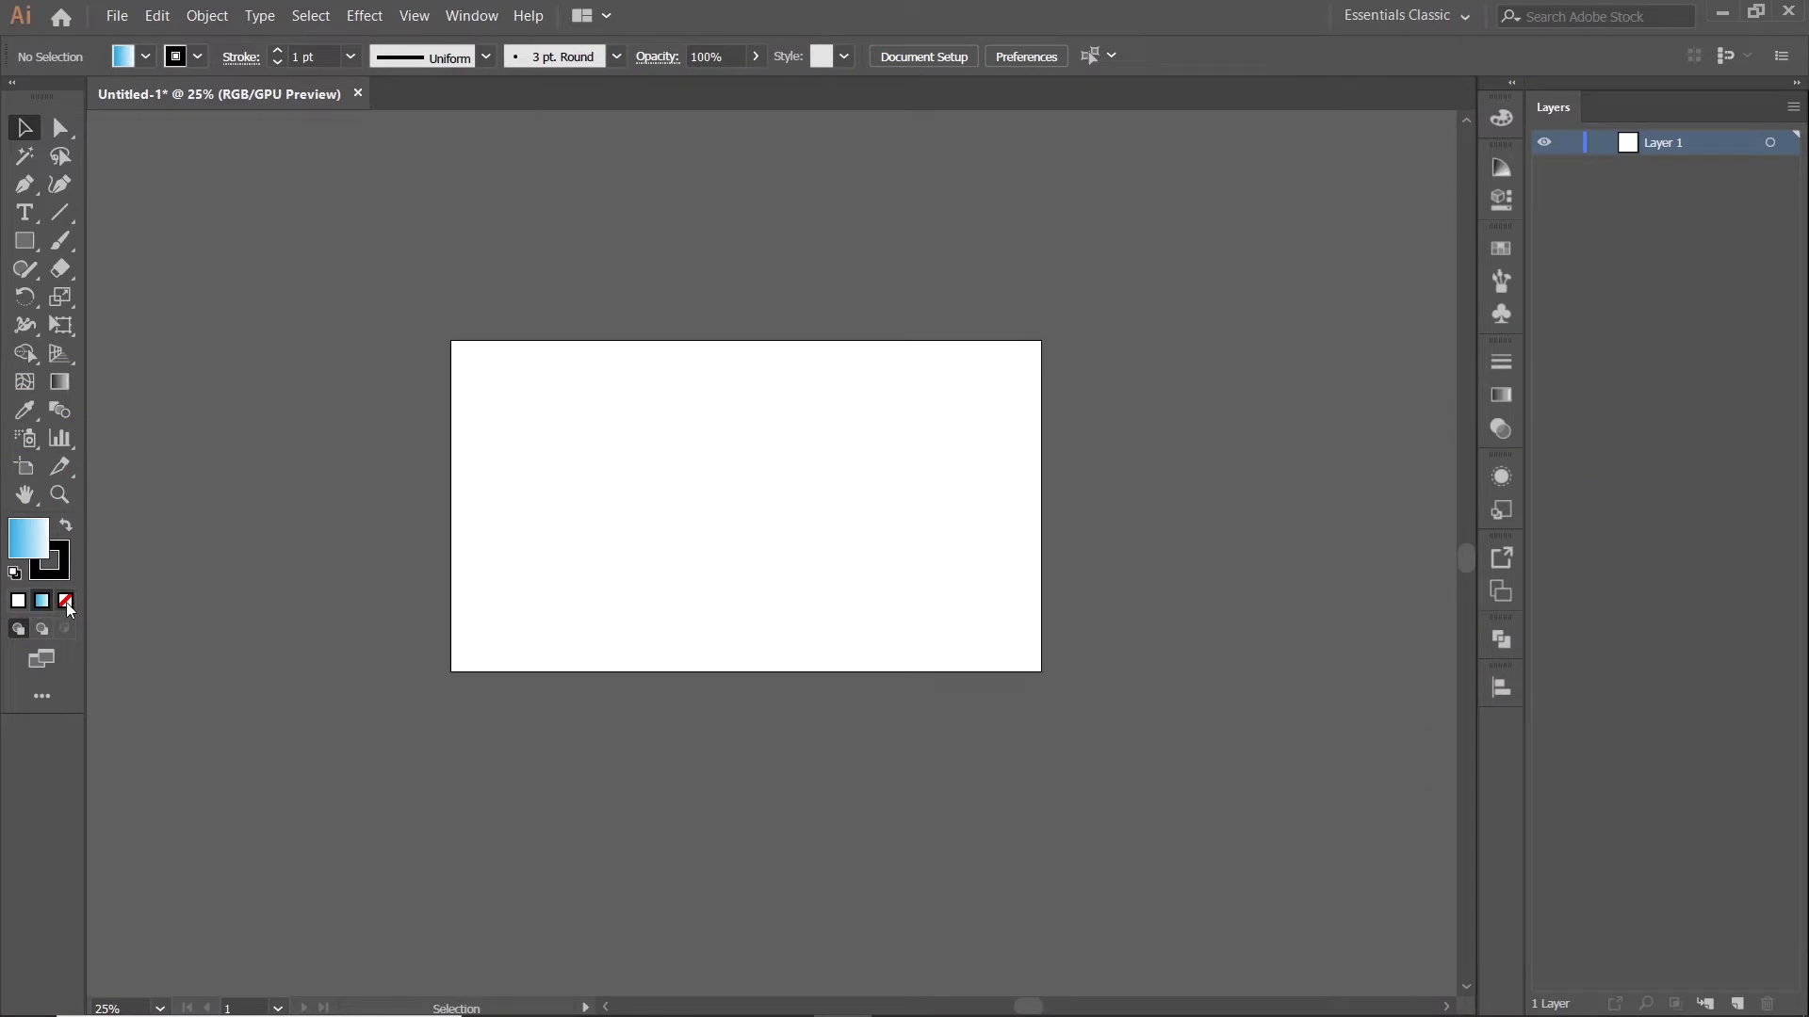
# Draw a 1280 × 720 px rectangle covering the whole artboard, with black fill and no stroke
pyautogui.click(65, 600)
pyautogui.click(65, 524)
pyautogui.click(25, 241)
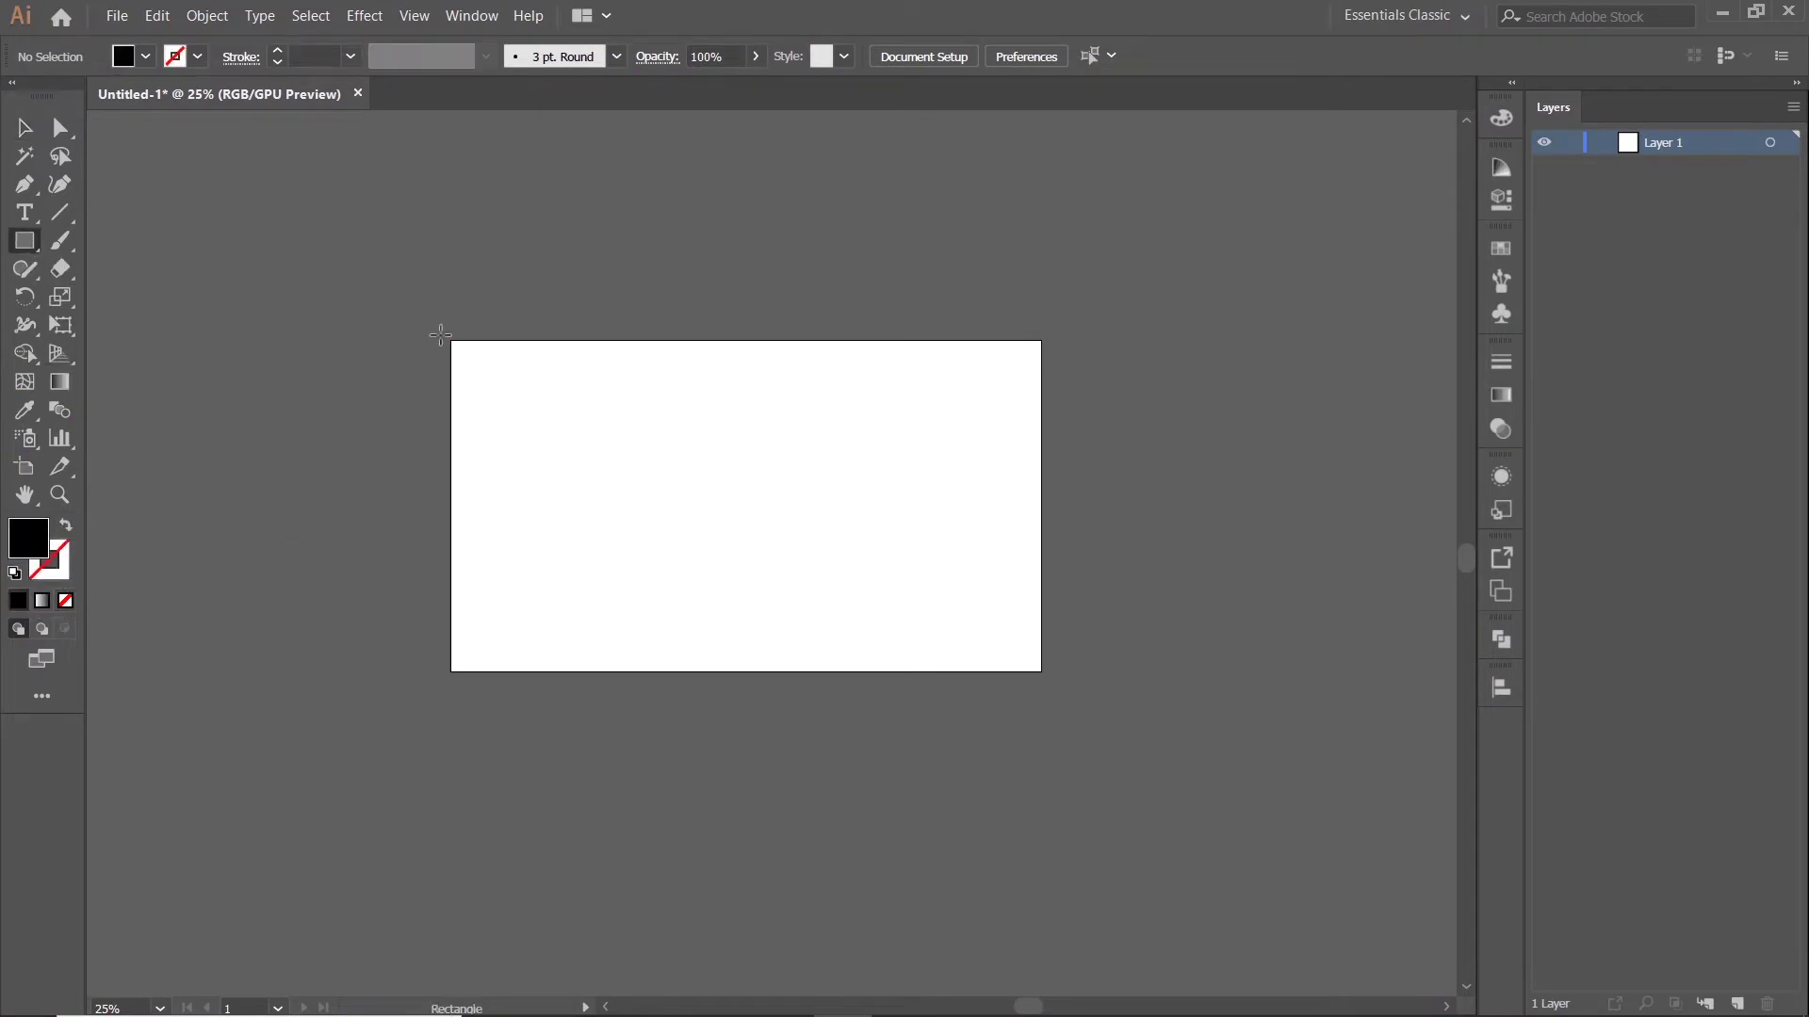
pyautogui.moveTo(450, 340); pyautogui.dragTo(1040, 670)
pyautogui.moveTo(1071, 431); pyautogui.dragTo(1158, 427)
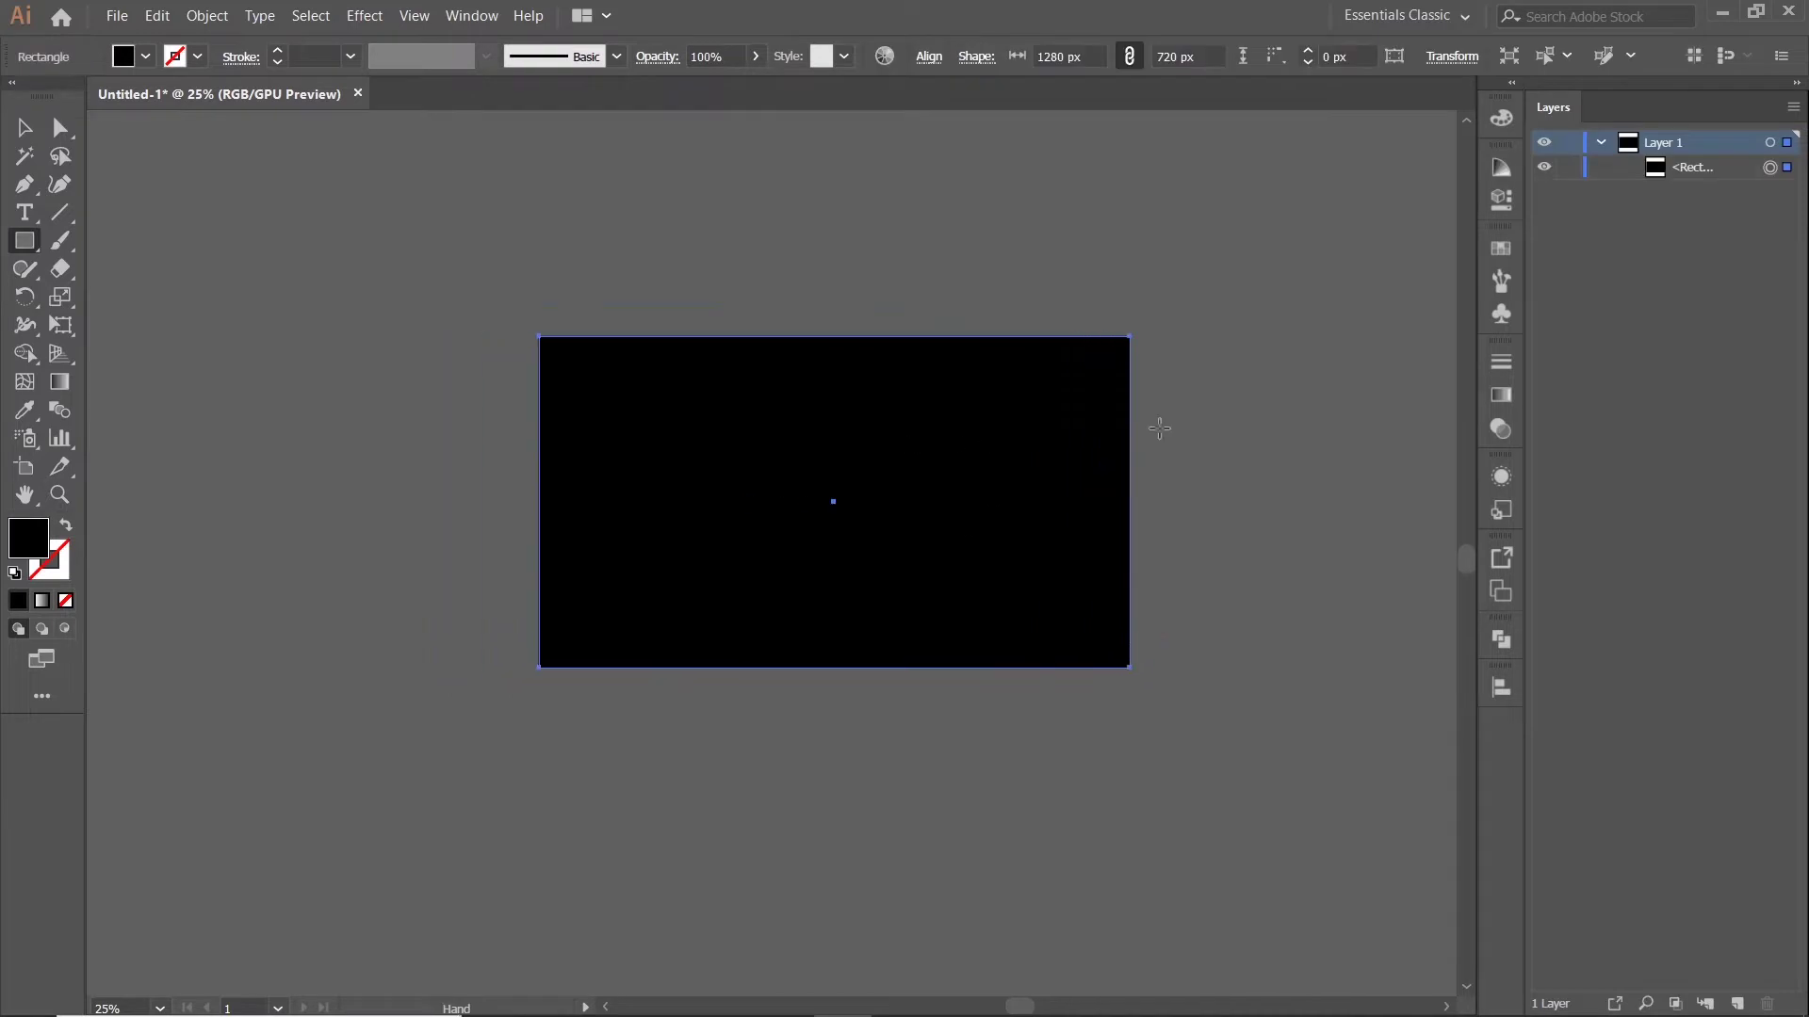
# Fill the artboard-sized rectangle with a linear gradient running from light blue to white
pyautogui.click(1501, 396)
pyautogui.click(1308, 527)
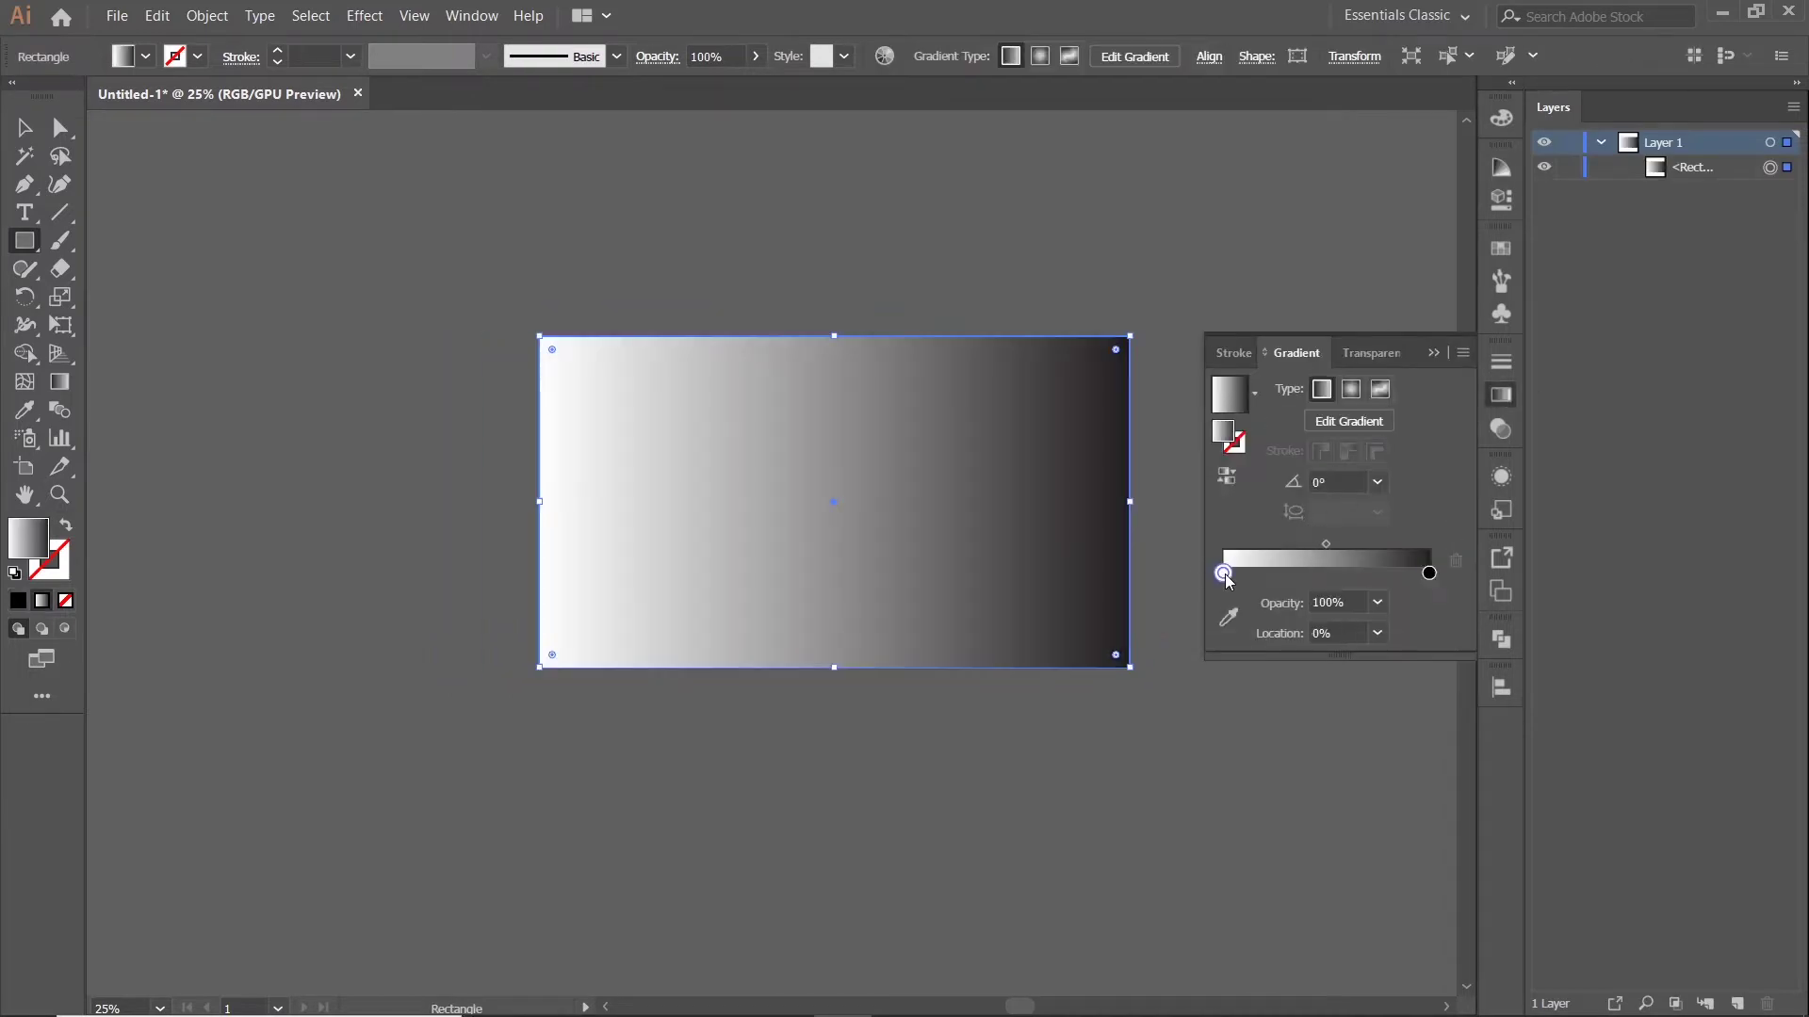
pyautogui.doubleClick(1223, 573)
pyautogui.click(1225, 664)
pyautogui.click(1242, 664)
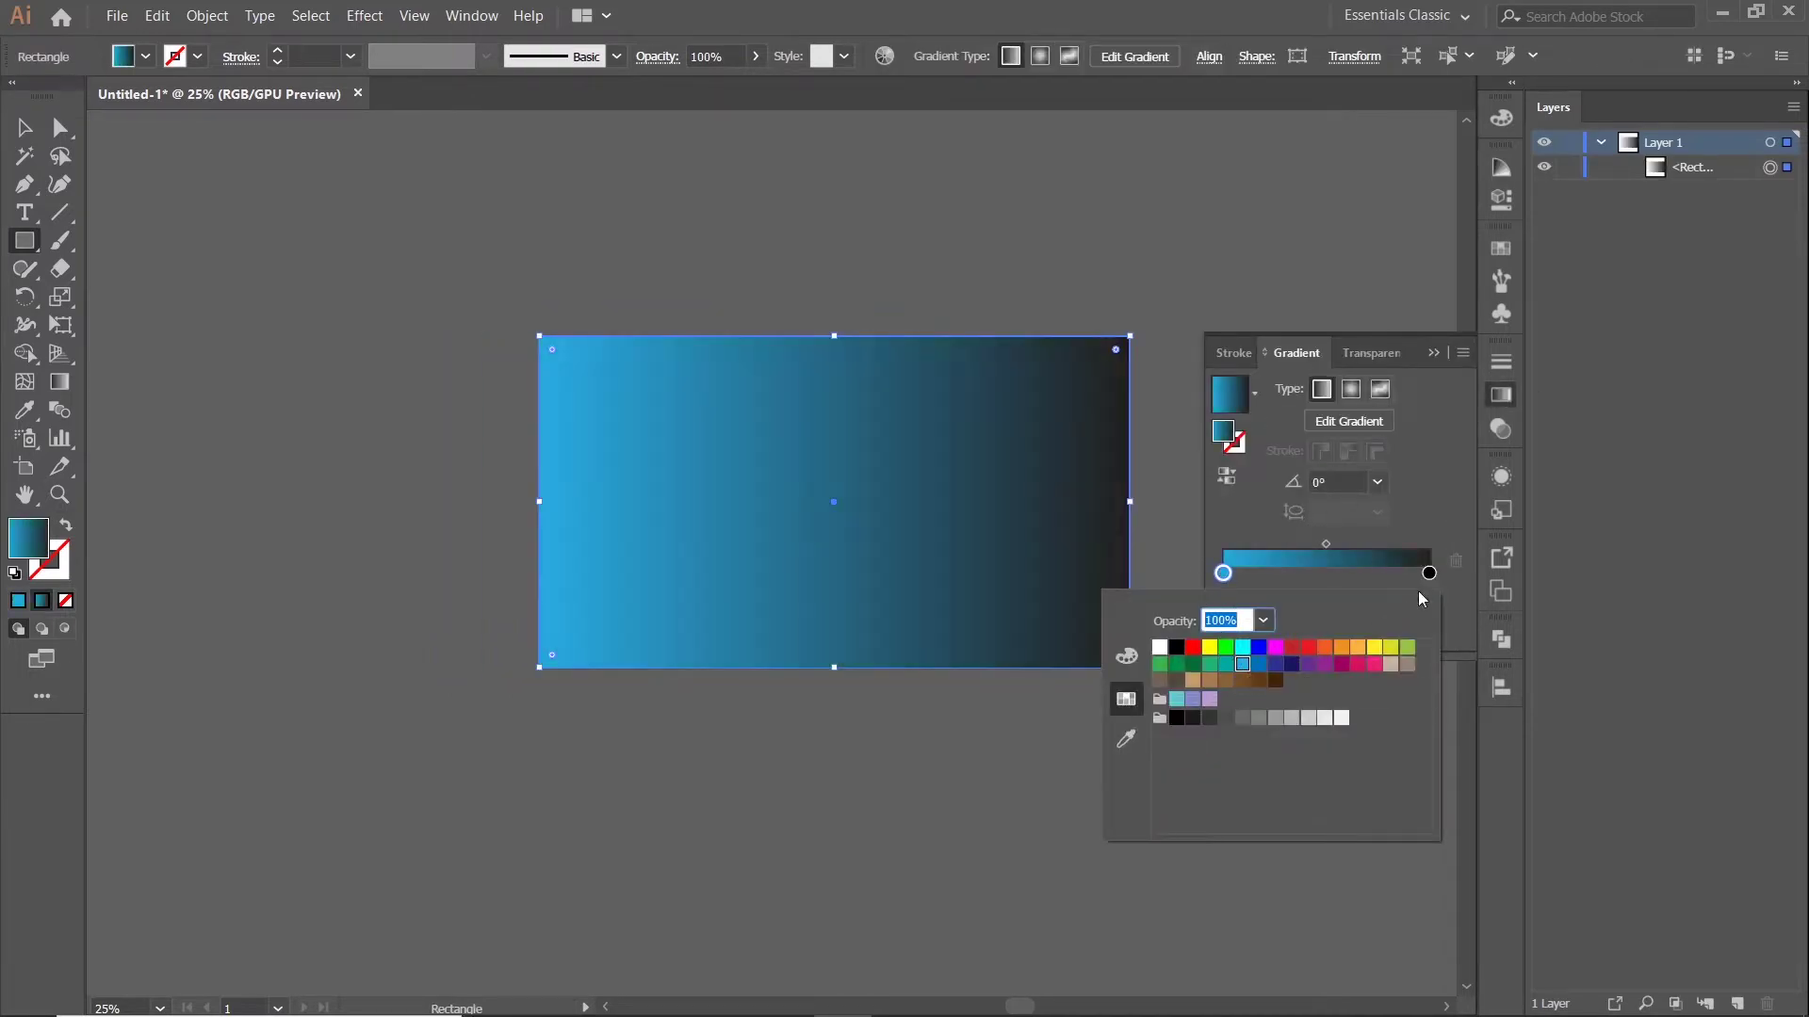
pyautogui.doubleClick(1429, 574)
pyautogui.click(1160, 648)
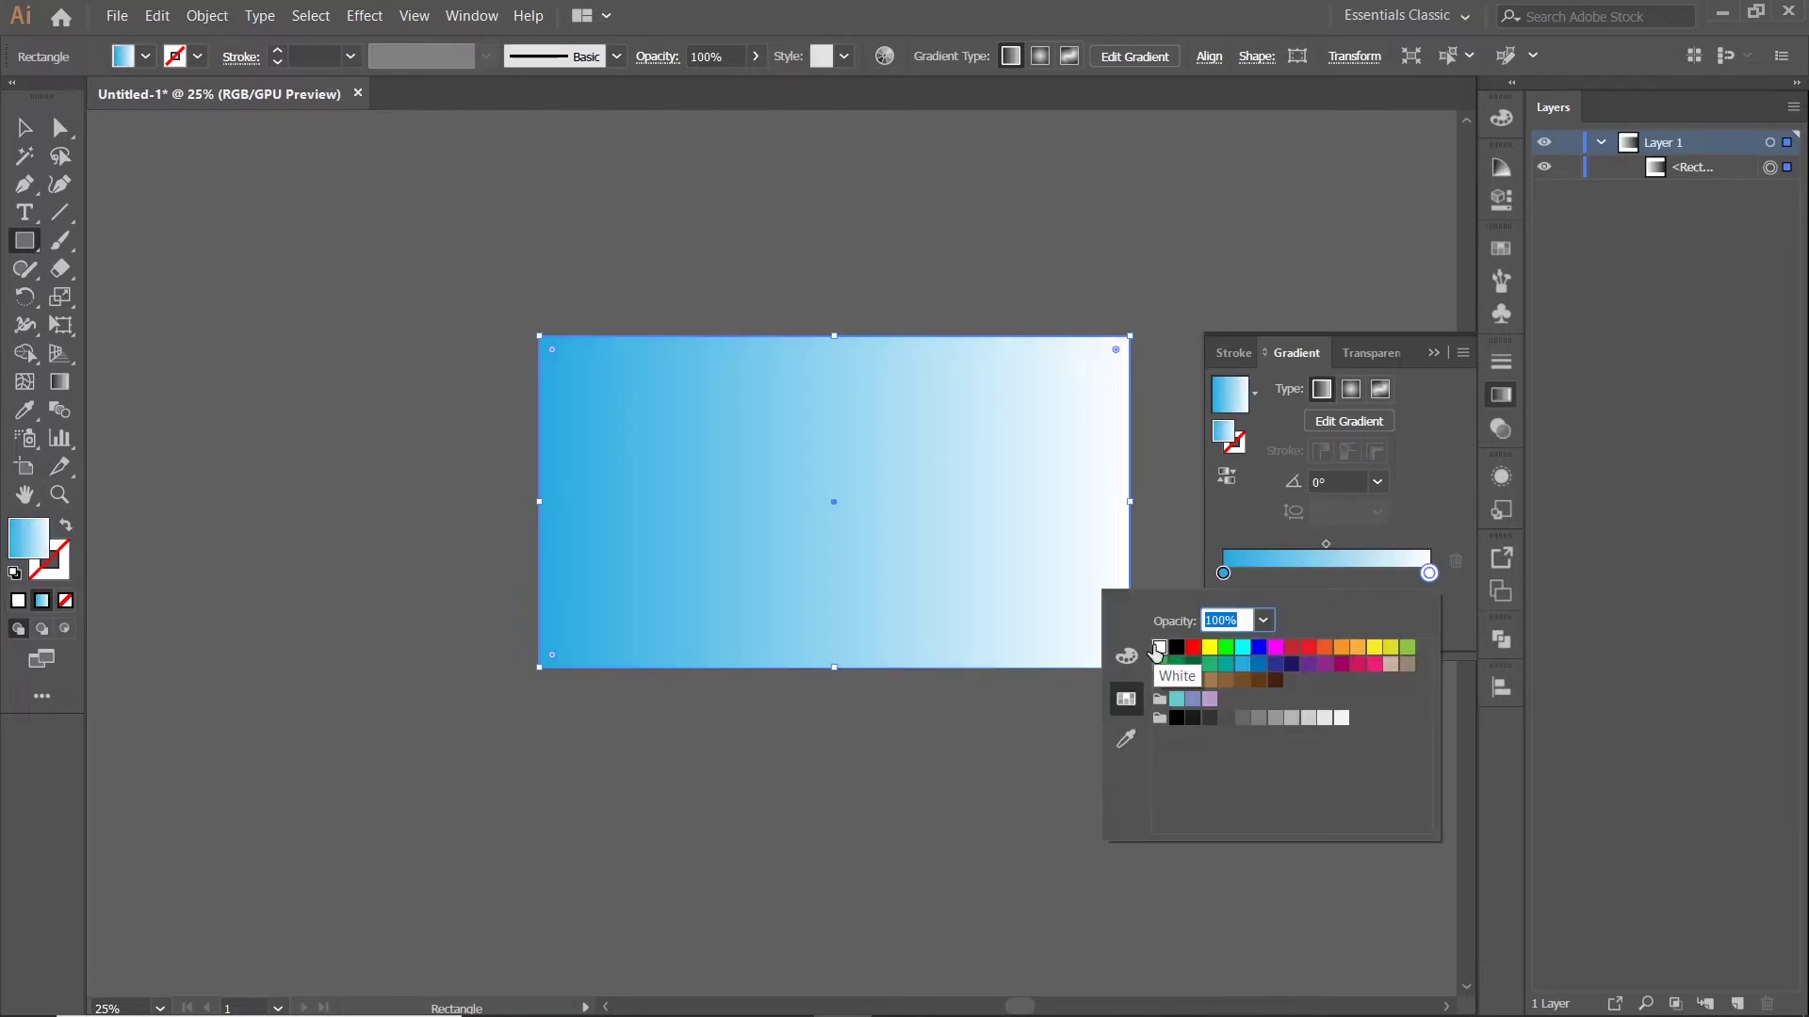
pyautogui.press('Escape')
pyautogui.click(1501, 395)
# Redirect the sky gradient vertically with the Gradient tool, extending it well beyond the rectangle's upper and lower edges
pyautogui.press('g')
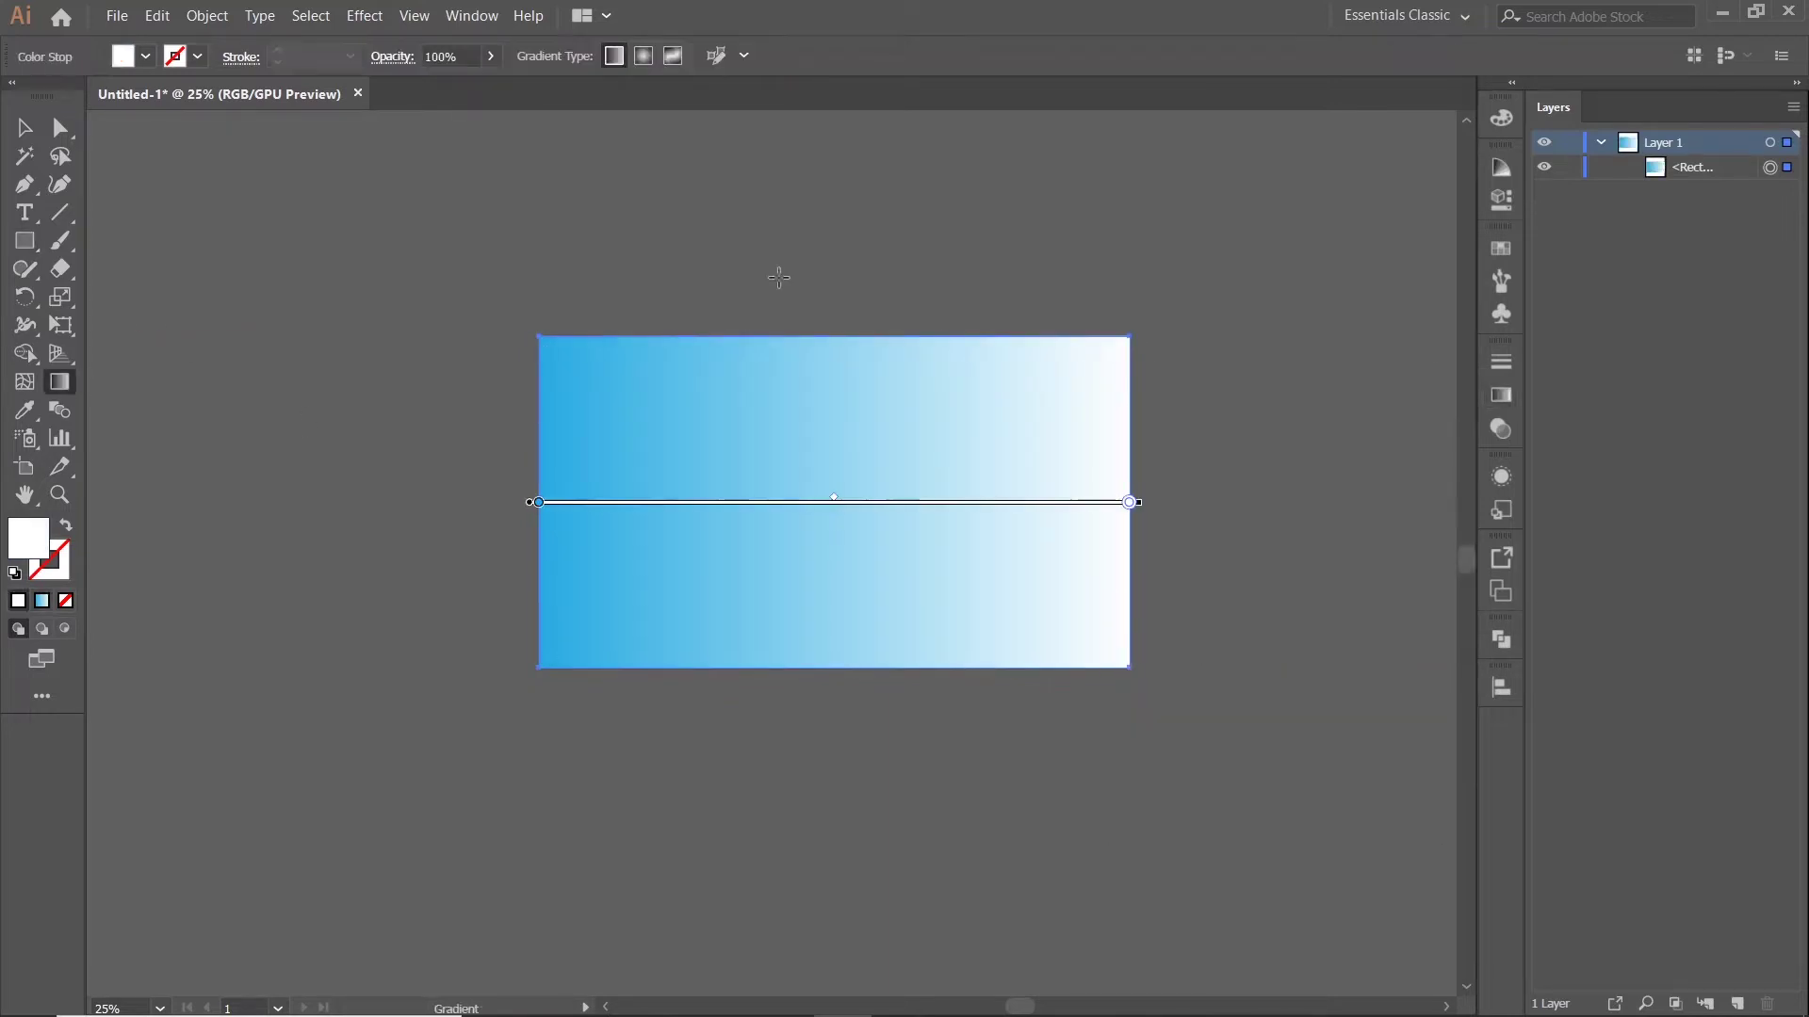
pyautogui.moveTo(837, 190); pyautogui.dragTo(834, 756)
pyautogui.scroll(-2, 835, 756)
pyautogui.moveTo(874, 584); pyautogui.dragTo(1024, 526)
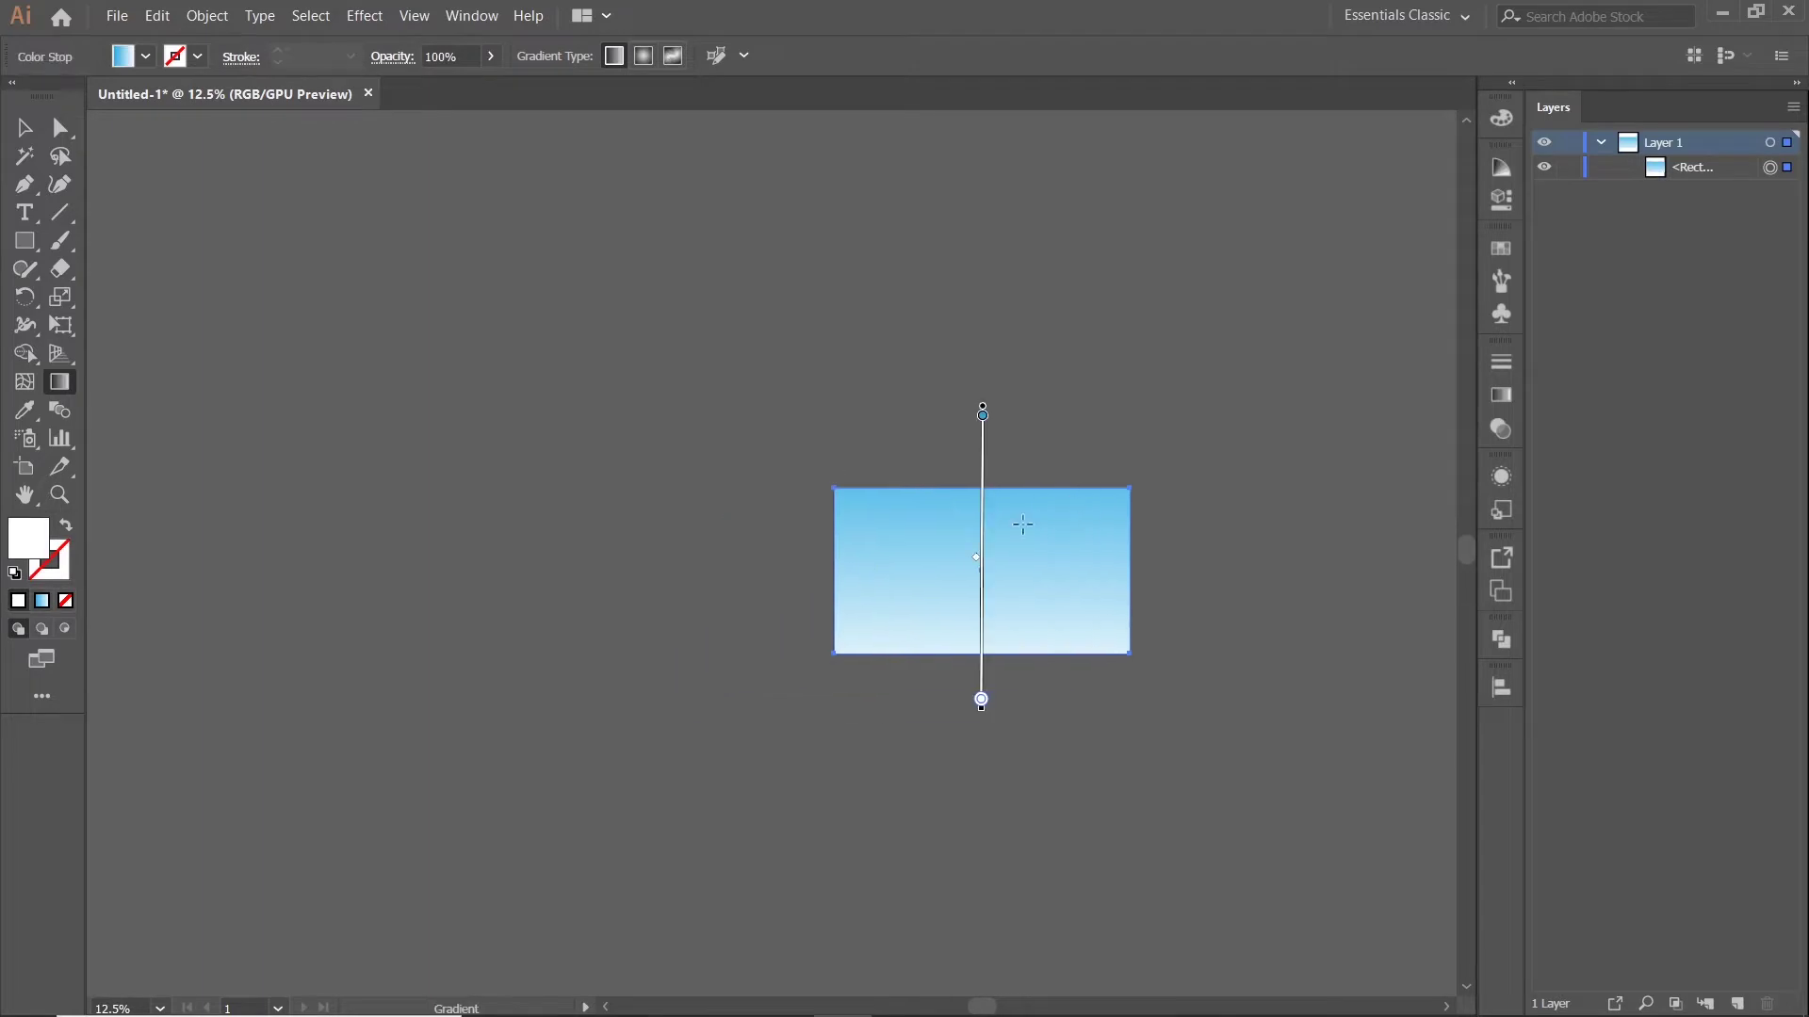
pyautogui.scroll(1, 1027, 527)
pyautogui.moveTo(953, 268); pyautogui.dragTo(958, 816)
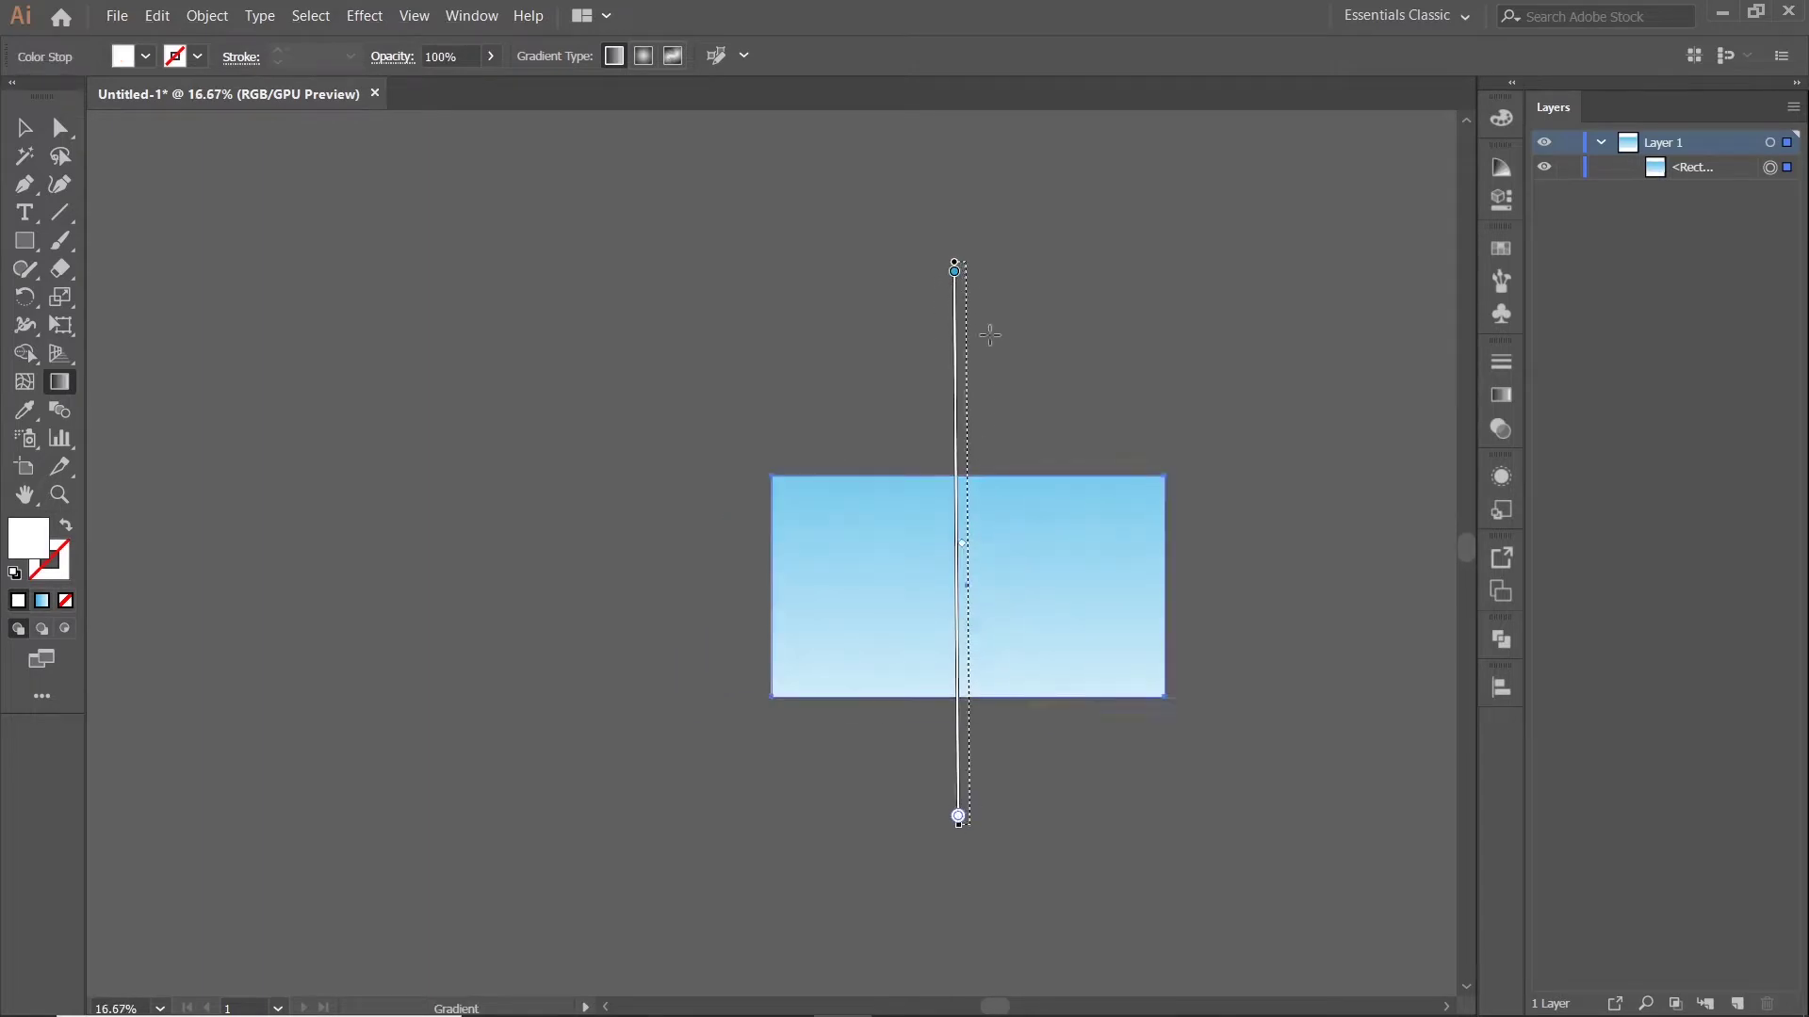
pyautogui.moveTo(989, 293); pyautogui.dragTo(986, 817)
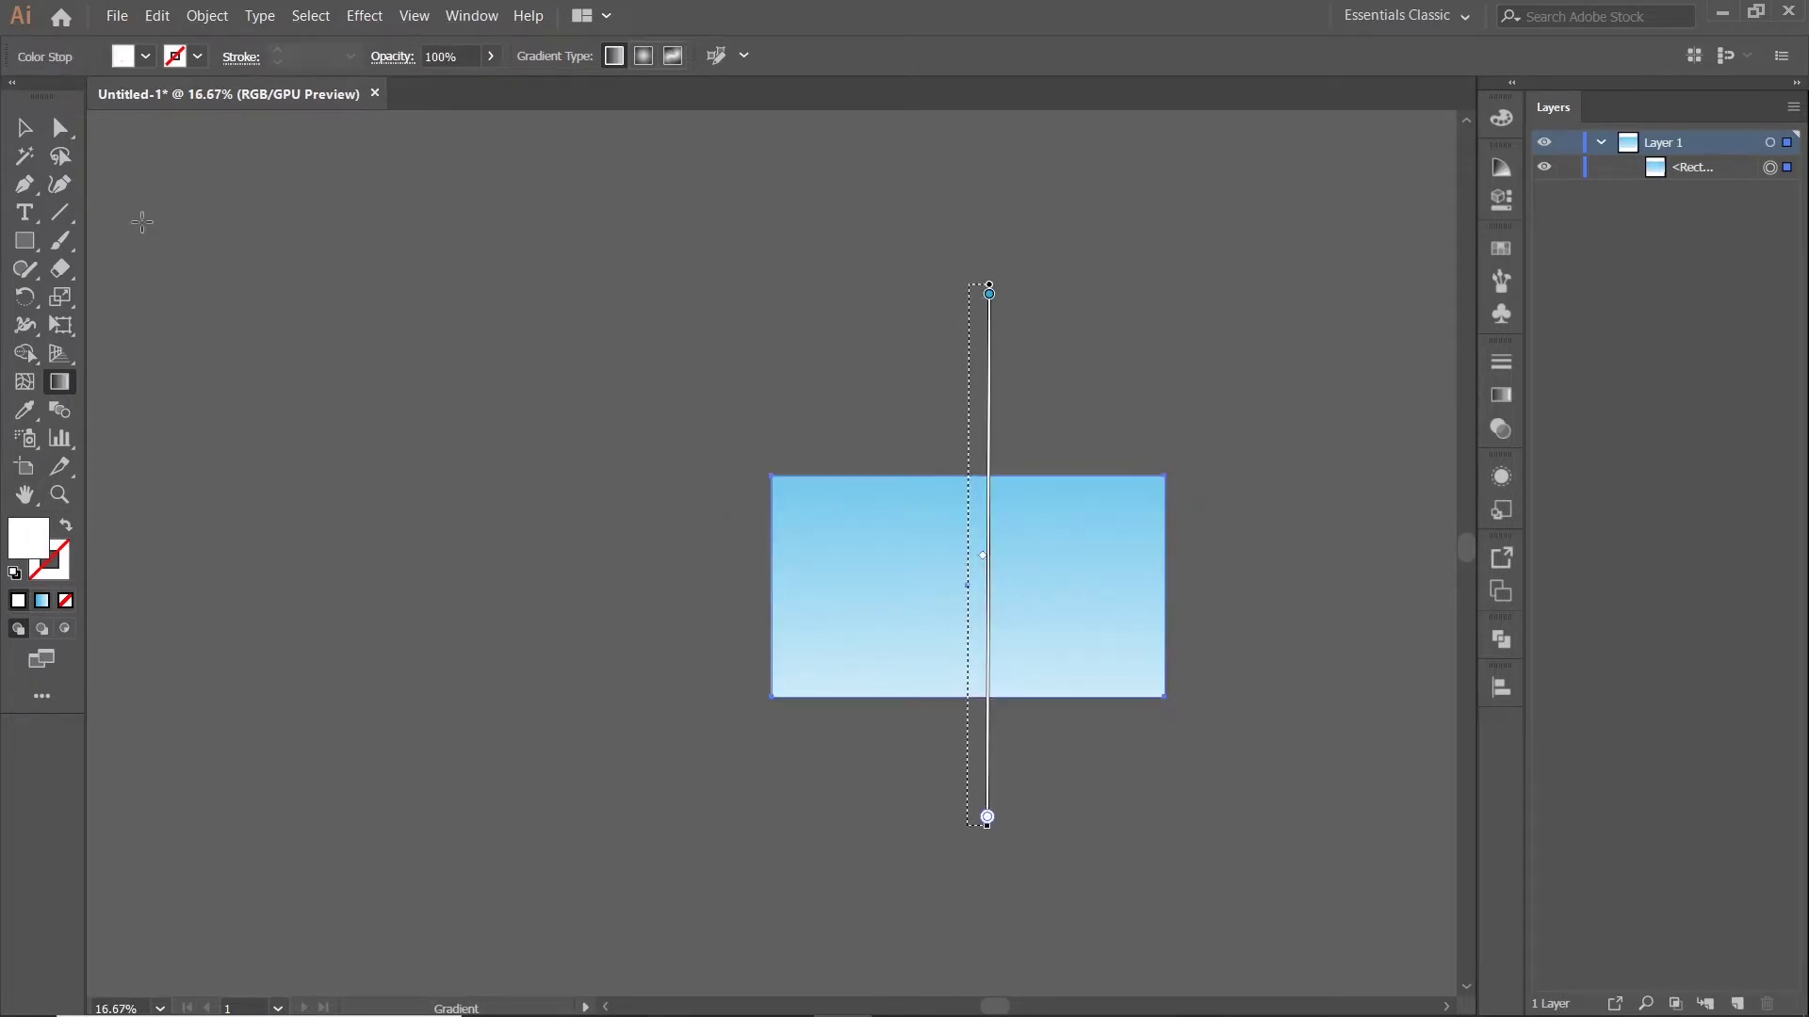
# Deselect the sky rectangle and lock it
pyautogui.click(35, 138)
pyautogui.click(1137, 432)
pyautogui.scroll(2, 1056, 338)
pyautogui.moveTo(1138, 432); pyautogui.dragTo(1279, 322)
pyautogui.click(1568, 167)
pyautogui.scroll(-1, 1296, 278)
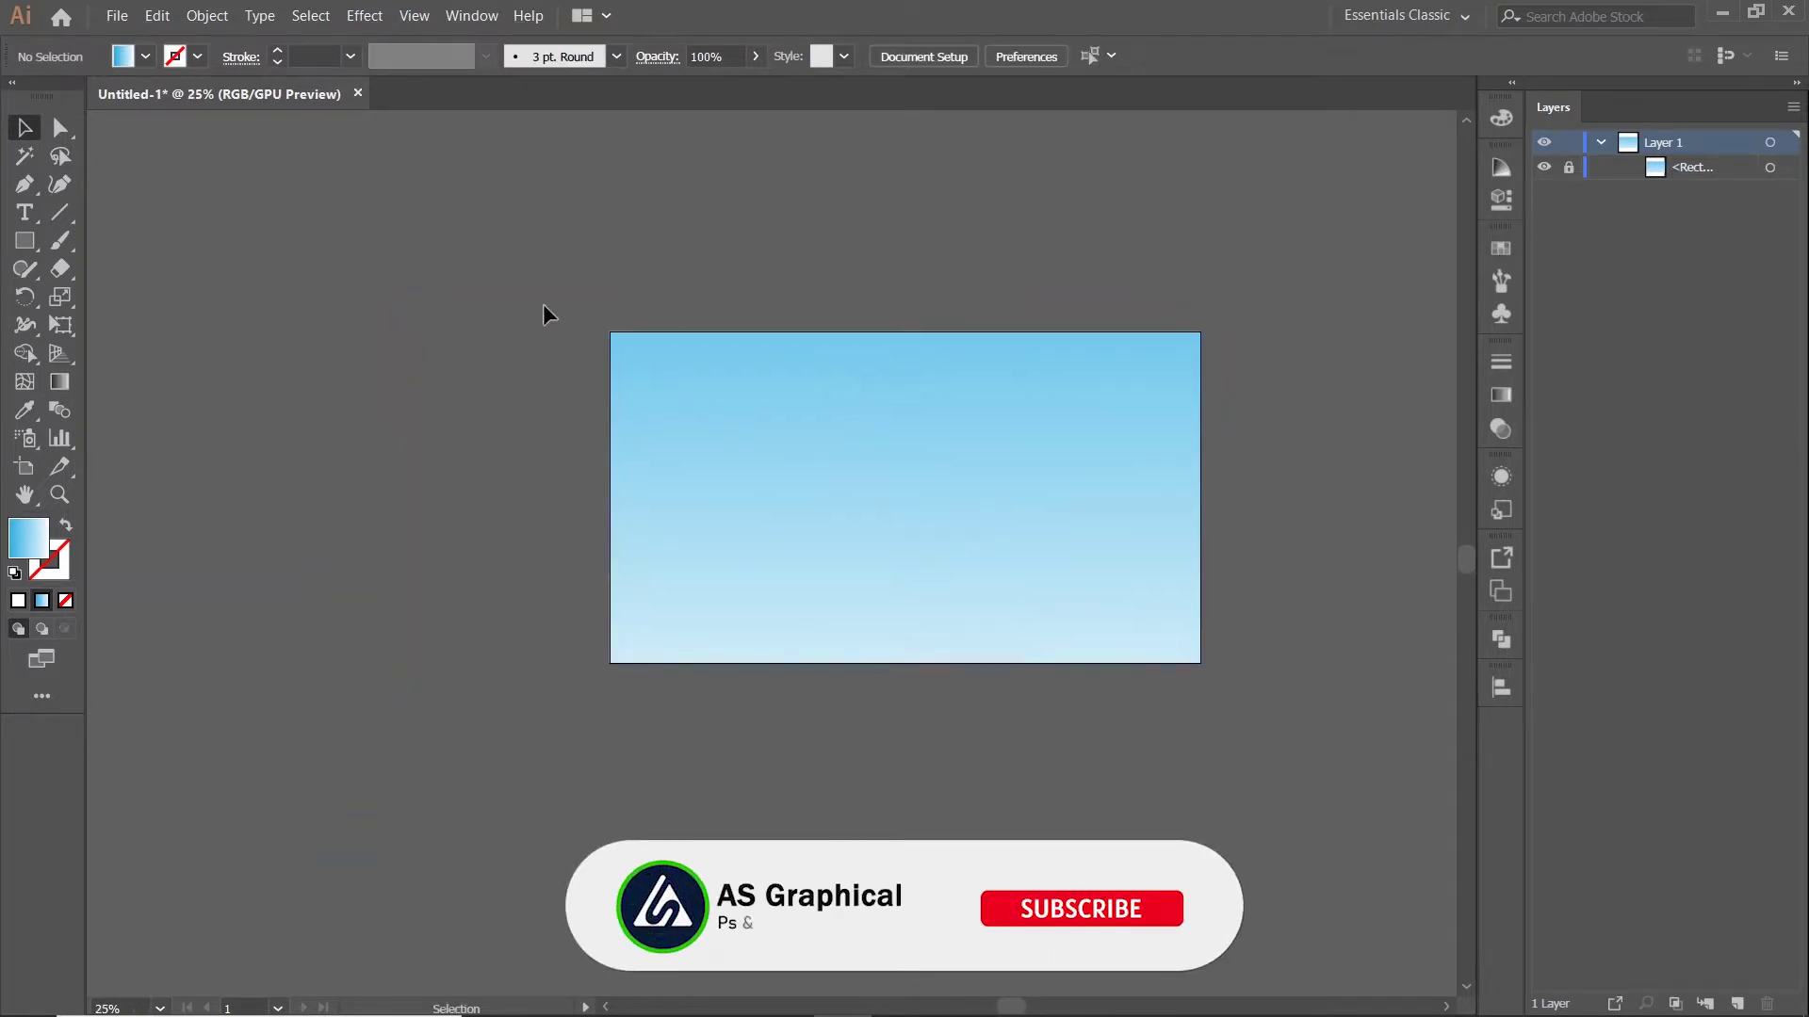
# Draw a ground rectangle 1280 px wide and about 293 px high, aligned with the artboard's side and lower edges
pyautogui.click(26, 241)
pyautogui.moveTo(595, 530)
pyautogui.mouseDown()
pyautogui.moveTo(743, 654)
pyautogui.moveTo(1233, 664)
pyautogui.moveTo(1200, 664)
pyautogui.mouseUp()
pyautogui.press('v')
pyautogui.scroll(2, 662, 732)
pyautogui.moveTo(595, 599); pyautogui.dragTo(611, 600)
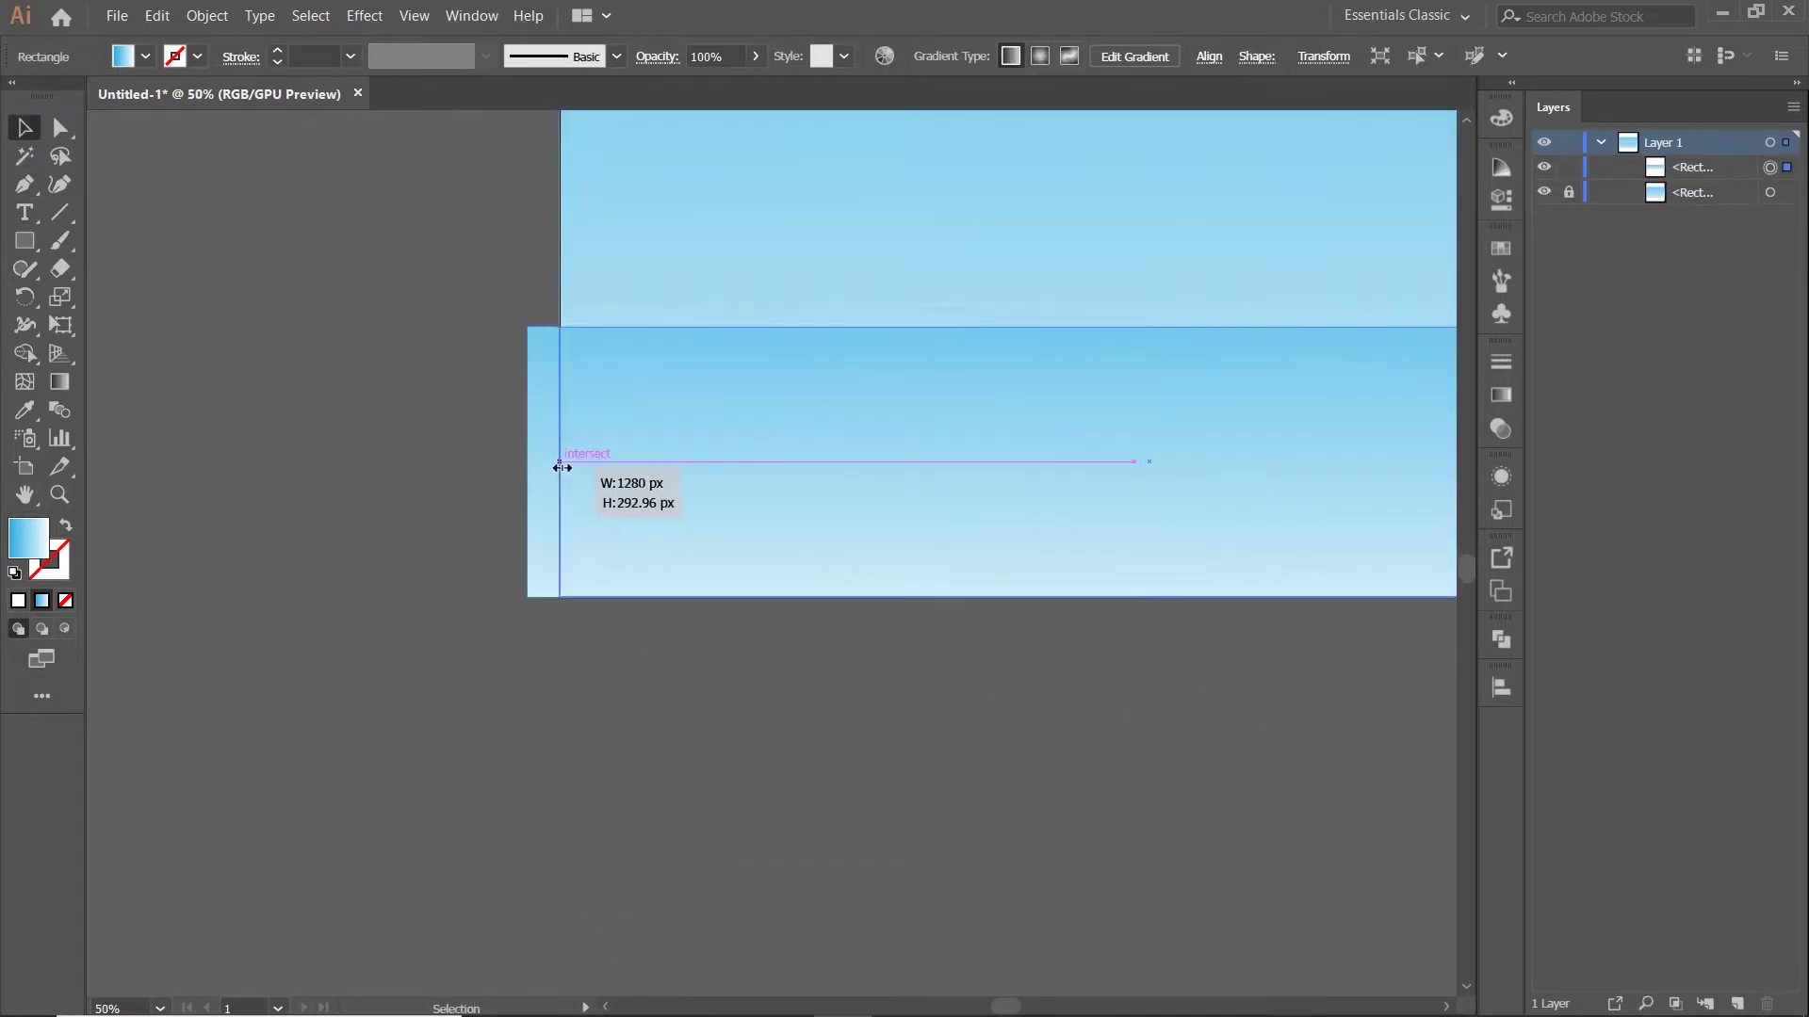
pyautogui.moveTo(561, 468); pyautogui.dragTo(529, 501)
pyautogui.scroll(2, 584, 448)
pyautogui.scroll(-4, 528, 500)
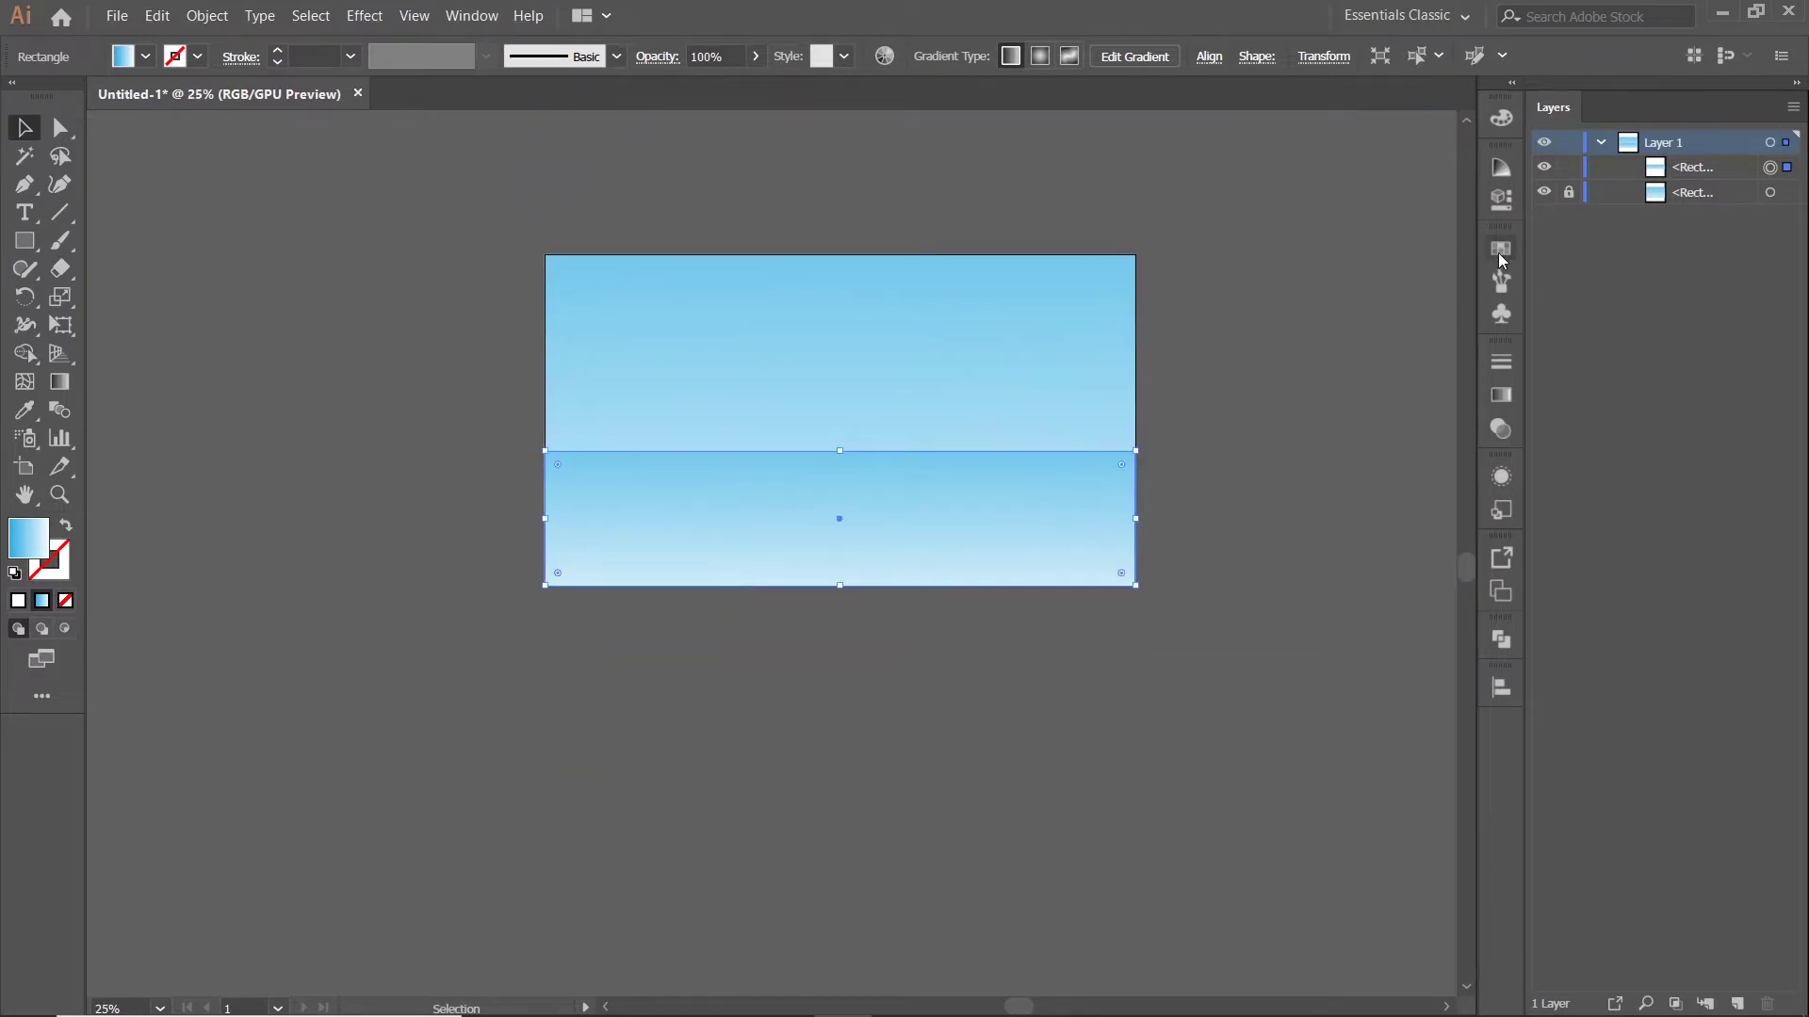
# Fill the ground rectangle with the solid medium green swatch
pyautogui.click(1499, 252)
pyautogui.click(1359, 388)
pyautogui.click(1328, 394)
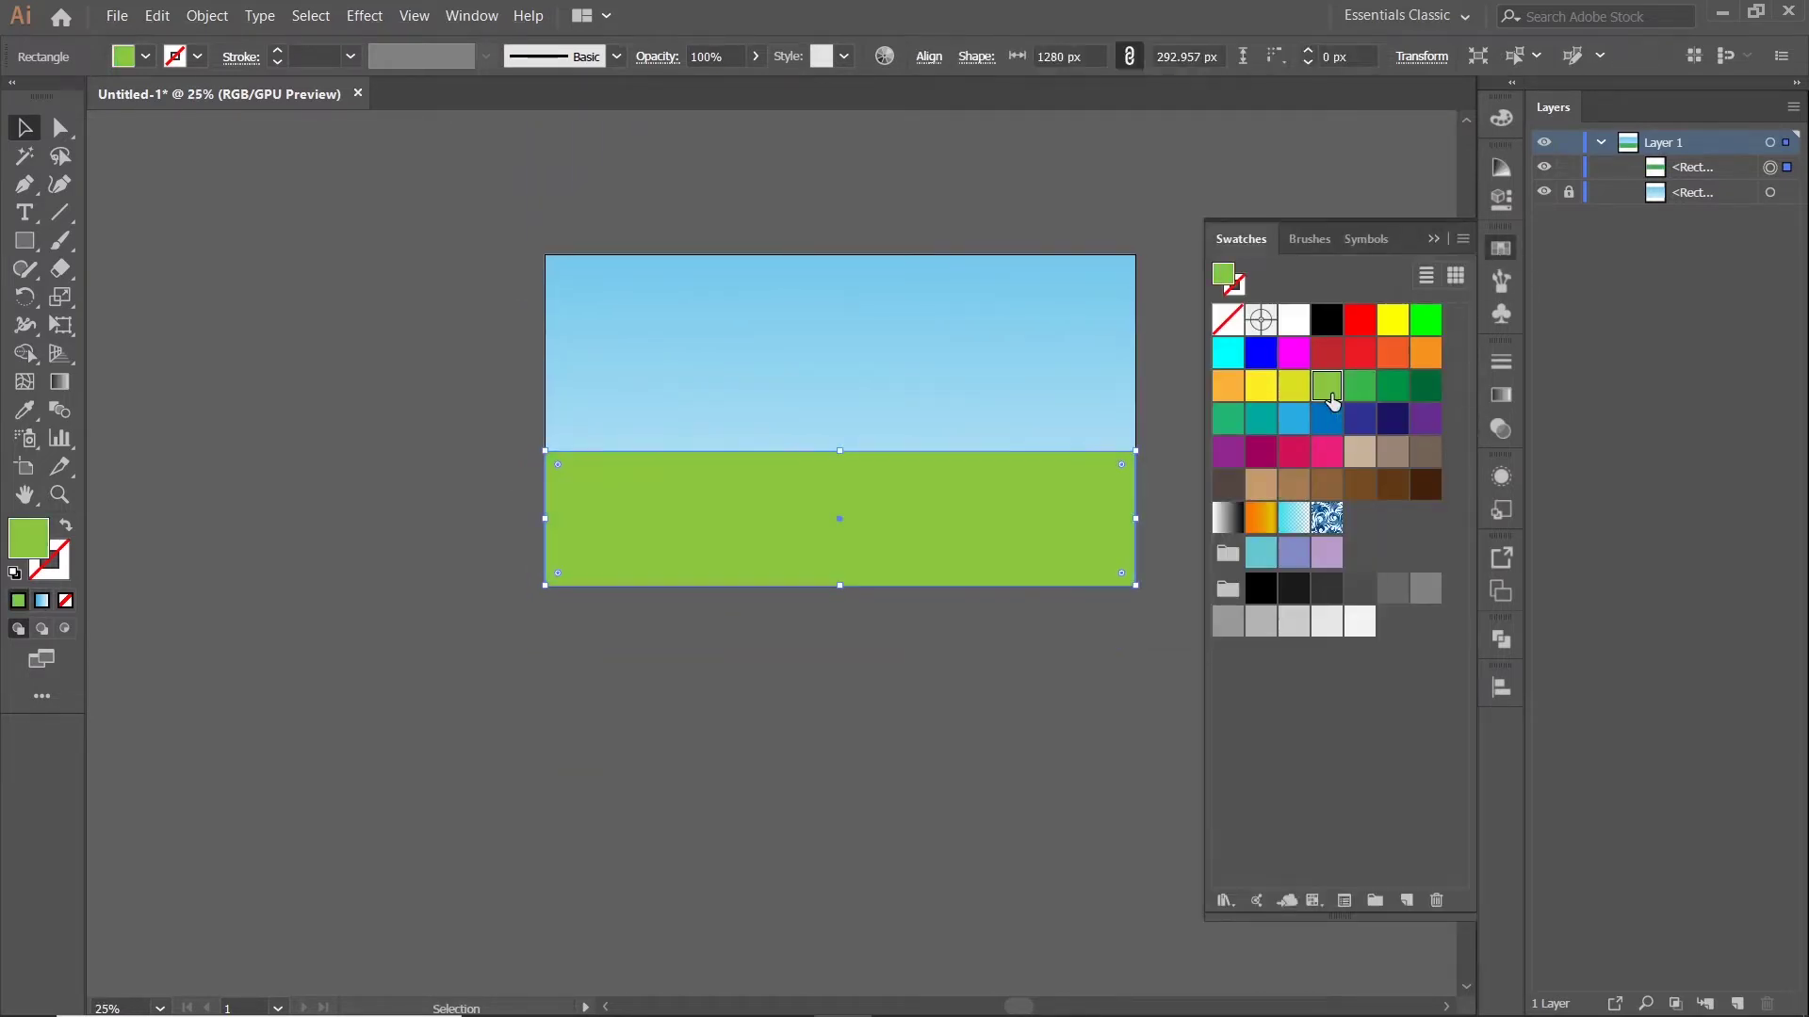
pyautogui.click(1357, 388)
# Apply a linear gradient to the ground rectangle and set its end color stop to light green
pyautogui.click(1499, 396)
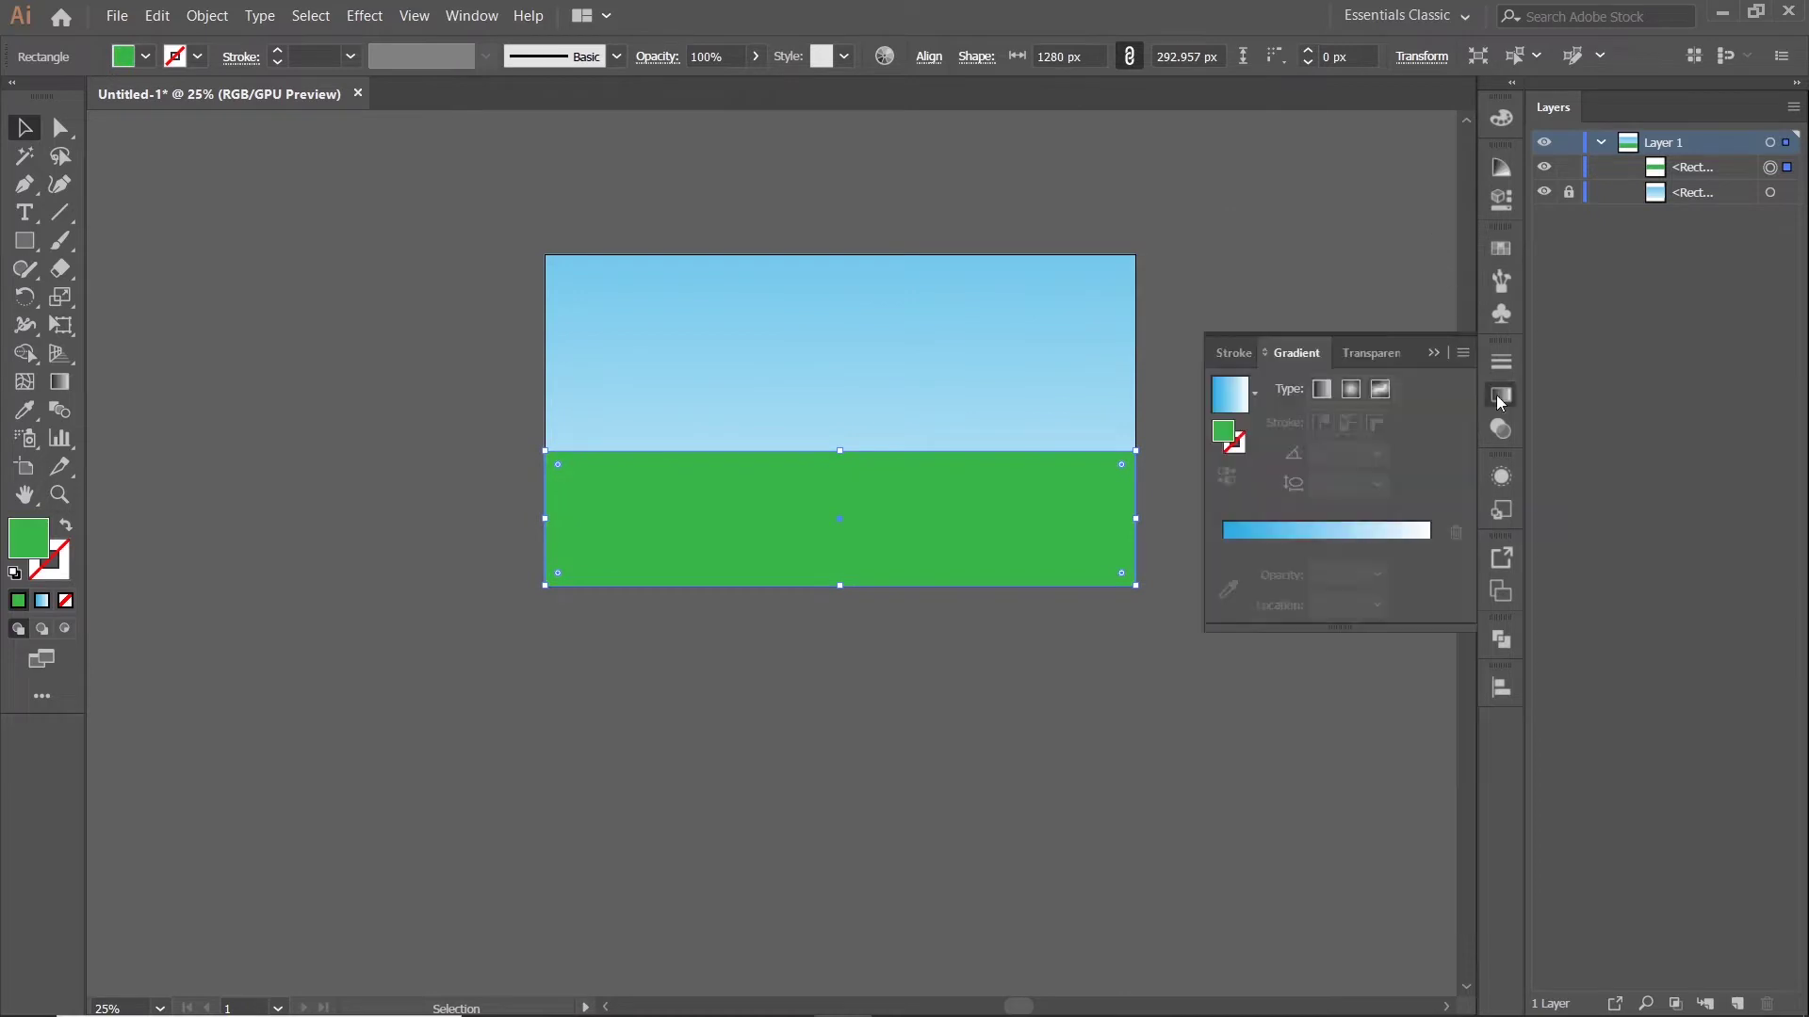
pyautogui.click(1238, 533)
pyautogui.click(1227, 589)
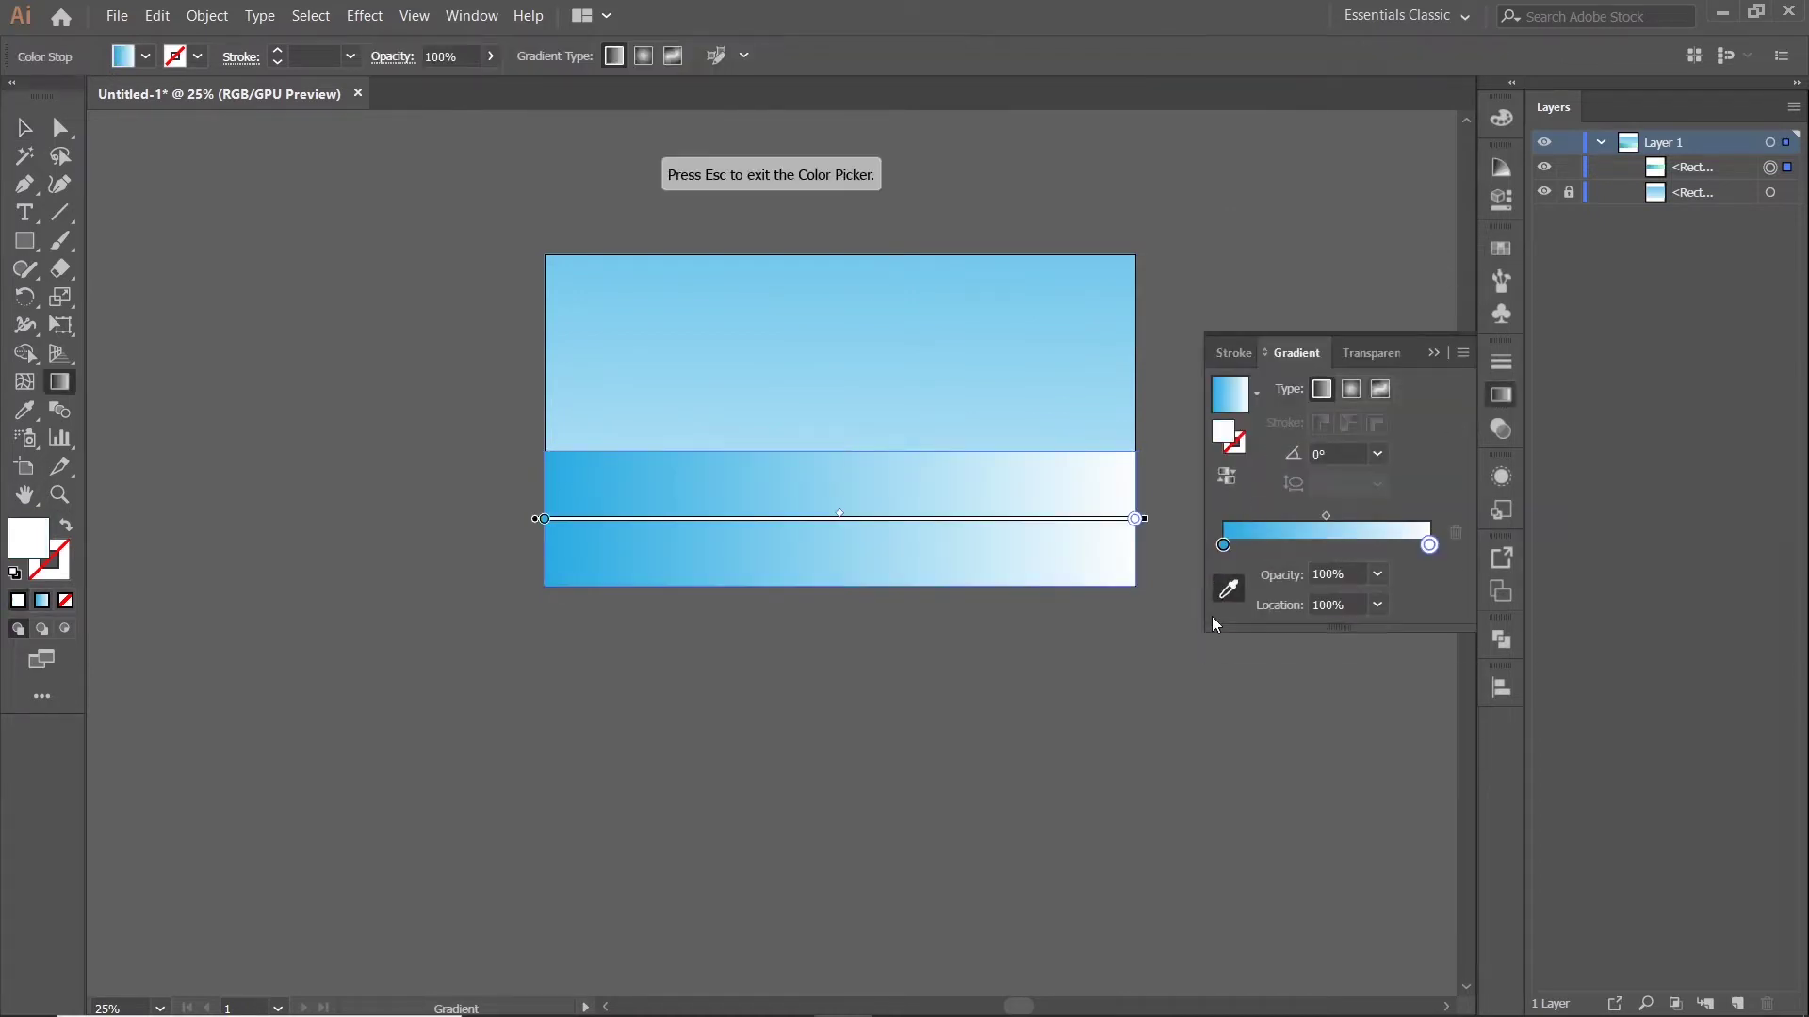
pyautogui.click(1500, 250)
pyautogui.click(1329, 388)
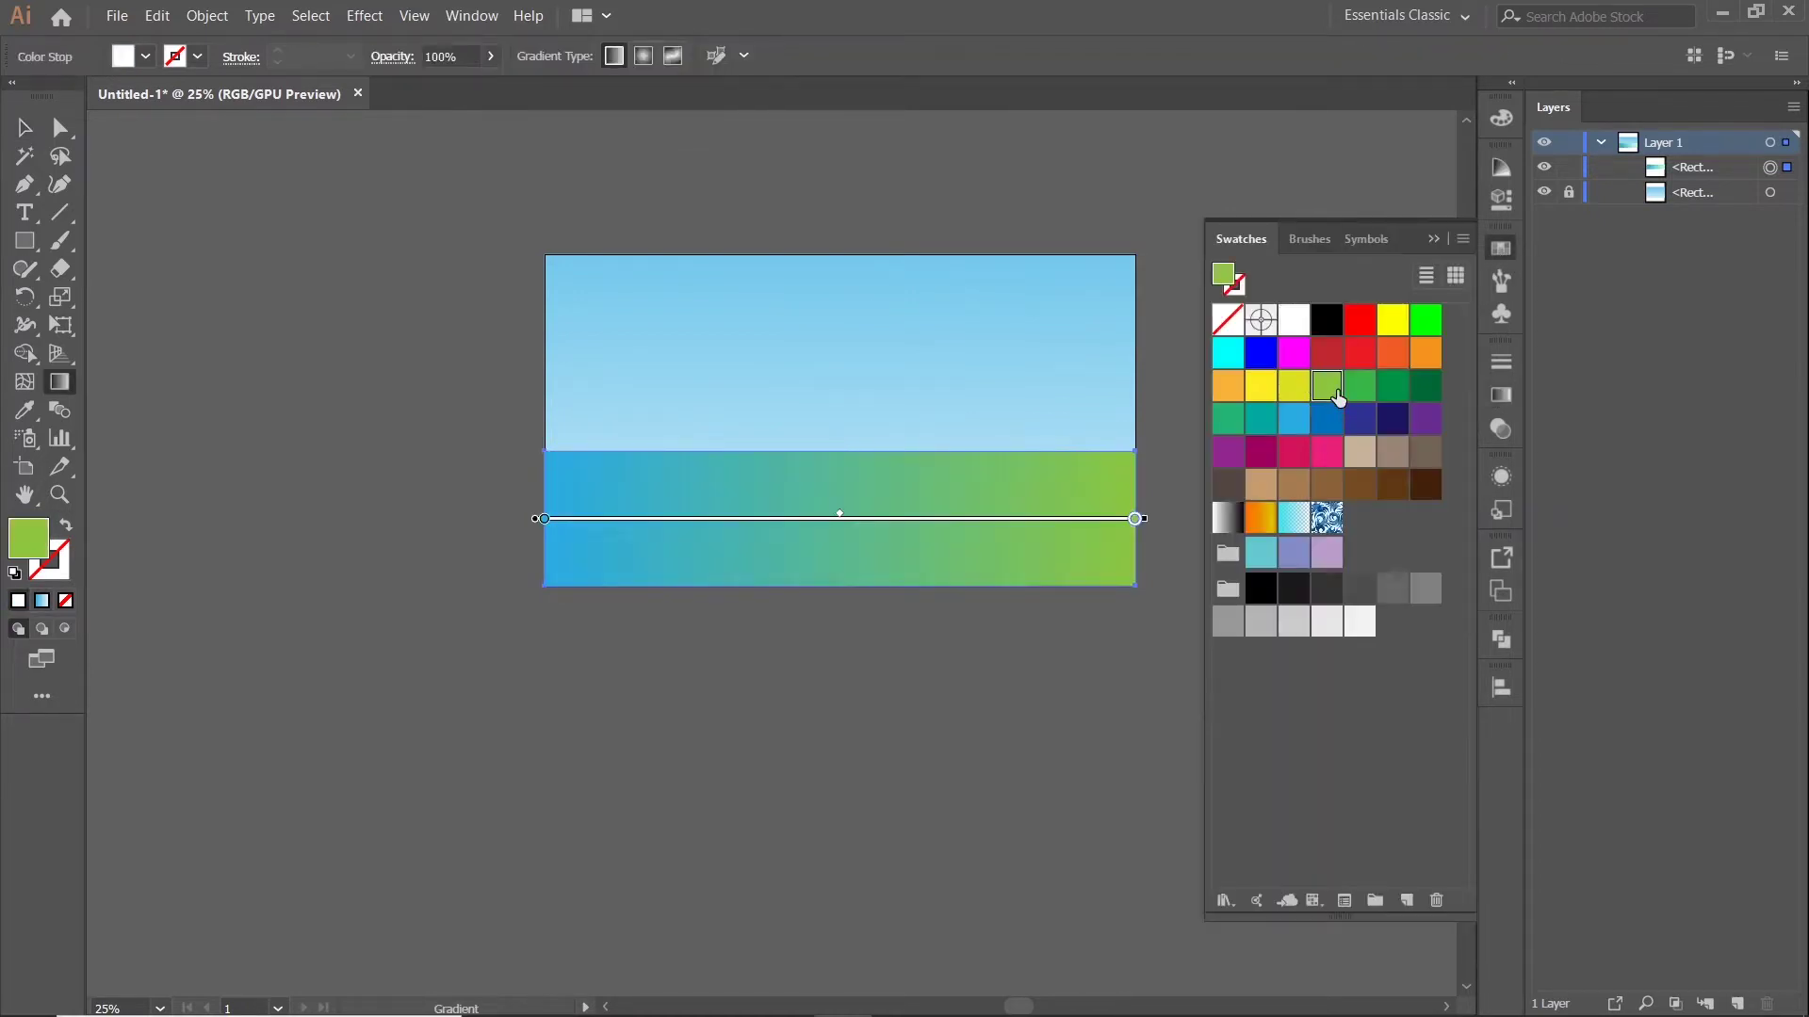
pyautogui.click(1501, 394)
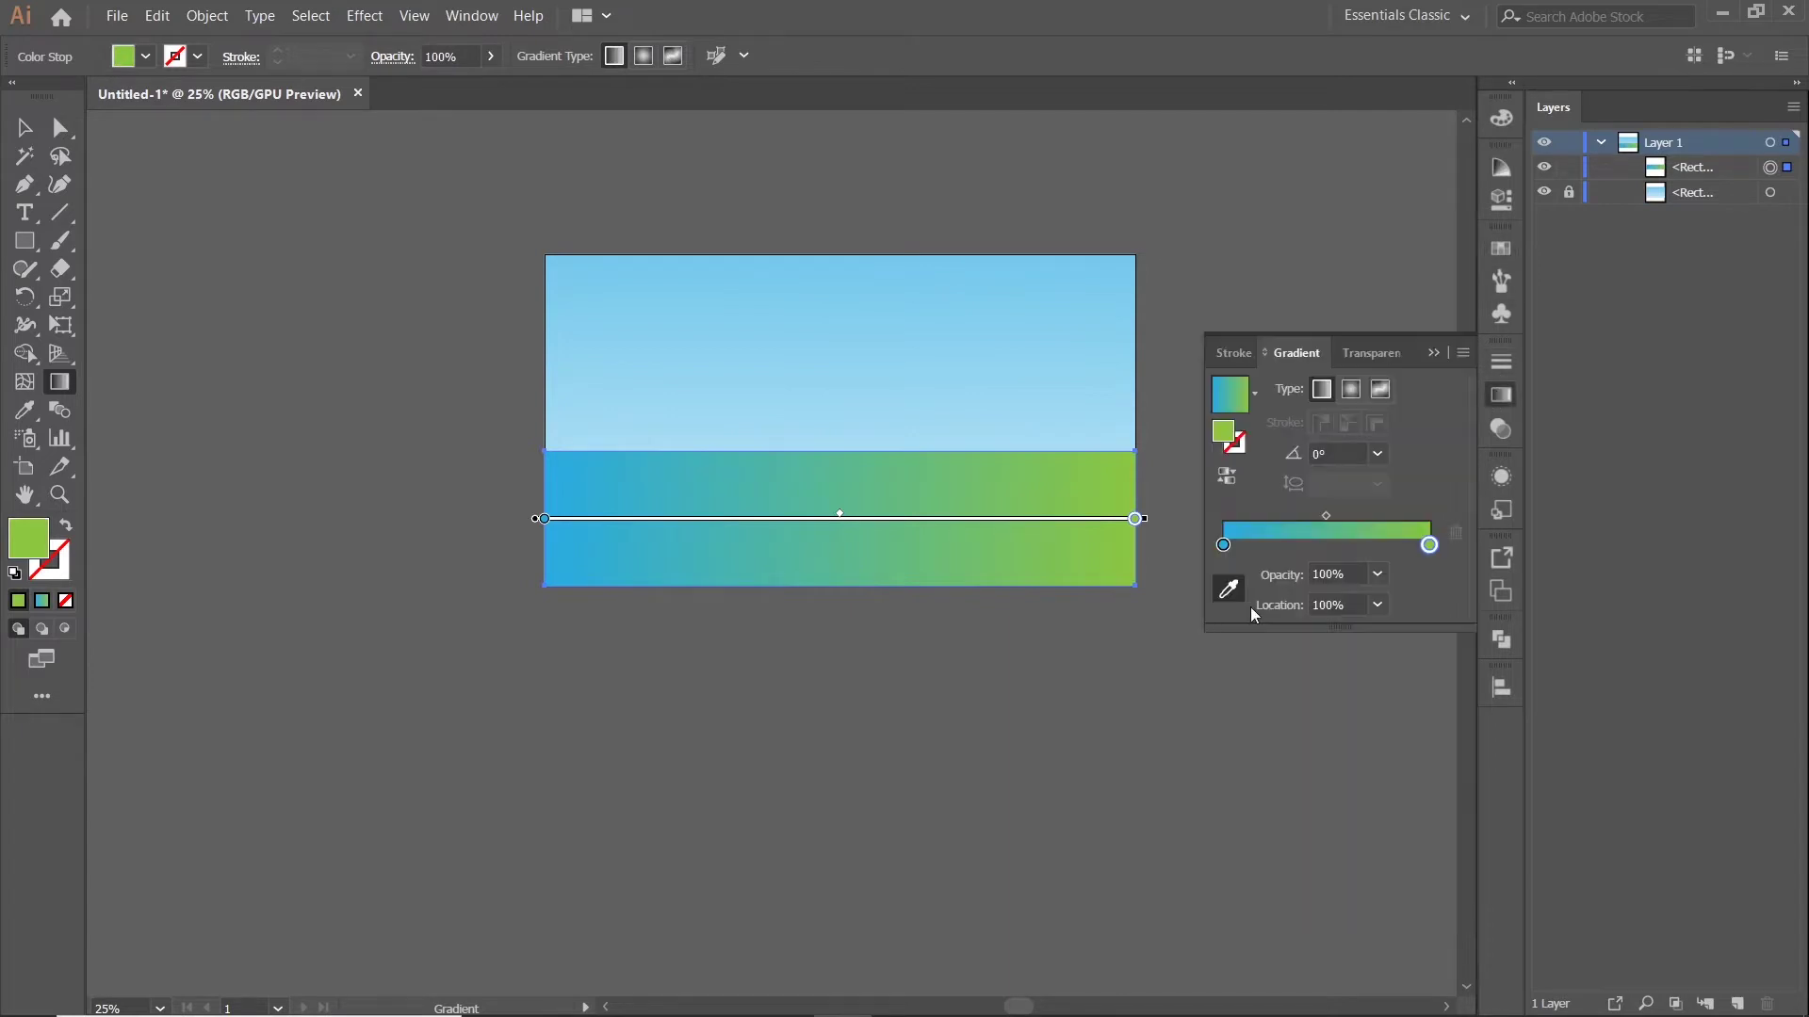
# Set the start color stop of the ground gradient to medium green
pyautogui.doubleClick(1223, 545)
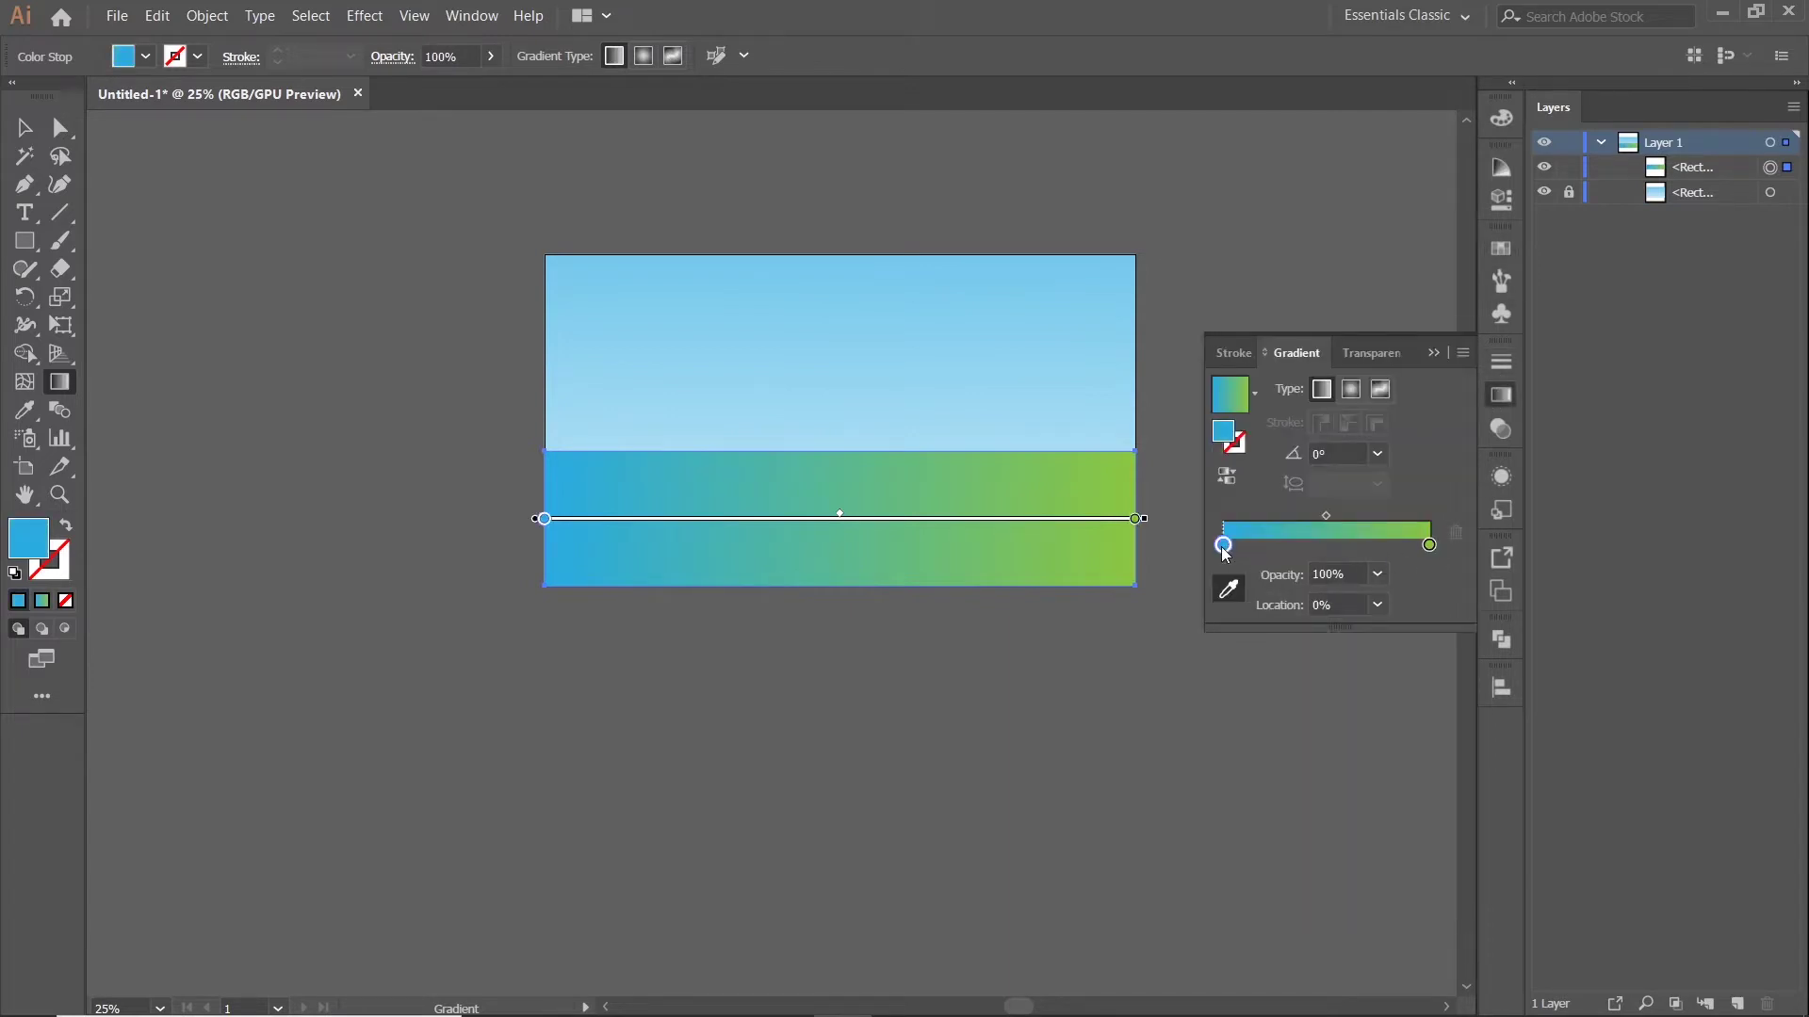
pyautogui.click(1501, 248)
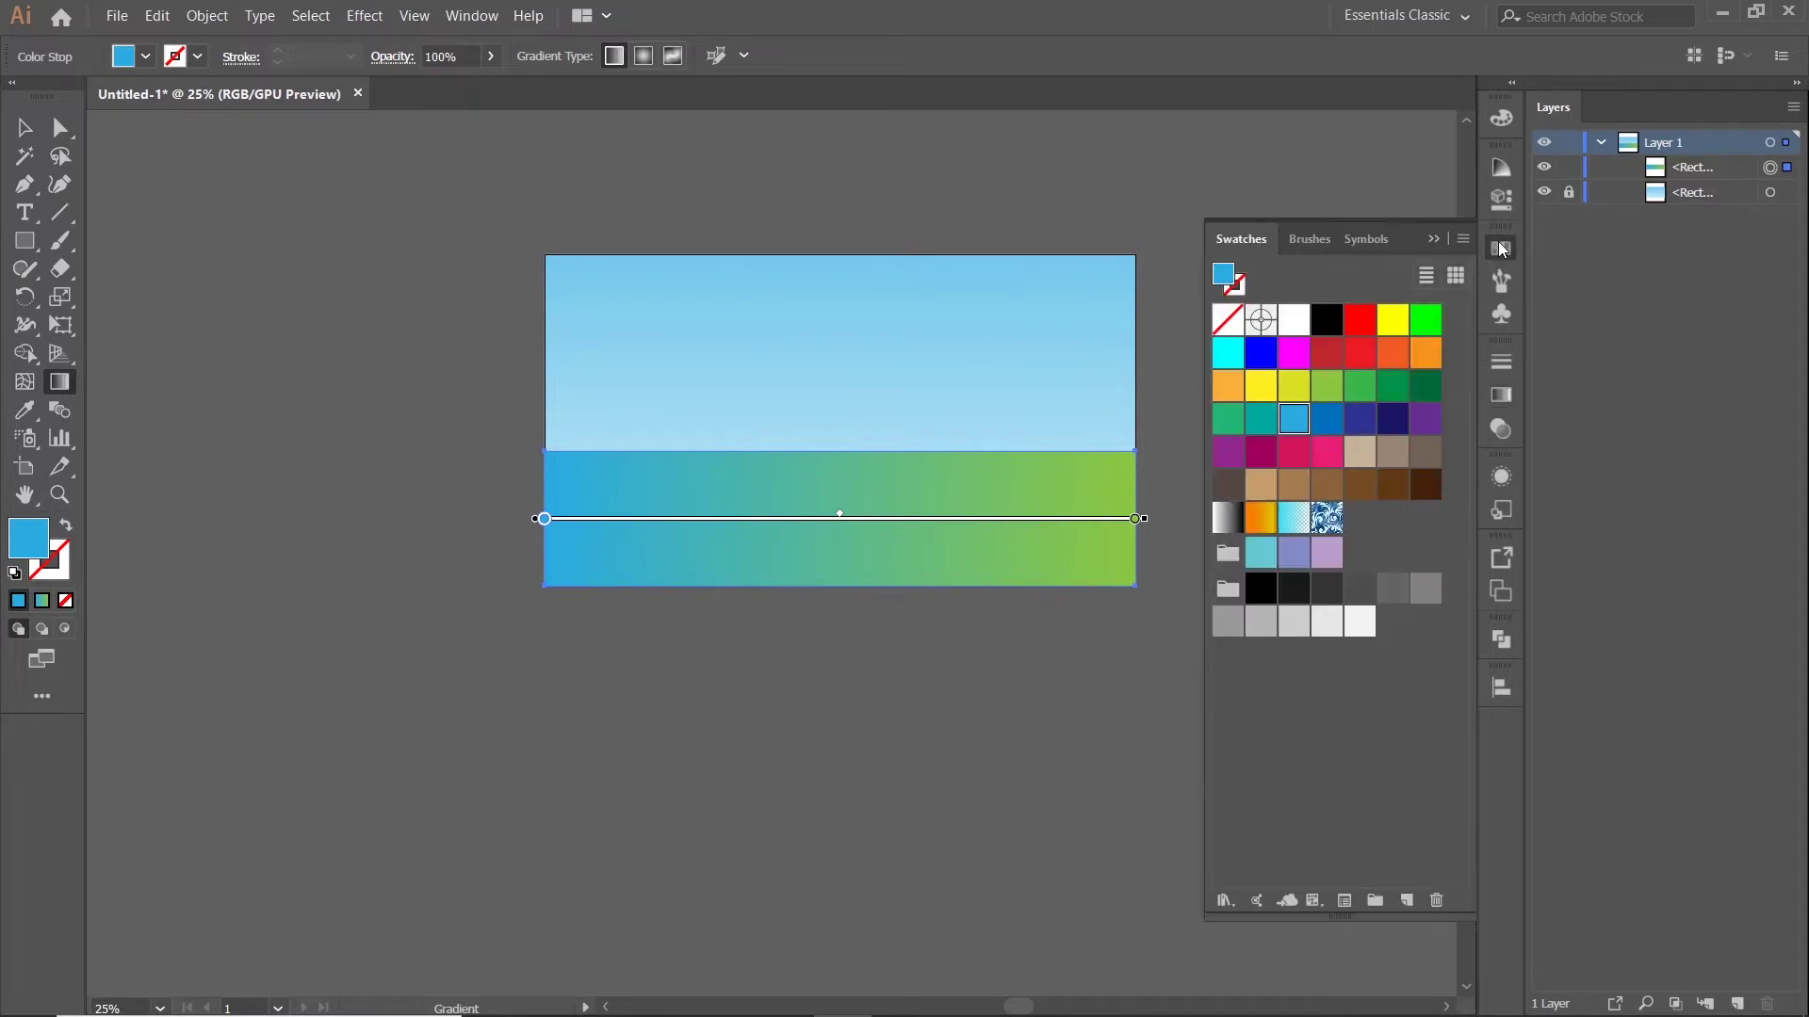
pyautogui.click(1338, 394)
pyautogui.click(1356, 394)
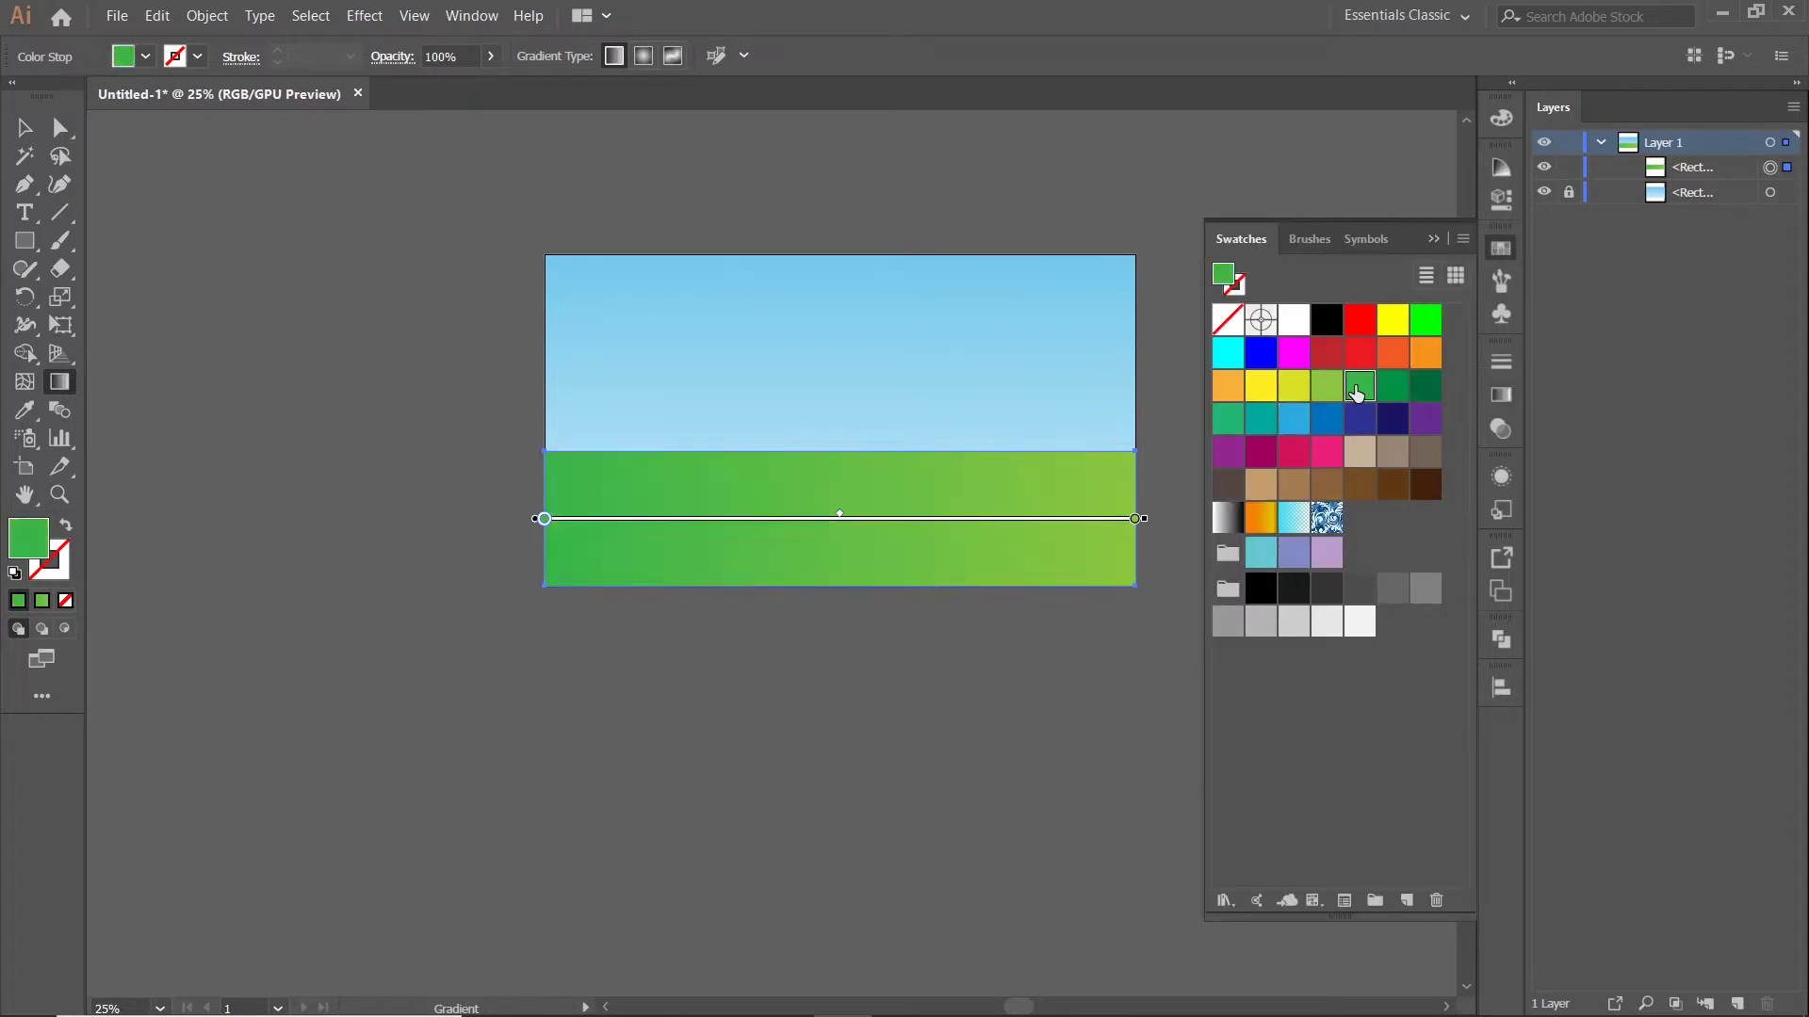
pyautogui.click(1430, 241)
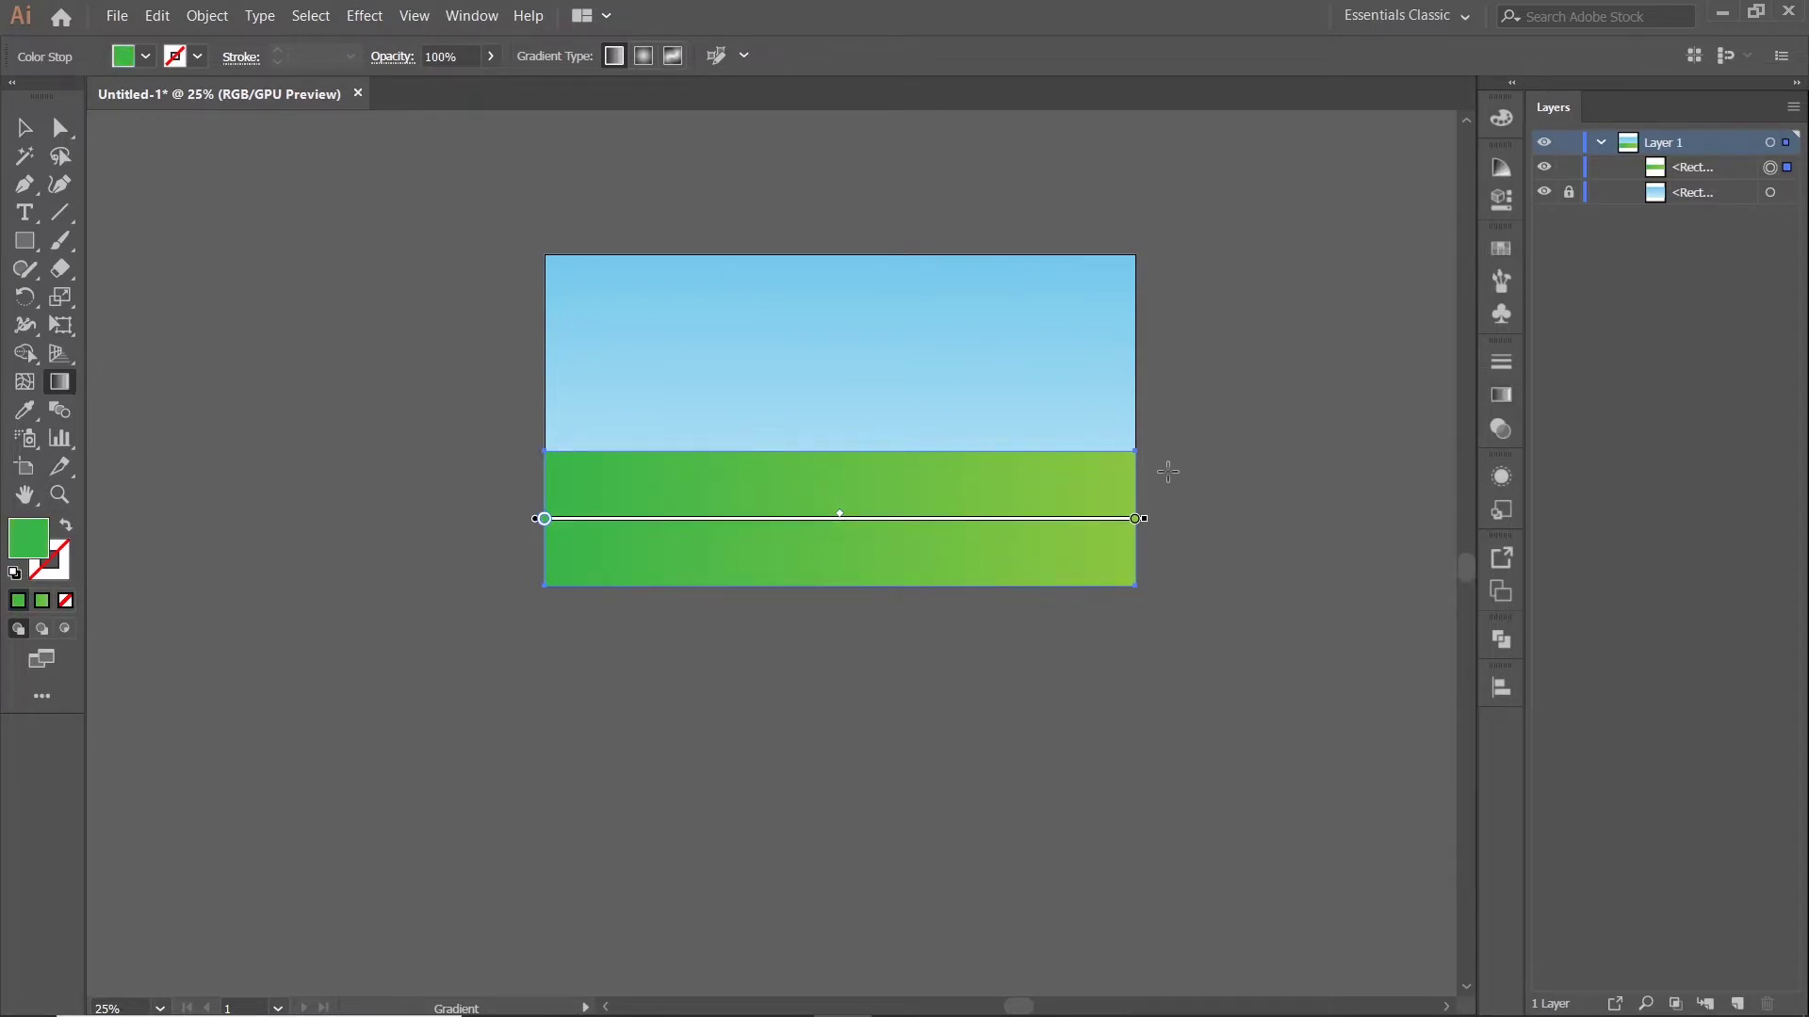
# Redirect the ground gradient diagonally from the upper right to the lower left, and lock the ground rectangle
pyautogui.moveTo(1168, 472); pyautogui.dragTo(359, 597)
pyautogui.moveTo(1239, 303); pyautogui.dragTo(199, 725)
pyautogui.click(26, 131)
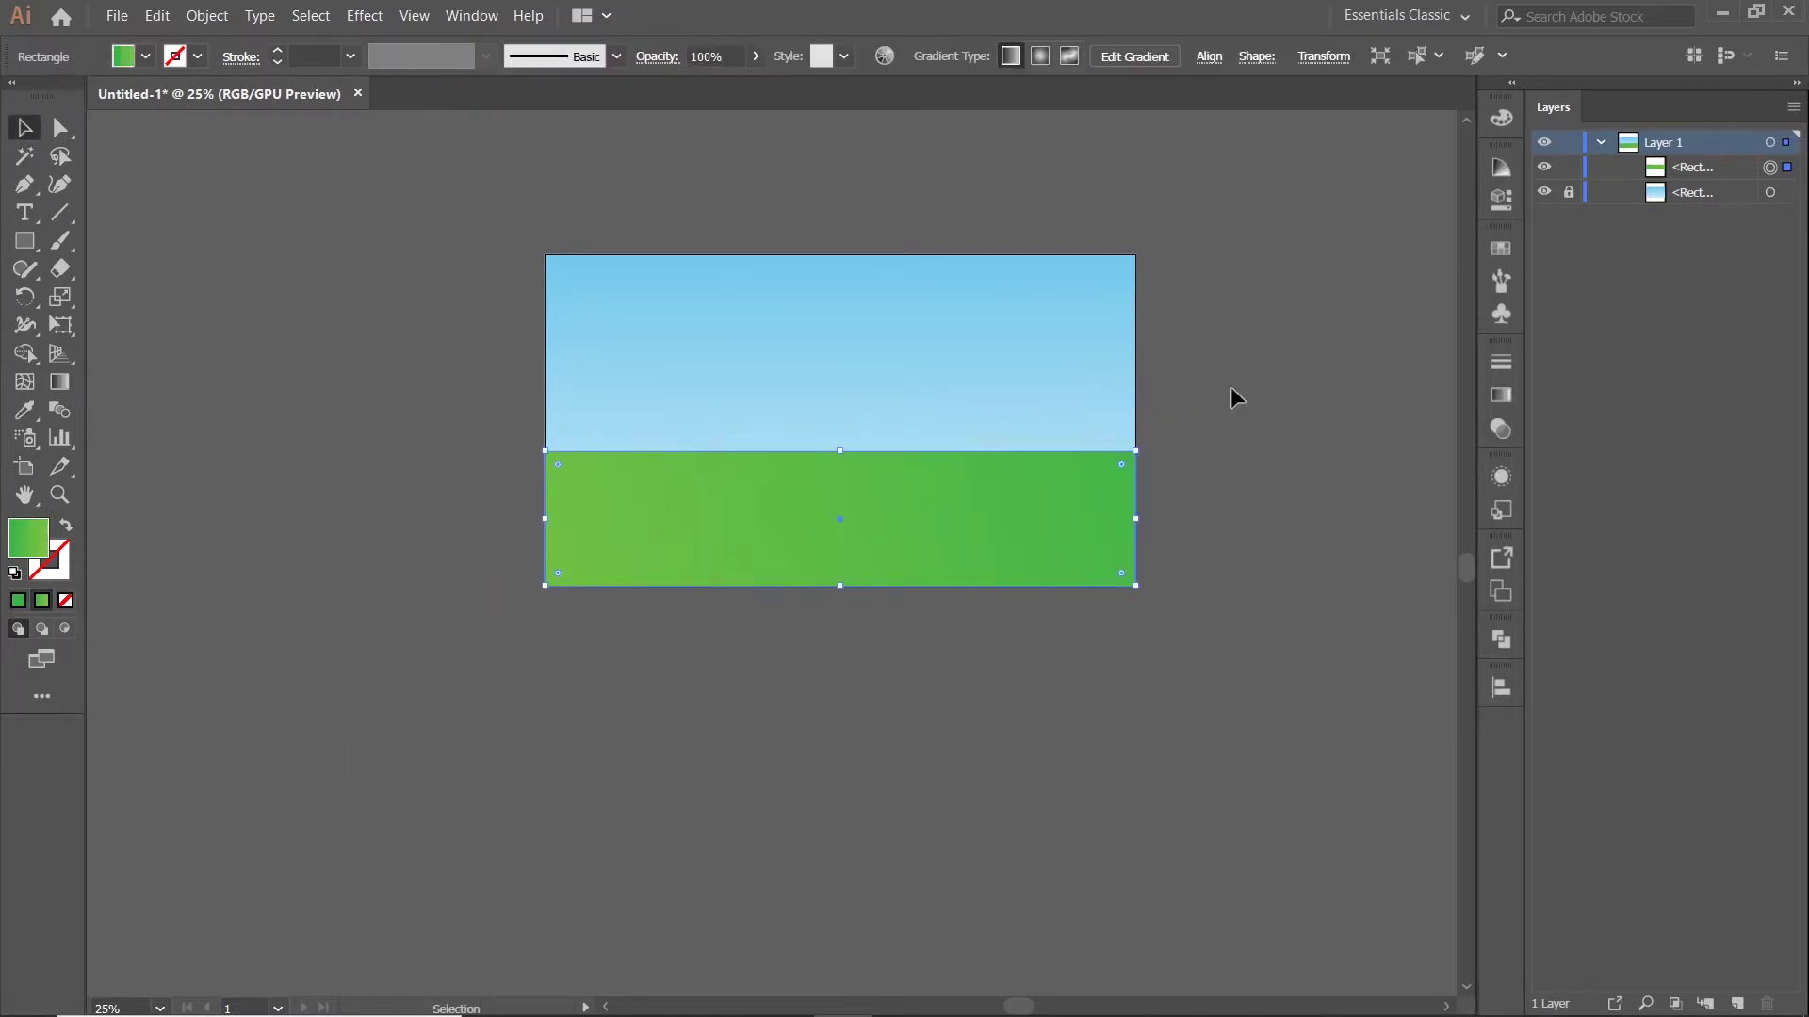
pyautogui.click(1230, 386)
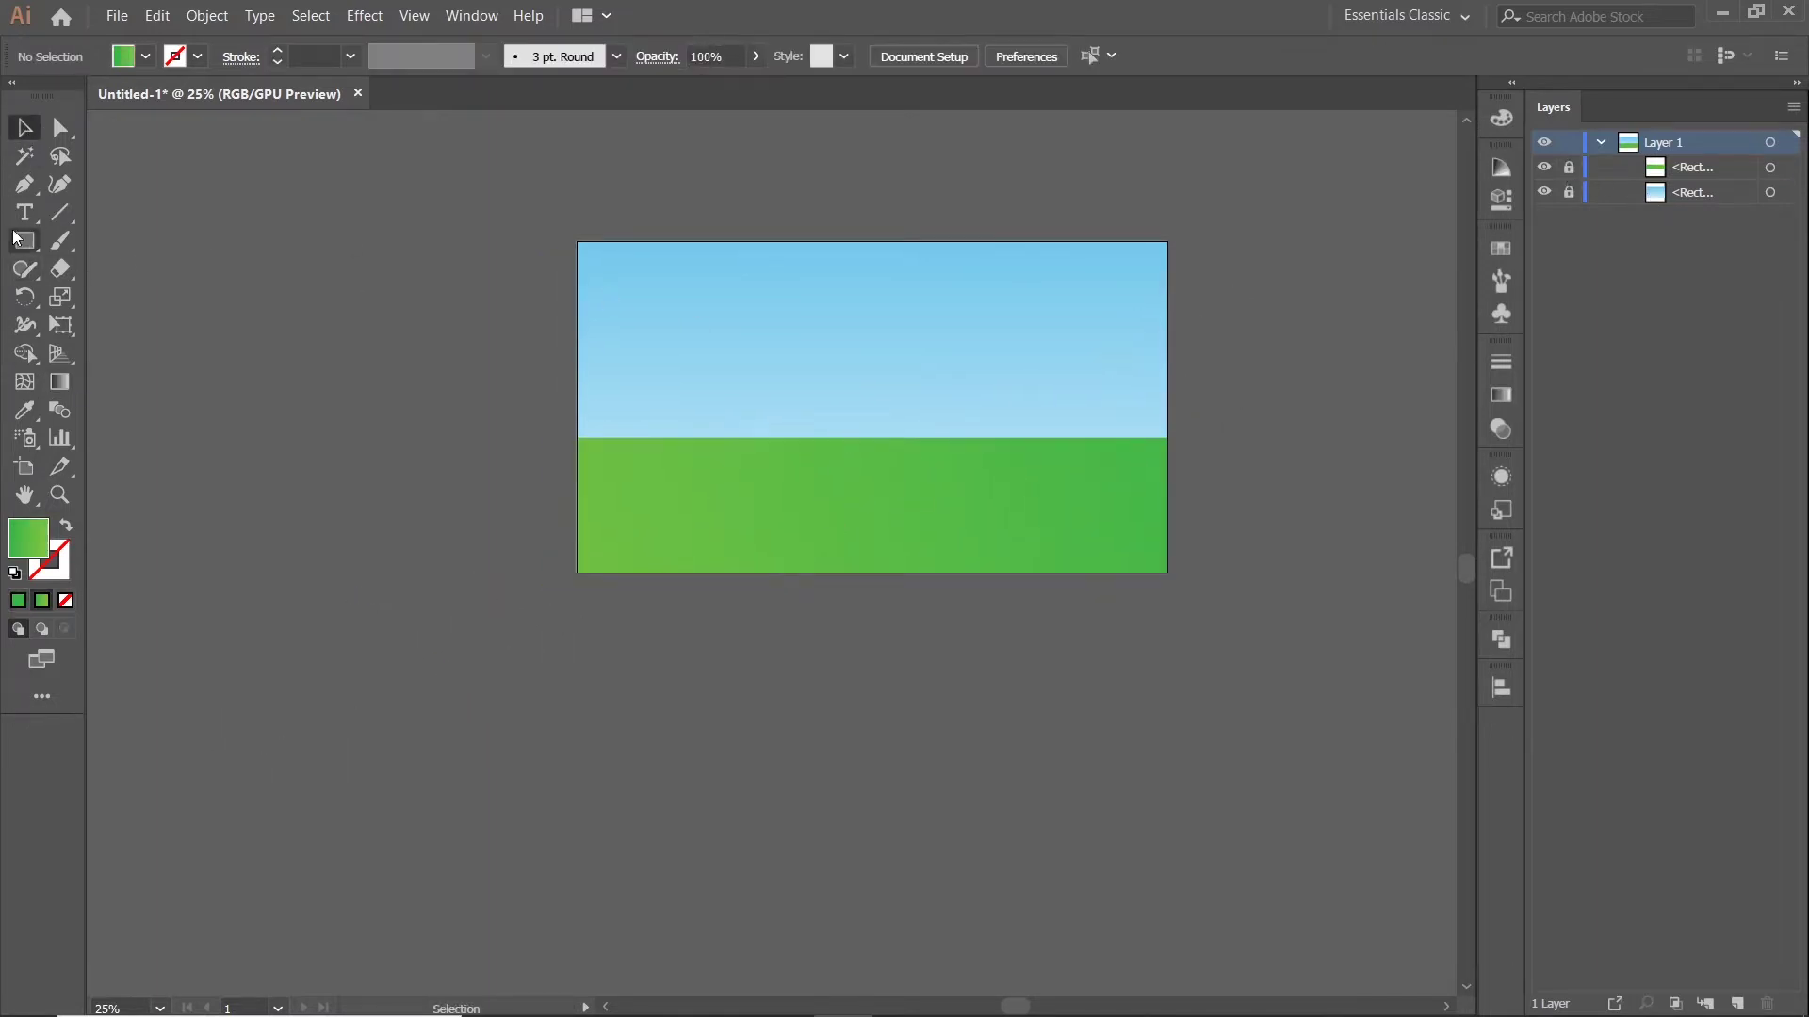
# Draw a circle with the Ellipse tool overlapping the middle of the artboard's upper edge
pyautogui.moveTo(30, 242); pyautogui.dragTo(123, 299)
pyautogui.moveTo(706, 264)
pyautogui.mouseDown()
pyautogui.moveTo(593, 352)
pyautogui.moveTo(449, 369)
pyautogui.mouseUp()
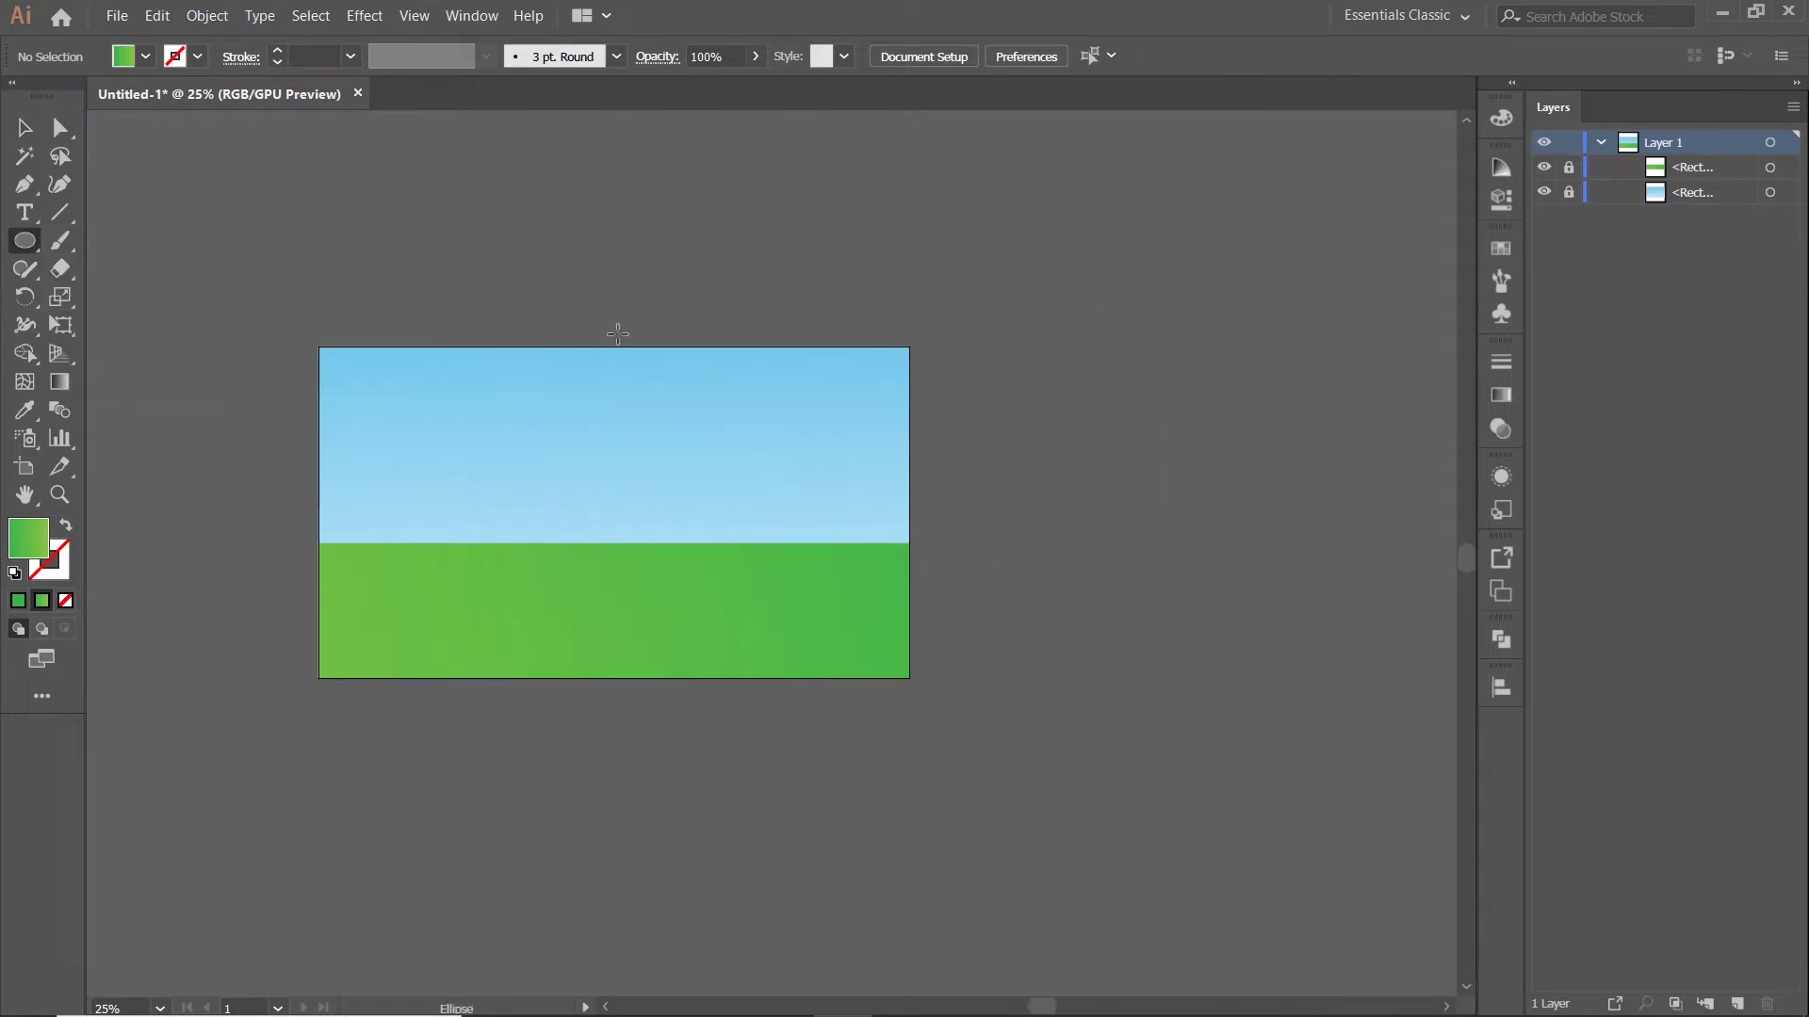
pyautogui.moveTo(613, 326); pyautogui.dragTo(715, 389)
pyautogui.moveTo(701, 290)
pyautogui.mouseDown()
pyautogui.moveTo(829, 442)
pyautogui.moveTo(867, 457)
pyautogui.mouseUp()
pyautogui.hotkey('ctrl', 'z')
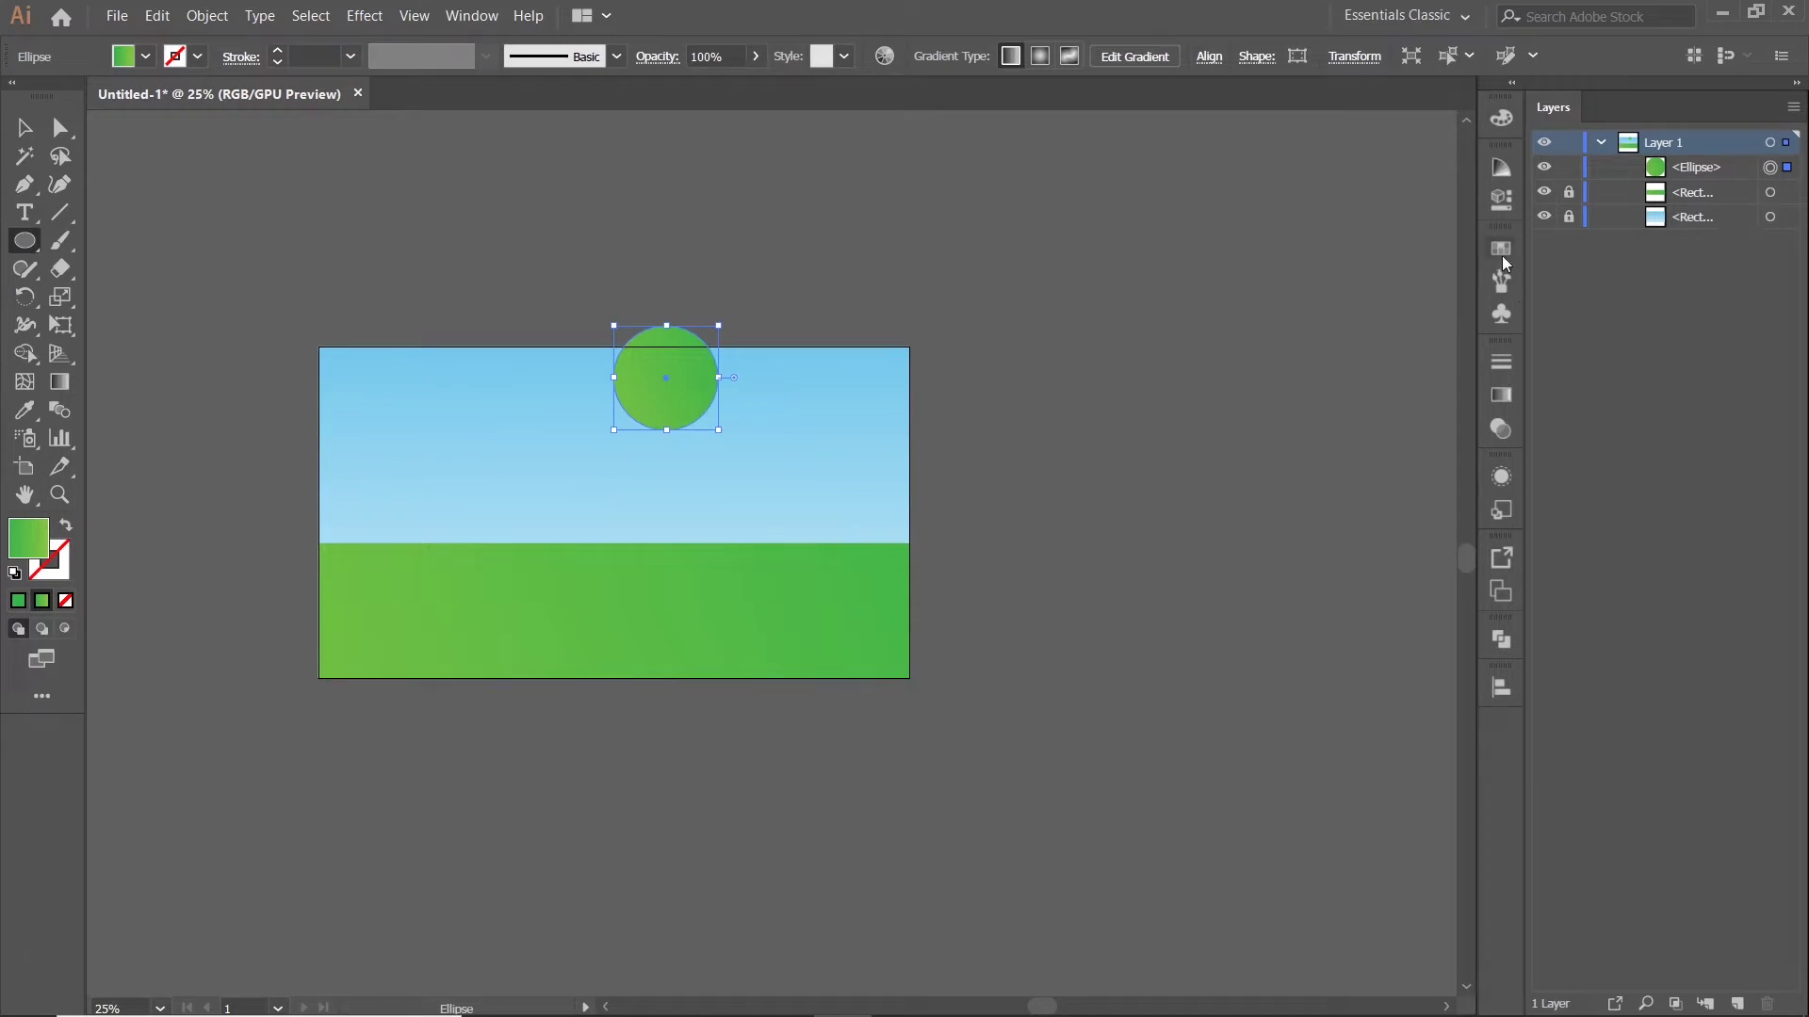
pyautogui.moveTo(697, 287); pyautogui.dragTo(819, 405)
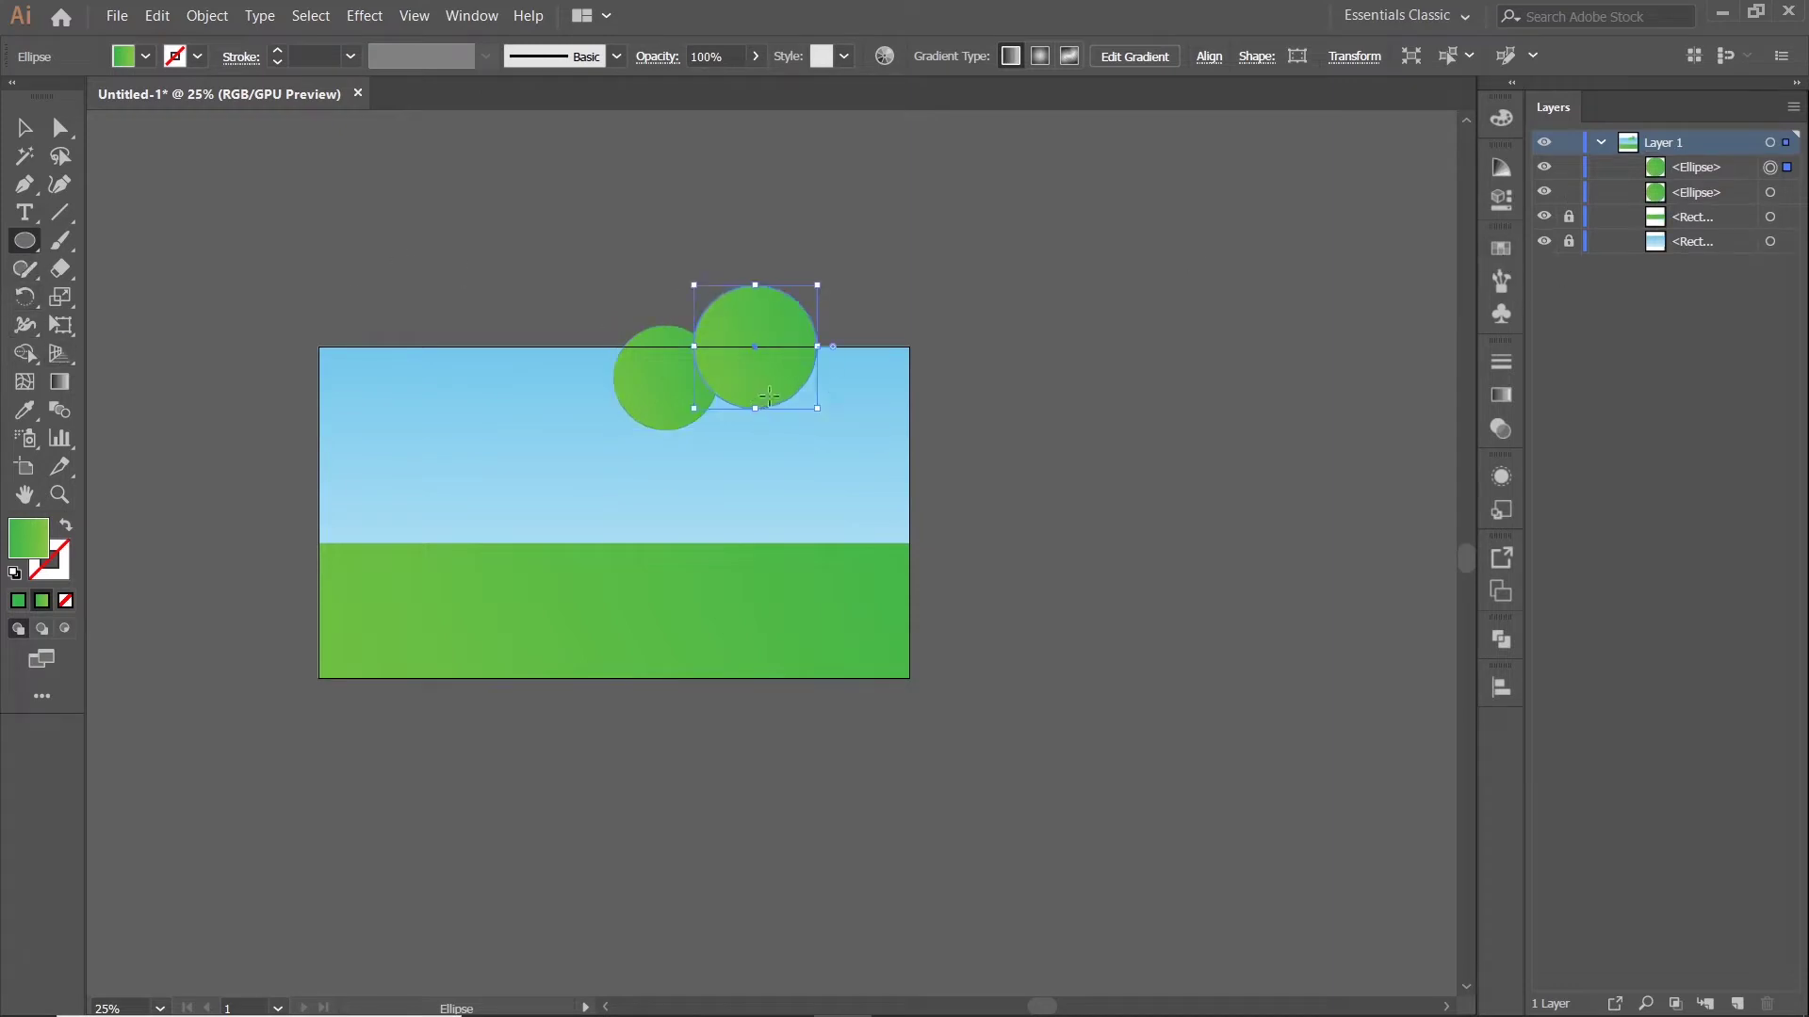
pyautogui.hotkey('ctrl', 'z')
# Draw four more overlapping circles to the right of the first, including a large one across the artboard's upper-right corner
pyautogui.moveTo(684, 349); pyautogui.dragTo(789, 453)
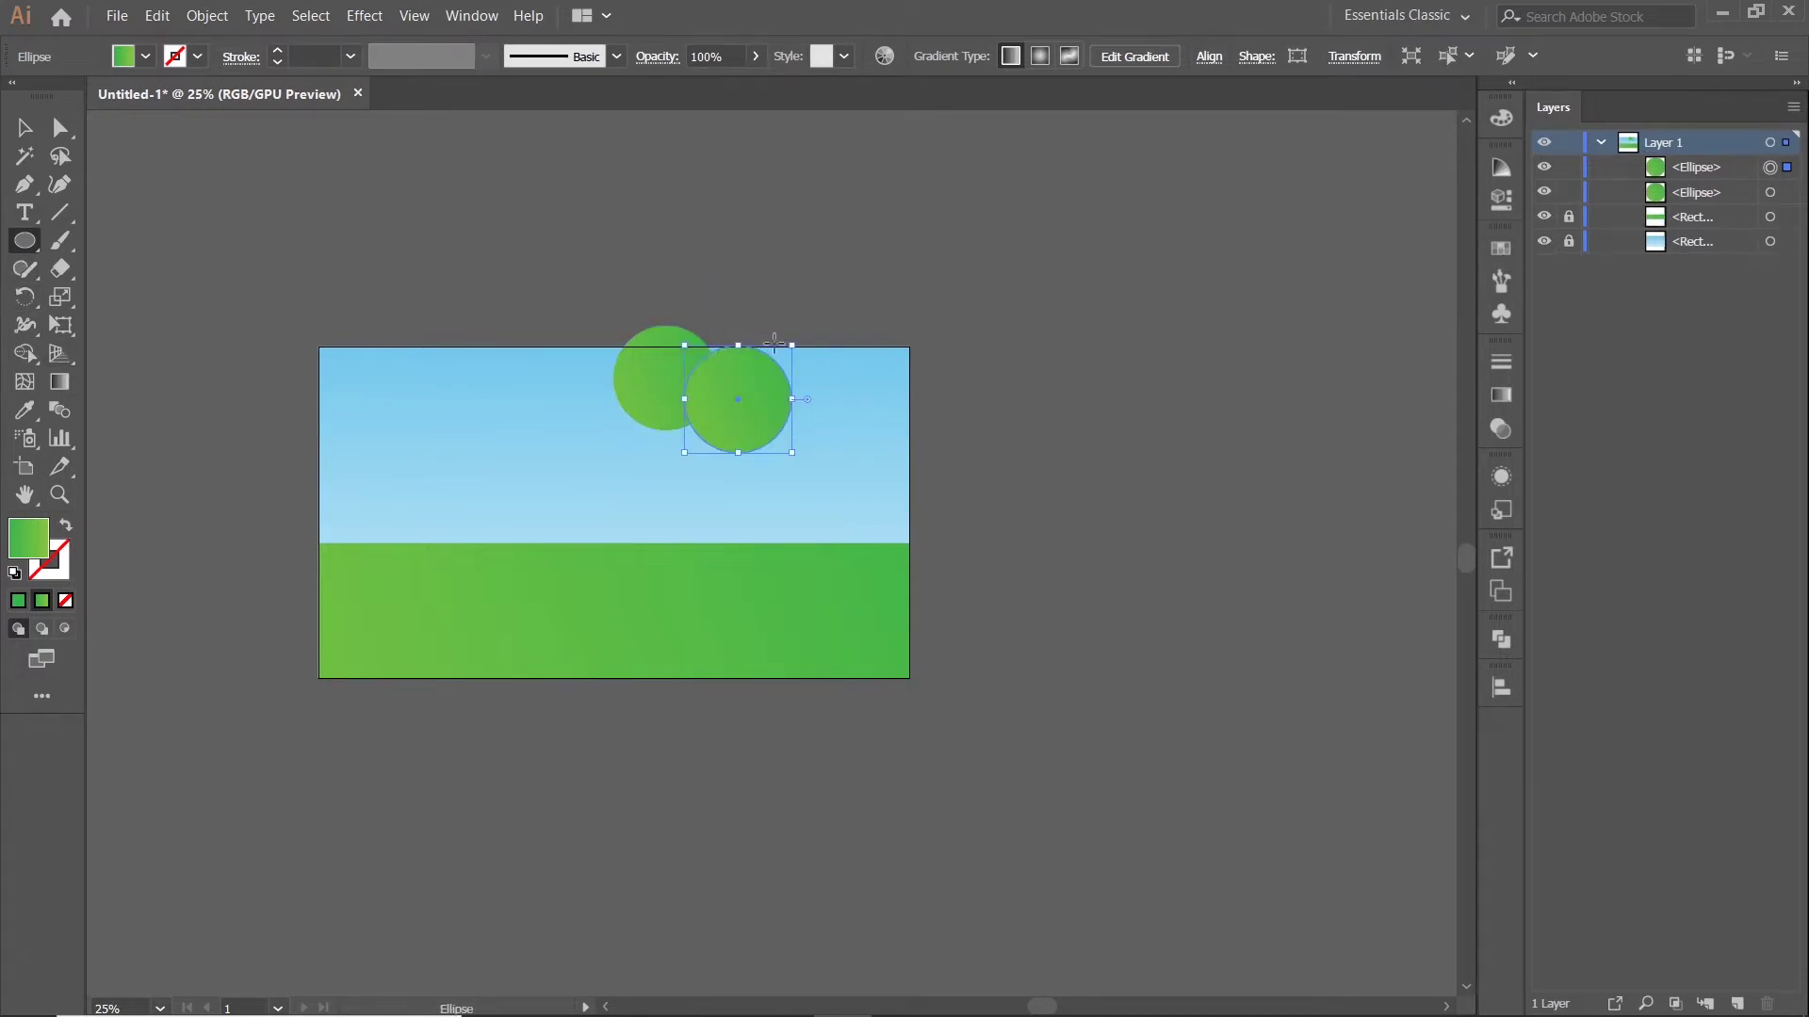
pyautogui.moveTo(760, 325)
pyautogui.mouseDown()
pyautogui.moveTo(839, 426)
pyautogui.moveTo(864, 430)
pyautogui.mouseUp()
pyautogui.moveTo(813, 299)
pyautogui.mouseDown()
pyautogui.moveTo(984, 490)
pyautogui.moveTo(992, 476)
pyautogui.mouseUp()
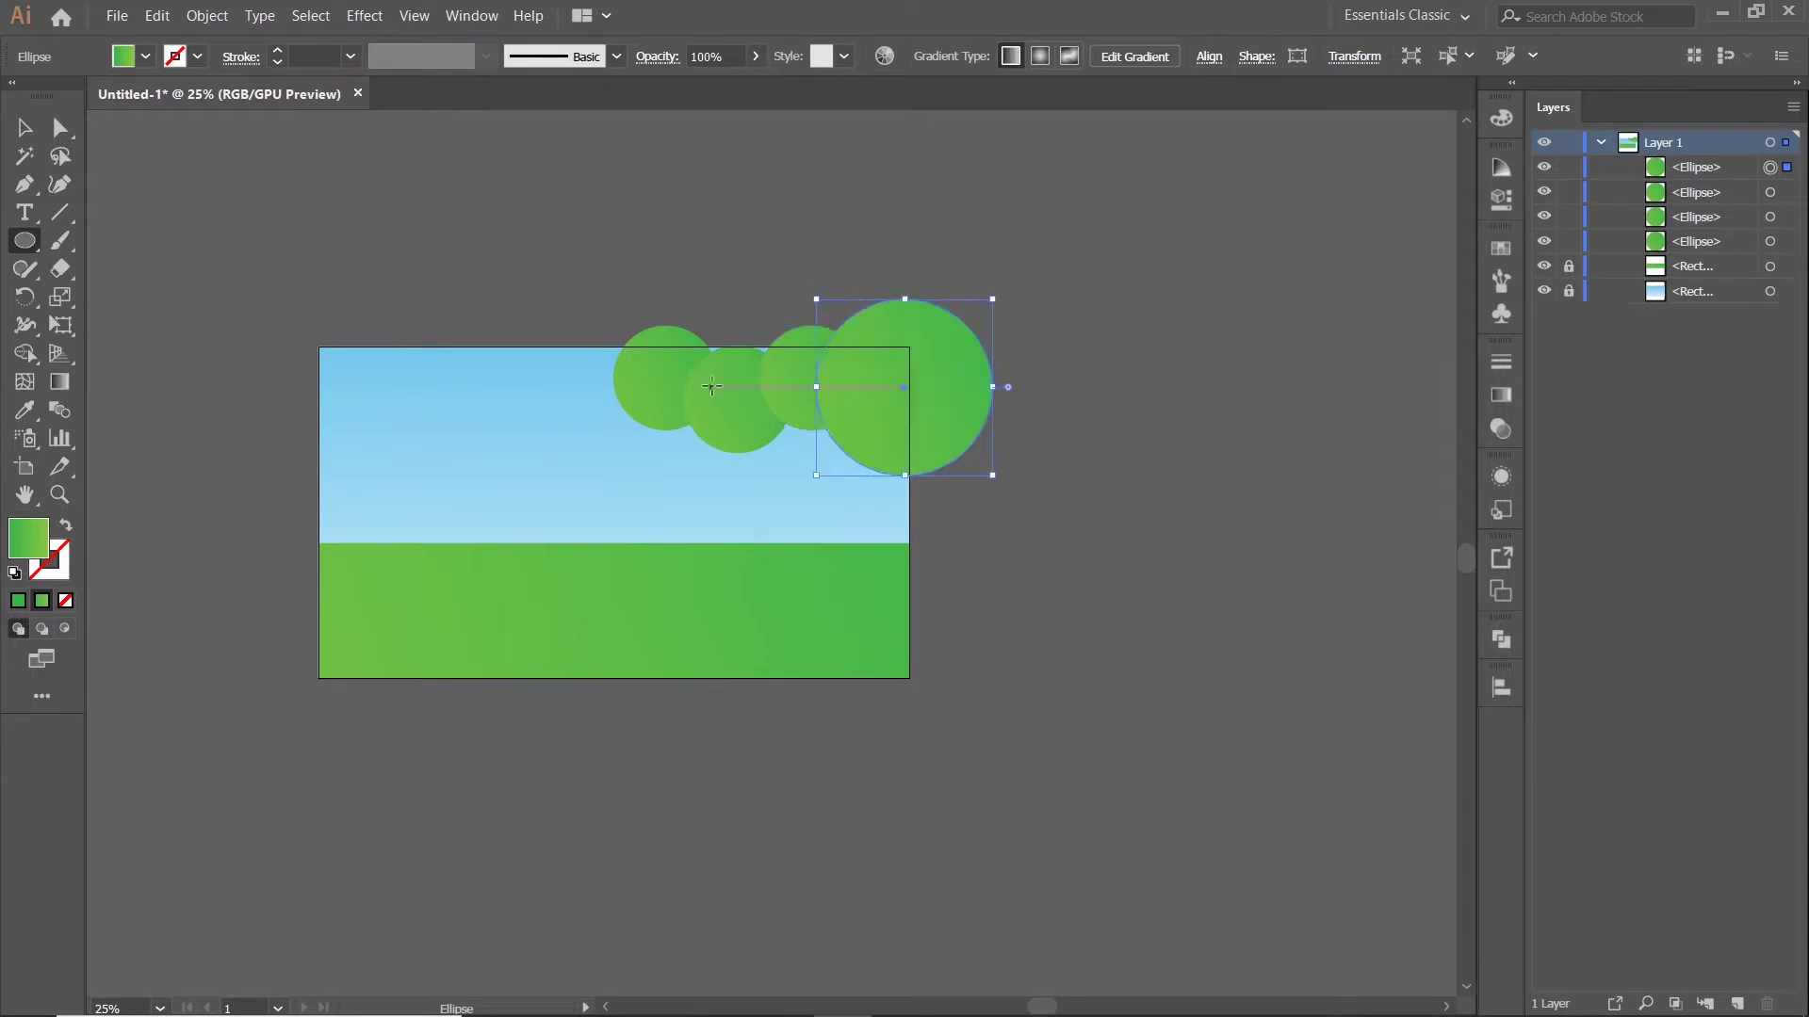
pyautogui.moveTo(718, 387)
pyautogui.mouseDown()
pyautogui.moveTo(839, 504)
pyautogui.moveTo(816, 454)
pyautogui.mouseUp()
# Select all five circles and fill them with solid green 39B54A
pyautogui.press('v')
pyautogui.moveTo(621, 302); pyautogui.dragTo(951, 443)
pyautogui.click(19, 603)
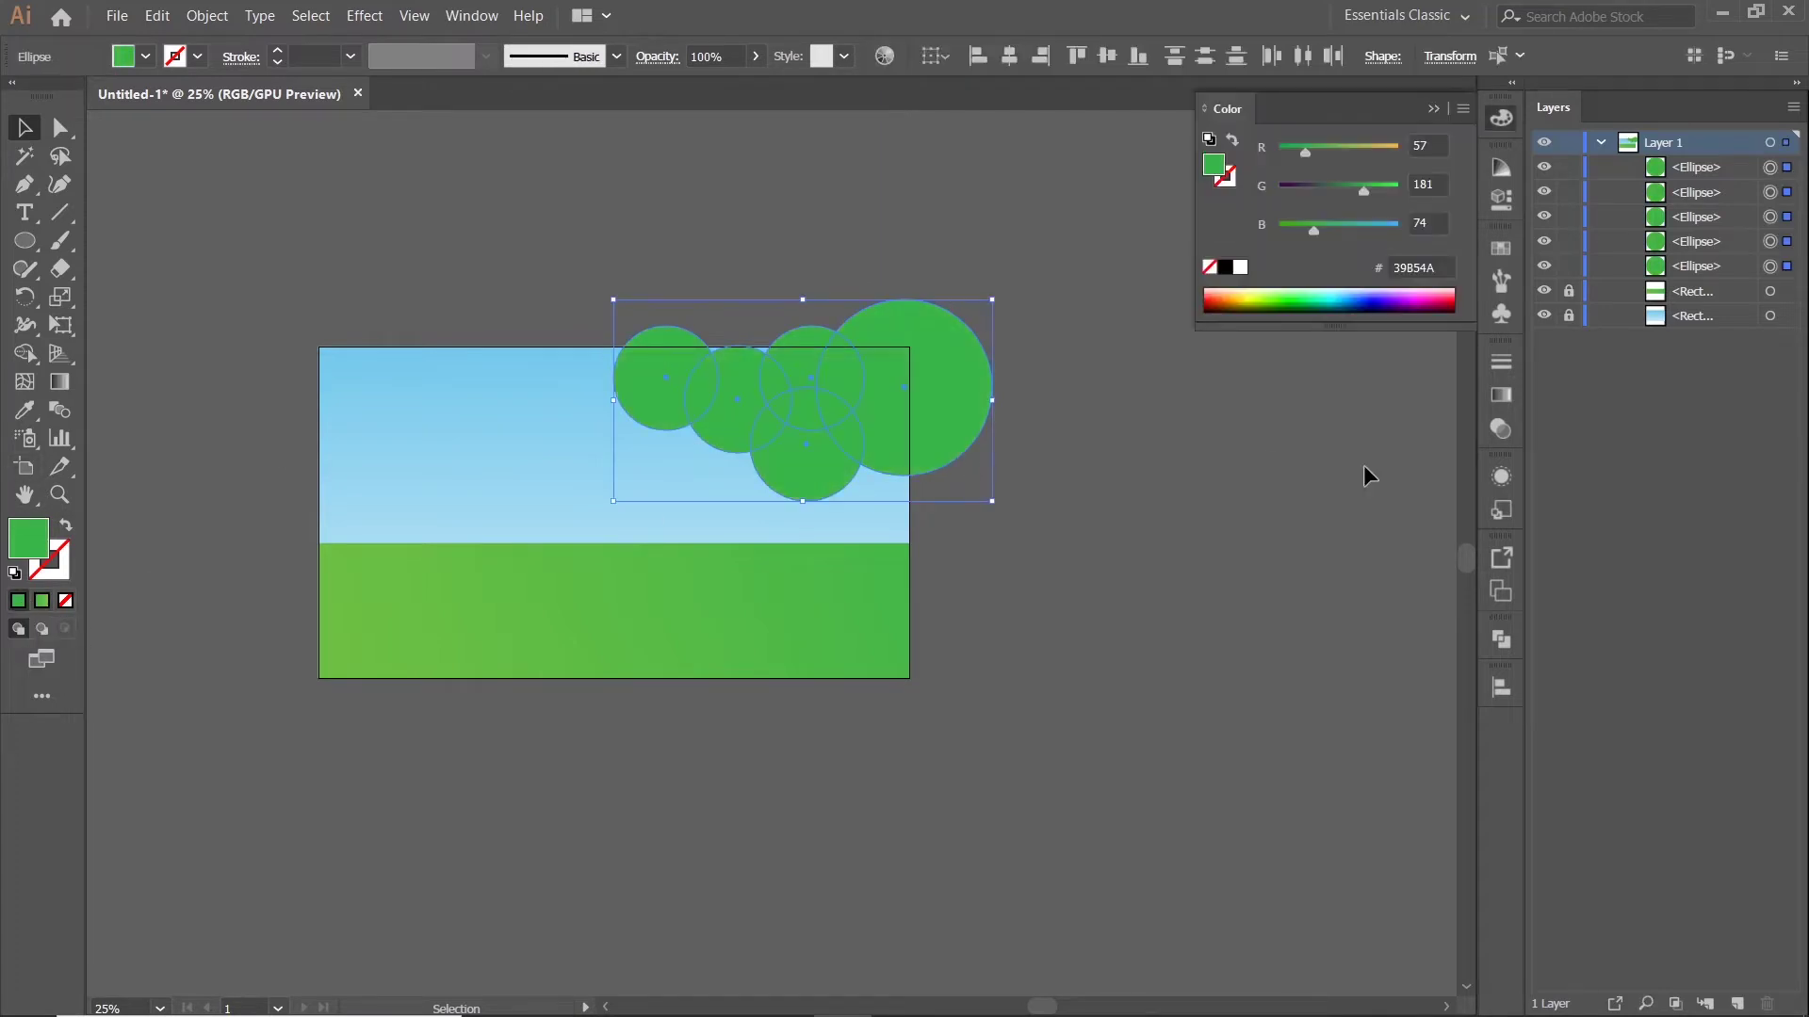
pyautogui.click(1290, 486)
pyautogui.click(1432, 108)
# Shrink the lowest circle of the green cluster proportionally from its lower-right corner
pyautogui.scroll(2, 834, 470)
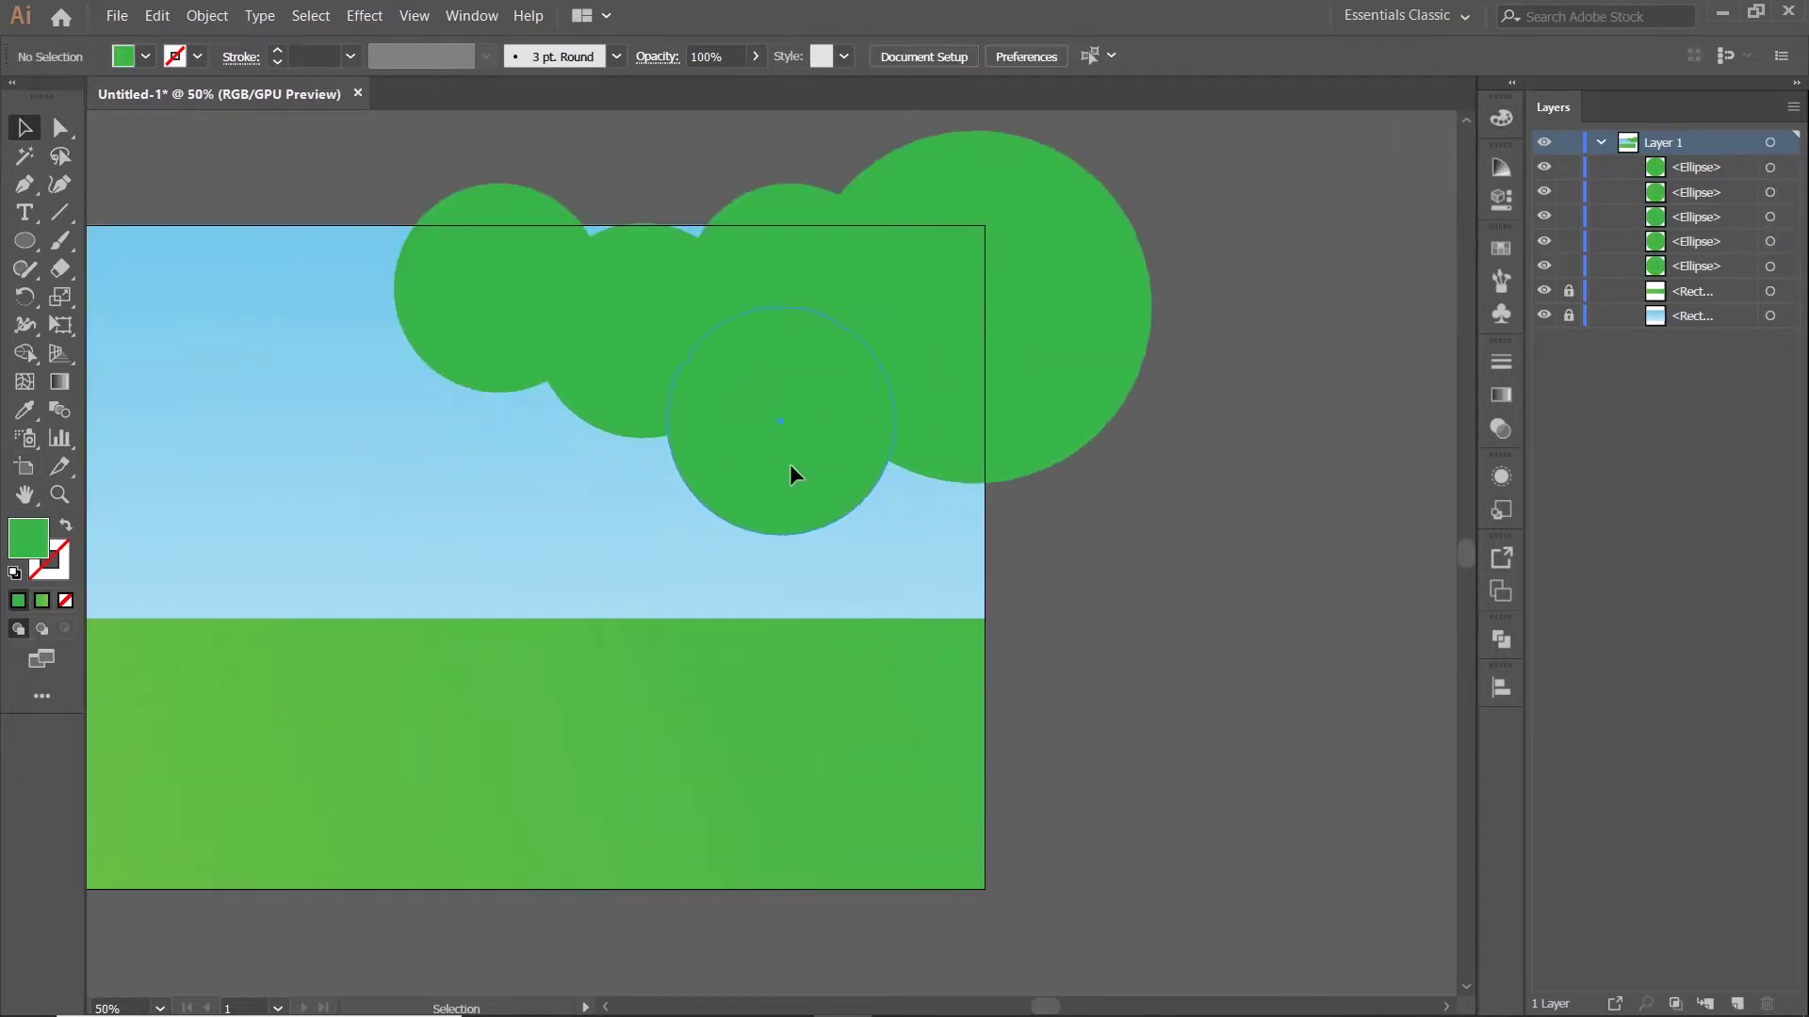
pyautogui.click(790, 464)
pyautogui.moveTo(896, 534); pyautogui.dragTo(843, 483)
pyautogui.click(631, 338)
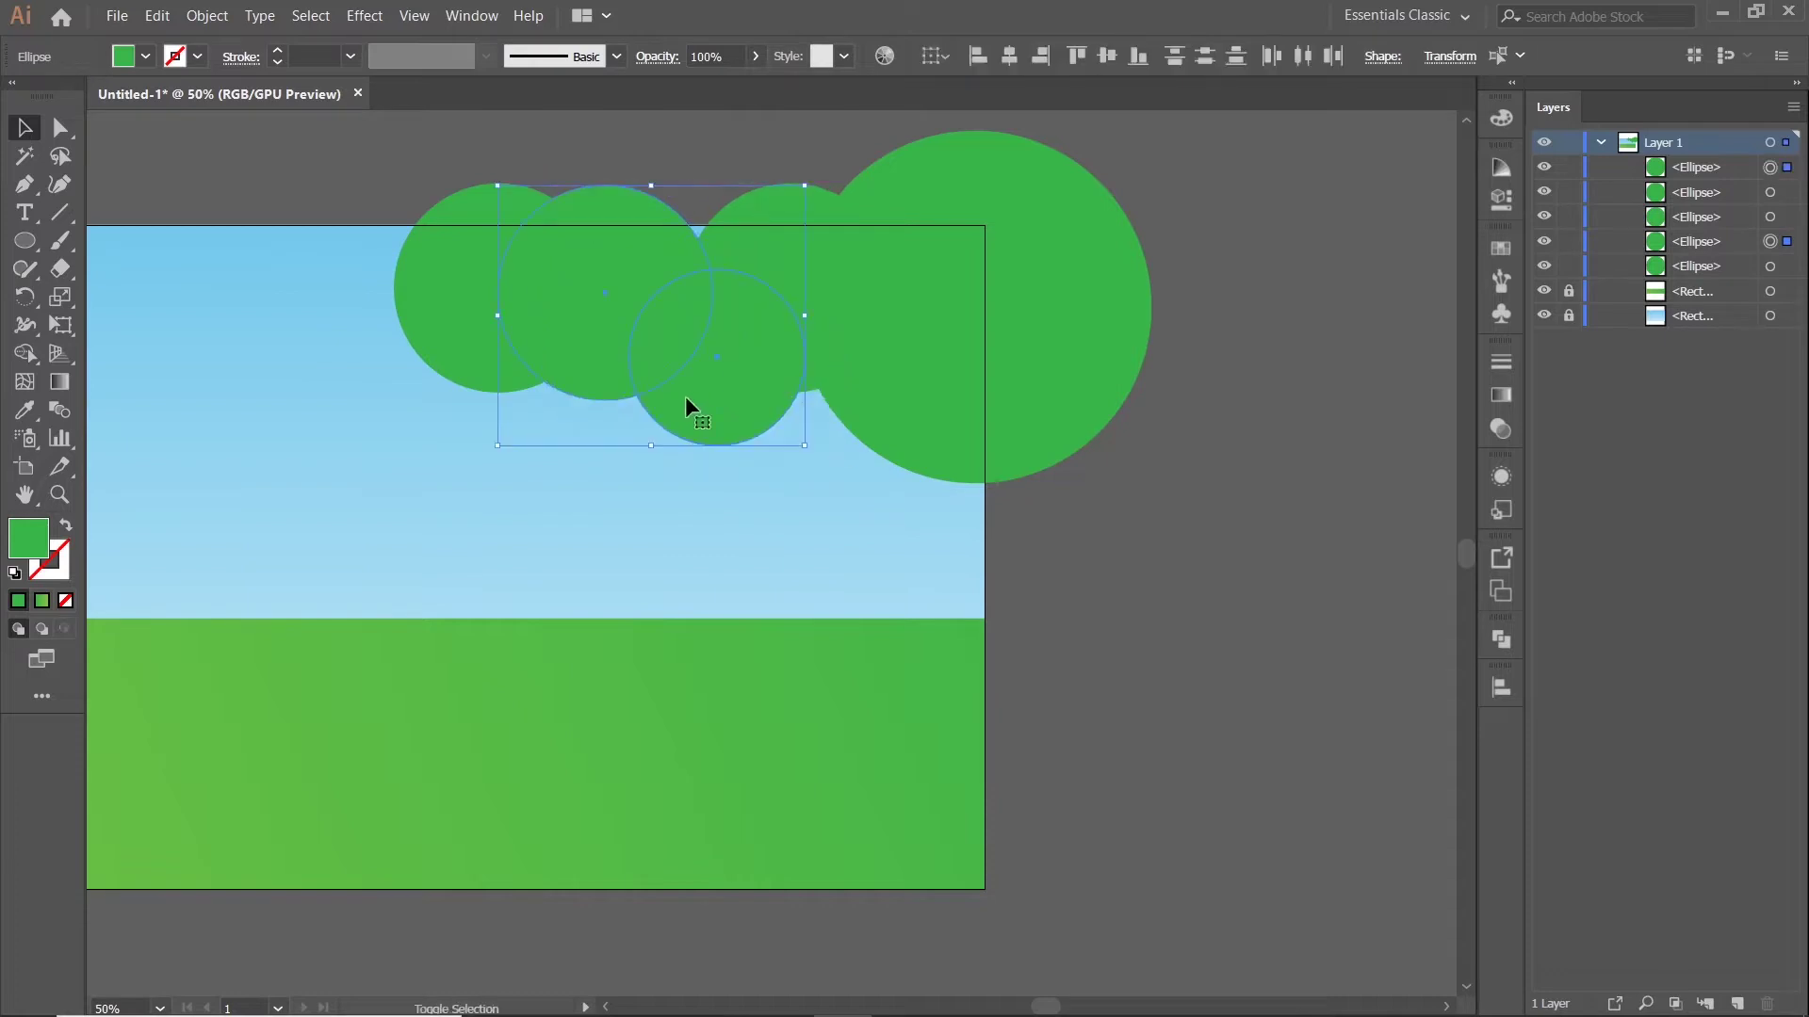
pyautogui.keyDown('shift'); pyautogui.click(709, 412); pyautogui.keyUp('shift')
pyautogui.click(809, 542)
# Shrink the two leftmost circles and reposition them so they overlap in a stepped outline beside the lowest circle
pyautogui.click(663, 262)
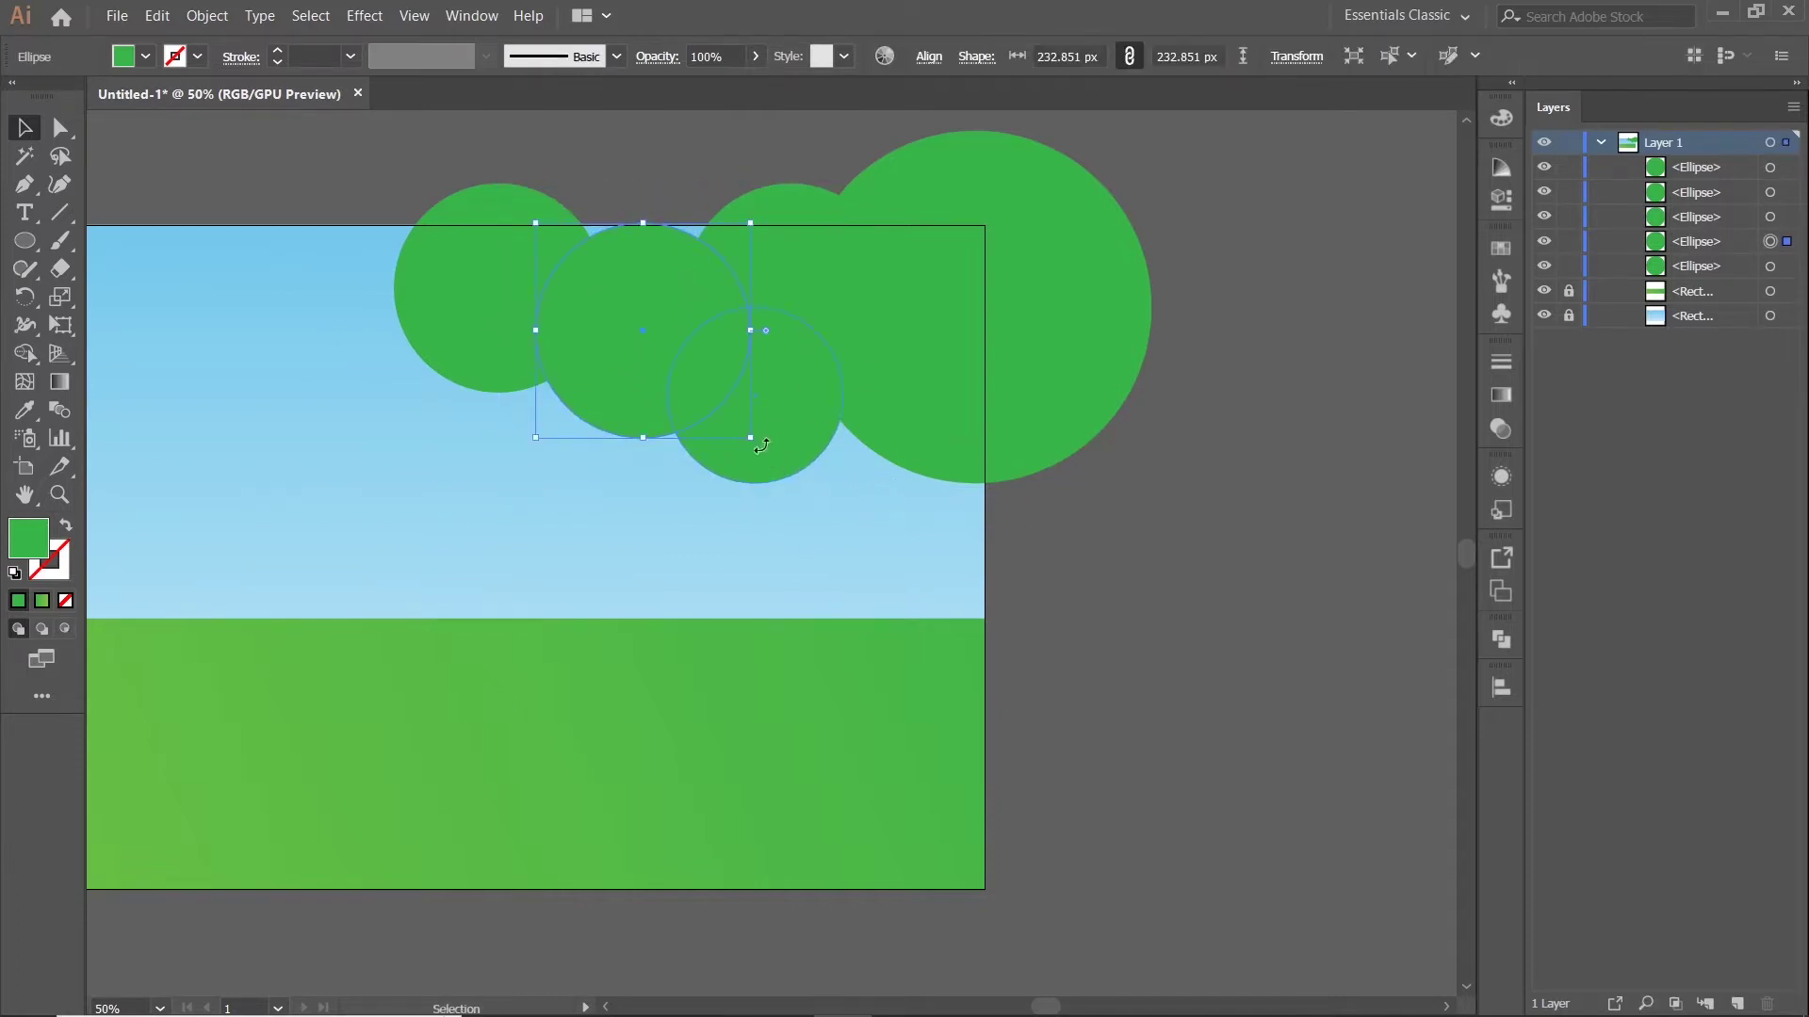
pyautogui.moveTo(751, 438); pyautogui.dragTo(711, 399)
pyautogui.moveTo(633, 290); pyautogui.dragTo(564, 354)
pyautogui.click(496, 283)
pyautogui.moveTo(502, 260); pyautogui.dragTo(566, 275)
pyautogui.click(1242, 438)
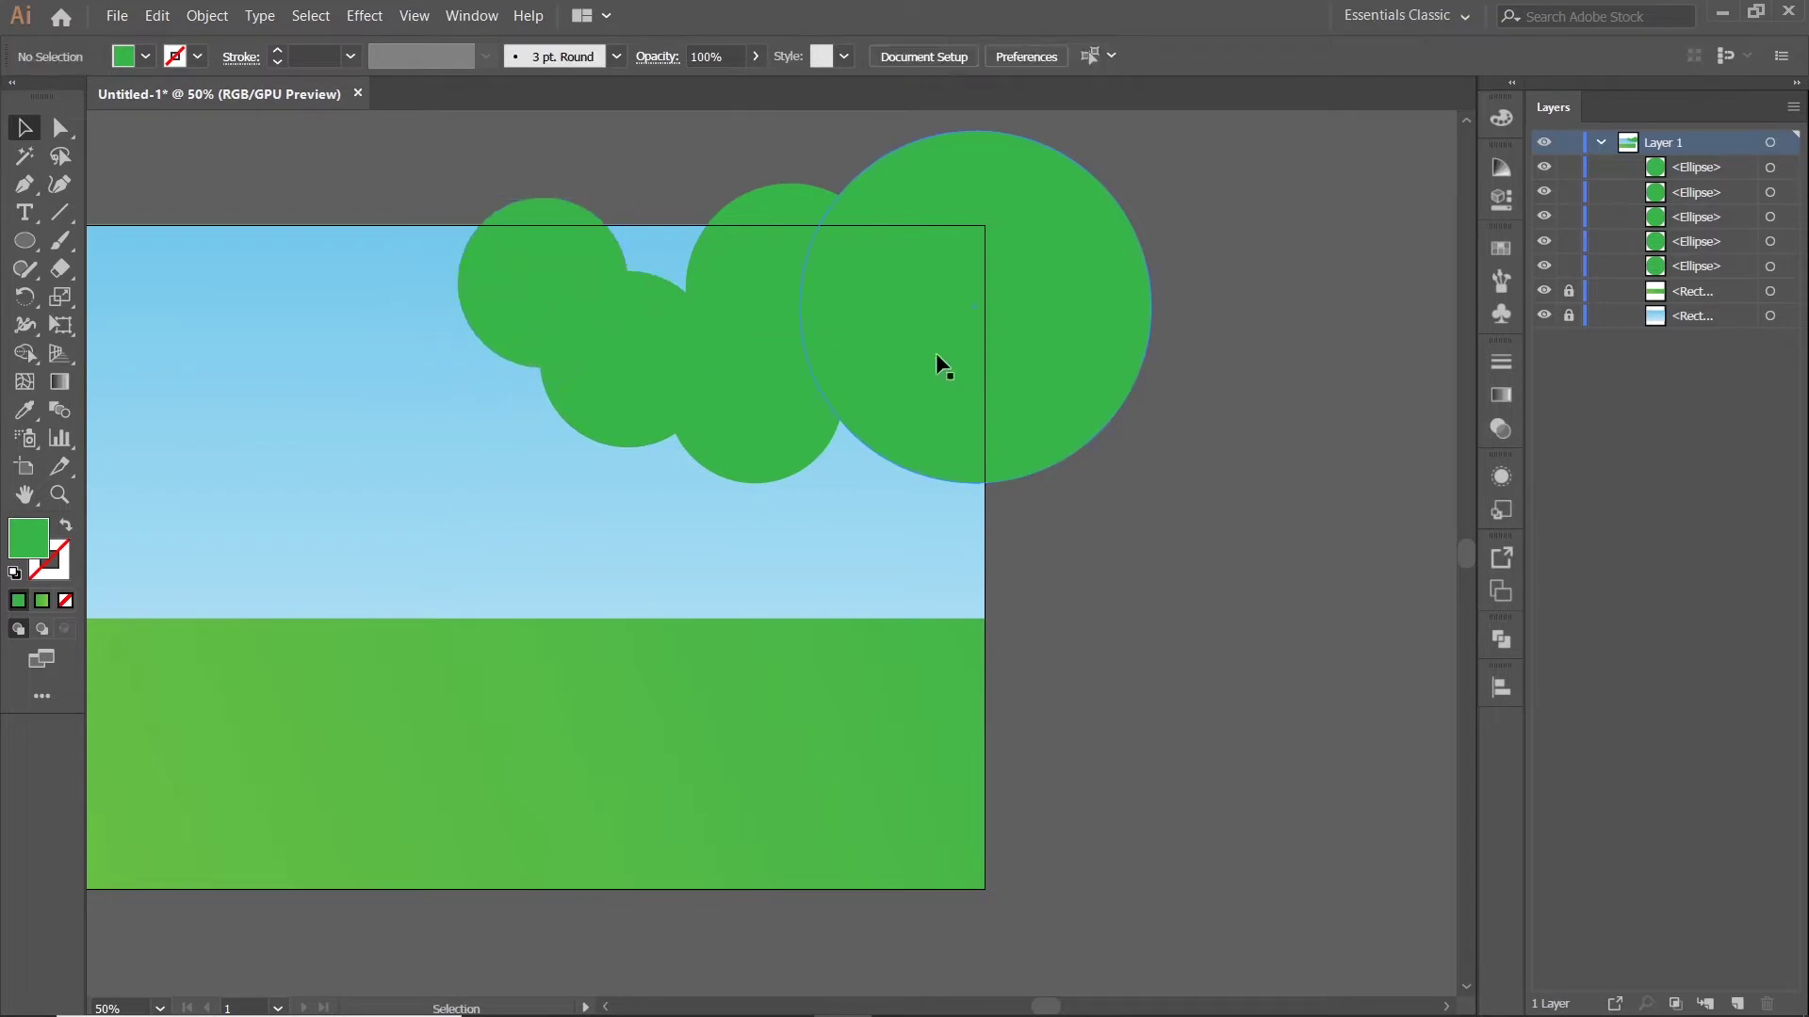
# Shrink the large rightmost circle to about 274 px and move it down, and slightly enlarge the second circle from the left
pyautogui.moveTo(1043, 351); pyautogui.dragTo(1035, 360)
pyautogui.moveTo(1142, 492); pyautogui.dragTo(1050, 396)
pyautogui.moveTo(969, 290); pyautogui.dragTo(977, 396)
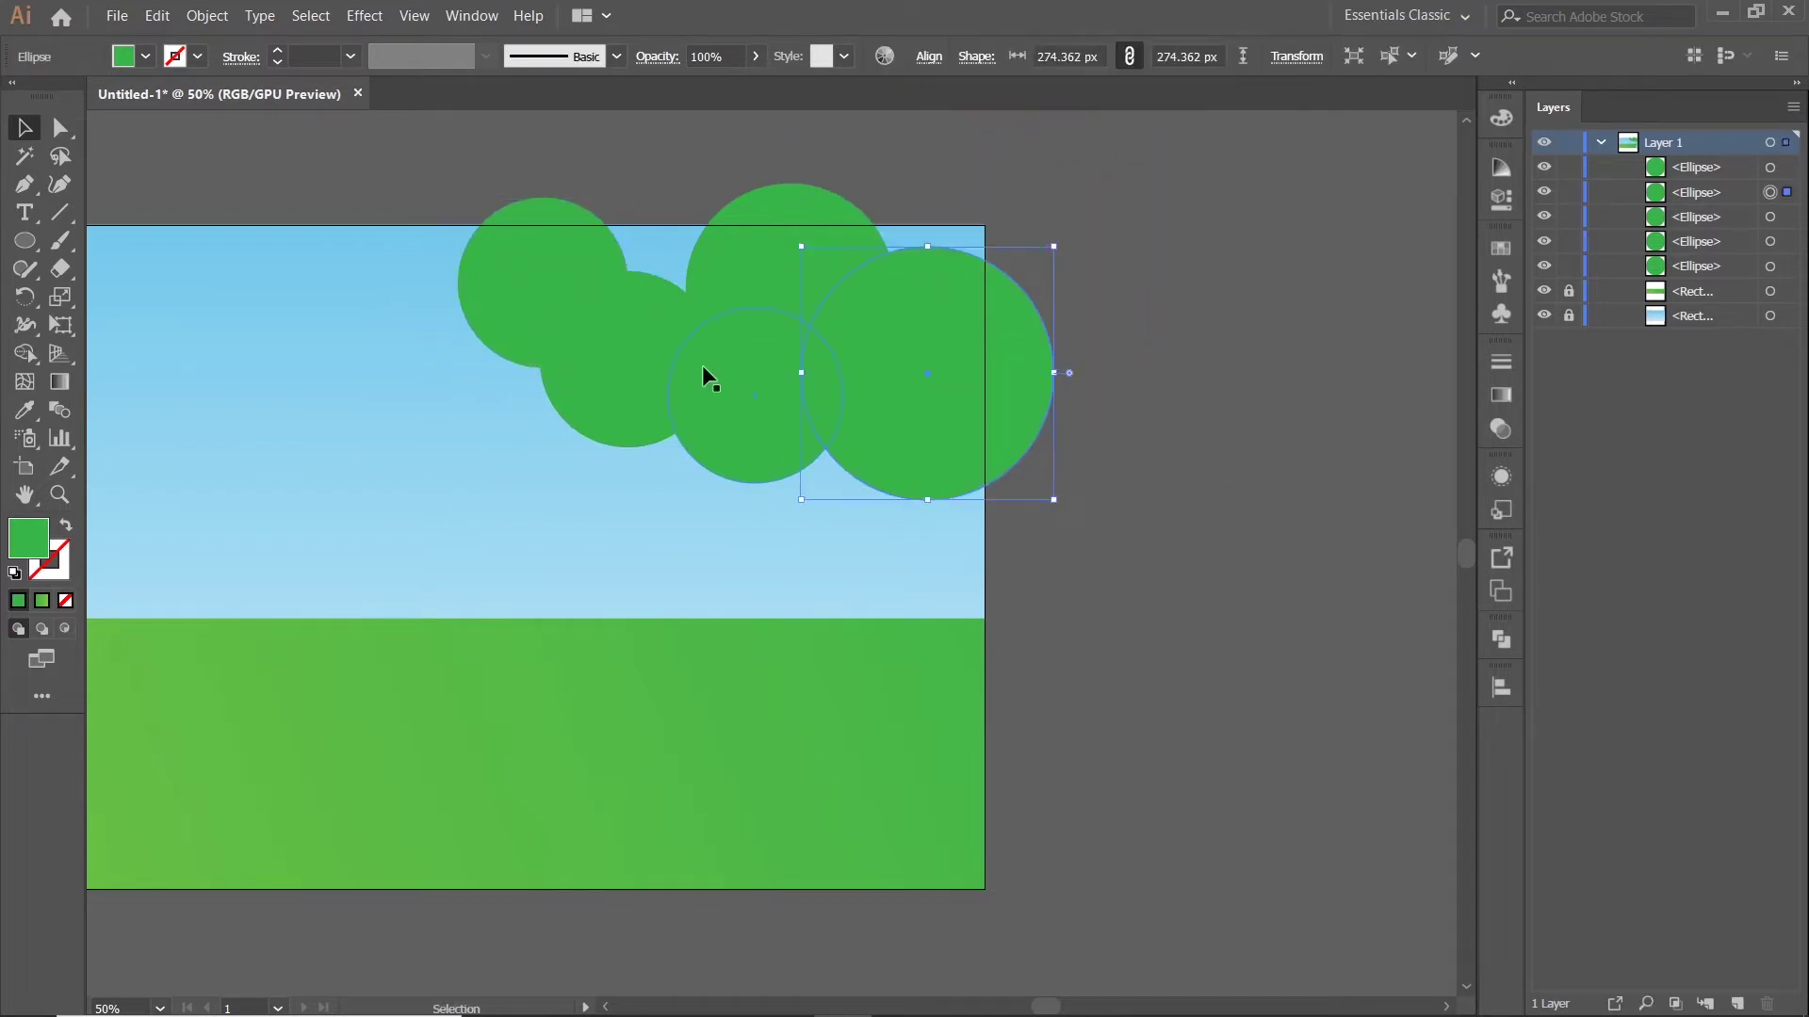
pyautogui.click(705, 376)
pyautogui.moveTo(716, 447)
pyautogui.mouseDown()
pyautogui.moveTo(752, 482)
pyautogui.moveTo(726, 457)
pyautogui.mouseUp()
pyautogui.click(1229, 312)
# Duplicate the upper circle to the cluster's upper-left end and reposition two smaller circles to even out the overlapping outline
pyautogui.moveTo(915, 219); pyautogui.dragTo(707, 273)
pyautogui.click(982, 368)
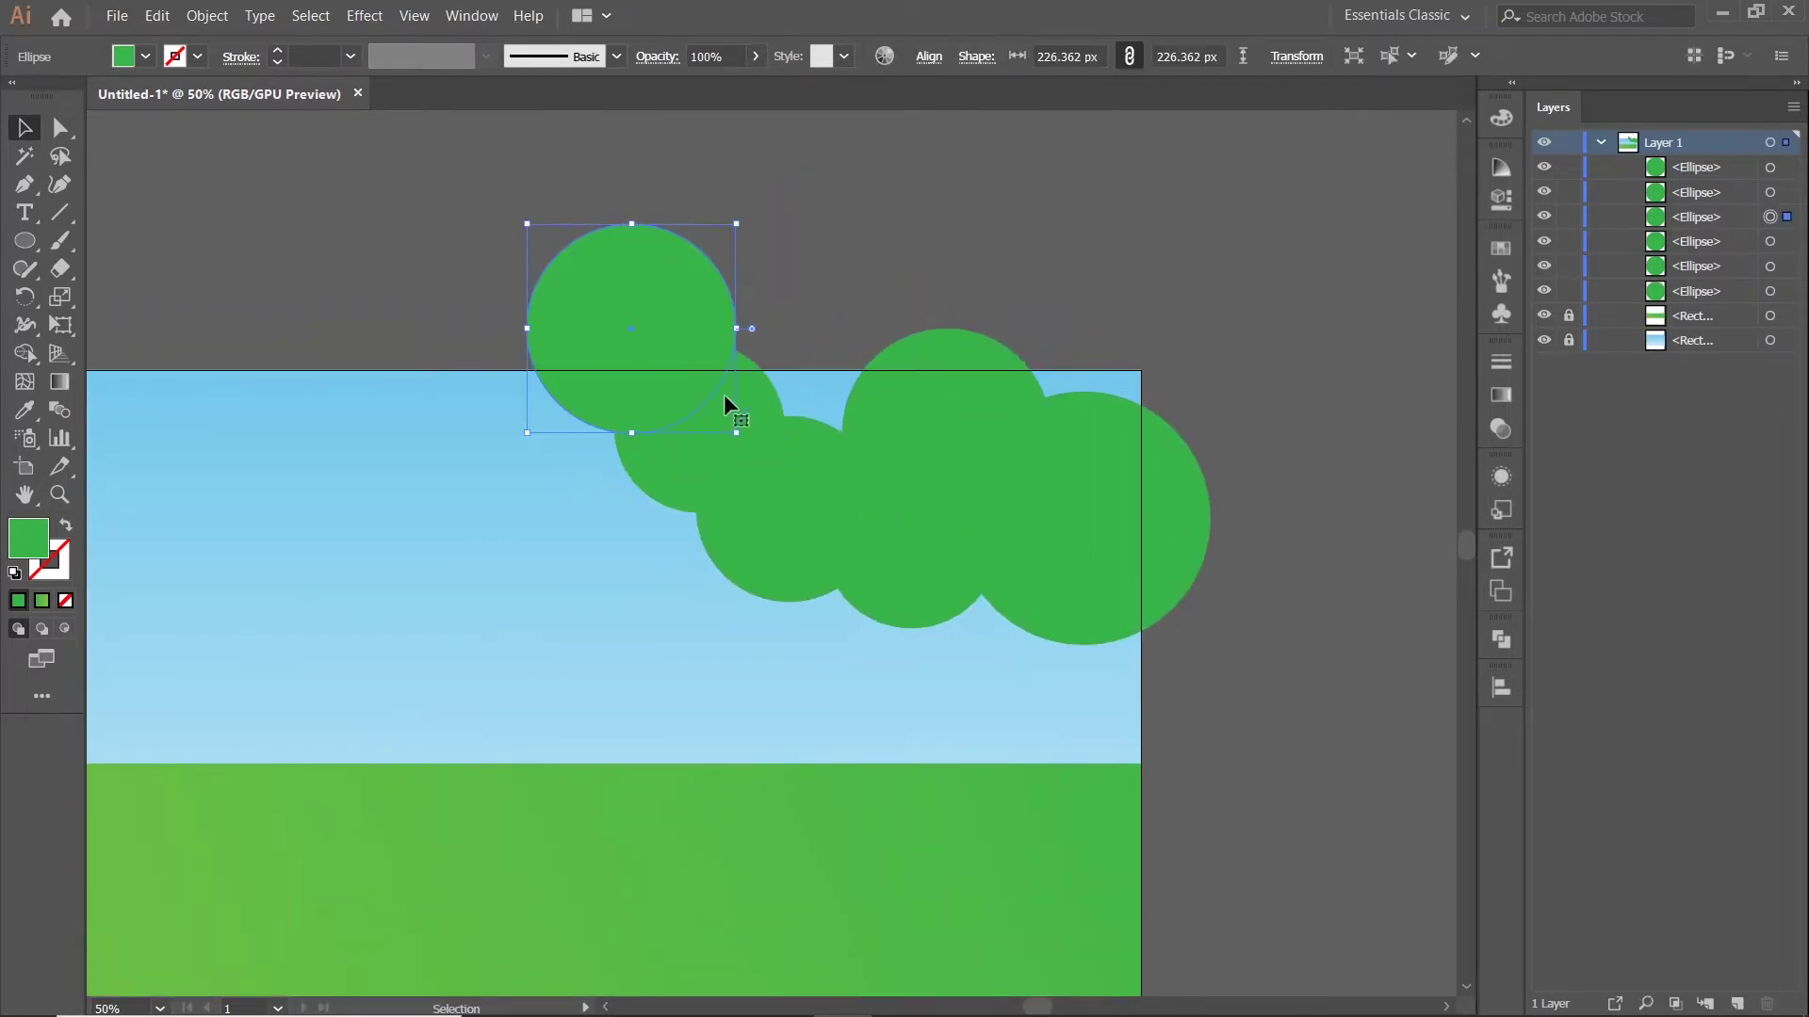
pyautogui.moveTo(675, 456); pyautogui.dragTo(657, 496)
pyautogui.click(1170, 358)
pyautogui.moveTo(906, 591); pyautogui.dragTo(907, 546)
pyautogui.click(1244, 386)
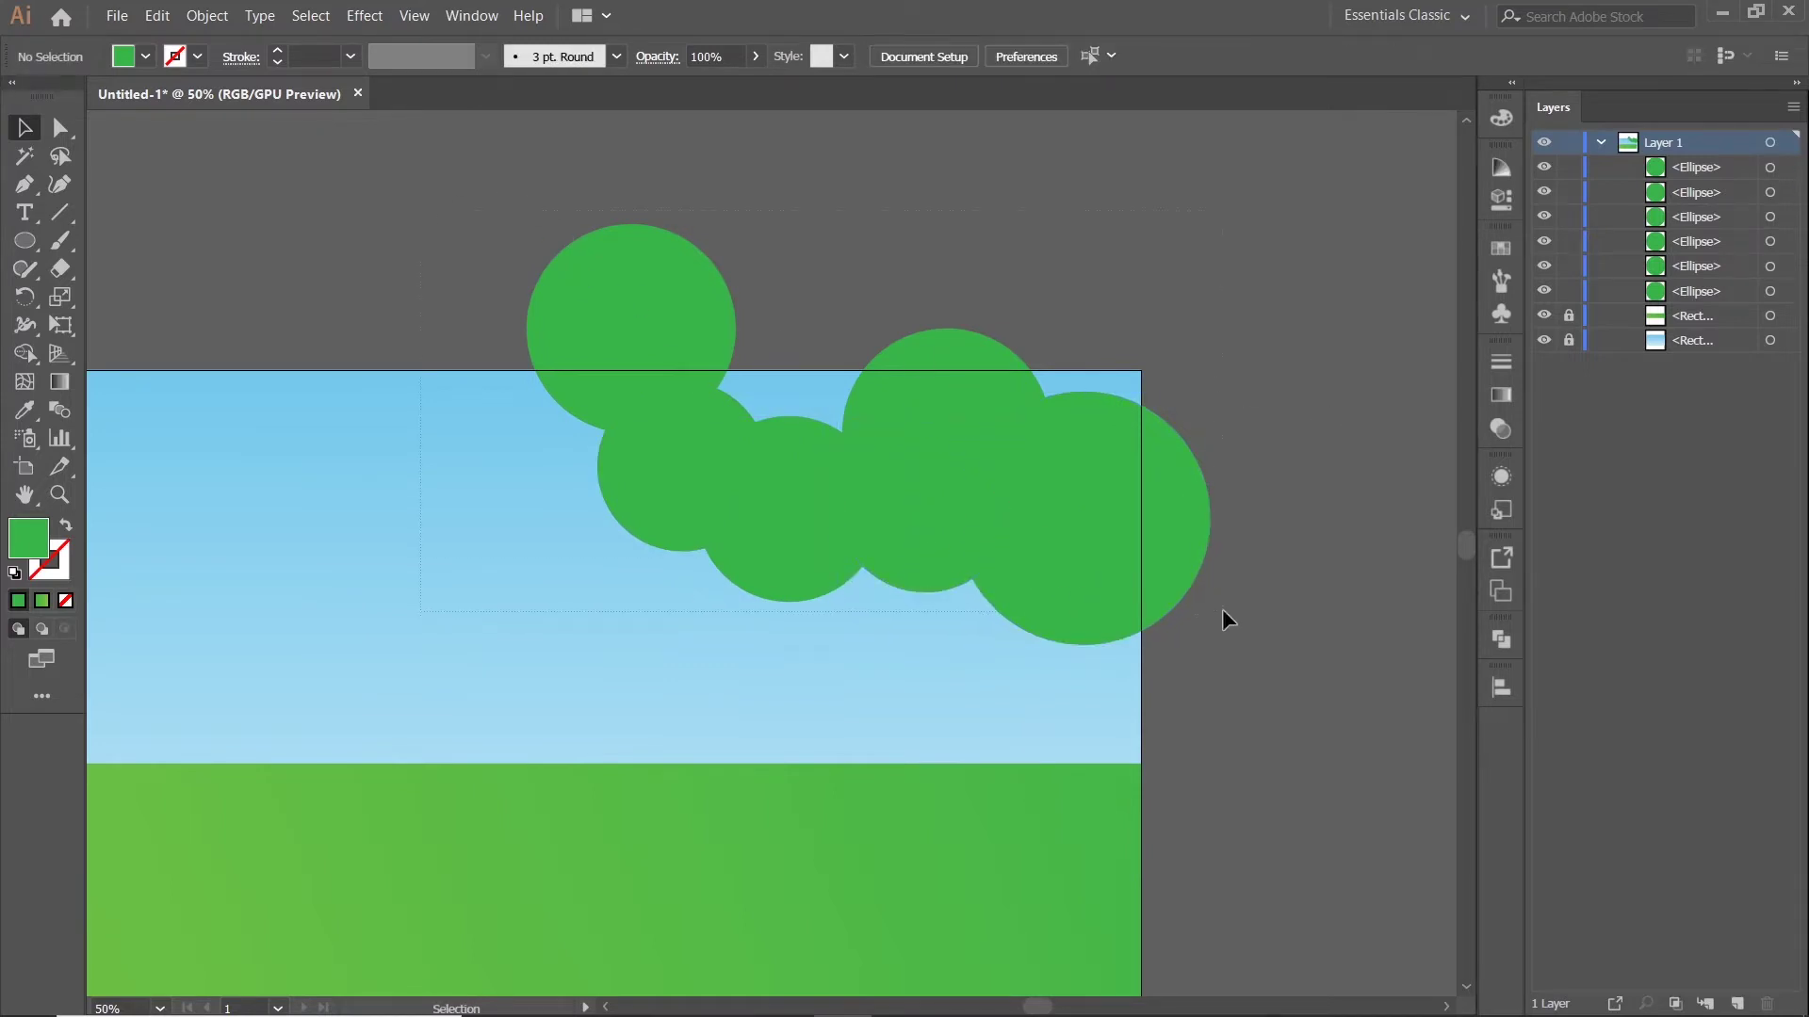
# Select all six green circles and unite them into a single shape
pyautogui.hotkey('ctrl', 'a')
pyautogui.click(1502, 641)
pyautogui.click(1219, 690)
# Draw a closed green polygon with the Pen tool that fills the gaps above the united circles and extends past the artboard's upper-right corner
pyautogui.scroll(-2, 1187, 525)
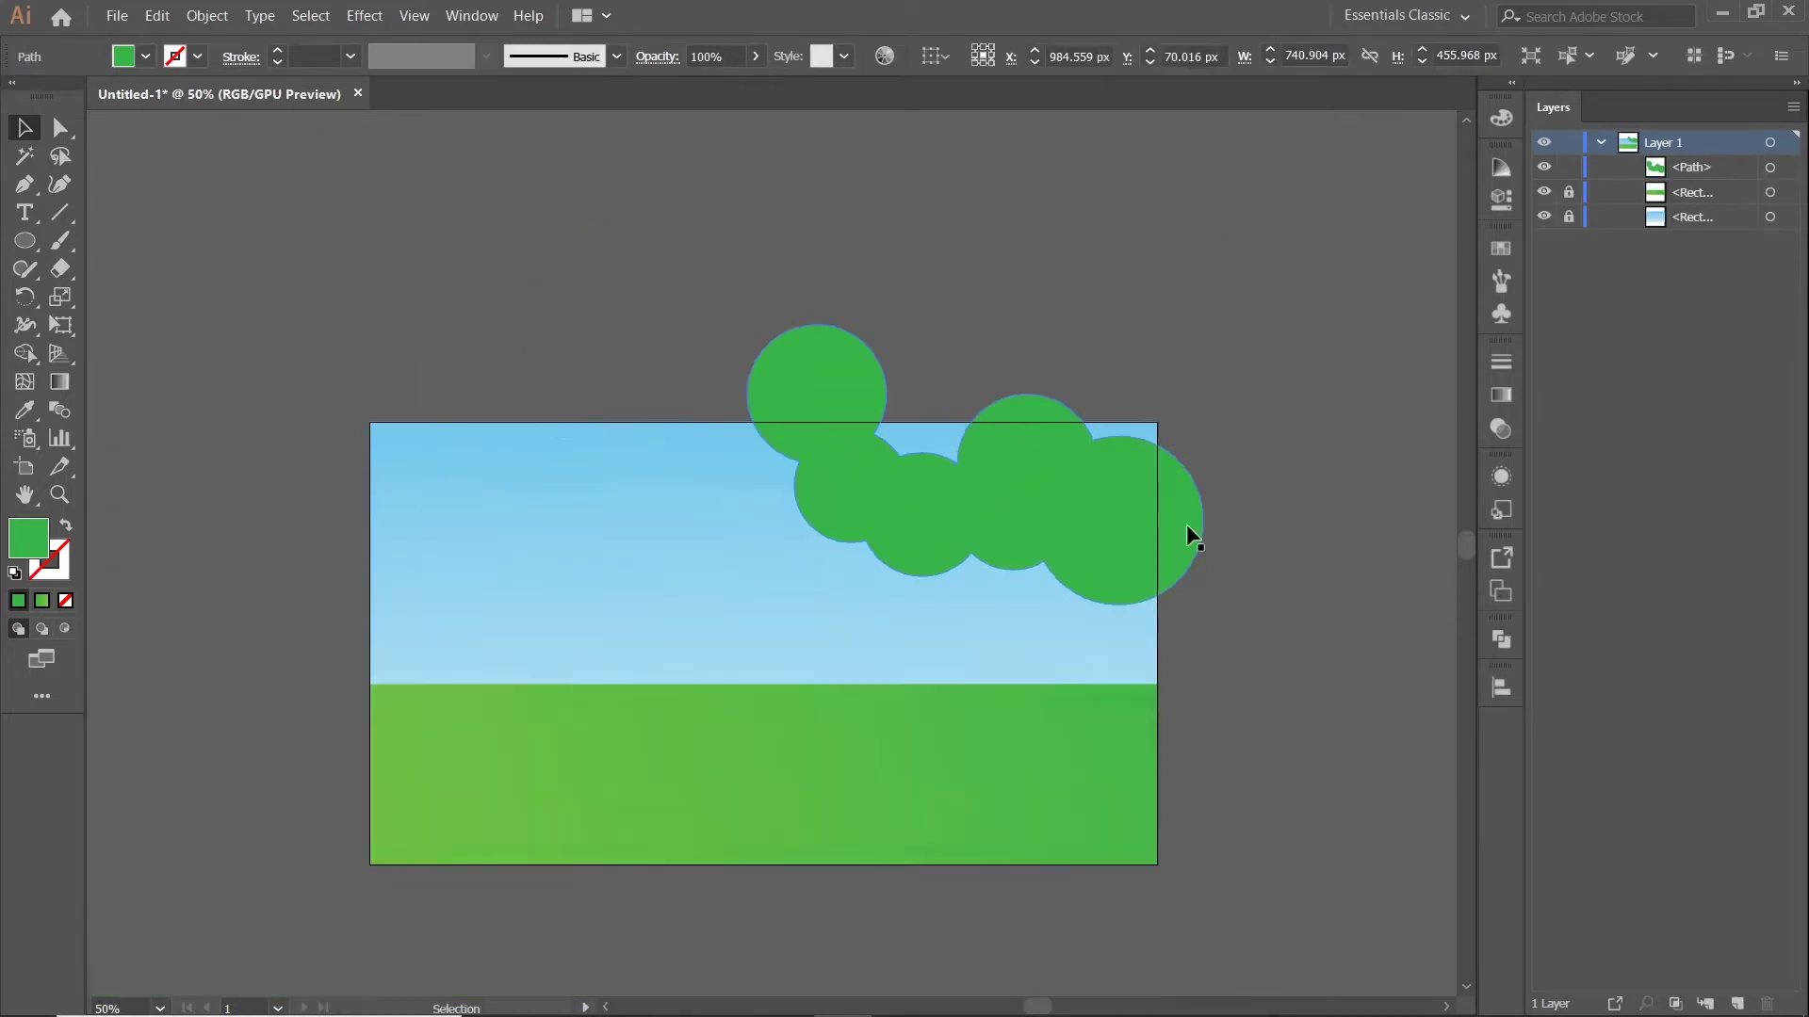
pyautogui.moveTo(1206, 326); pyautogui.dragTo(1094, 393)
pyautogui.moveTo(1032, 513); pyautogui.dragTo(1135, 487)
pyautogui.click(1319, 351)
pyautogui.moveTo(1350, 335); pyautogui.dragTo(1133, 396)
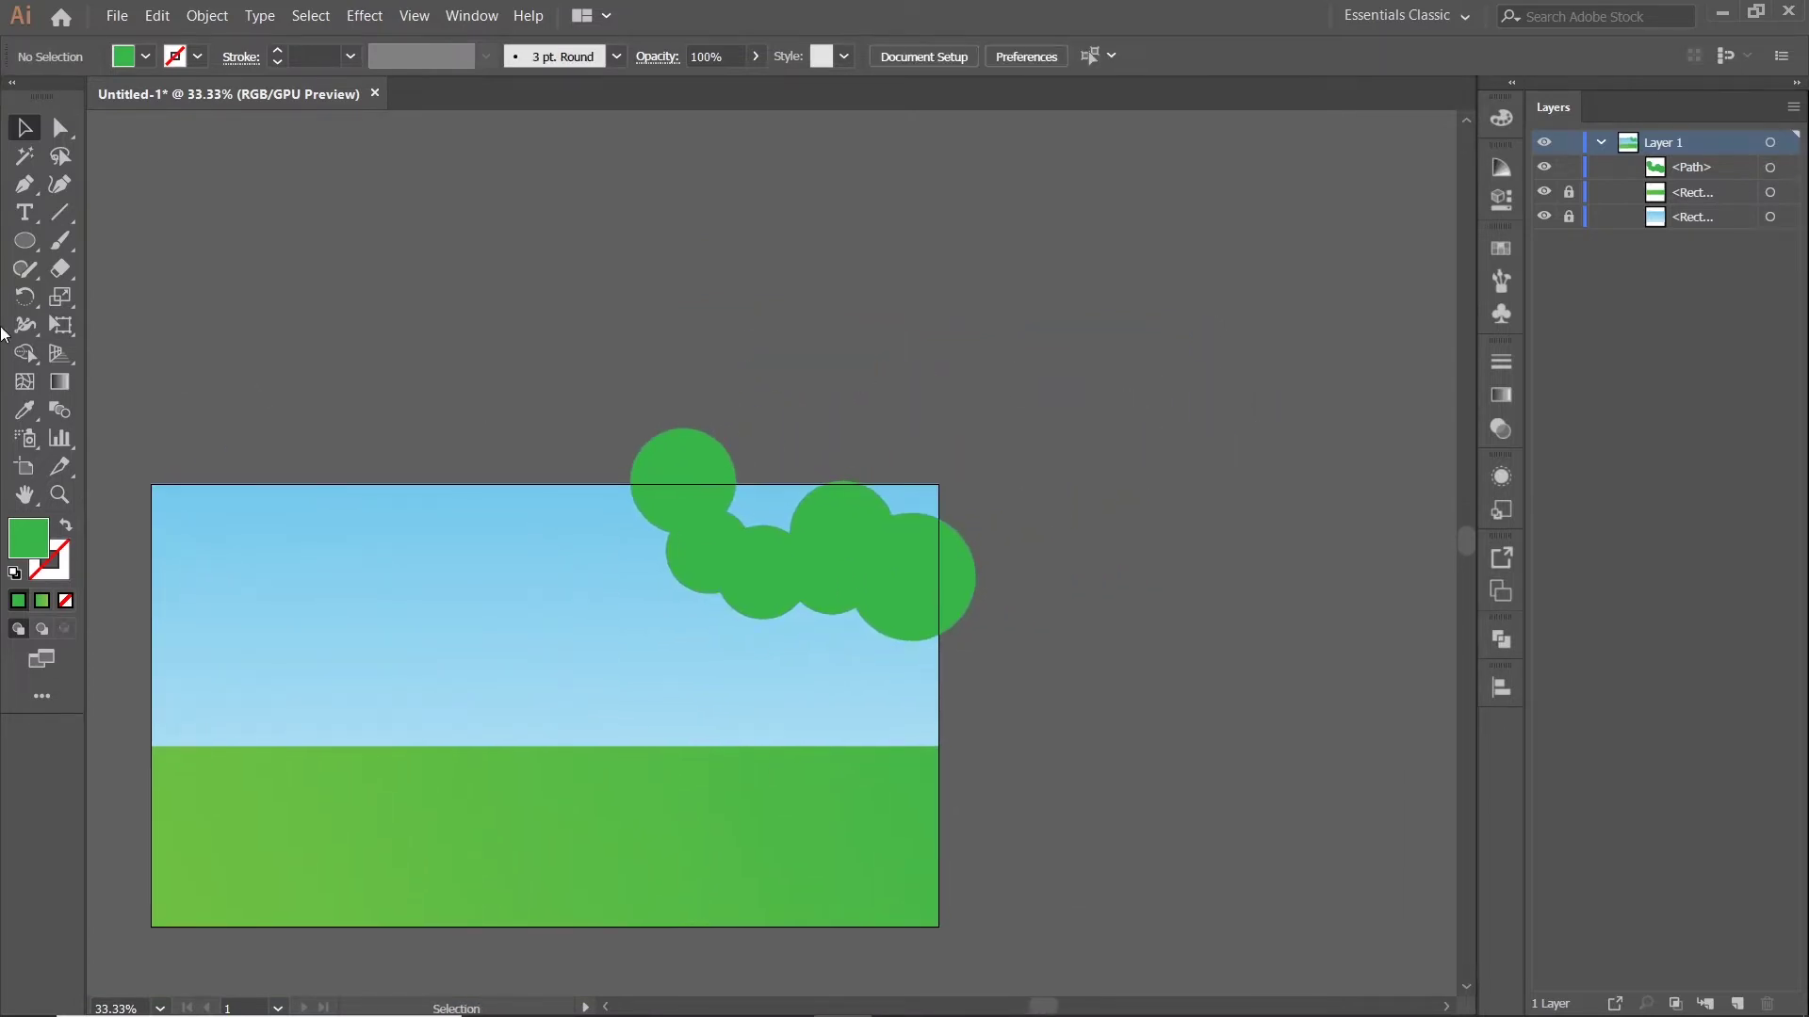
pyautogui.scroll(1, 782, 572)
pyautogui.moveTo(828, 369); pyautogui.dragTo(836, 333)
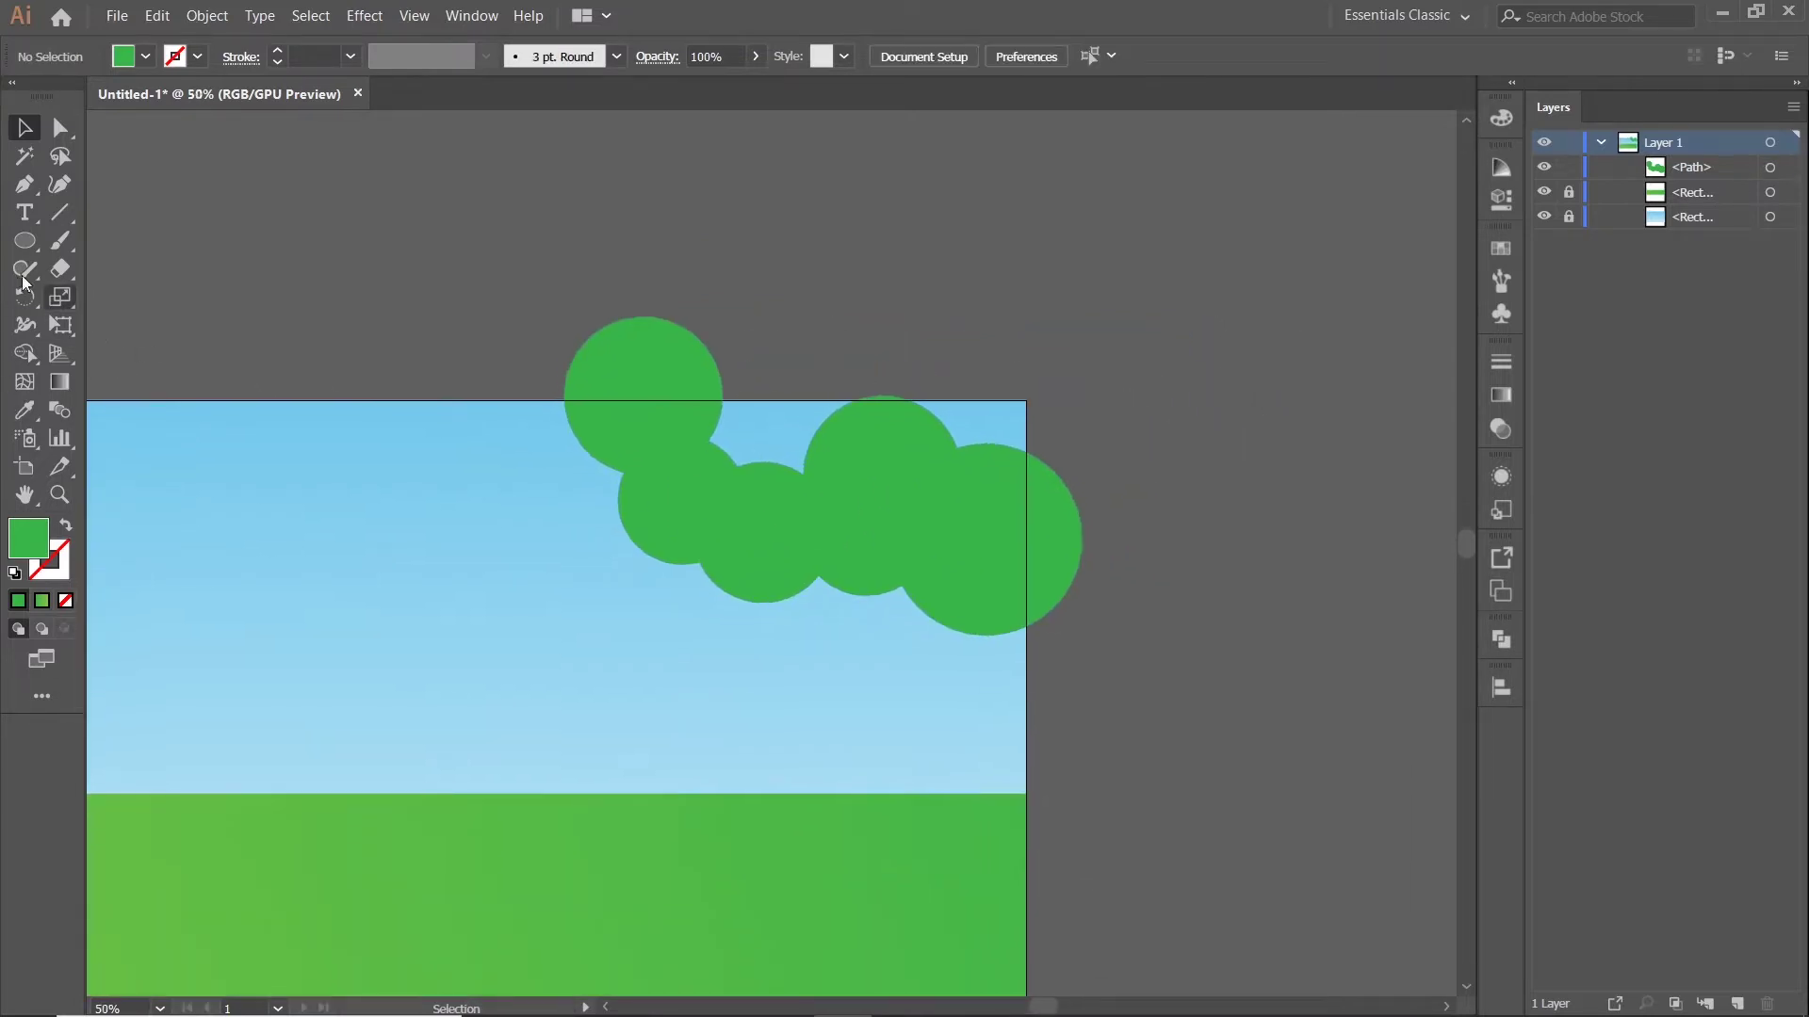
pyautogui.click(692, 325)
pyautogui.click(965, 228)
pyautogui.click(1121, 358)
pyautogui.click(1222, 598)
pyautogui.click(1076, 575)
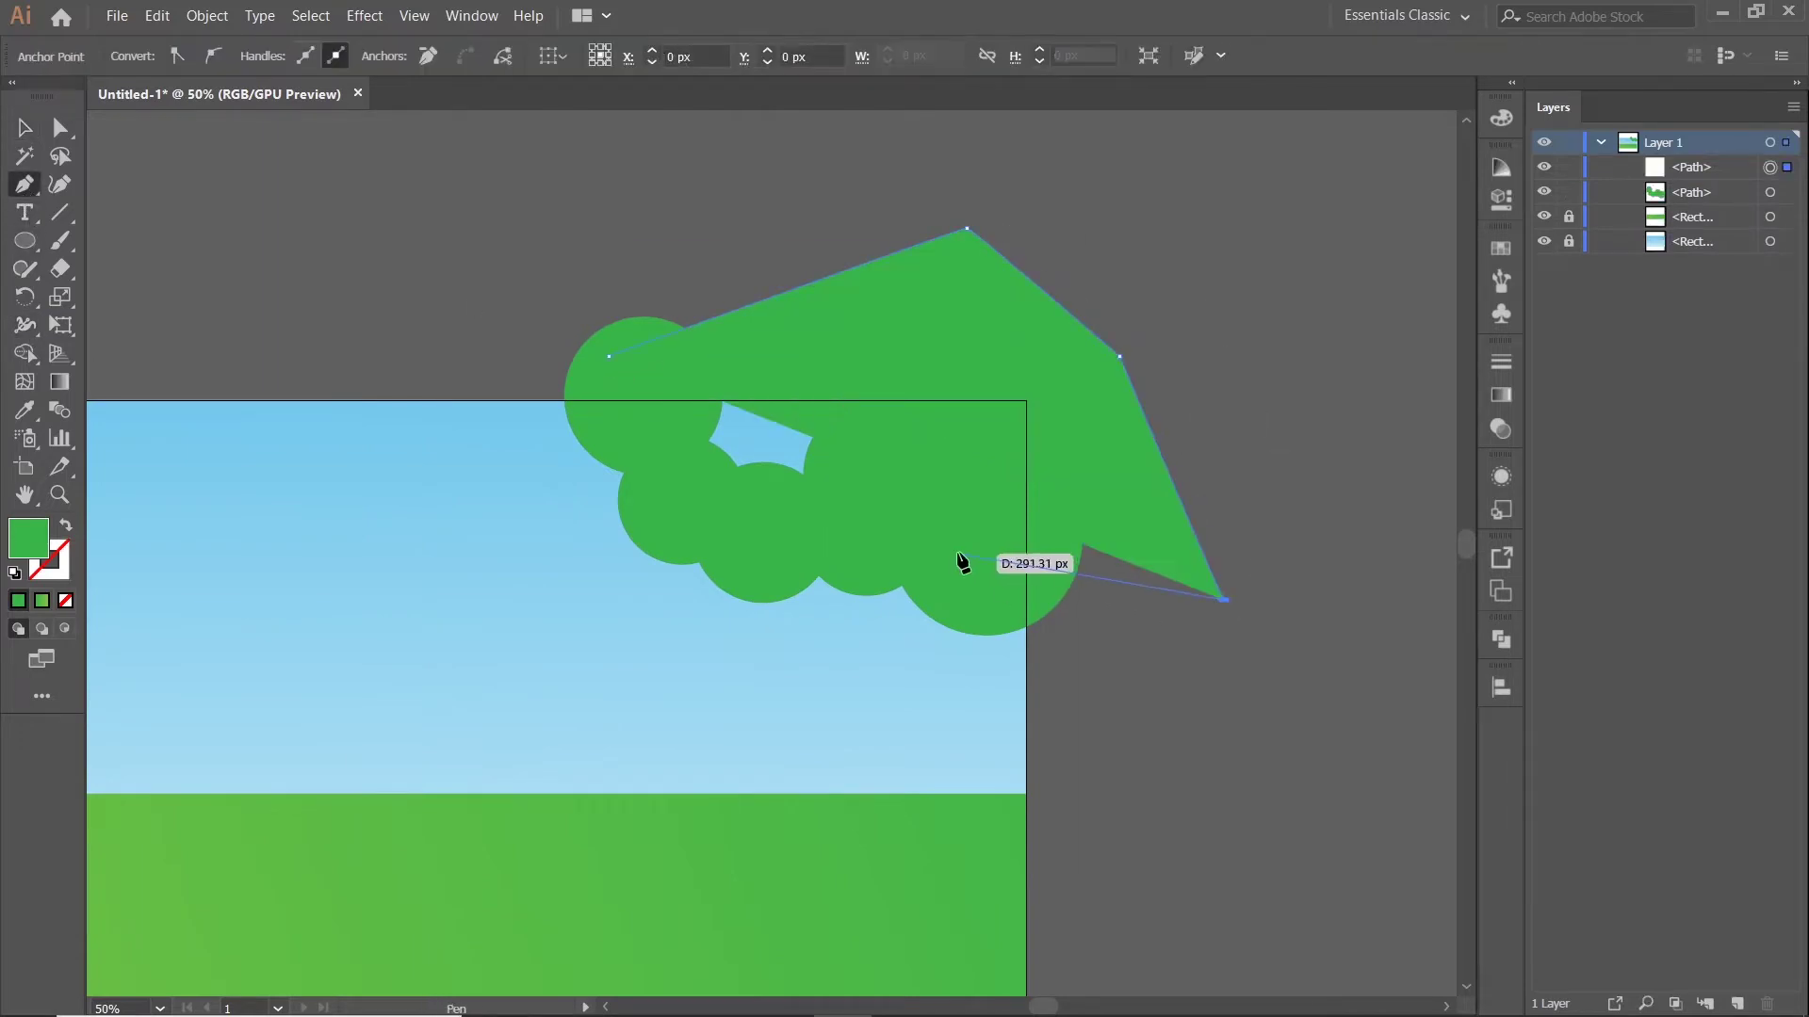
pyautogui.click(768, 517)
pyautogui.click(24, 132)
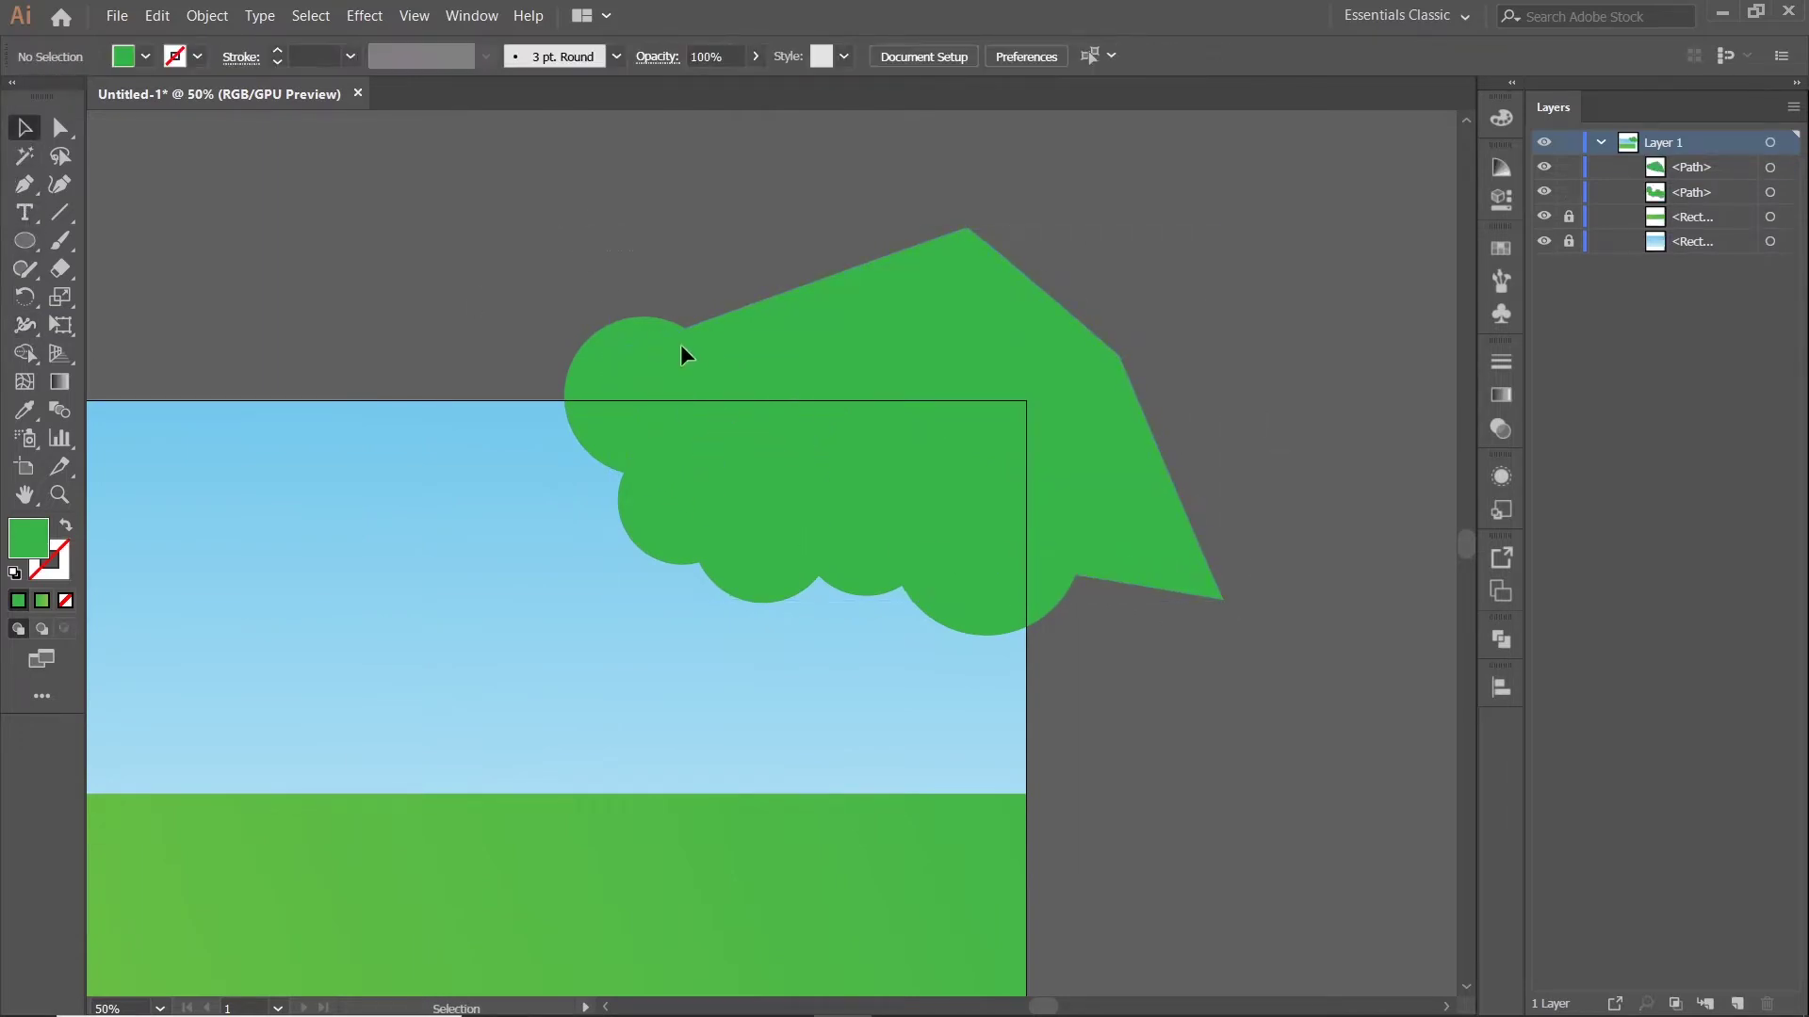
# Unite the green polygon with the scalloped circle shape into one foliage shape
pyautogui.hotkey('ctrl', 'a')
pyautogui.click(1500, 640)
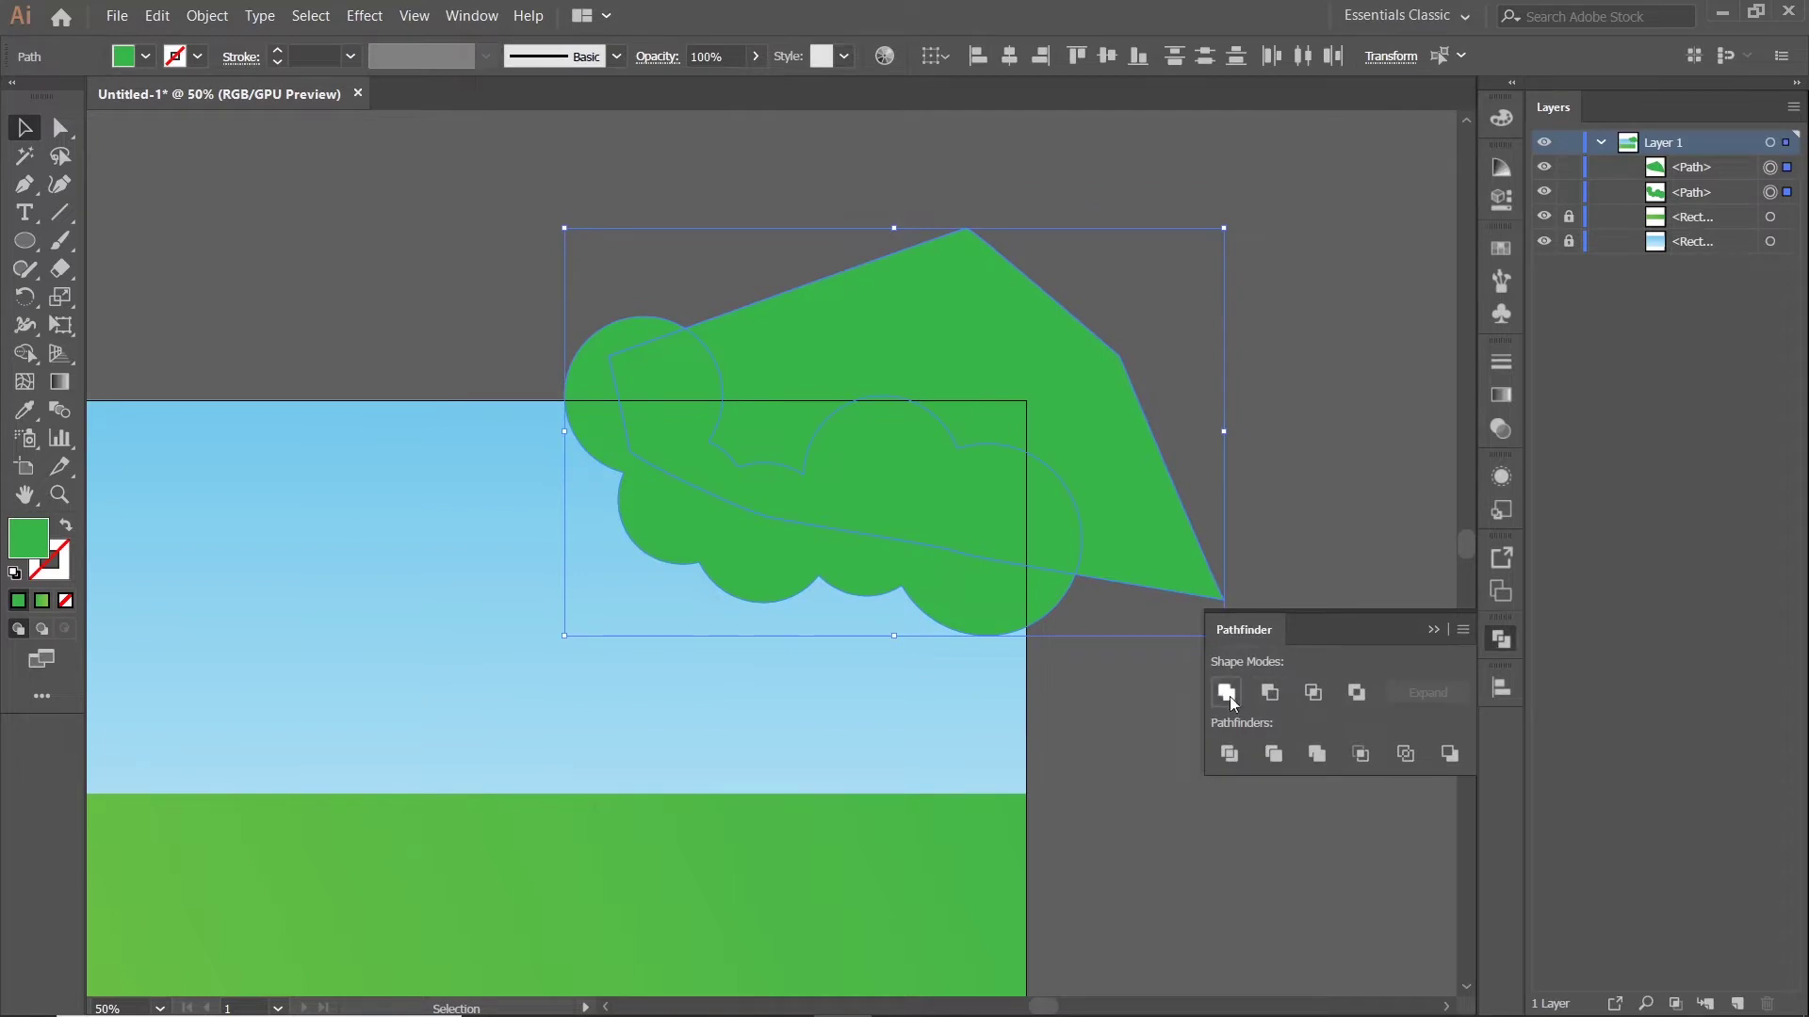
pyautogui.click(1225, 693)
pyautogui.hotkey('ctrl', 'shift', 'a')
# Trim away the foliage outside the artboard with the Shape Builder, using the sky rectangle as the boundary
pyautogui.moveTo(1328, 239); pyautogui.dragTo(908, 597)
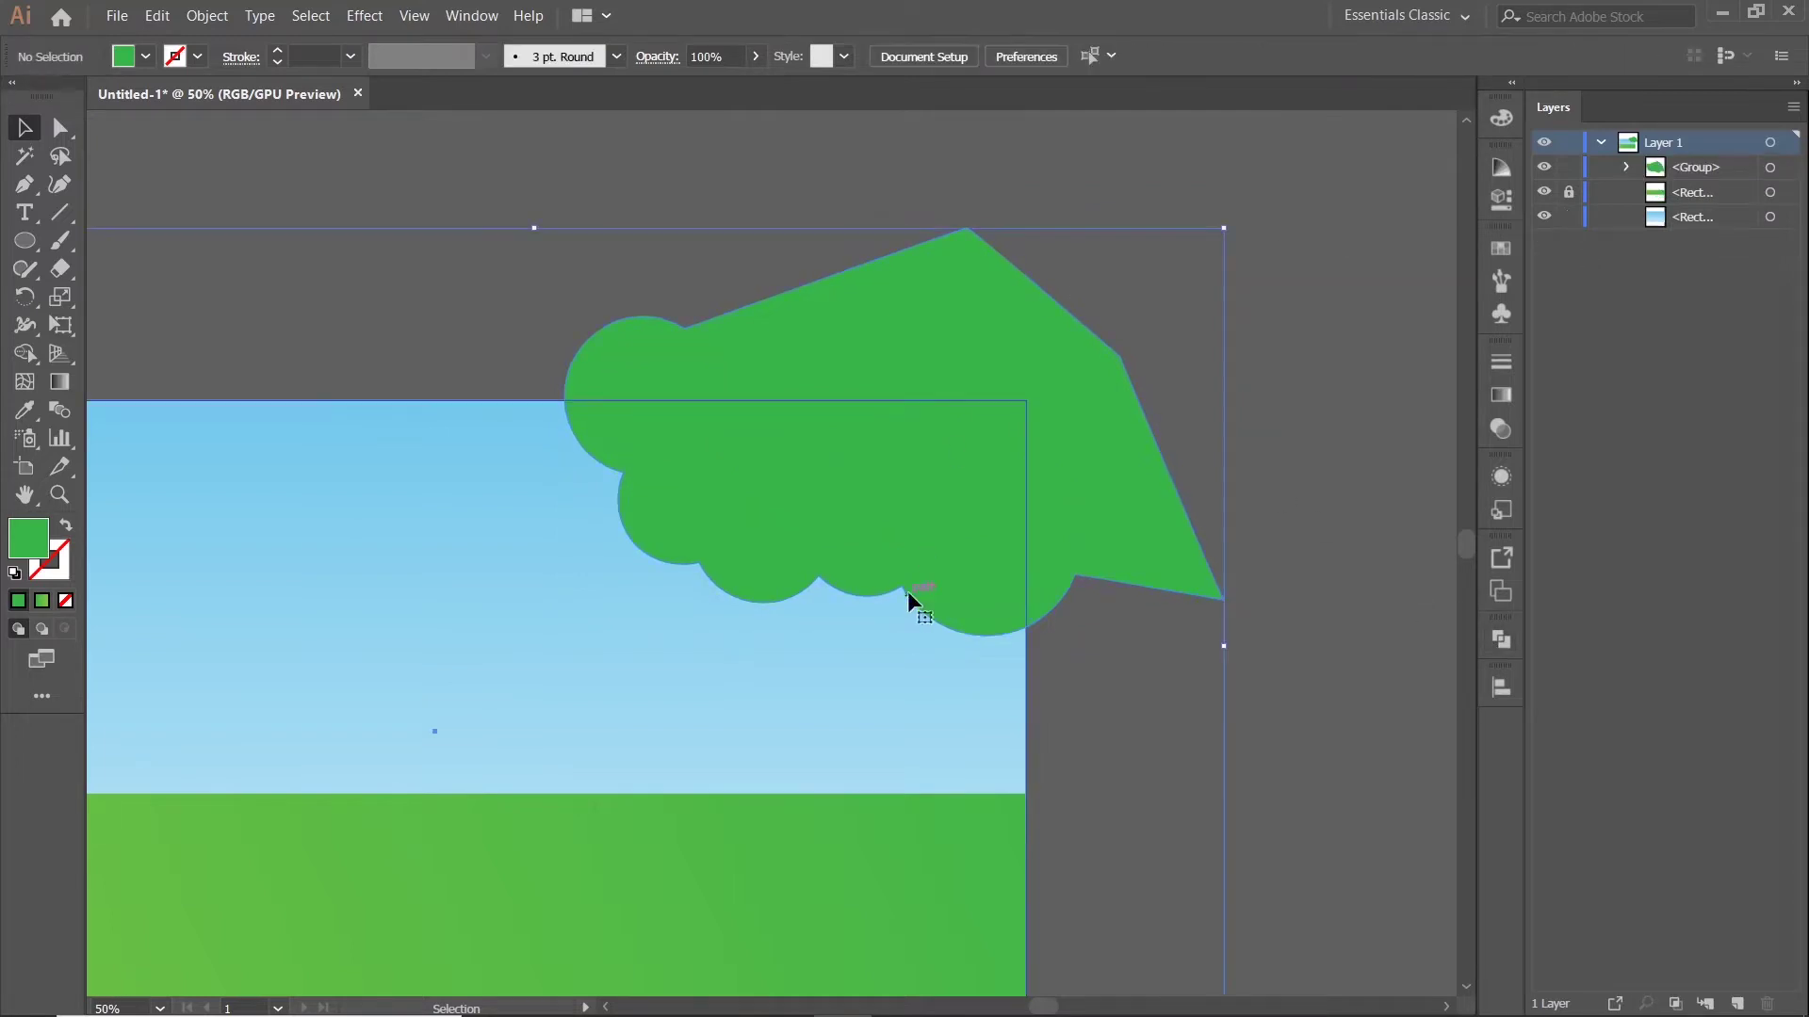
pyautogui.click(25, 353)
pyautogui.keyDown('alt'); pyautogui.click(819, 337); pyautogui.keyUp('alt')
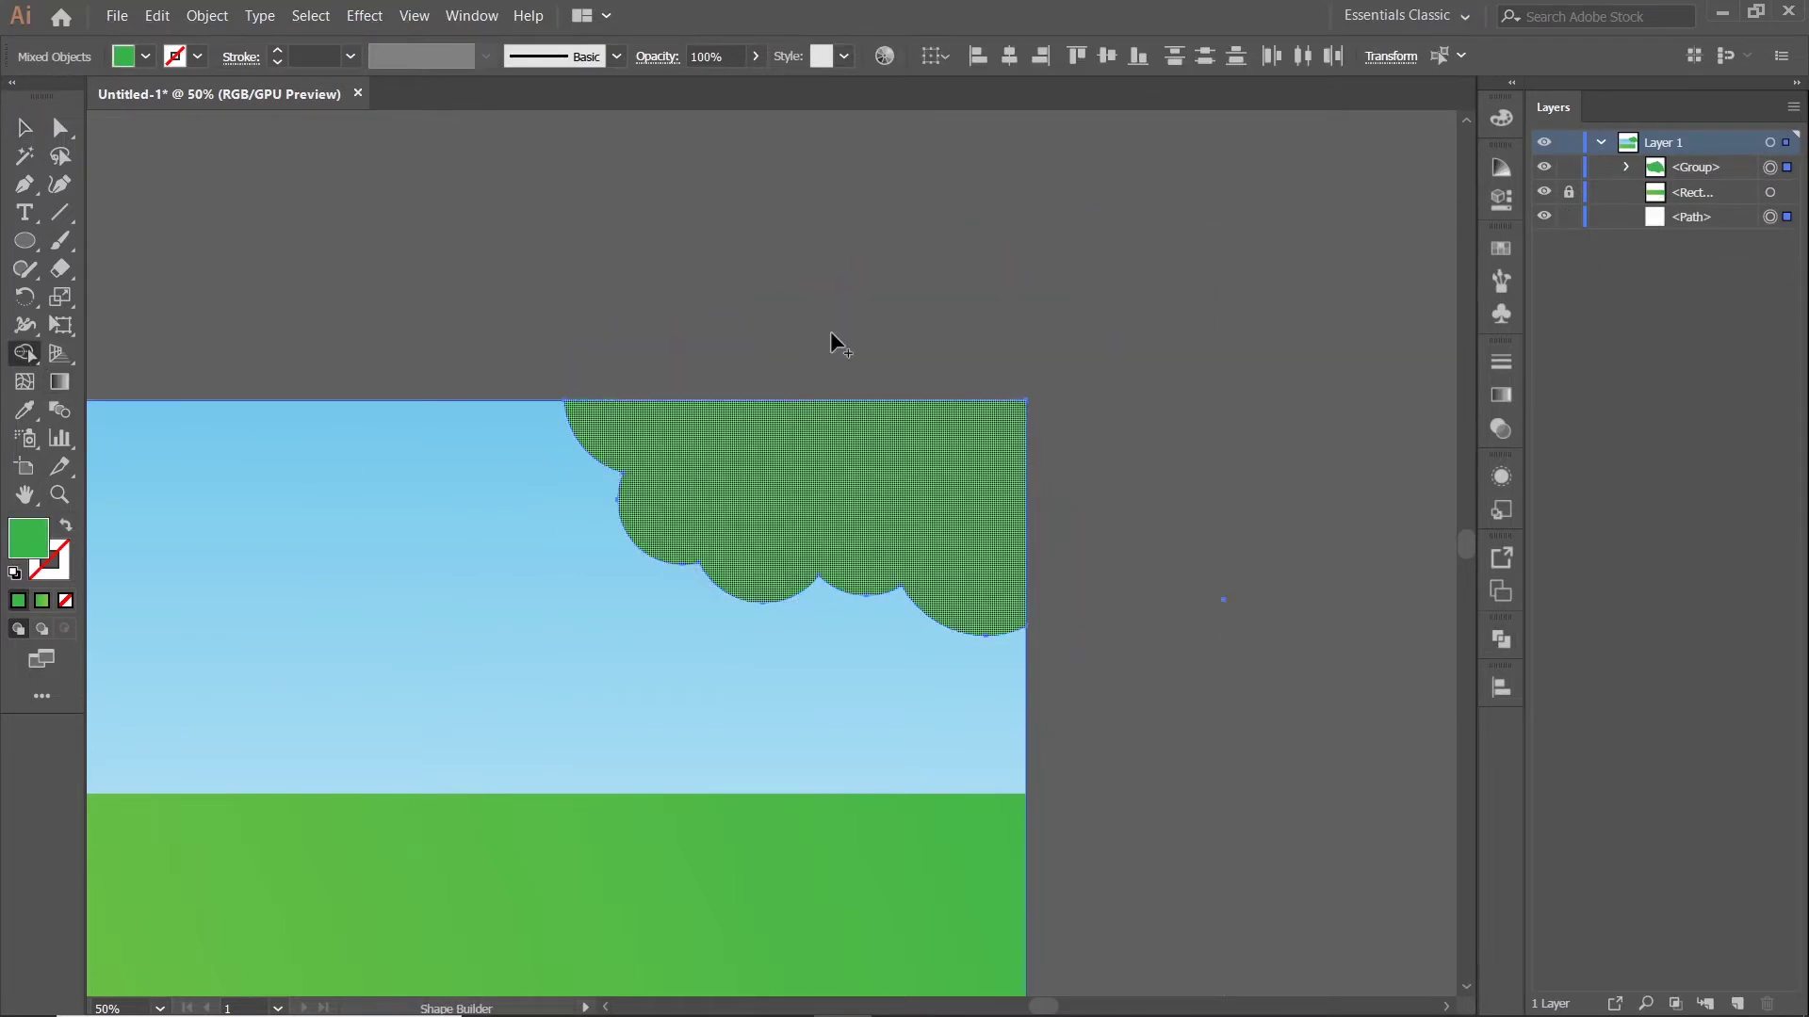
pyautogui.click(26, 128)
pyautogui.hotkey('ctrl', 'shift', 'a')
# Stretch the foliage group to about 786 px wide and flatten it to about 225 px high, reaching the artboard's right edge
pyautogui.click(870, 473)
pyautogui.moveTo(566, 519); pyautogui.dragTo(518, 519)
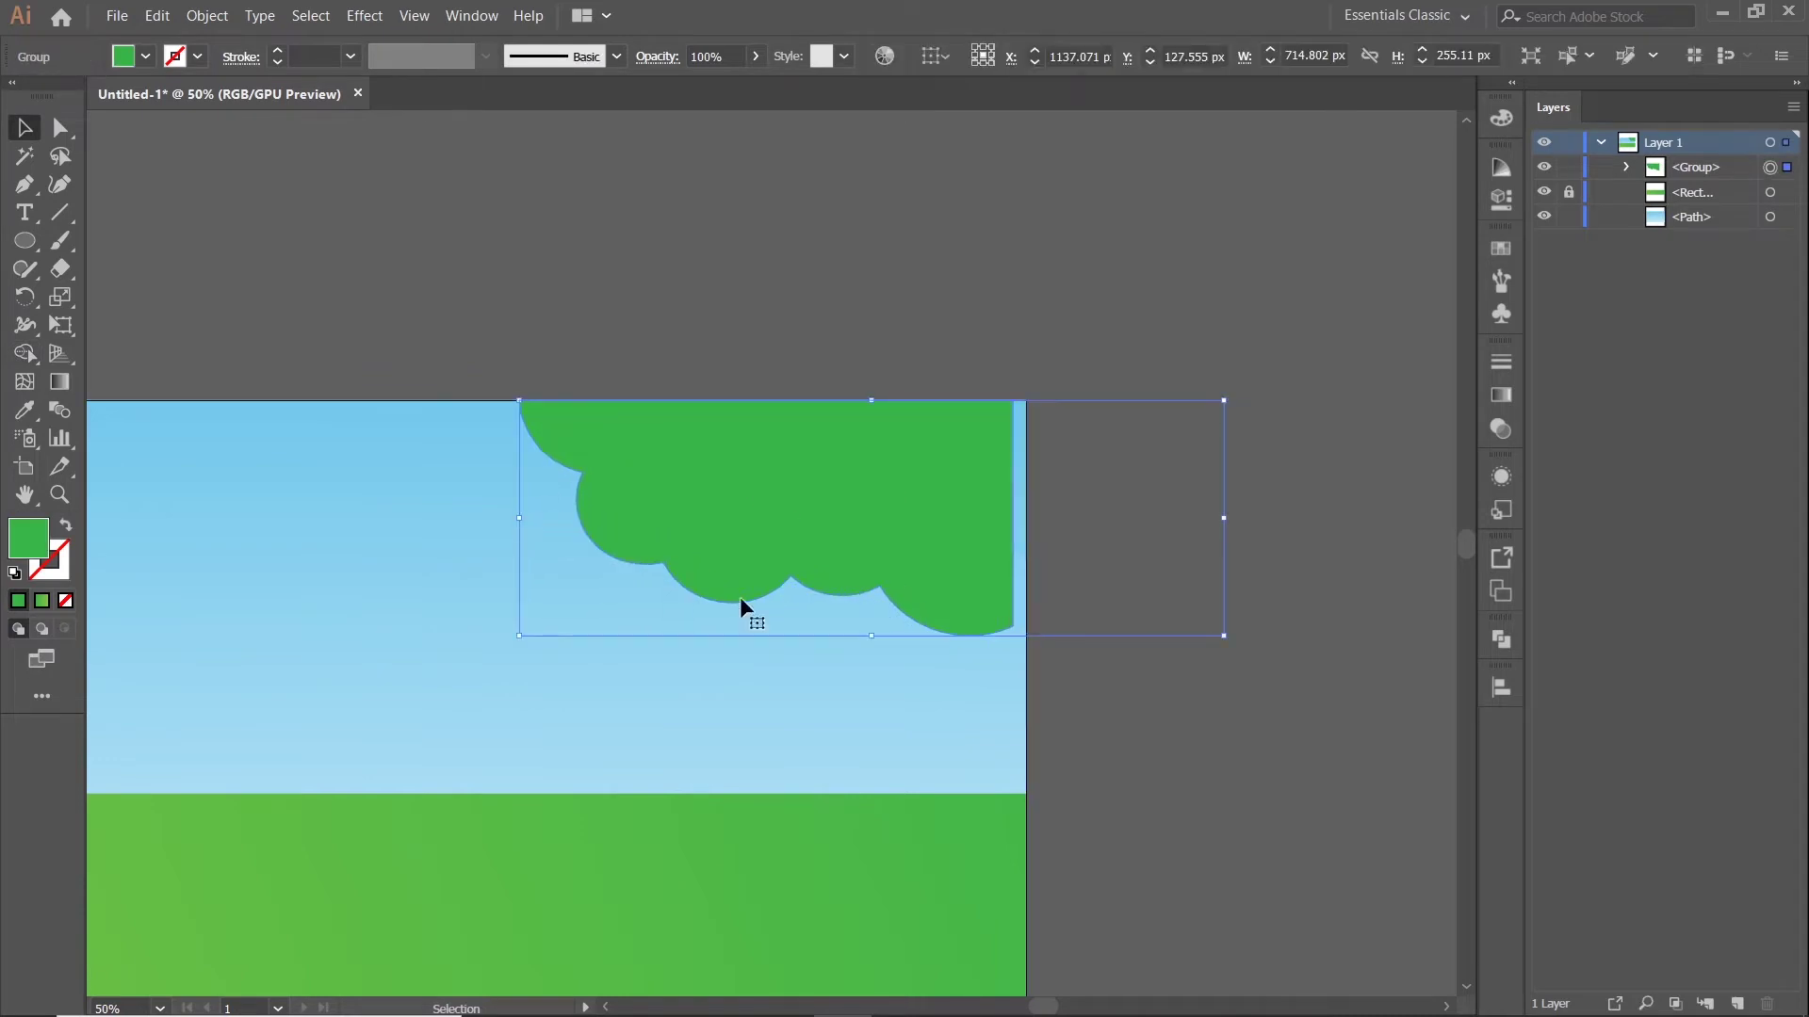
pyautogui.moveTo(876, 634); pyautogui.dragTo(883, 609)
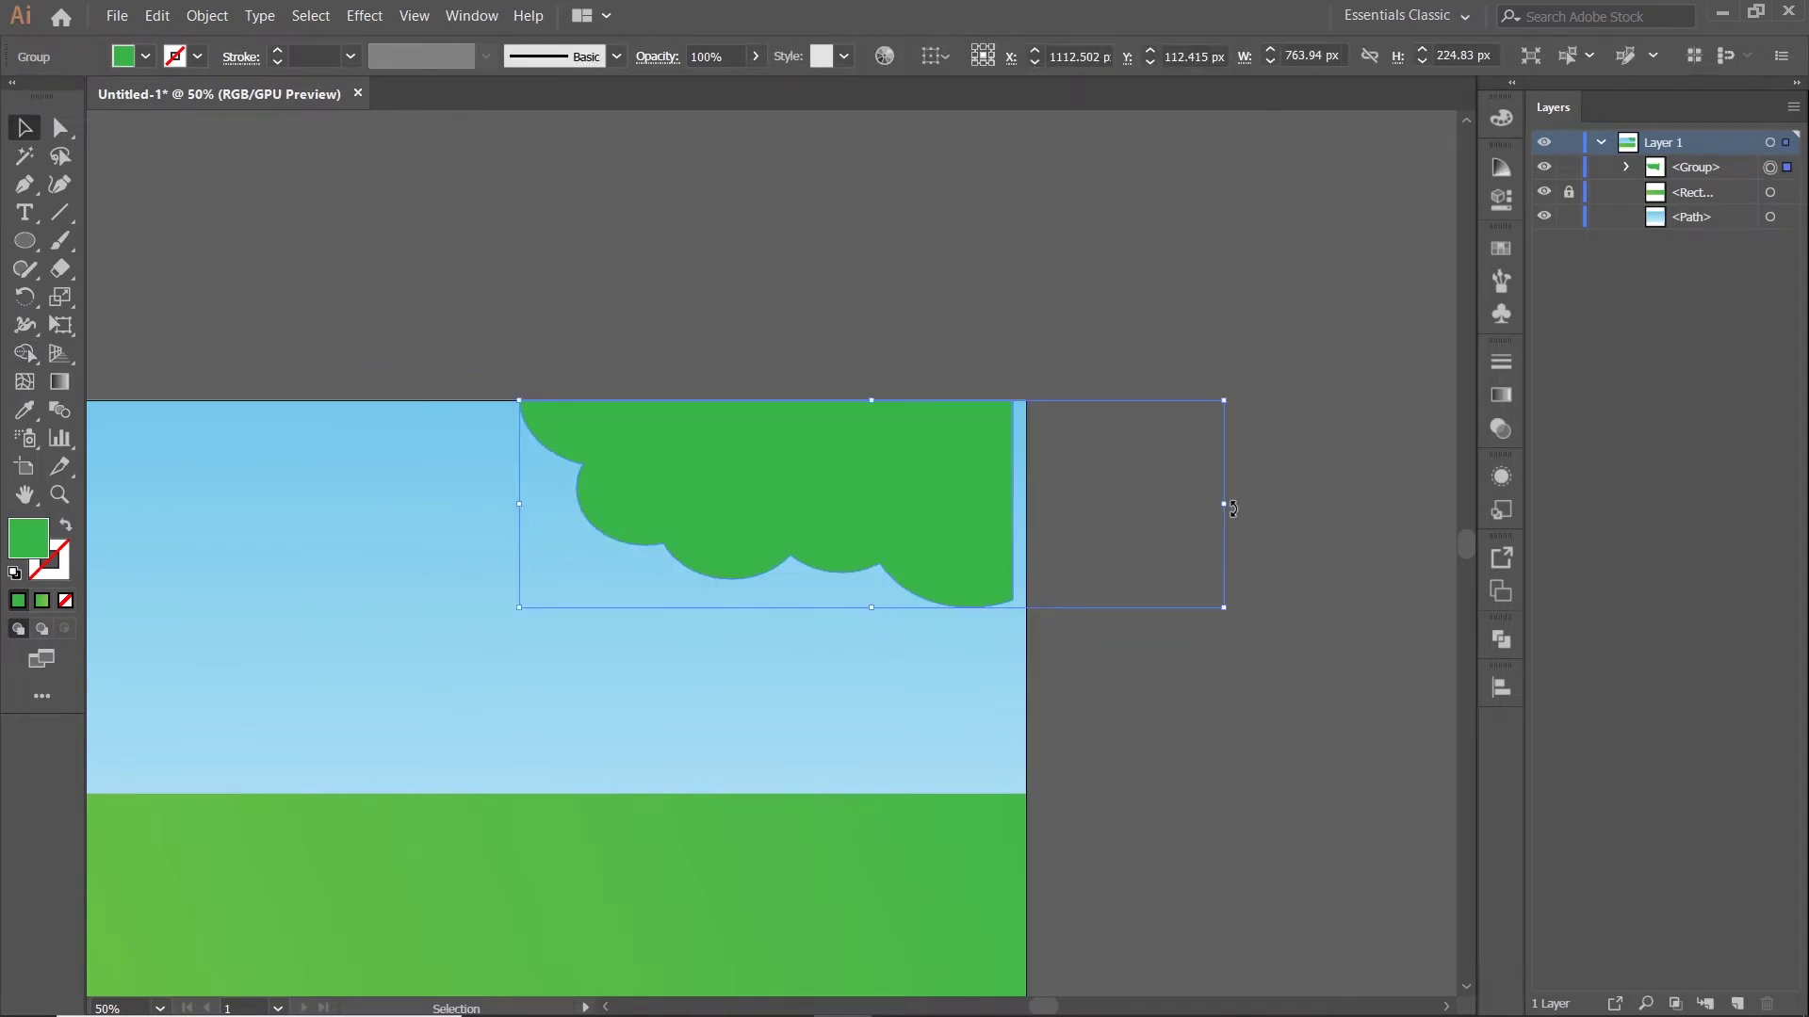
pyautogui.moveTo(1230, 509); pyautogui.dragTo(1251, 510)
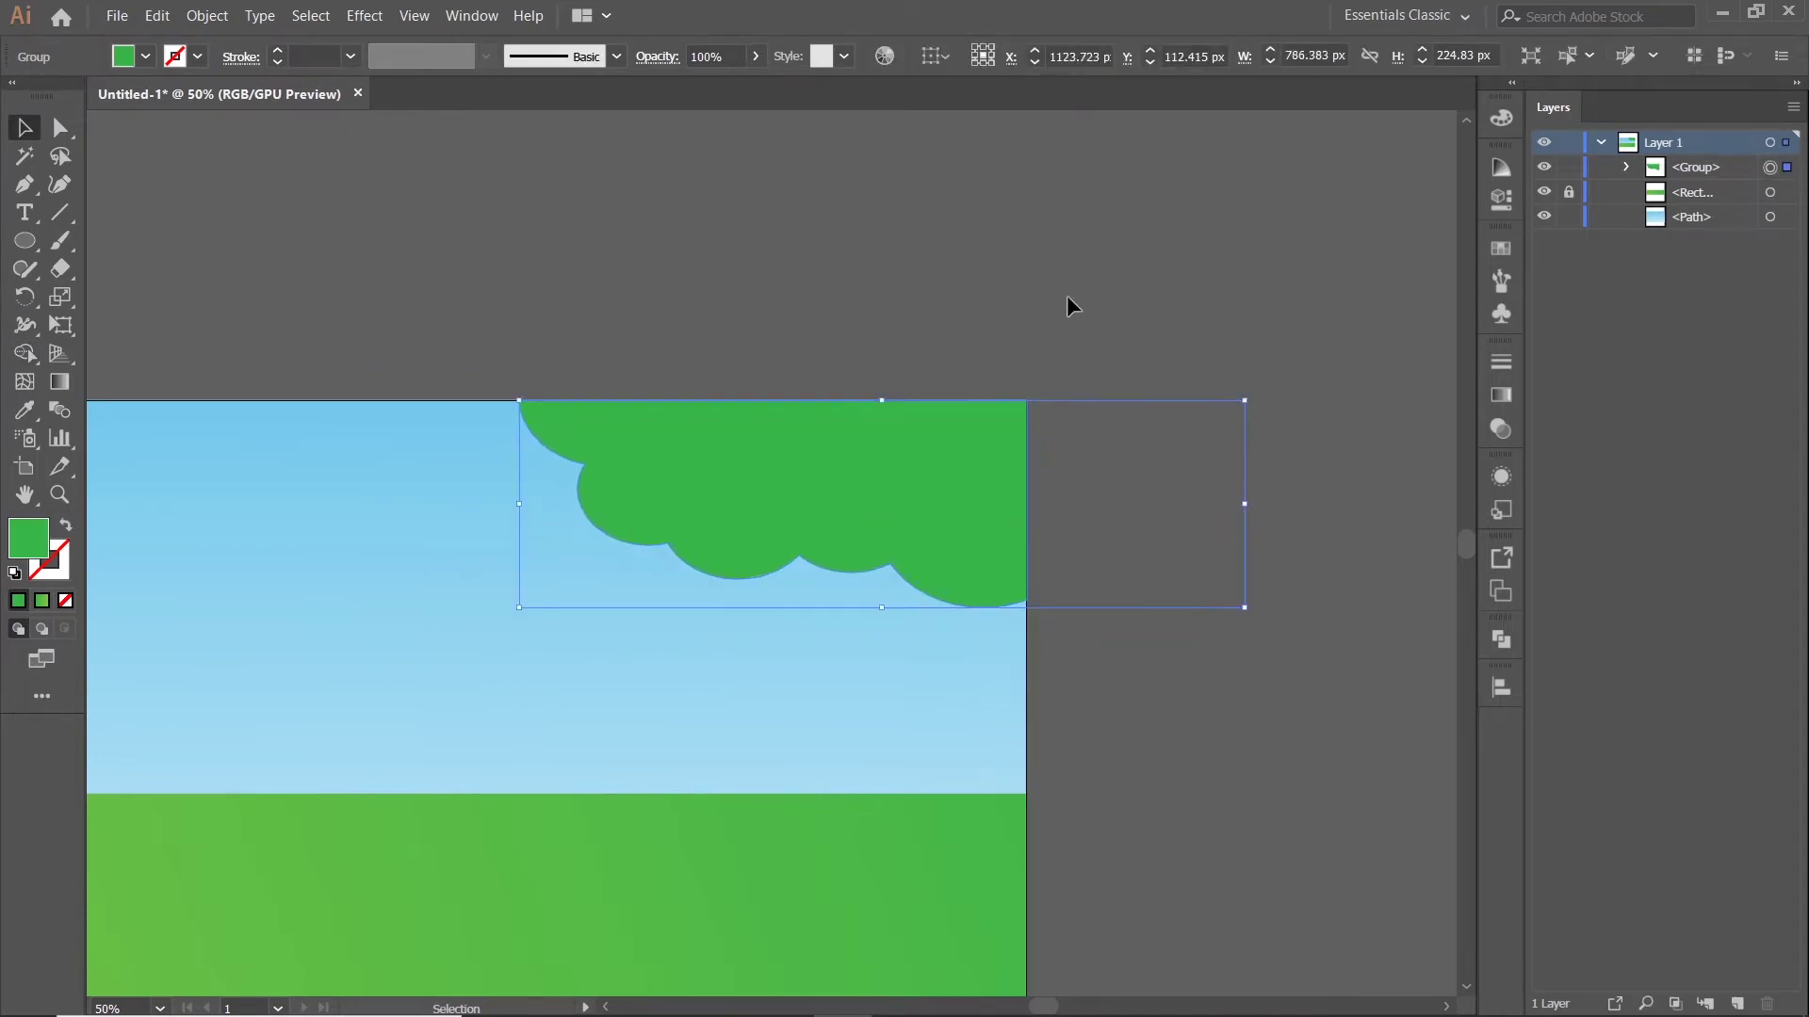
# Remove the thin foliage sliver overhanging the artboard's right edge with the Shape Builder
pyautogui.scroll(3, 1051, 520)
pyautogui.scroll(-3, 959, 493)
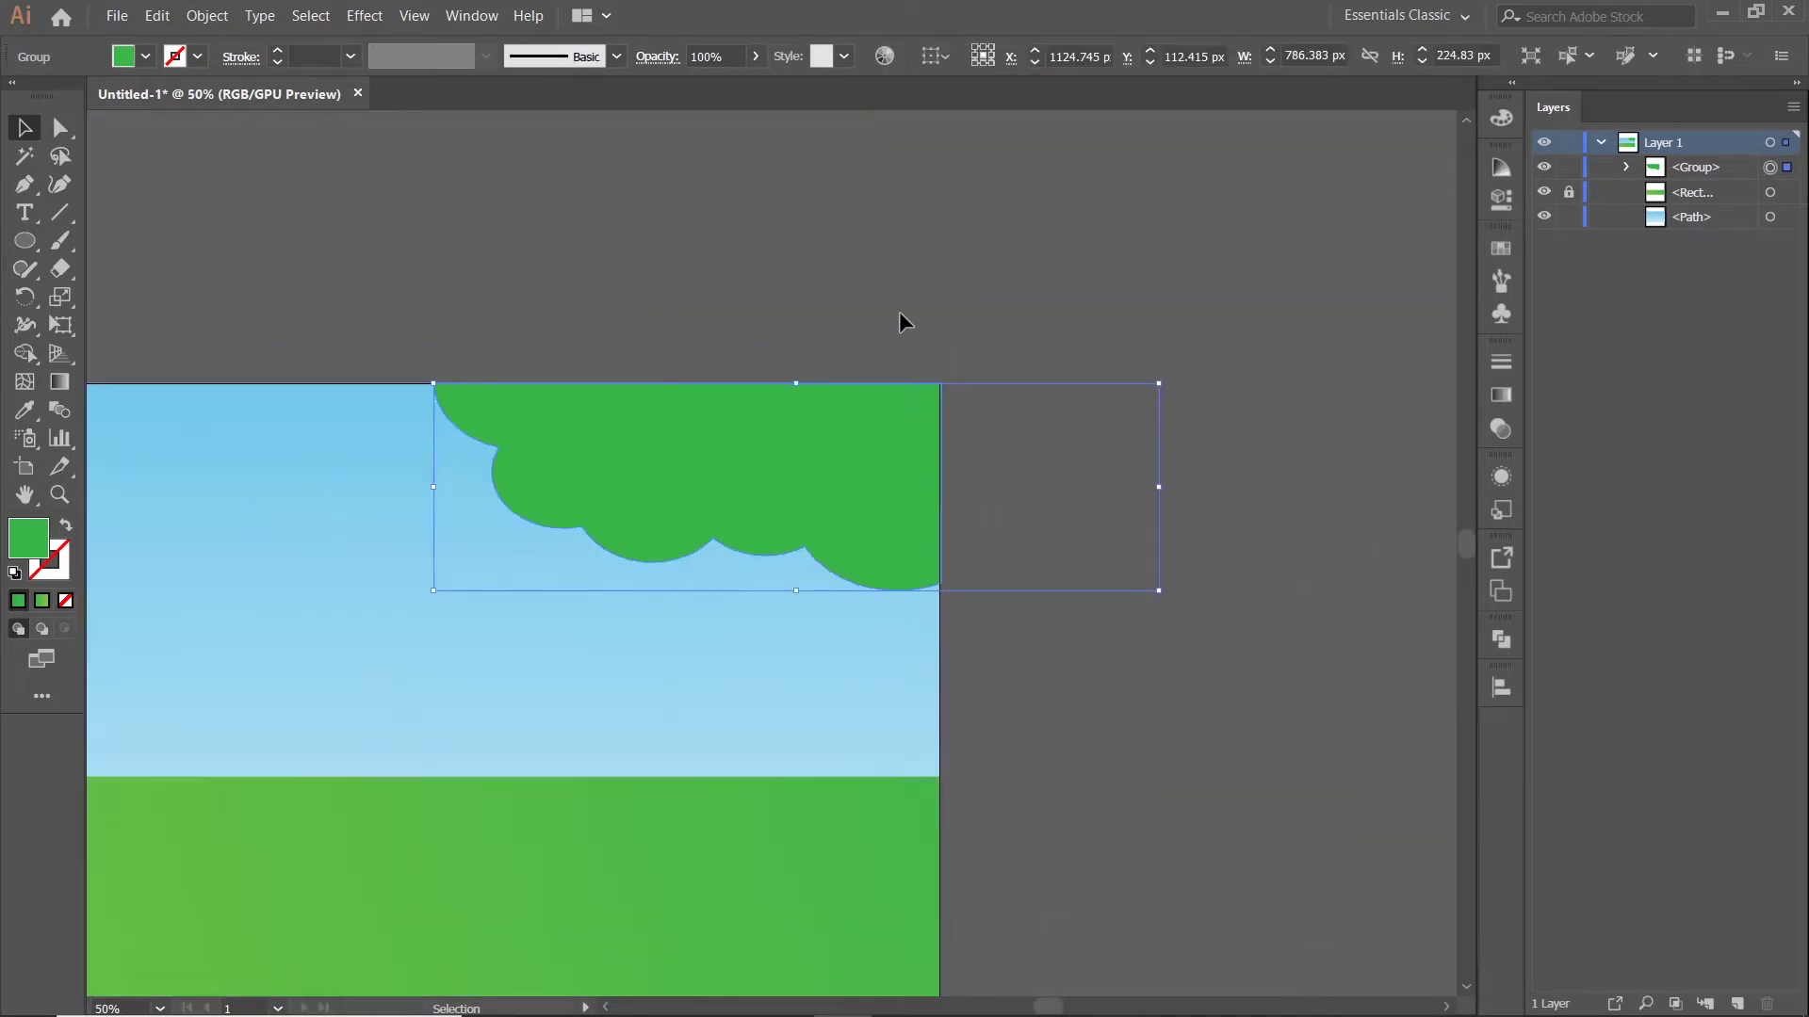
pyautogui.click(903, 318)
pyautogui.moveTo(1025, 447); pyautogui.dragTo(848, 490)
pyautogui.click(28, 355)
pyautogui.scroll(4, 867, 469)
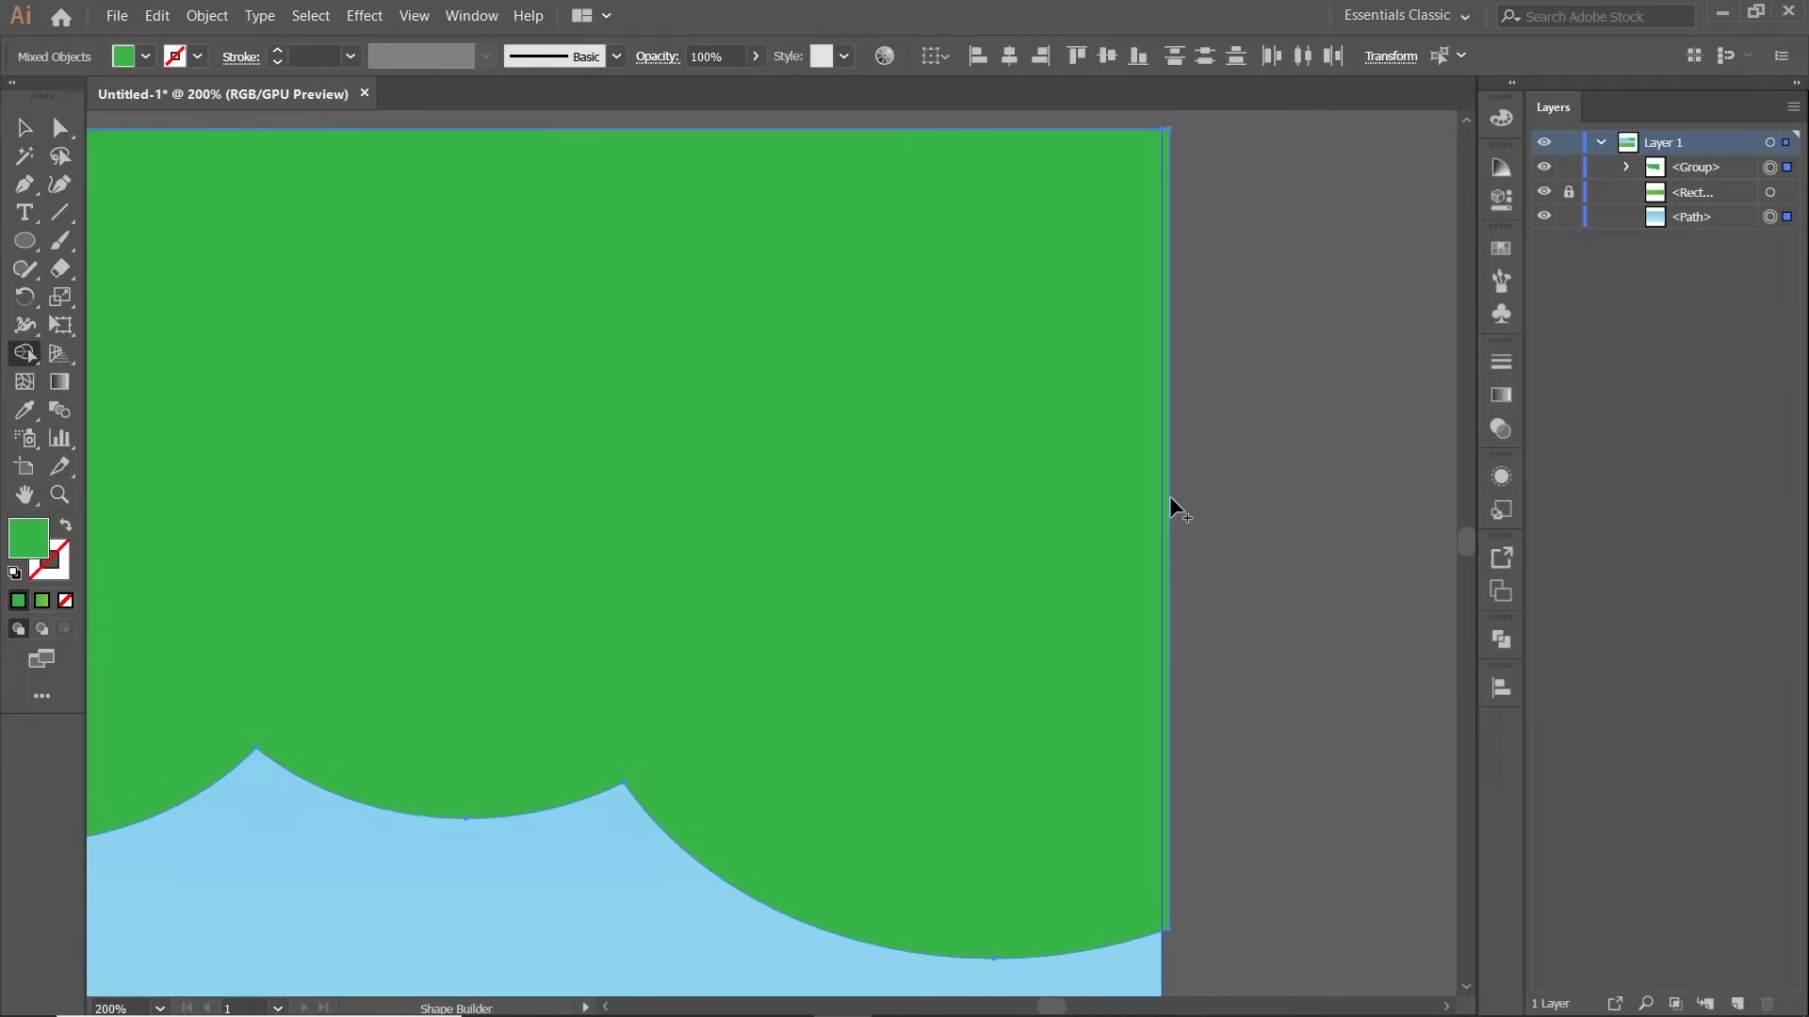
pyautogui.keyDown('alt'); pyautogui.click(1165, 476); pyautogui.keyUp('alt')
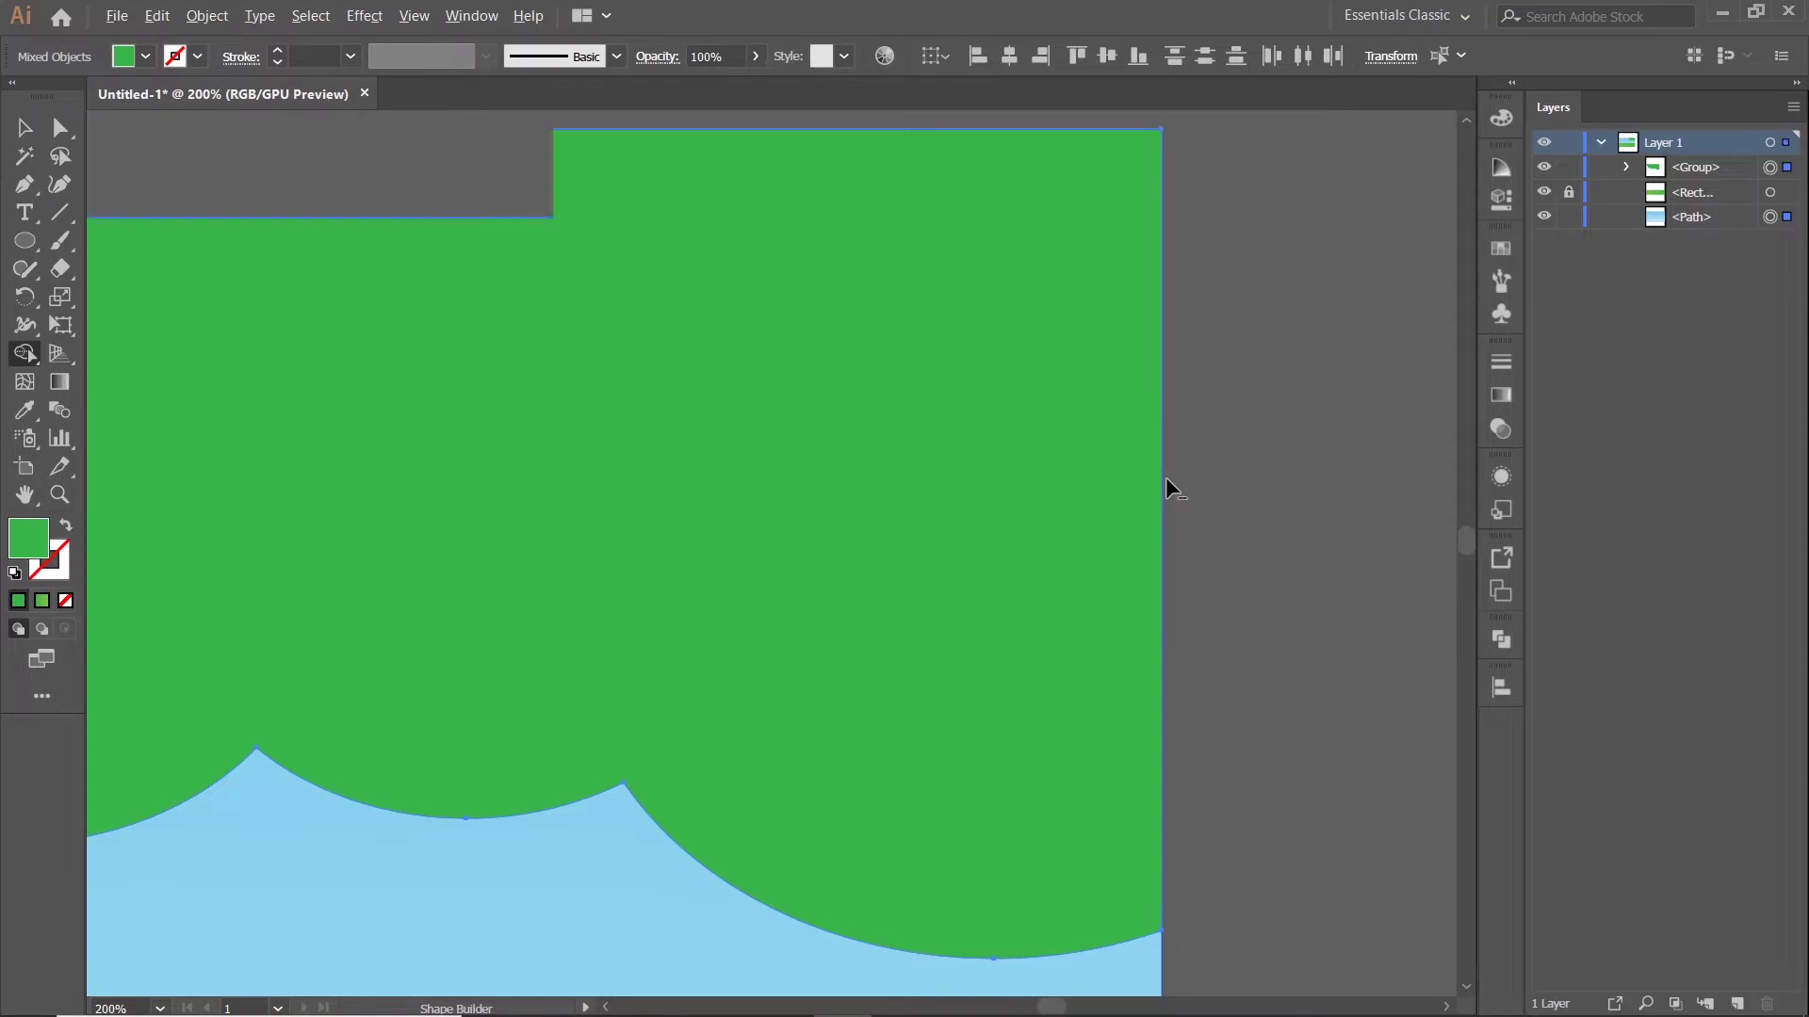
pyautogui.scroll(-4, 1166, 477)
pyautogui.press('v')
pyautogui.scroll(-1, 823, 214)
pyautogui.click(1260, 279)
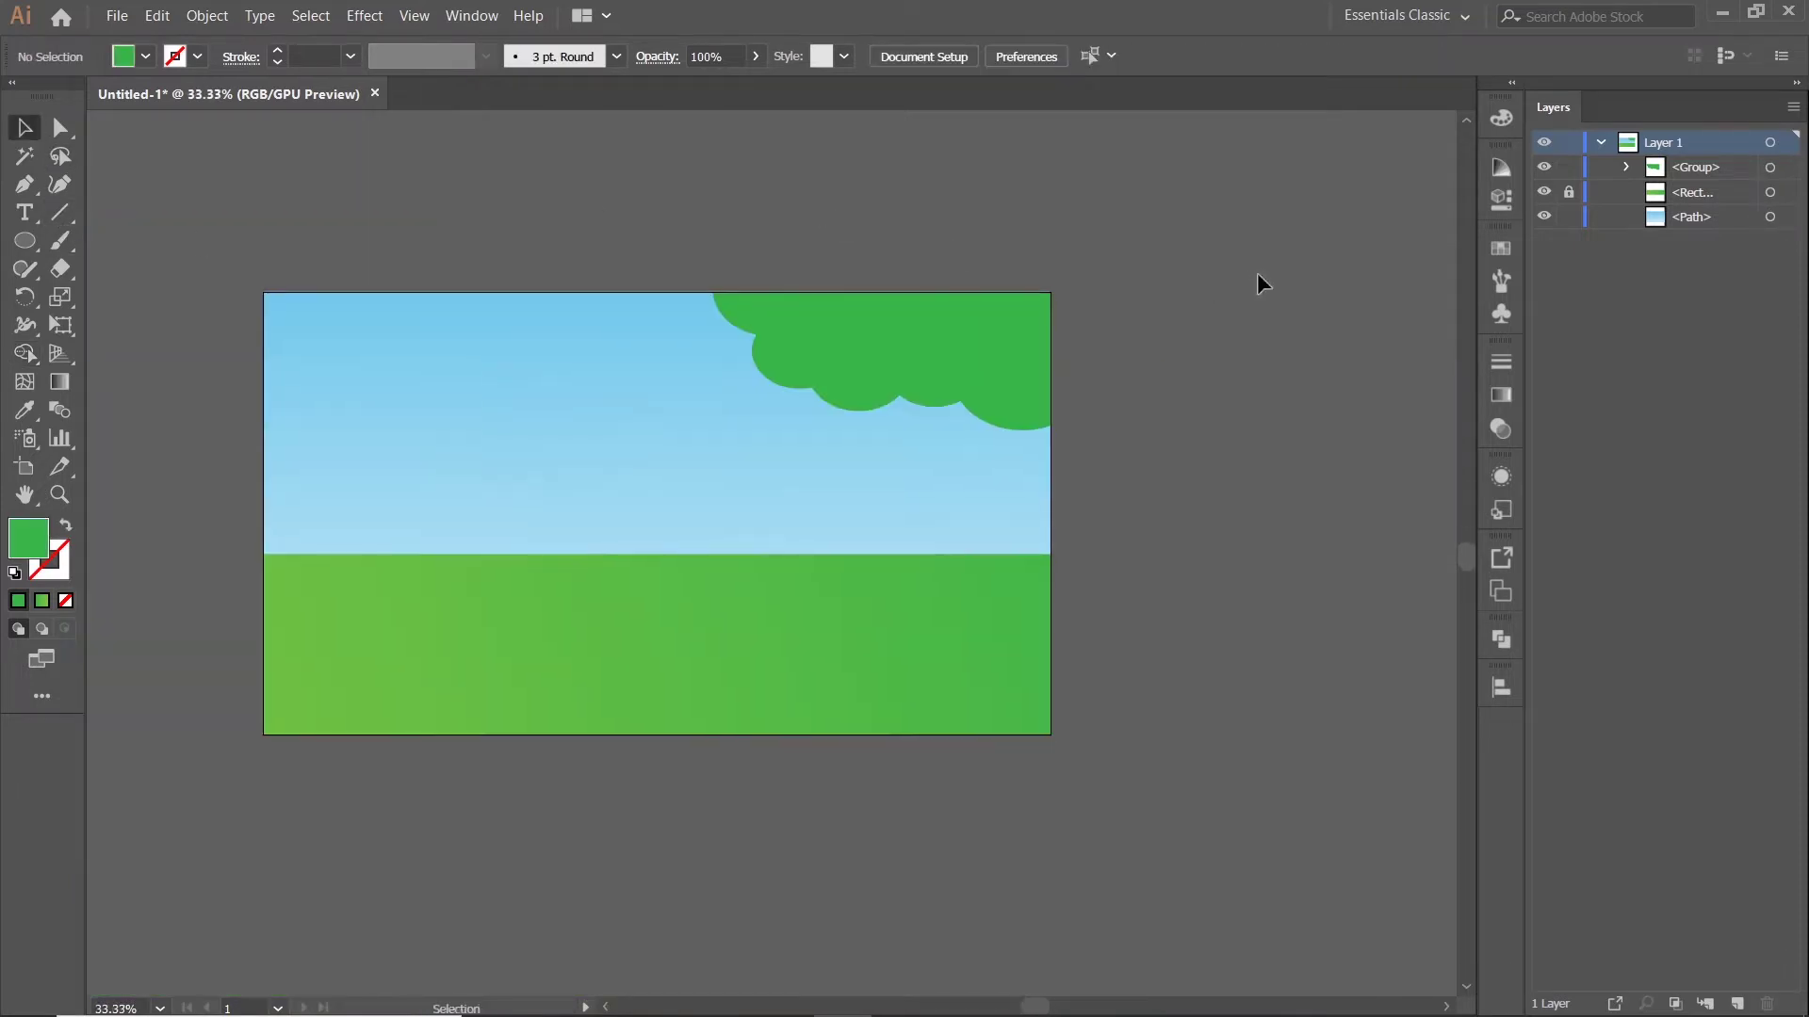
# Draw a closed four-point tree trunk with the Pen tool, slanting from the foliage to just below the artboard's lower-right area
pyautogui.moveTo(987, 491); pyautogui.dragTo(988, 402)
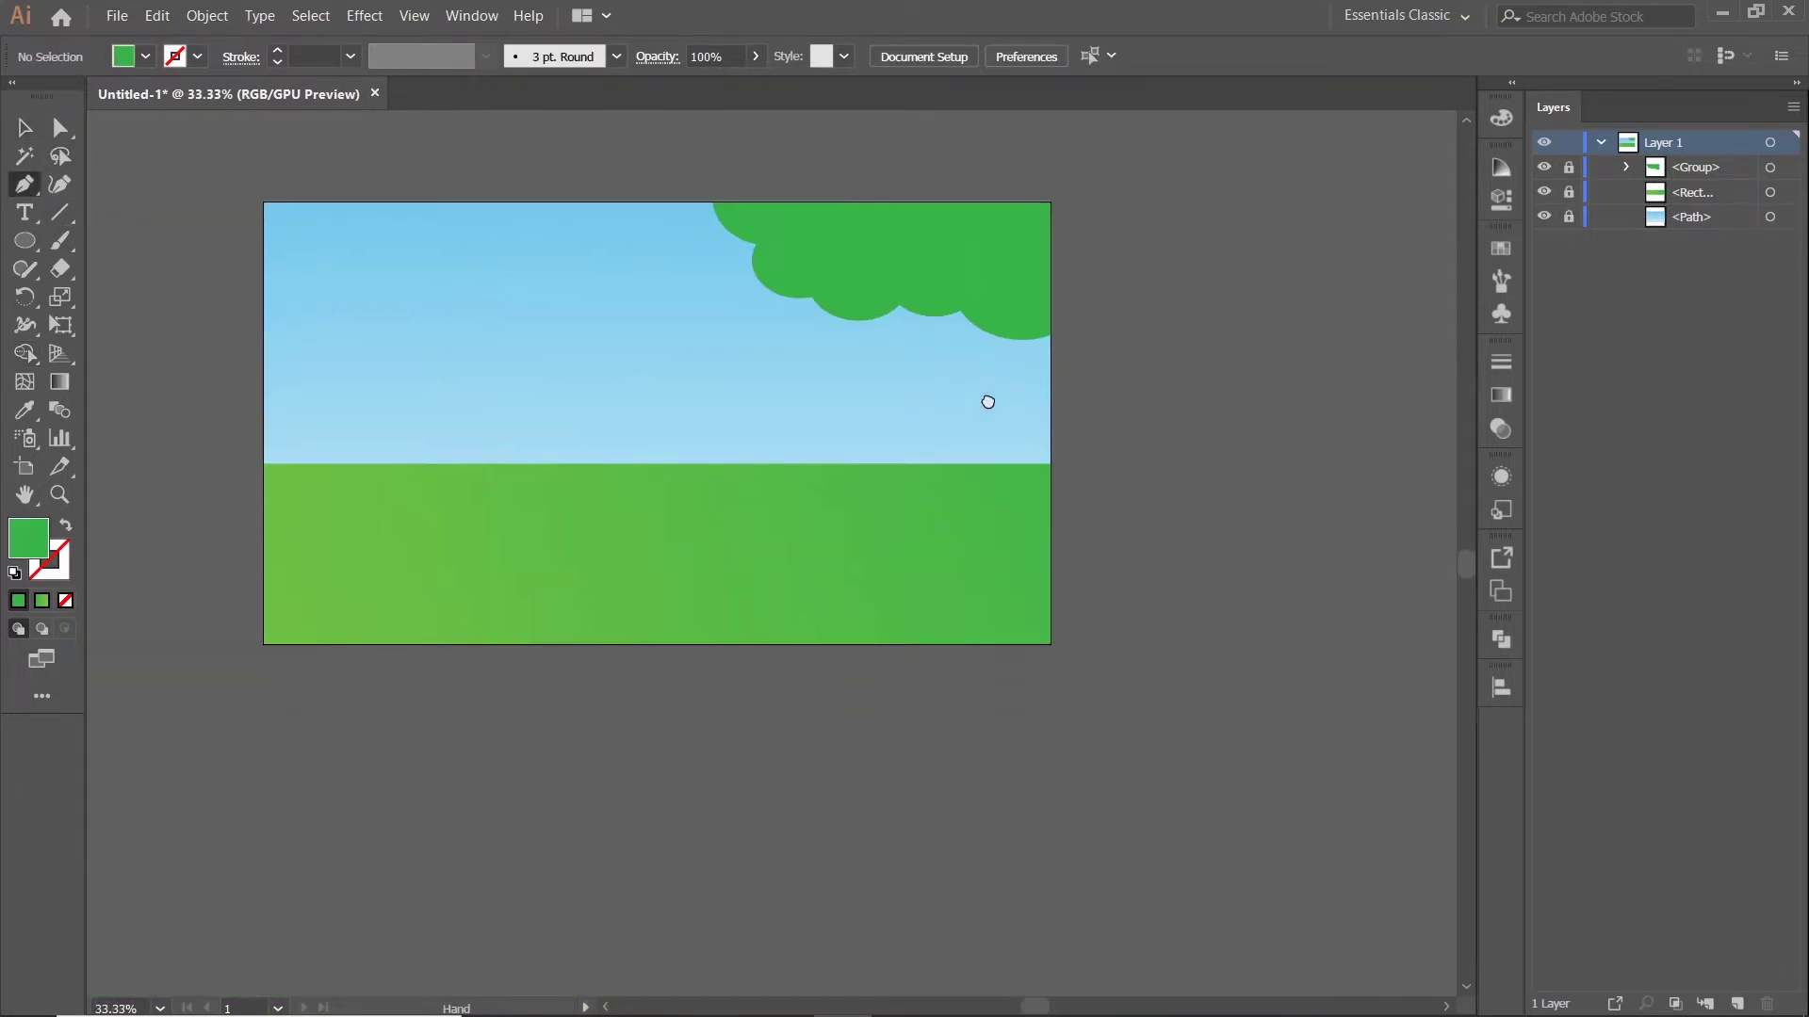
pyautogui.click(892, 275)
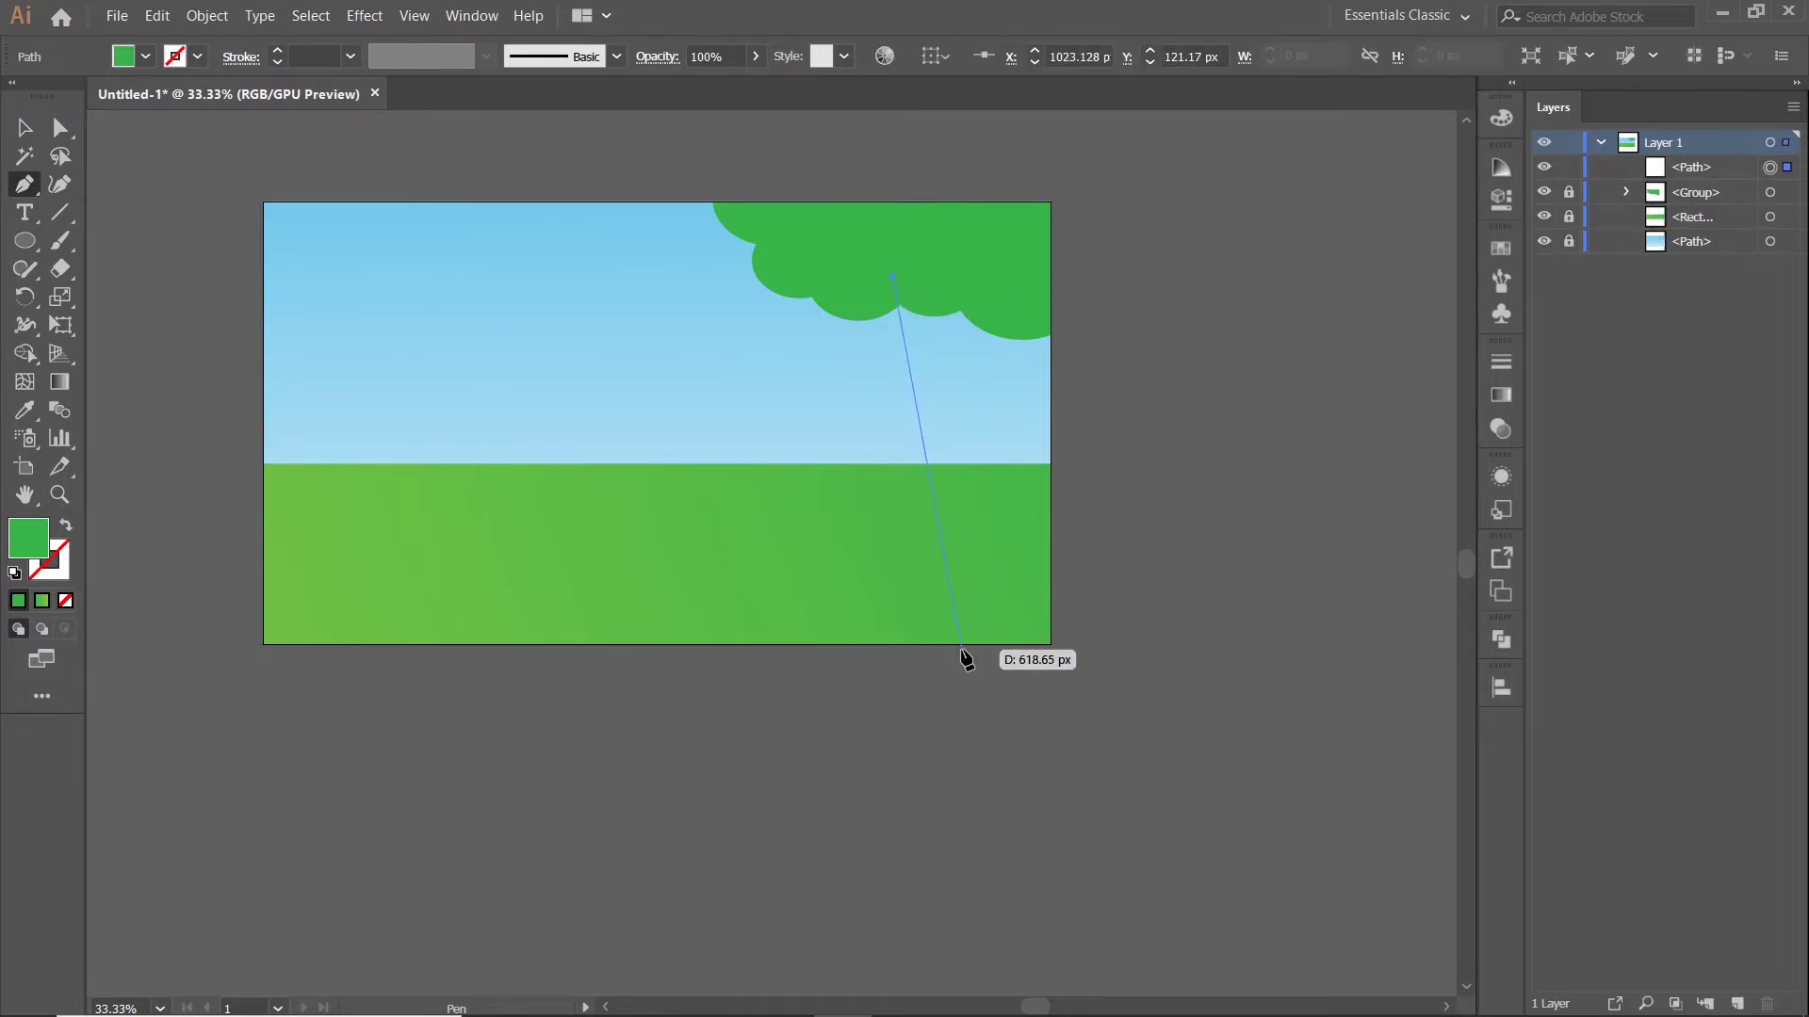
pyautogui.hotkey('ctrl', 'z')
pyautogui.click(917, 284)
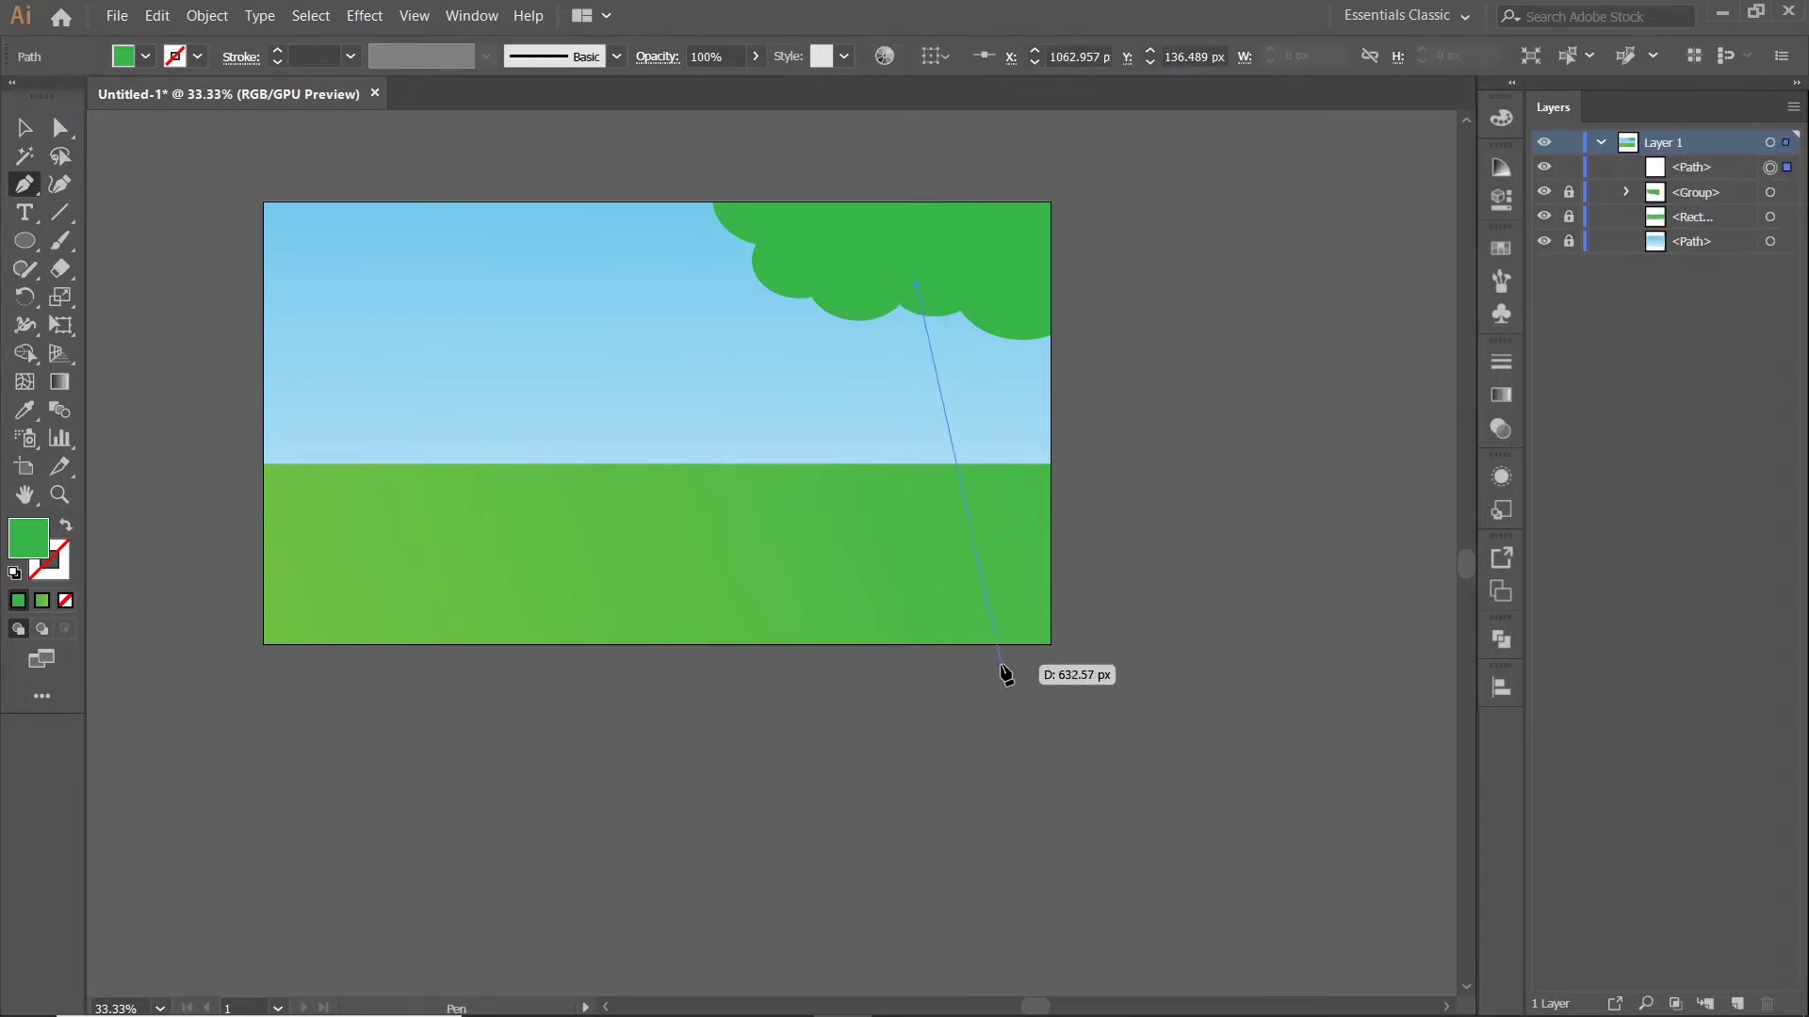
pyautogui.click(1001, 661)
pyautogui.click(1073, 663)
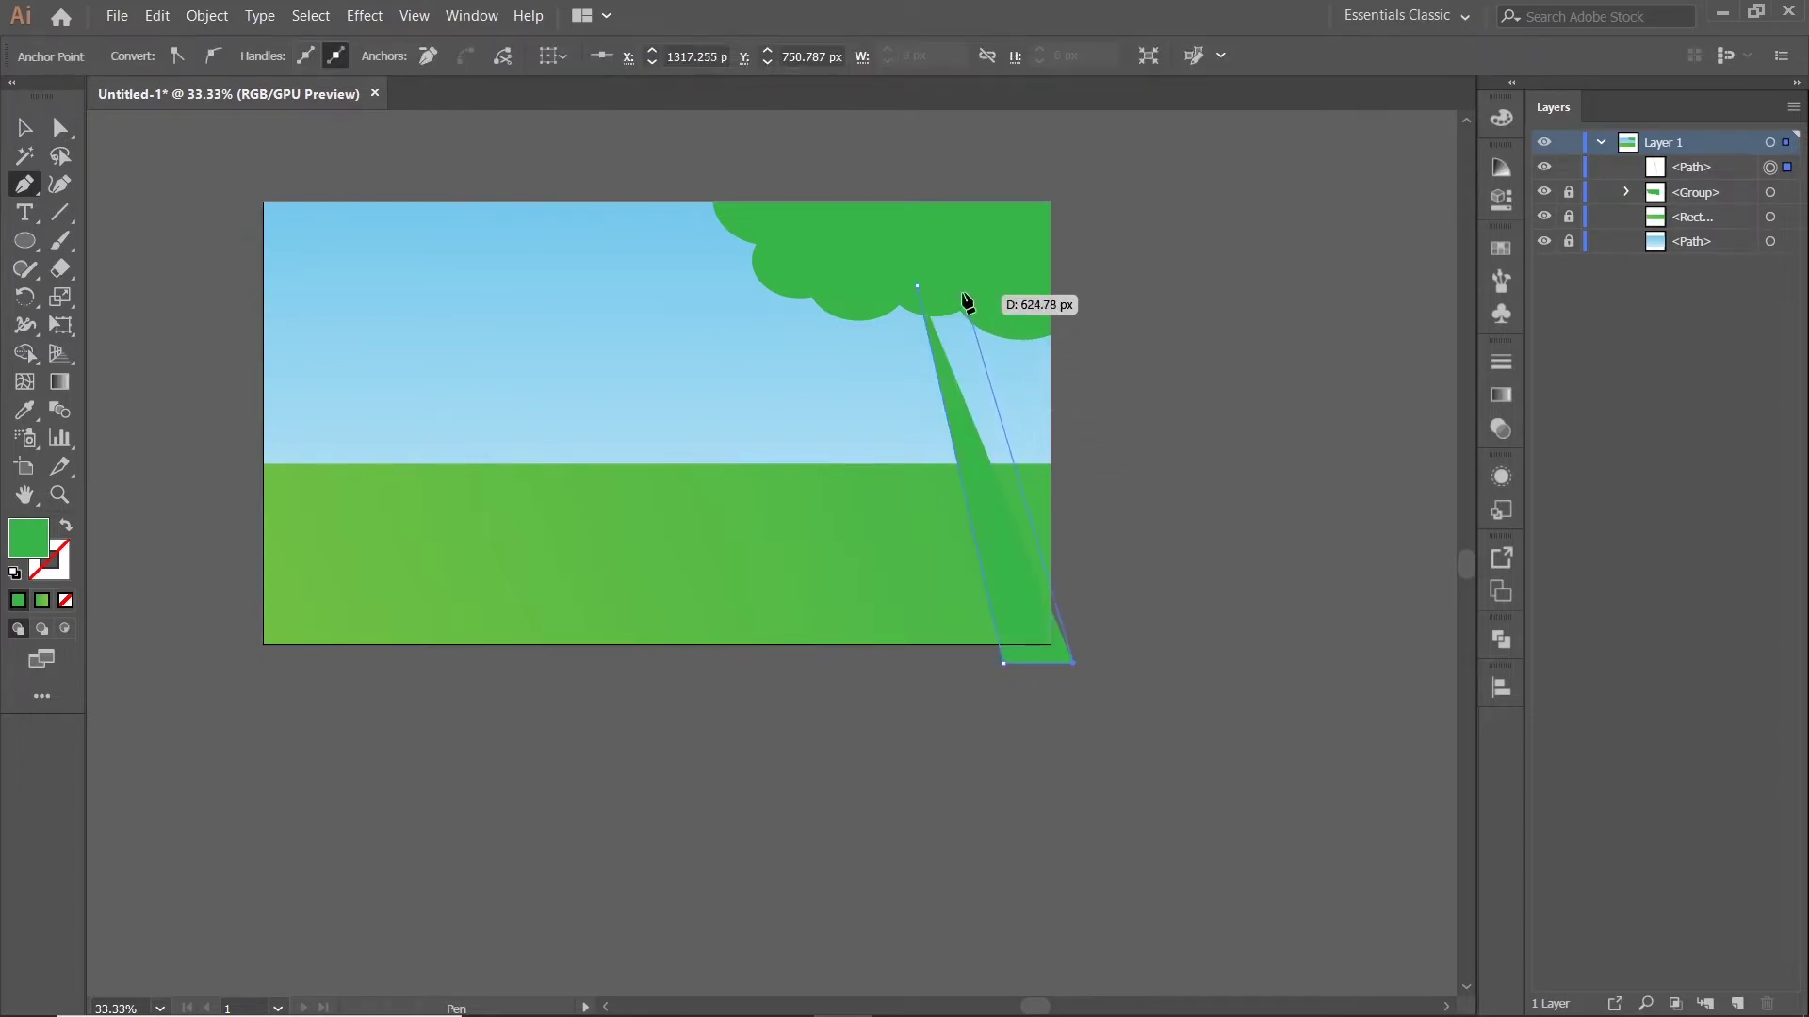
pyautogui.click(950, 273)
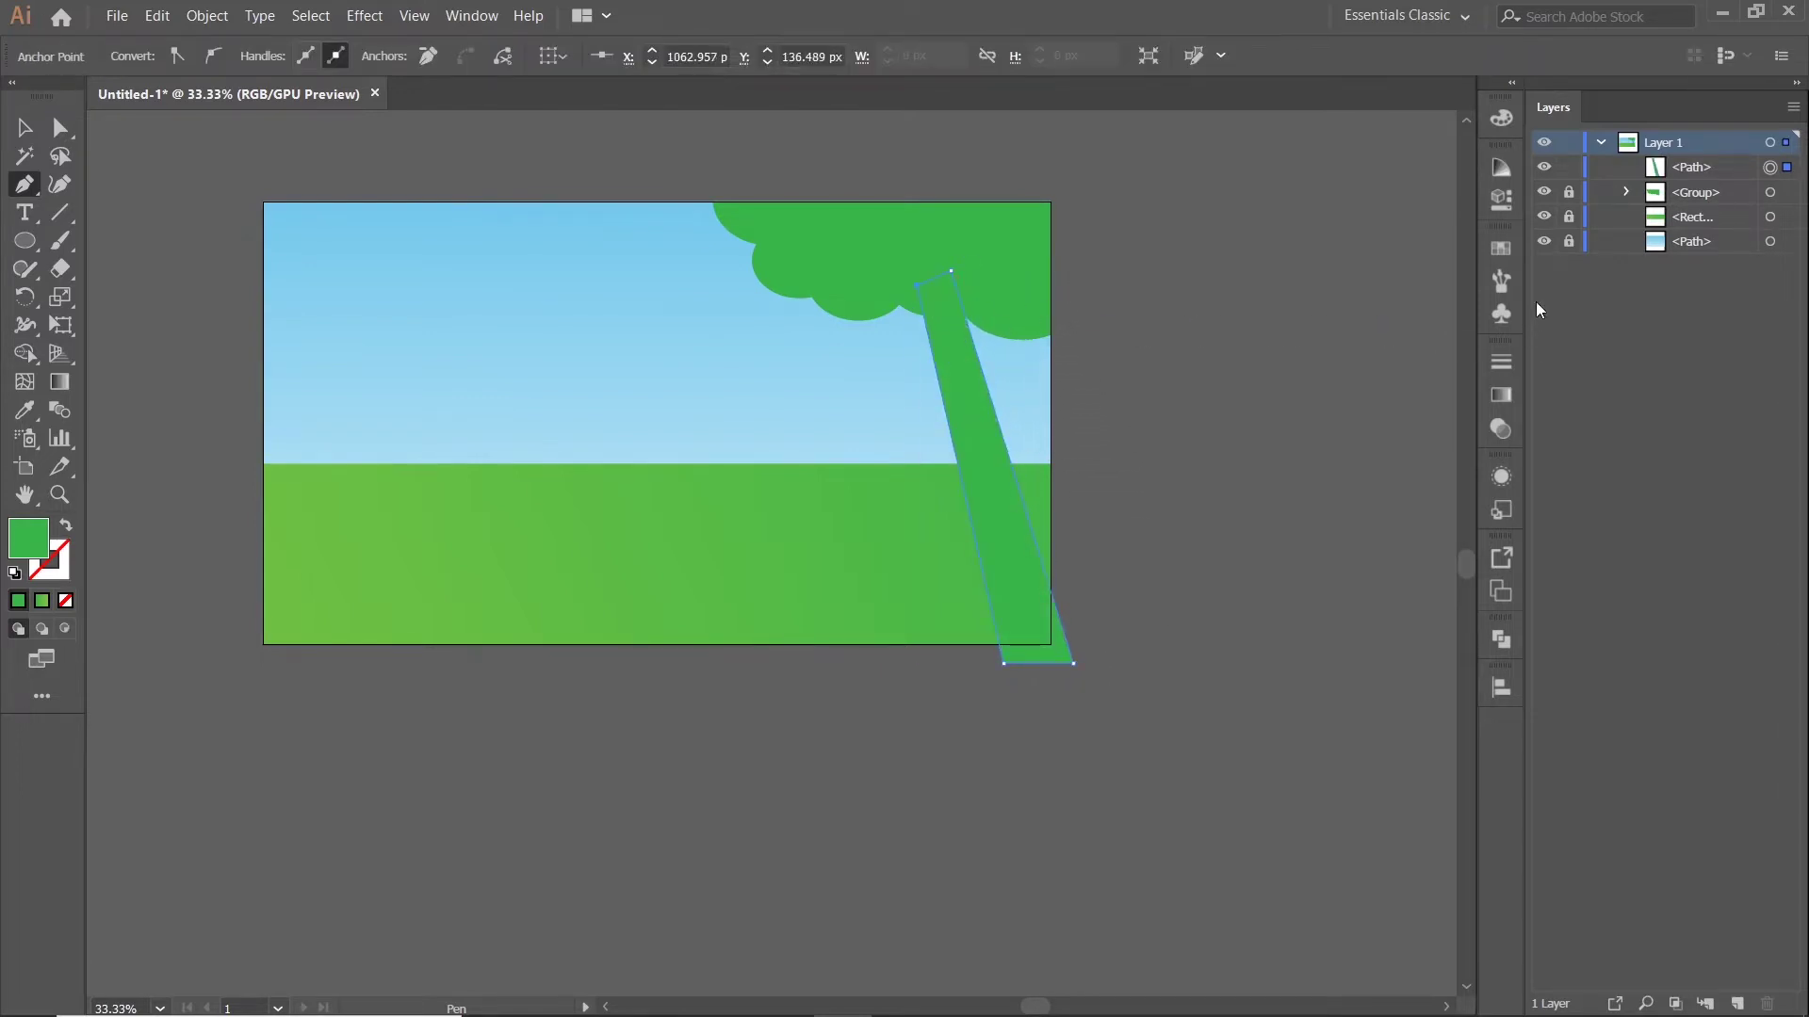
# Fill the trunk with a dark brown swatch
pyautogui.click(1501, 247)
pyautogui.click(1327, 484)
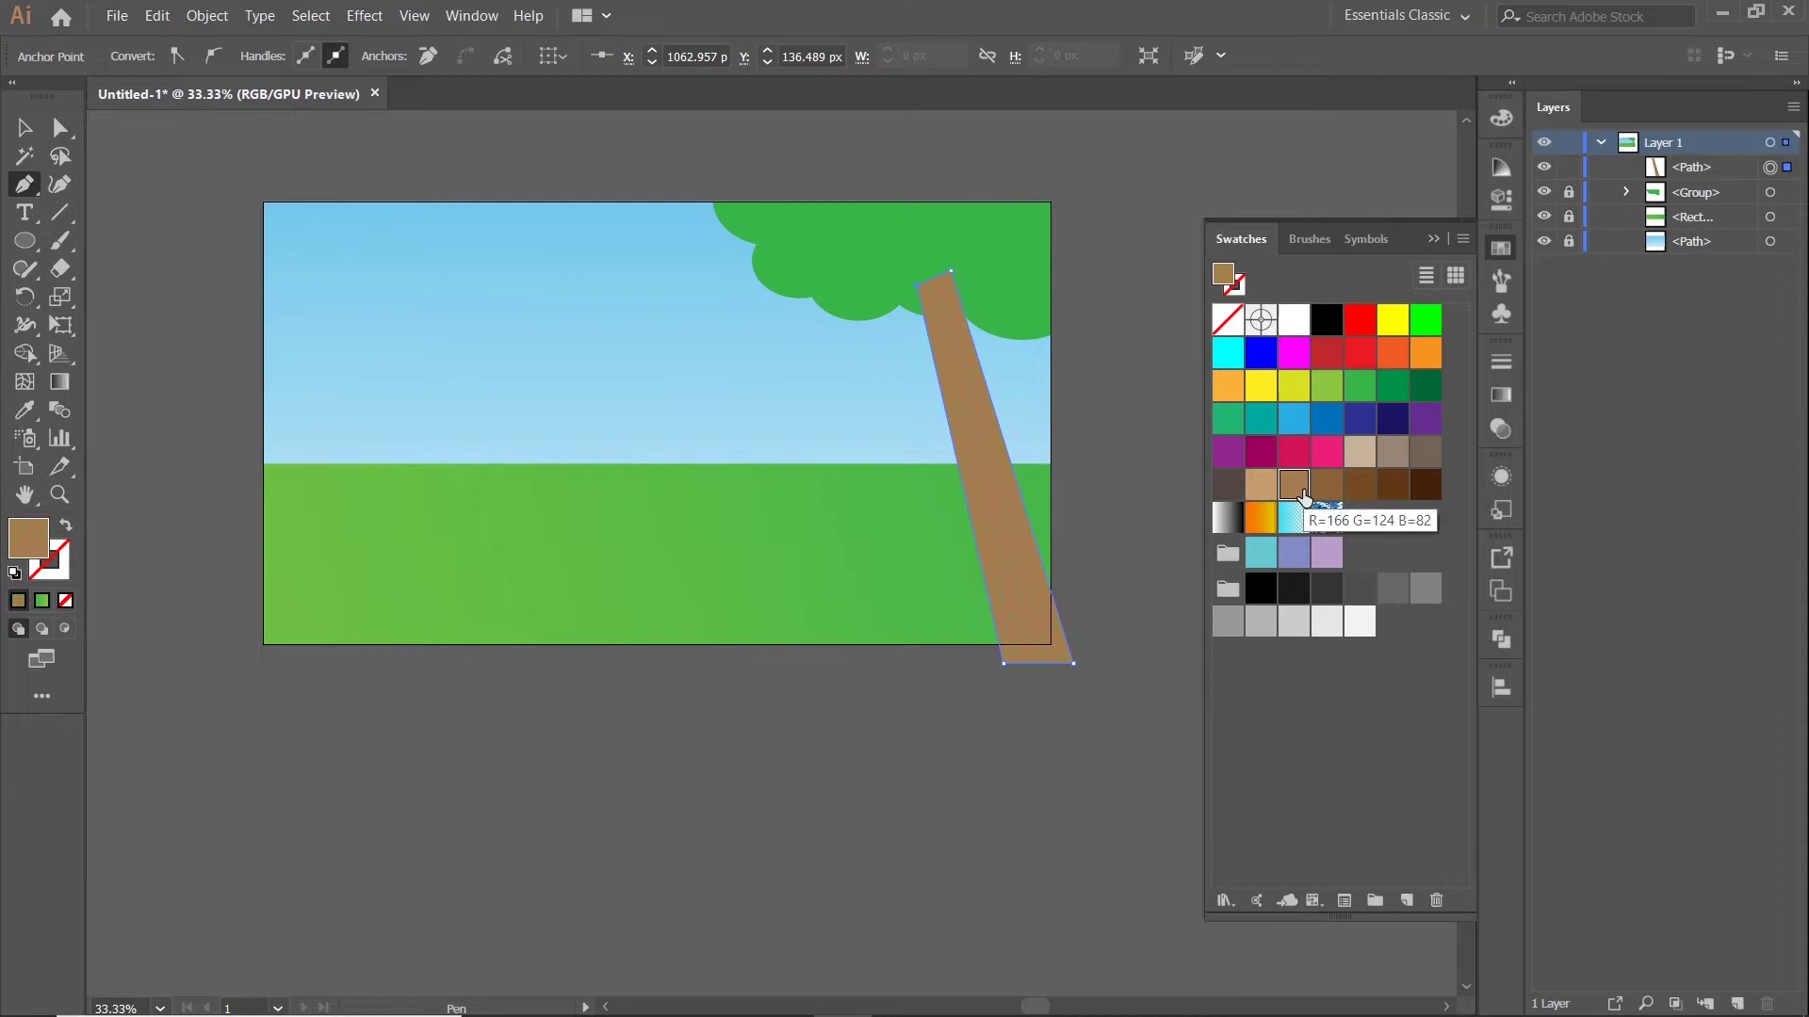
pyautogui.click(1372, 498)
pyautogui.click(1387, 499)
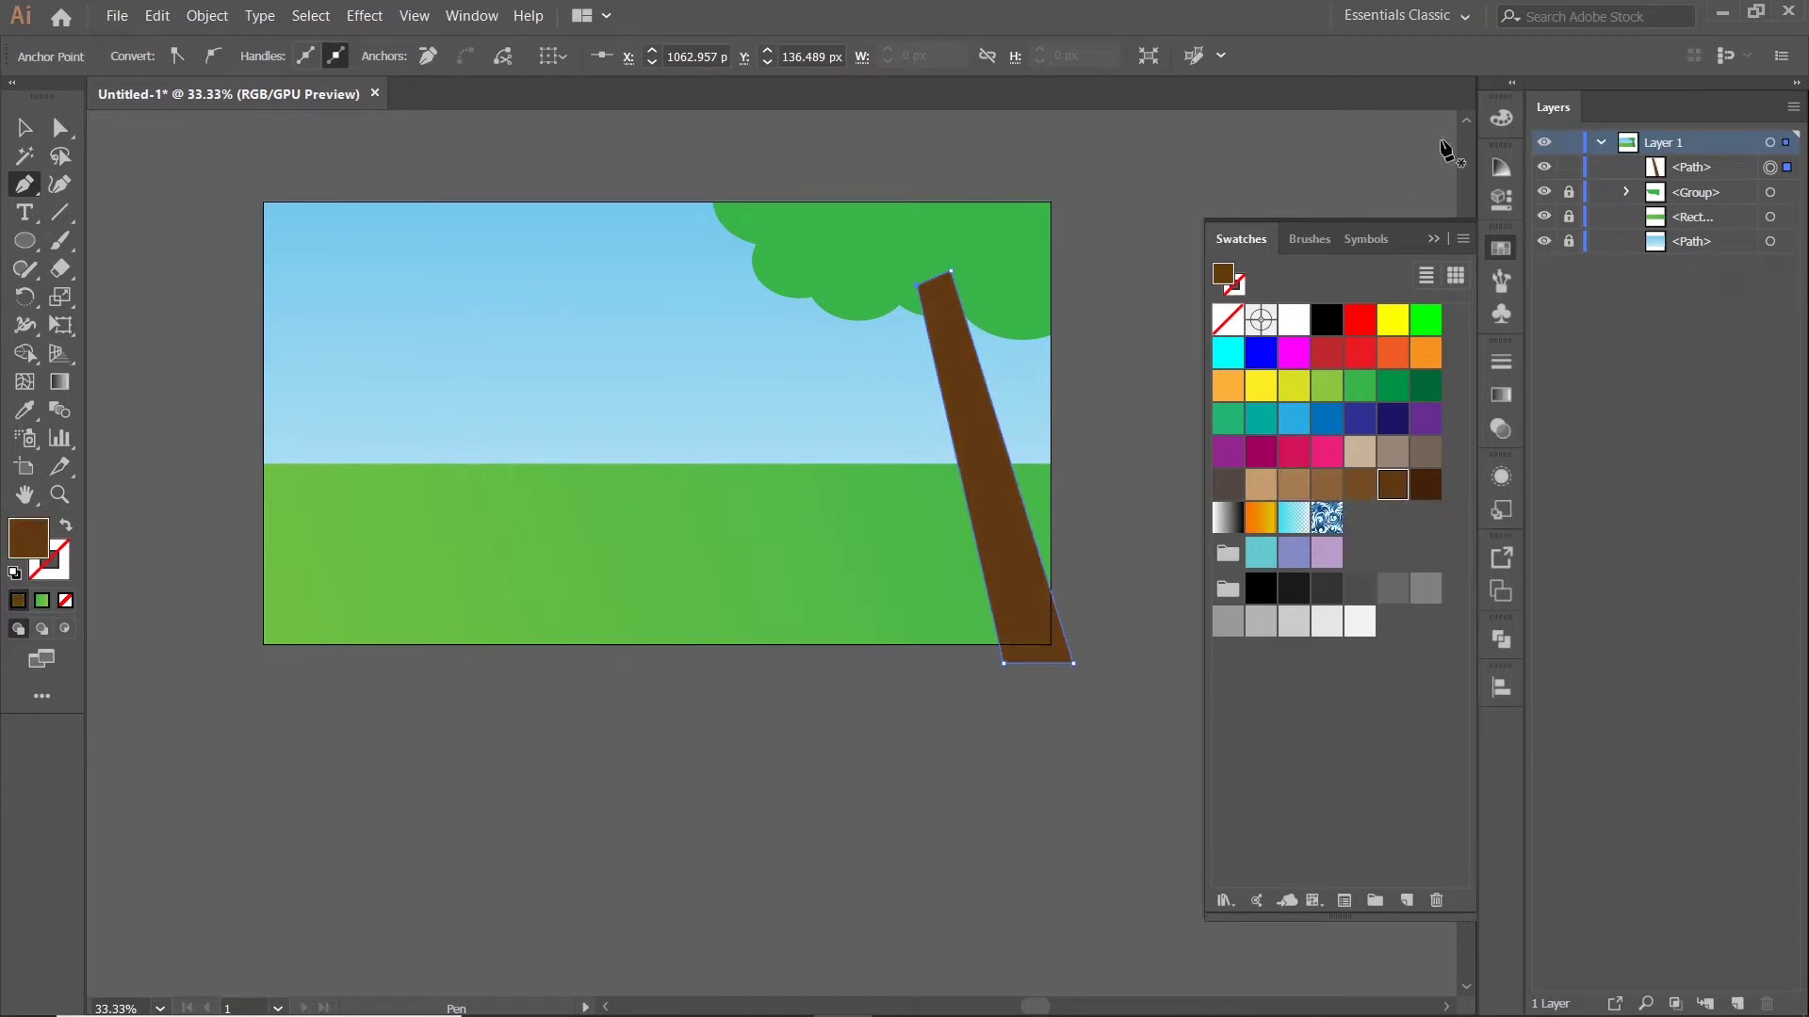
# Adjust the trunk's fill by setting blue to 33 and lowering red for a darker brown, and deselect it
pyautogui.click(1496, 127)
pyautogui.moveTo(1289, 229); pyautogui.dragTo(1294, 231)
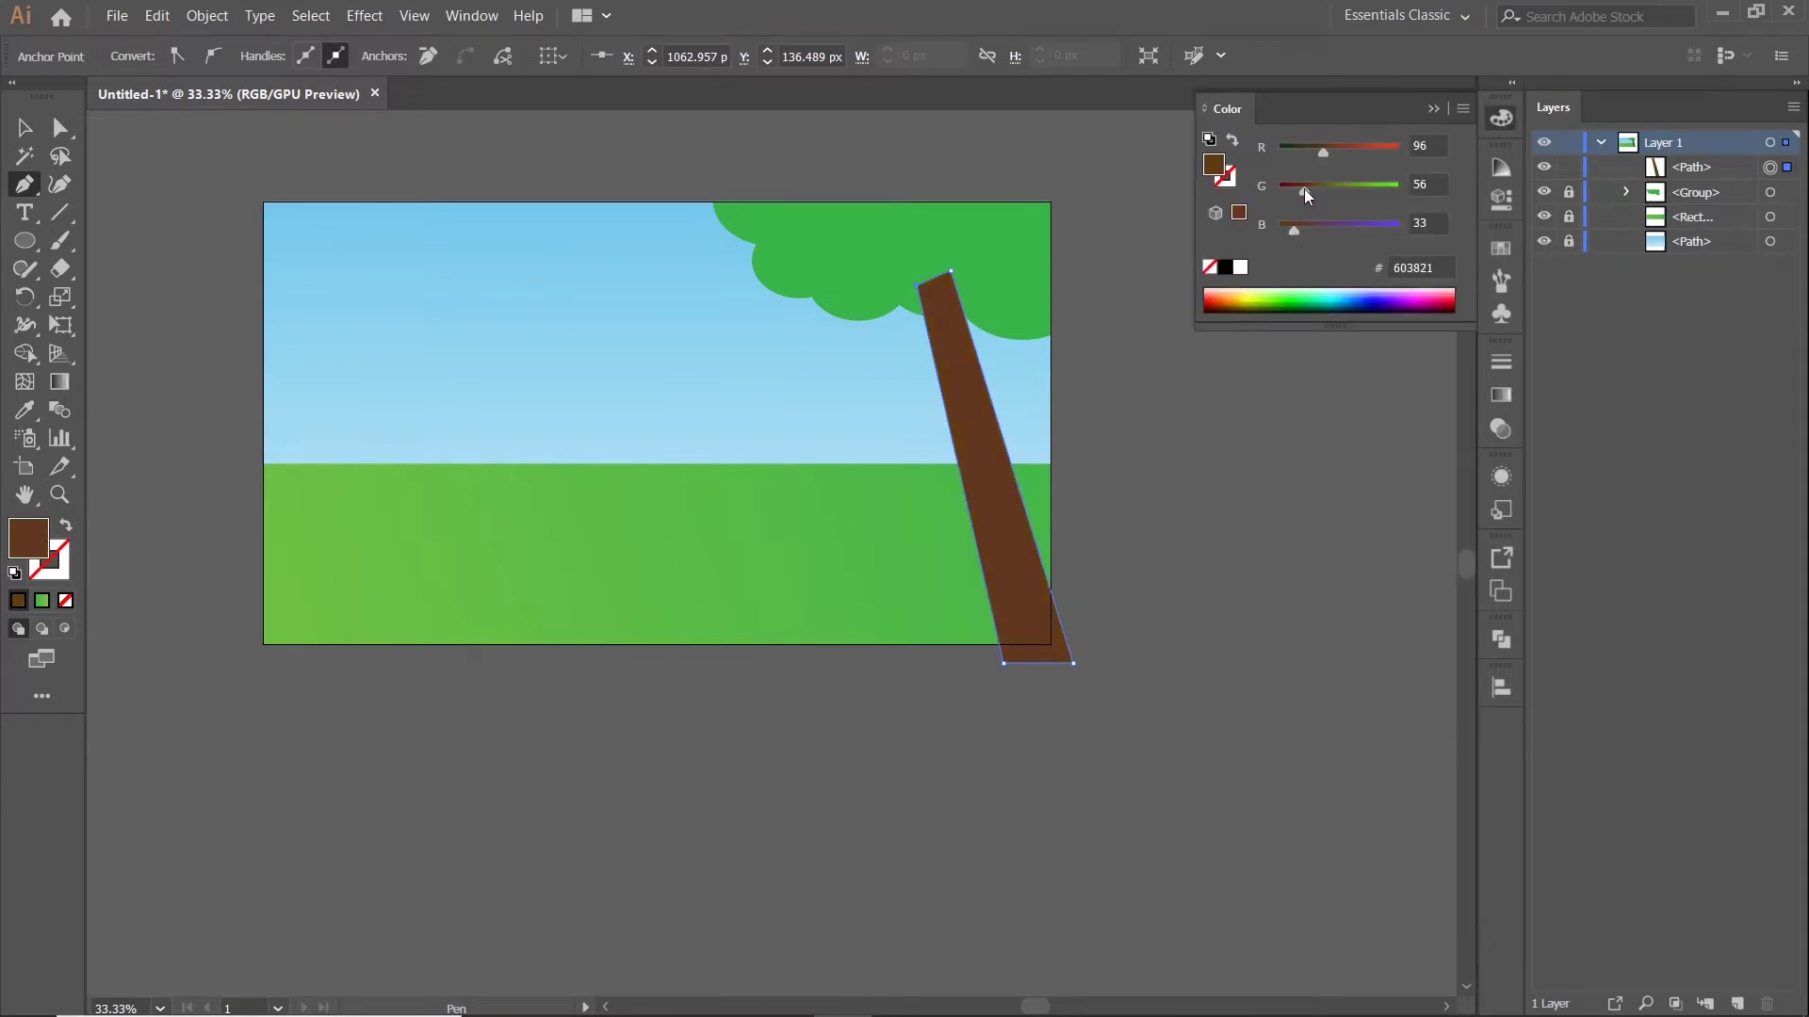
pyautogui.moveTo(1329, 157); pyautogui.dragTo(1303, 156)
pyautogui.click(1433, 109)
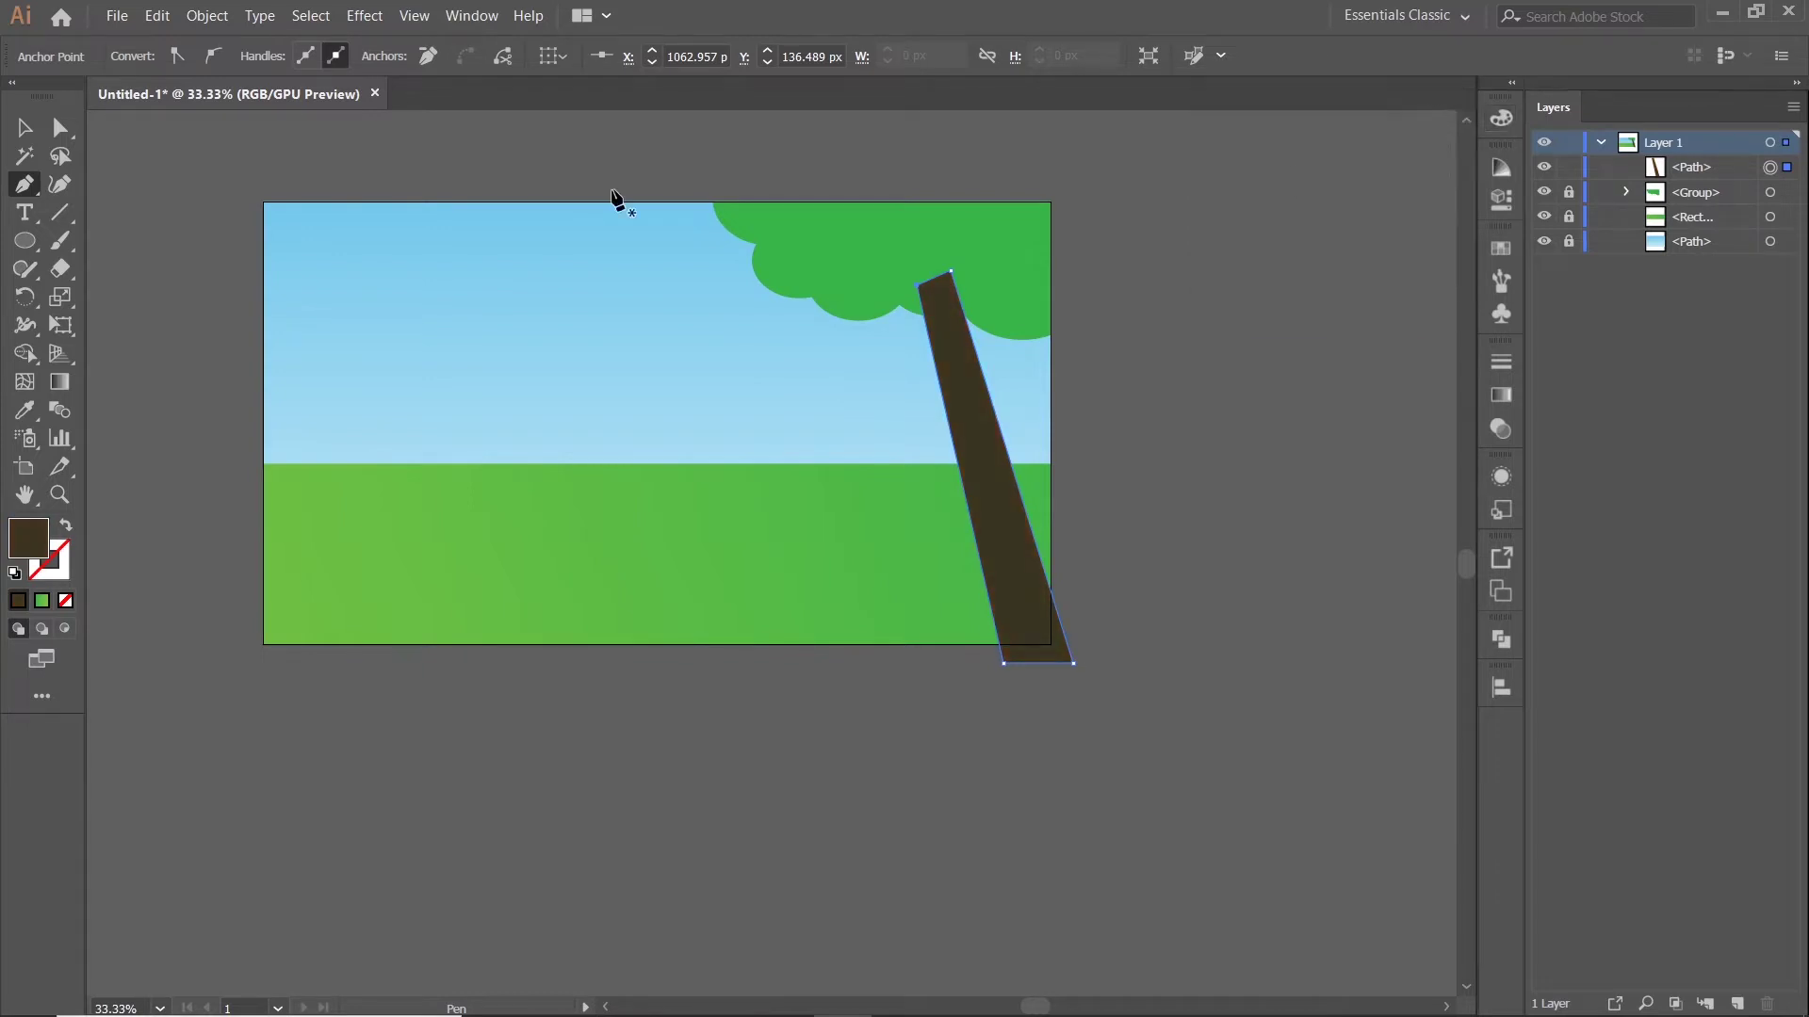
pyautogui.click(38, 138)
pyautogui.click(1269, 393)
# Draw a thin closed four-point branch with the Pen tool from the trunk's right side up into the foliage
pyautogui.moveTo(1225, 387); pyautogui.dragTo(1286, 421)
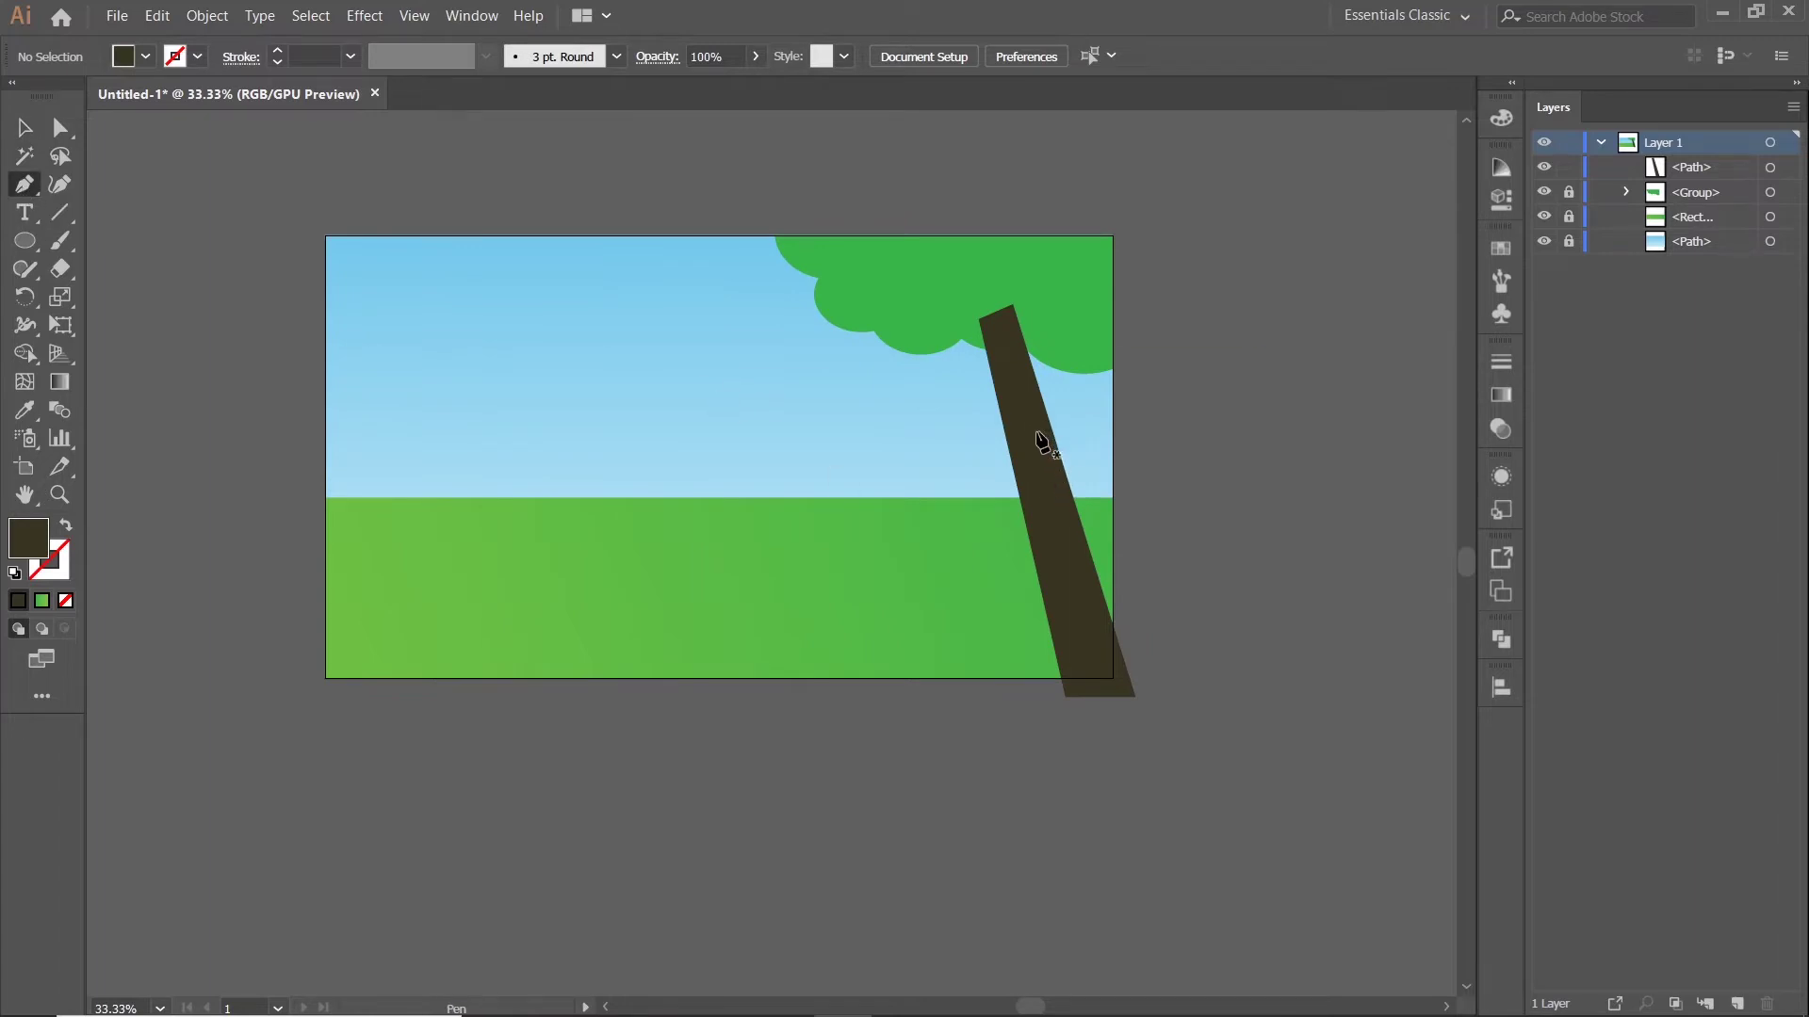
pyautogui.click(1043, 478)
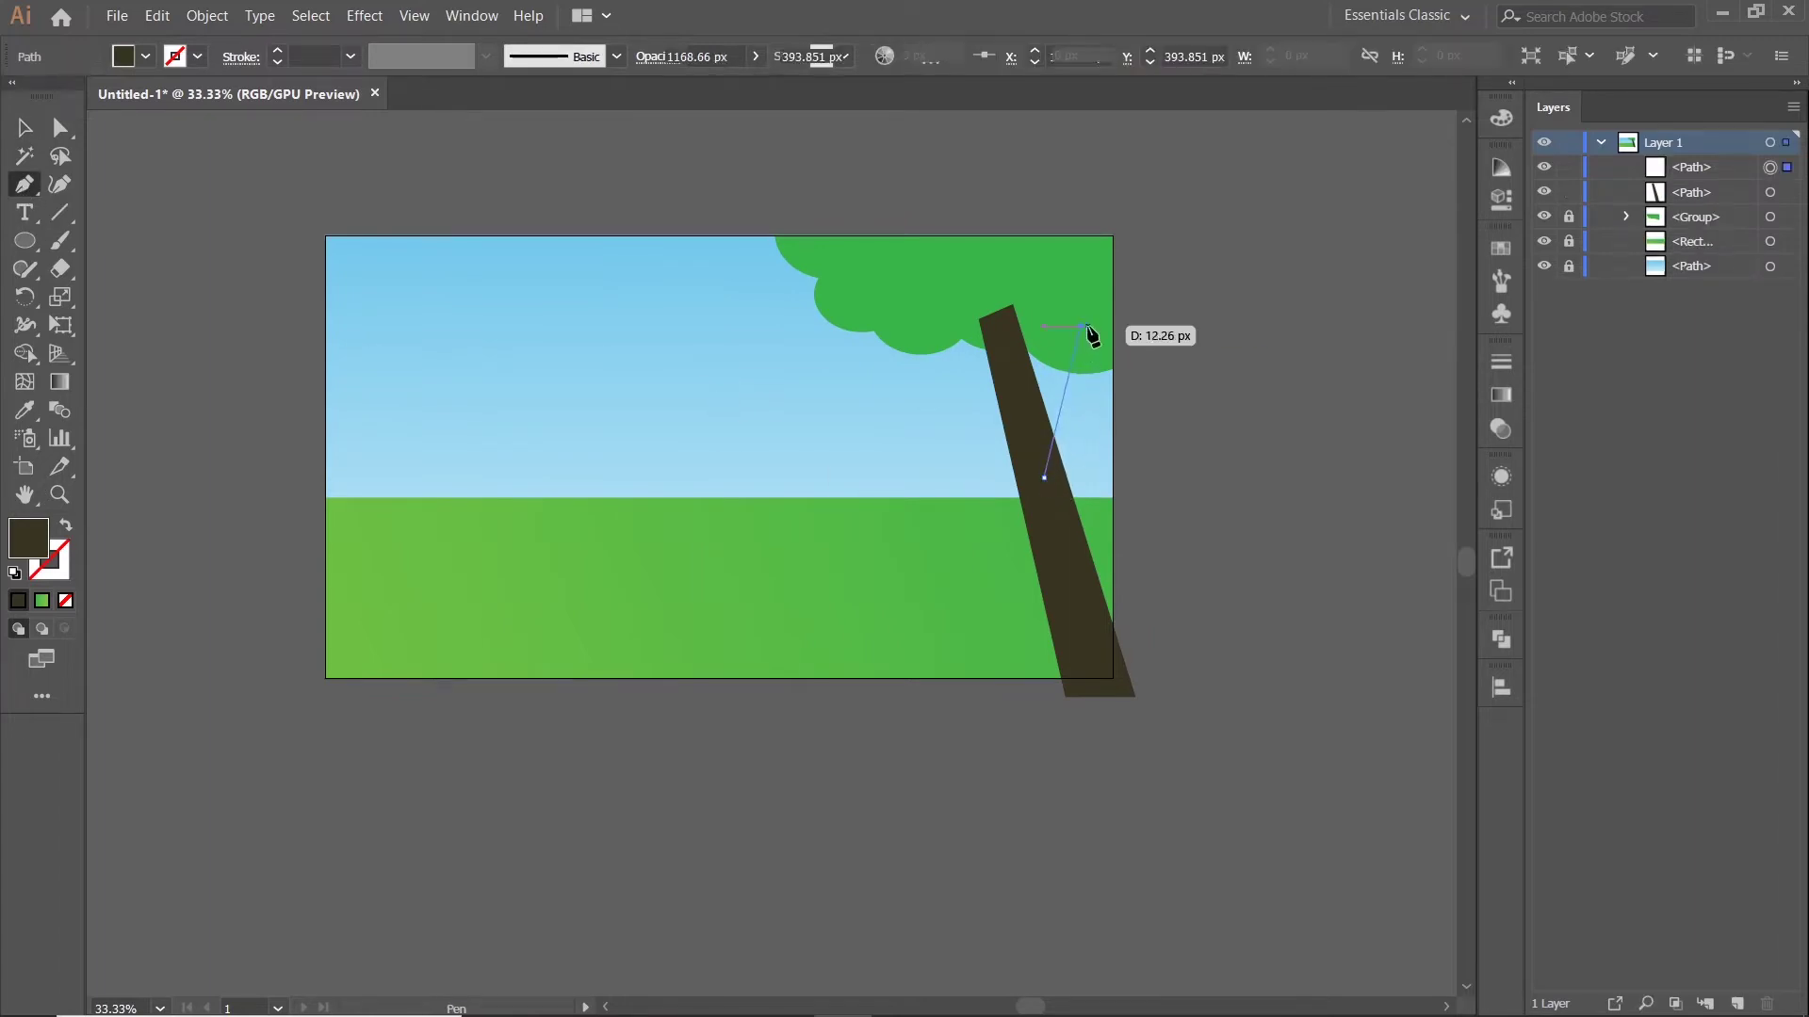
pyautogui.click(1082, 327)
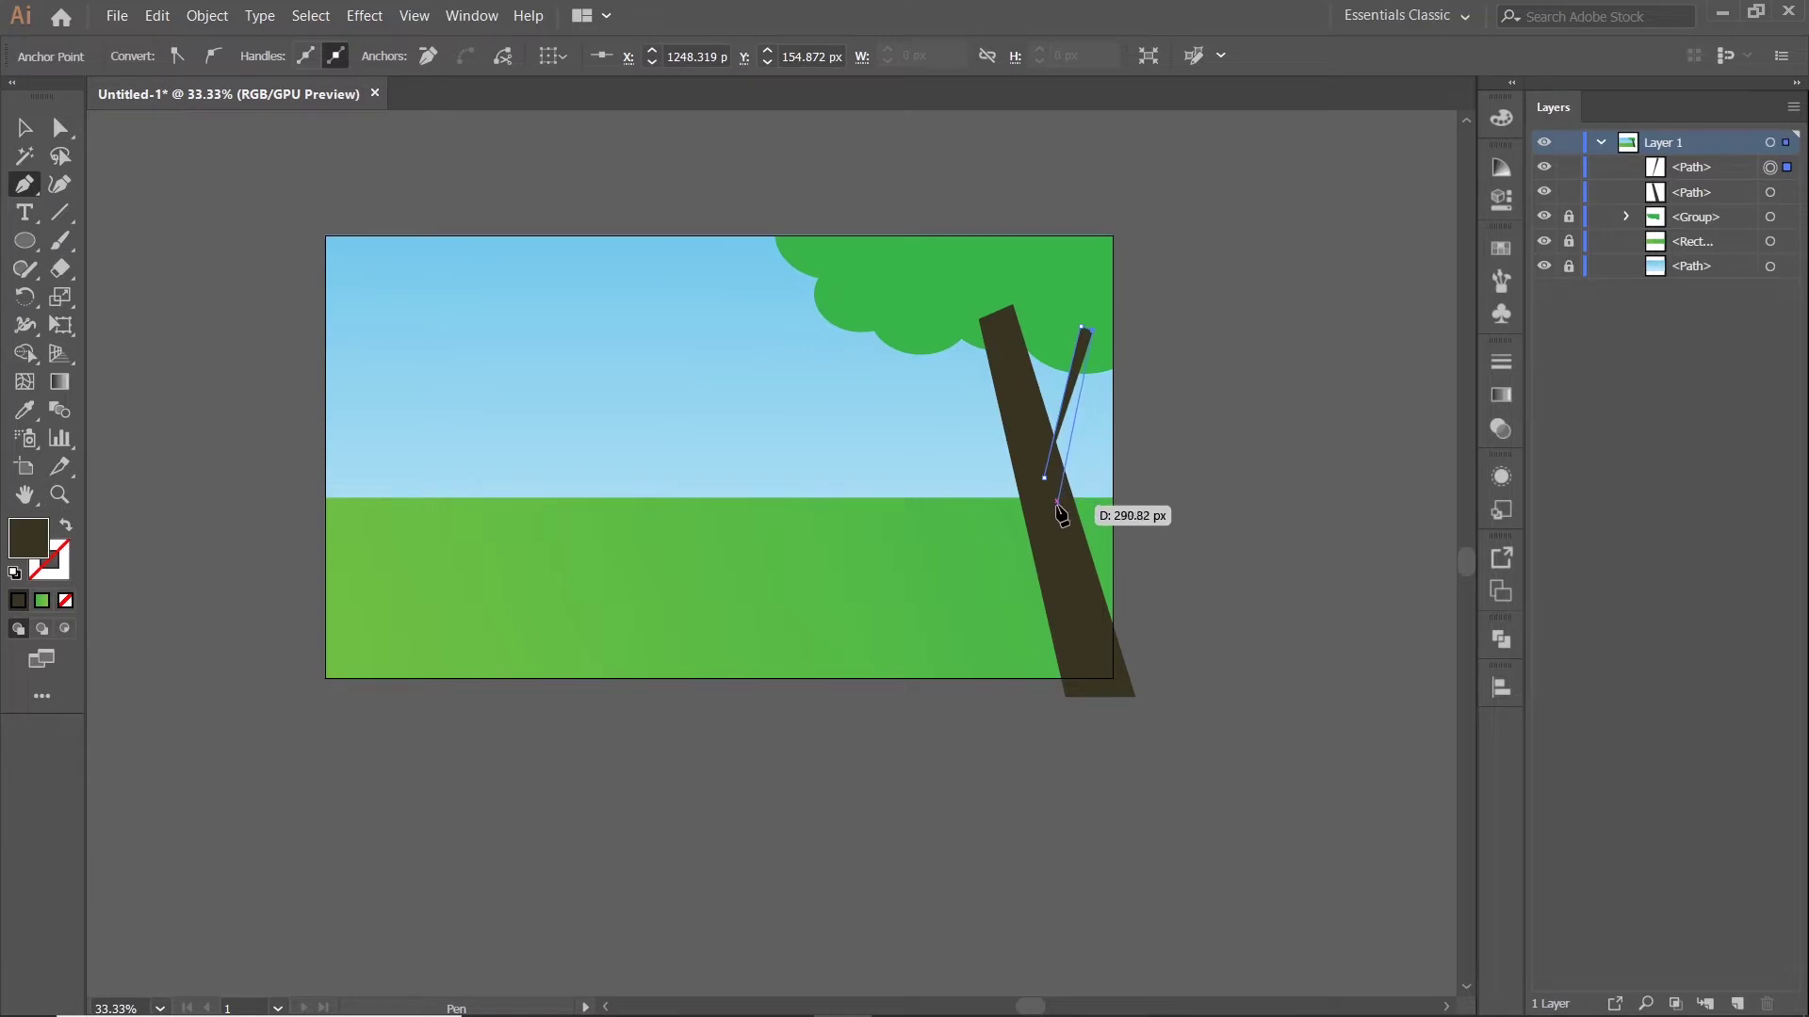
pyautogui.click(1057, 491)
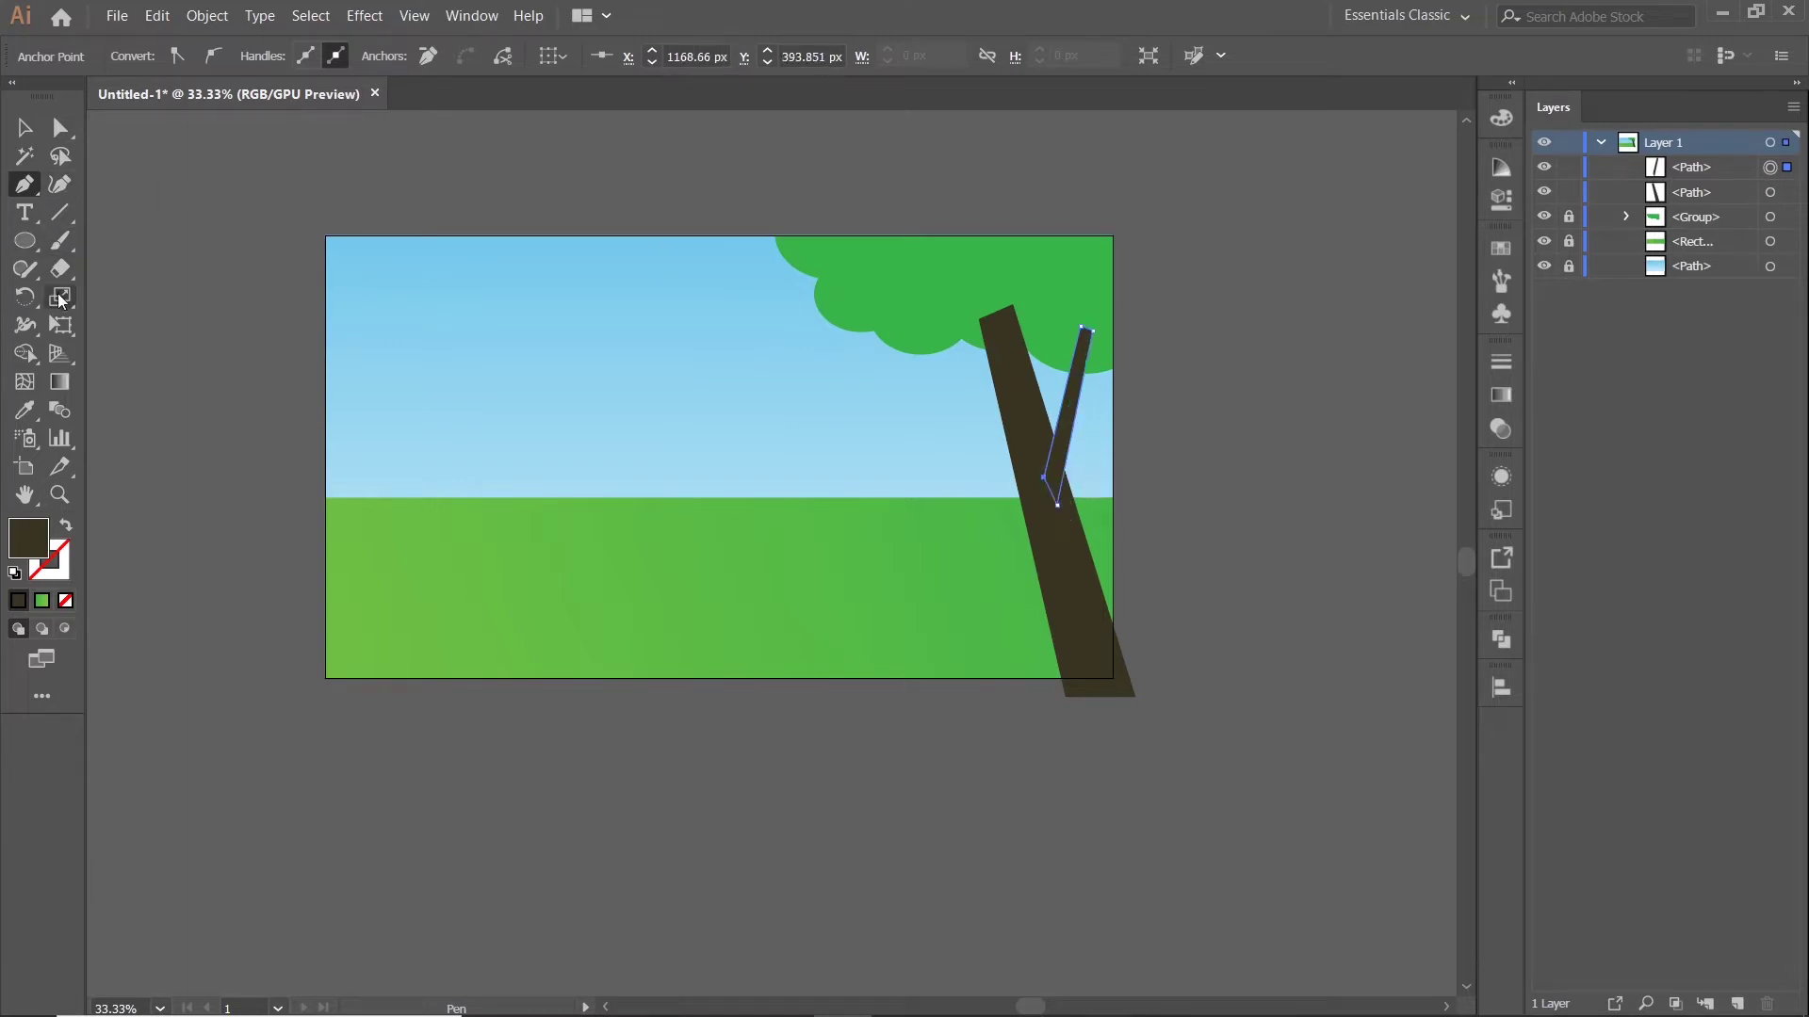
# Reshape the right branch's tip into a point by moving its upper-left anchor up and to the right
pyautogui.click(61, 131)
pyautogui.click(1225, 203)
pyautogui.scroll(2, 1167, 302)
pyautogui.click(992, 447)
pyautogui.scroll(2, 1026, 363)
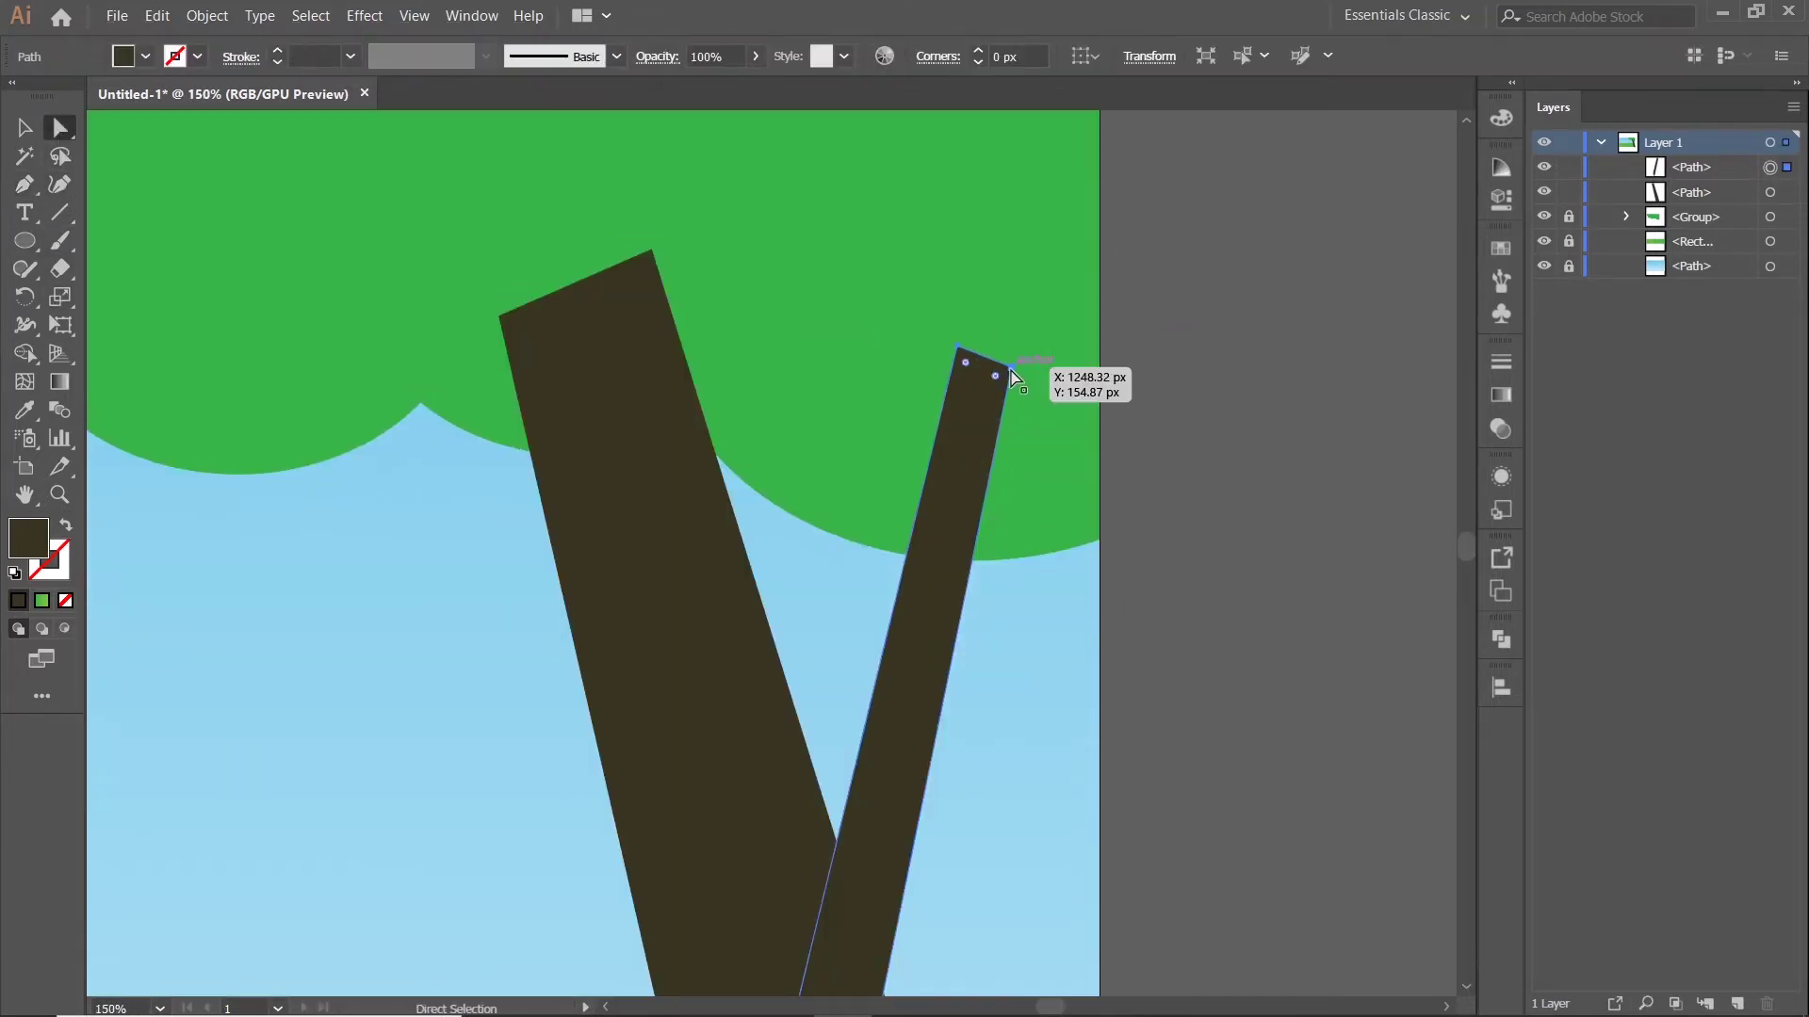
pyautogui.moveTo(958, 348); pyautogui.dragTo(992, 302)
pyautogui.scroll(-3, 991, 302)
pyautogui.scroll(2, 1003, 304)
pyautogui.click(25, 131)
pyautogui.click(1185, 371)
# Draw a closed tapering branch with the Pen tool from the trunk's left side up into the foliage
pyautogui.scroll(-2, 1185, 370)
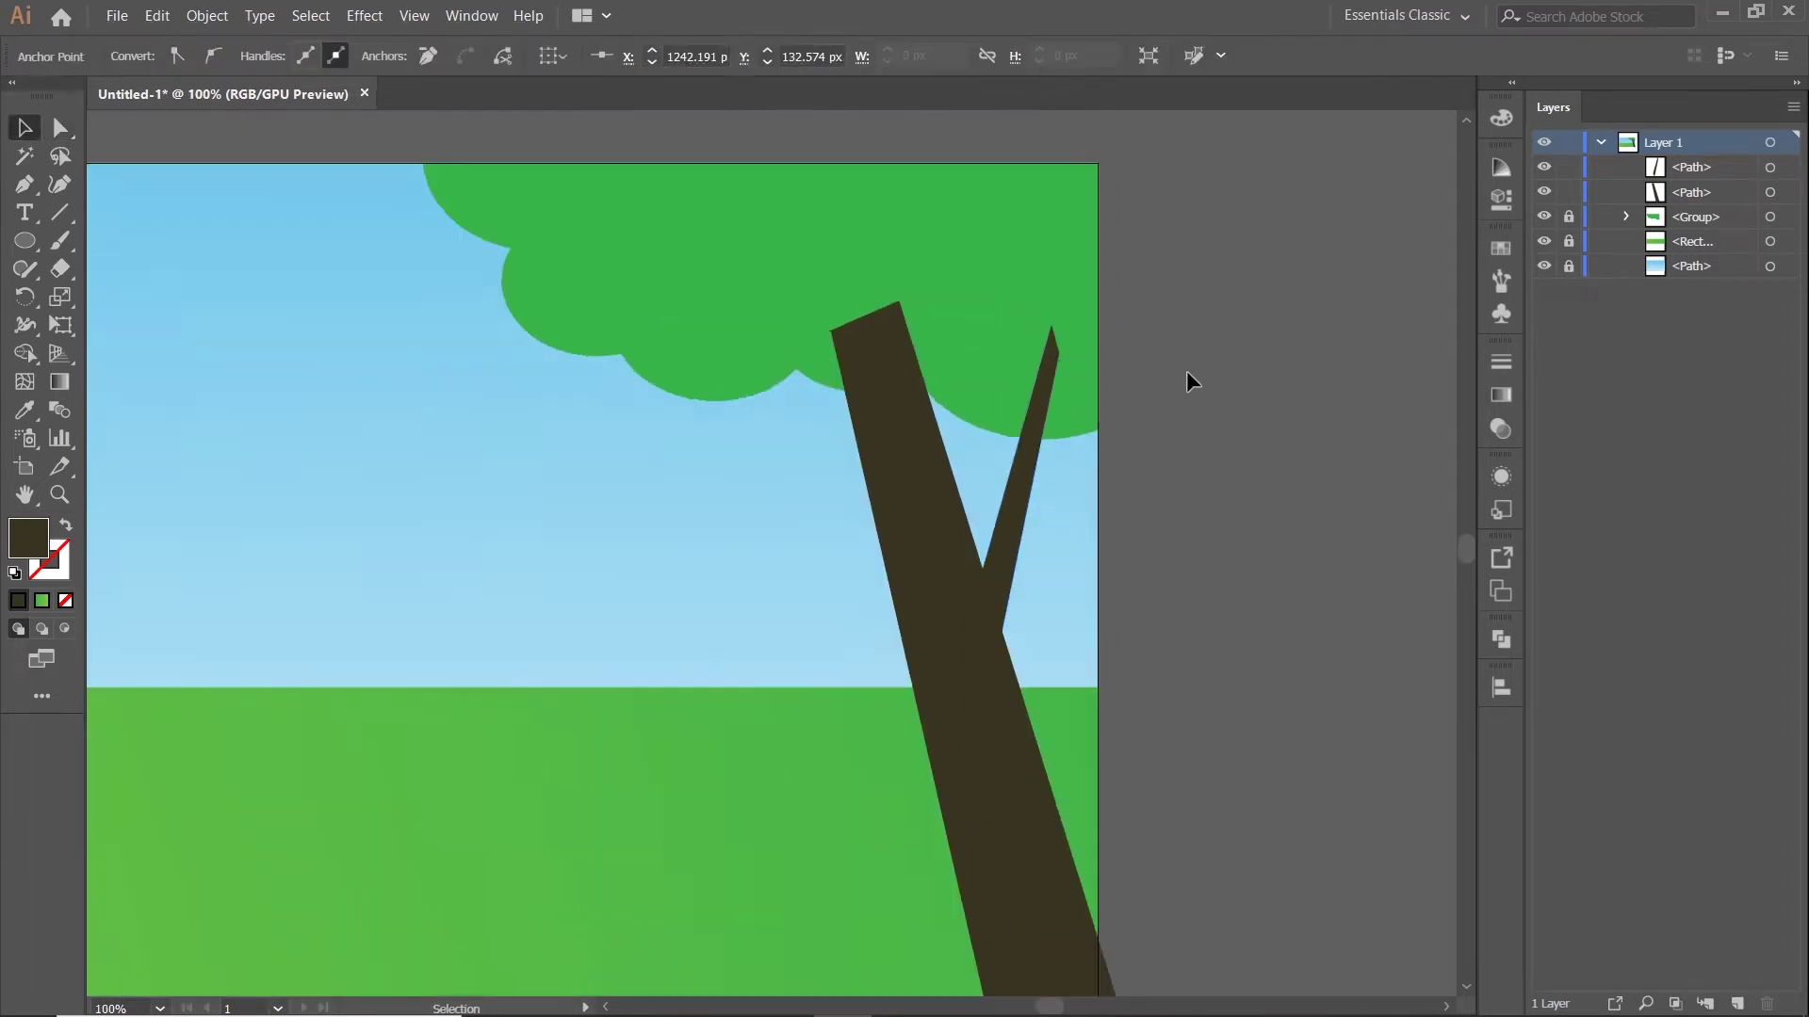
pyautogui.moveTo(1189, 358); pyautogui.dragTo(1241, 369)
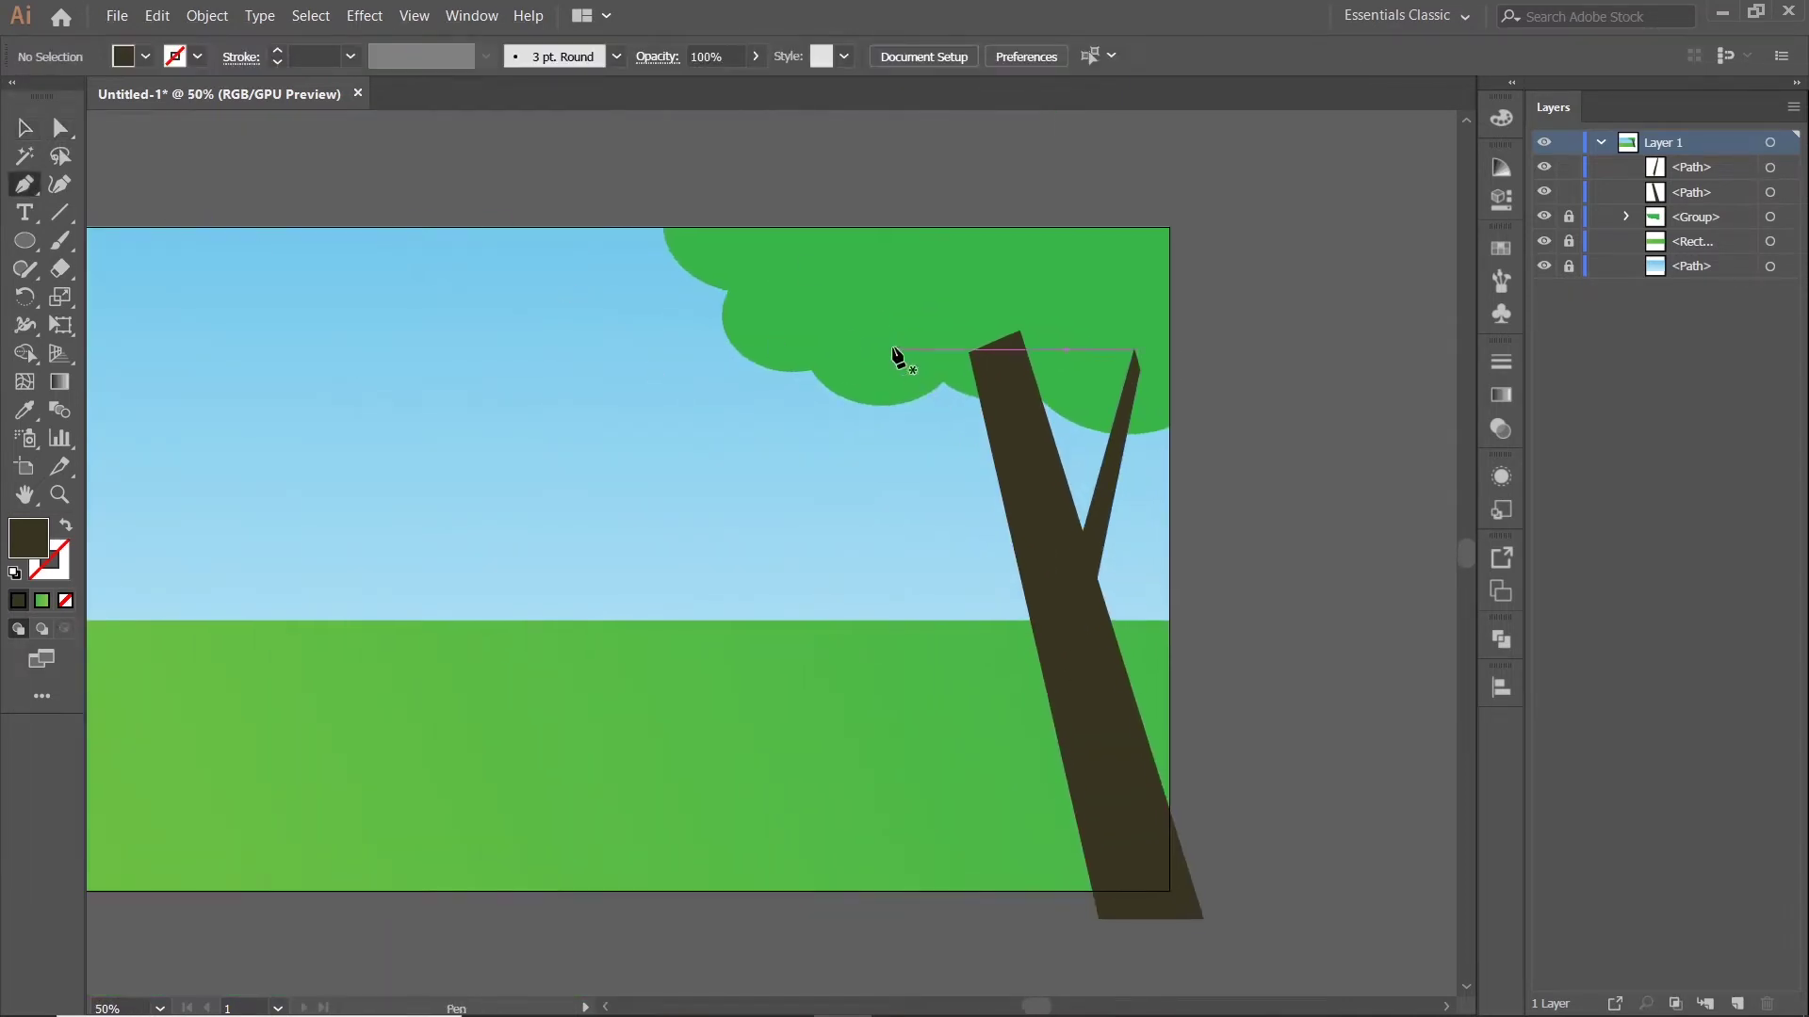
pyautogui.click(879, 360)
pyautogui.moveTo(1012, 445); pyautogui.dragTo(1013, 483)
pyautogui.click(876, 376)
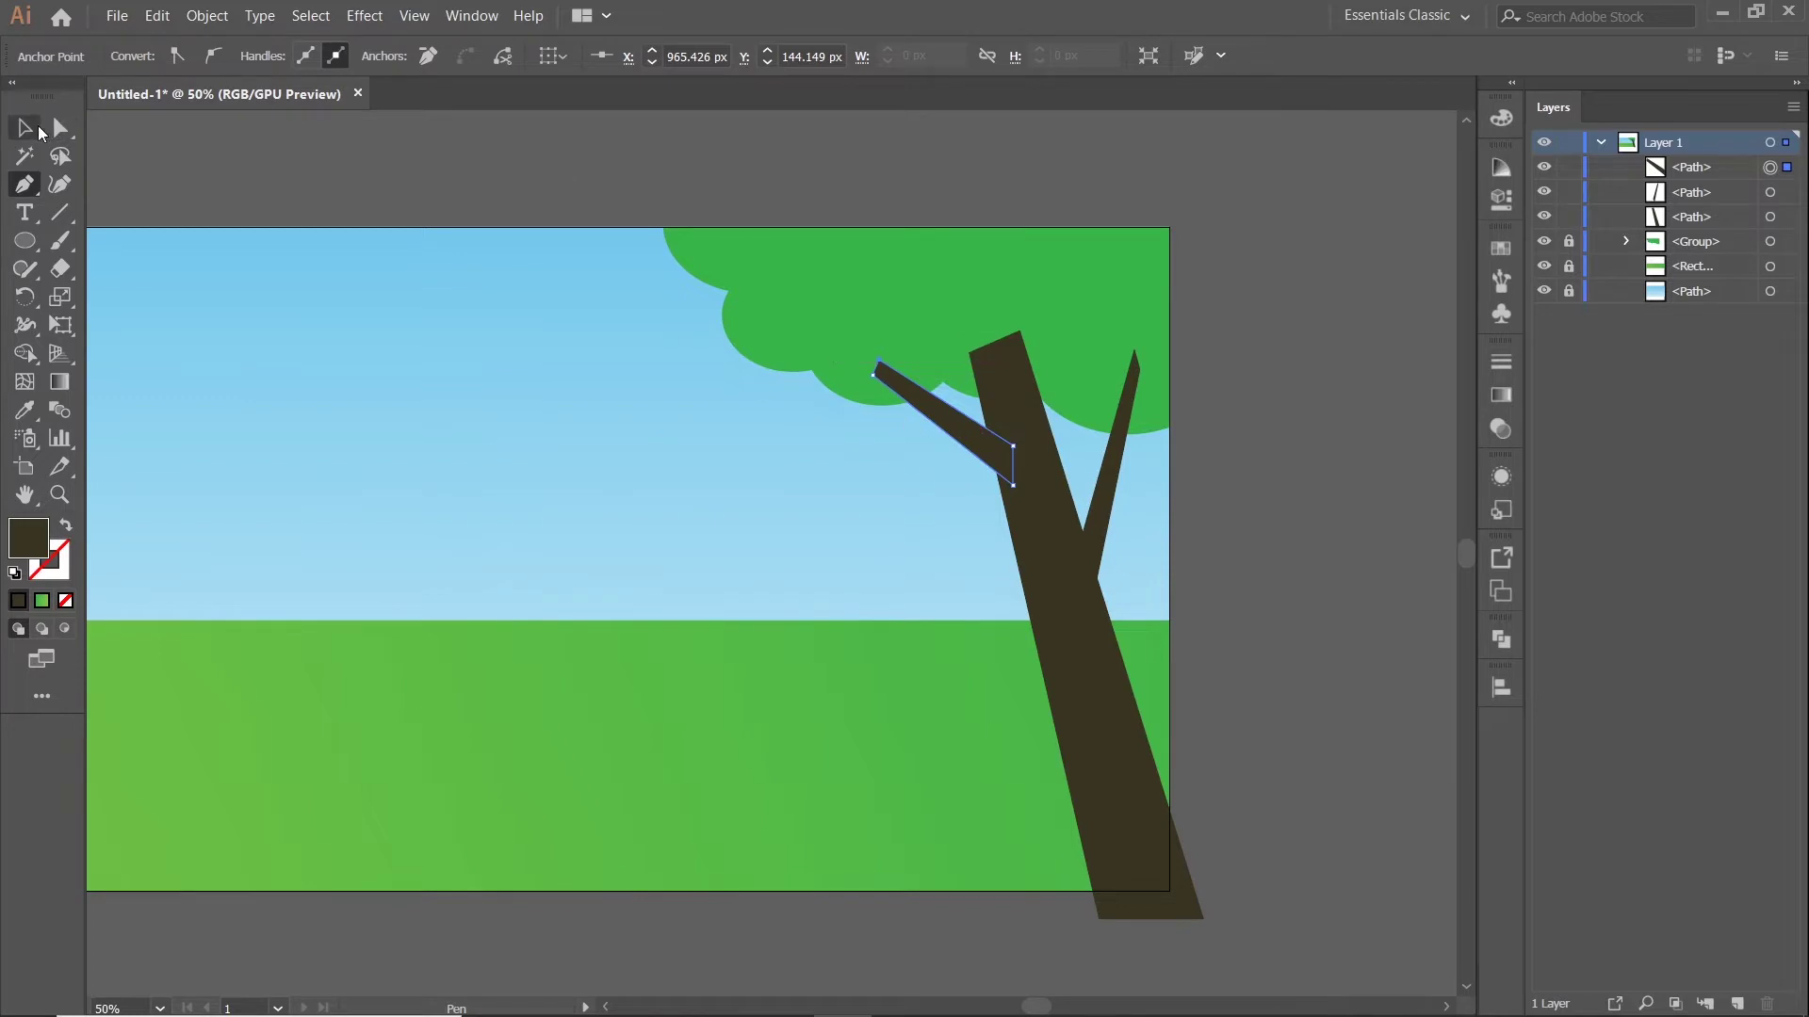
pyautogui.click(38, 130)
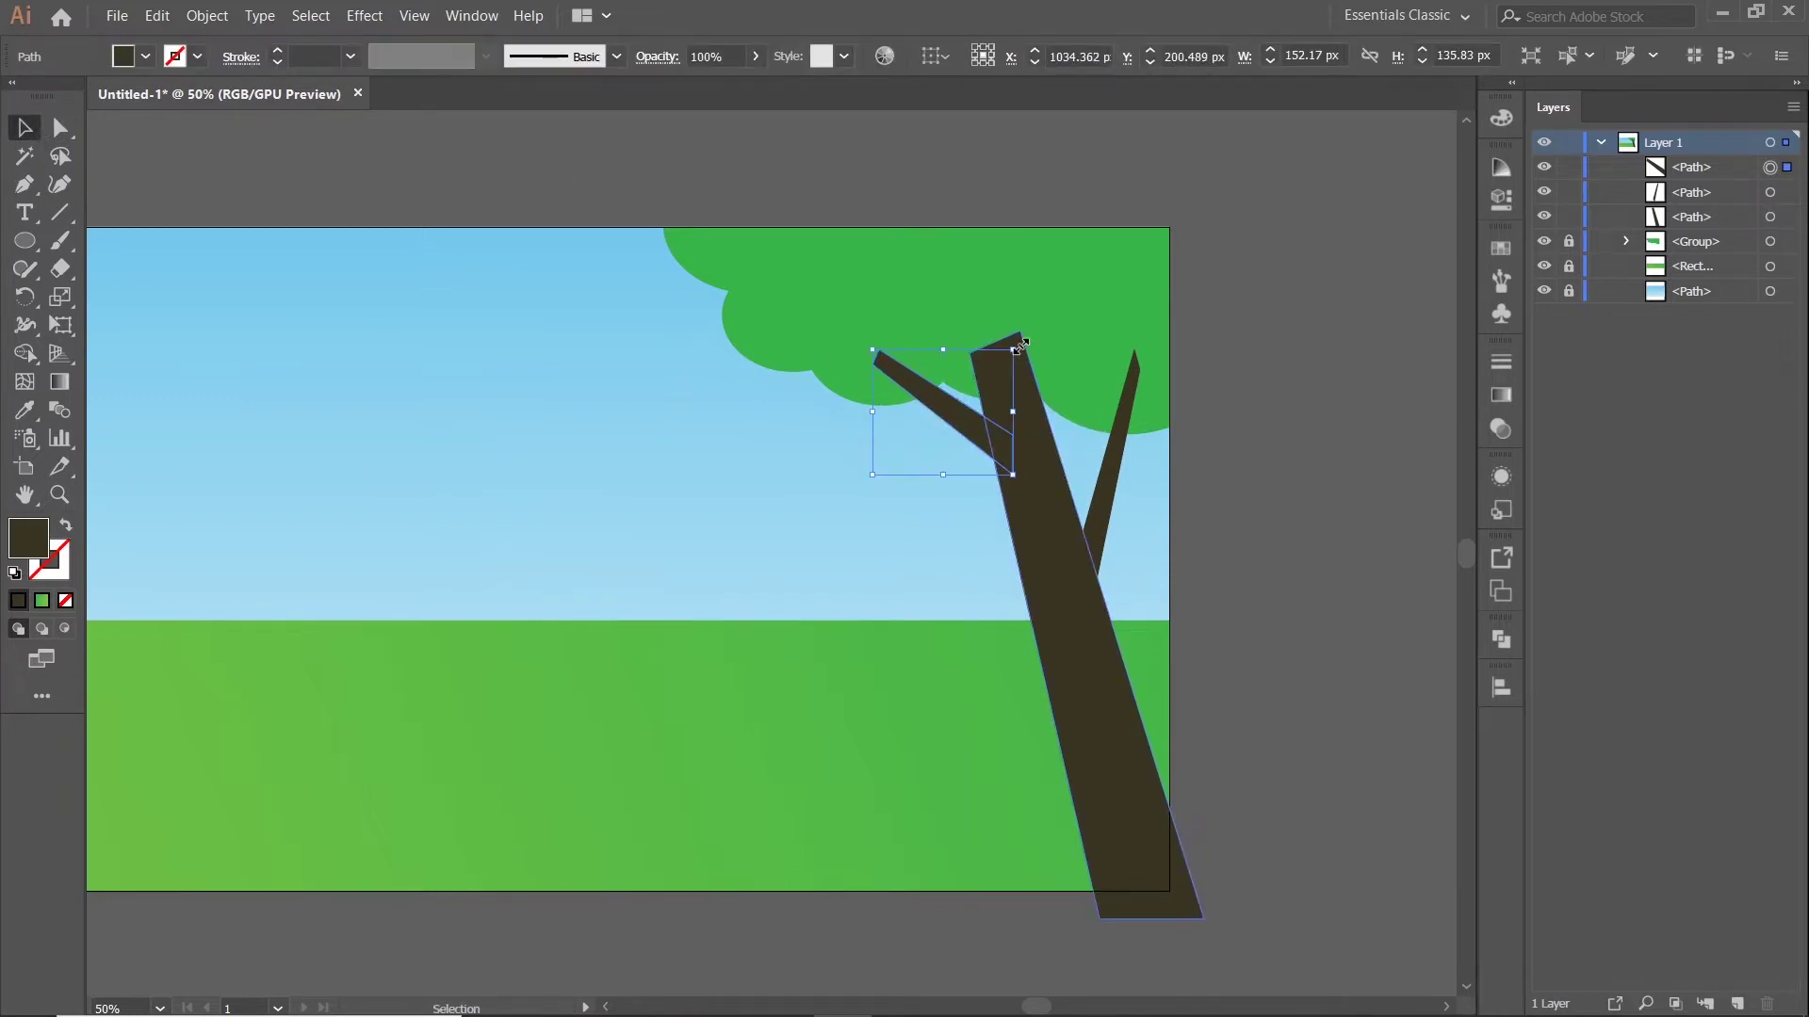
# Rotate the left branch slightly counterclockwise and move it to the right so its base sits inside the trunk
pyautogui.moveTo(1020, 344); pyautogui.dragTo(1010, 334)
pyautogui.moveTo(976, 422); pyautogui.dragTo(990, 433)
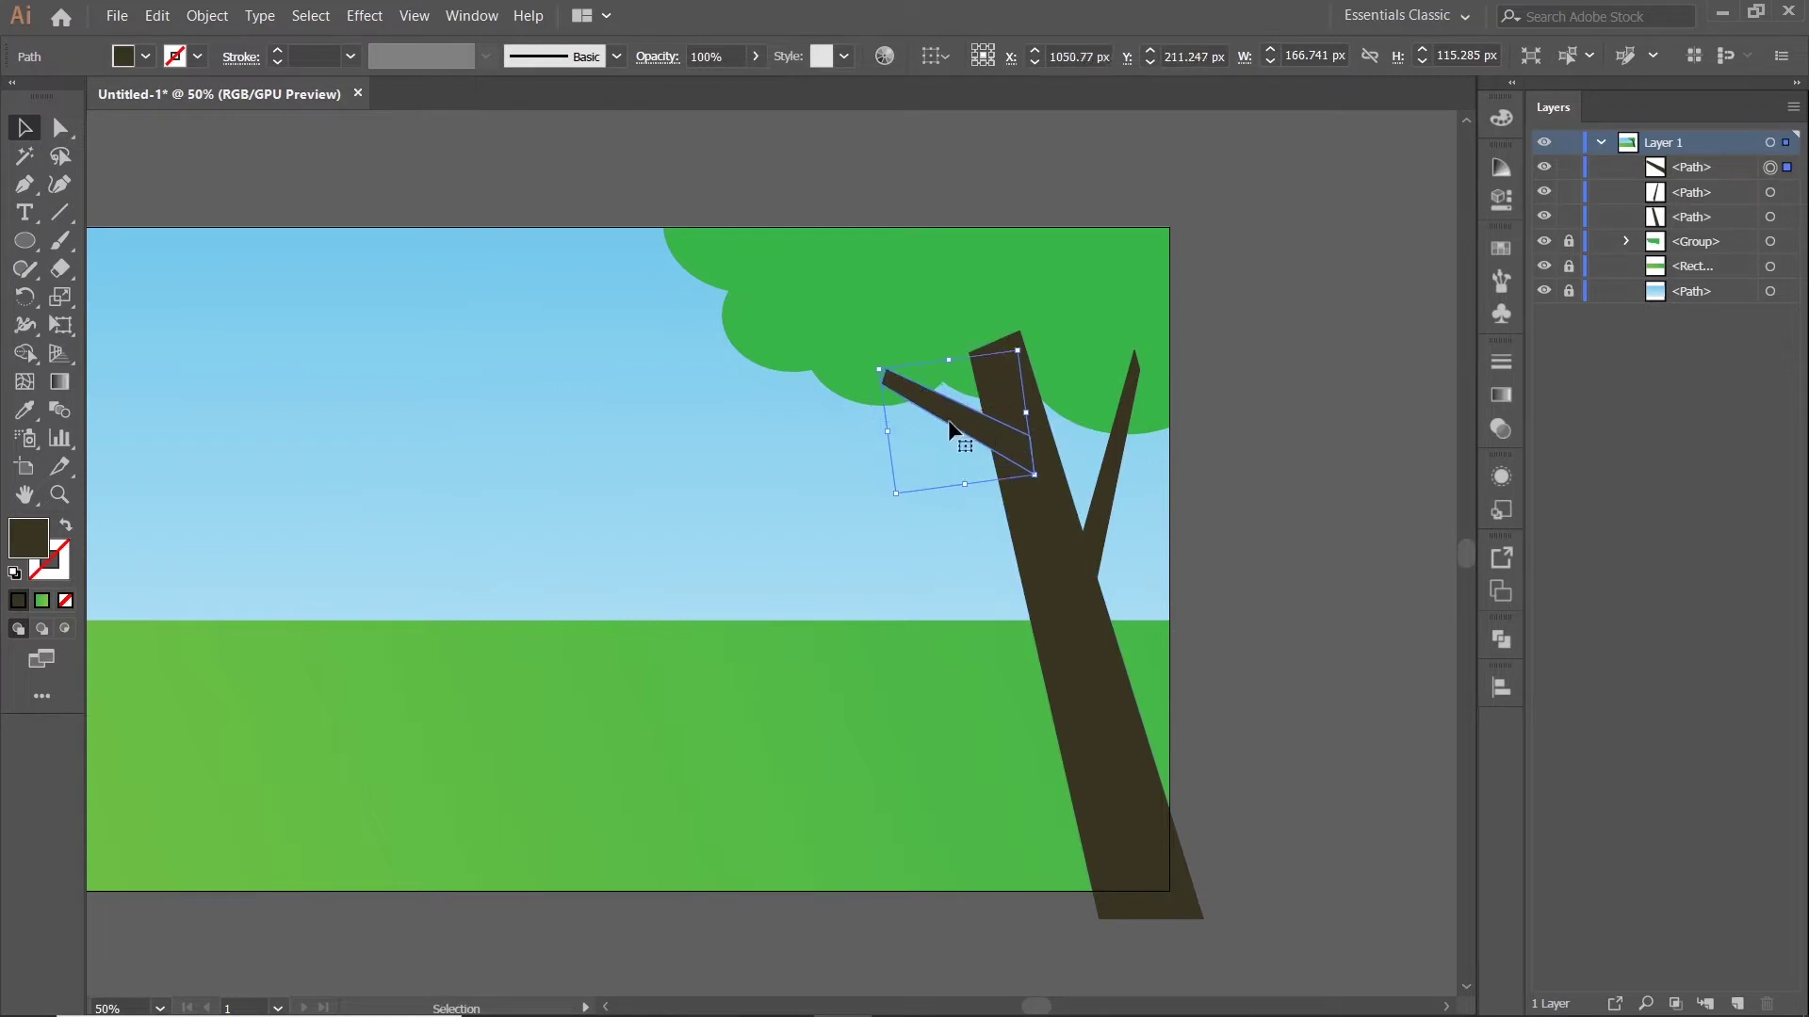
# Draw a closed forked branch with the Pen tool on the trunk's left side, below the existing left branch
pyautogui.click(25, 190)
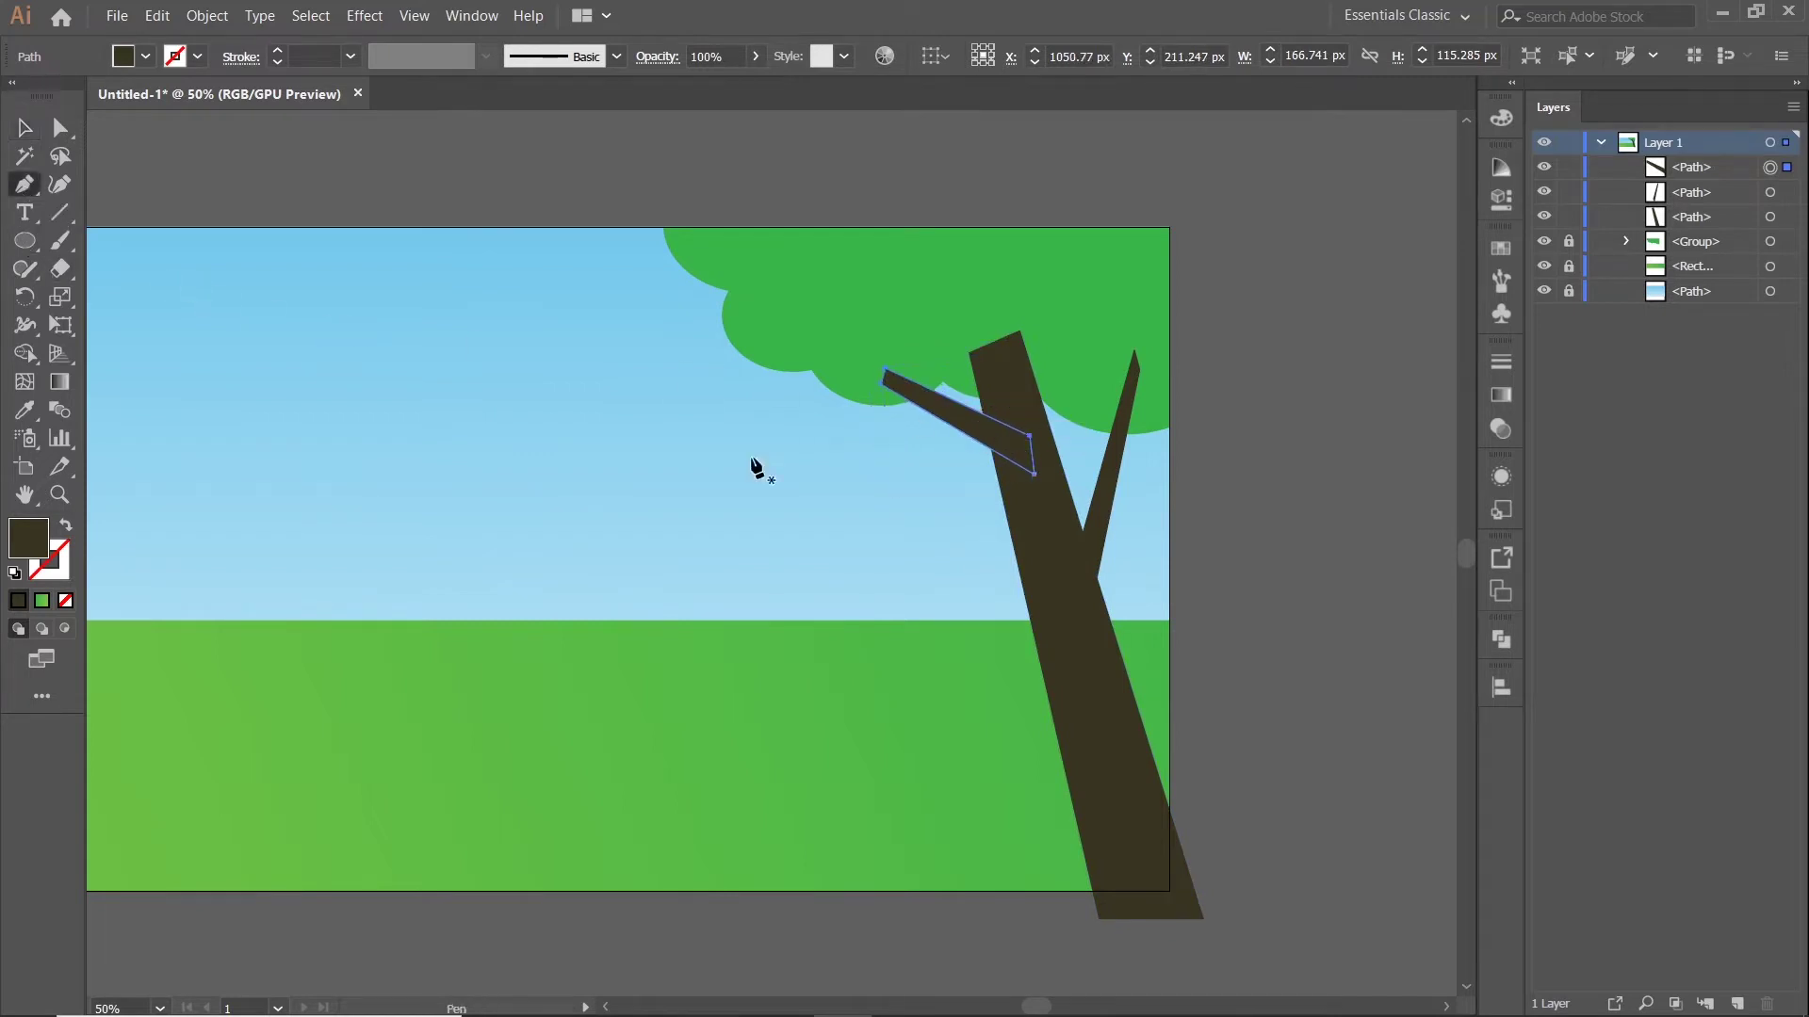
pyautogui.click(1020, 512)
pyautogui.hotkey('ctrl', 'z')
pyautogui.click(1035, 554)
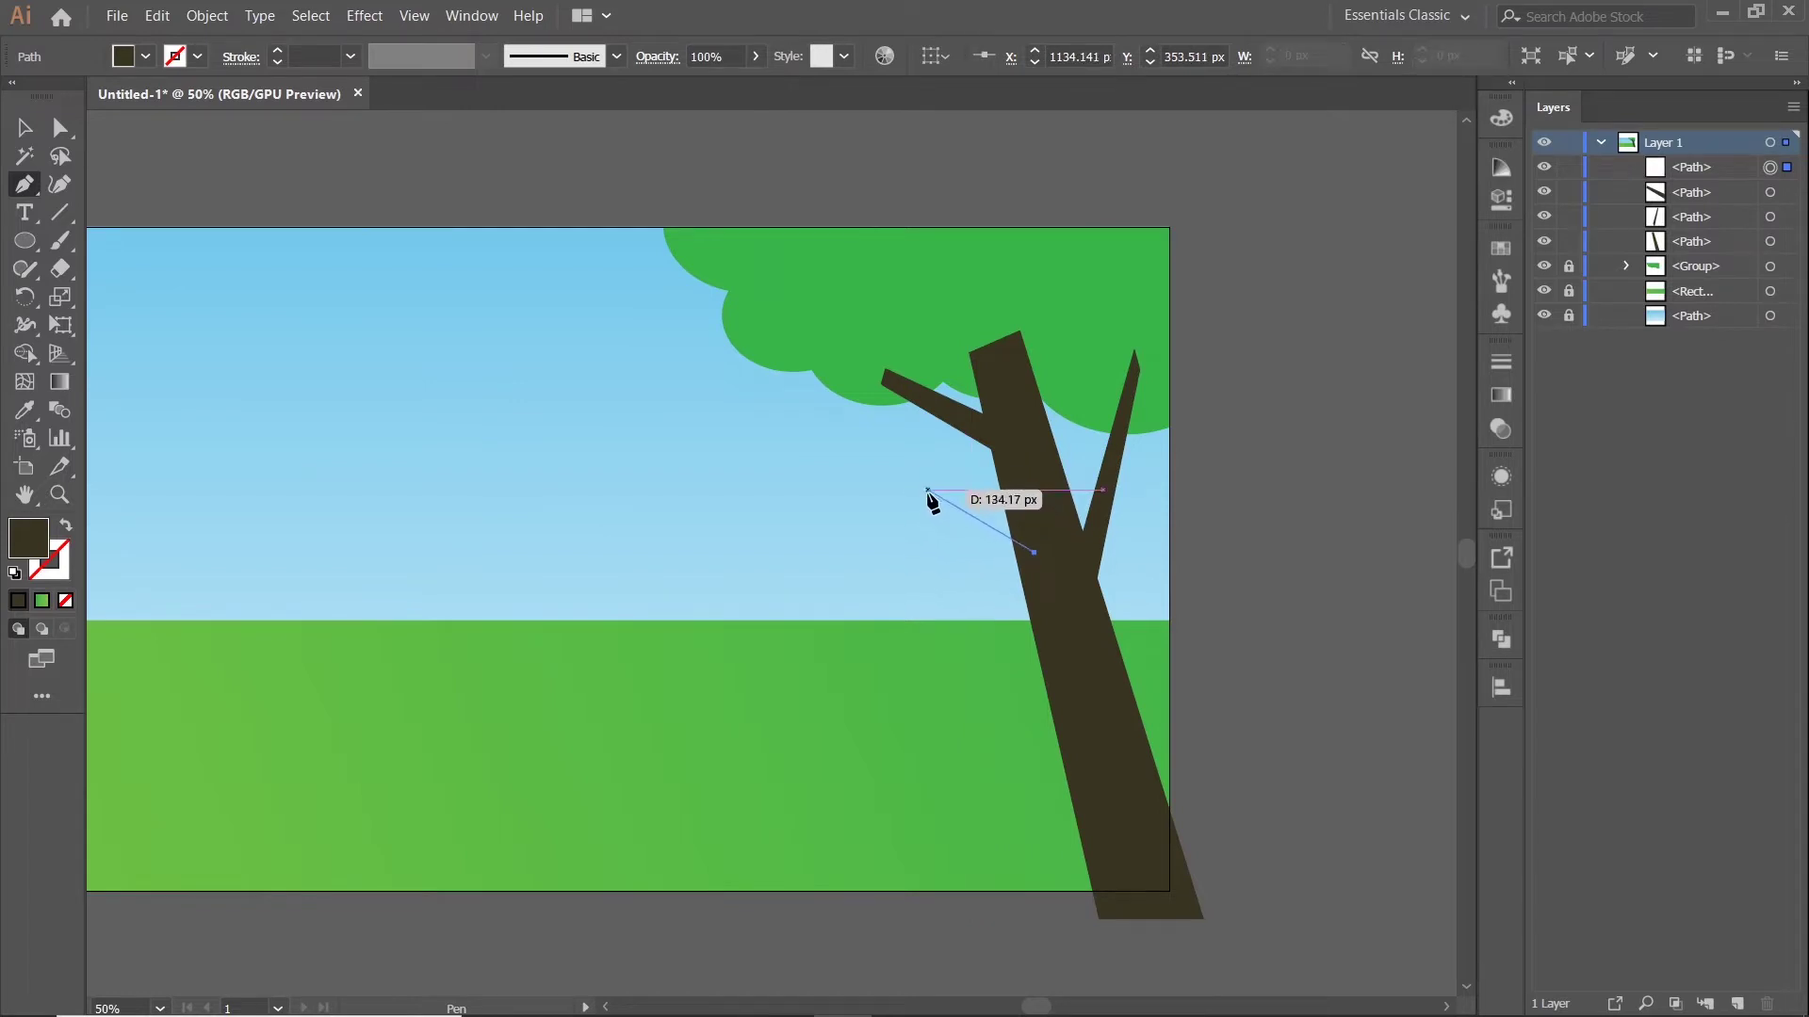
pyautogui.click(927, 489)
pyautogui.click(894, 453)
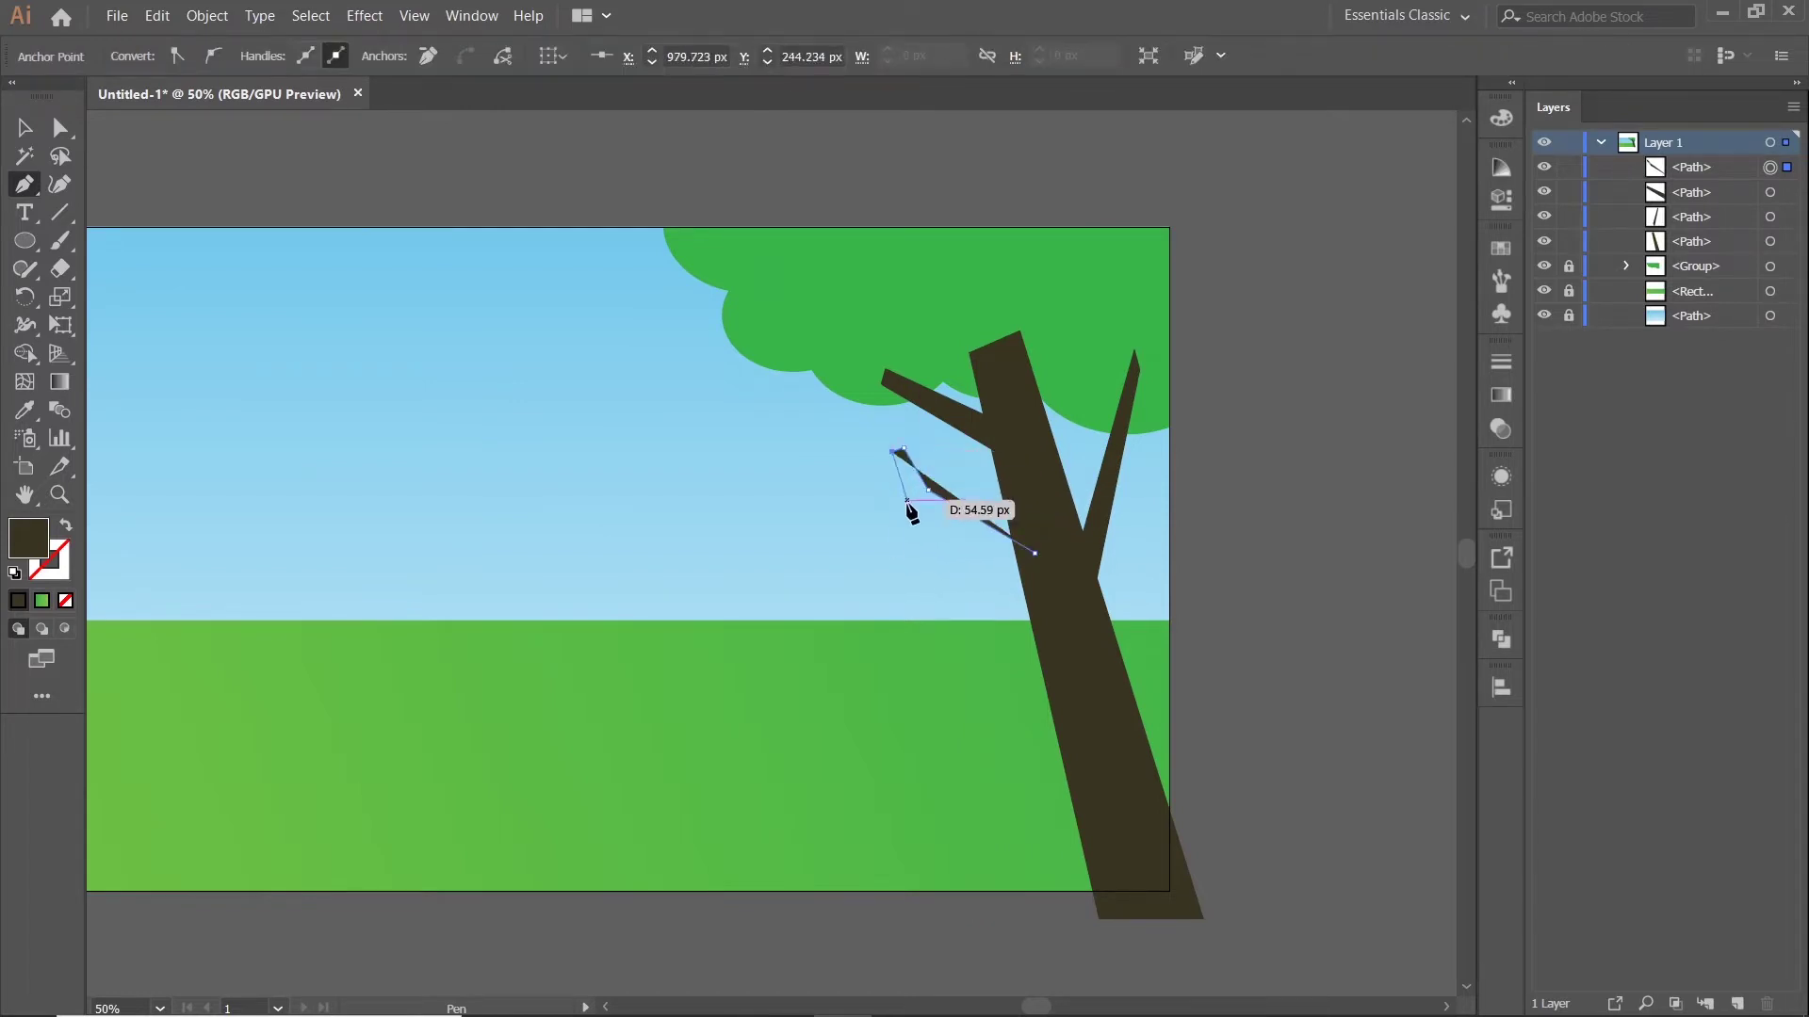
pyautogui.click(916, 507)
pyautogui.click(892, 511)
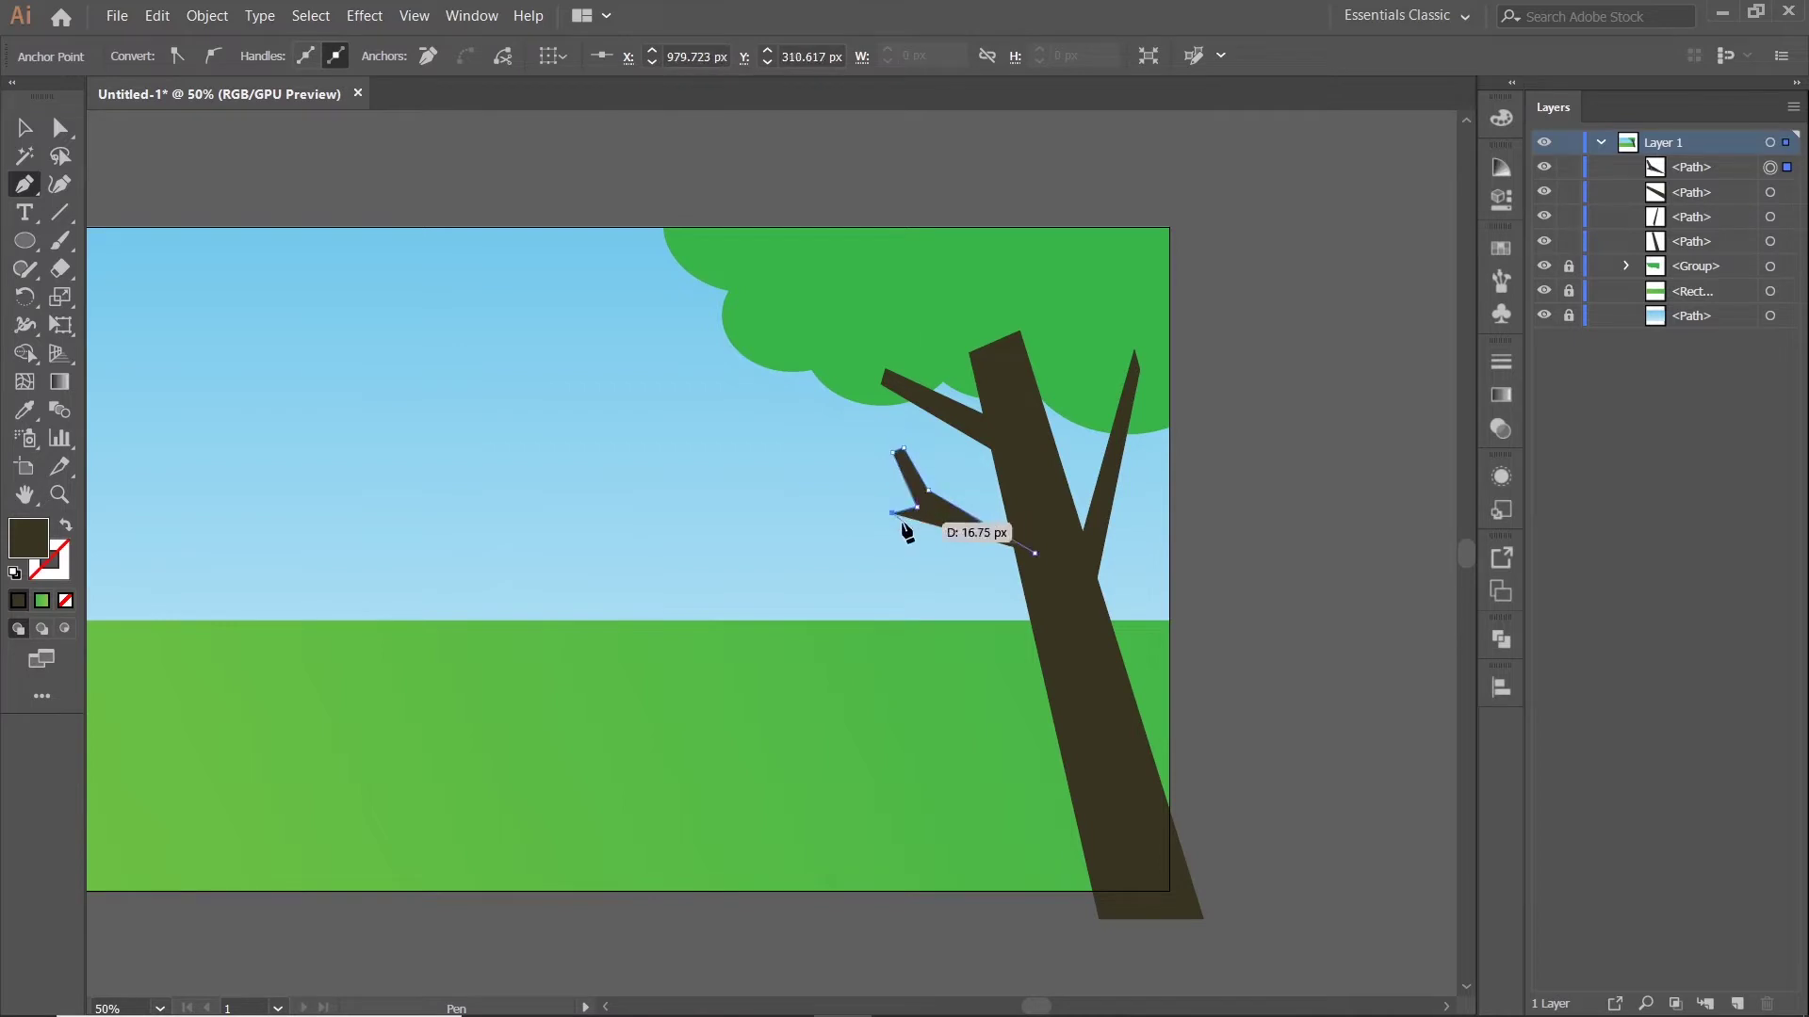
pyautogui.click(936, 519)
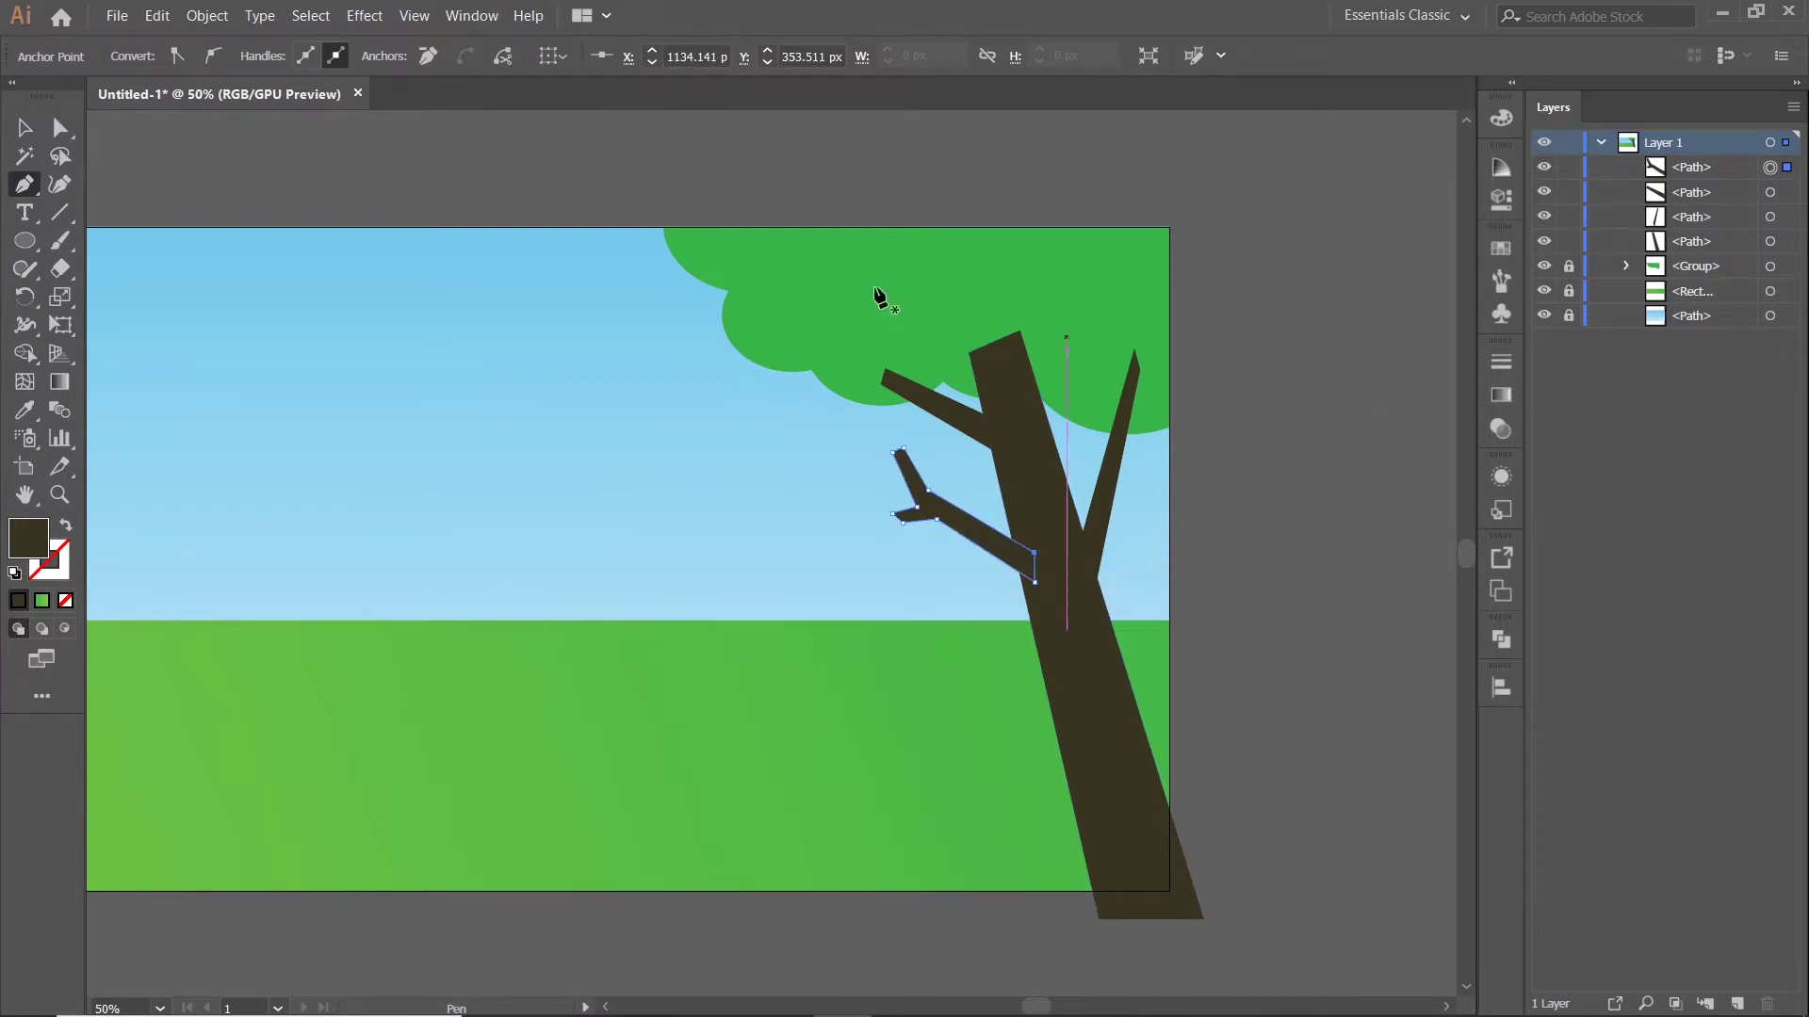
# Group the trunk with its three branches and unite them into one shape with Pathfinder
pyautogui.click(27, 129)
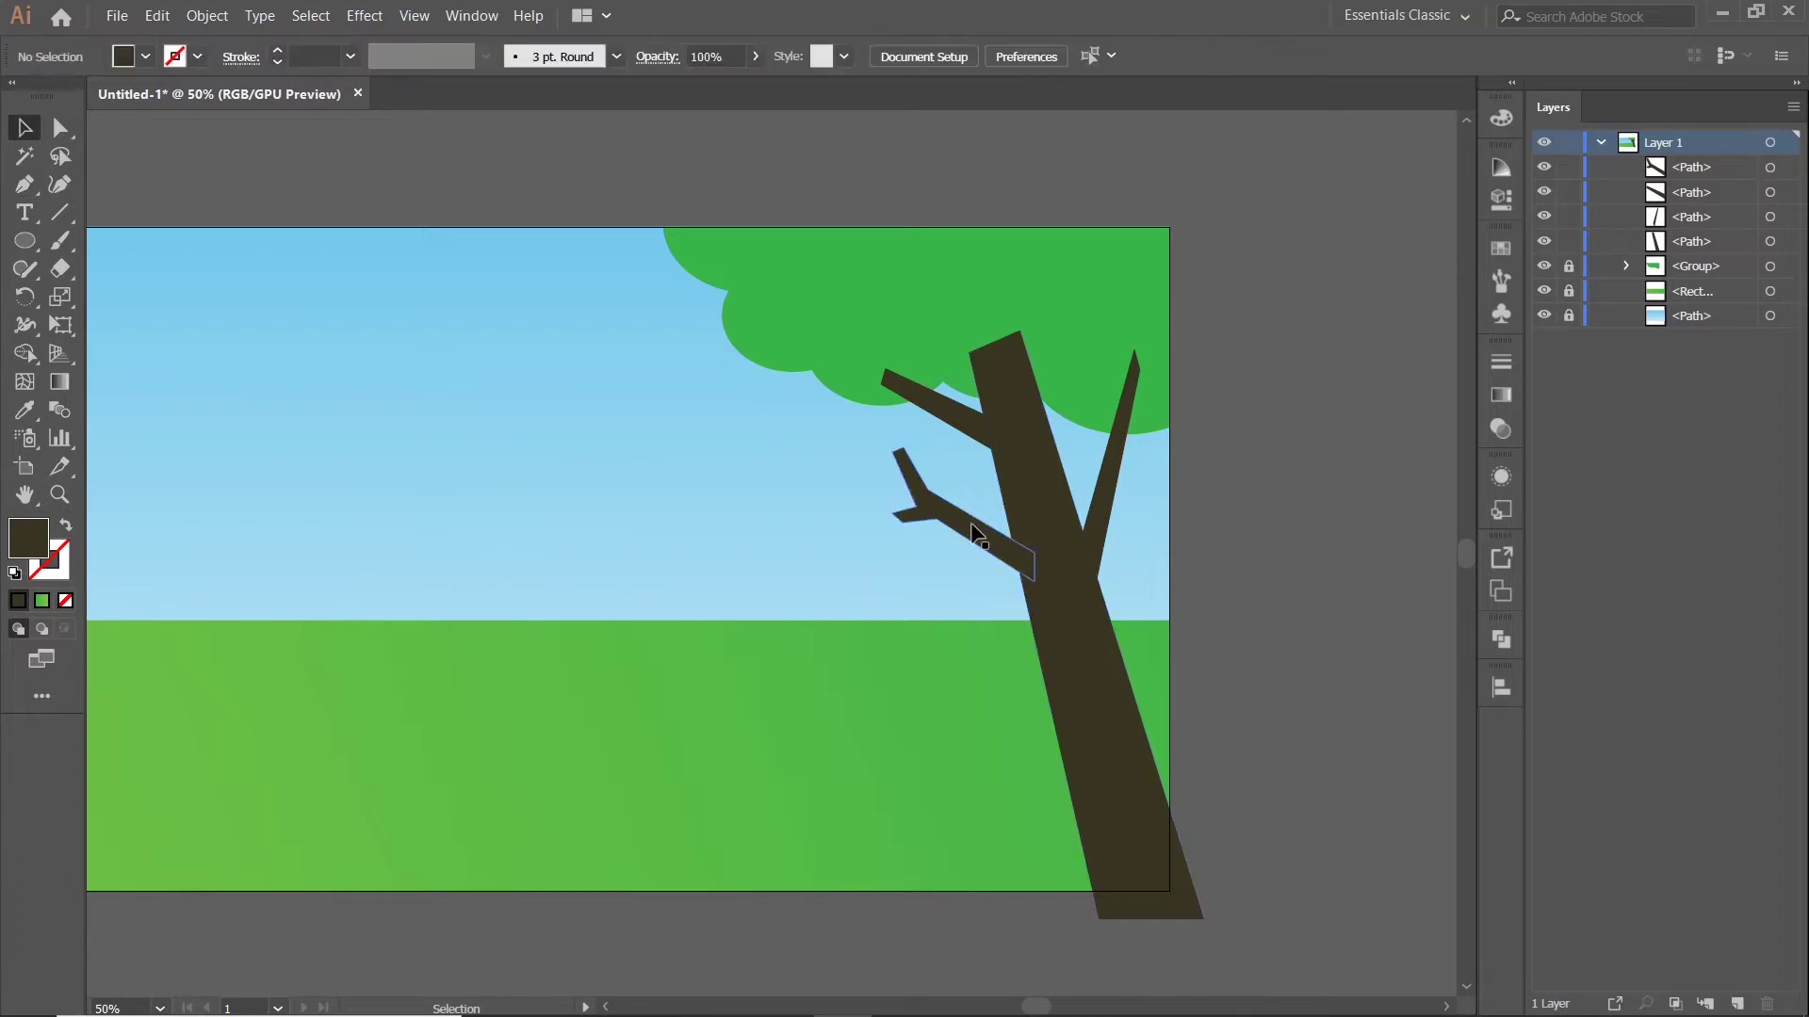
pyautogui.keyDown('shift'); pyautogui.click(971, 426); pyautogui.keyUp('shift')
pyautogui.rightClick(1115, 517)
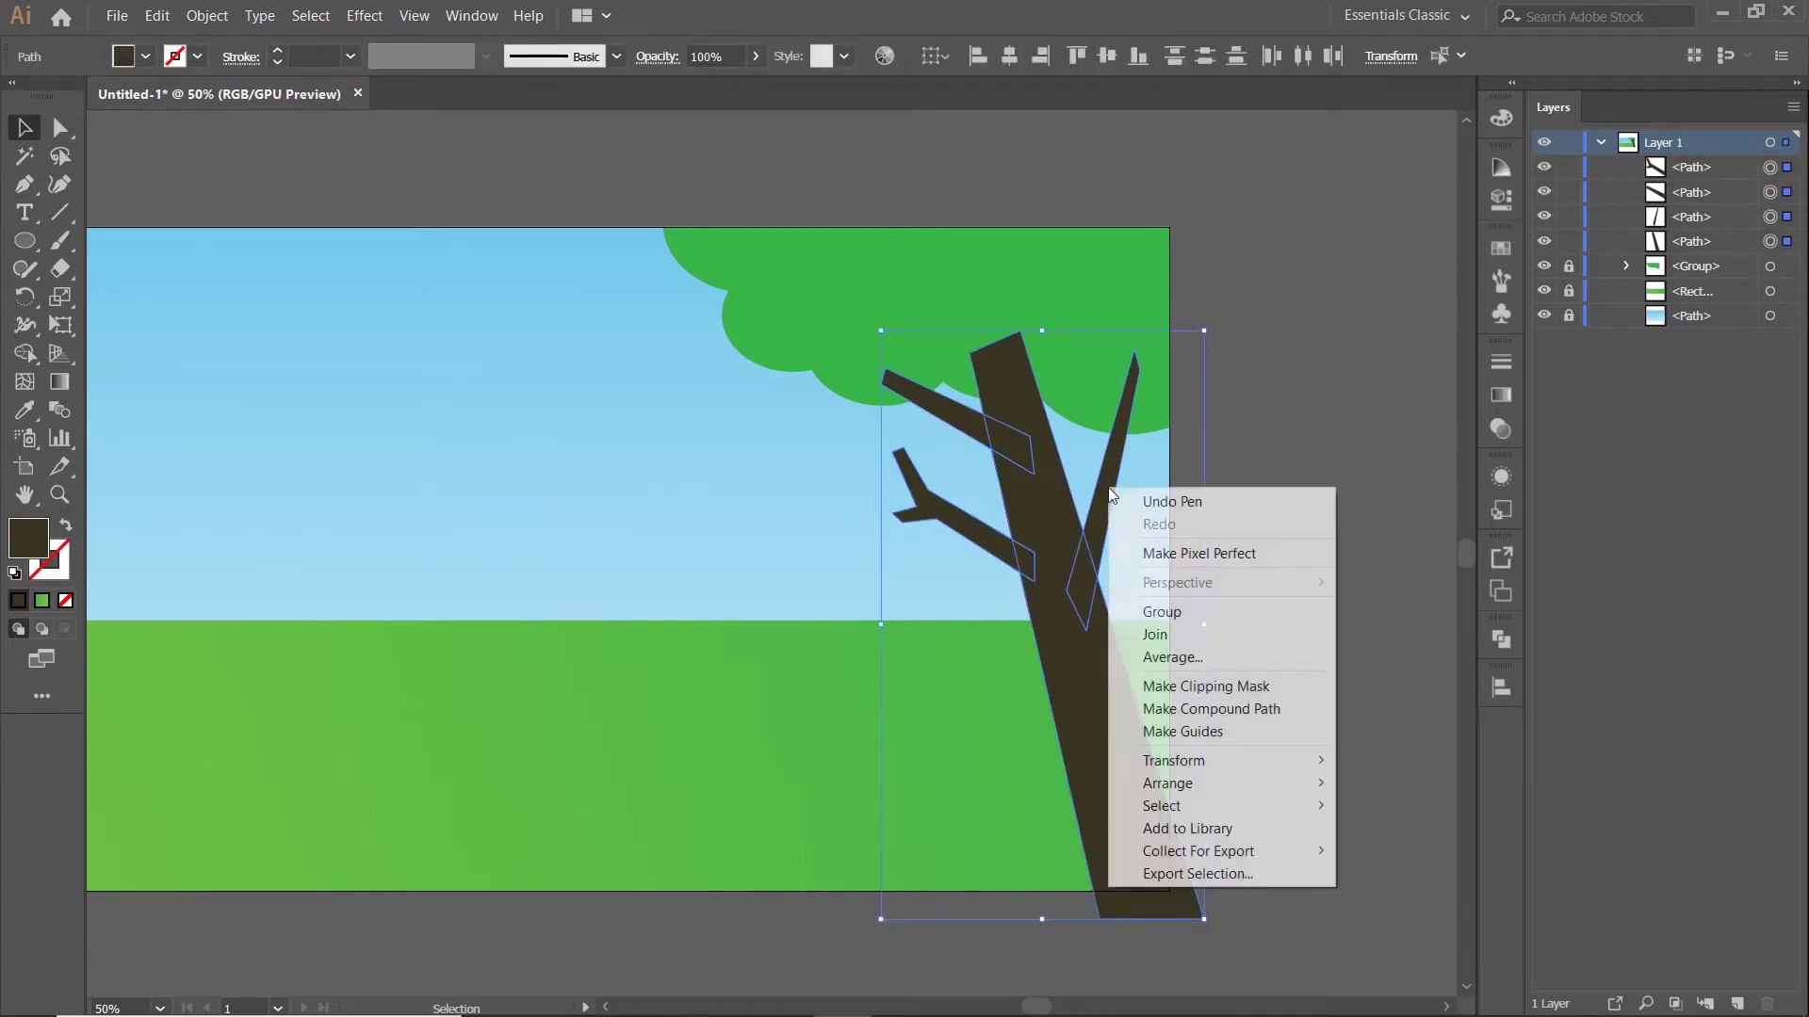
pyautogui.click(1385, 609)
pyautogui.click(1501, 639)
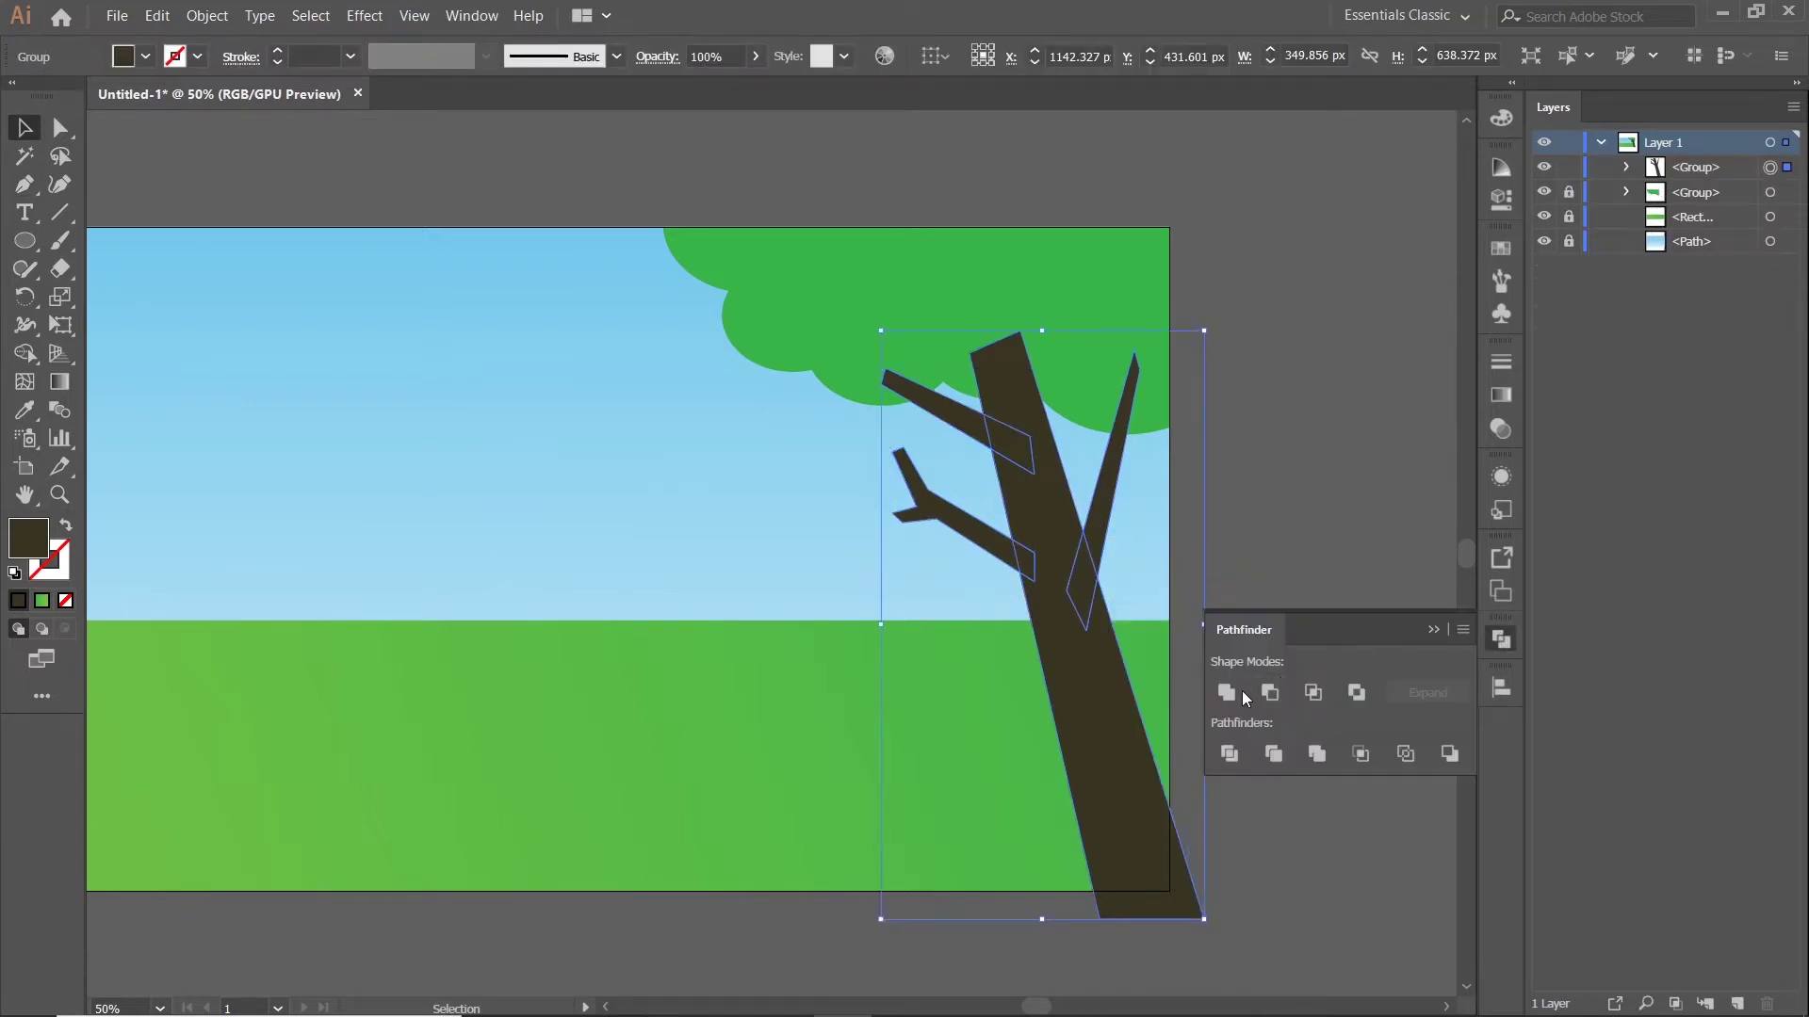
pyautogui.click(1234, 692)
# Move the merged trunk shape beneath the foliage group in the stacking order and deselect it
pyautogui.click(1631, 268)
pyautogui.moveTo(1717, 166); pyautogui.dragTo(1691, 205)
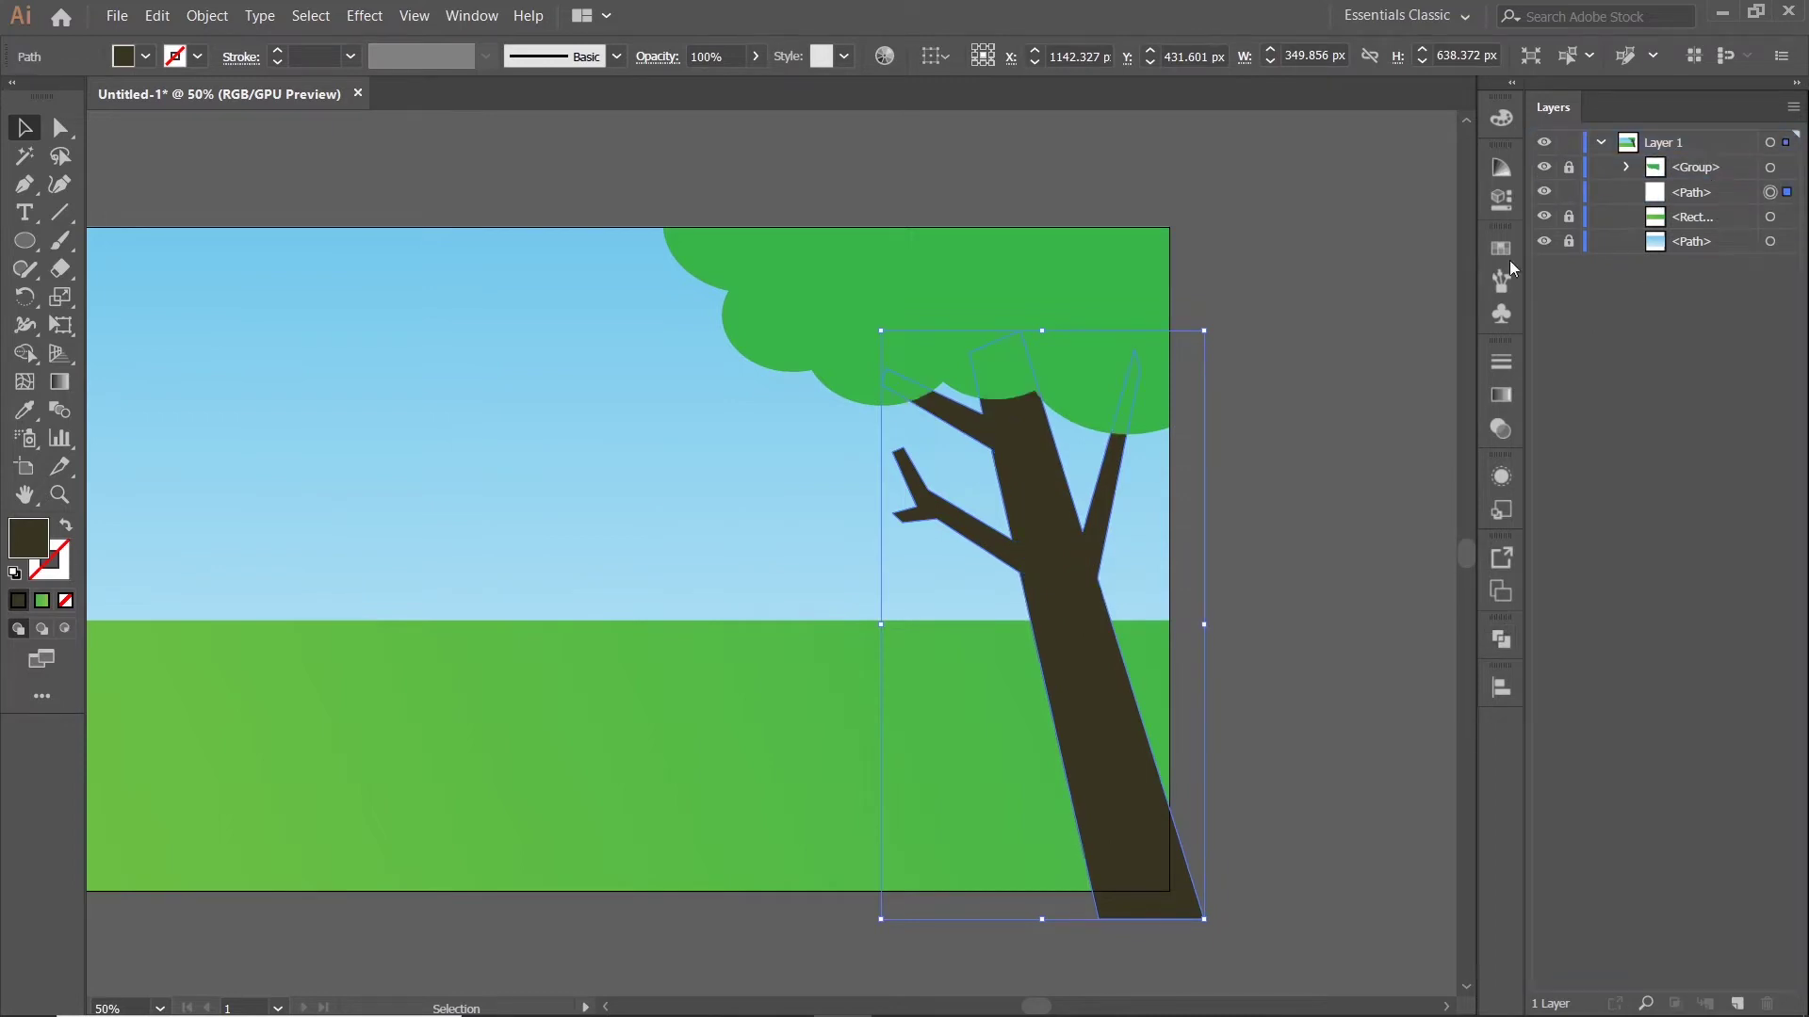
pyautogui.click(1330, 309)
# Trim the trunk's overhang outside the artboard with Shape Builder against the sky background, and relock the sky
pyautogui.scroll(-2, 1332, 316)
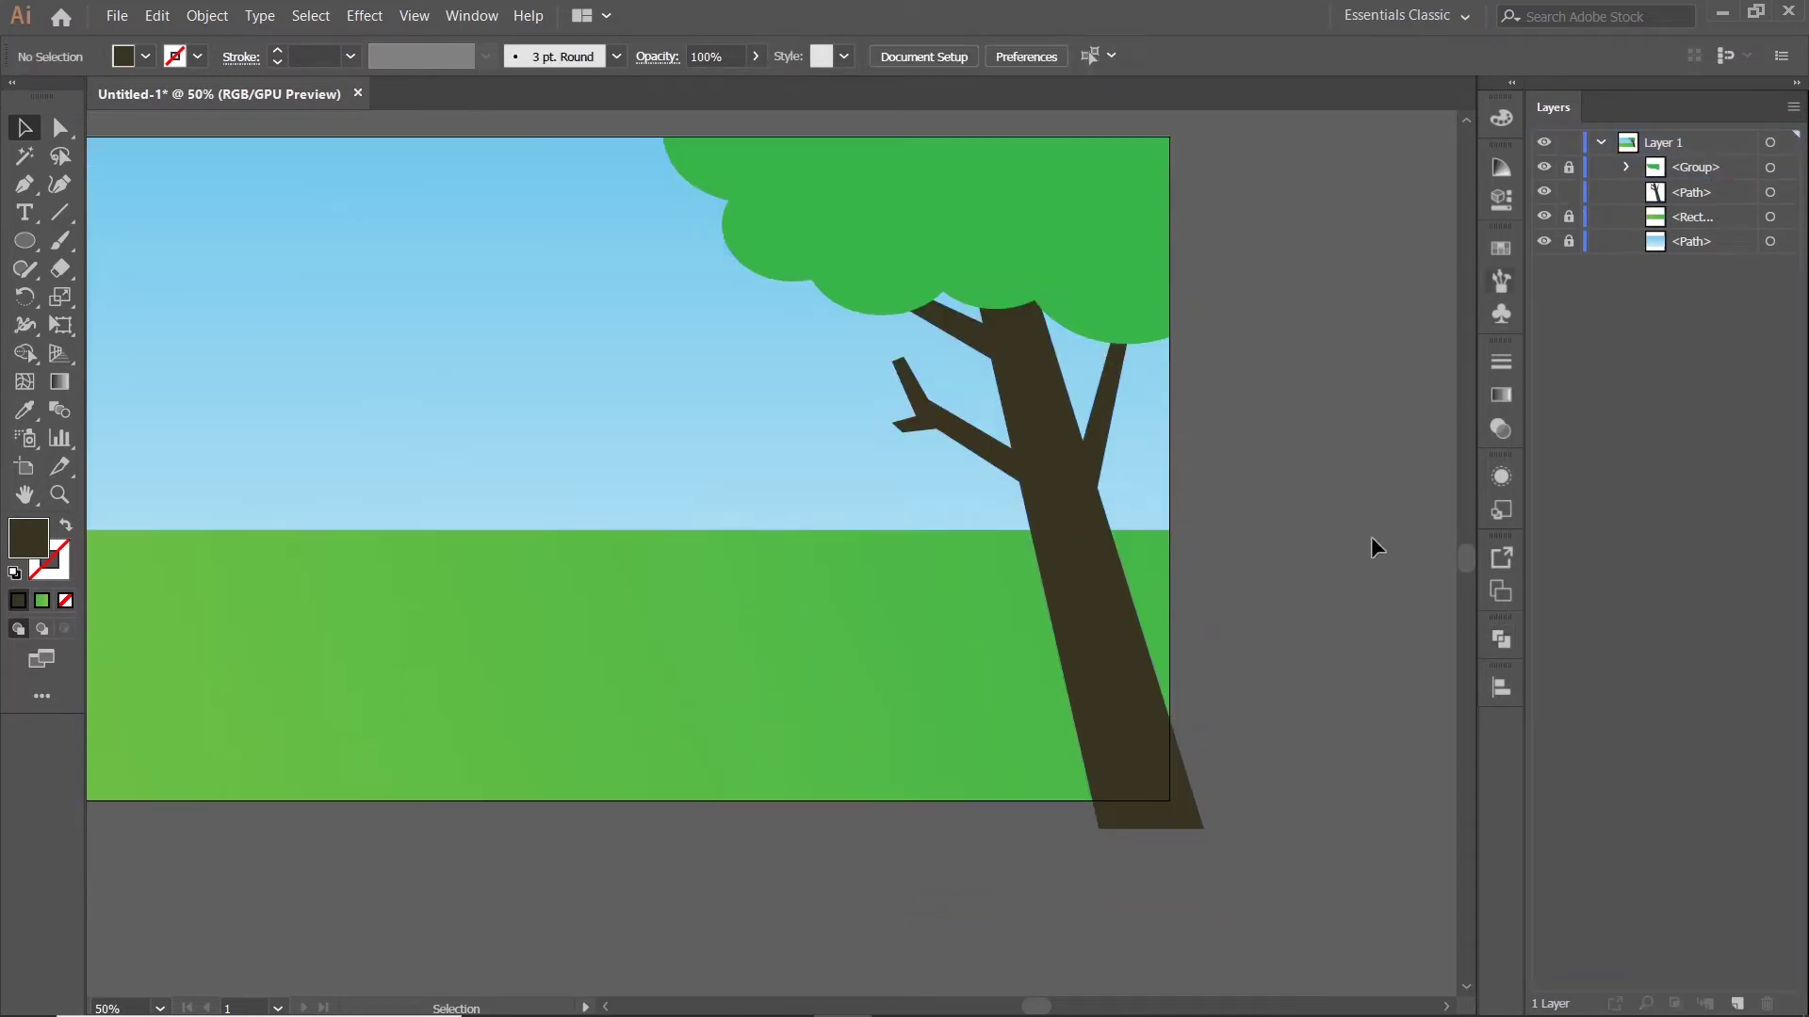
pyautogui.moveTo(1258, 545); pyautogui.dragTo(1083, 859)
pyautogui.hotkey('shift', 'm')
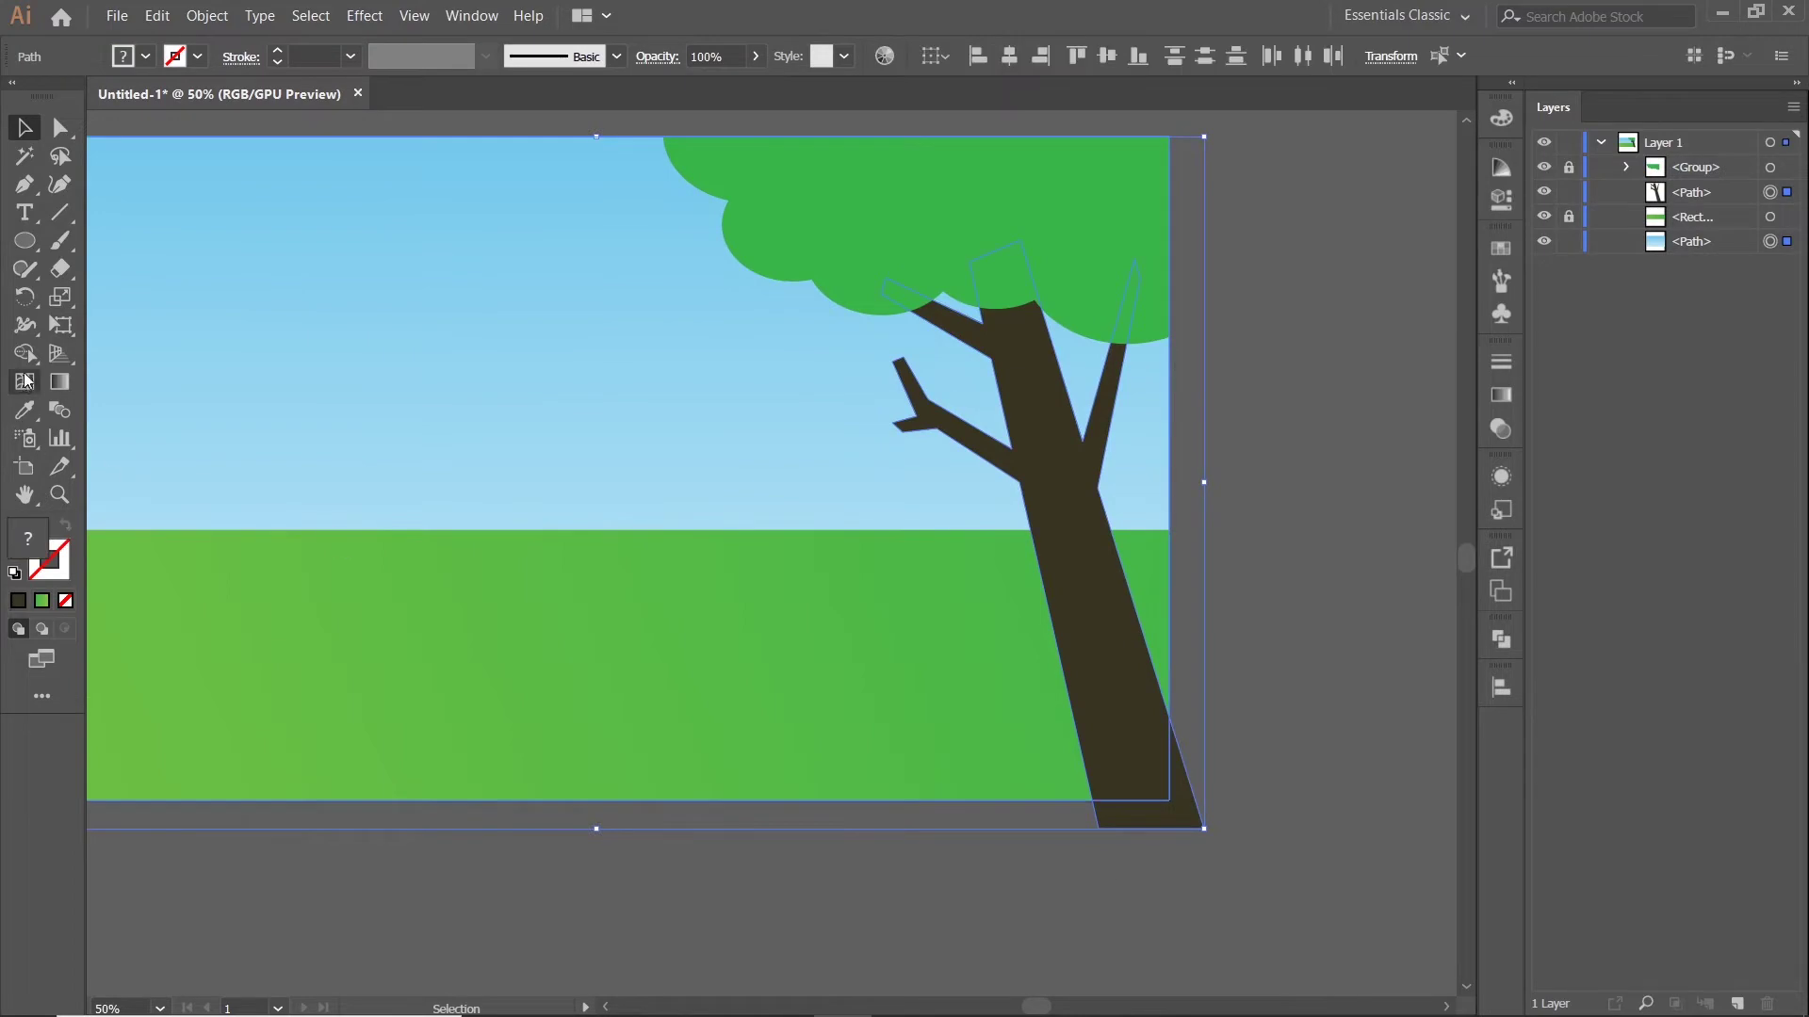
pyautogui.scroll(3, 1253, 817)
pyautogui.keyDown('alt'); pyautogui.click(1059, 807); pyautogui.keyUp('alt')
pyautogui.scroll(-3, 1057, 805)
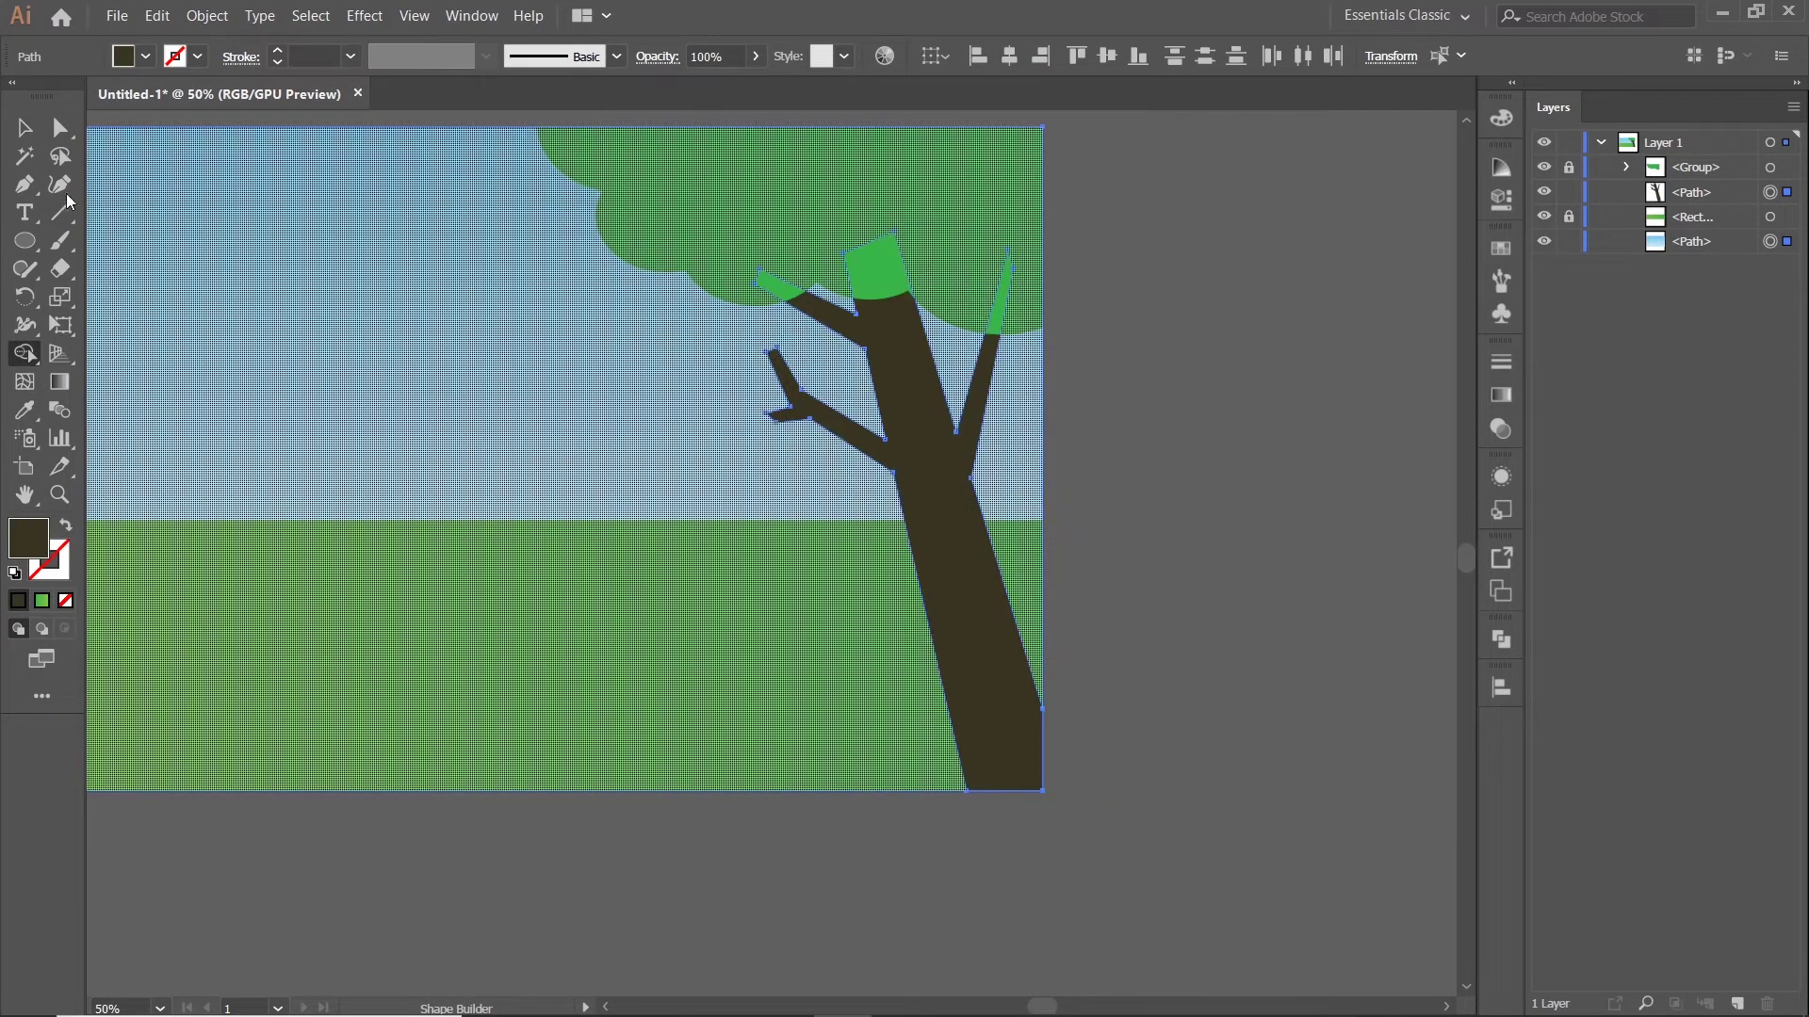
pyautogui.click(25, 129)
pyautogui.click(1245, 253)
pyautogui.click(1568, 242)
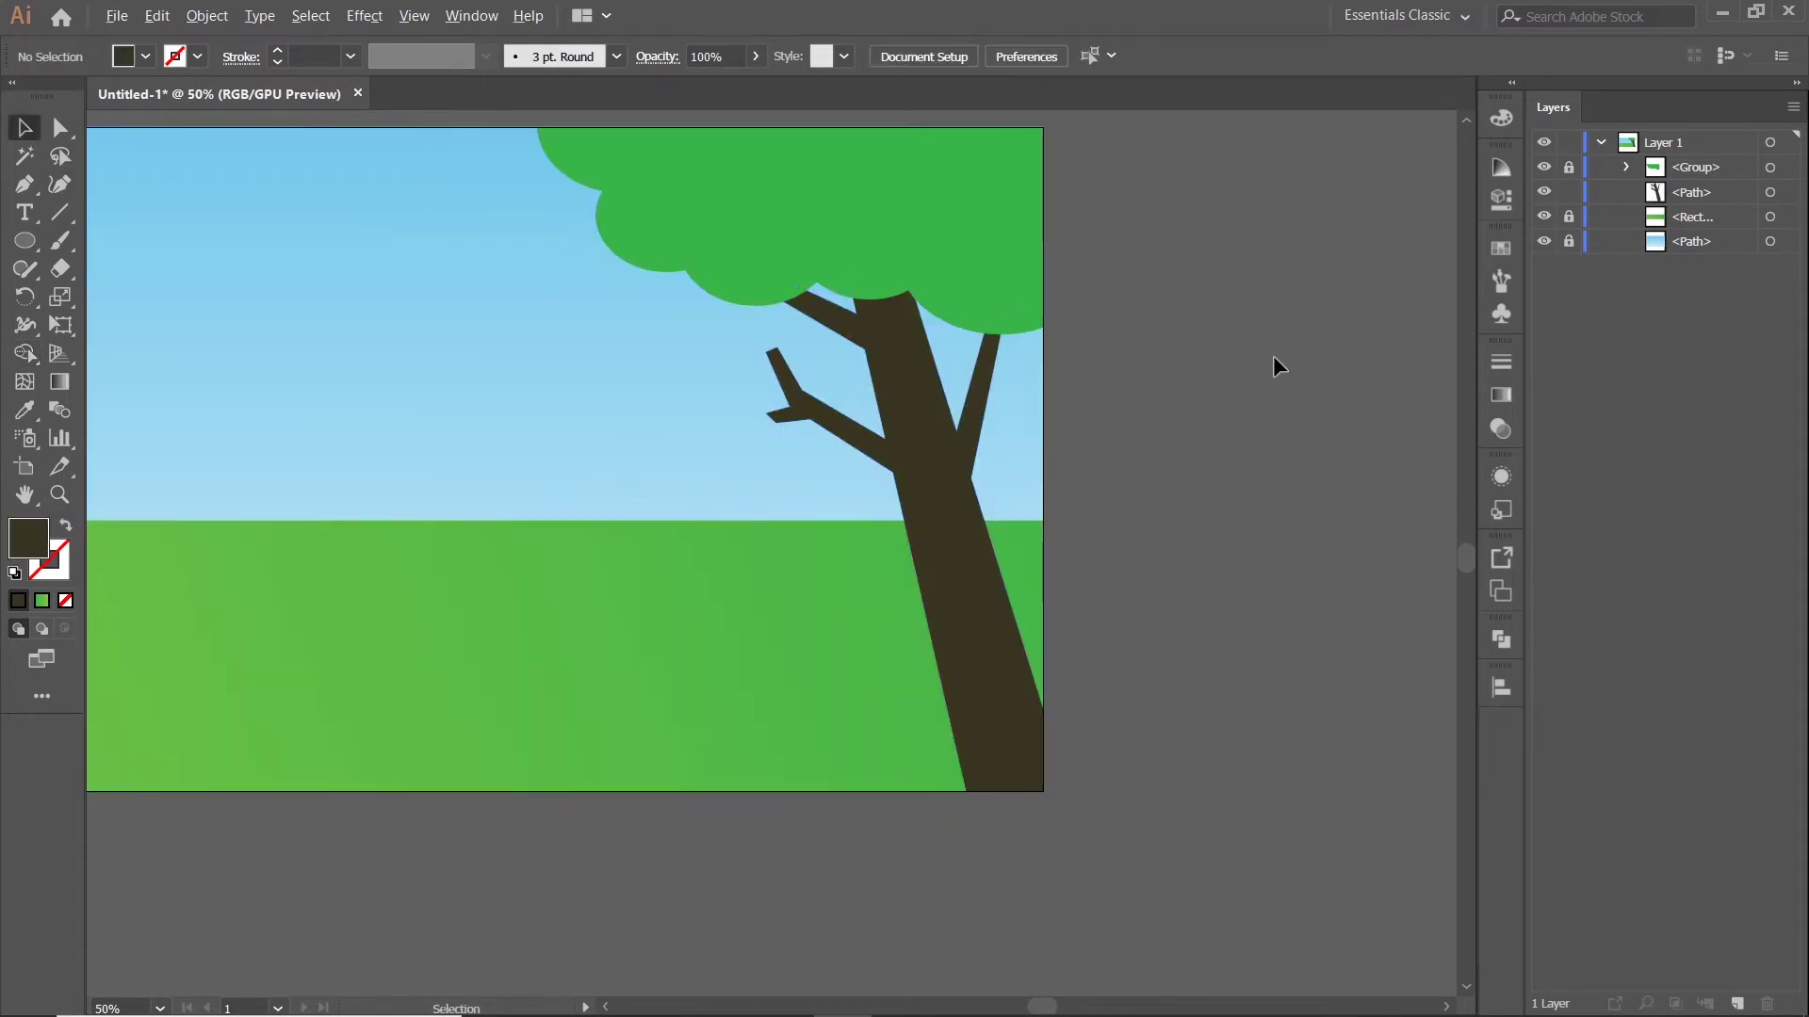
# Change the foliage group's fill to a darker green, RGB 0, 168, 69, and lock the foliage and the trunk
pyautogui.scroll(-2, 1273, 354)
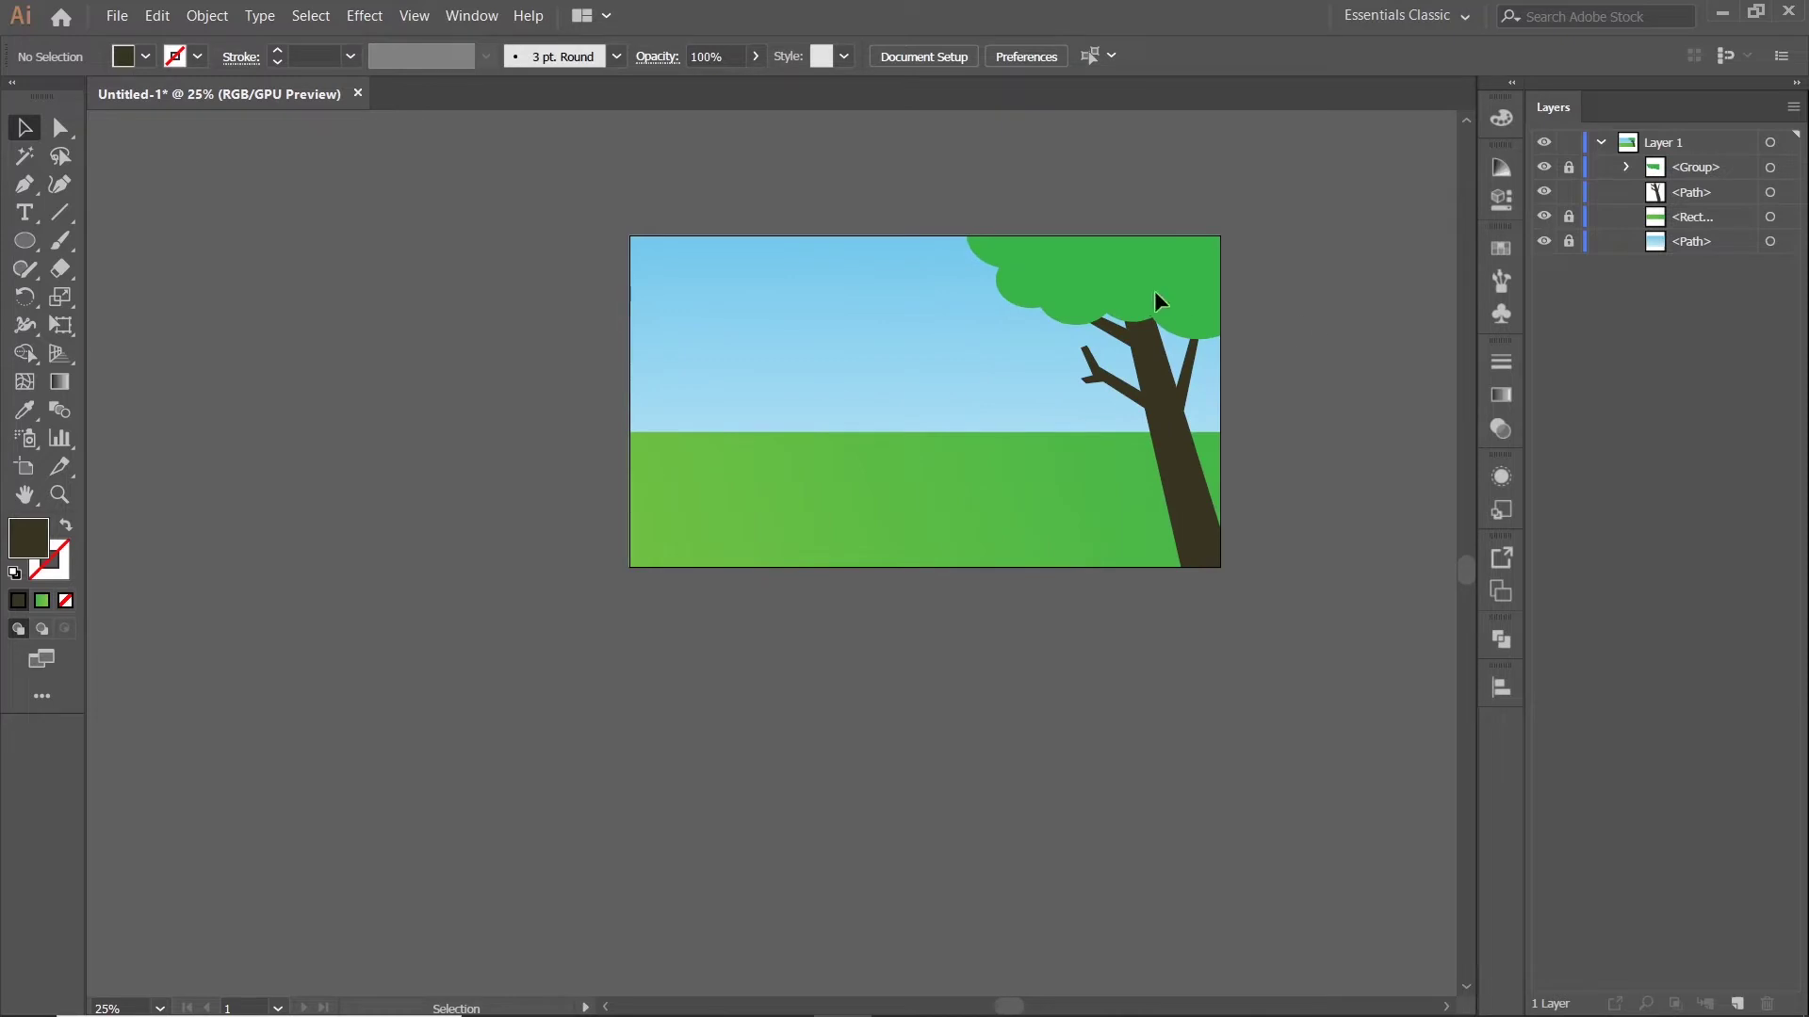
pyautogui.moveTo(1383, 227); pyautogui.dragTo(1215, 270)
pyautogui.click(976, 302)
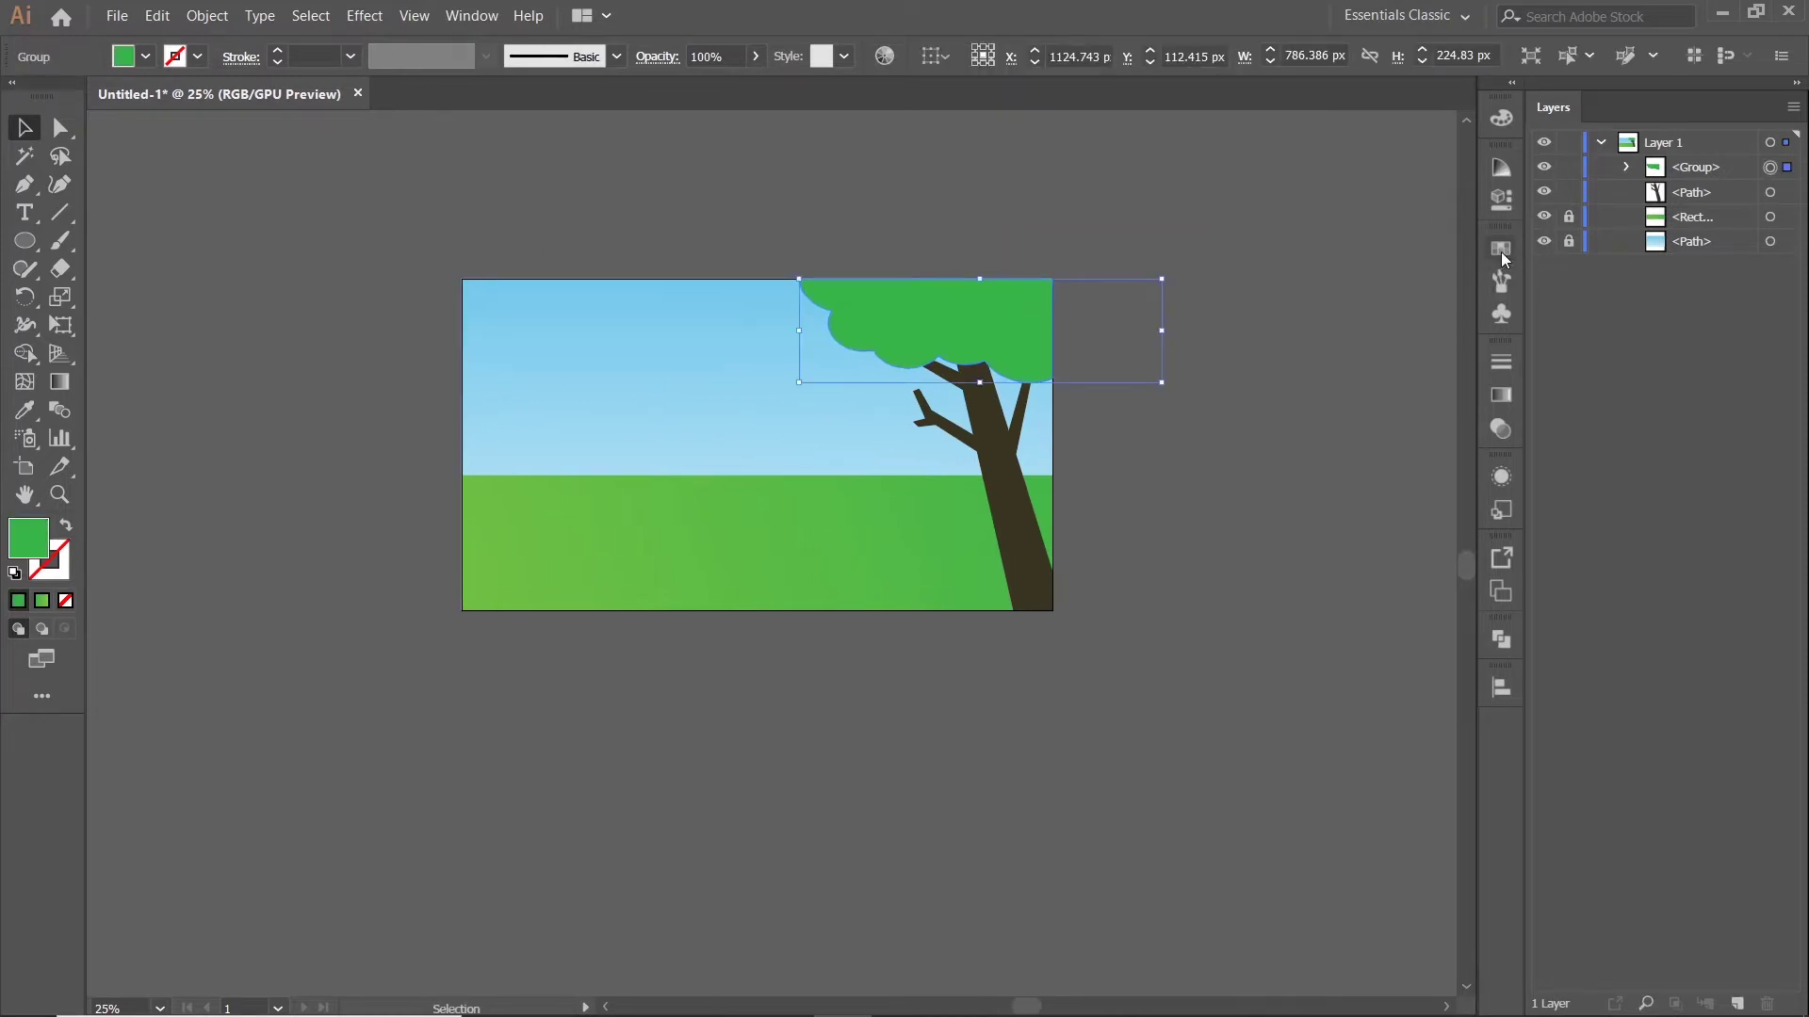
pyautogui.click(1501, 249)
pyautogui.click(1389, 389)
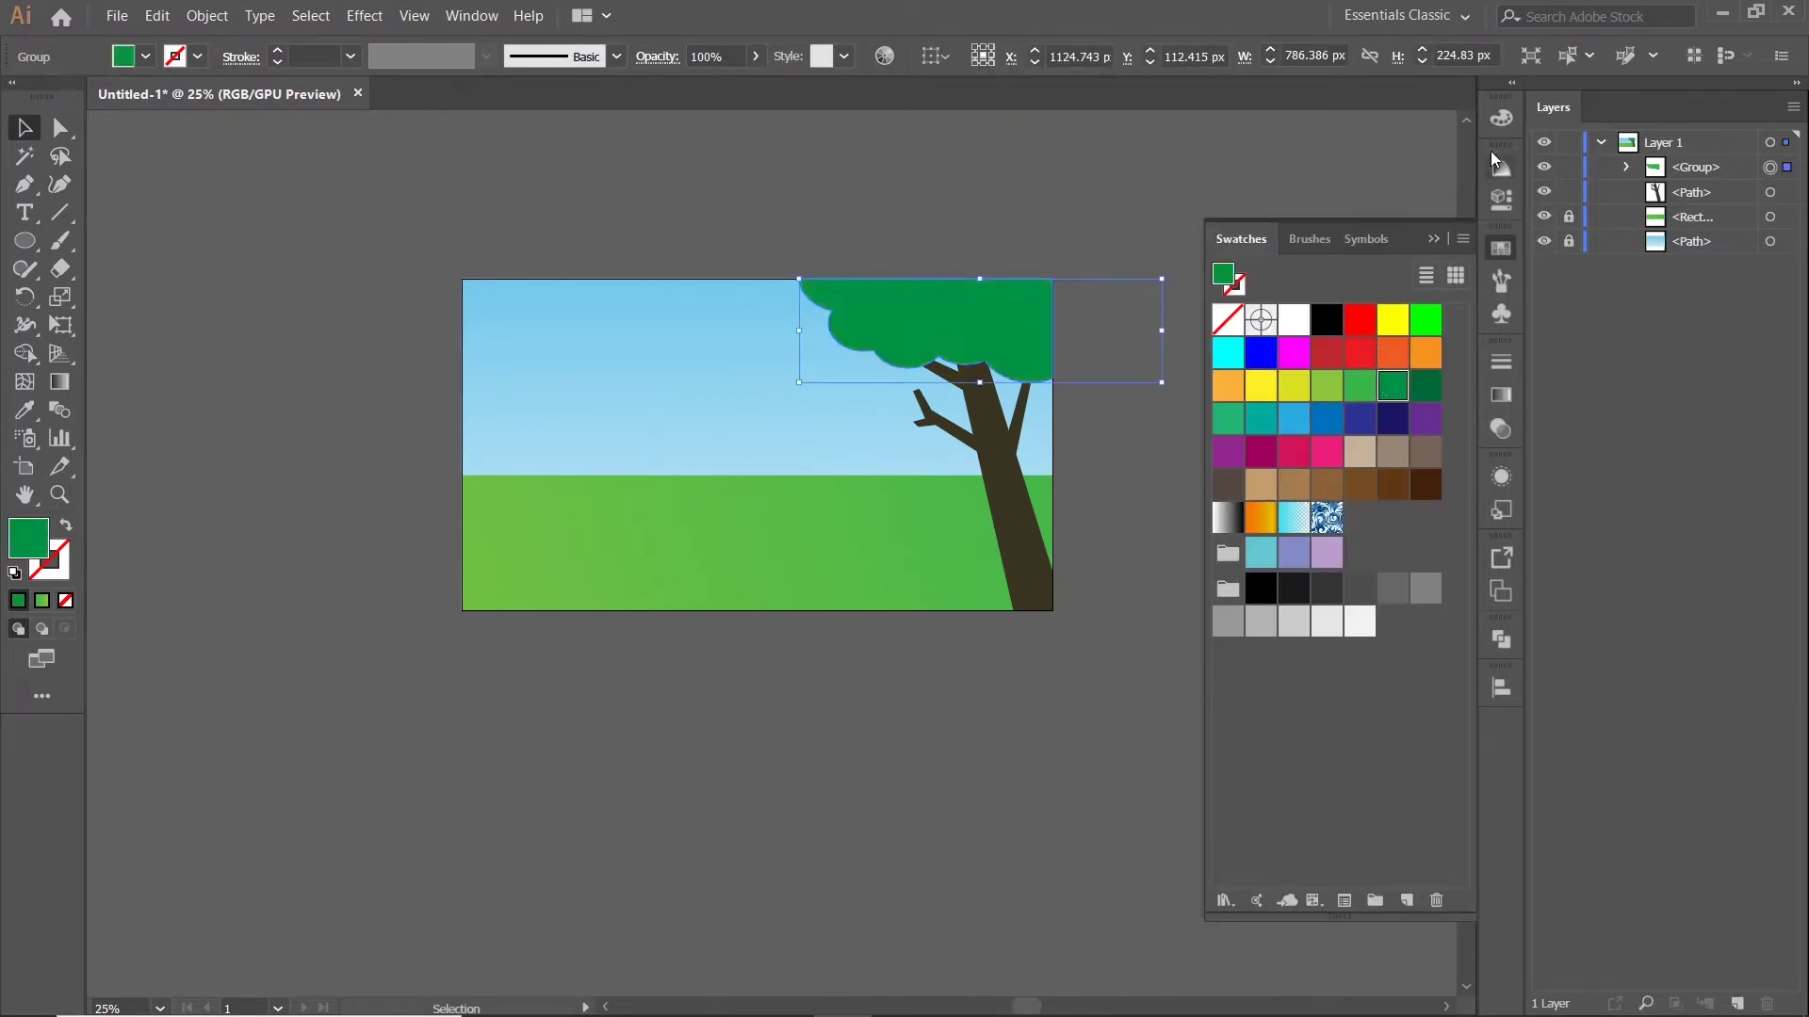
pyautogui.click(1502, 117)
pyautogui.moveTo(1349, 188); pyautogui.dragTo(1313, 233)
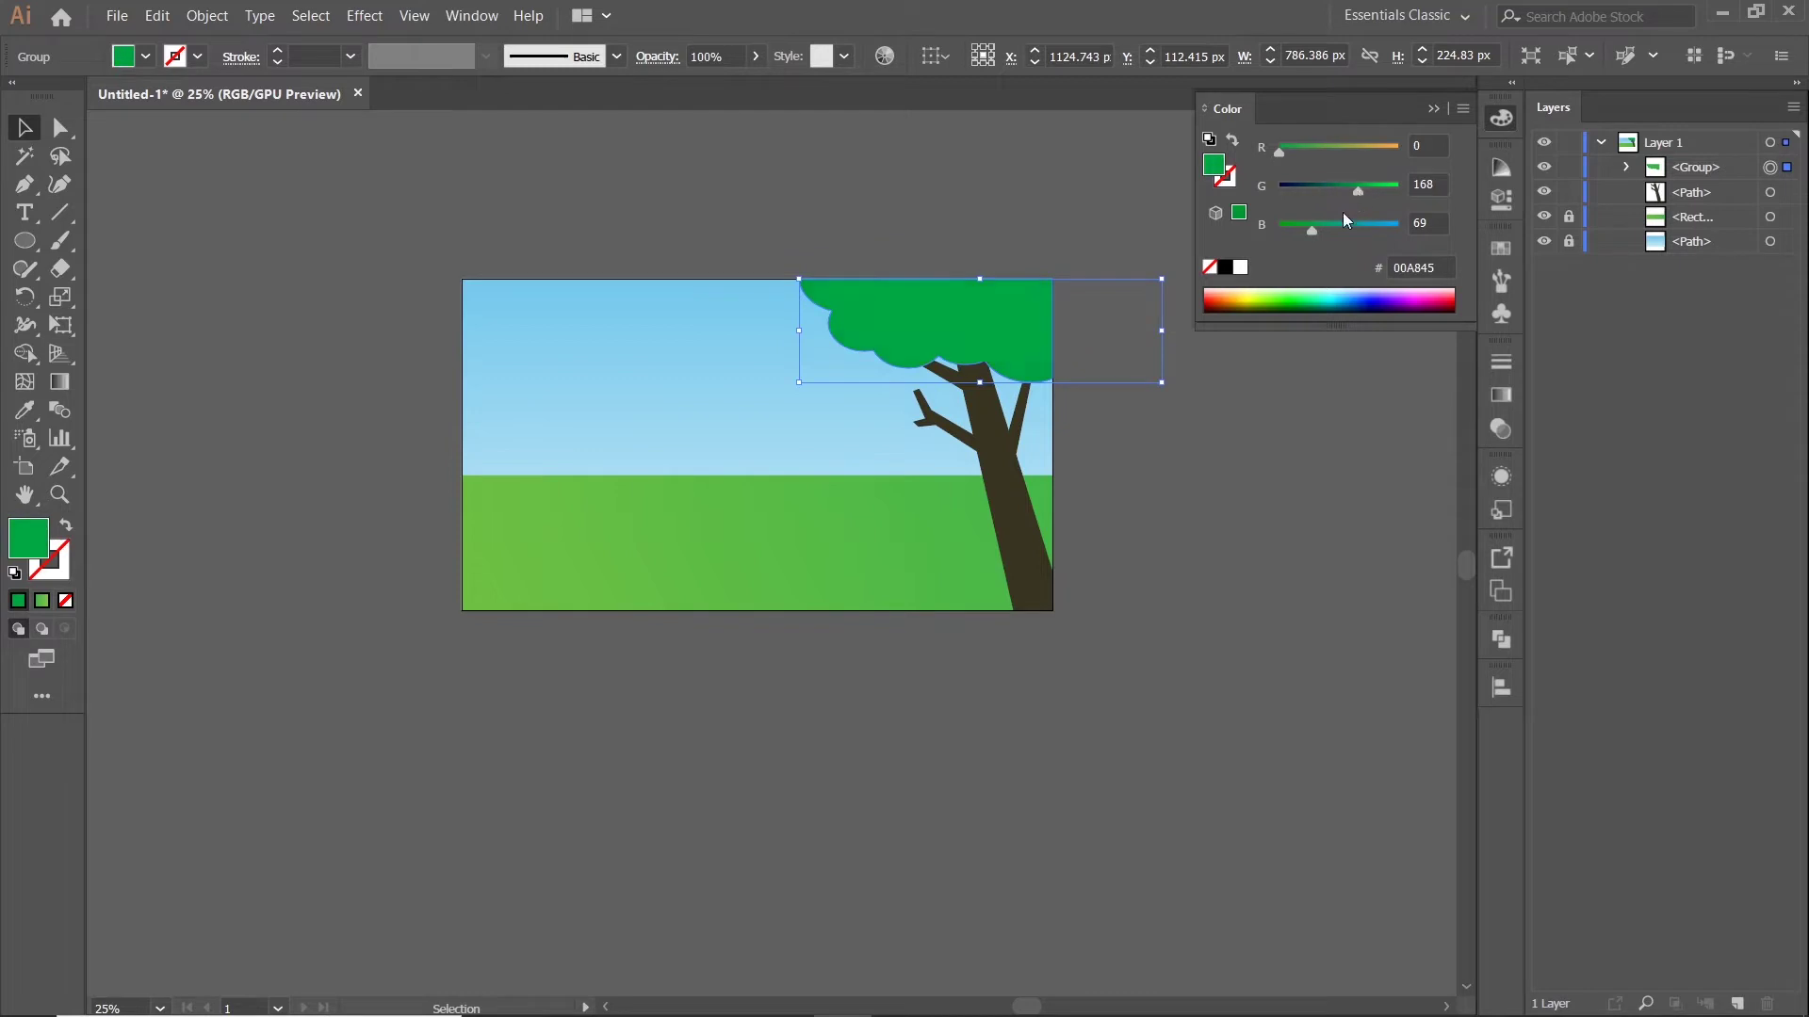
pyautogui.click(1433, 108)
pyautogui.click(1330, 332)
pyautogui.scroll(-1, 1330, 331)
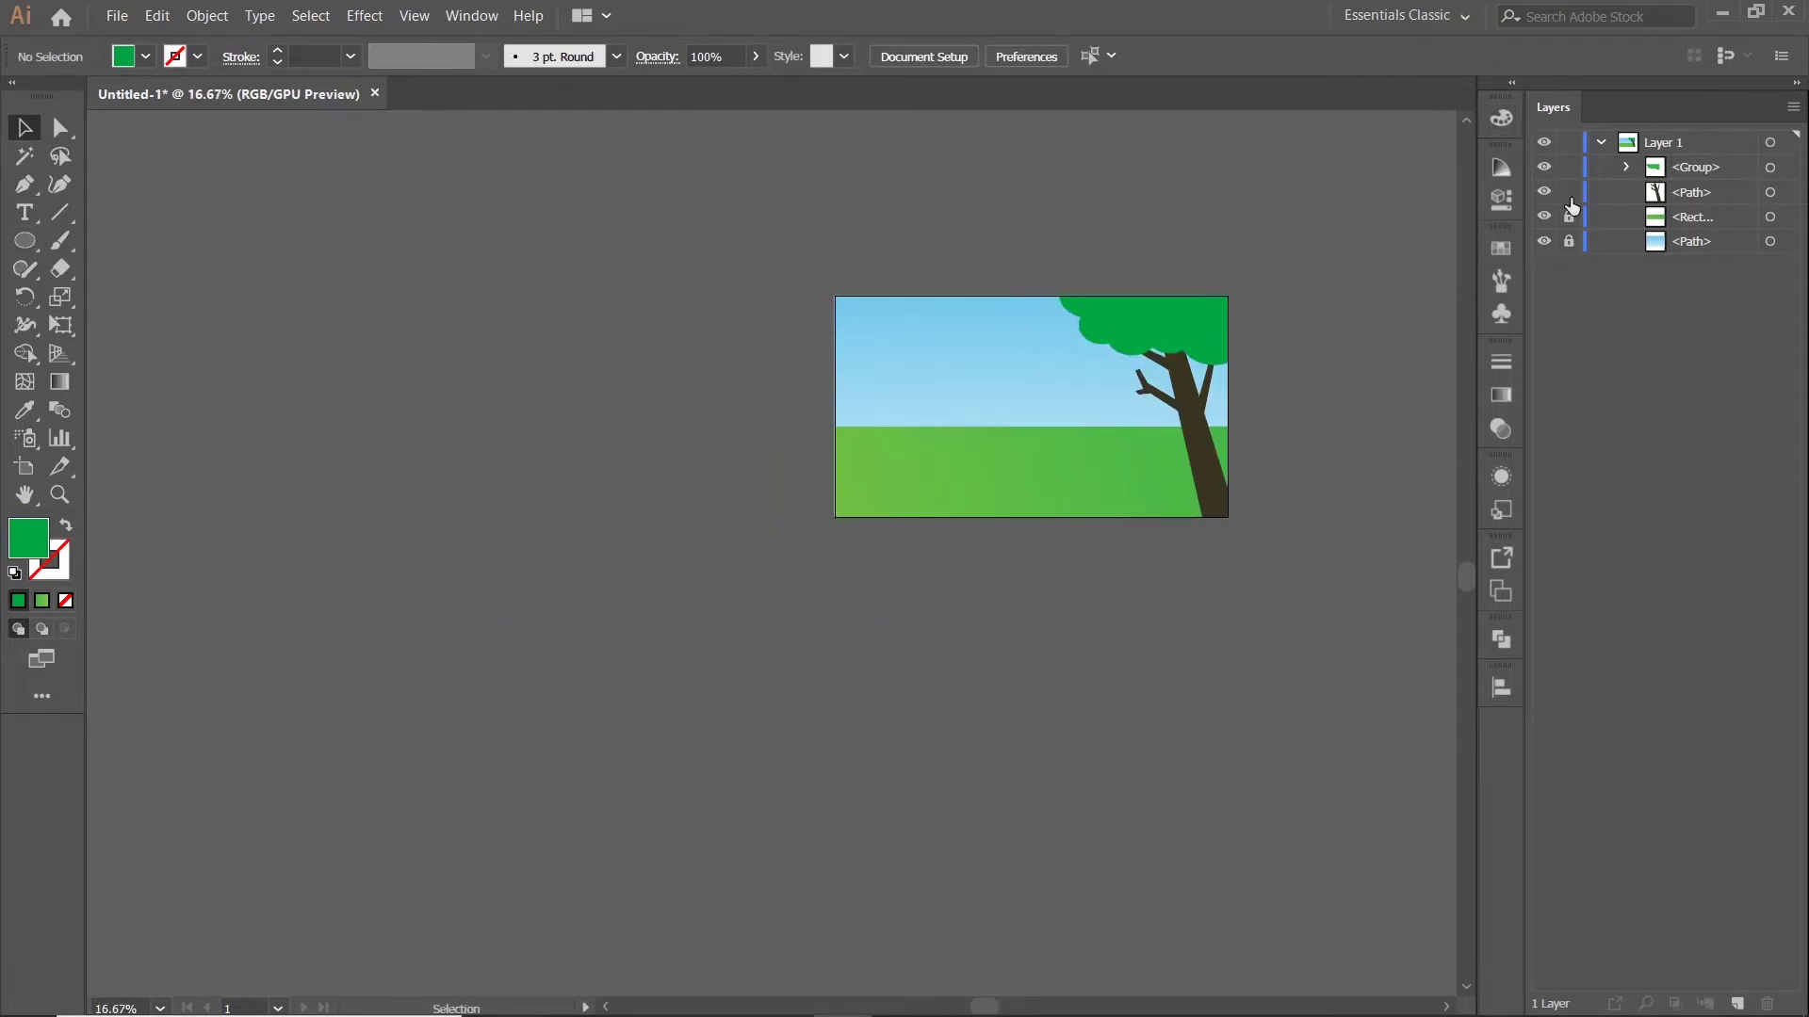
pyautogui.moveTo(1302, 265); pyautogui.dragTo(1279, 262)
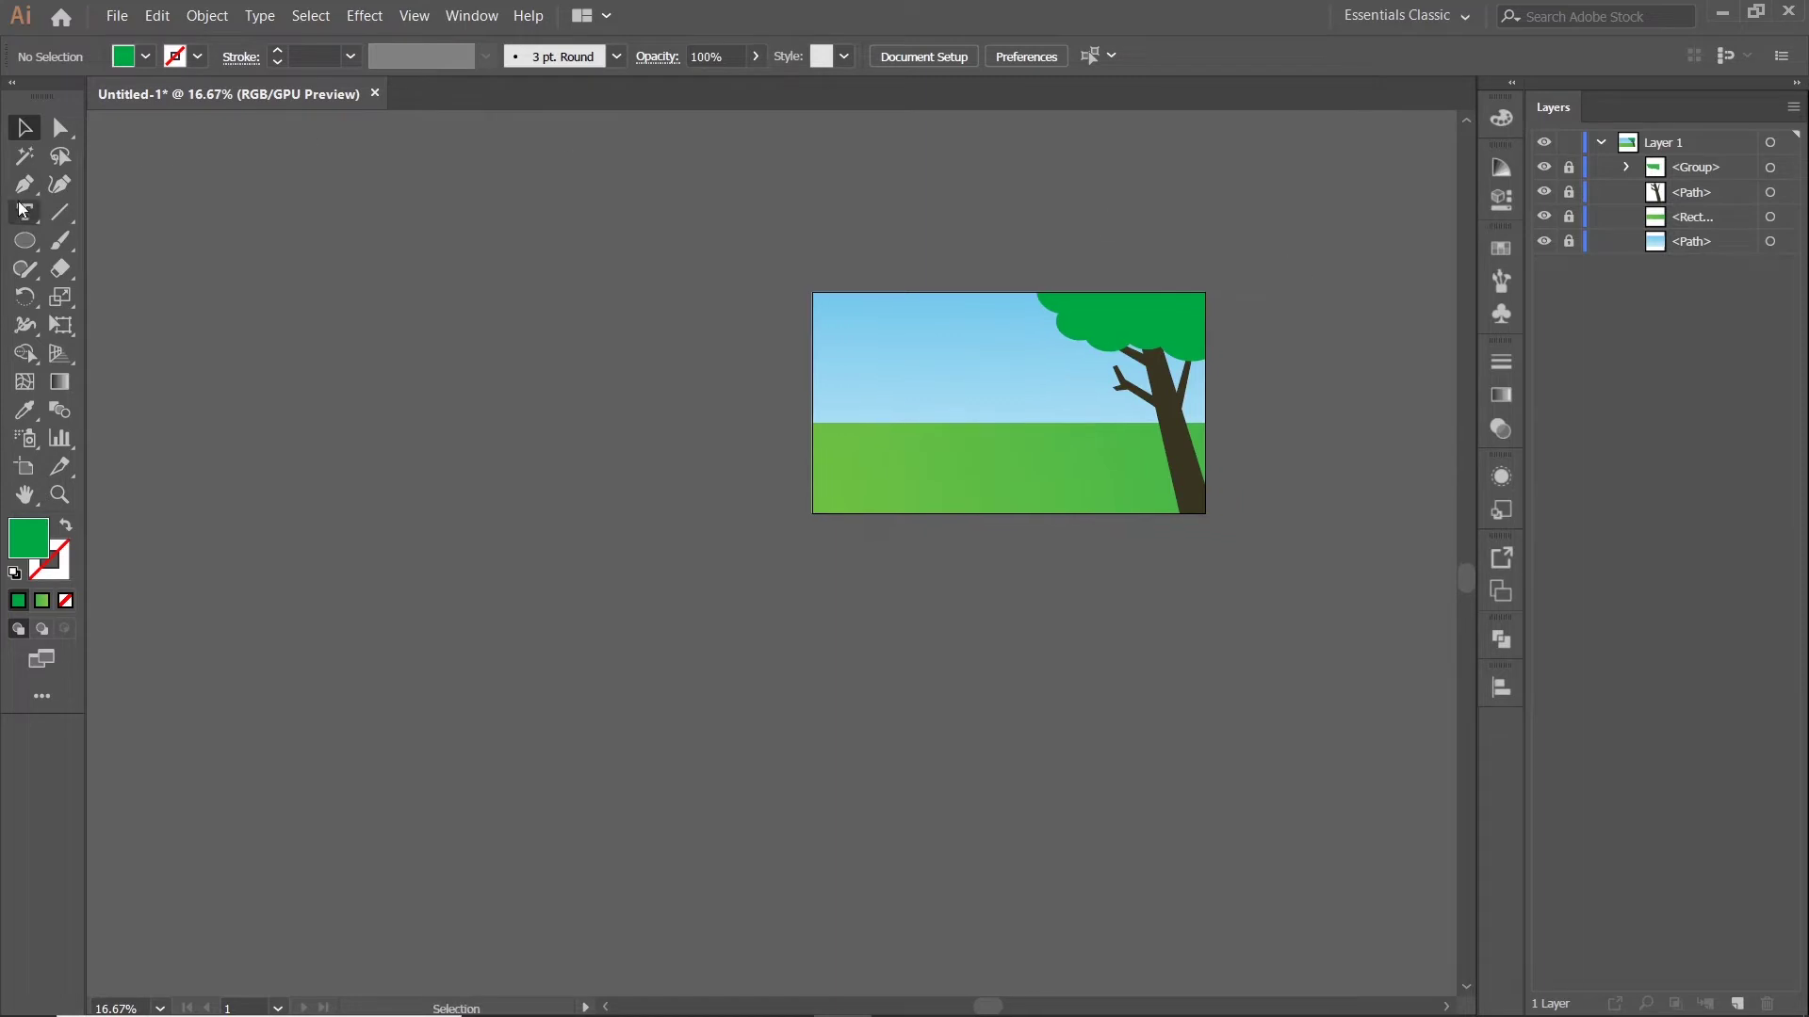
# Draw a closed hill shape about 1588 by 743 px with the Pencil tool, its wavy upper edge running just above the horizon
pyautogui.moveTo(25, 269); pyautogui.dragTo(117, 300)
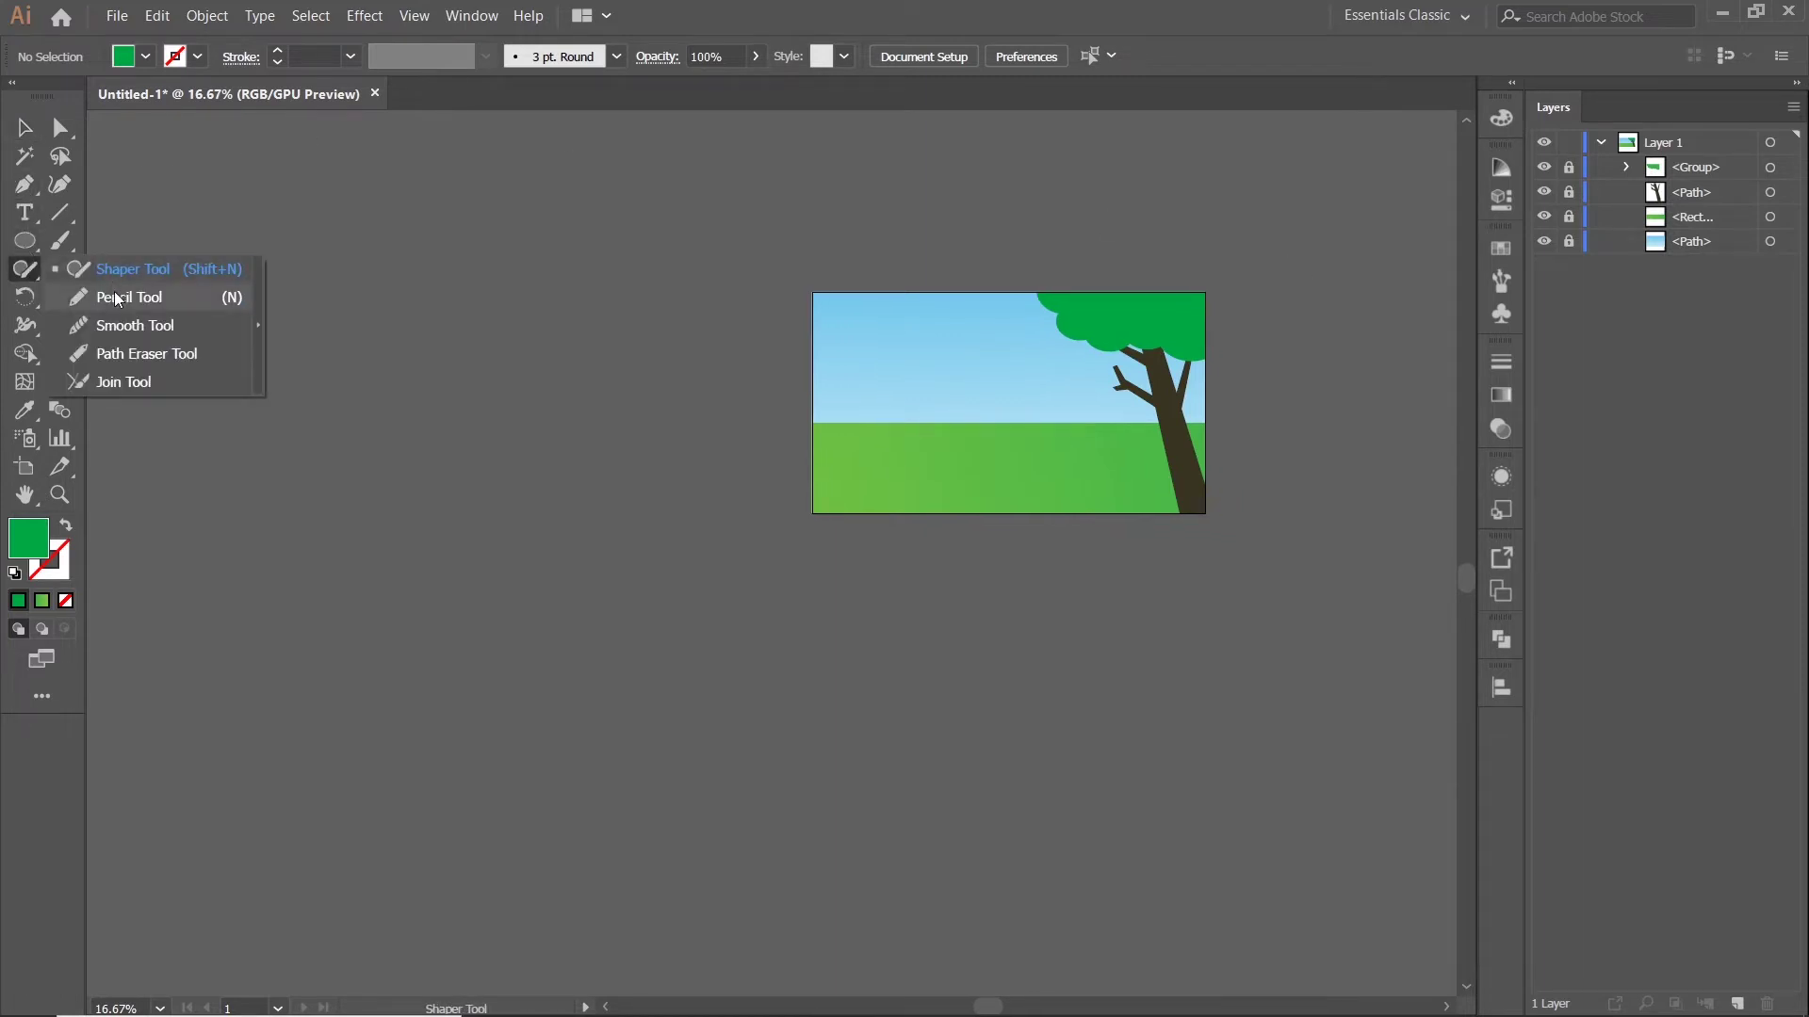
pyautogui.click(117, 300)
pyautogui.scroll(1, 977, 369)
pyautogui.moveTo(1167, 402); pyautogui.dragTo(1102, 342)
pyautogui.scroll(1, 891, 439)
pyautogui.scroll(-1, 661, 395)
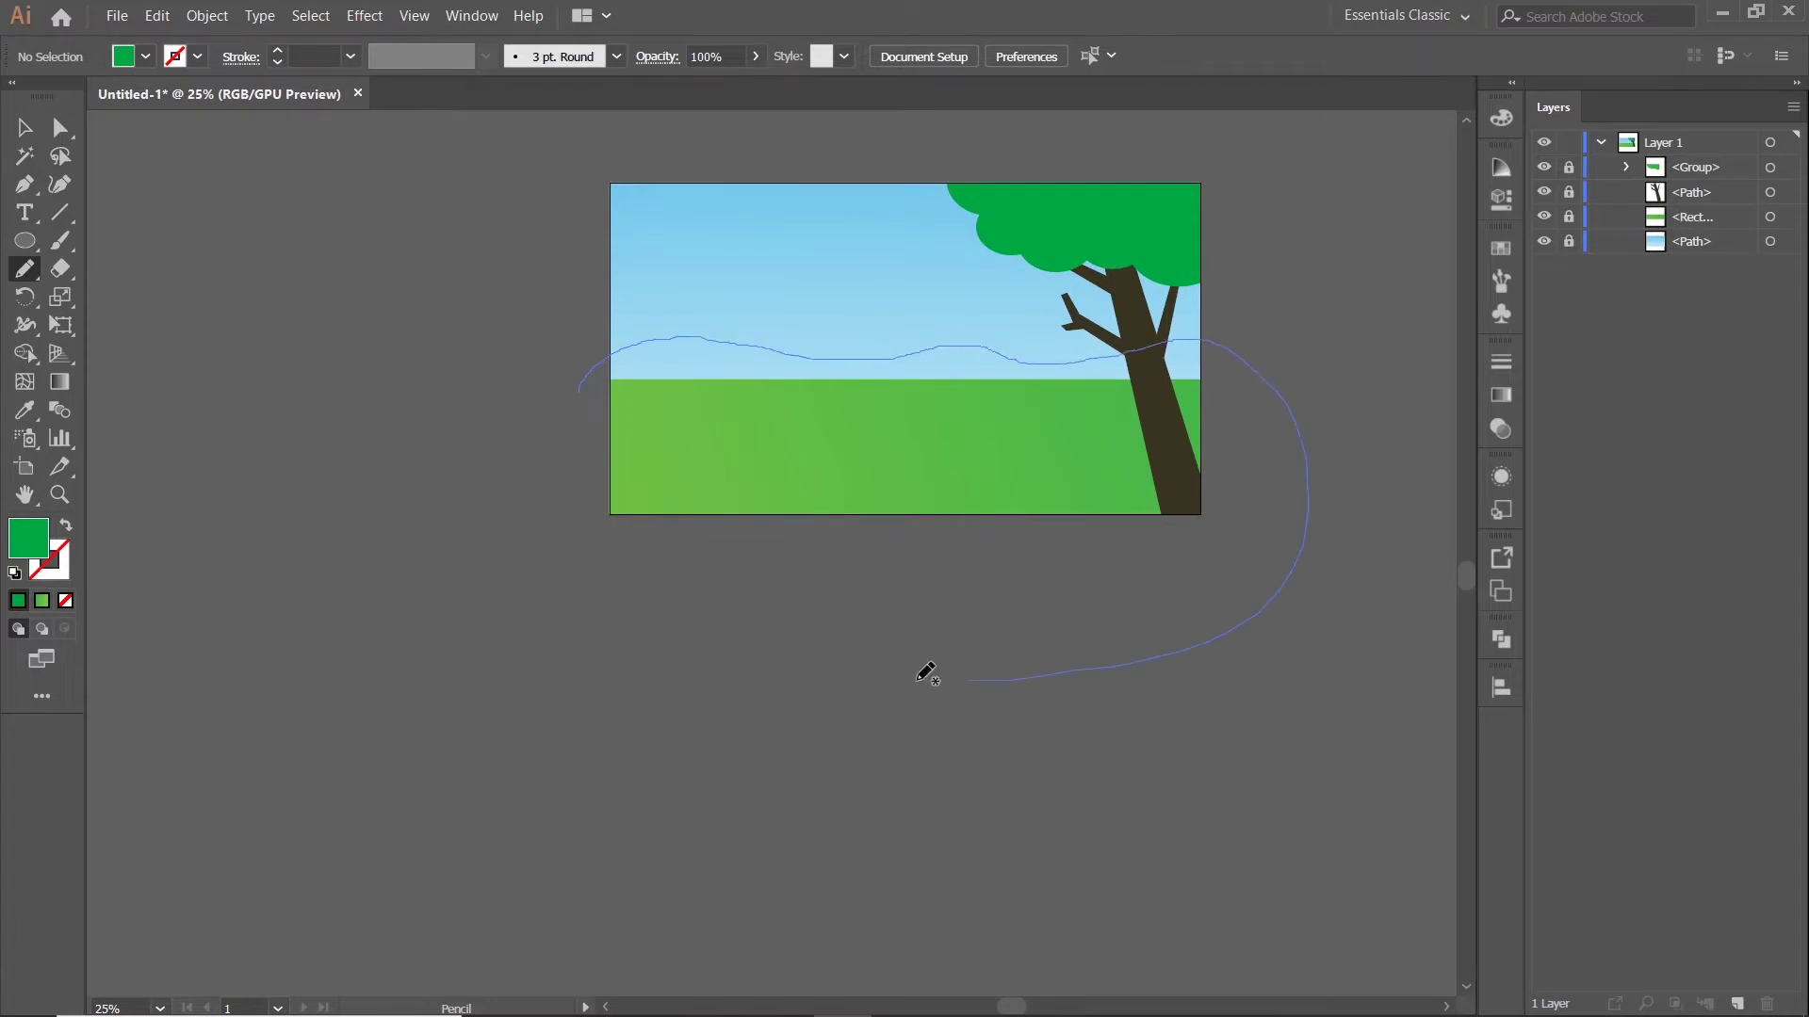
pyautogui.moveTo(579, 385); pyautogui.dragTo(577, 390)
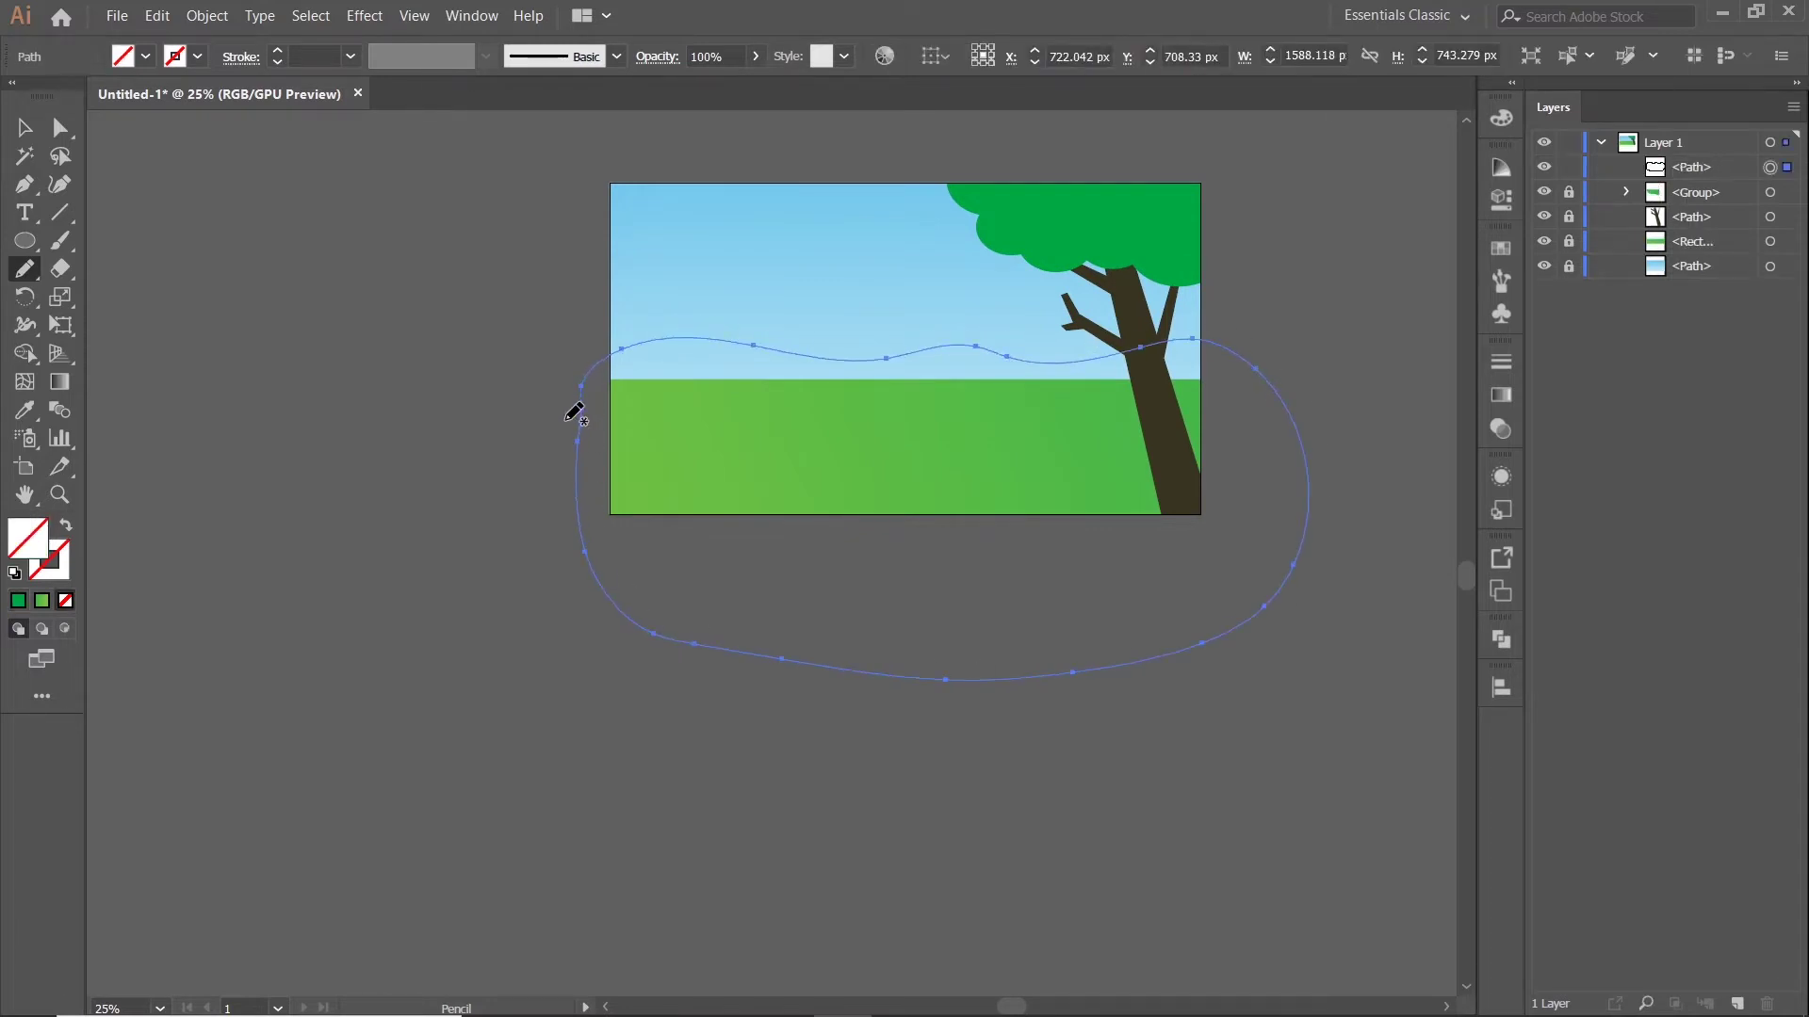
# Sample the foliage's green onto the hill shape with the Eyedropper and darken it to RGB 0, 120, 37
pyautogui.click(24, 410)
pyautogui.click(1020, 439)
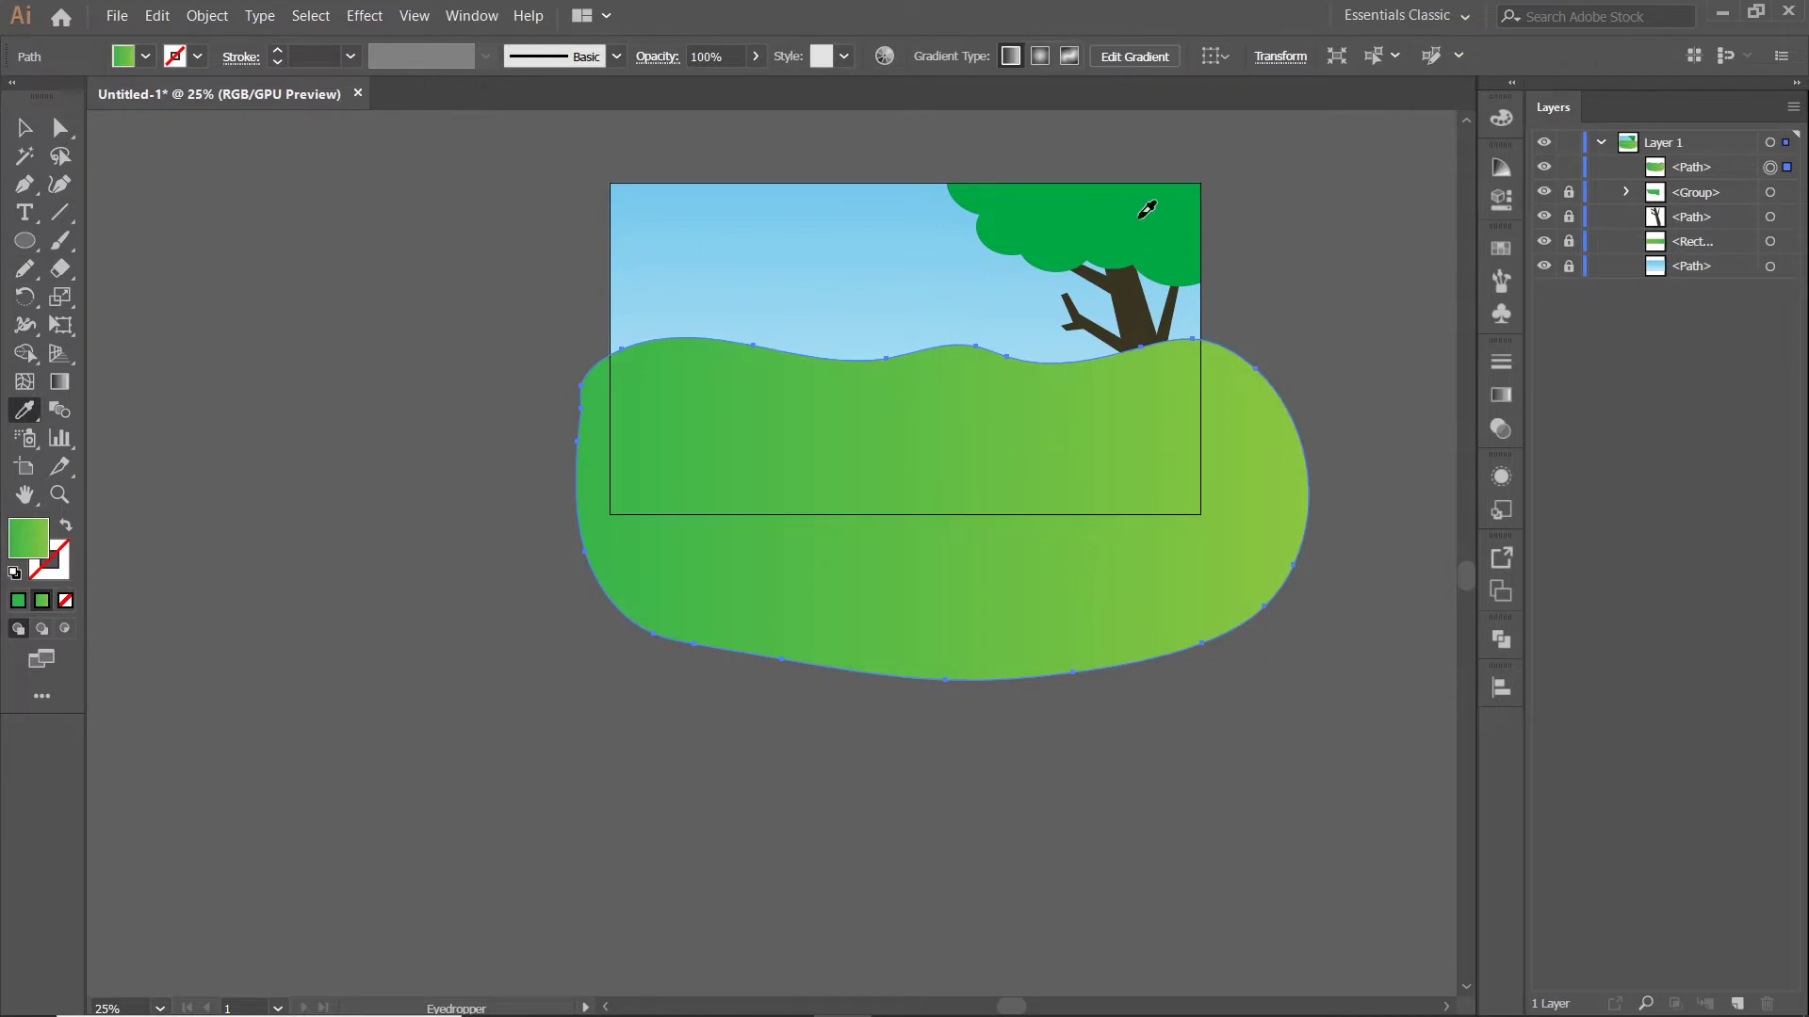
pyautogui.click(1141, 215)
pyautogui.click(1502, 119)
pyautogui.moveTo(1351, 192); pyautogui.dragTo(1298, 235)
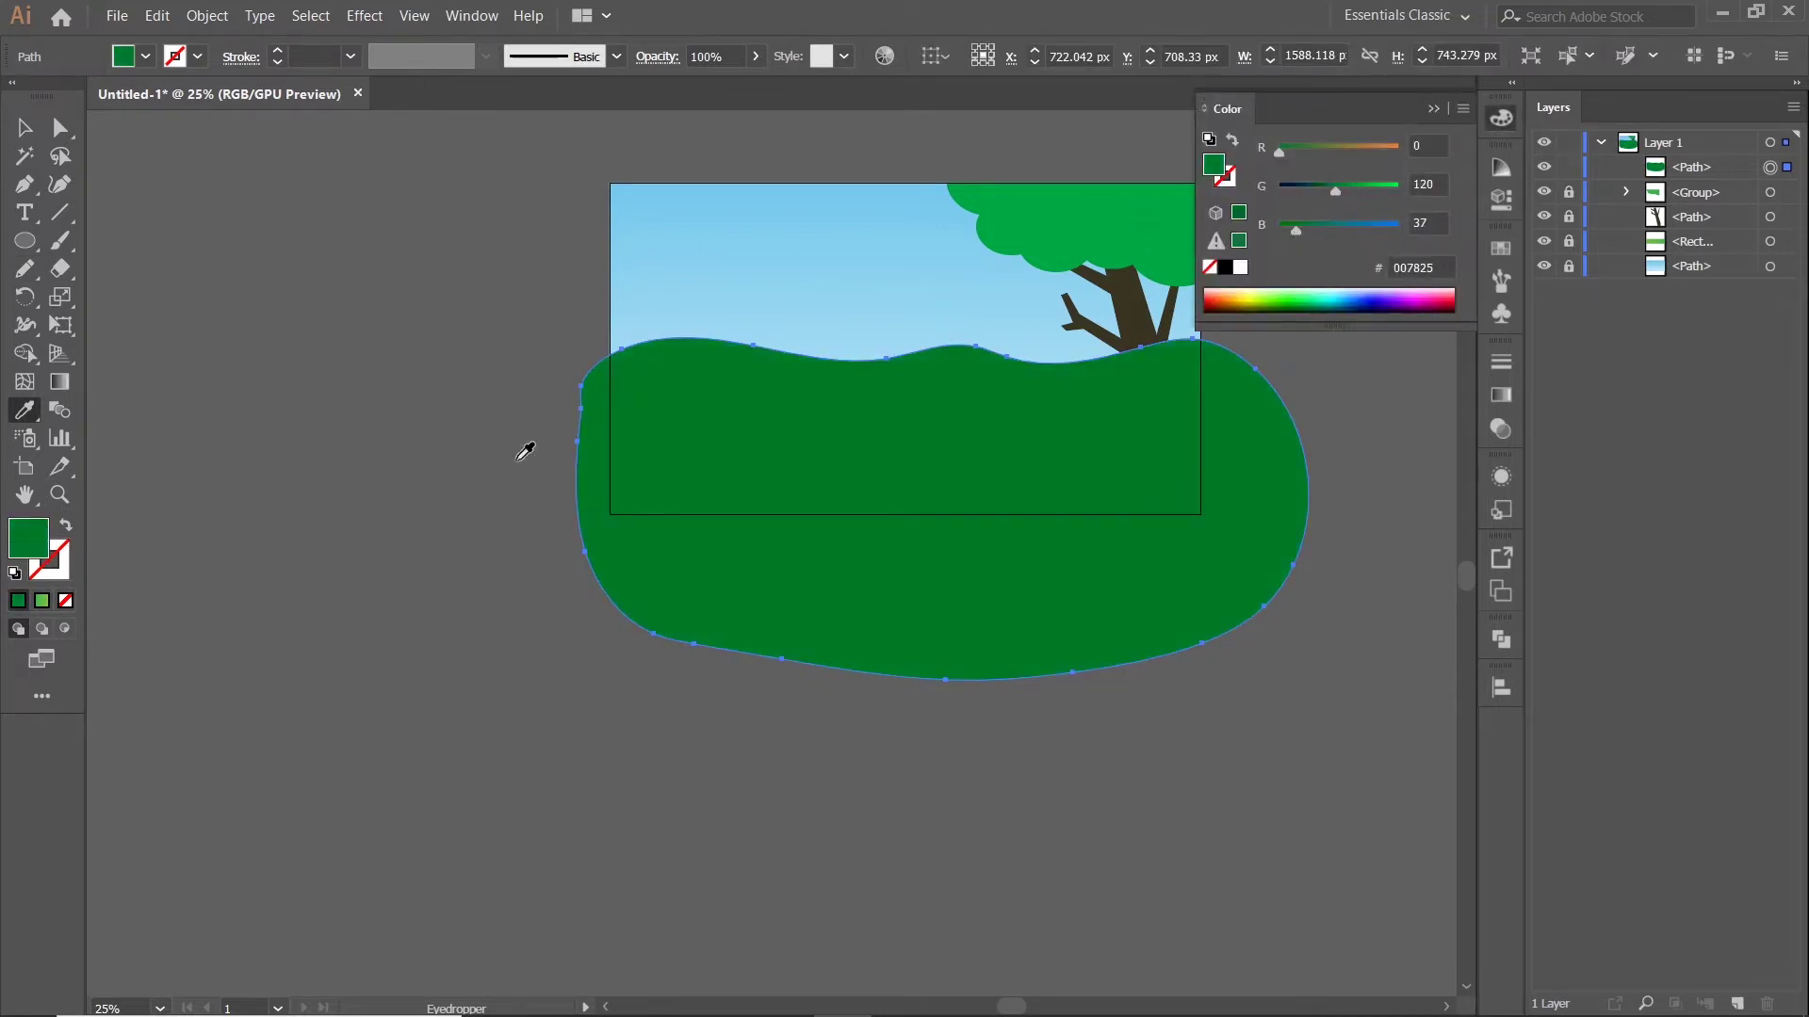
# Set the hill shape's fill to the dark green 093506
pyautogui.doubleClick(31, 546)
pyautogui.click(1045, 431)
pyautogui.click(973, 465)
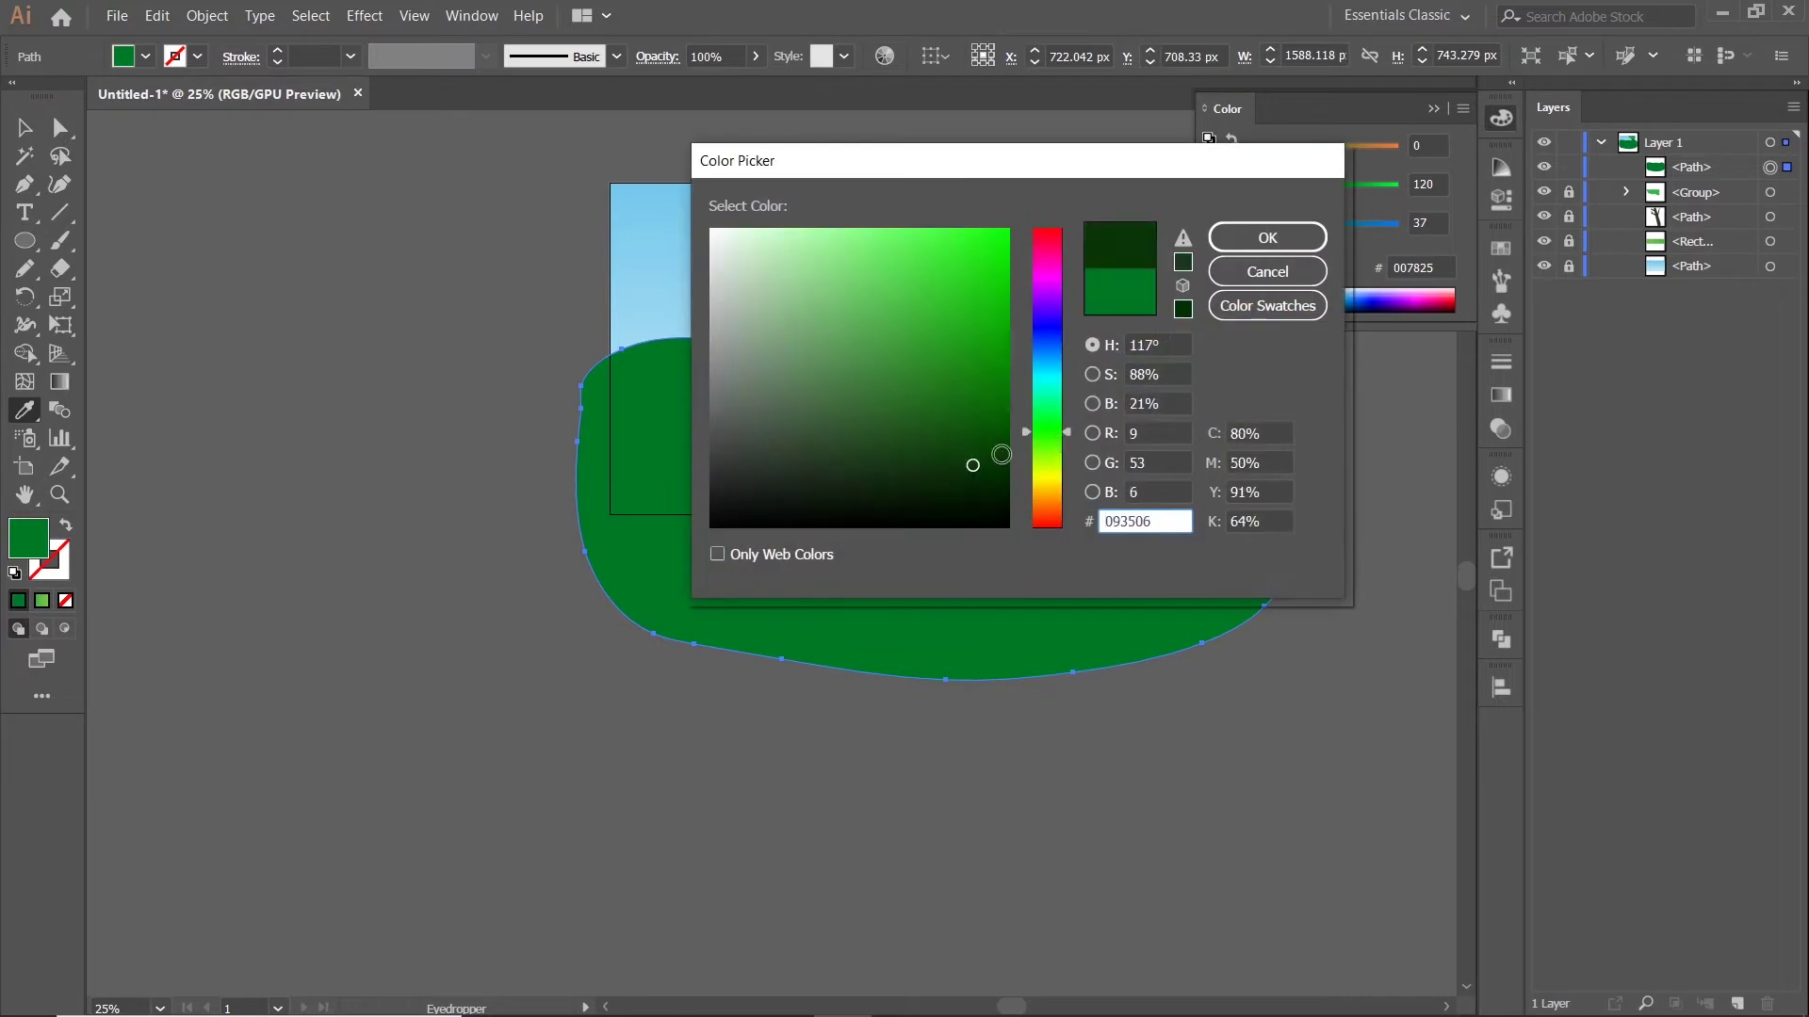
pyautogui.click(1267, 237)
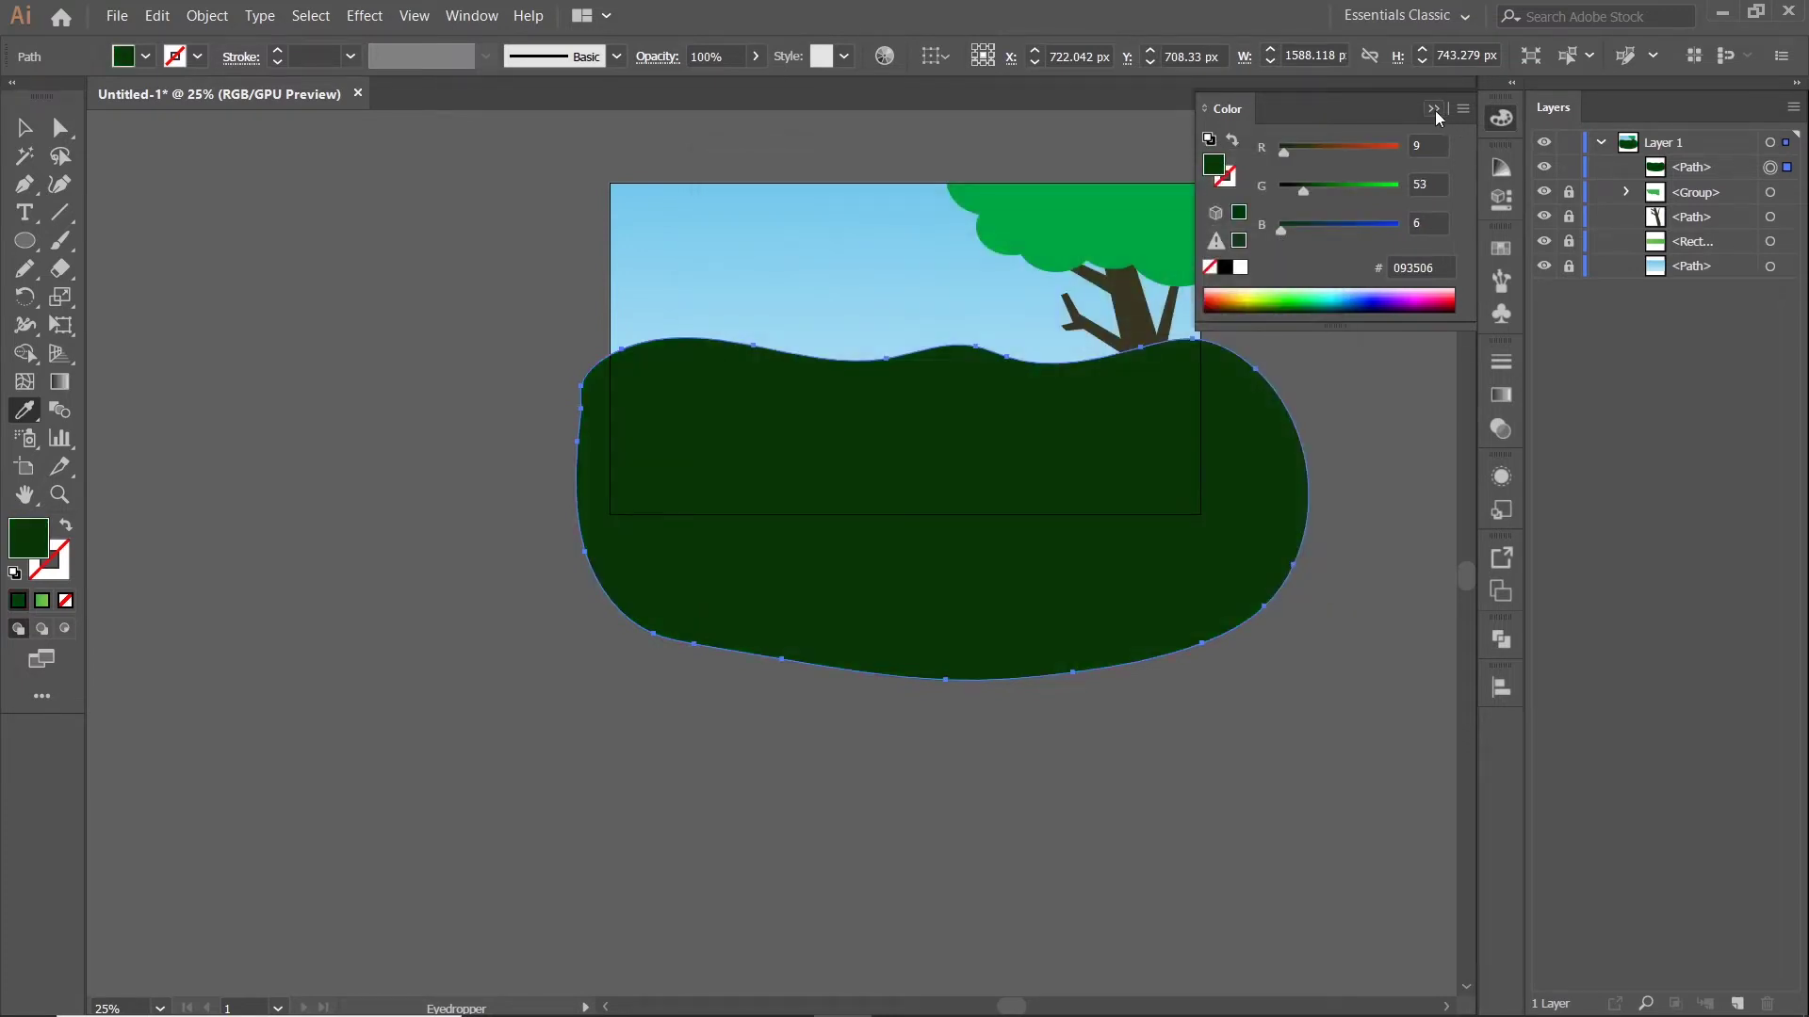
# Set the hill shape's fill to the muted dark green 132B11
pyautogui.doubleClick(42, 544)
pyautogui.click(898, 471)
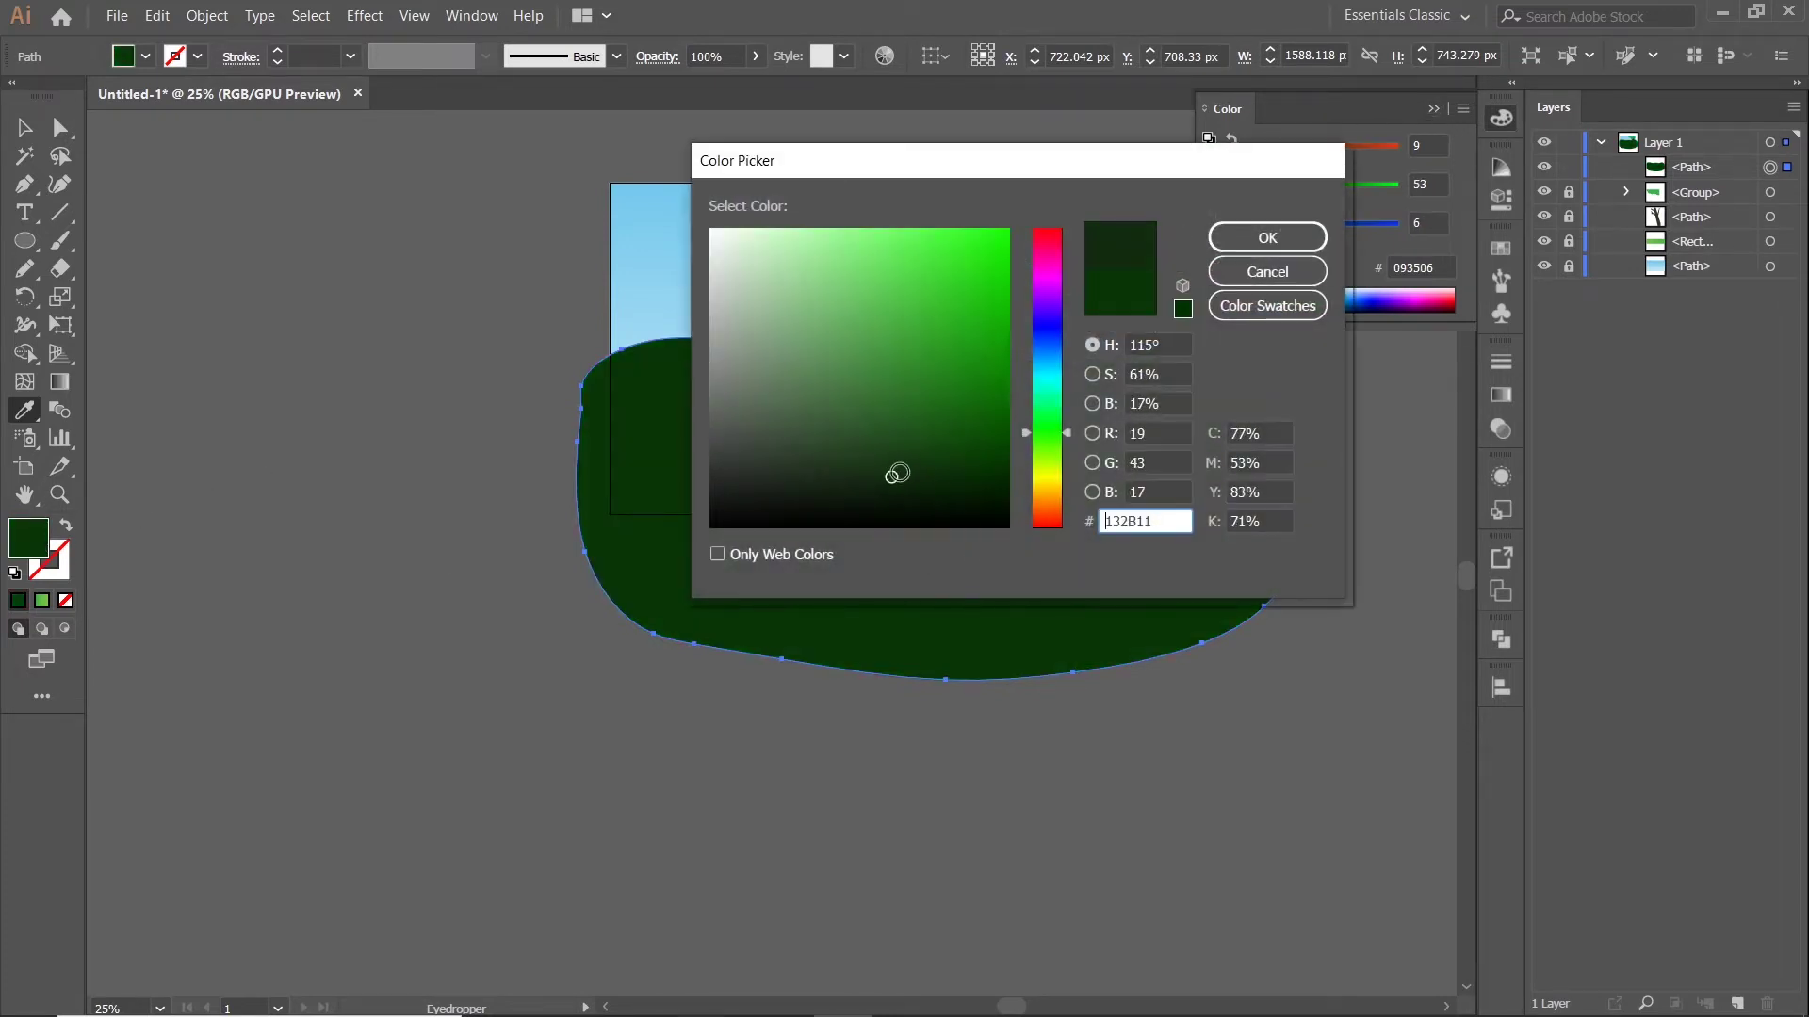
pyautogui.click(1234, 245)
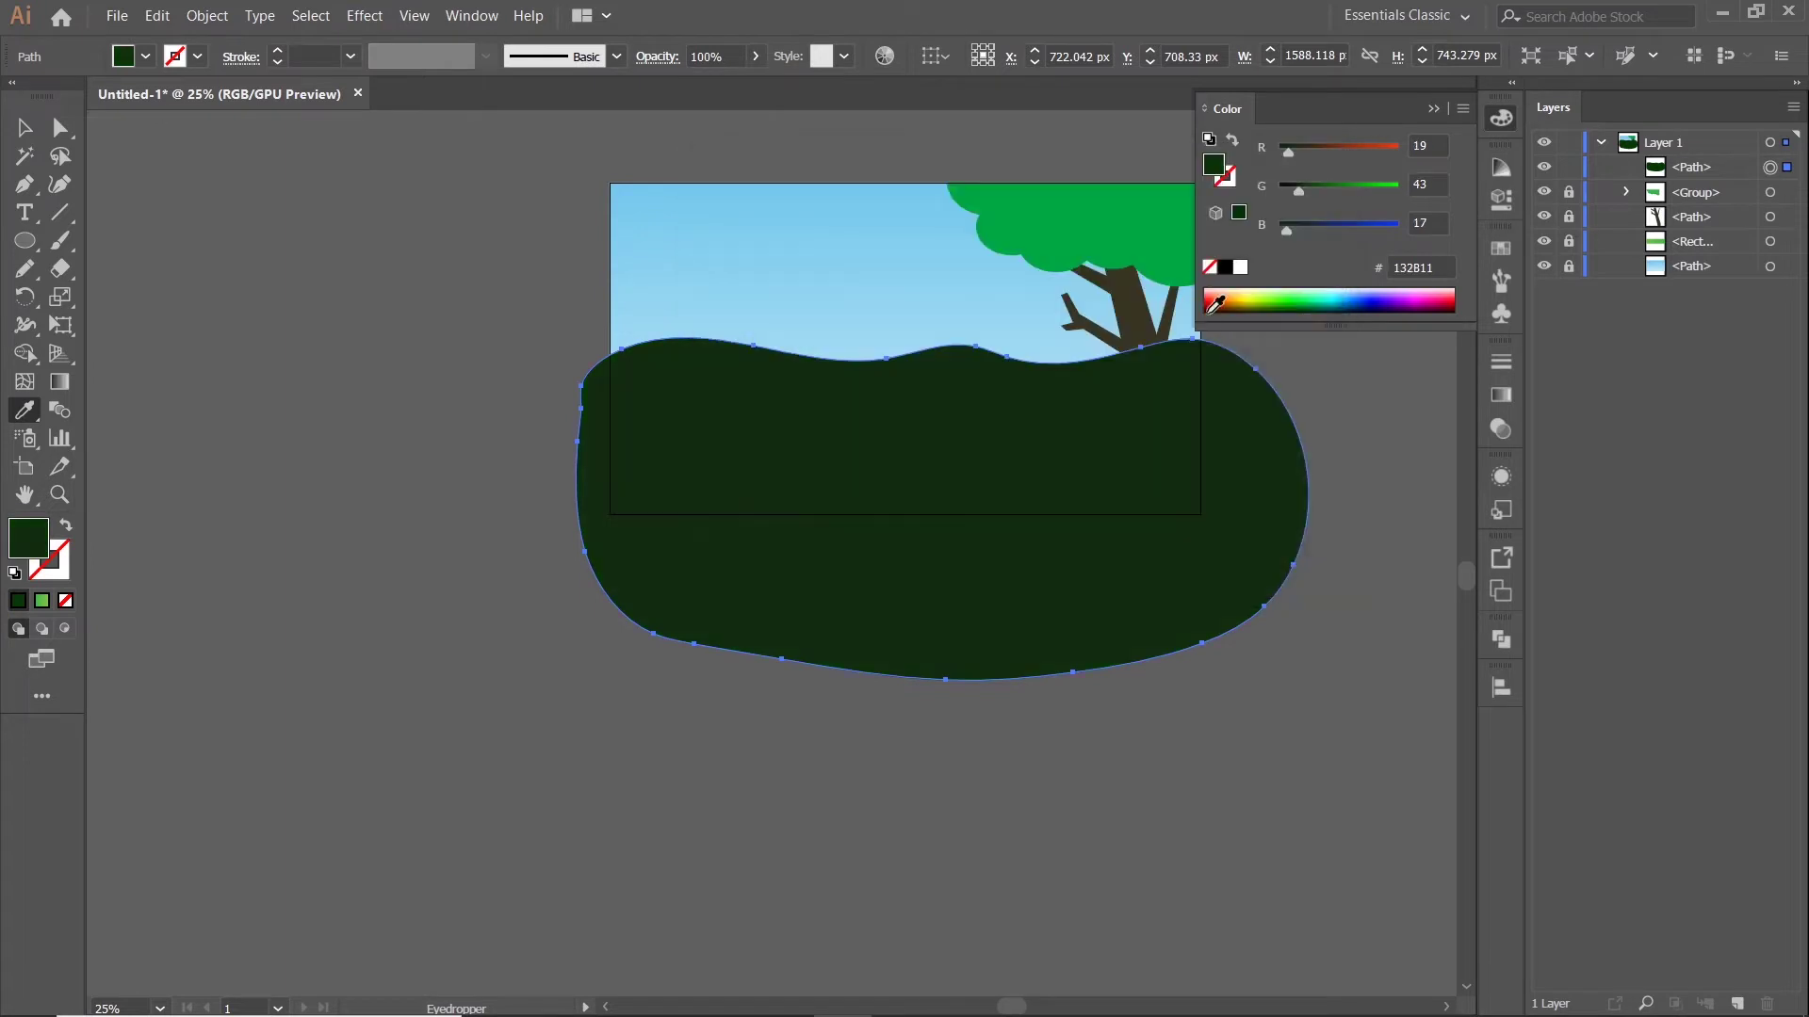
pyautogui.click(1435, 109)
# Move the hill shape beneath the ground rectangle and above the sky in the stacking order, and deselect it
pyautogui.click(28, 131)
pyautogui.click(502, 589)
pyautogui.click(980, 613)
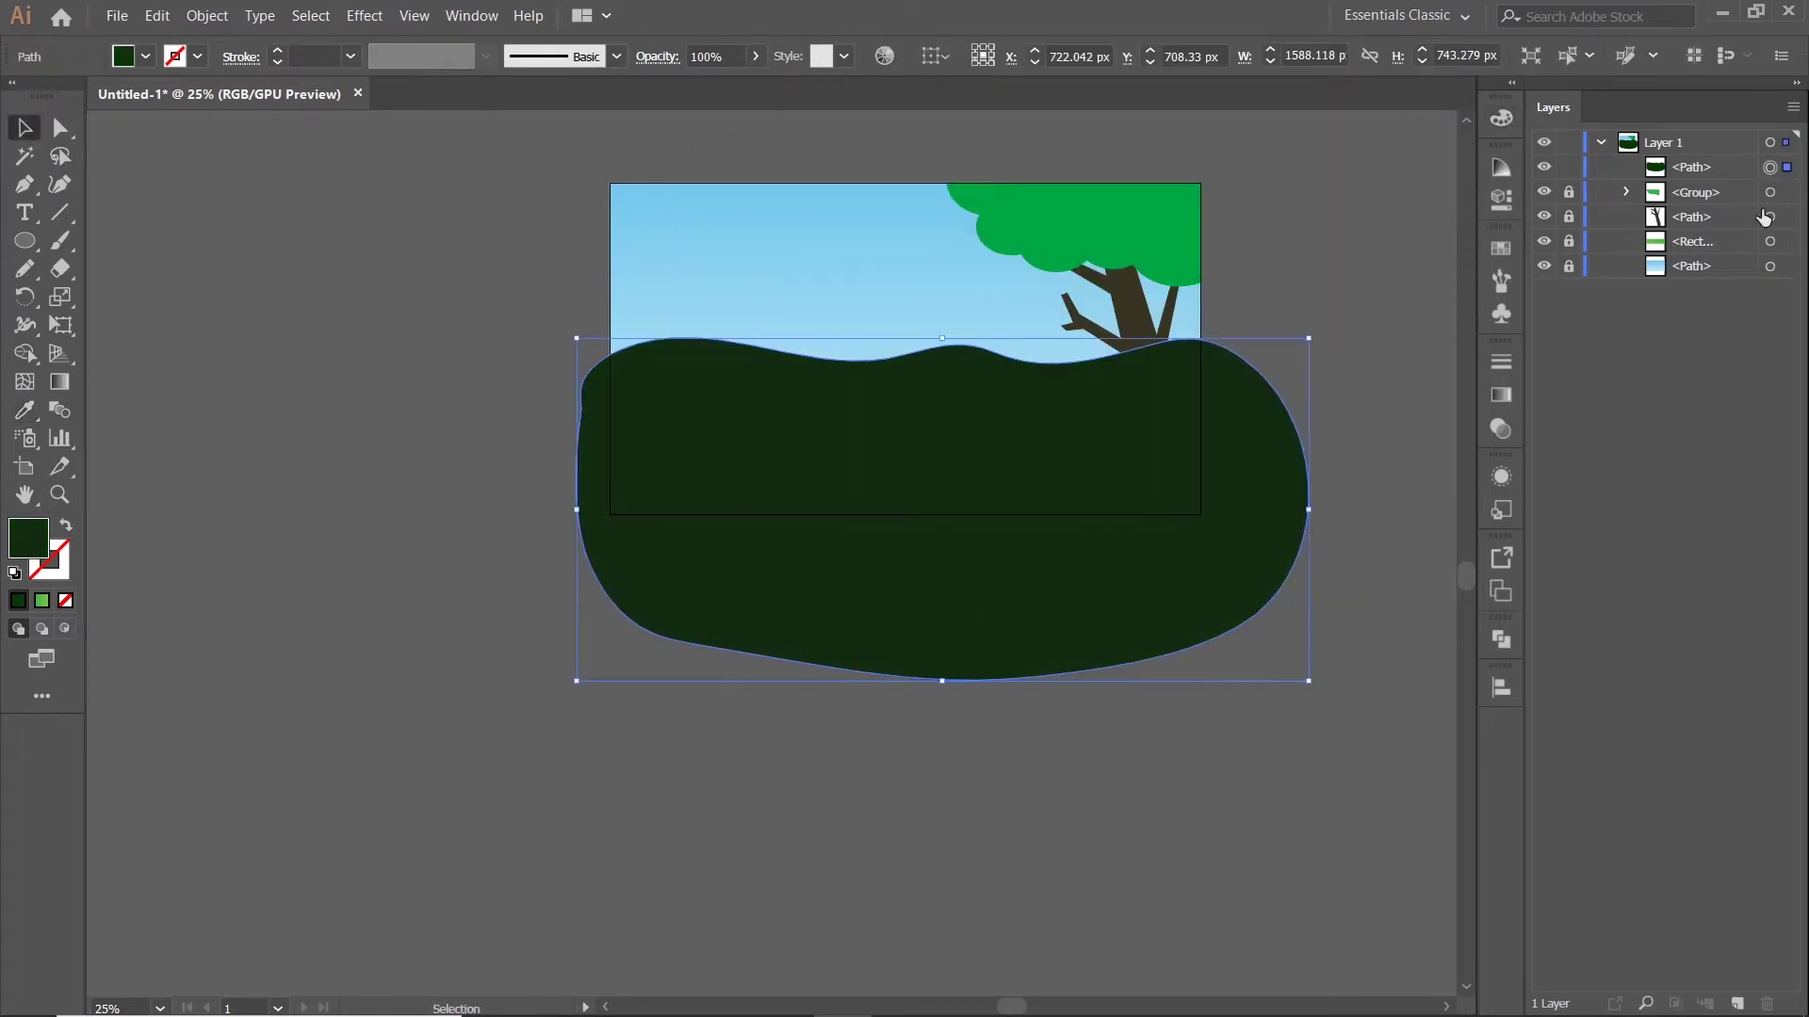
pyautogui.moveTo(1726, 166); pyautogui.dragTo(1736, 252)
pyautogui.click(1381, 396)
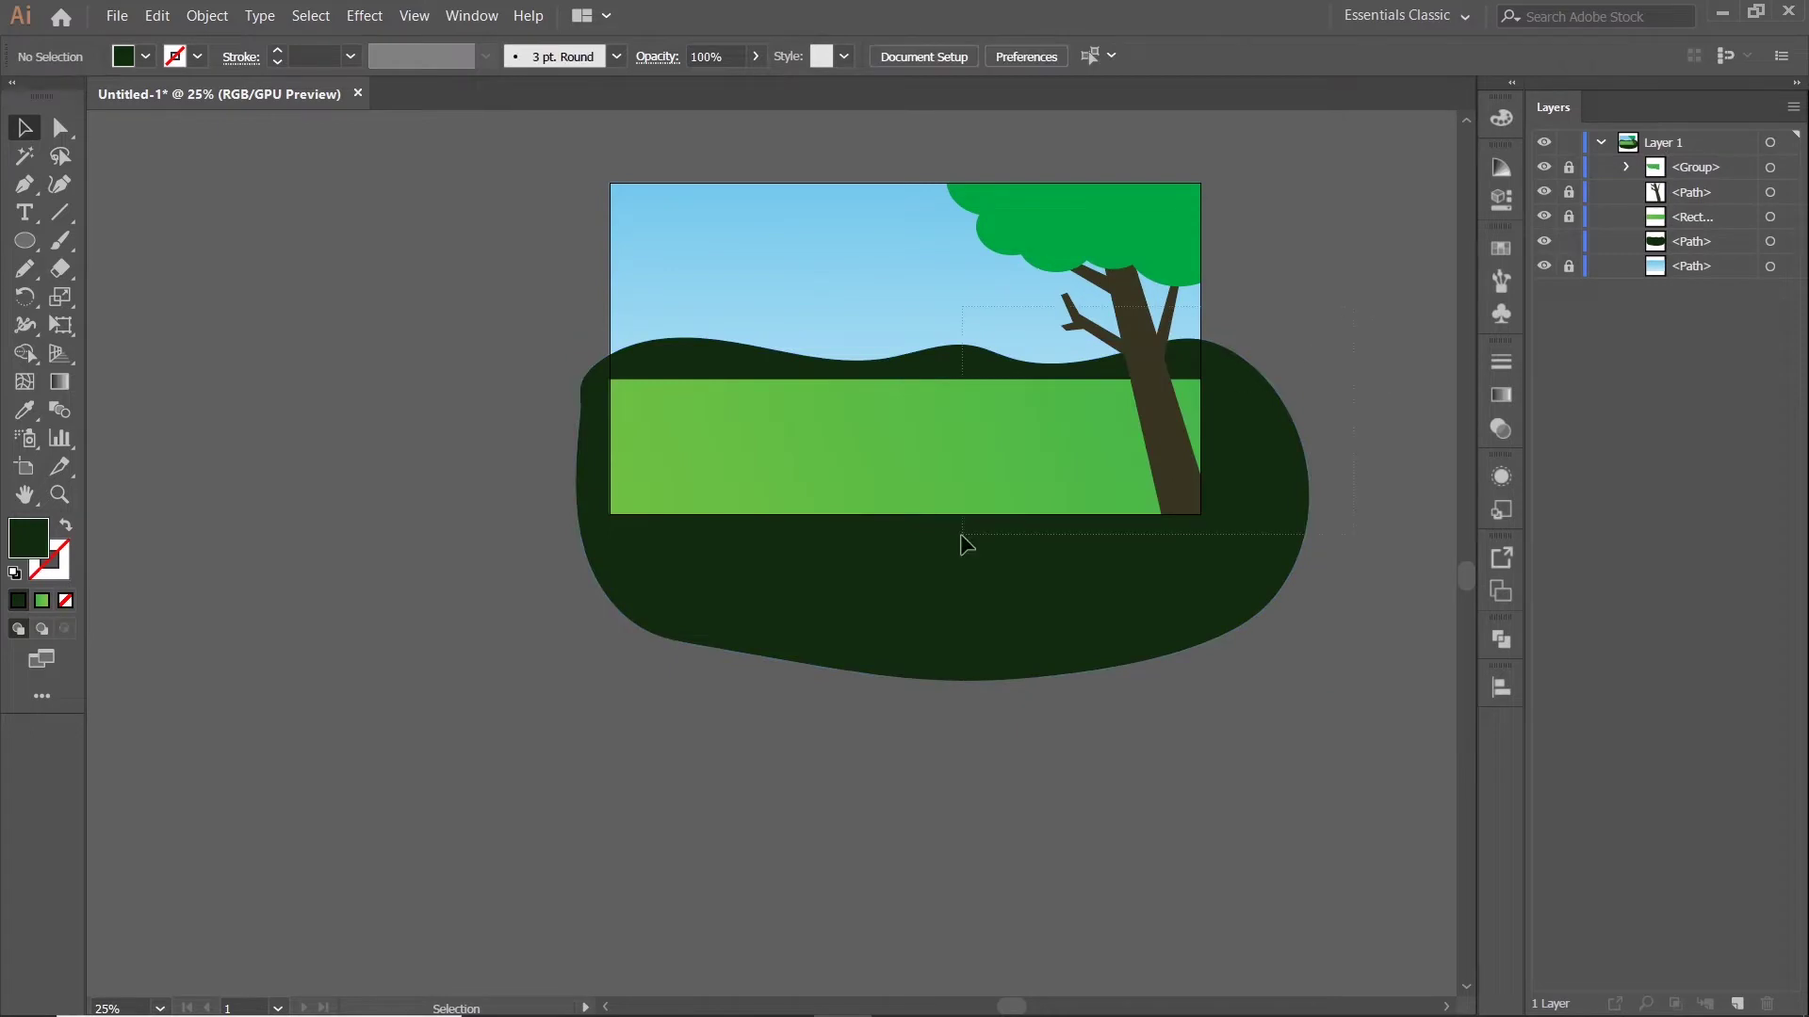
pyautogui.click(966, 541)
pyautogui.hotkey('shift', 'm')
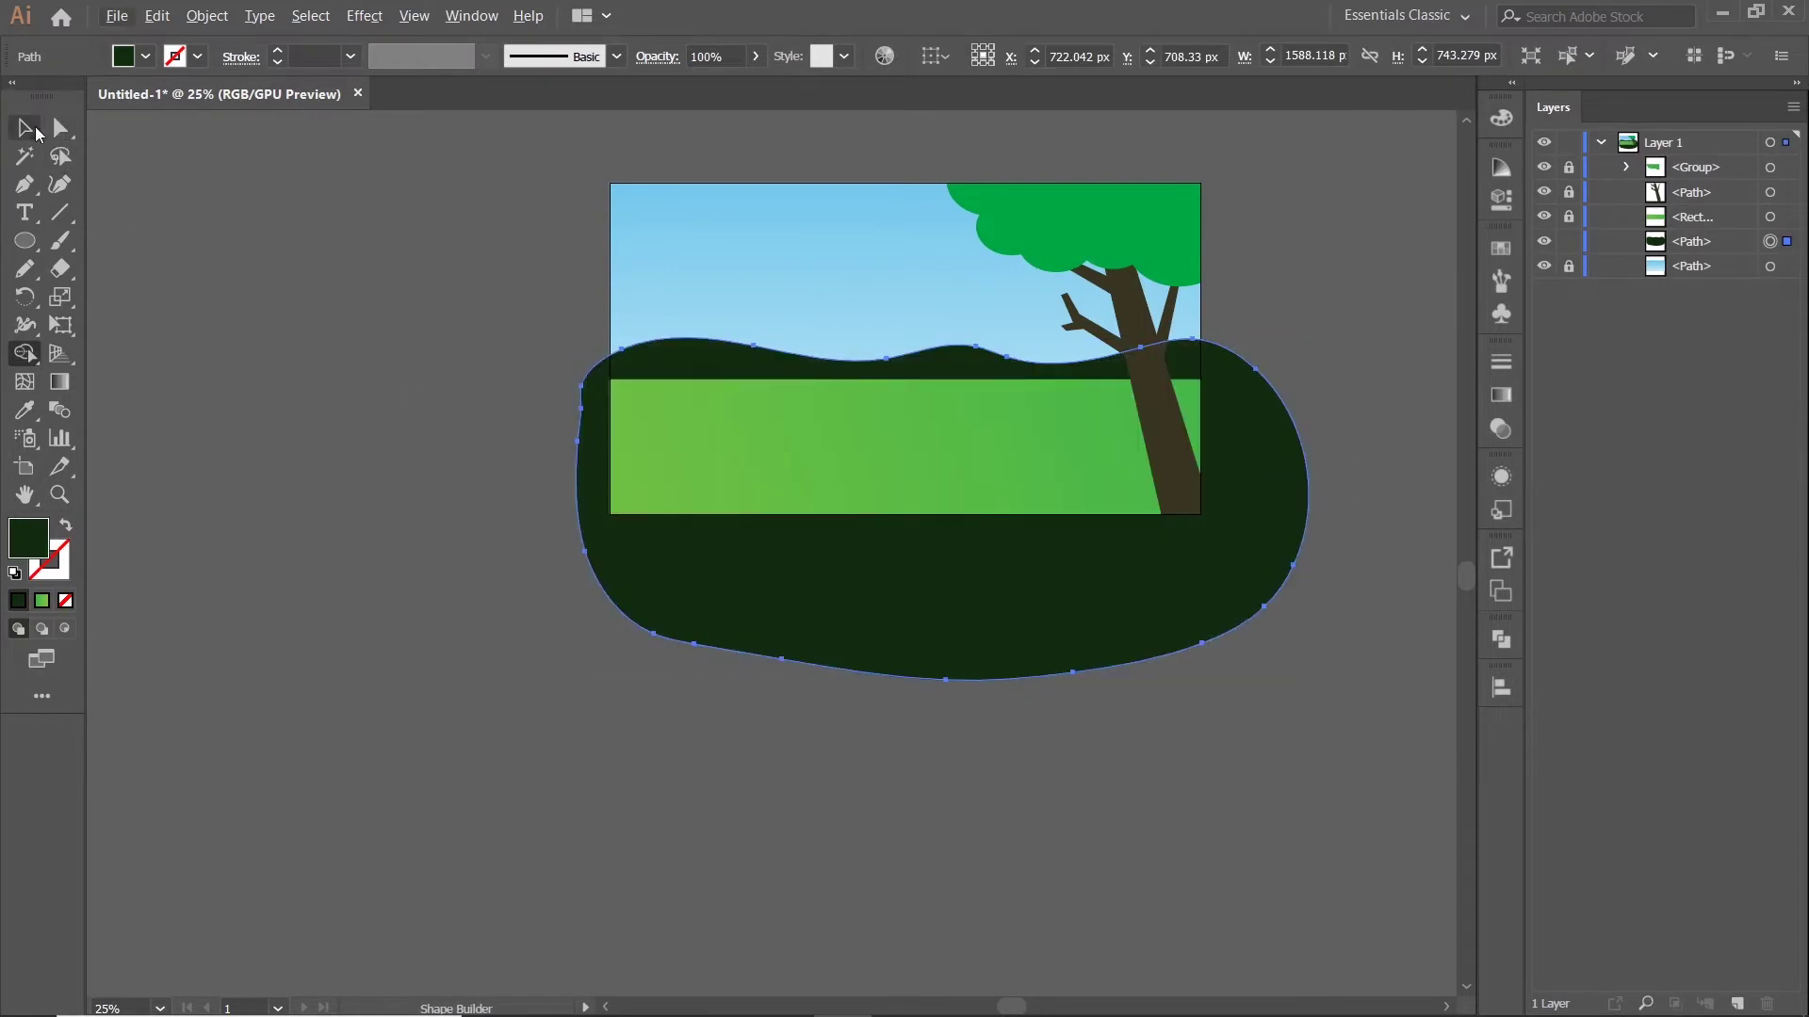
pyautogui.click(36, 131)
pyautogui.click(1438, 210)
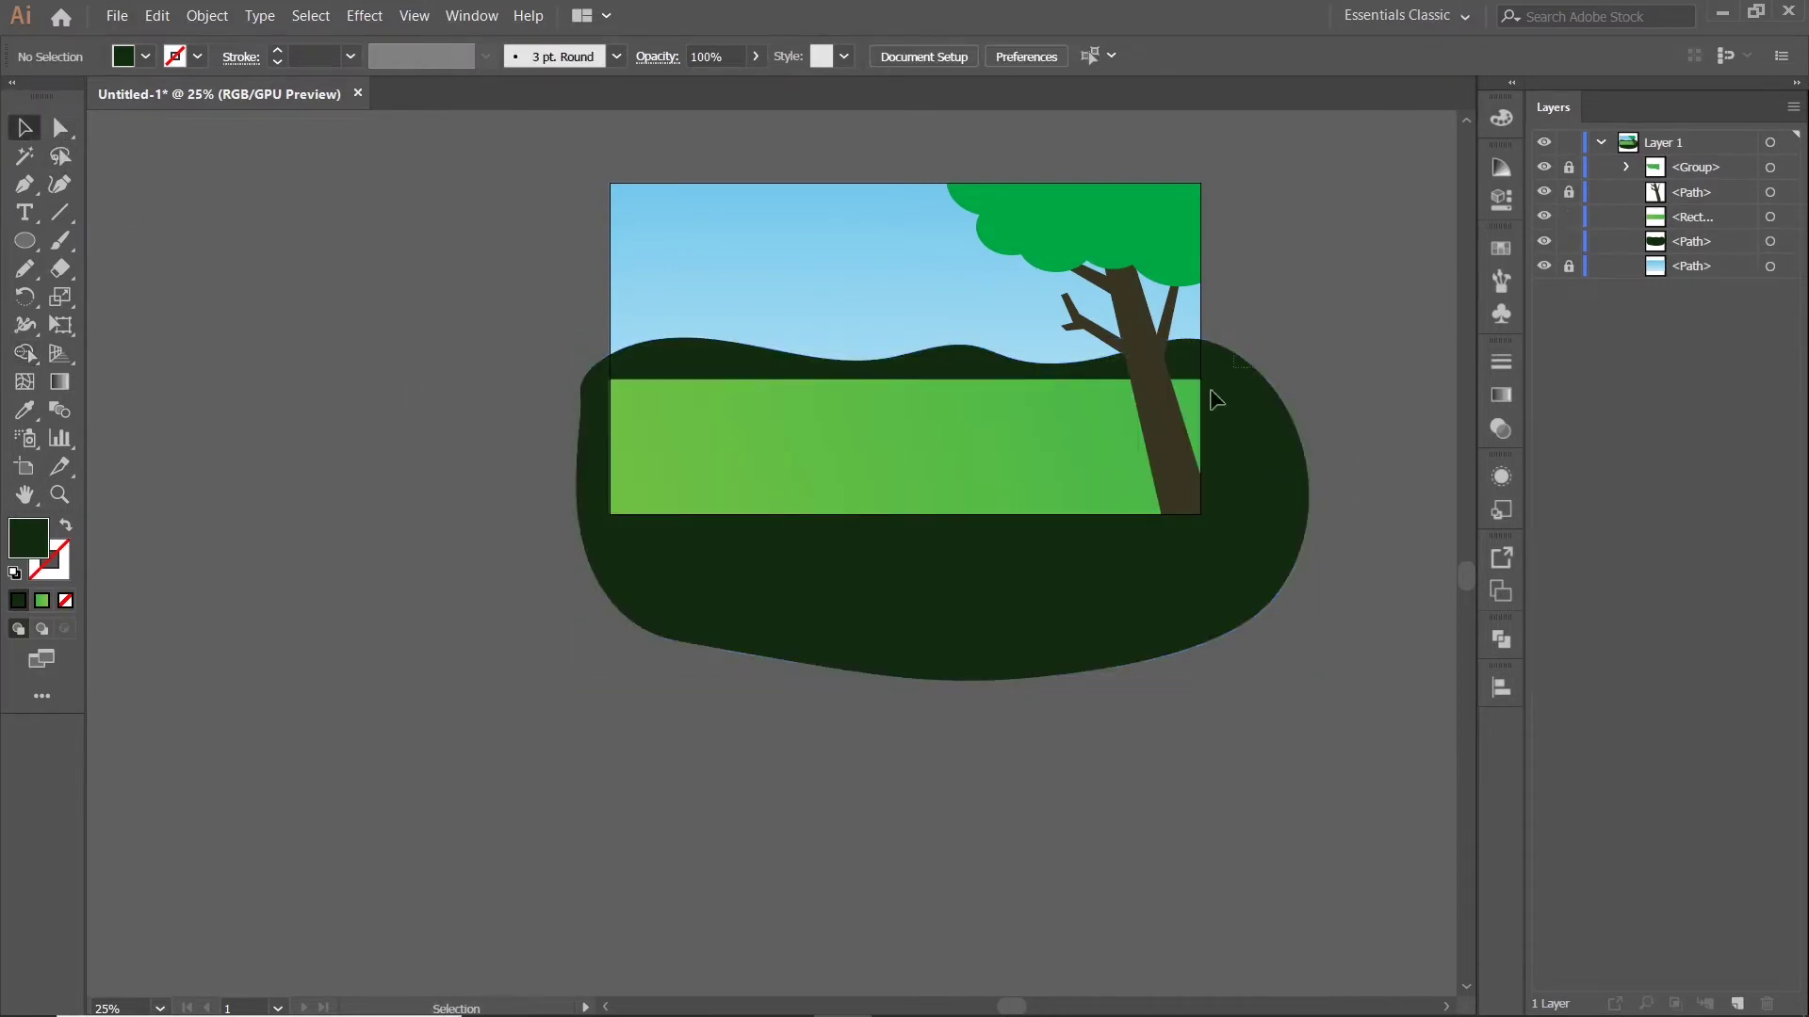
pyautogui.hotkey('ctrl', 'a')
pyautogui.click(25, 353)
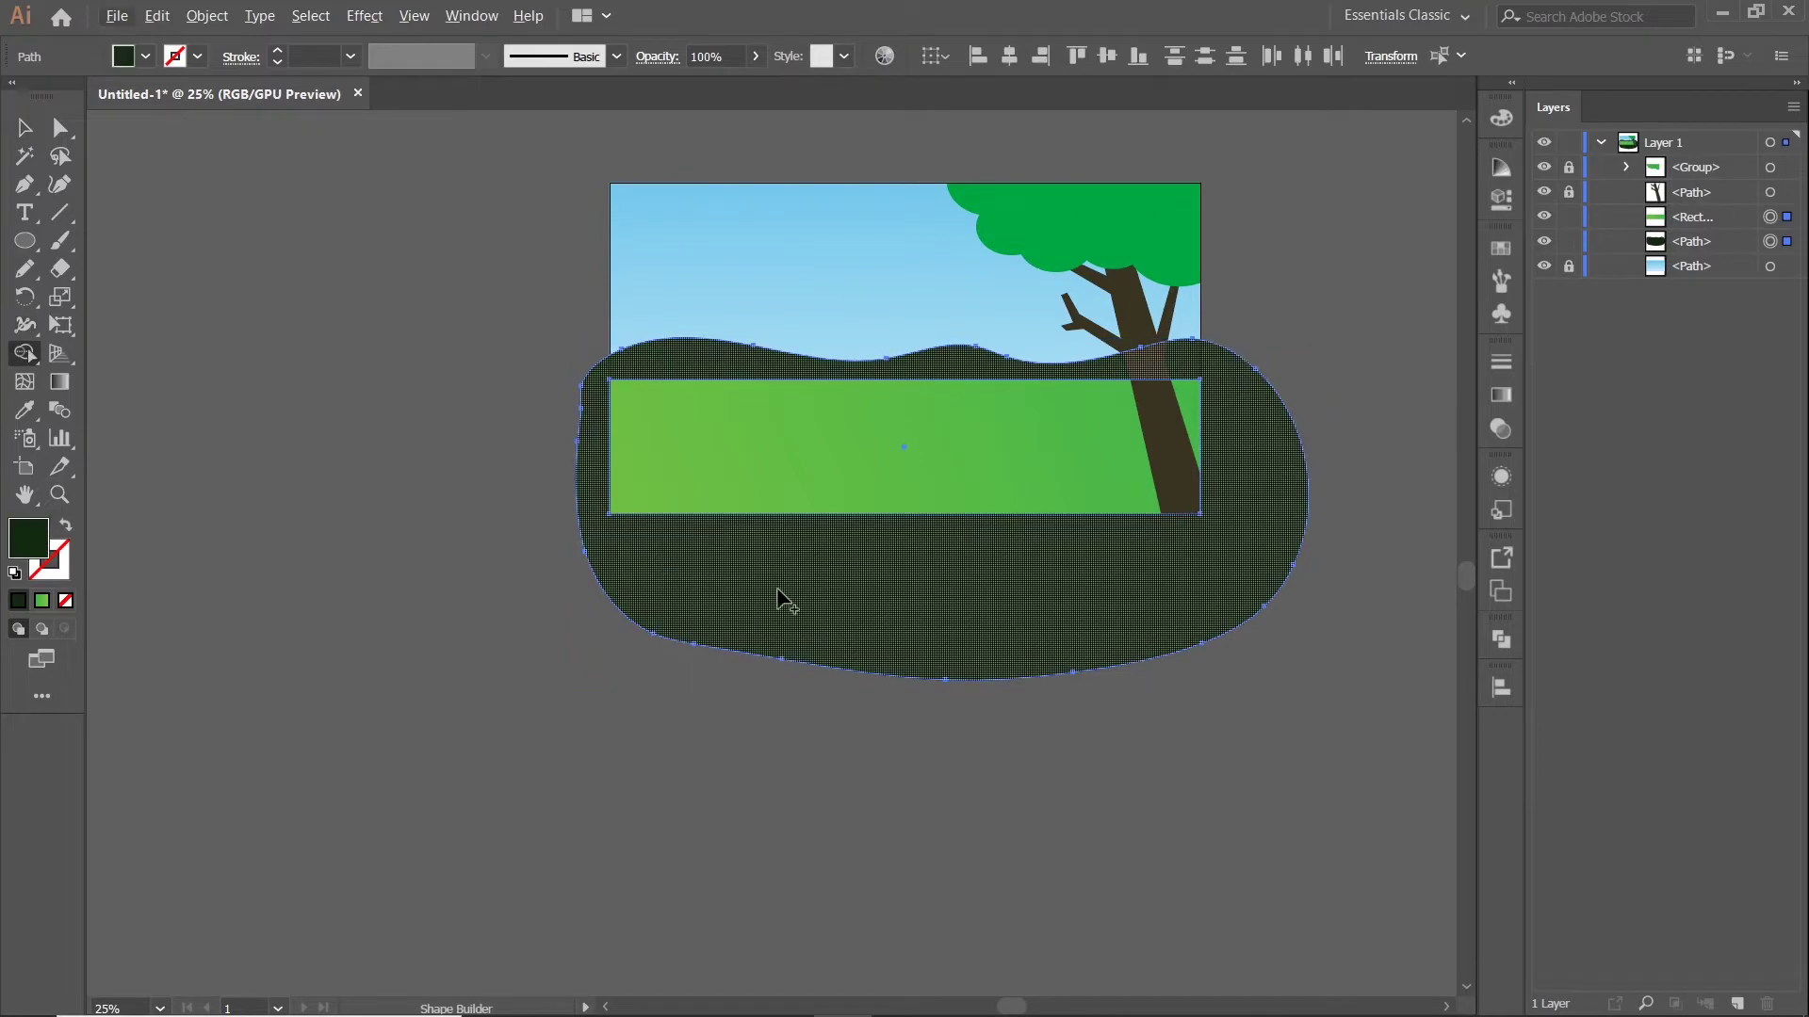
pyautogui.click(24, 127)
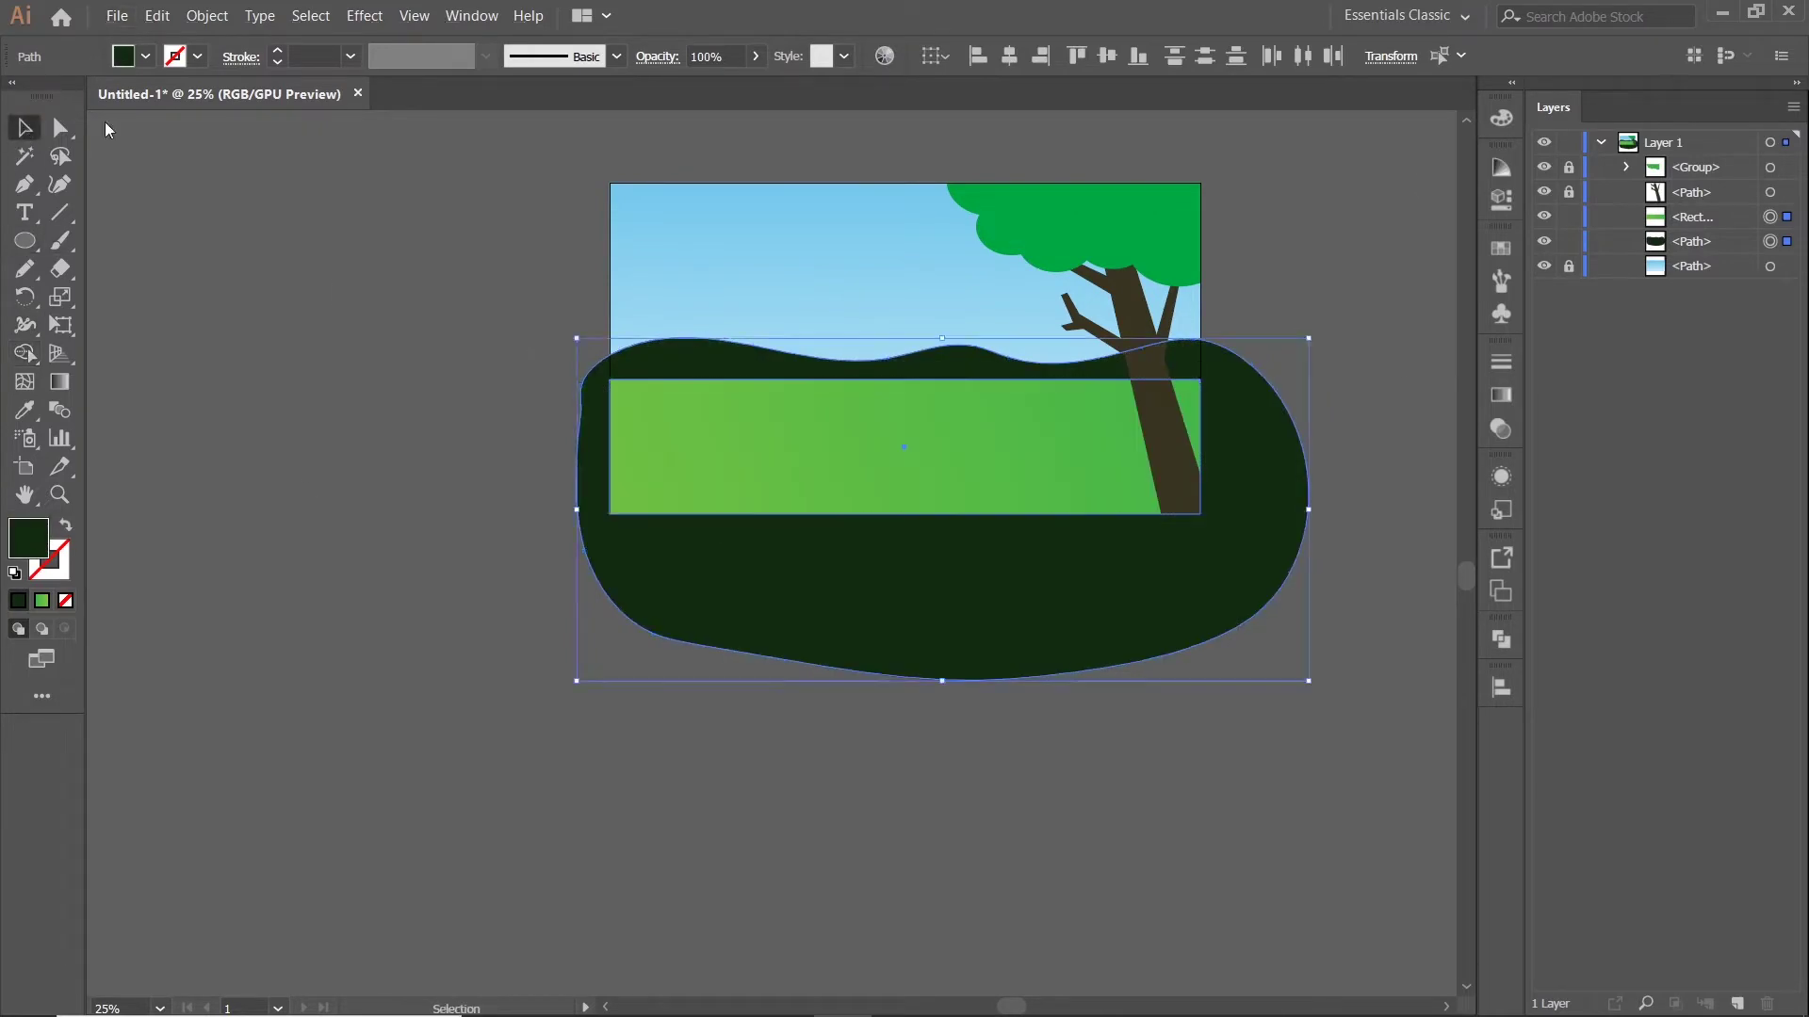
pyautogui.click(1372, 307)
# With the sky shape unlocked and included in the selection, trim the hill shape's overhang outside the artboard using Shape Builder
pyautogui.hotkey('ctrl', 'a')
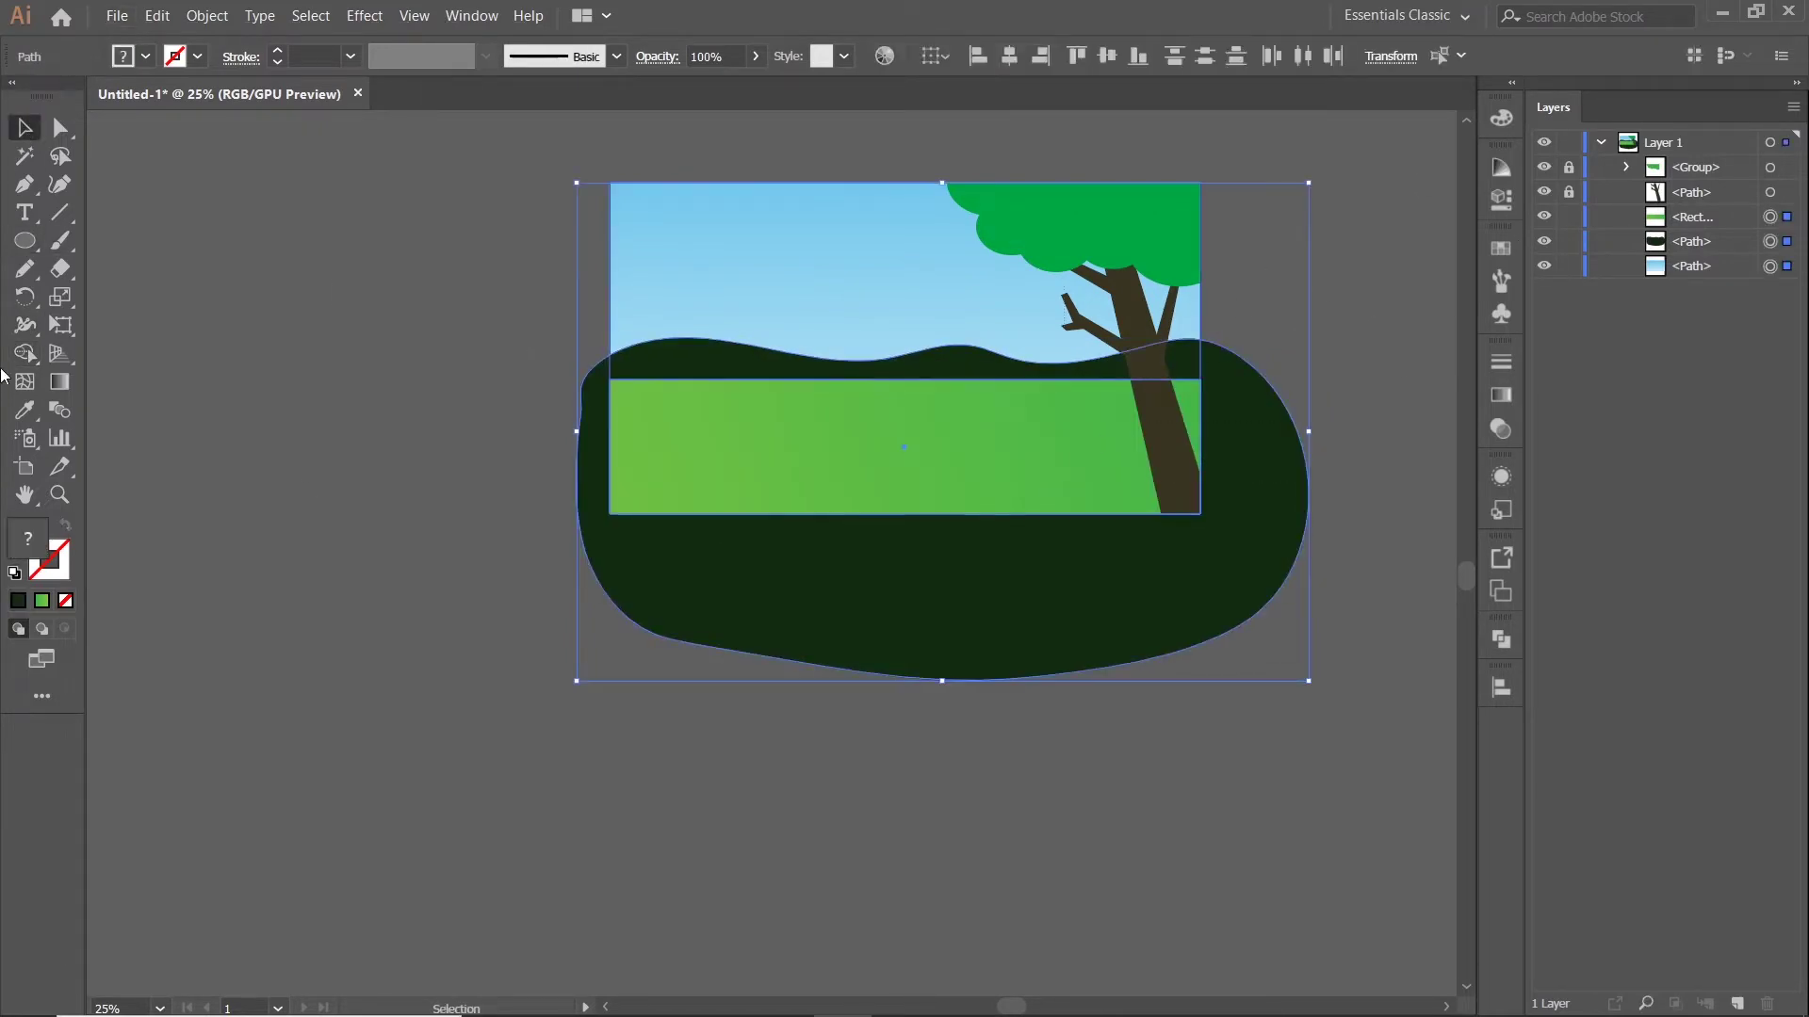
pyautogui.hotkey('shift', 'm')
pyautogui.keyDown('alt'); pyautogui.click(721, 563); pyautogui.keyUp('alt')
pyautogui.click(24, 127)
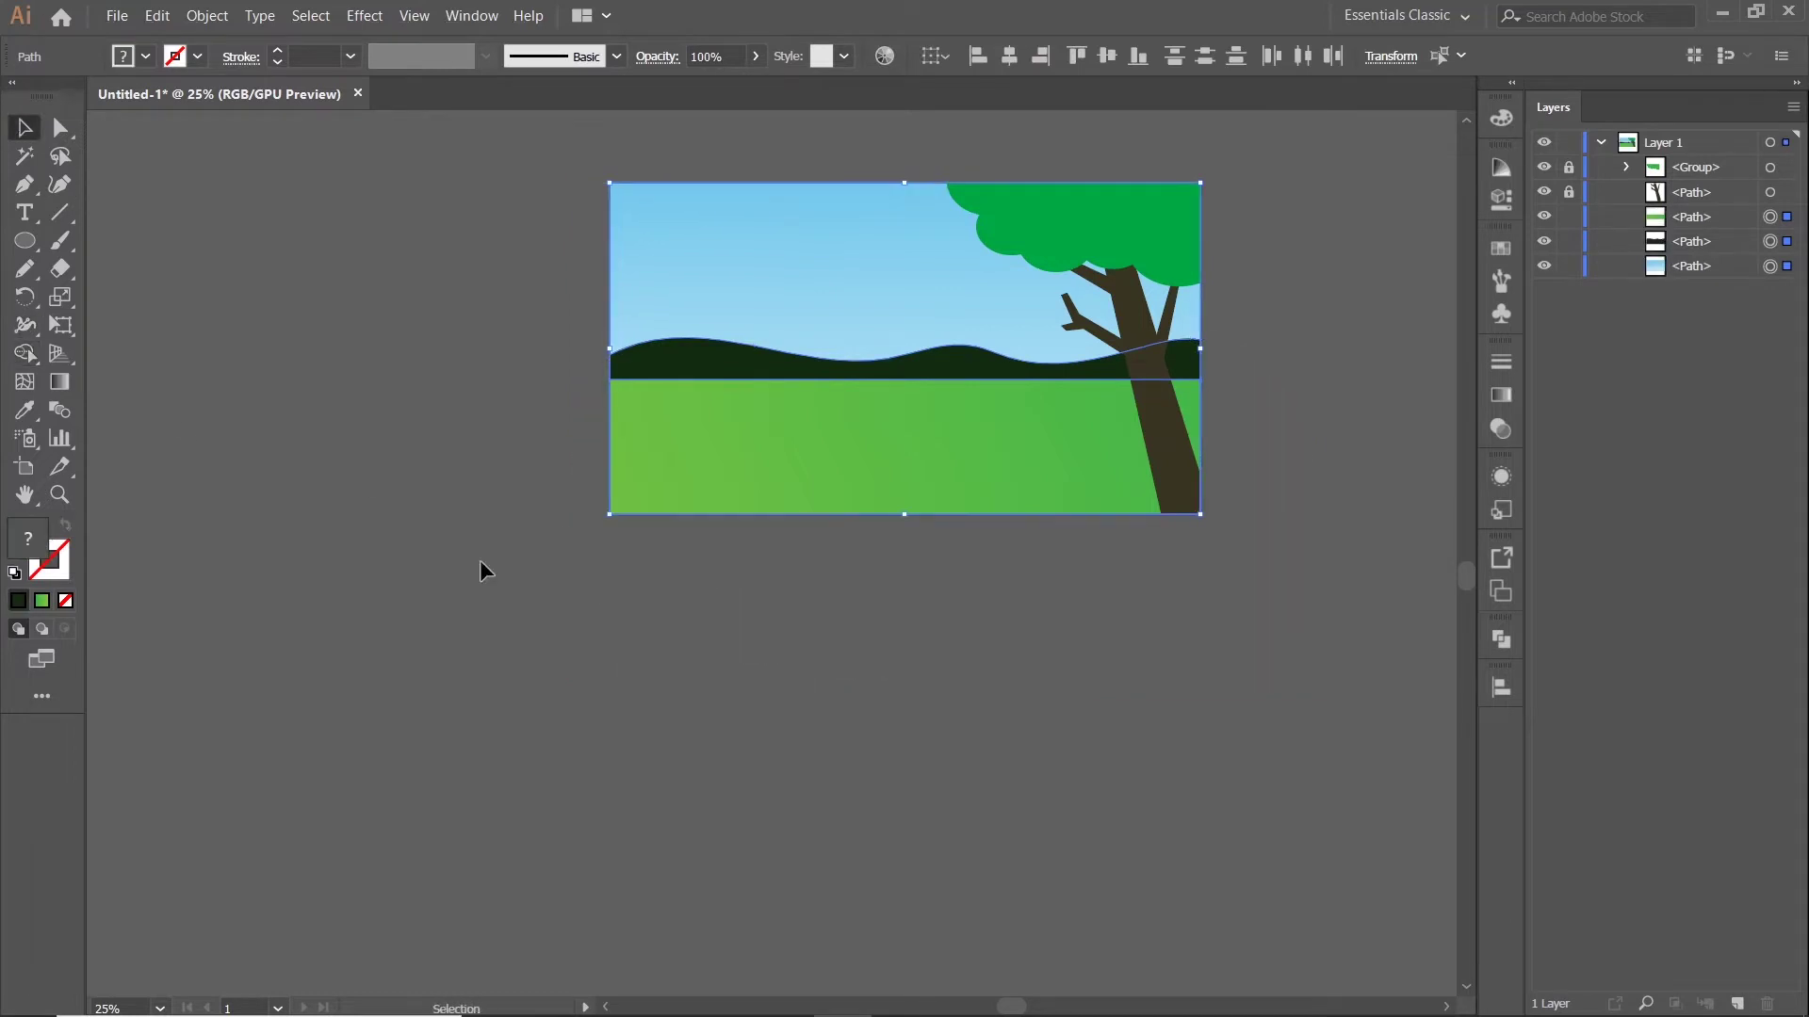
pyautogui.click(479, 565)
# Draw a closed bumpy bush outline along the horizon with the Pencil tool, looping below the artboard, about 1435 px wide and 756 px high
pyautogui.moveTo(949, 566); pyautogui.dragTo(953, 546)
pyautogui.scroll(3, 1038, 312)
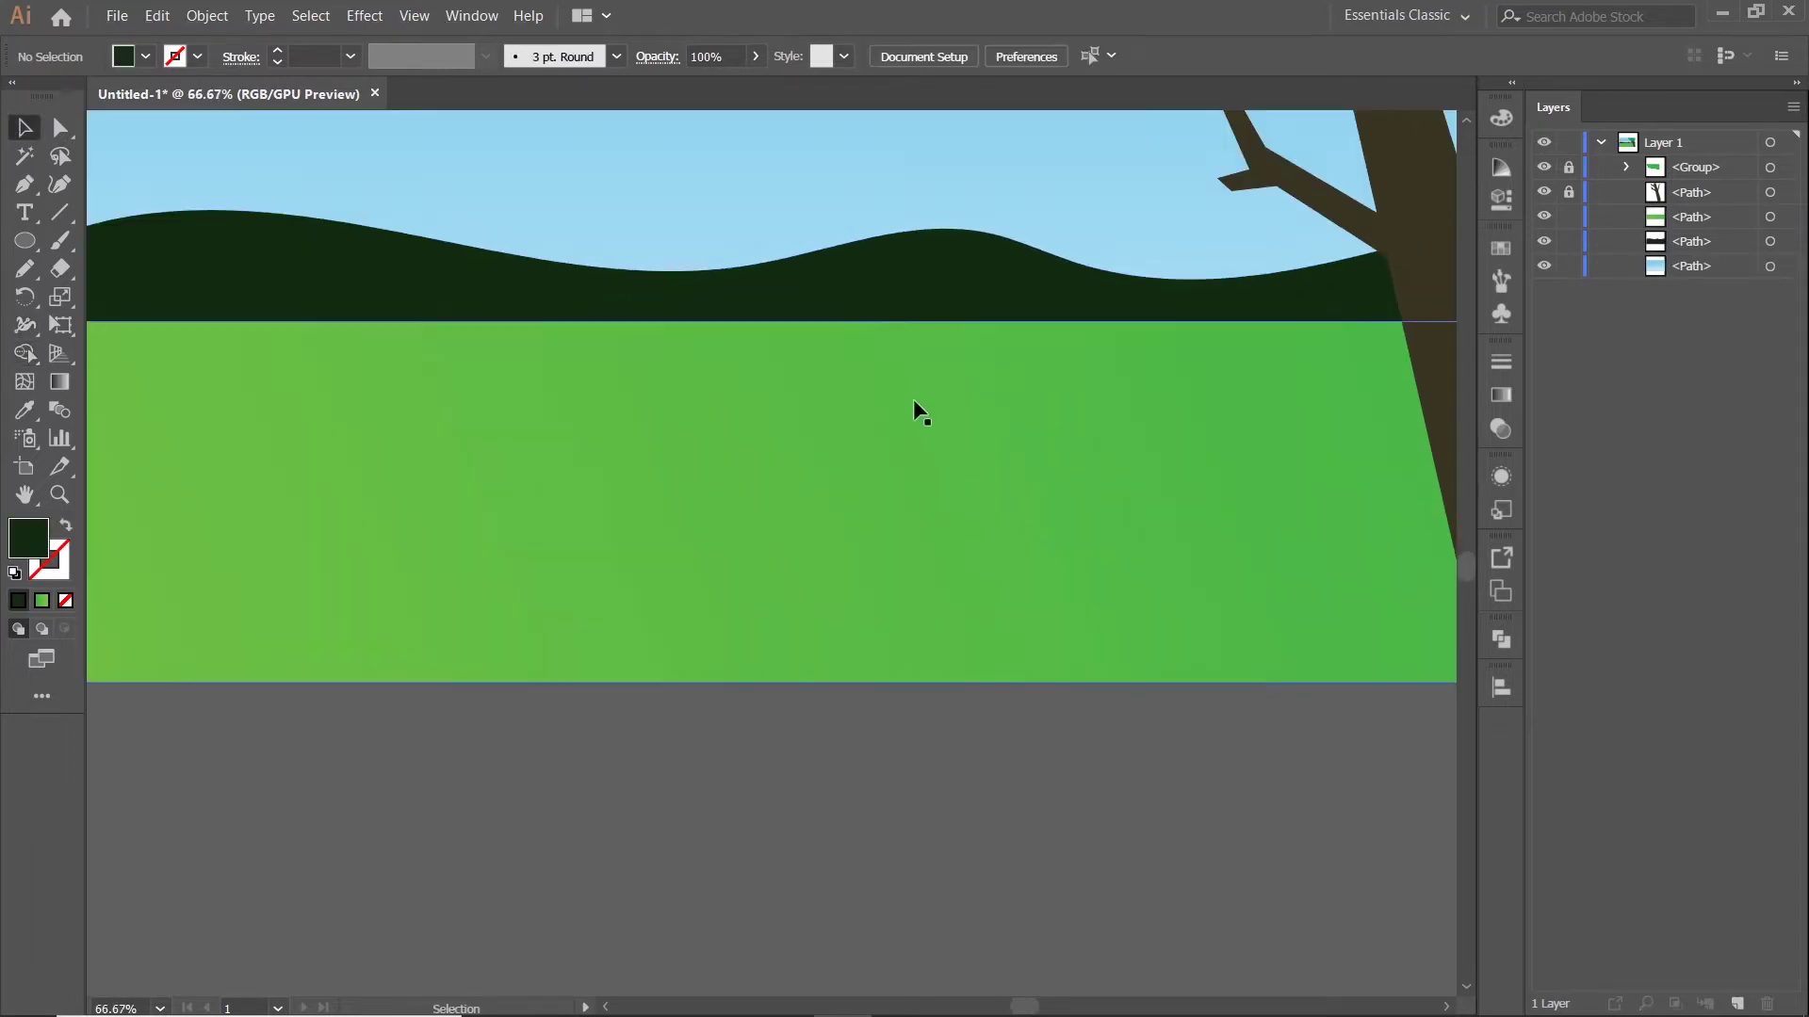
pyautogui.scroll(-1, 819, 346)
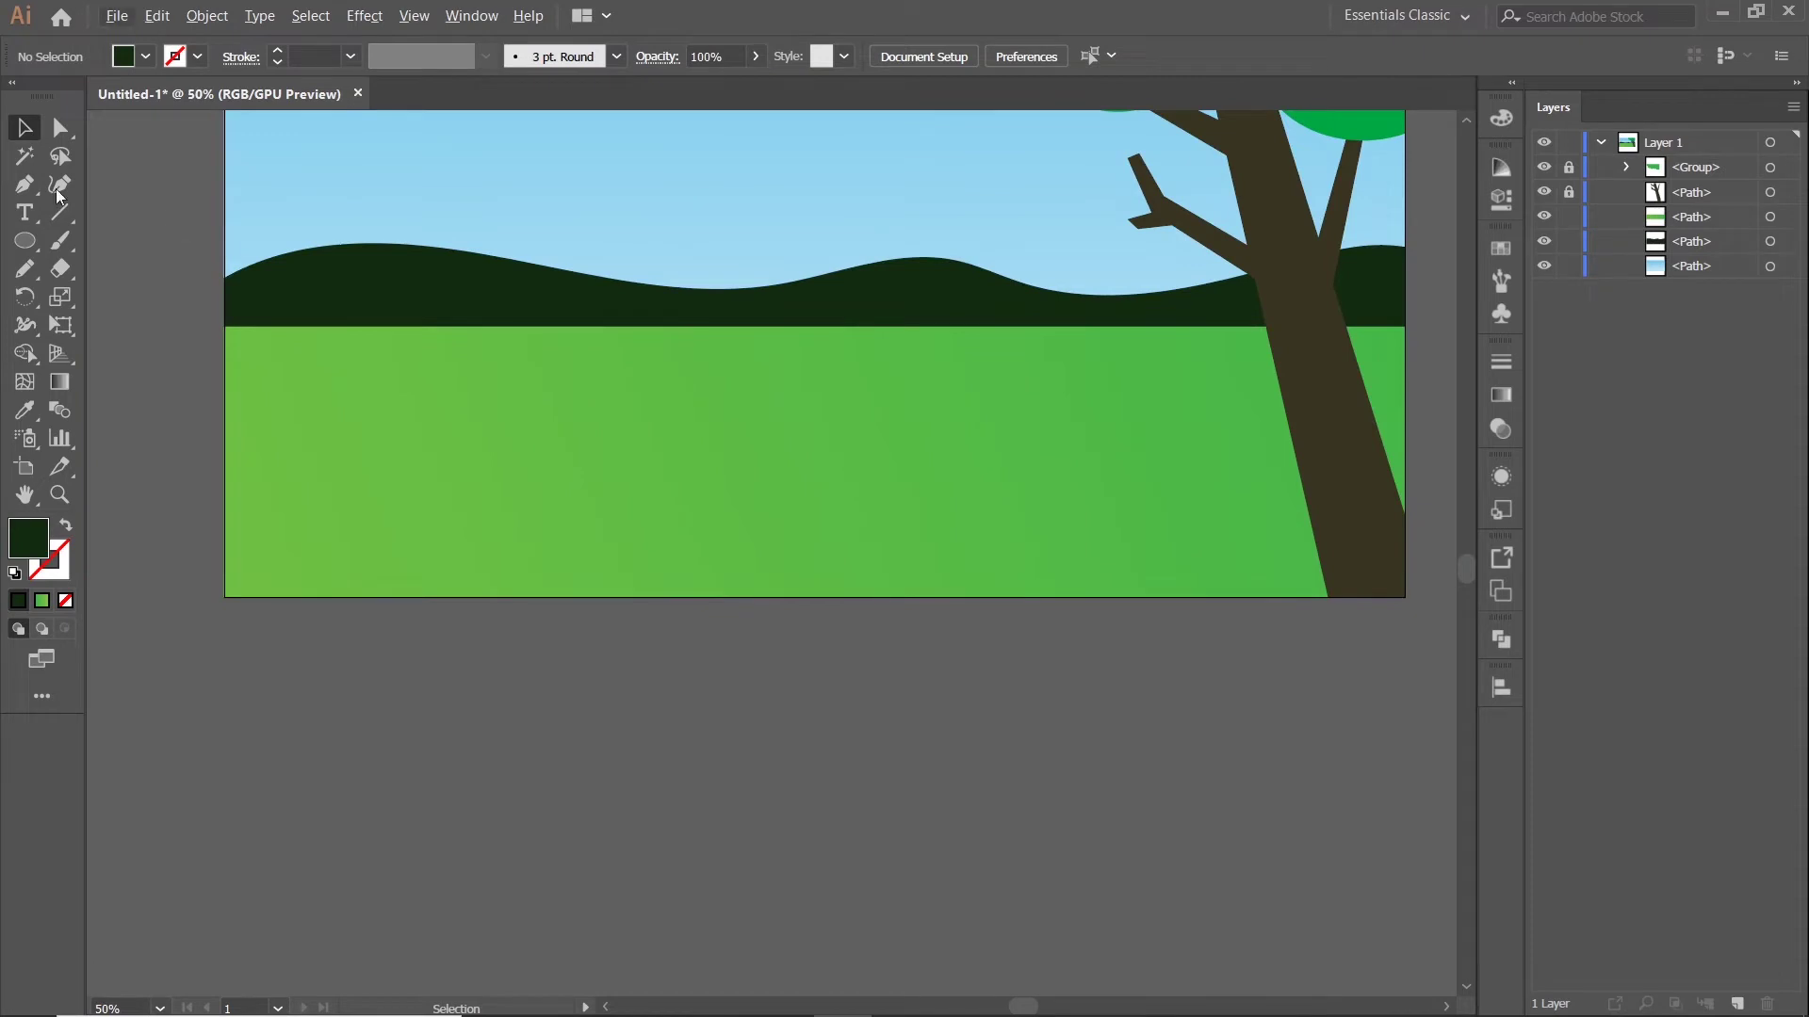
pyautogui.click(24, 268)
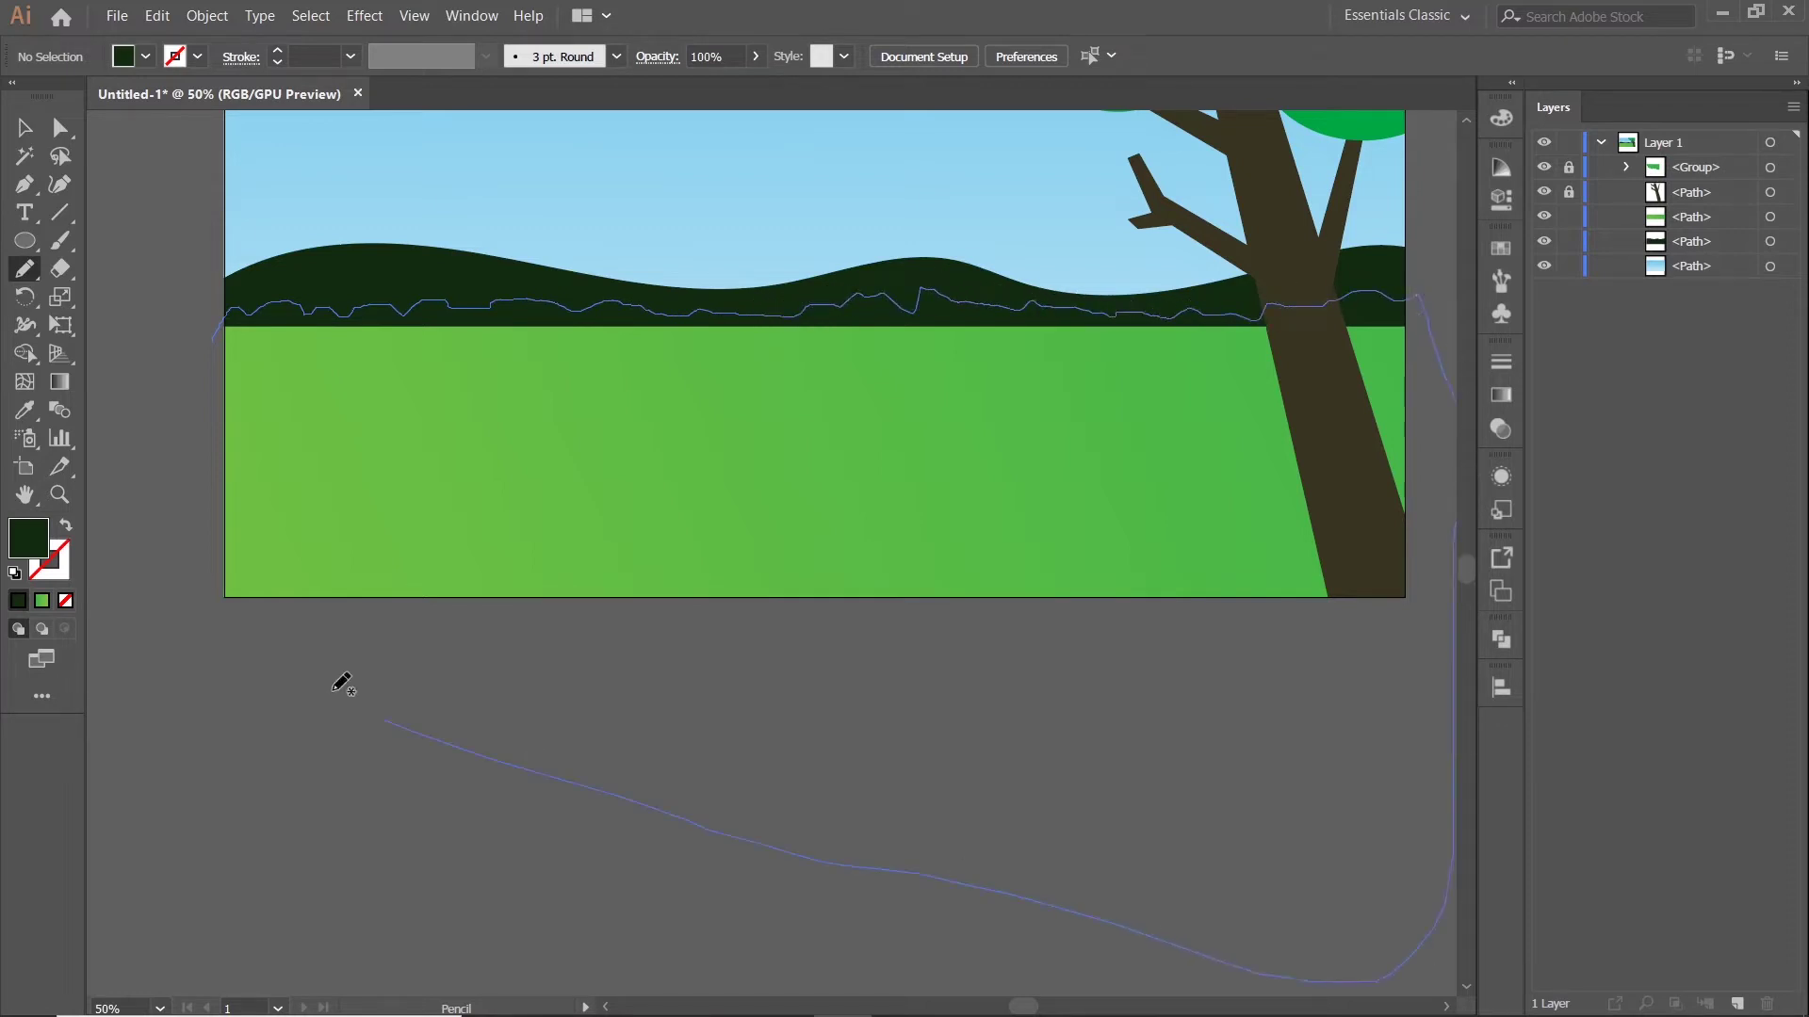
pyautogui.moveTo(334, 690)
pyautogui.mouseDown()
pyautogui.moveTo(215, 648)
pyautogui.moveTo(147, 424)
pyautogui.mouseUp()
pyautogui.moveTo(224, 331); pyautogui.dragTo(222, 335)
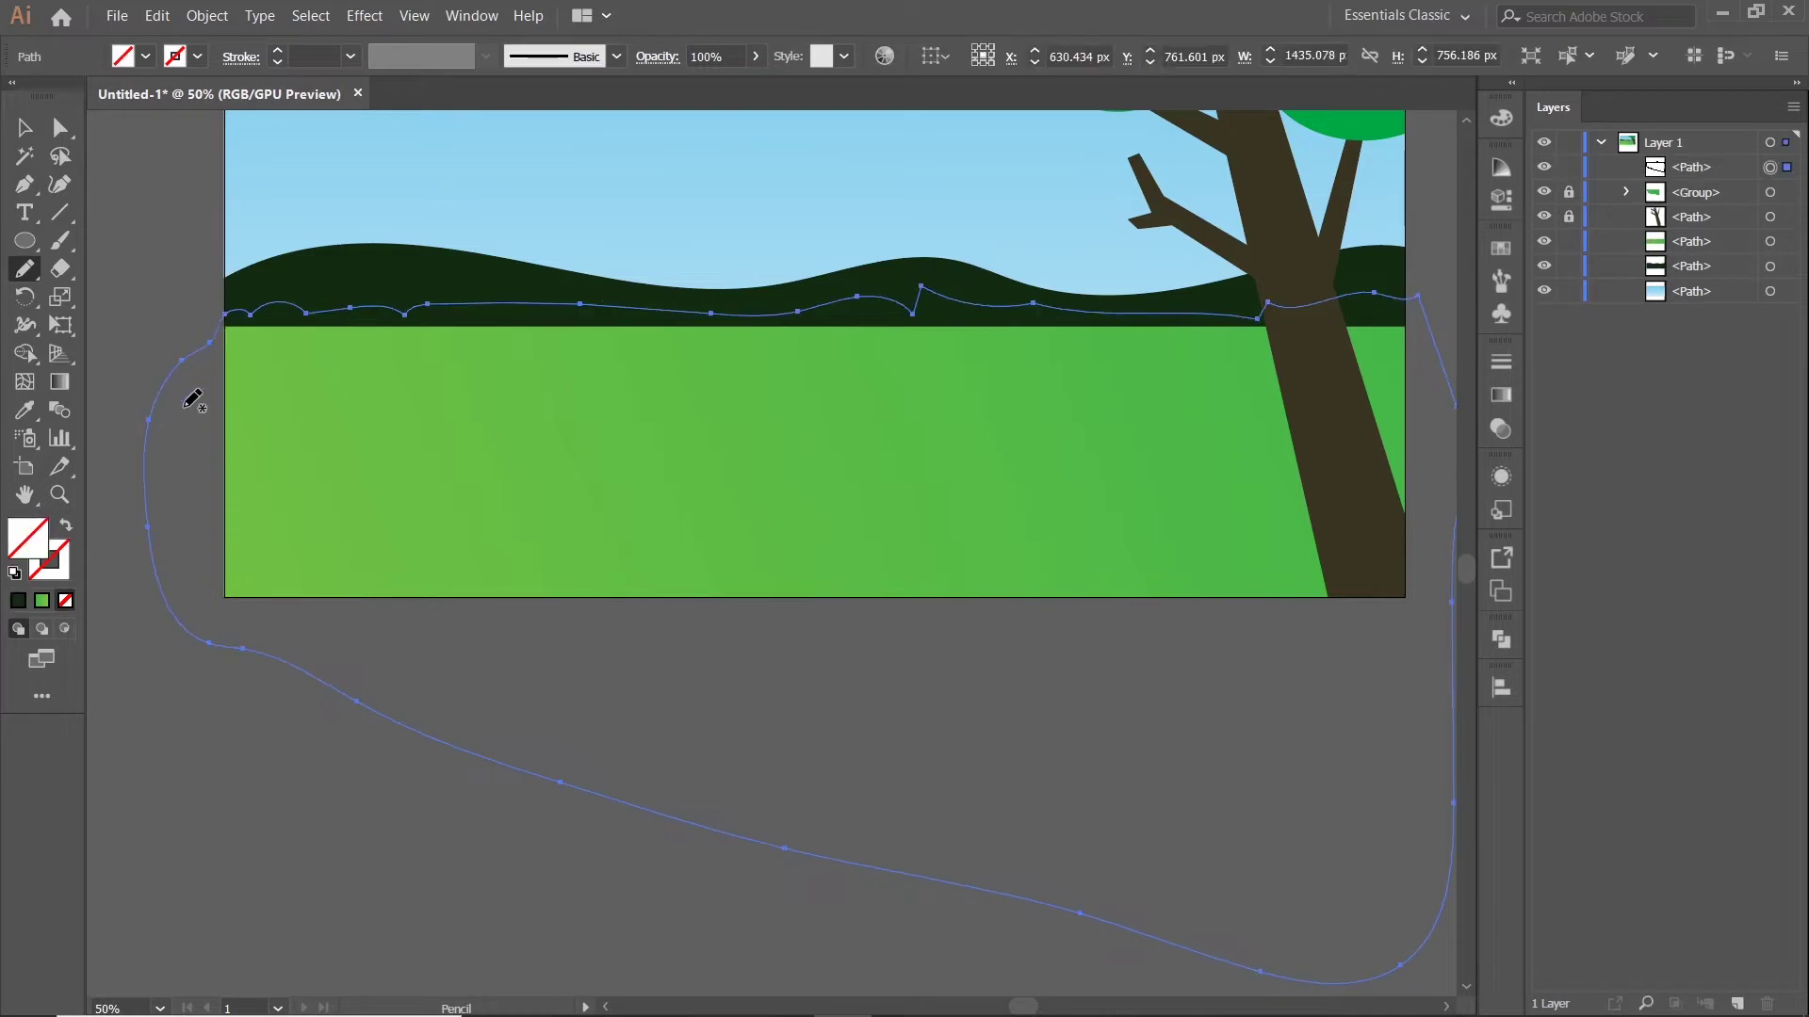
# Sample the hill's dark green onto the bush shape with the Eyedropper, lighten its fill to 1E3F1A, and deselect it
pyautogui.press('i')
pyautogui.click(347, 267)
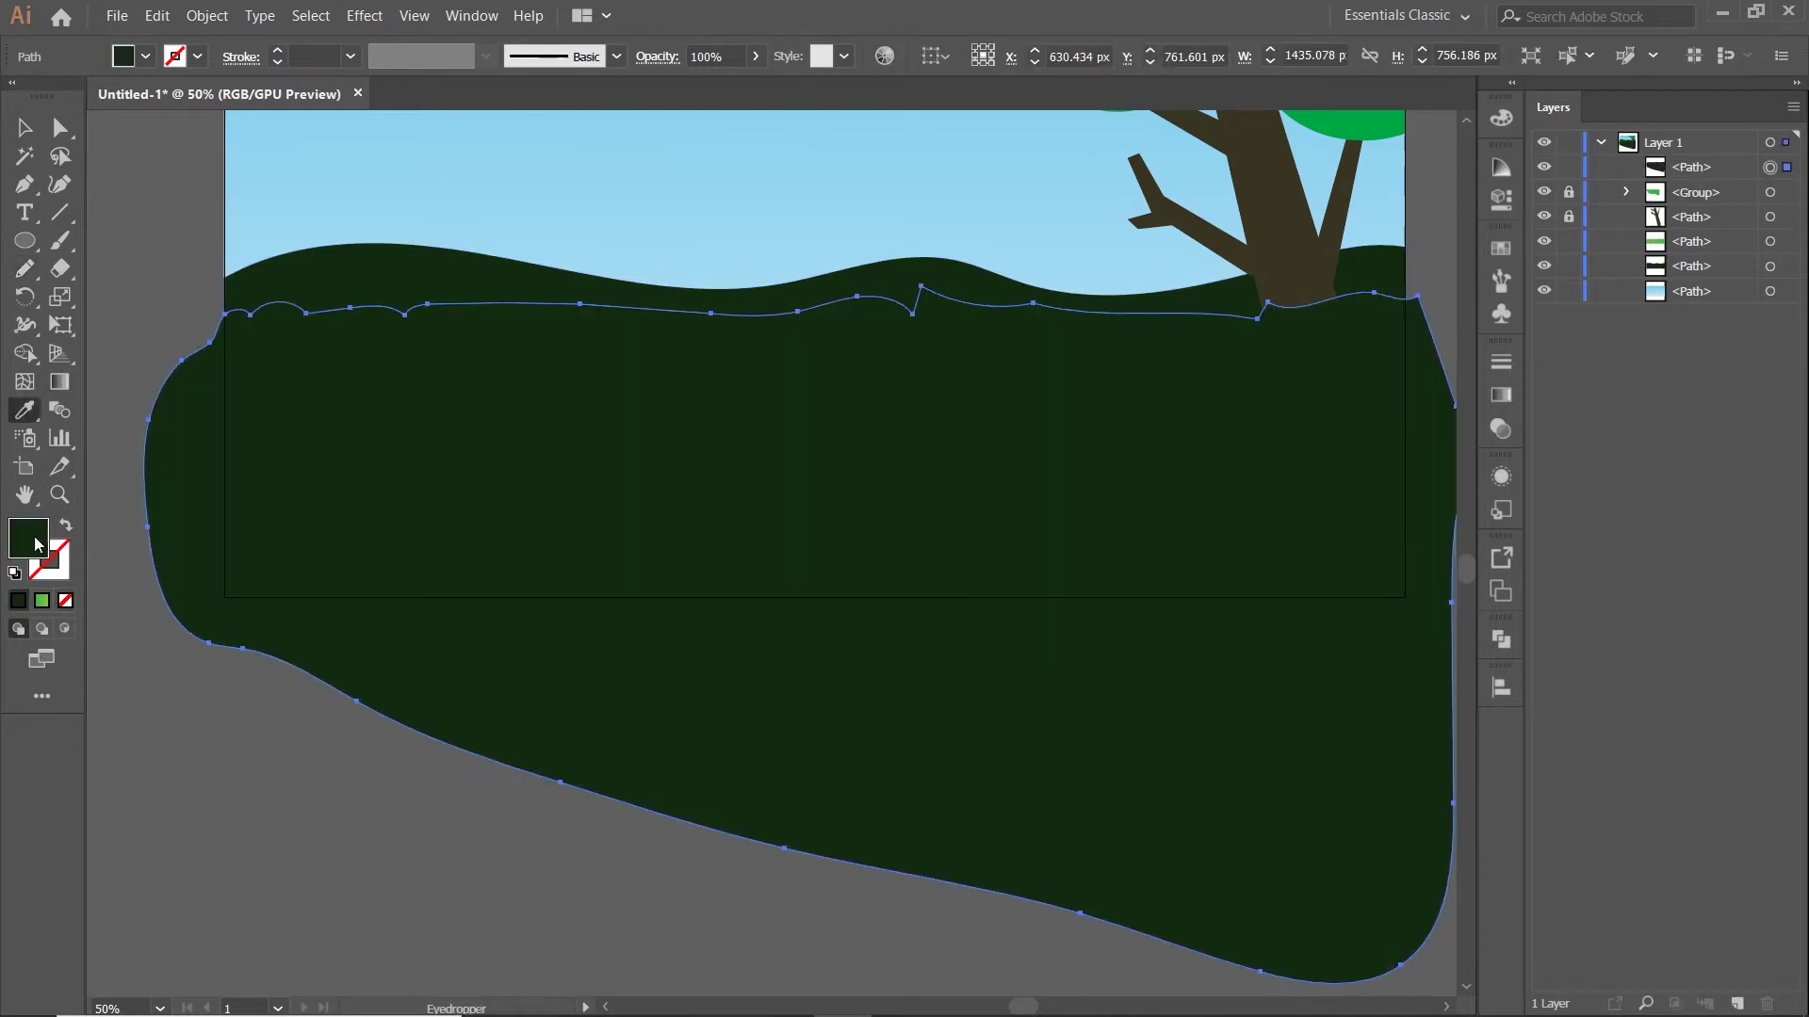
pyautogui.doubleClick(37, 543)
pyautogui.click(890, 455)
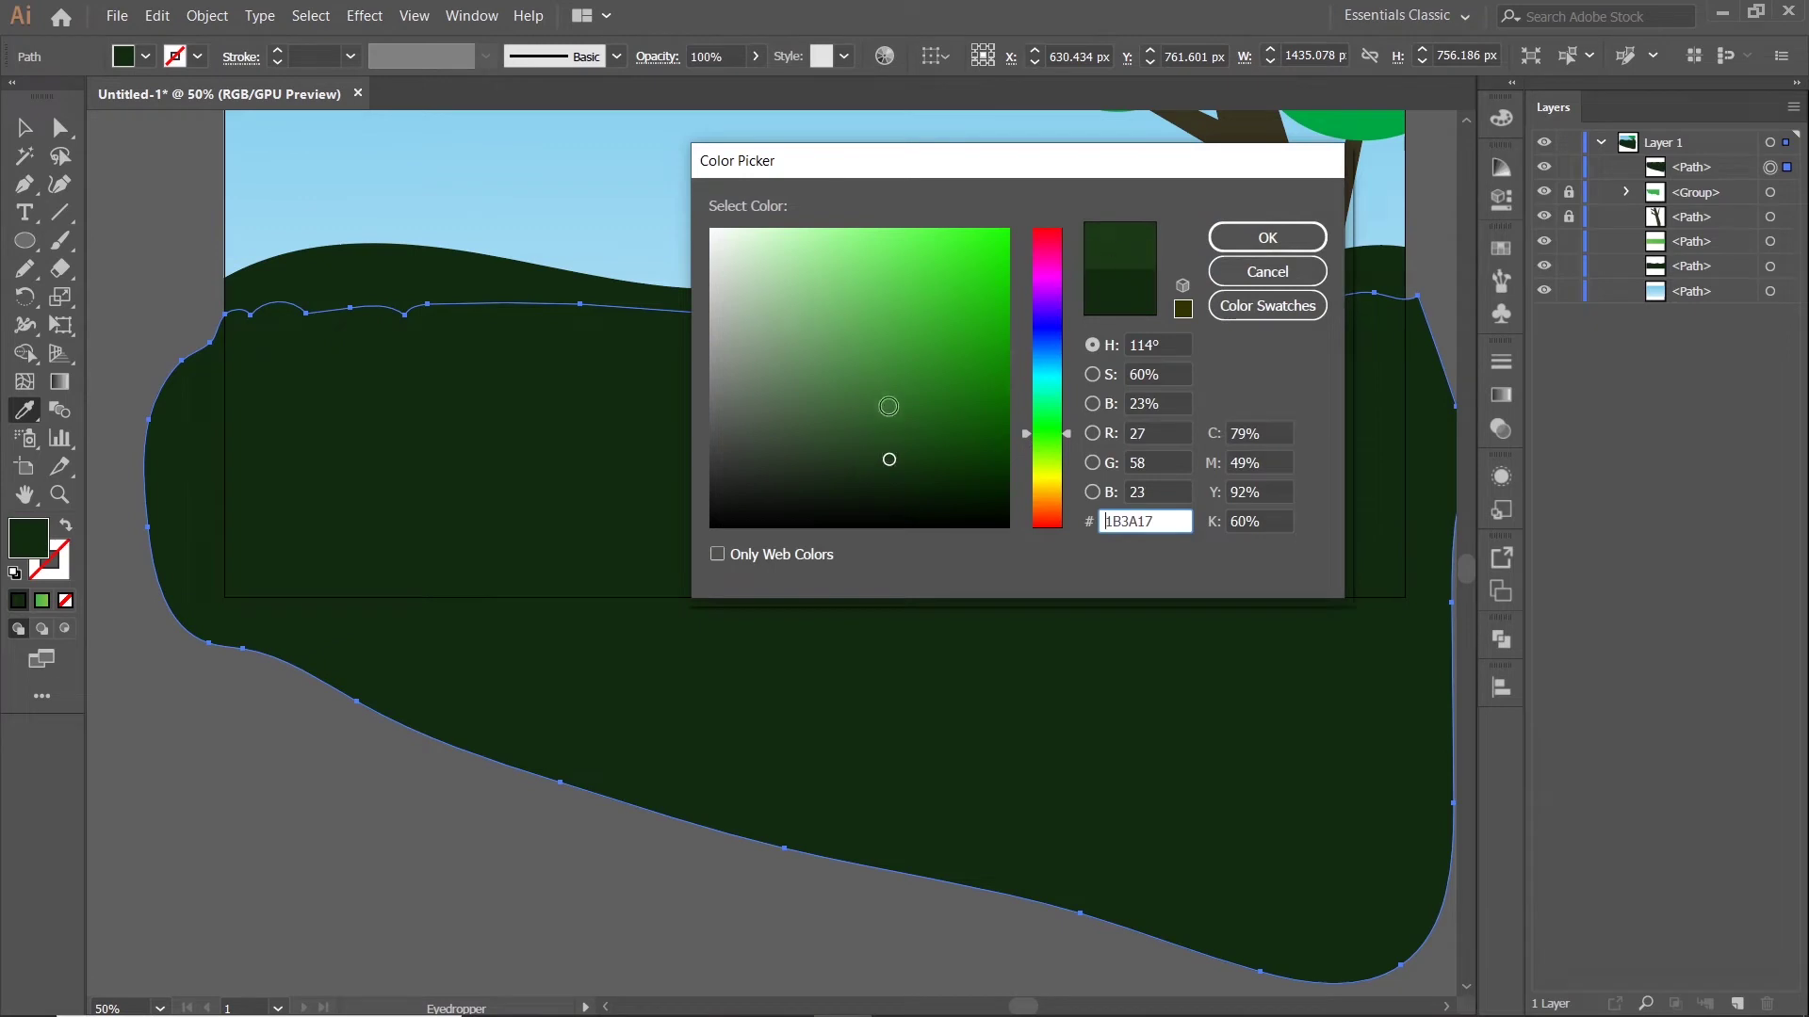
pyautogui.click(1265, 237)
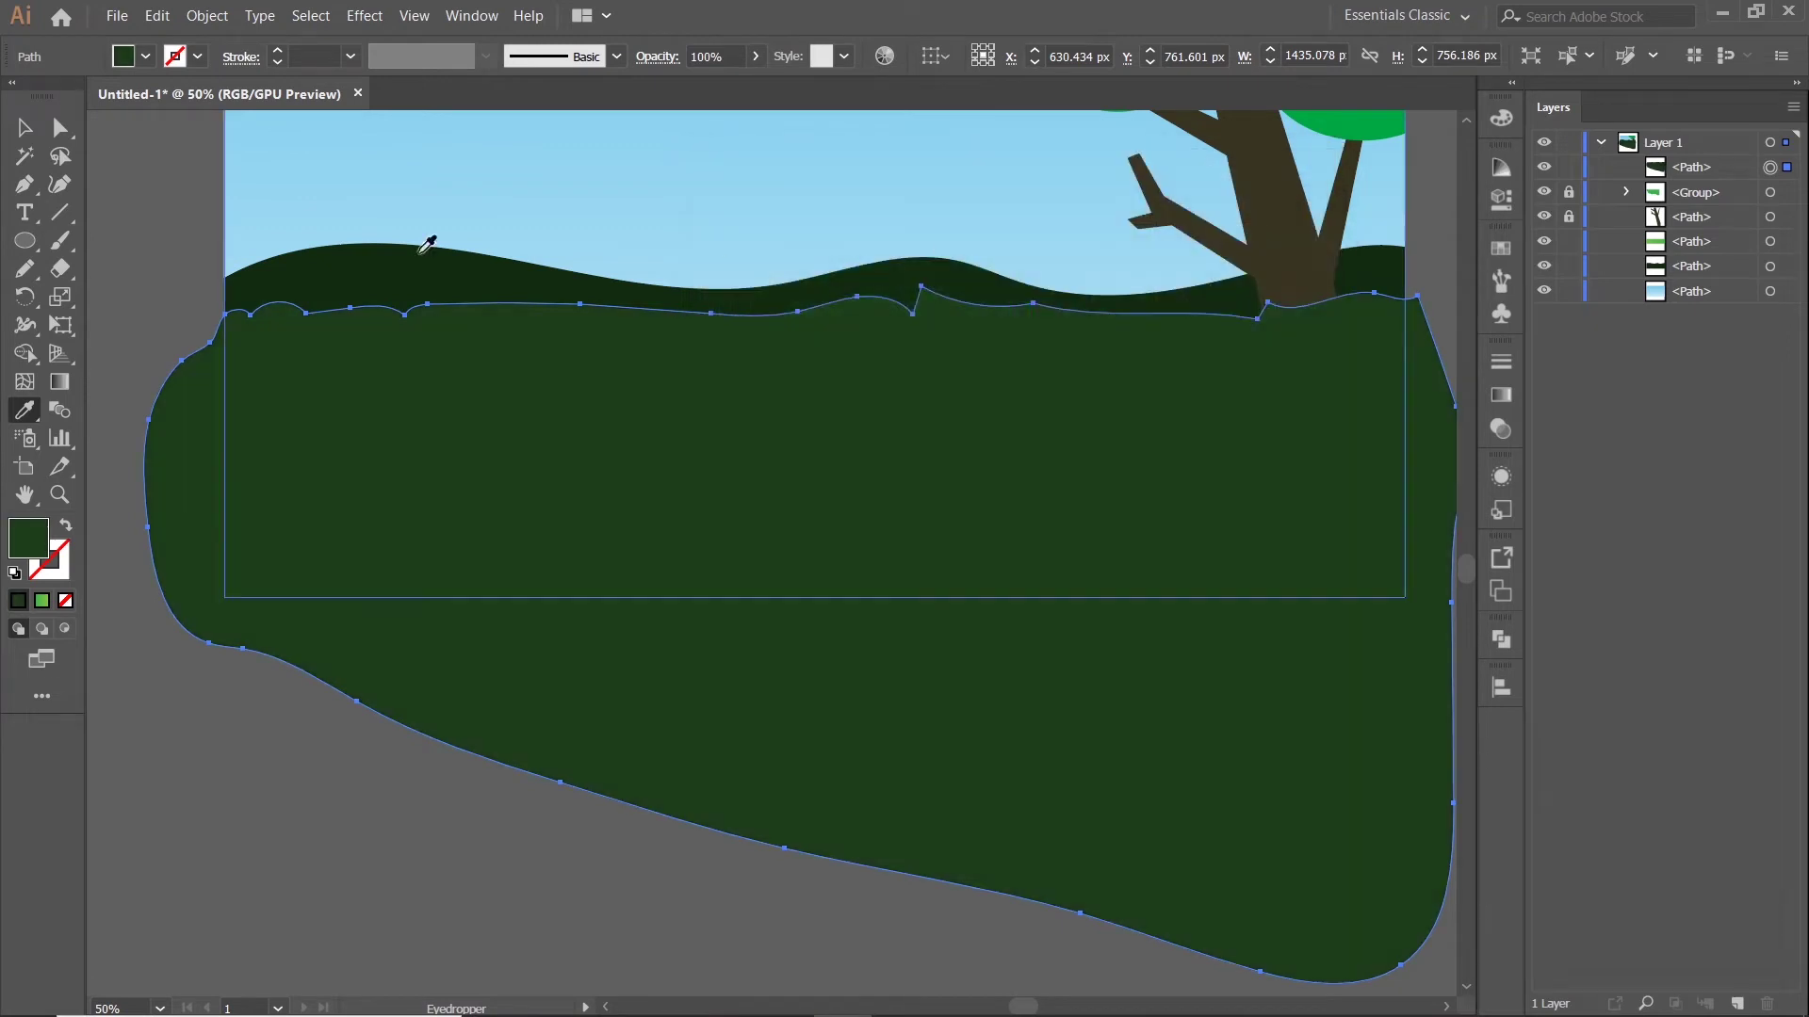
pyautogui.click(26, 137)
pyautogui.click(213, 727)
# Trim the bush shape's overhang outside the artboard with Shape Builder and move it between the ground and the hills in the stacking order
pyautogui.scroll(-2, 231, 683)
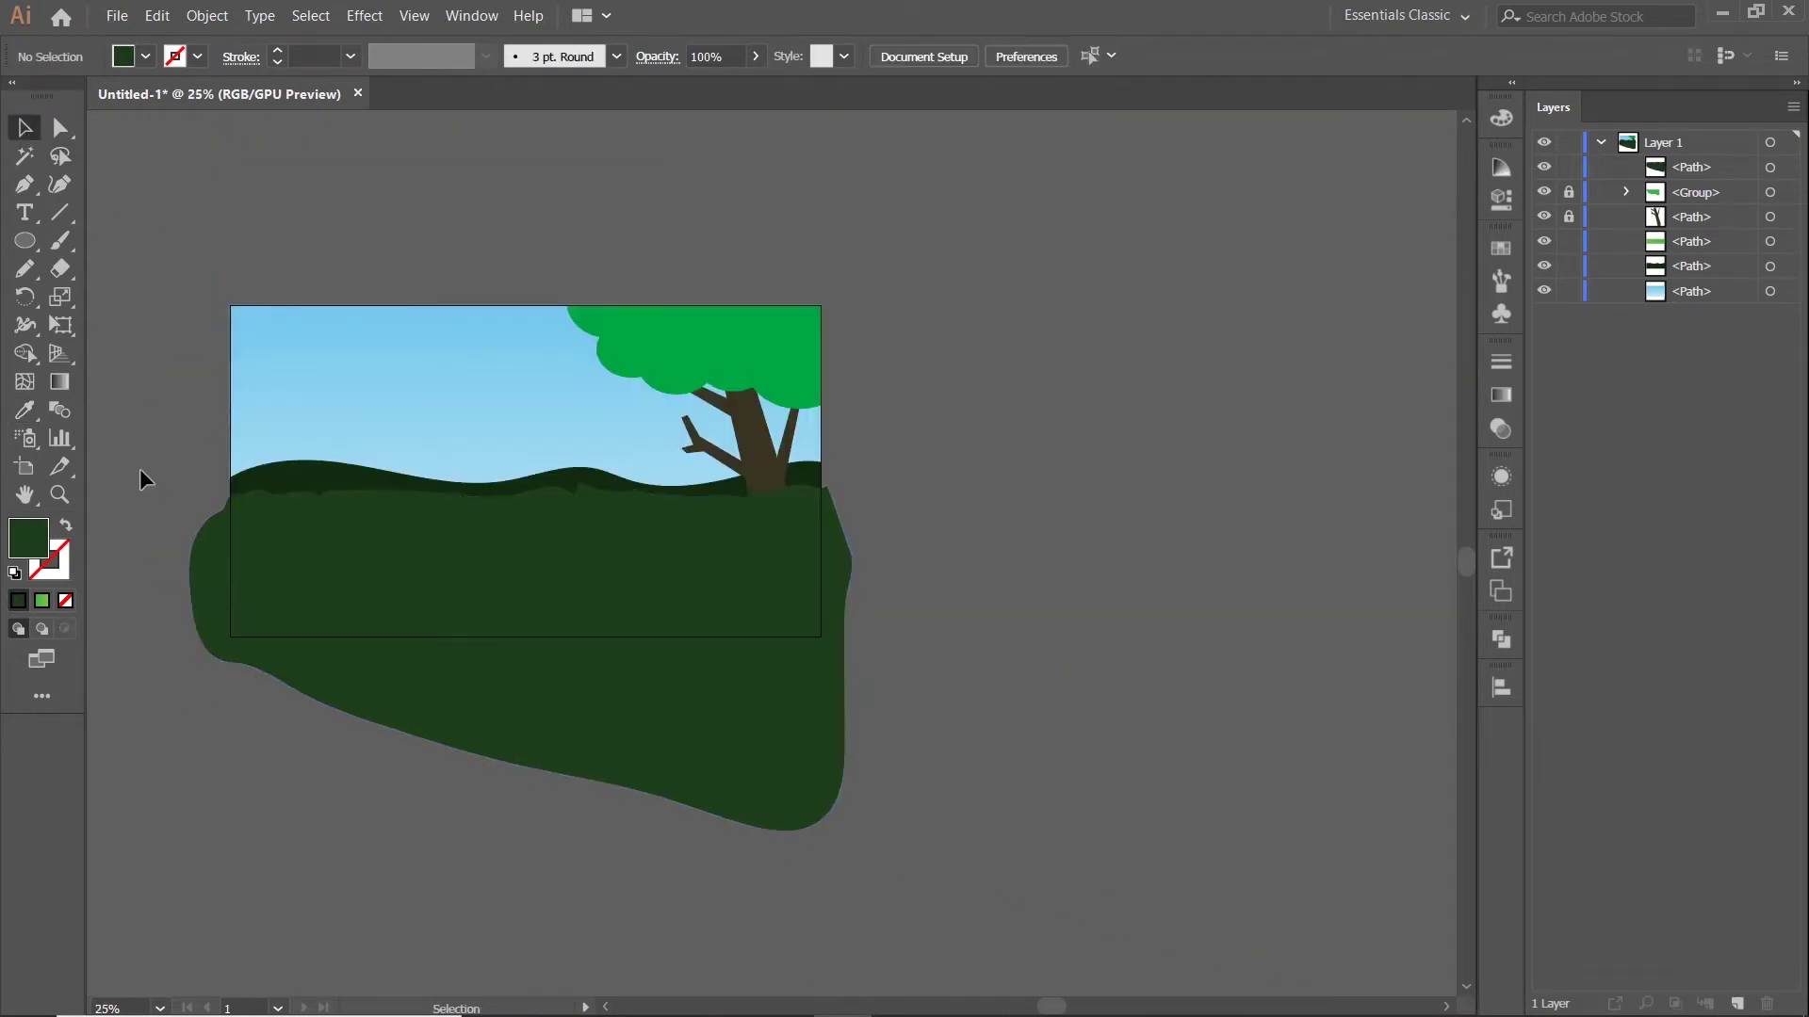
pyautogui.hotkey('ctrl', 'a')
pyautogui.hotkey('shift', 'm')
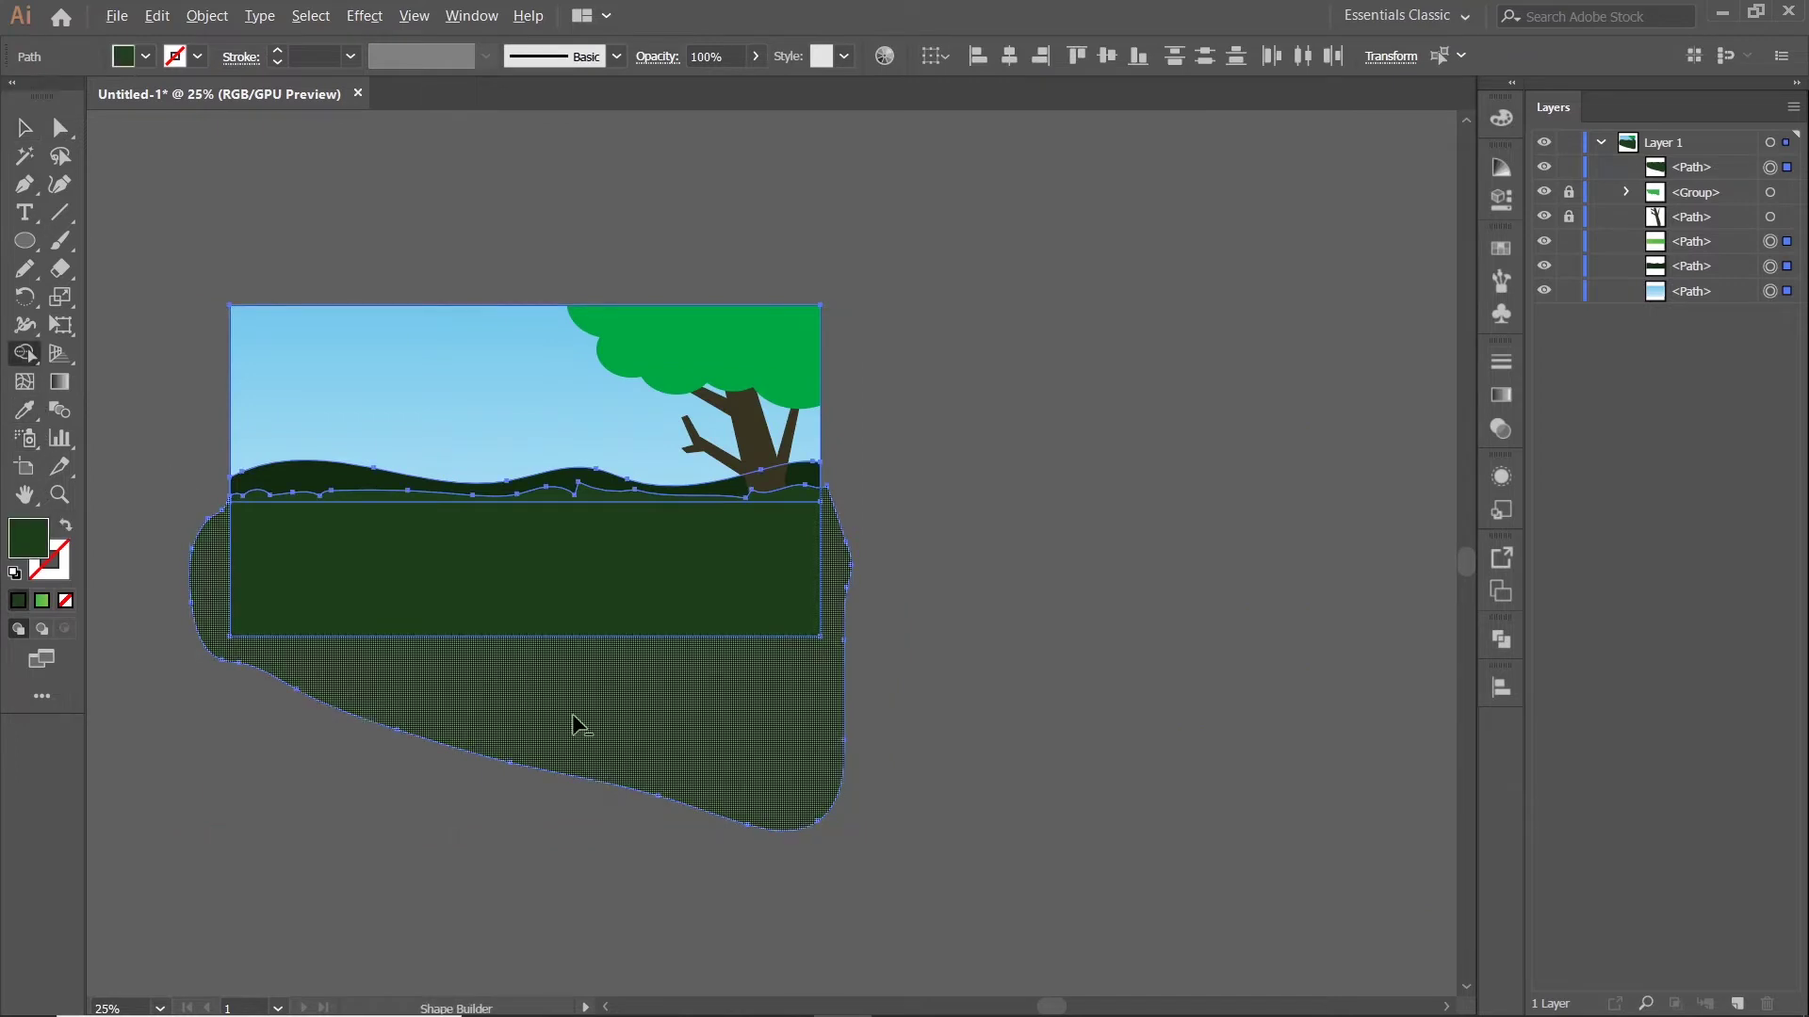
pyautogui.keyDown('alt'); pyautogui.click(576, 727); pyautogui.keyUp('alt')
pyautogui.click(26, 132)
pyautogui.click(1219, 303)
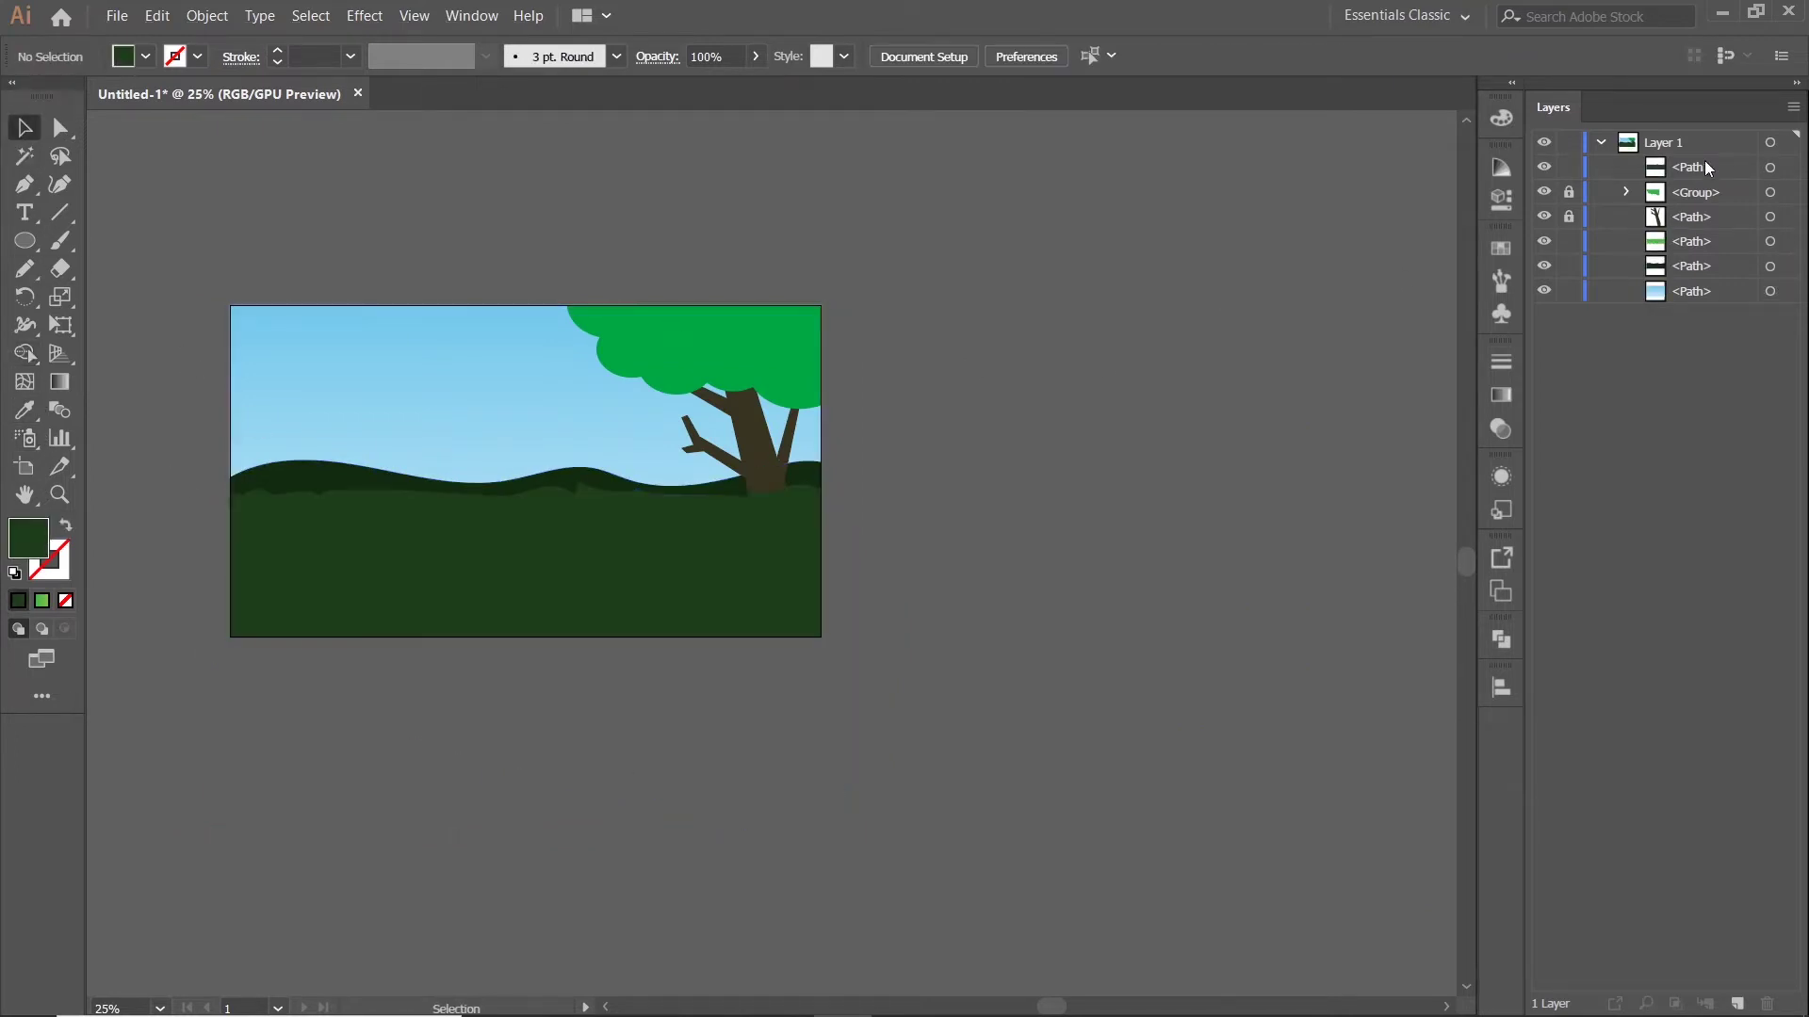
pyautogui.moveTo(1700, 167); pyautogui.dragTo(1729, 276)
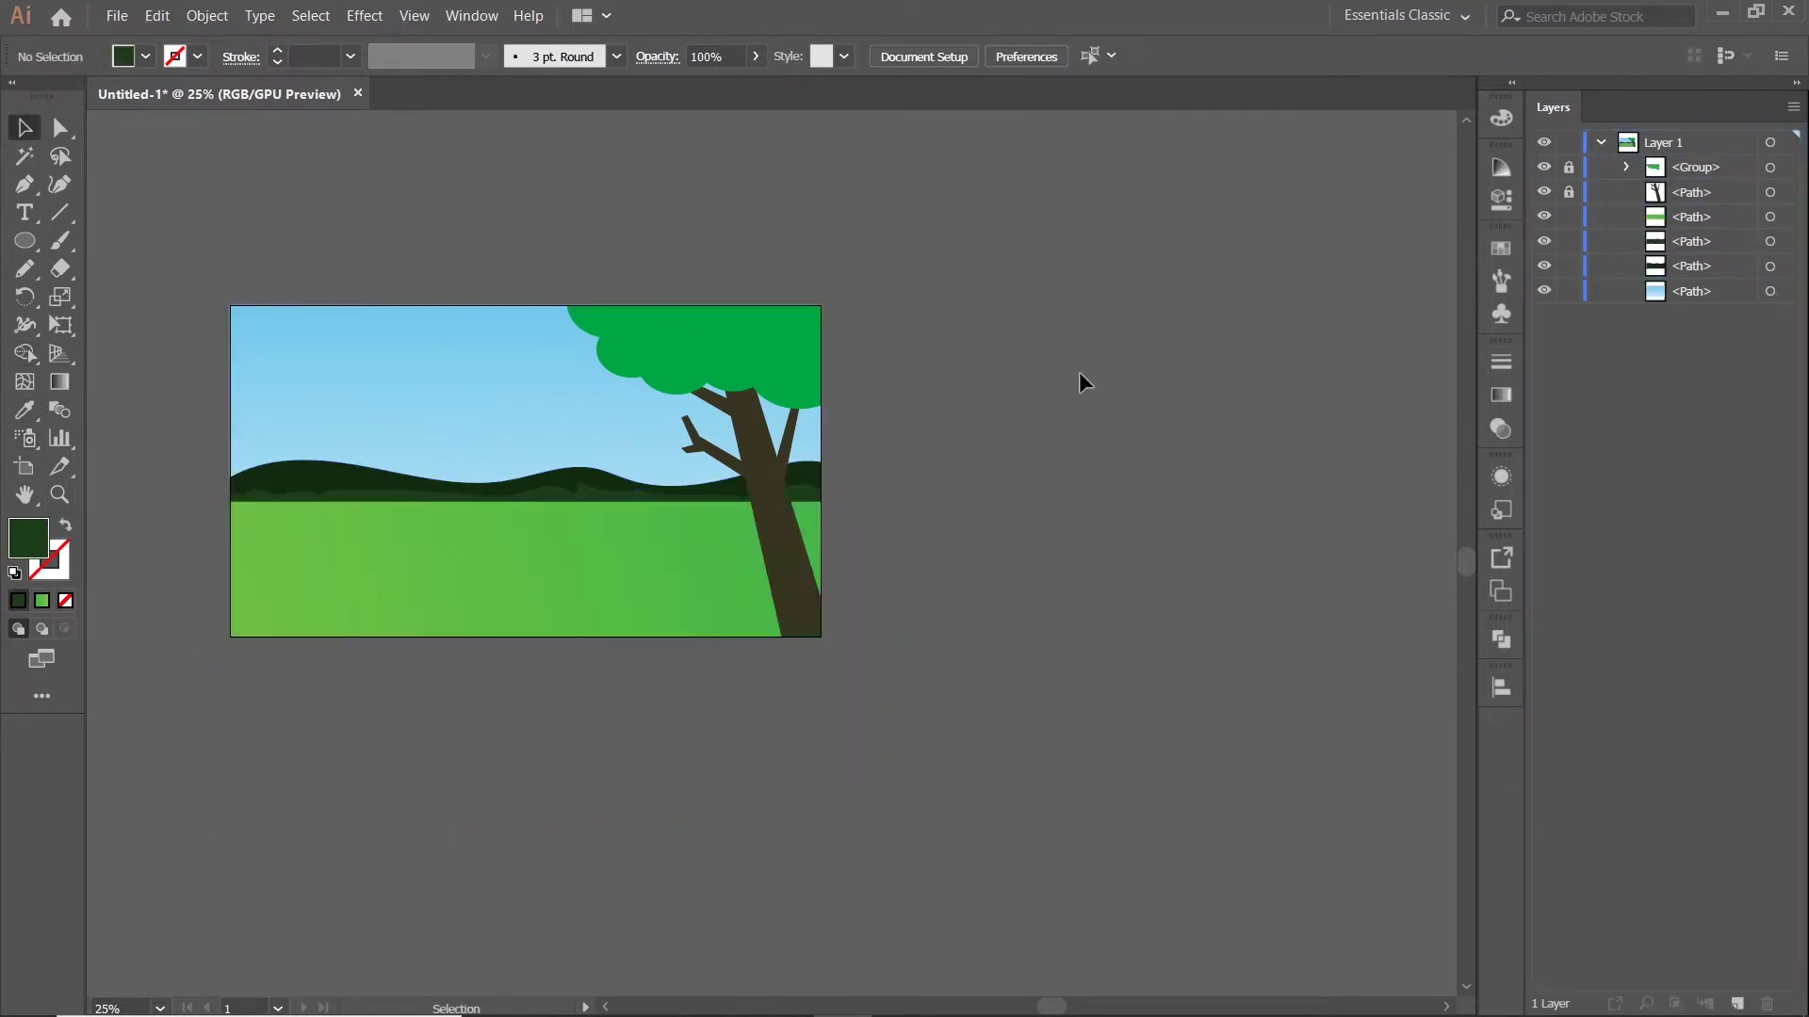
# Round the sharp peak in the middle of the bush outline and the pointed bump beside it using their live corners
pyautogui.hscroll(-5, 1083, 380)
pyautogui.click(790, 477)
pyautogui.scroll(2, 790, 479)
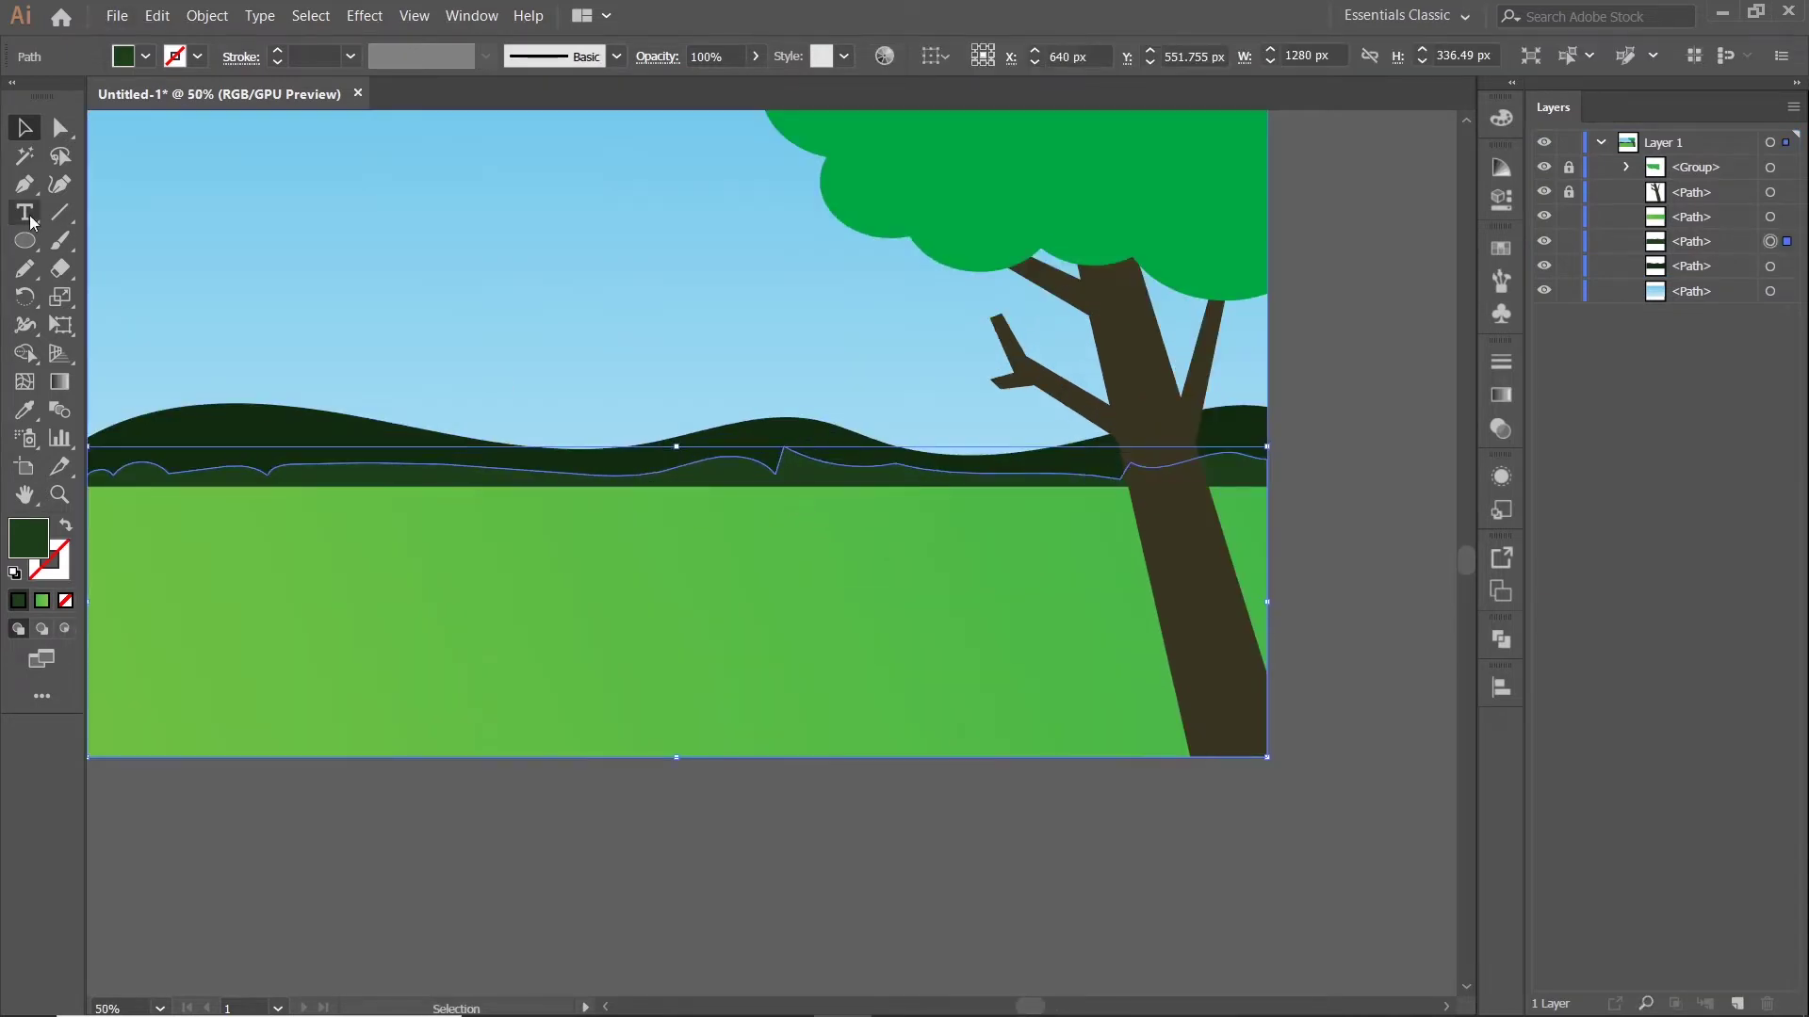
pyautogui.click(55, 131)
pyautogui.scroll(3, 932, 516)
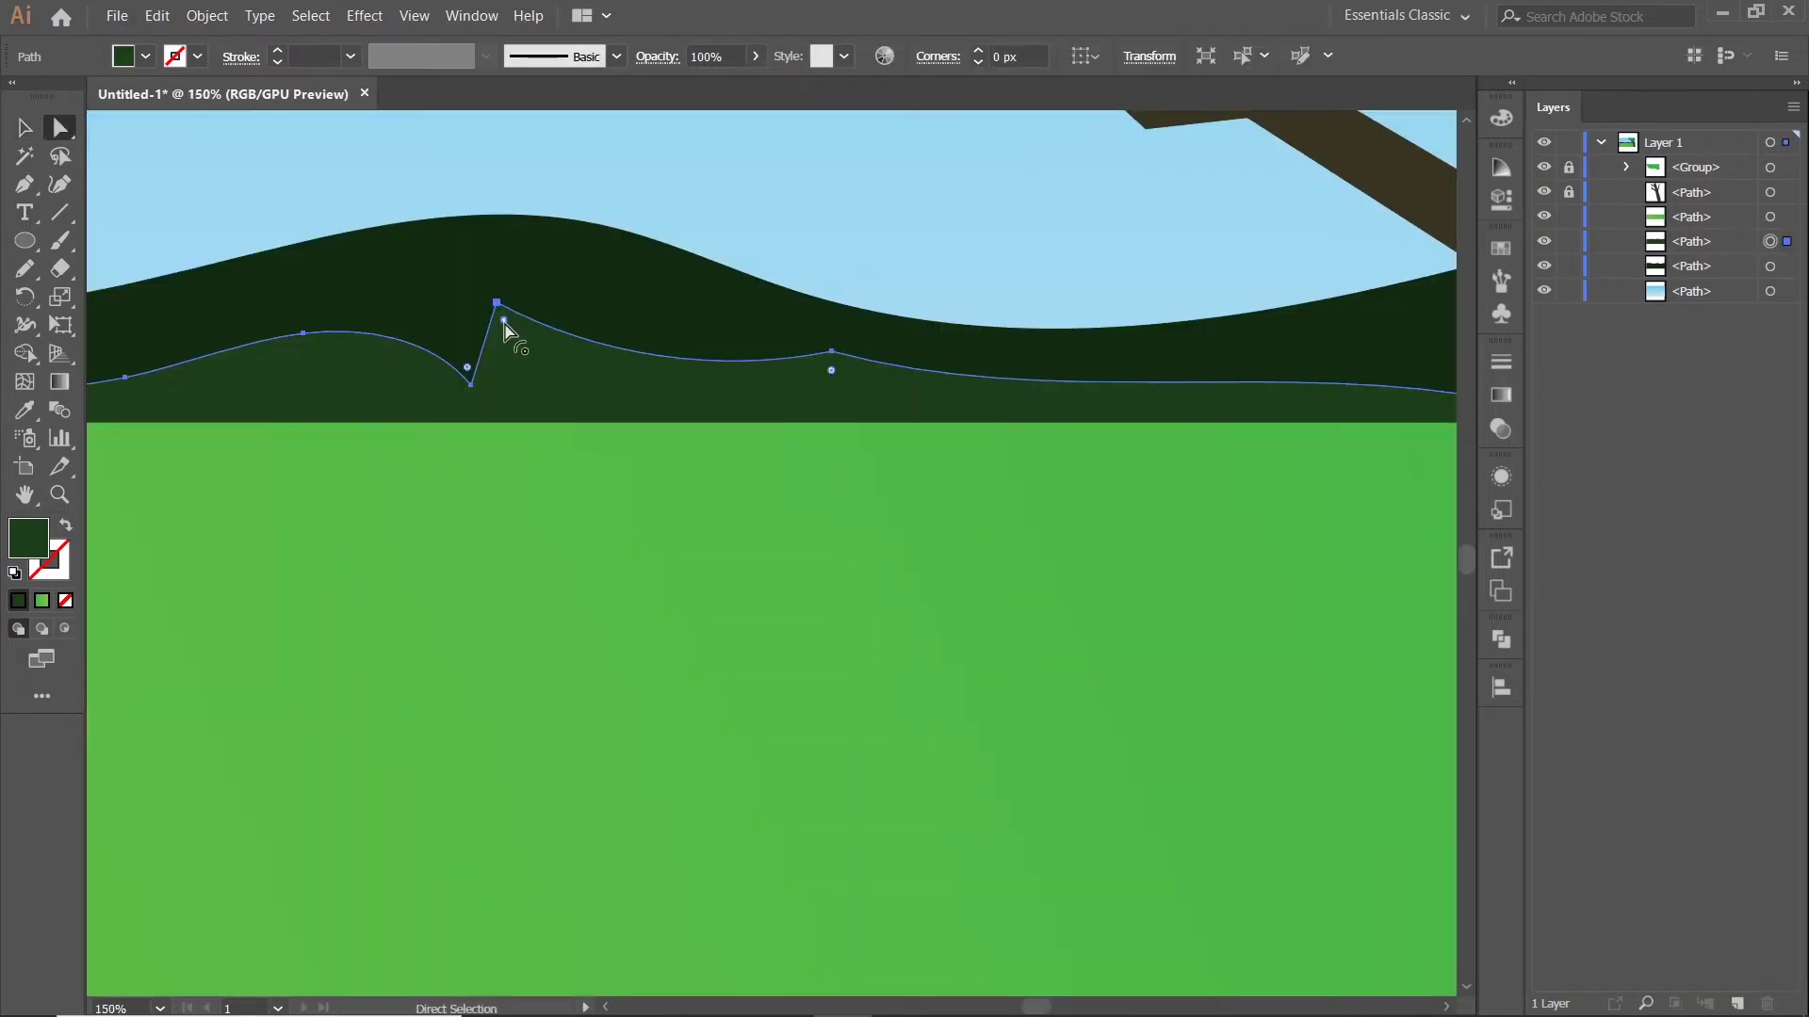
pyautogui.moveTo(504, 321); pyautogui.dragTo(525, 370)
pyautogui.click(472, 385)
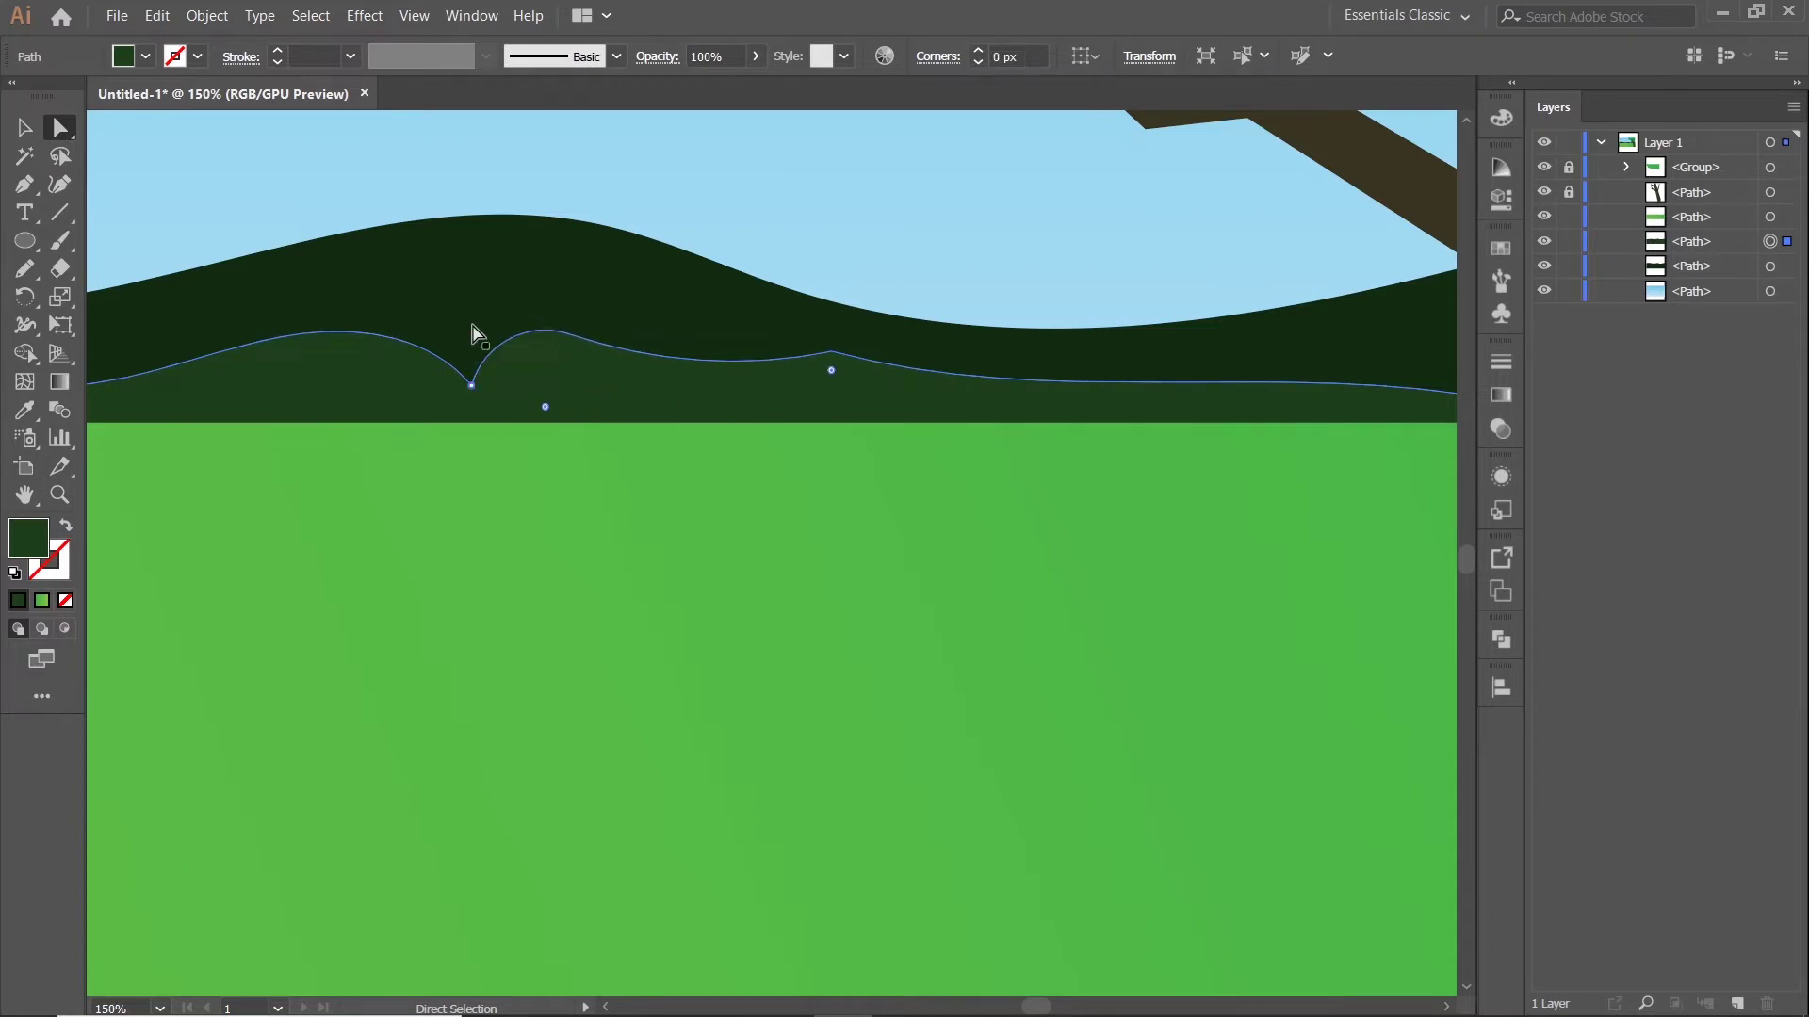
pyautogui.moveTo(831, 372); pyautogui.dragTo(851, 411)
pyautogui.scroll(-4, 852, 411)
pyautogui.click(1210, 441)
pyautogui.moveTo(661, 418); pyautogui.dragTo(879, 421)
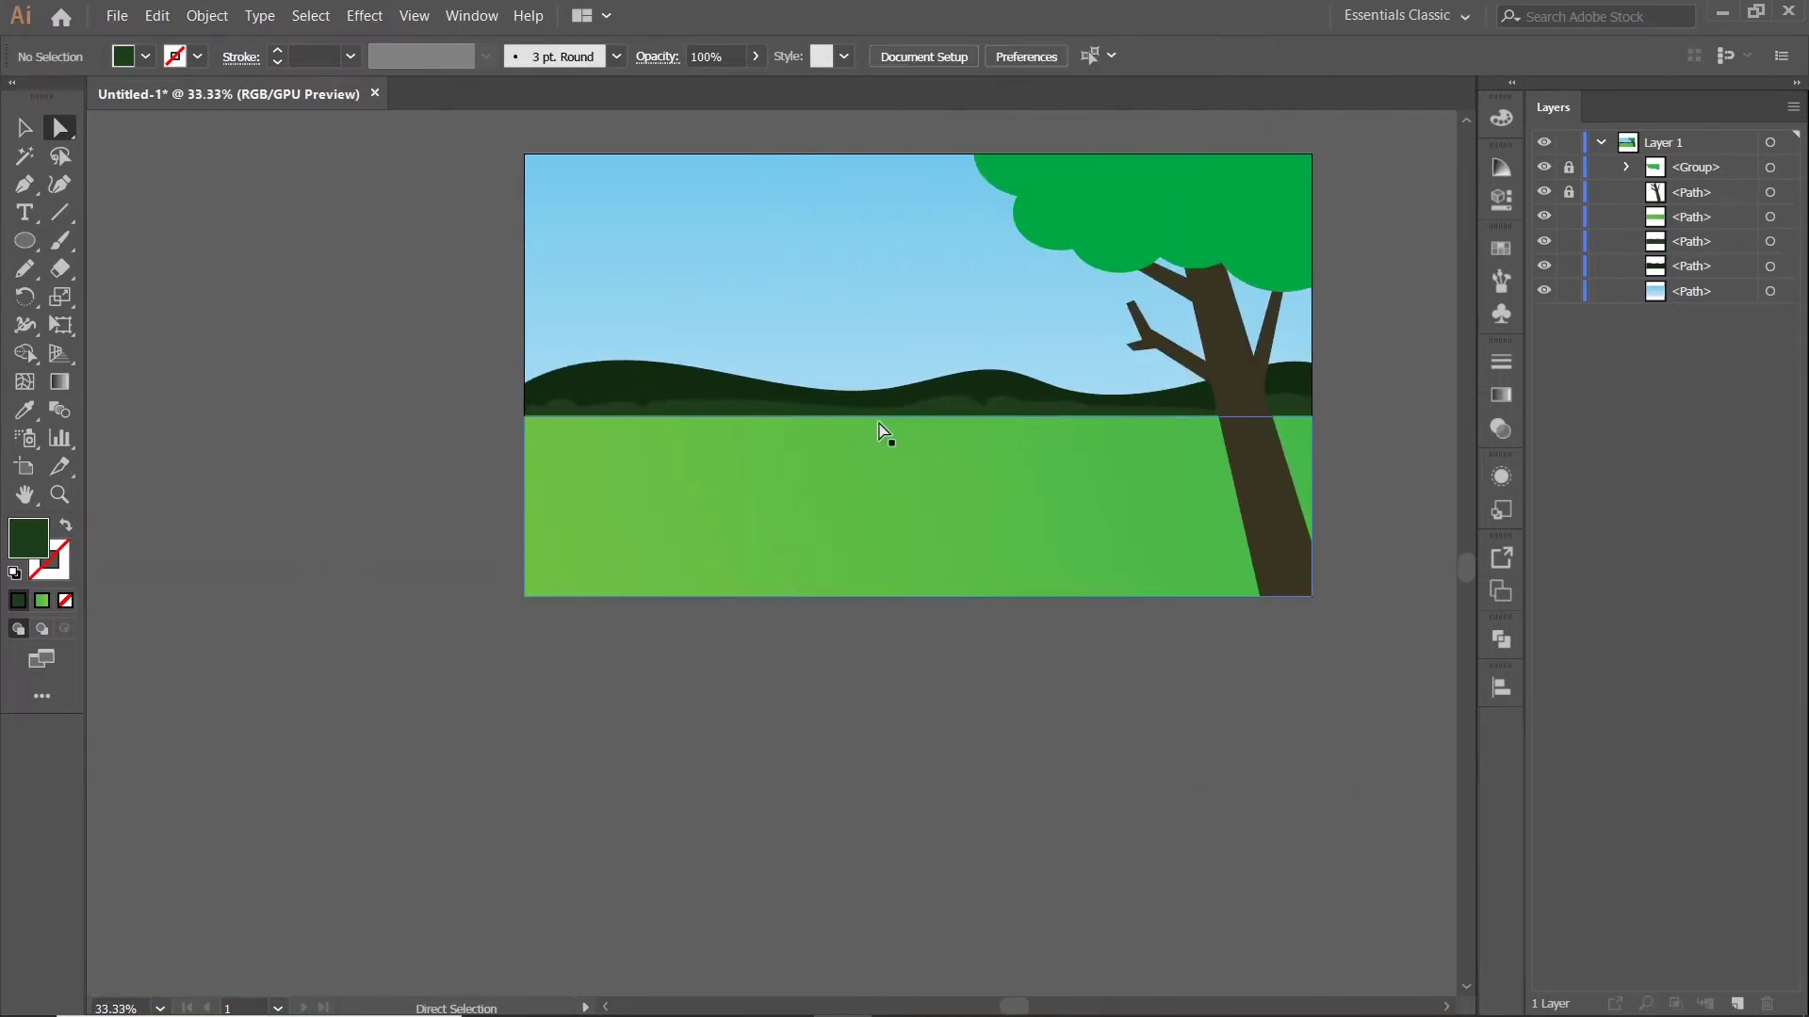
# Round the notch between the two middle bumps of the bush outline with a corner radius of about 7 px
pyautogui.scroll(2, 980, 311)
pyautogui.click(931, 486)
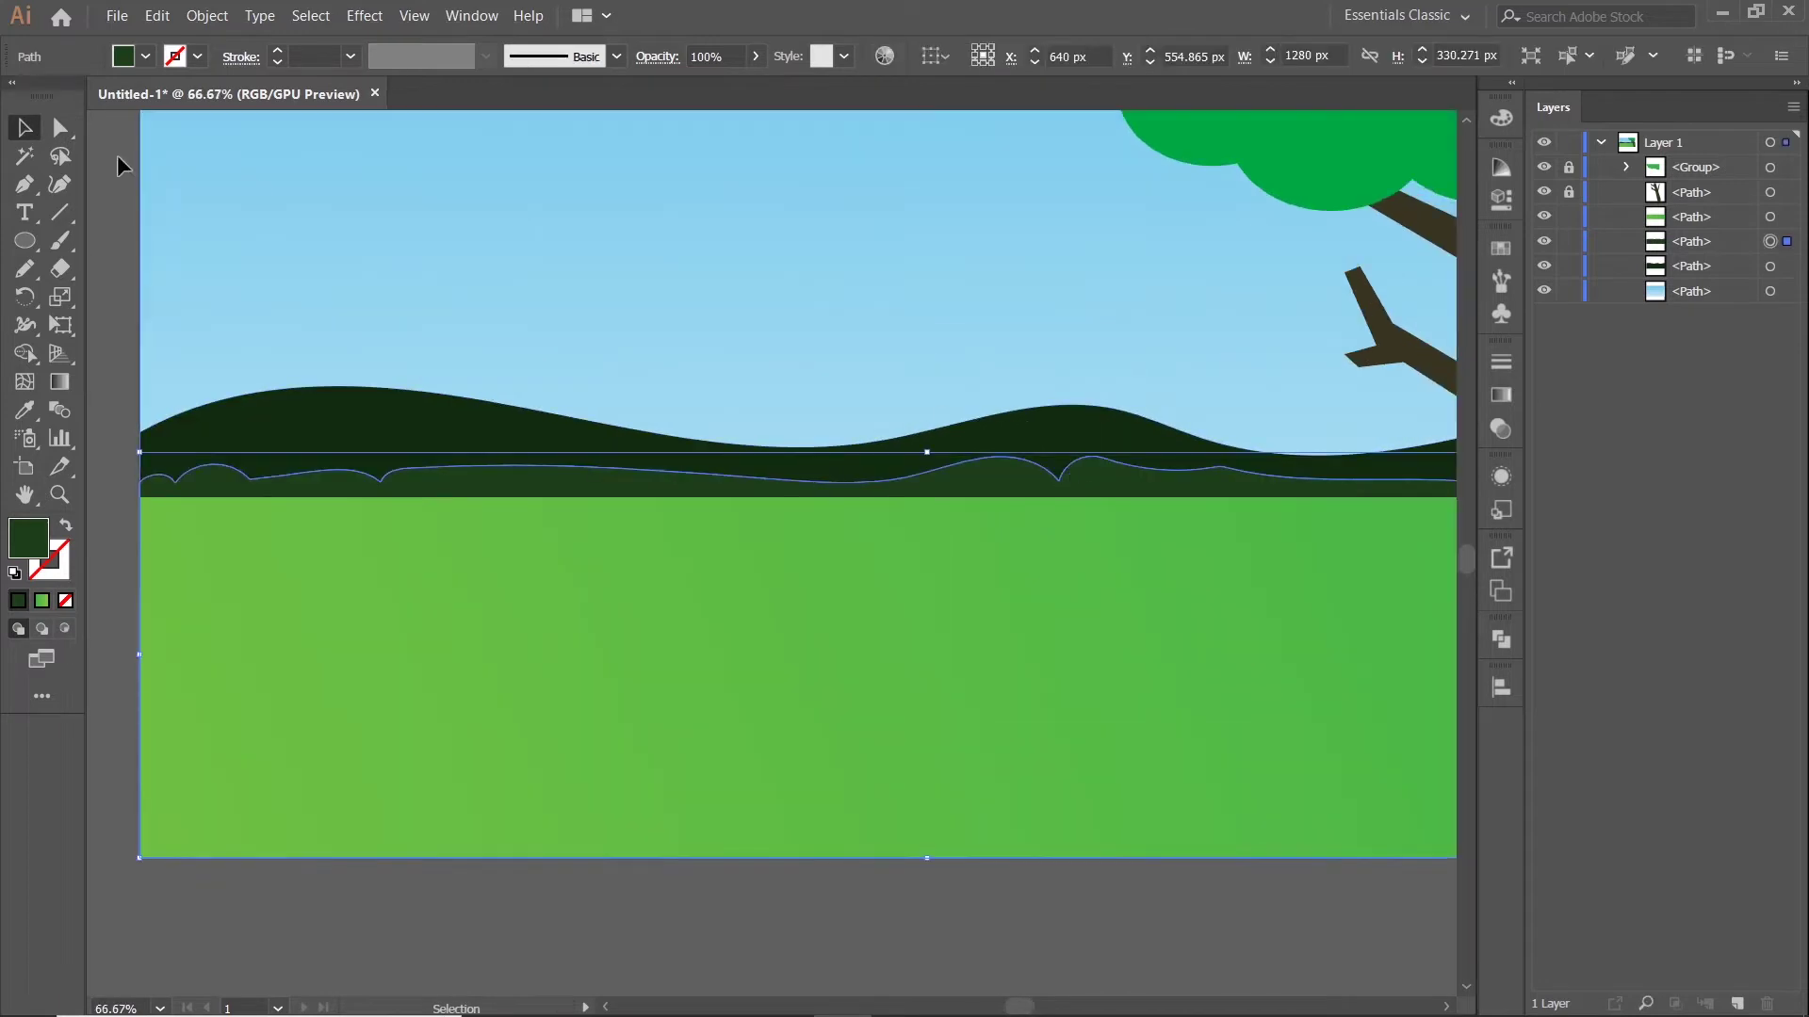
pyautogui.scroll(1, 970, 392)
pyautogui.click(1269, 543)
pyautogui.click(1171, 592)
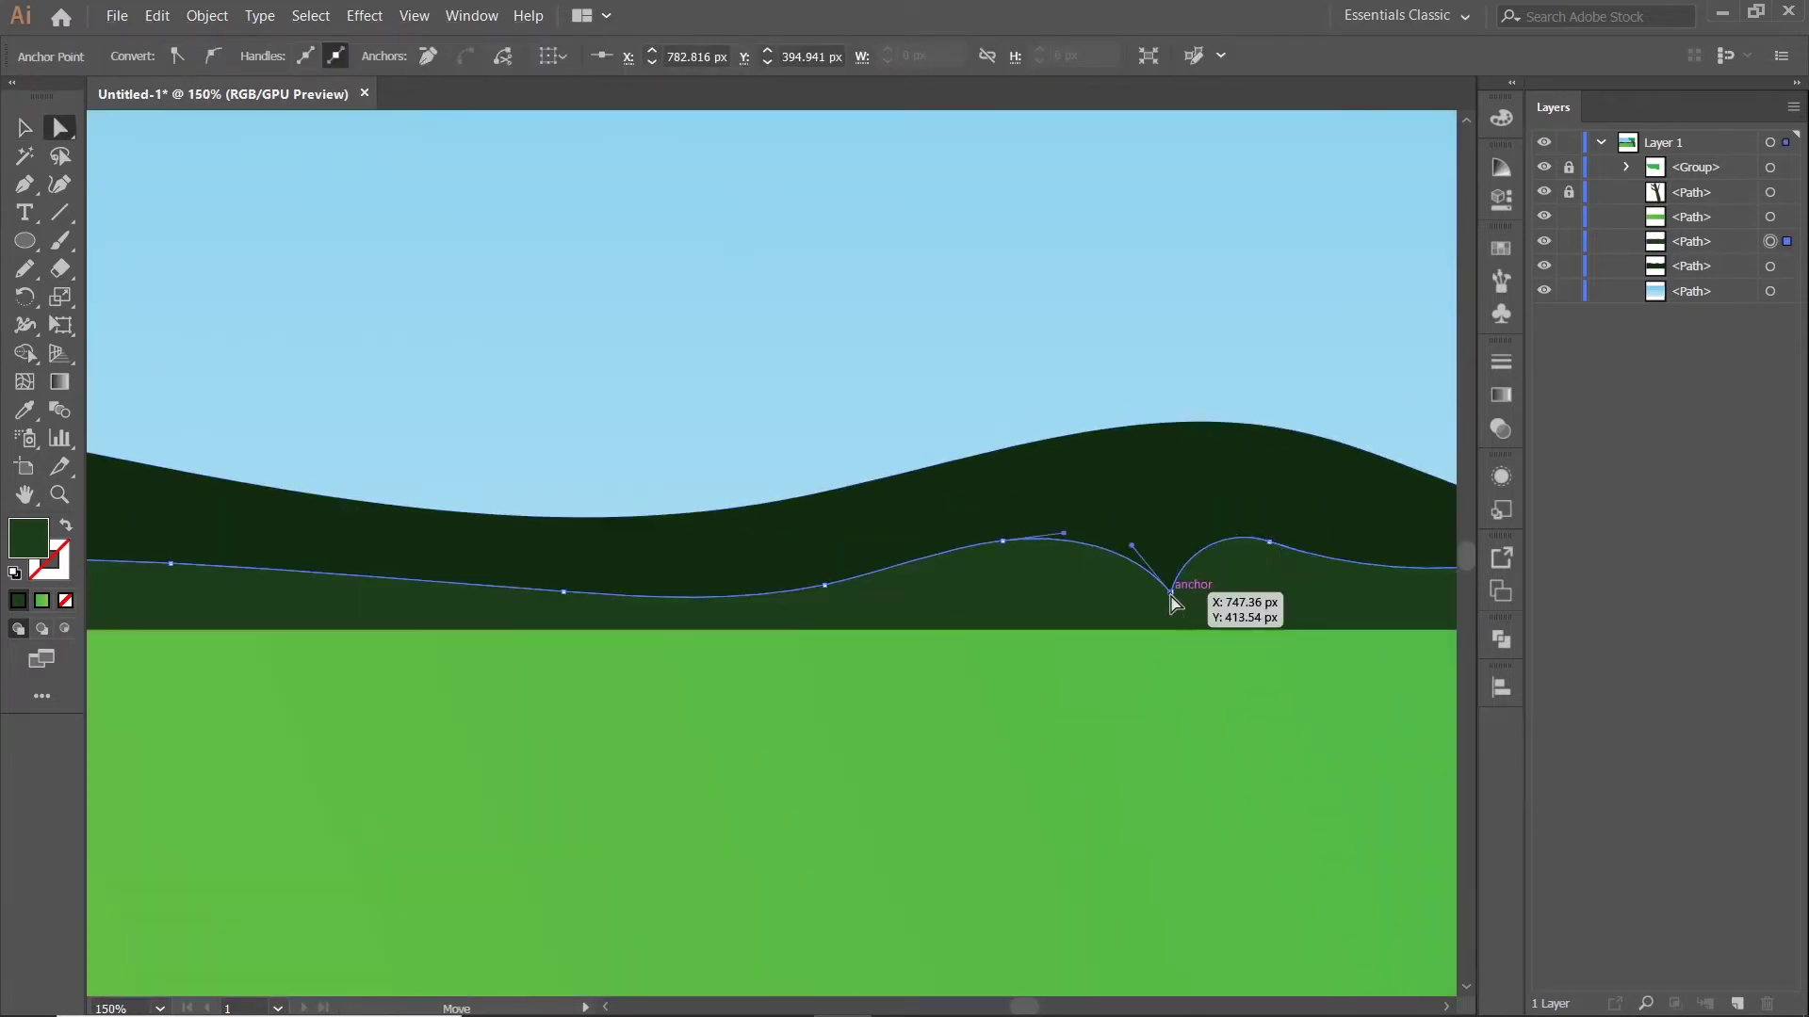
pyautogui.moveTo(1167, 584)
pyautogui.mouseDown()
pyautogui.moveTo(1162, 524)
pyautogui.moveTo(1168, 565)
pyautogui.mouseUp()
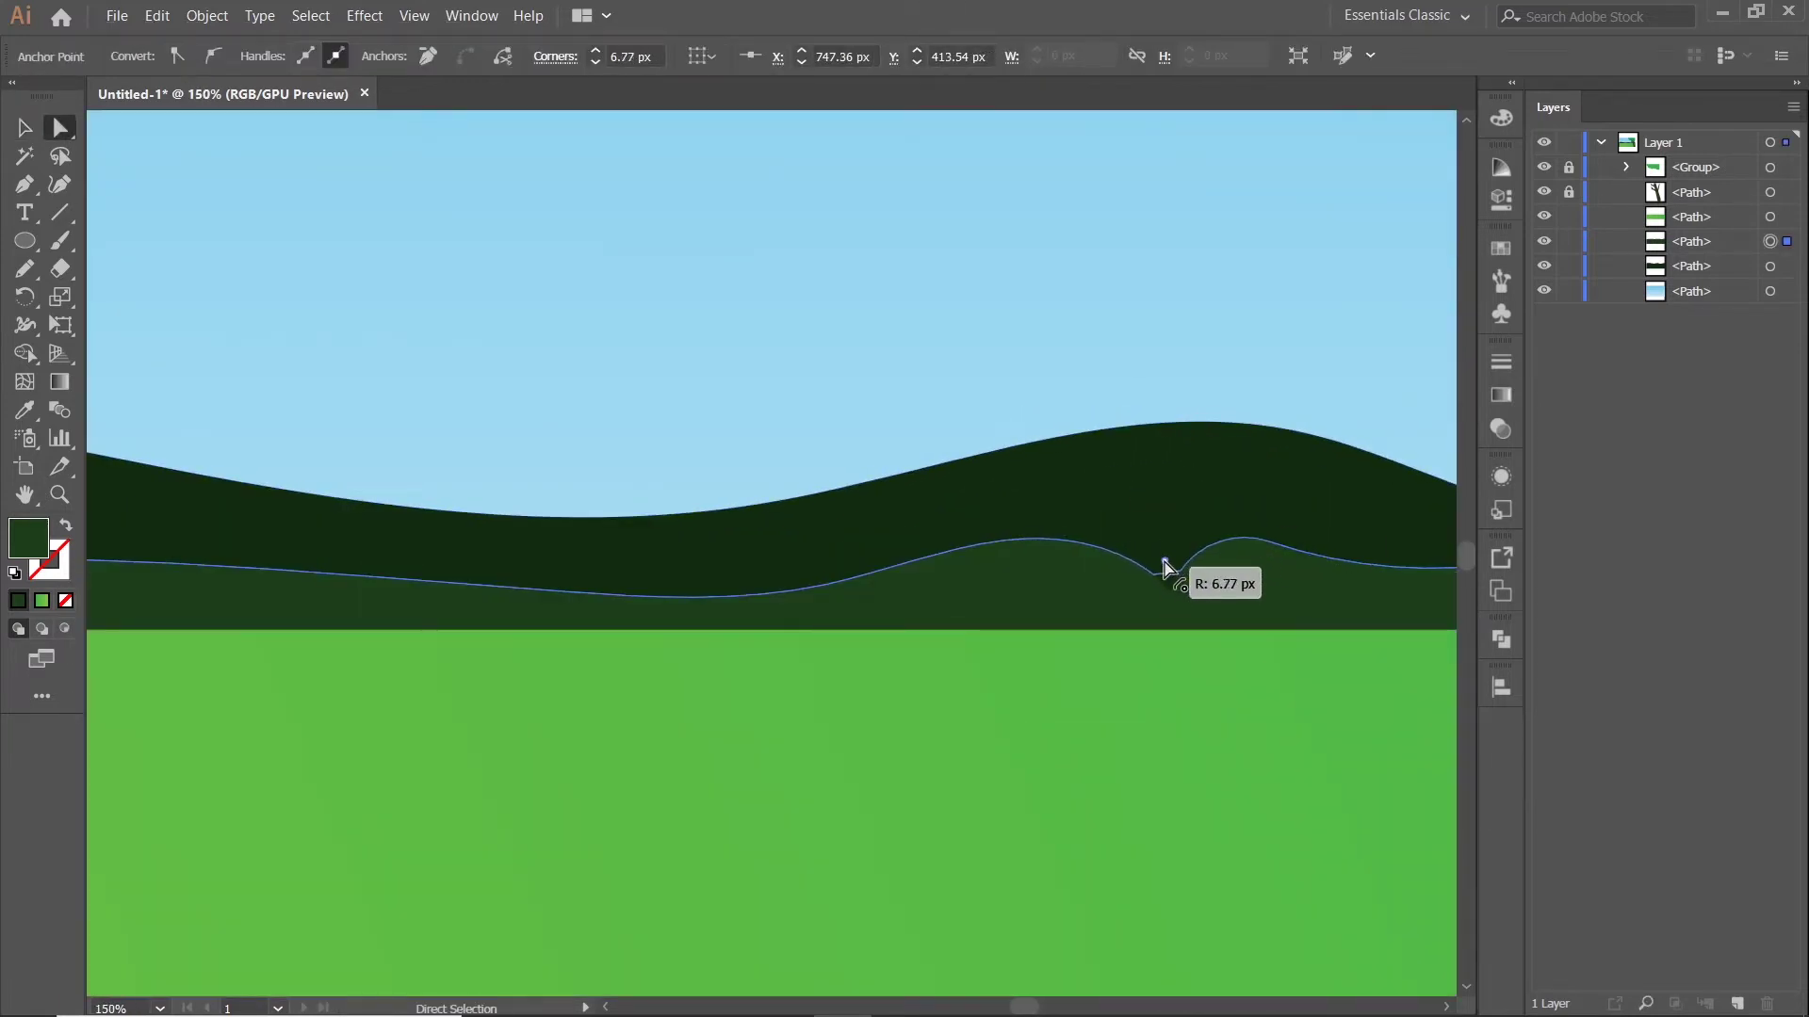
pyautogui.scroll(-2, 290, 266)
pyautogui.press('v')
pyautogui.scroll(-1, 358, 386)
# Lighten the bush shape's fill to the green 22441D and deselect it
pyautogui.click(917, 523)
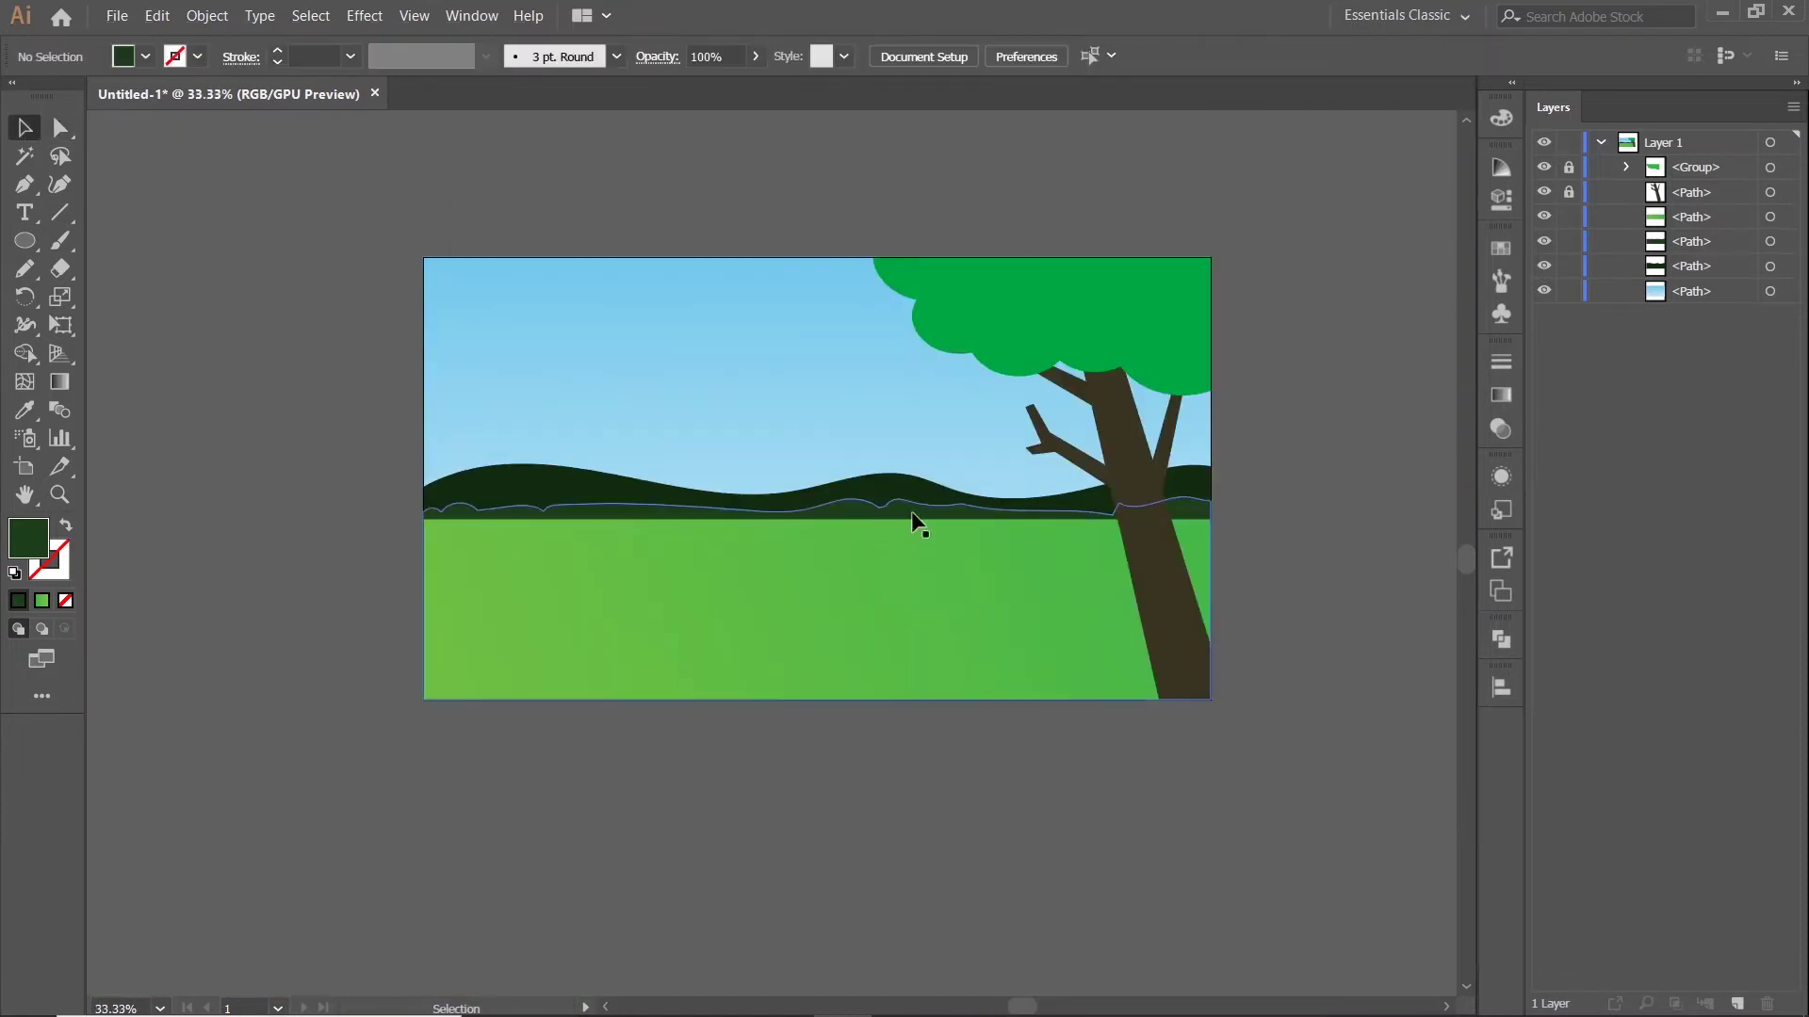
pyautogui.doubleClick(28, 539)
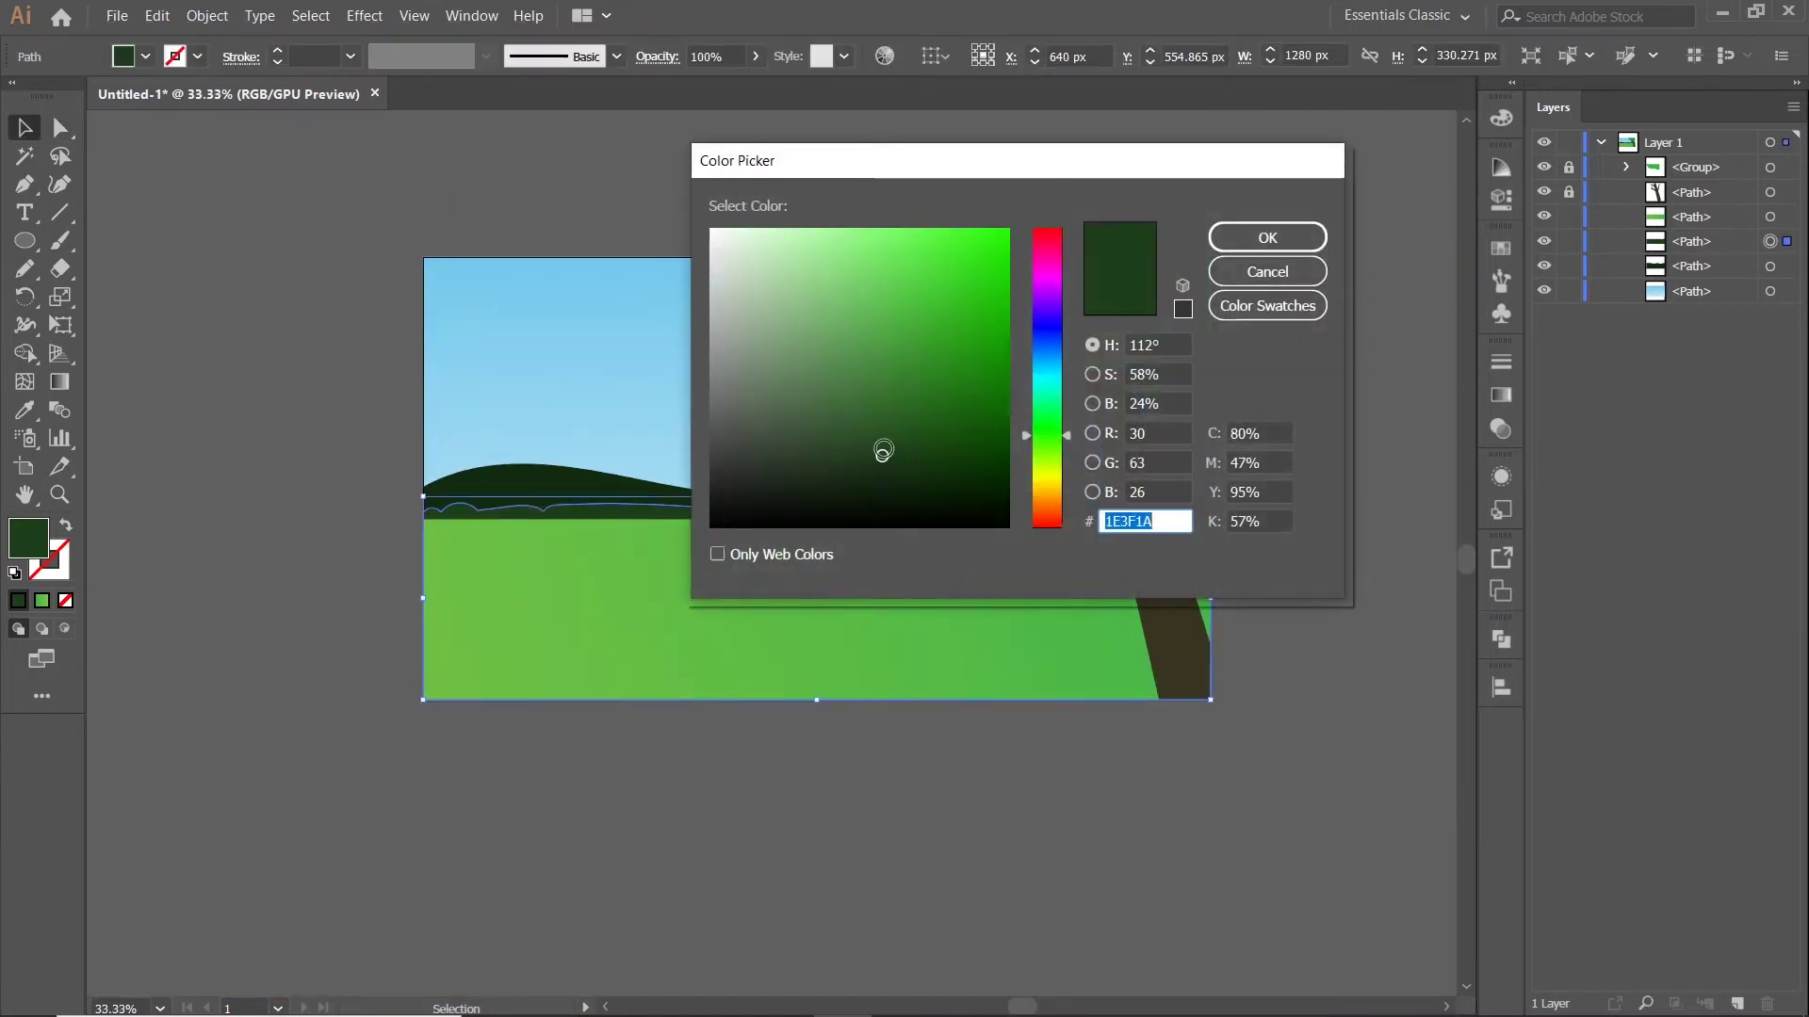
pyautogui.click(1268, 238)
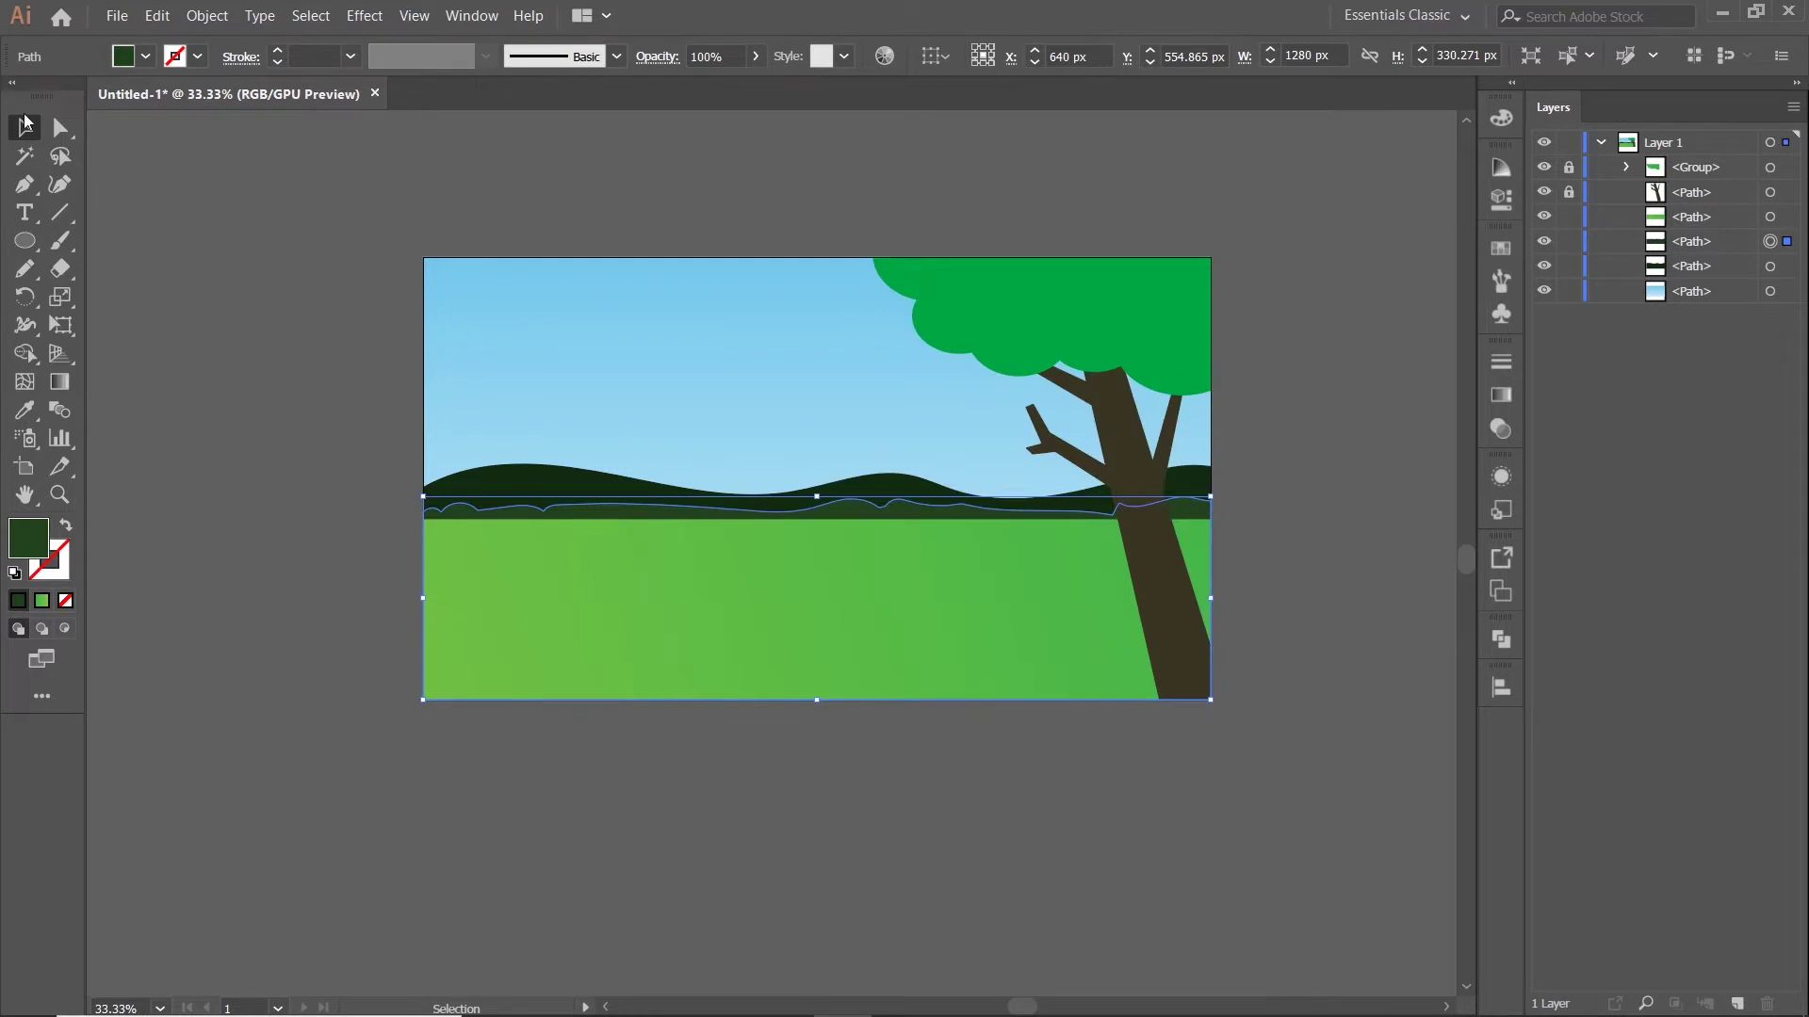
pyautogui.click(1333, 364)
# Change the background hill's fill to a slightly lighter dark green and deselect it
pyautogui.scroll(-1, 1335, 366)
pyautogui.moveTo(1372, 413); pyautogui.dragTo(1254, 390)
pyautogui.scroll(1, 1108, 406)
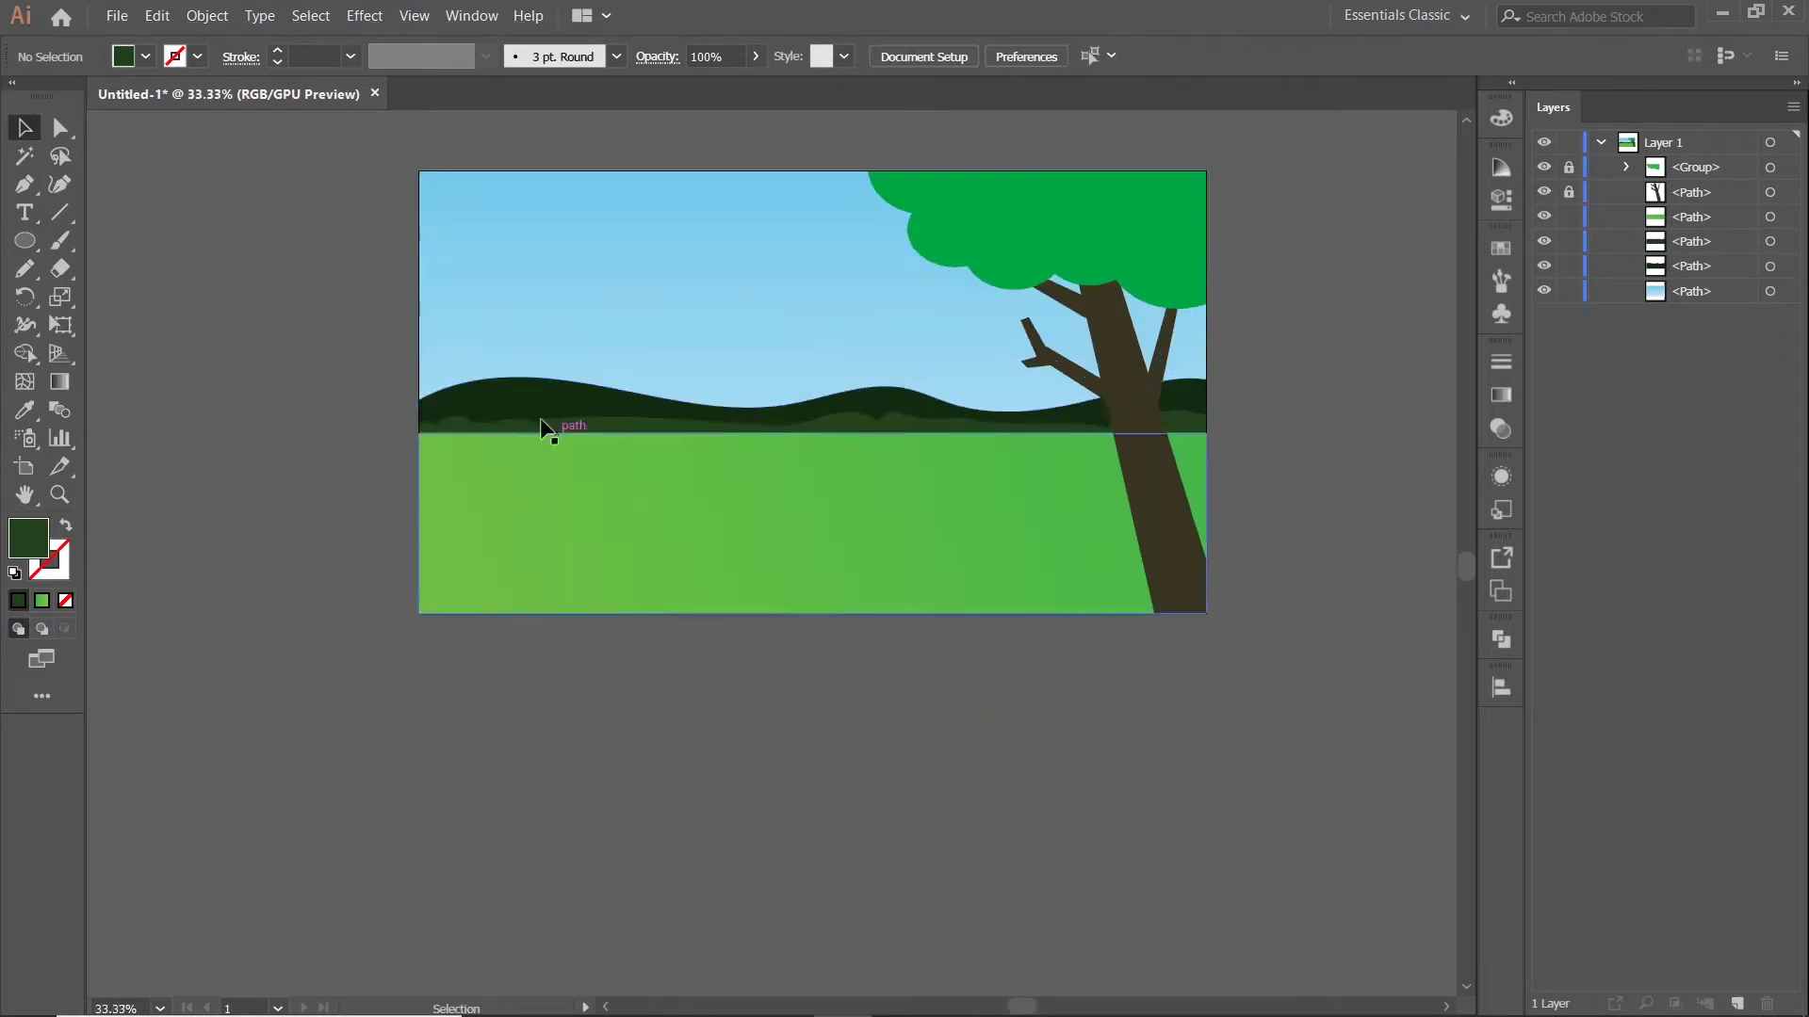
pyautogui.click(516, 407)
pyautogui.doubleClick(29, 539)
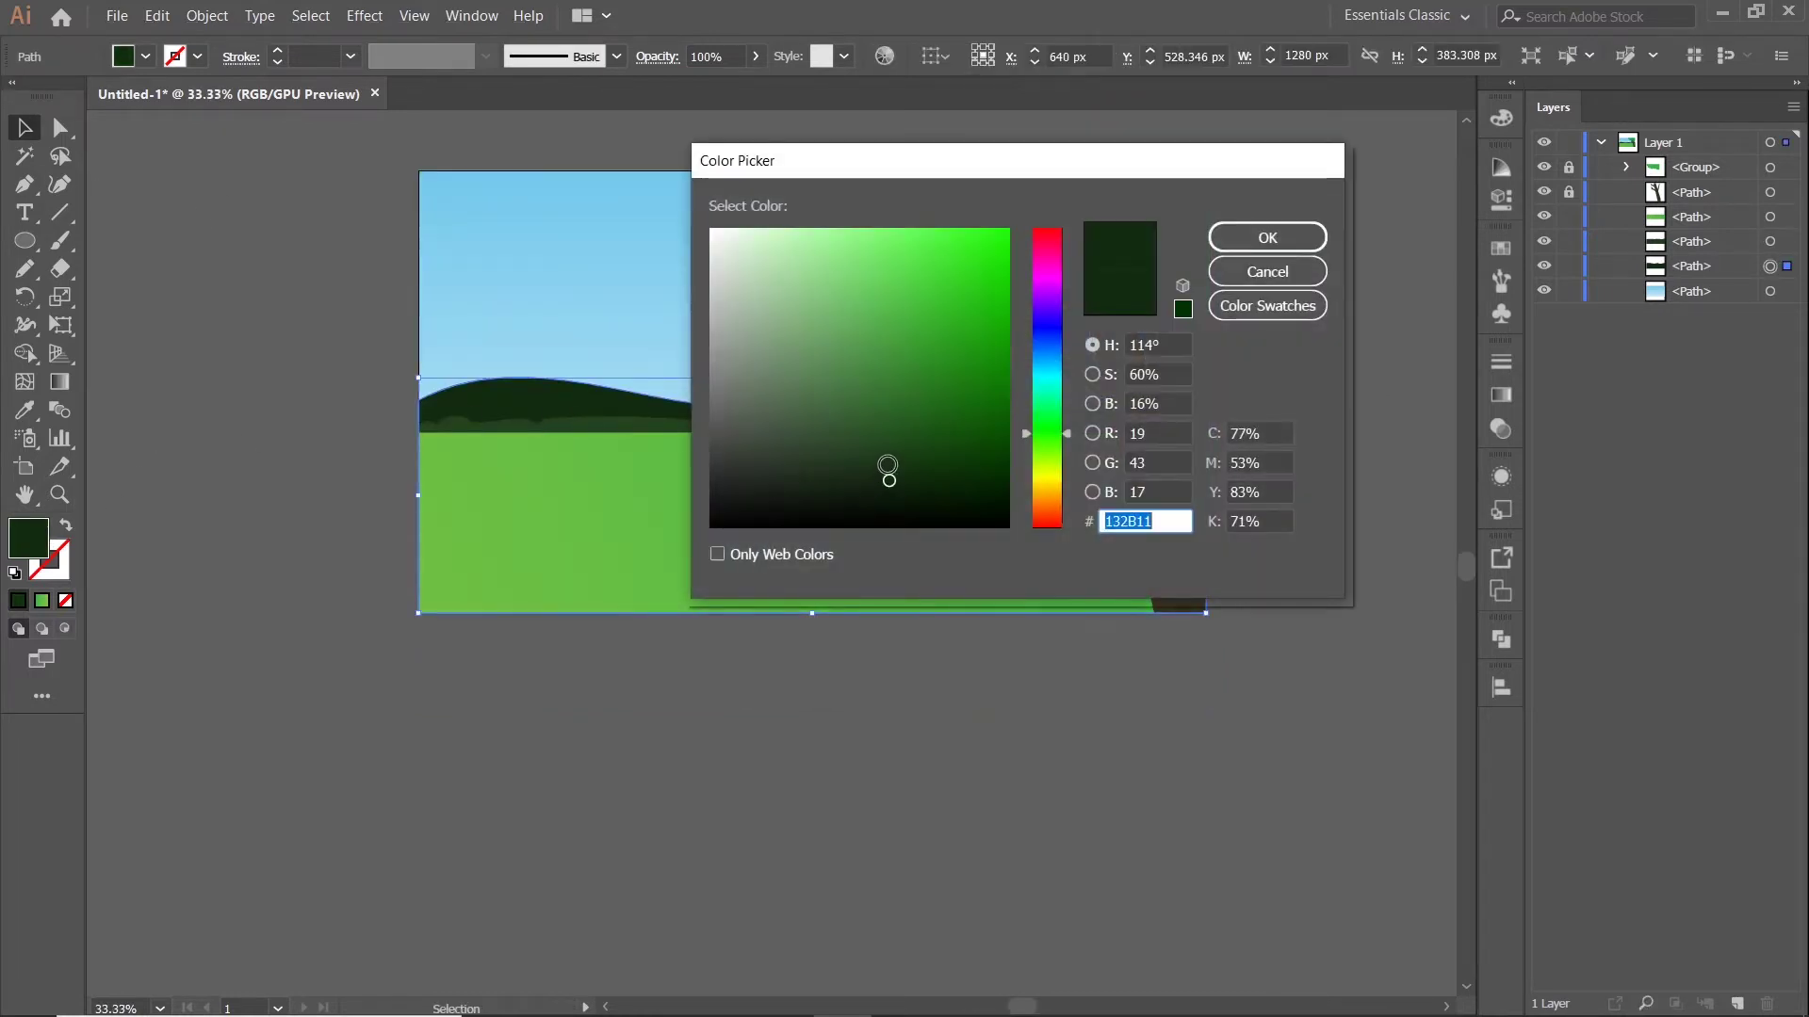
pyautogui.click(1267, 237)
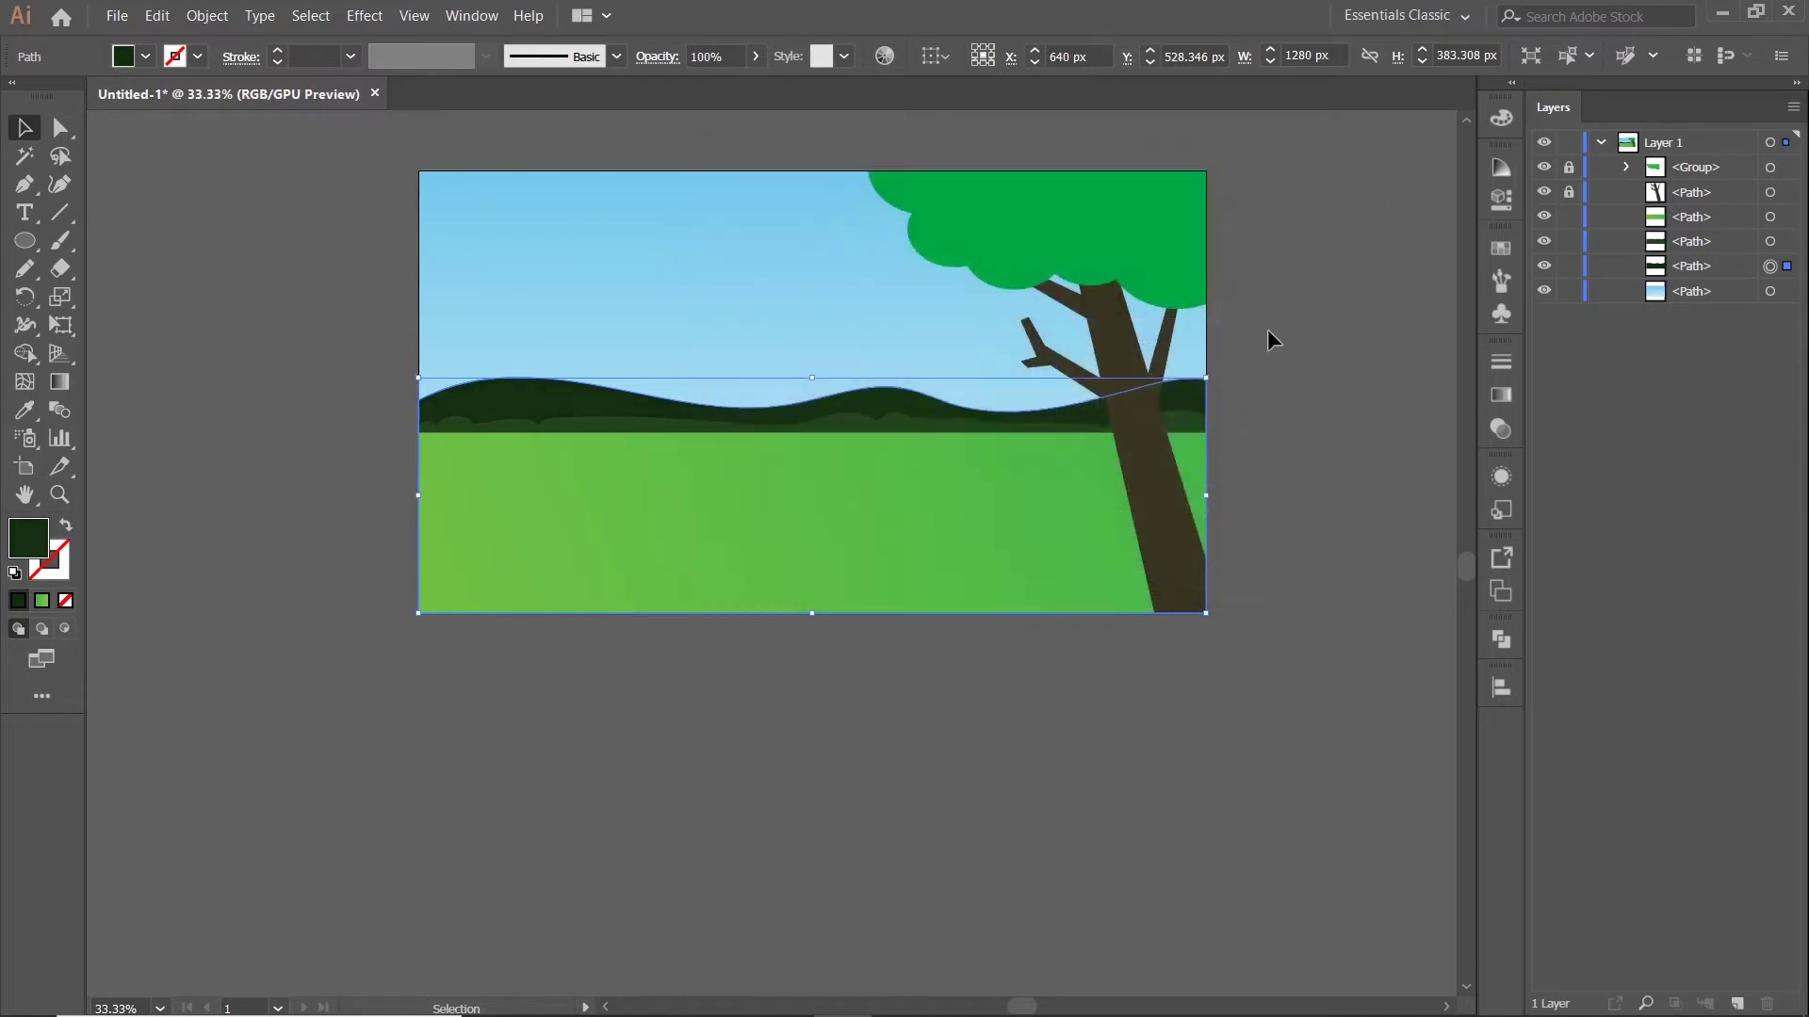
pyautogui.click(1268, 339)
# Change the bush strip's fill to a slightly lighter green so it contrasts with the hills, and deselect it
pyautogui.click(1178, 426)
pyautogui.doubleClick(28, 539)
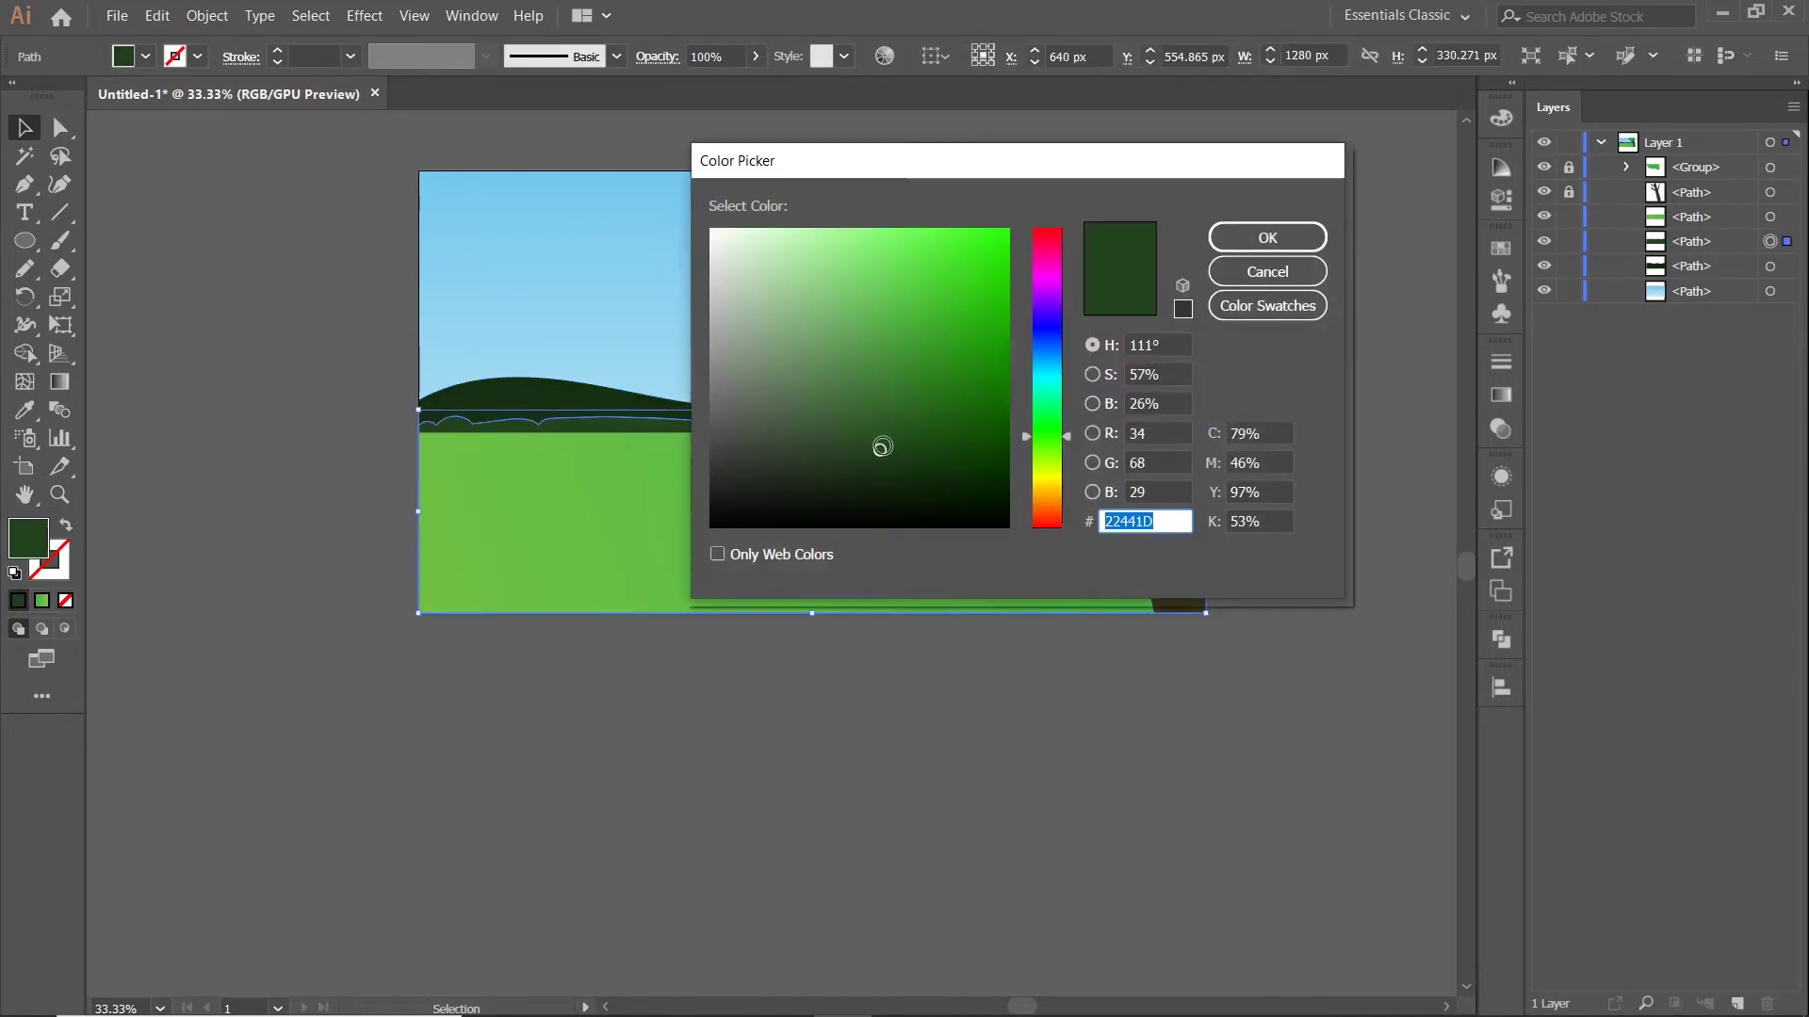
pyautogui.click(1267, 238)
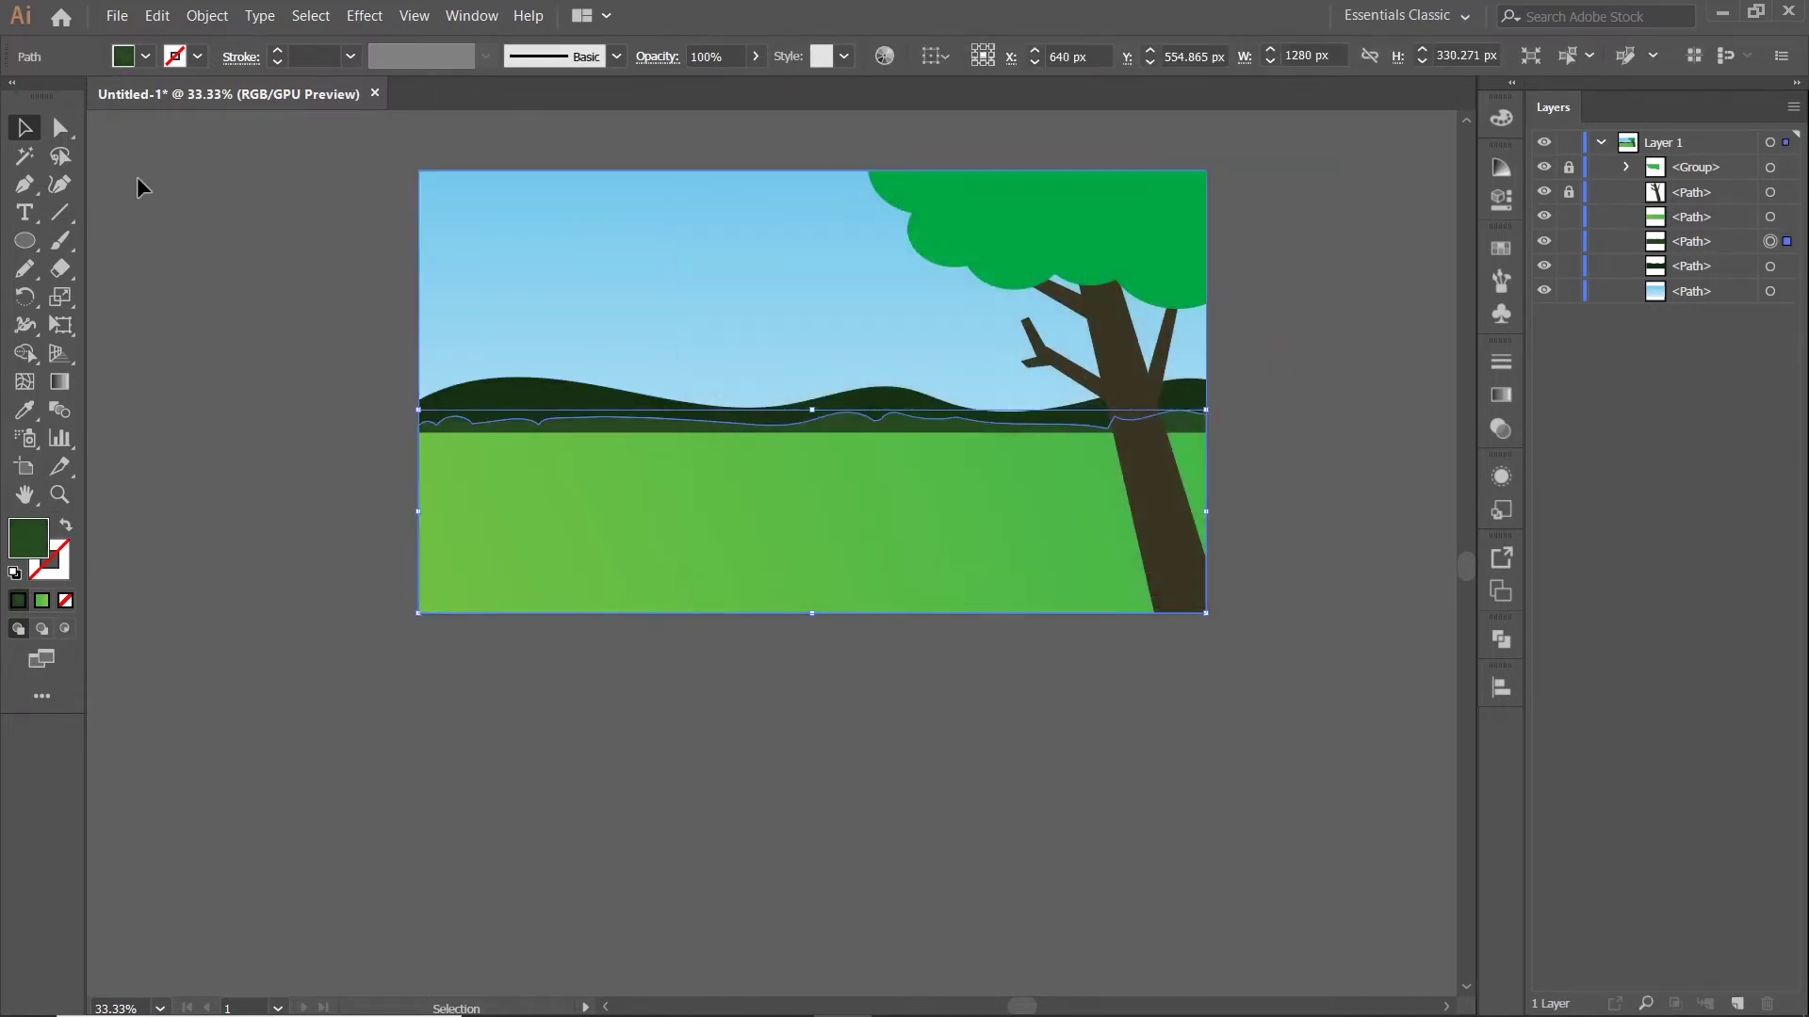
pyautogui.click(1357, 299)
pyautogui.moveTo(1357, 300); pyautogui.dragTo(1321, 331)
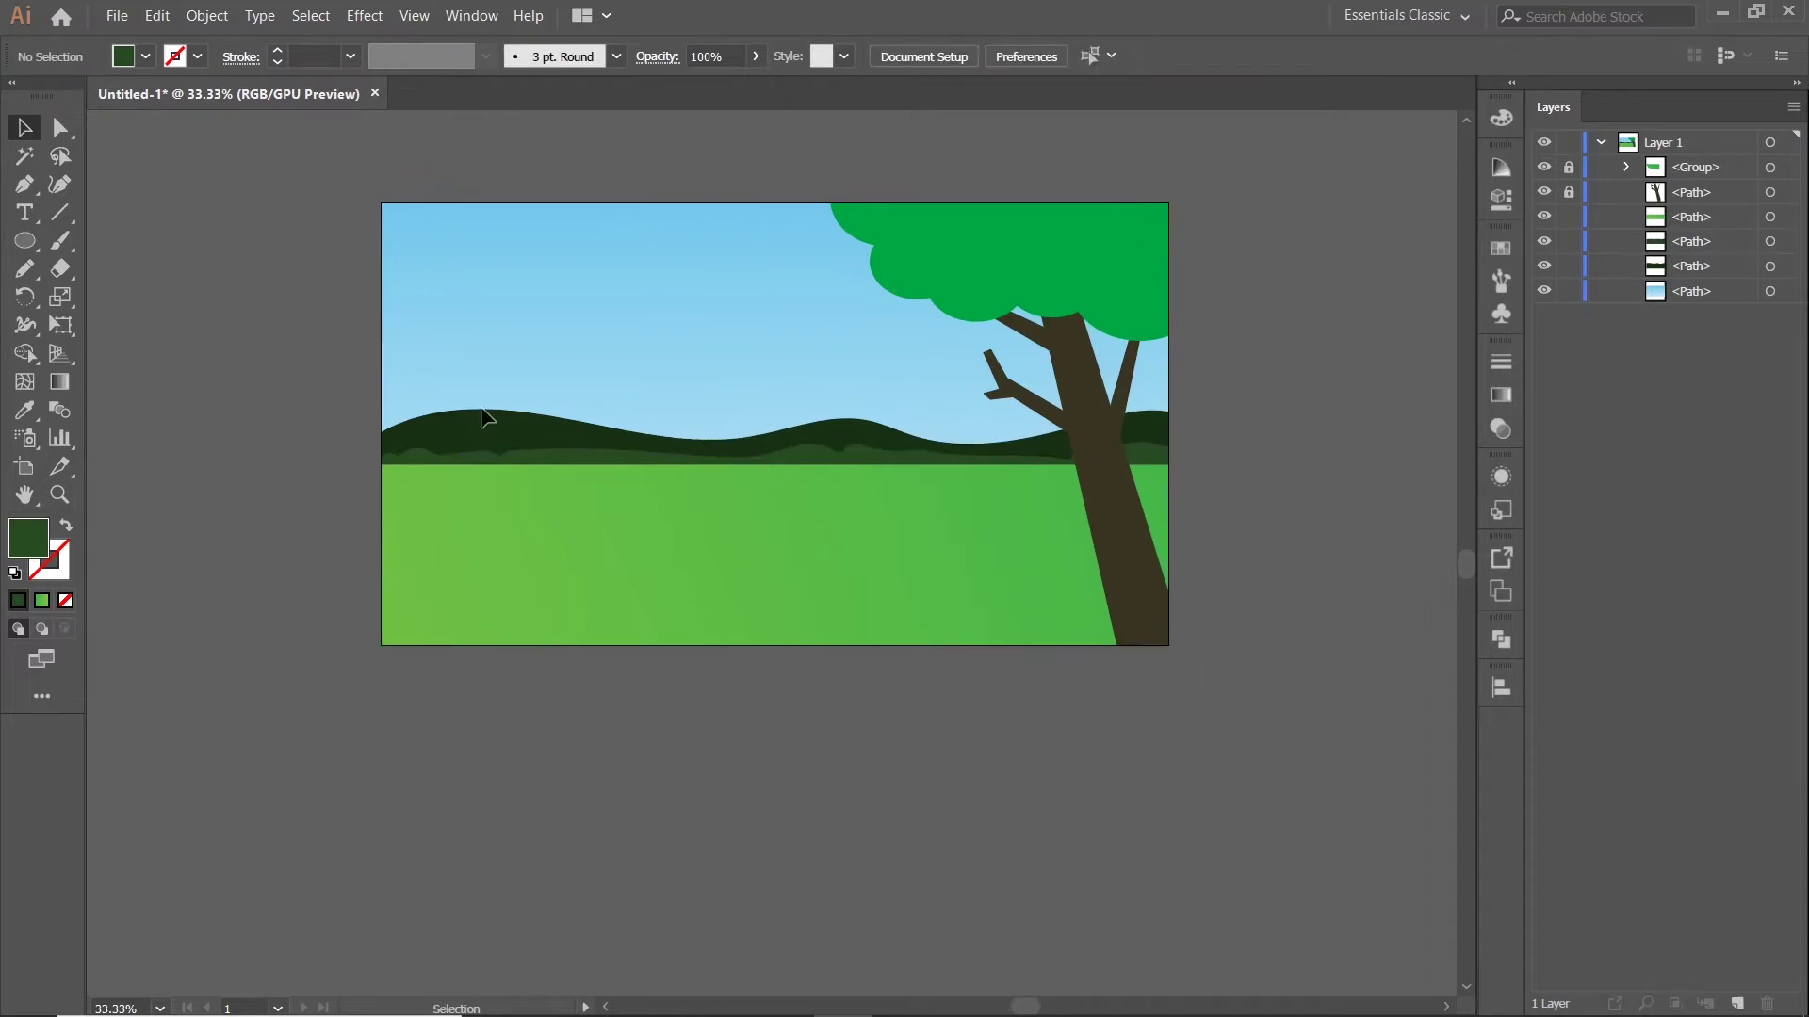
pyautogui.click(24, 184)
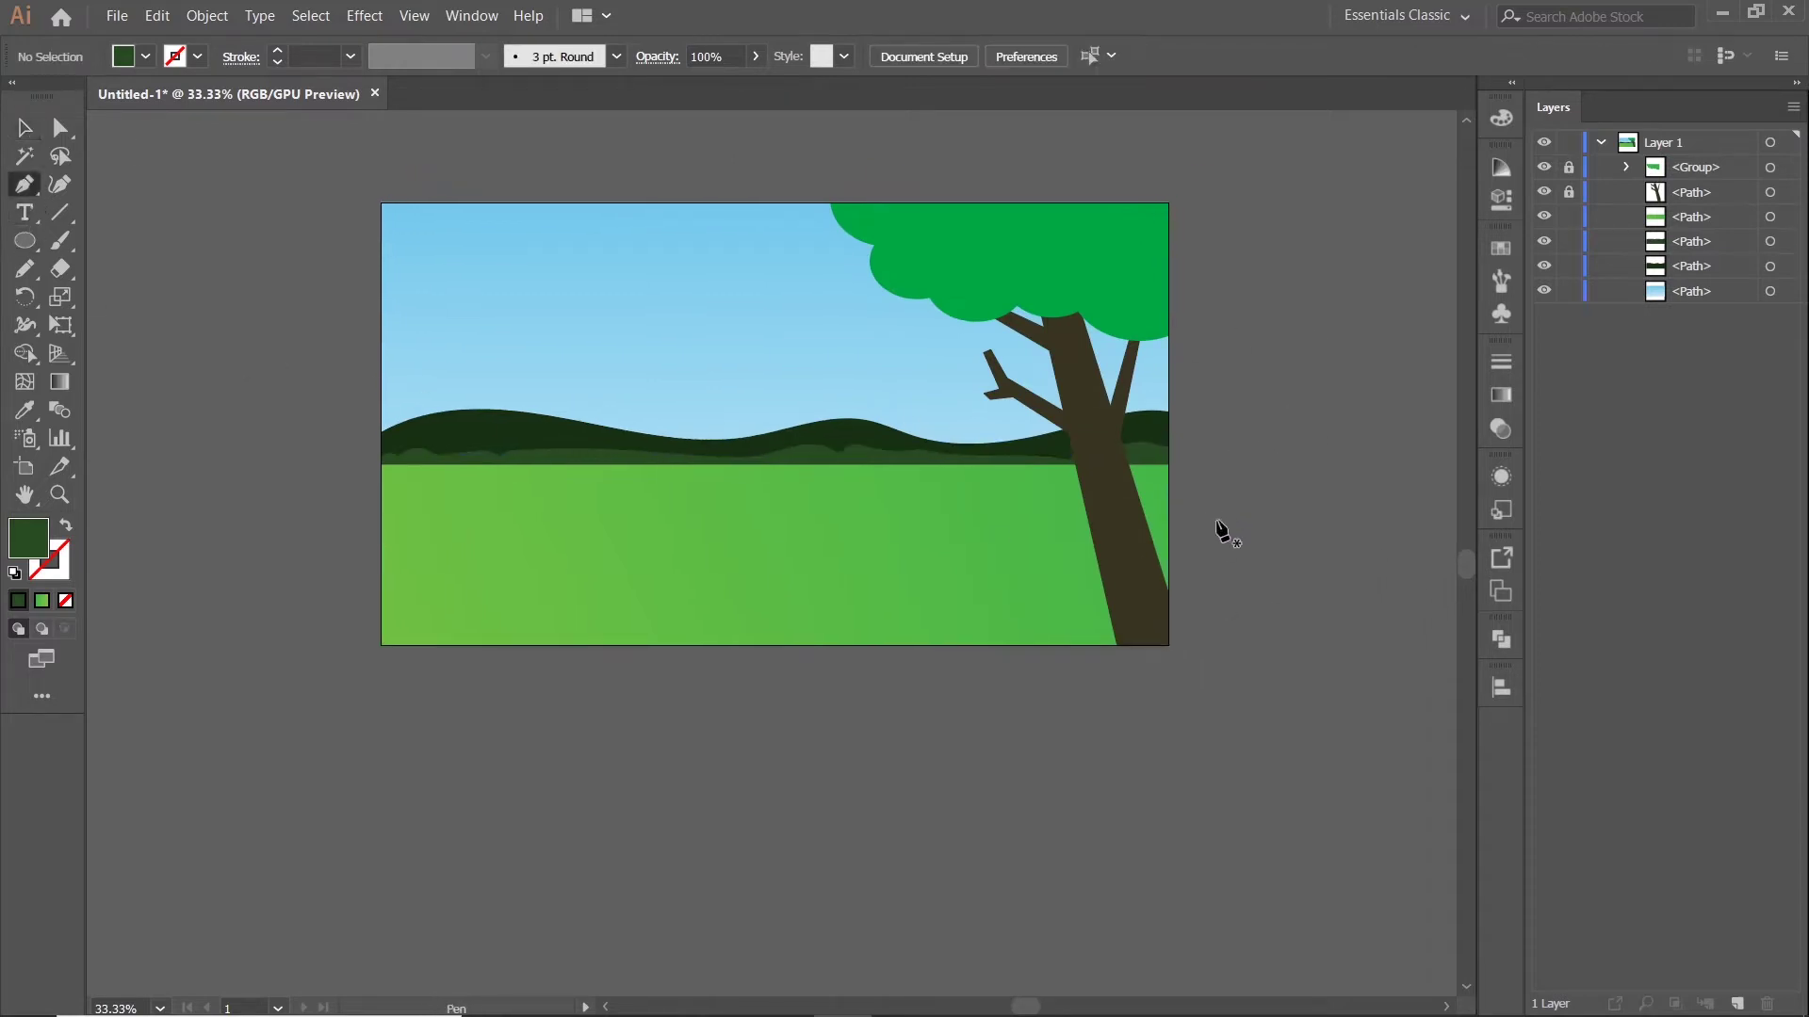
pyautogui.click(1203, 473)
pyautogui.moveTo(999, 518); pyautogui.dragTo(1076, 576)
pyautogui.click(1000, 518)
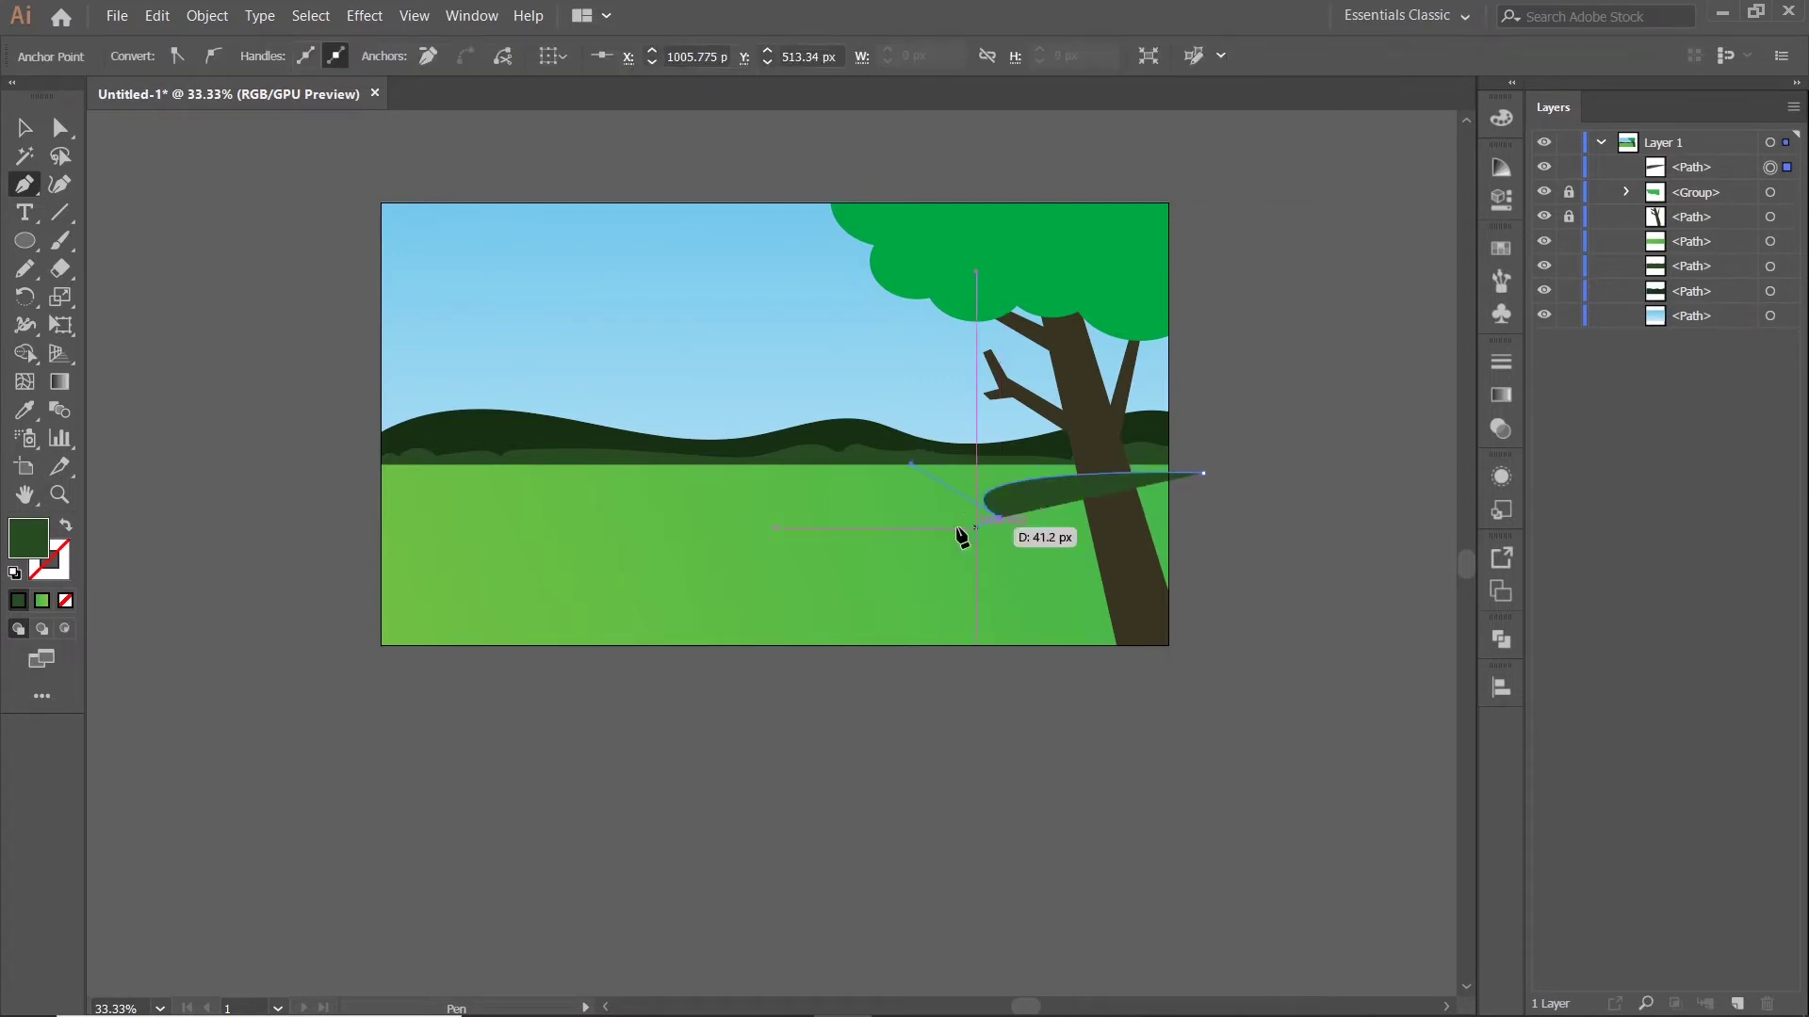
pyautogui.moveTo(922, 533); pyautogui.dragTo(1007, 533)
pyautogui.click(922, 532)
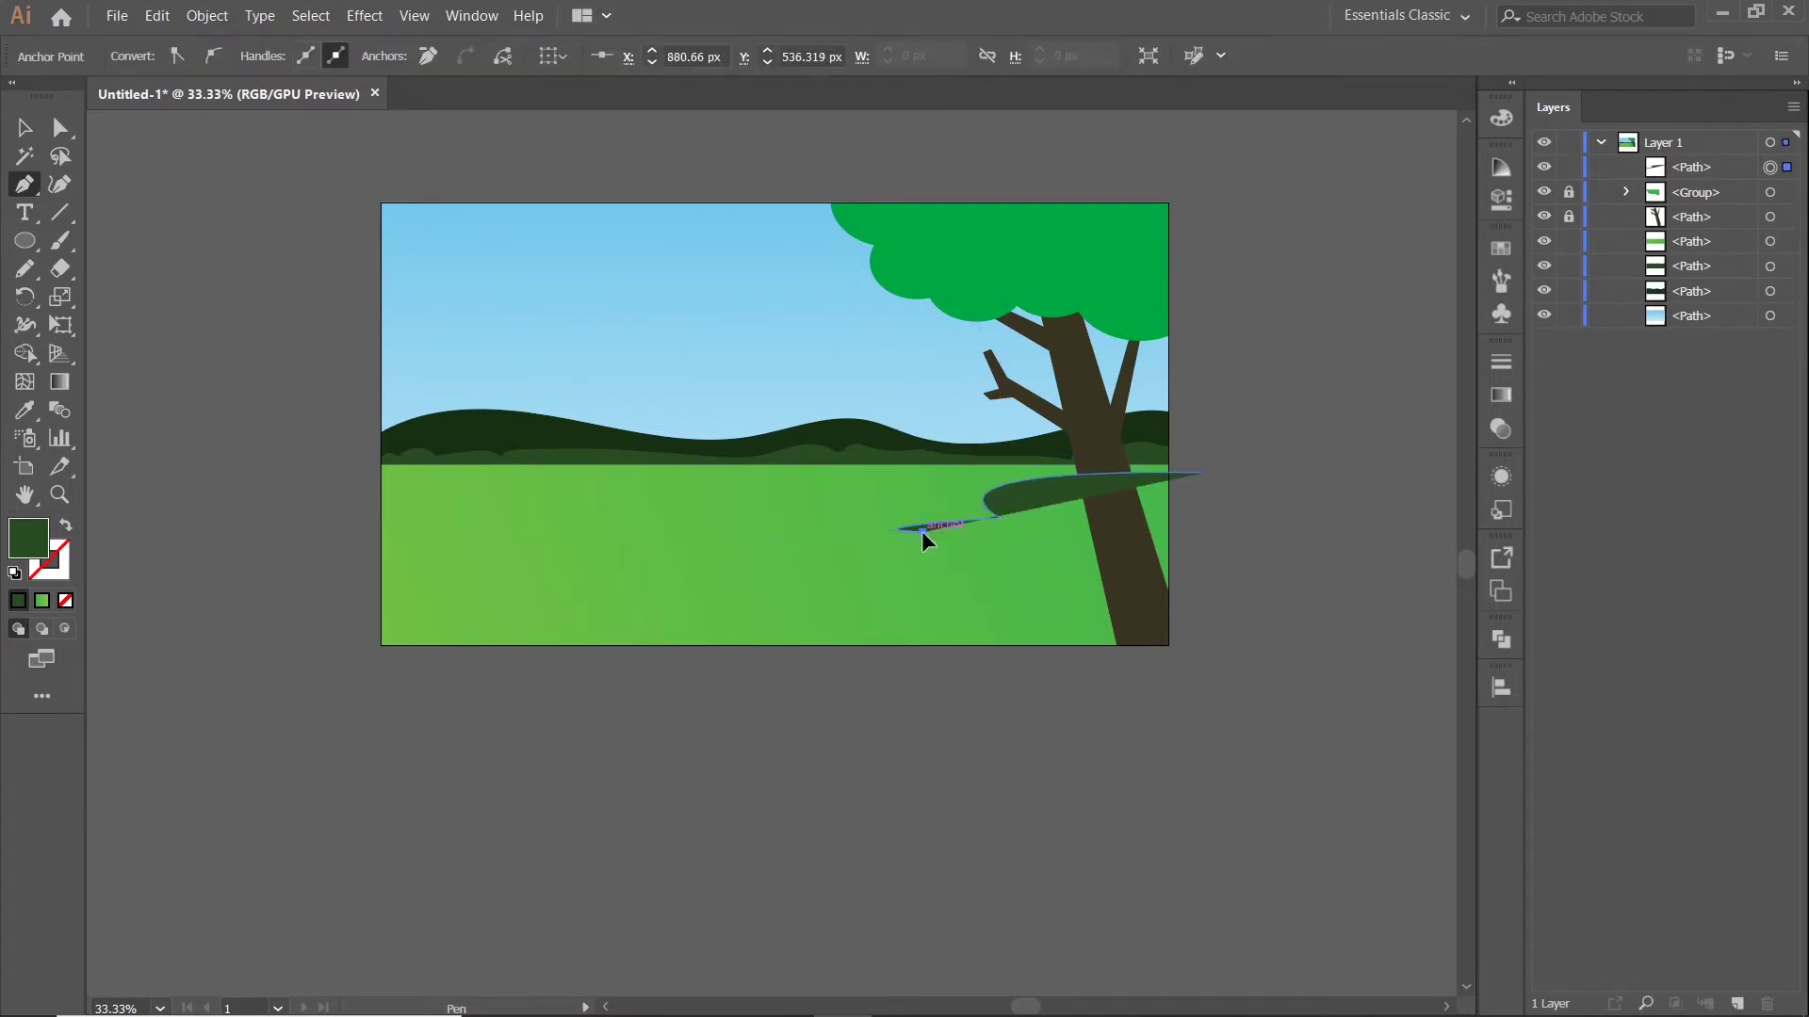
pyautogui.moveTo(849, 593); pyautogui.dragTo(922, 595)
pyautogui.click(849, 593)
pyautogui.moveTo(956, 658); pyautogui.dragTo(1240, 666)
pyautogui.click(1338, 676)
pyautogui.click(1296, 482)
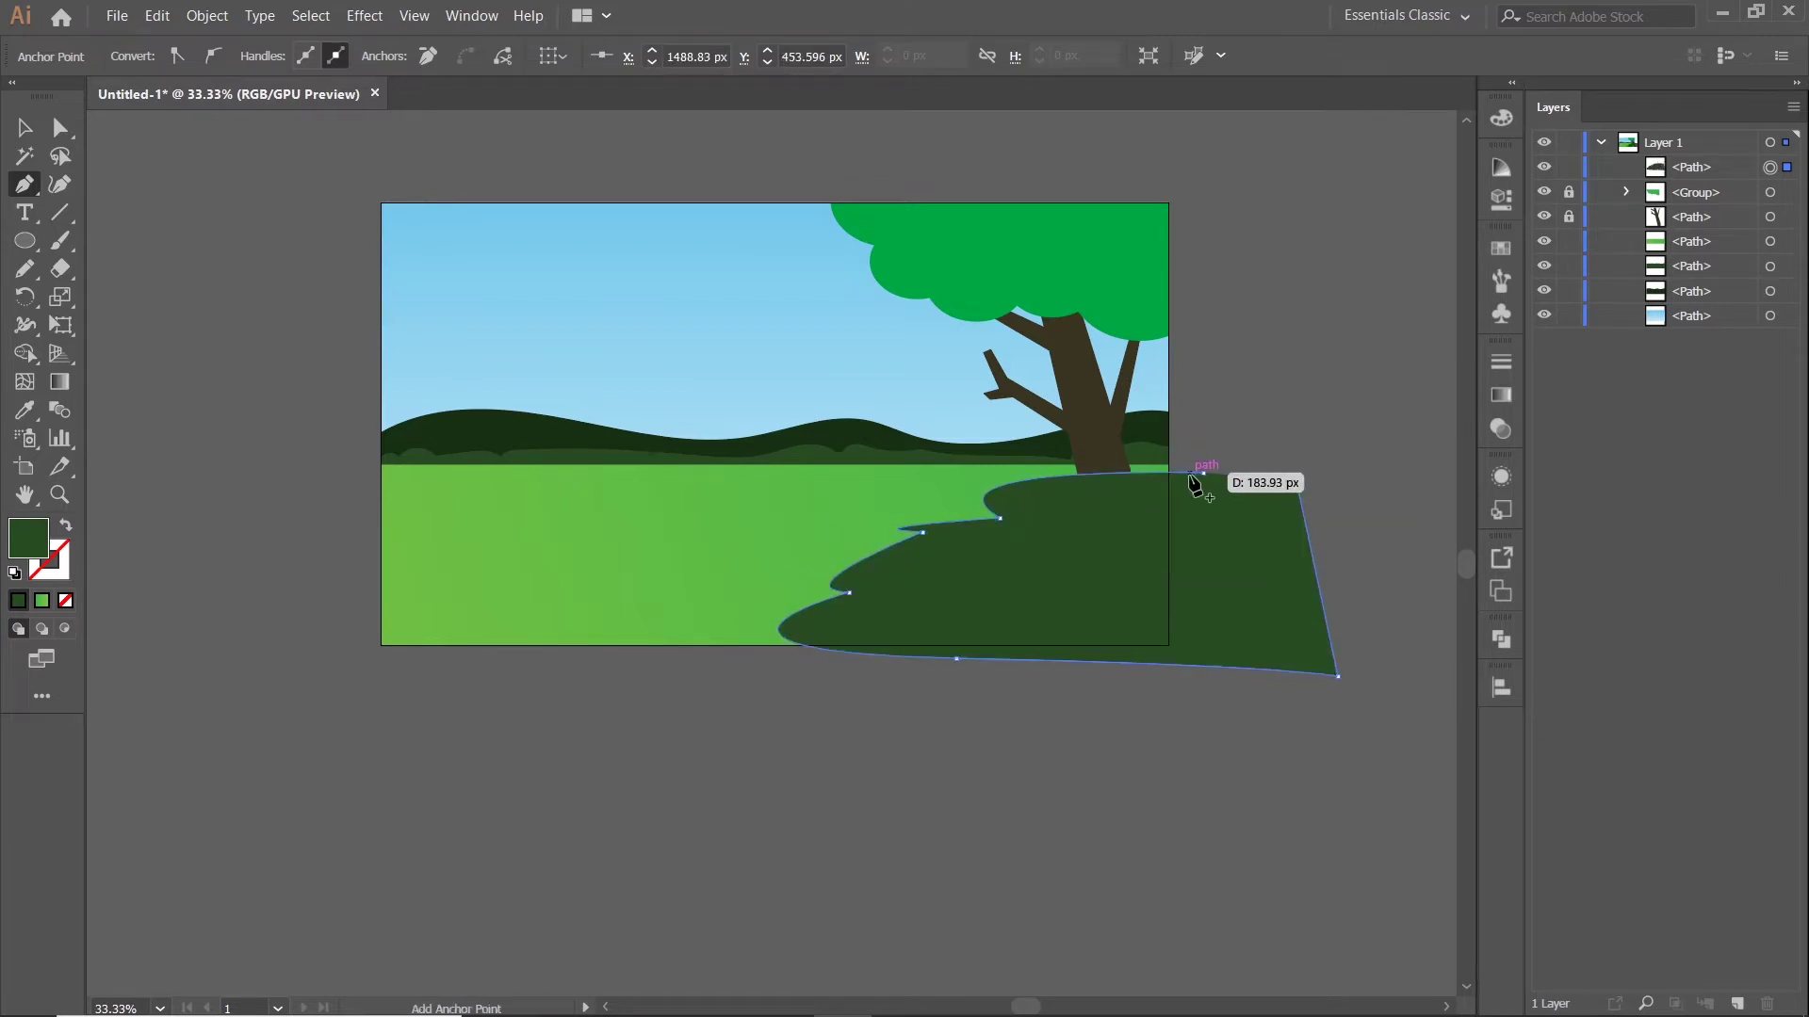
pyautogui.click(1203, 472)
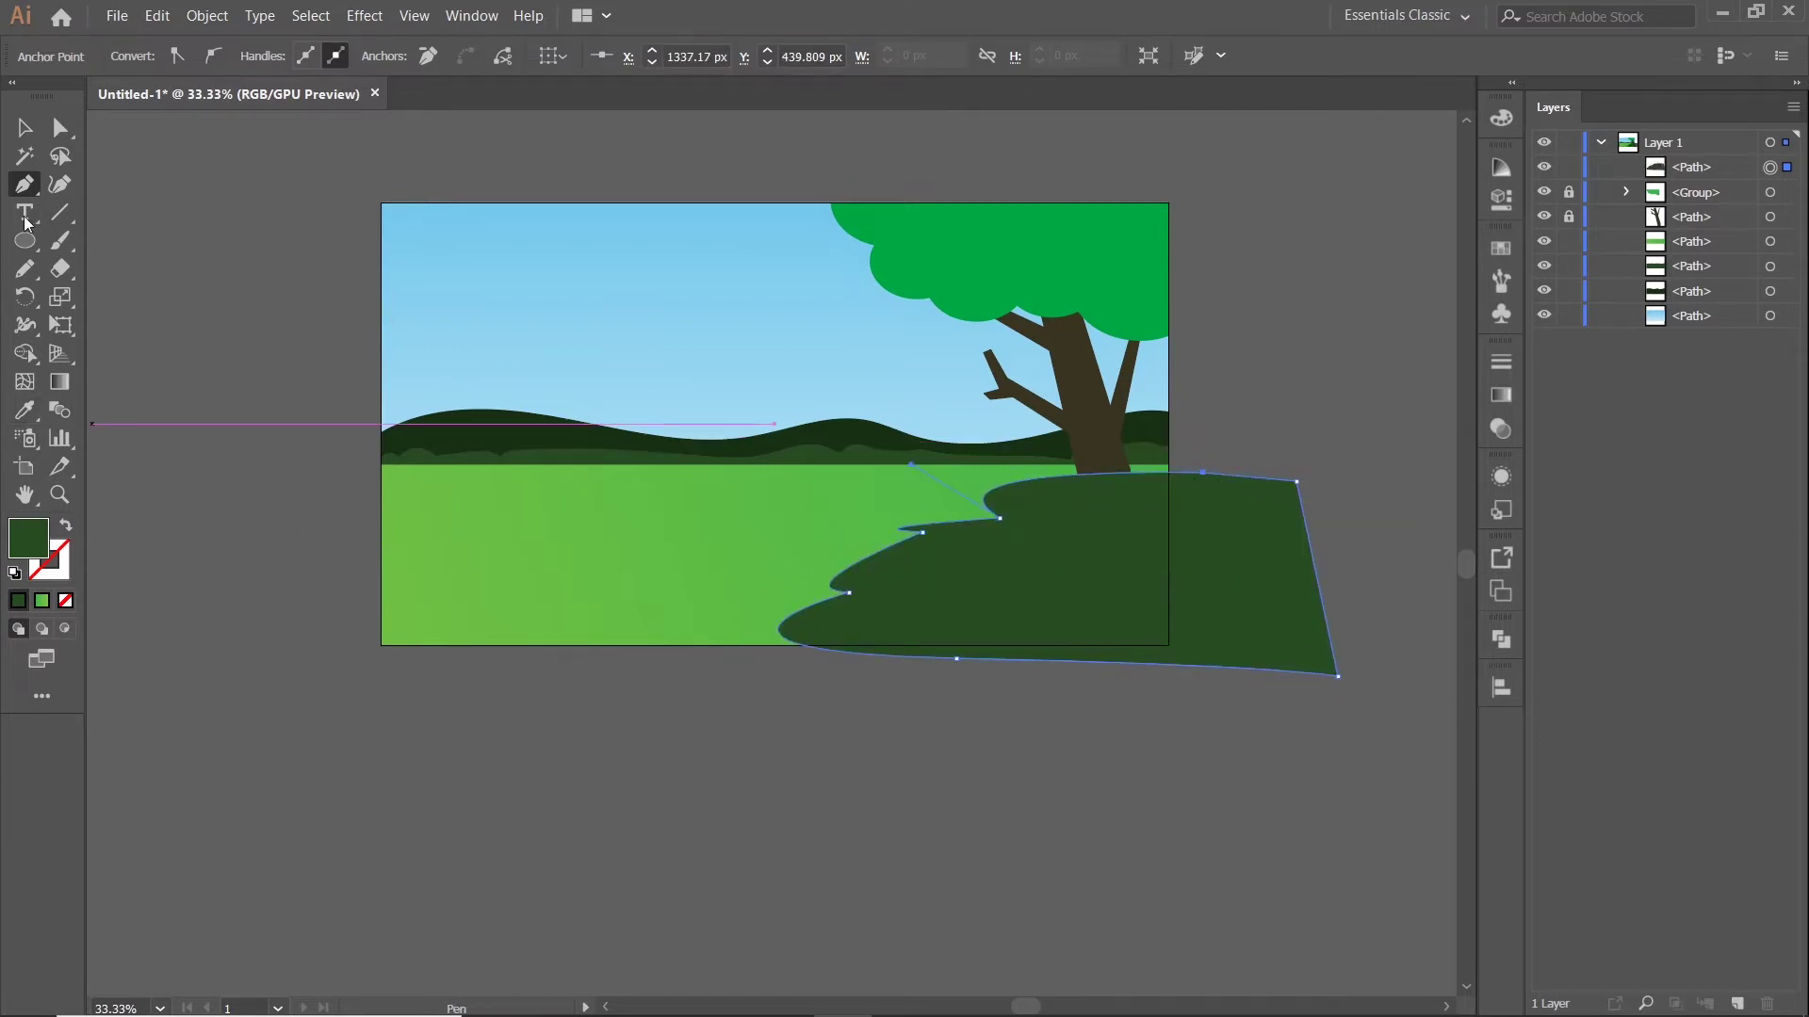
pyautogui.click(24, 127)
pyautogui.click(477, 194)
pyautogui.click(1276, 581)
pyautogui.press('Delete')
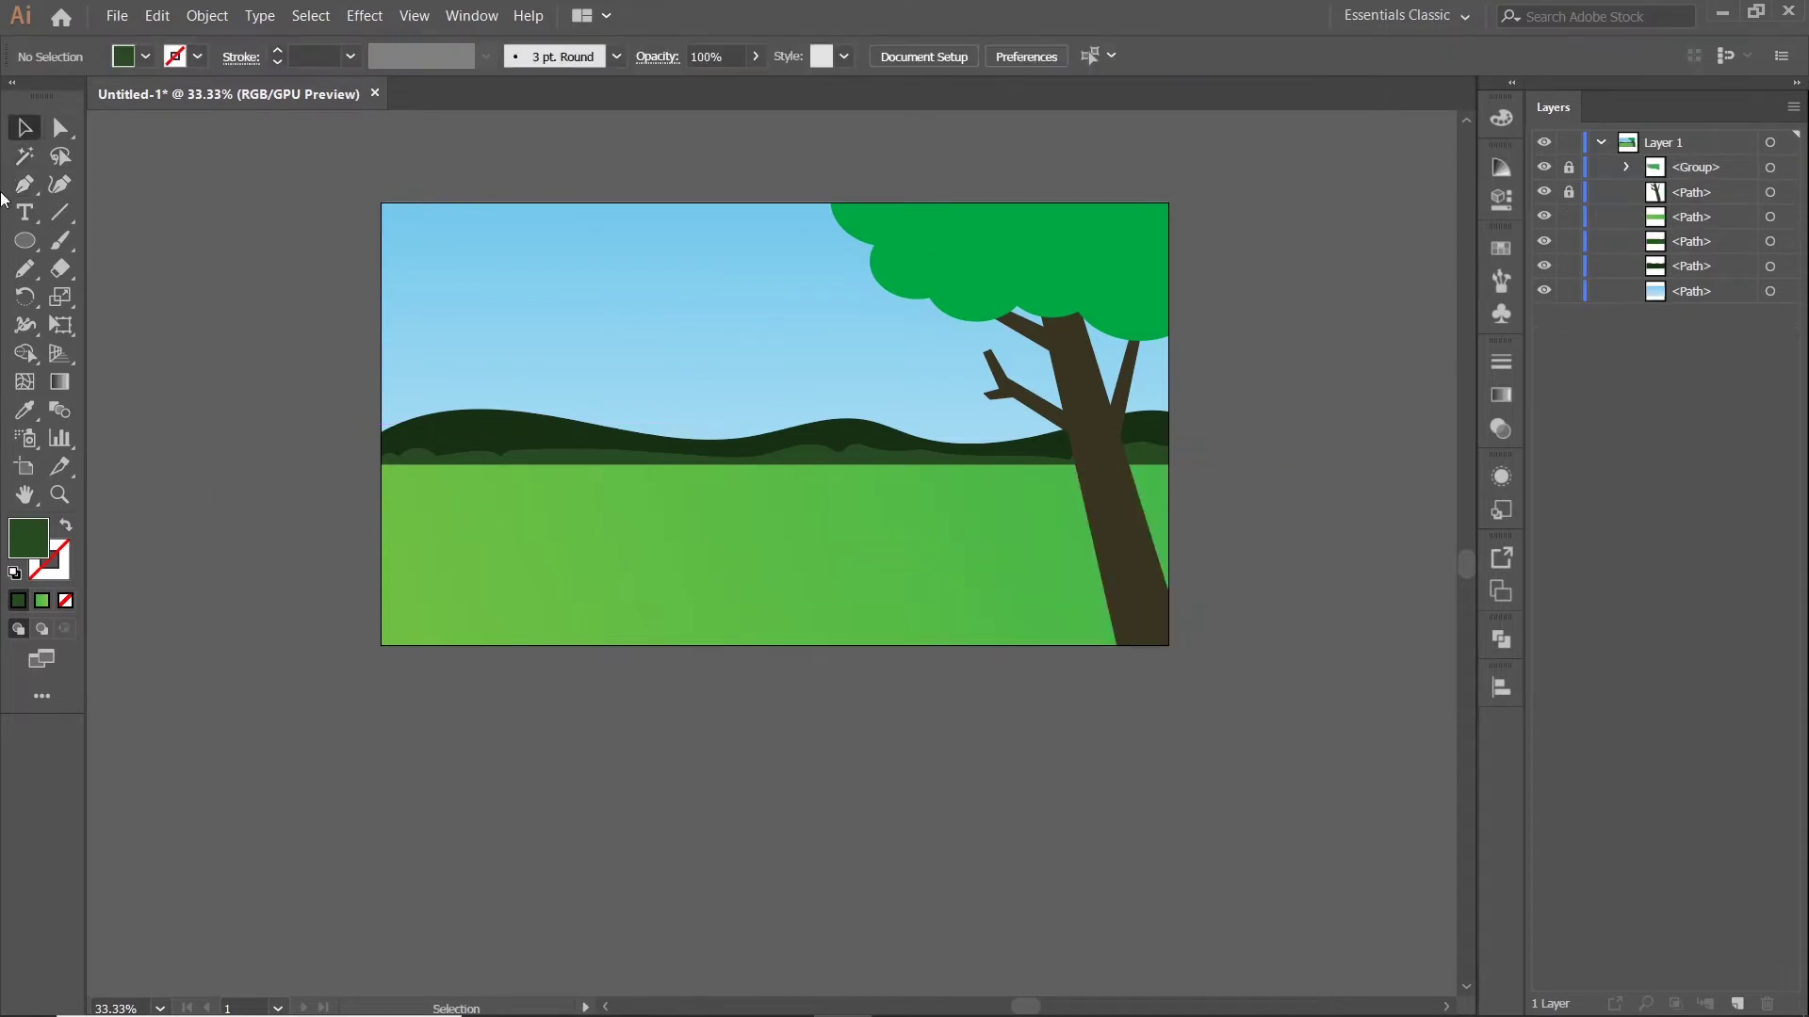
# Draw a closed dark green shape with the Pen tool around the tree's base, with a scalloped left edge and its other sides beyond the artboard
pyautogui.click(25, 184)
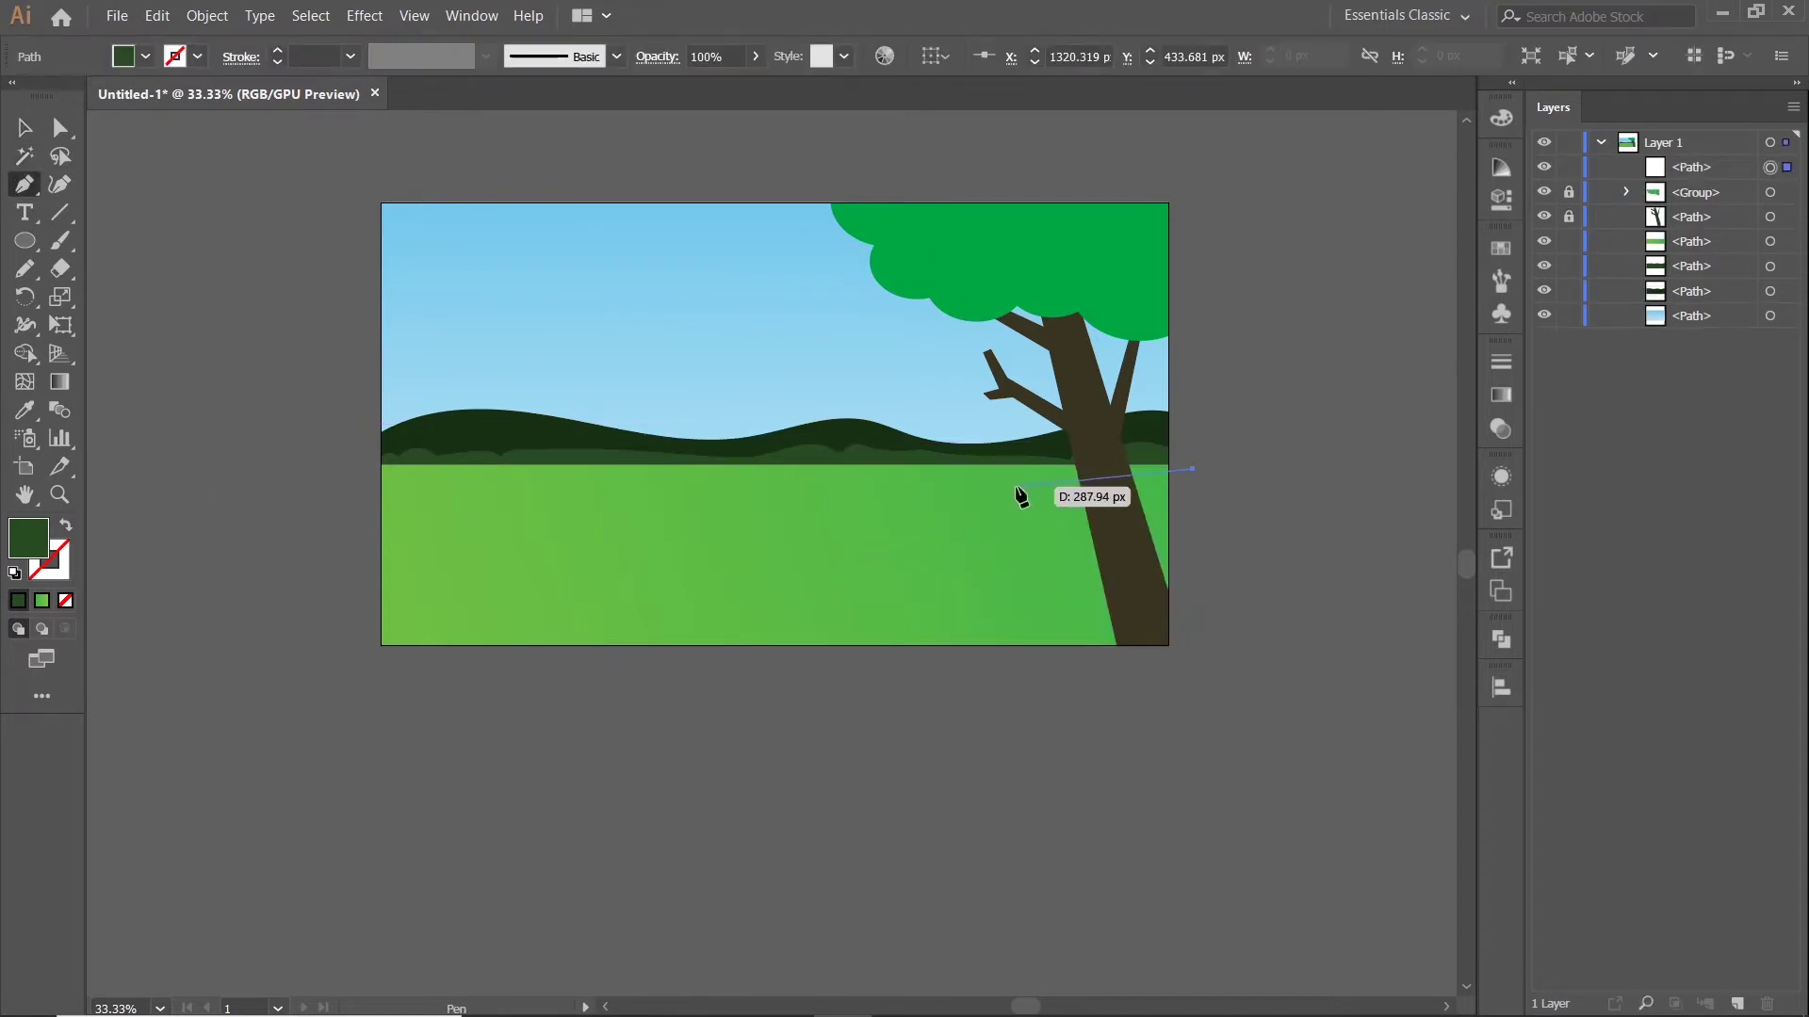
pyautogui.click(1193, 496)
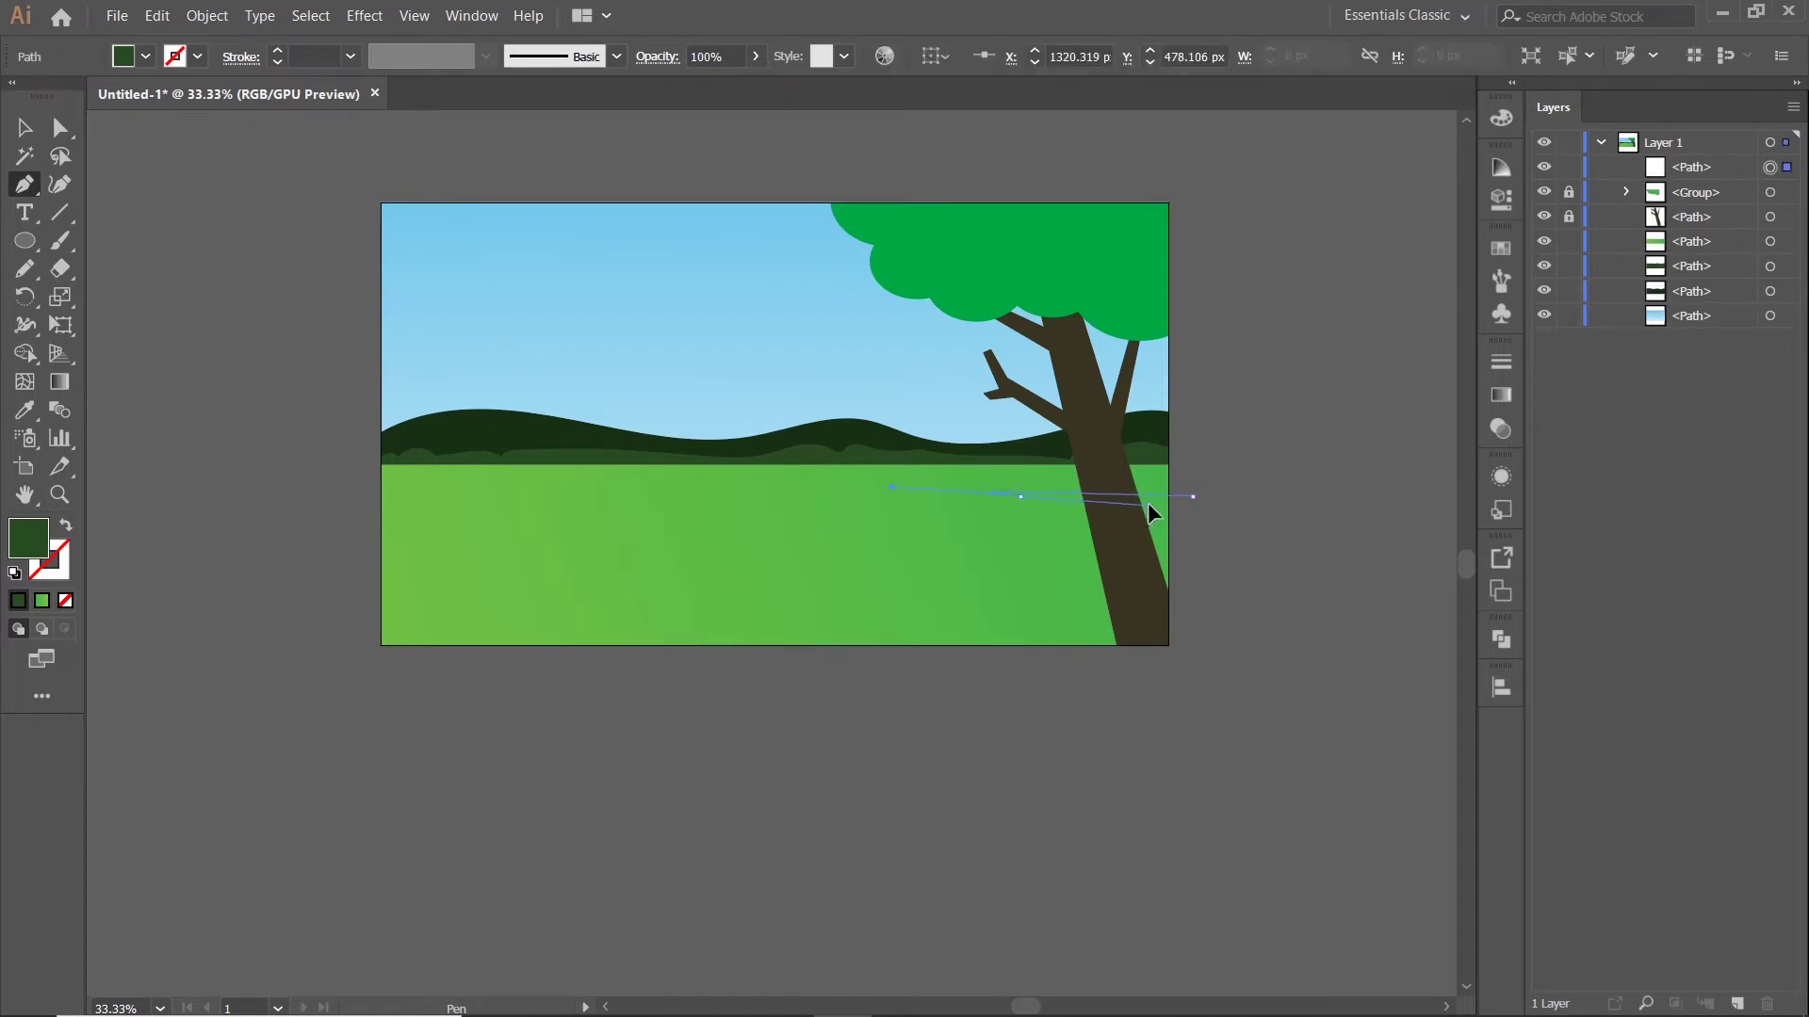
pyautogui.moveTo(1204, 560); pyautogui.dragTo(1206, 562)
pyautogui.click(1033, 528)
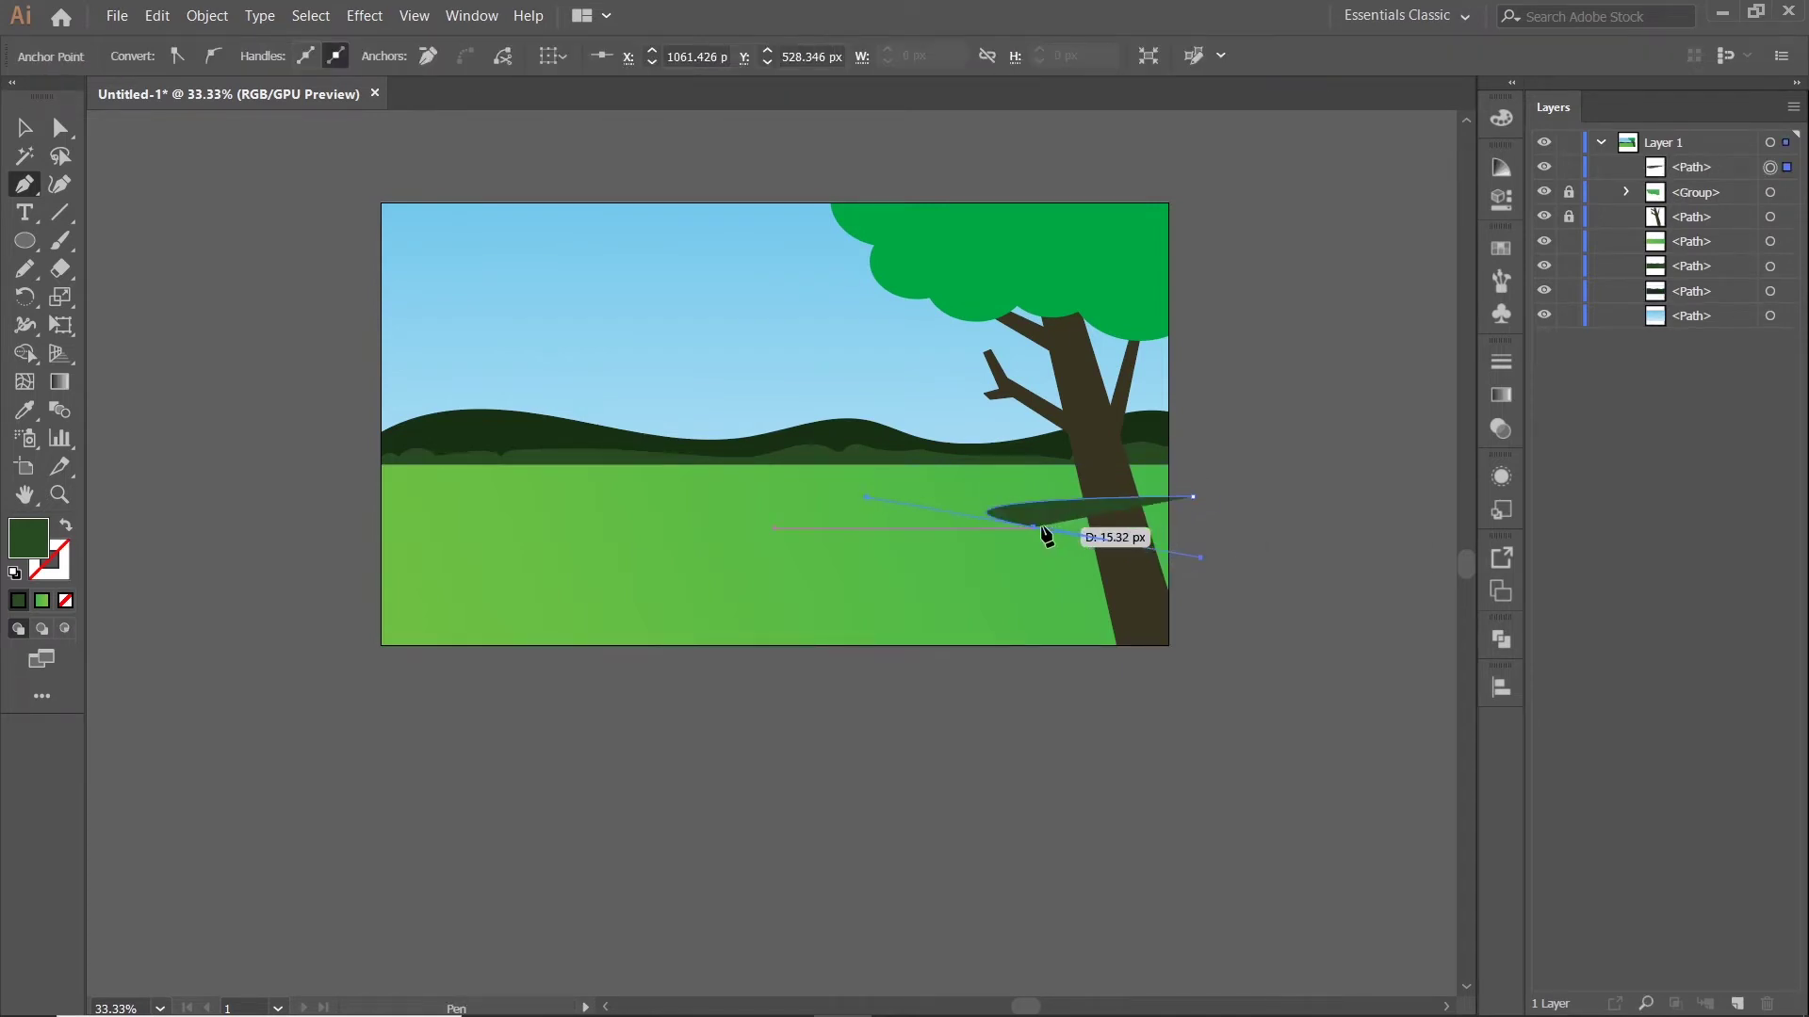
pyautogui.moveTo(963, 570); pyautogui.dragTo(976, 568)
pyautogui.moveTo(1133, 577); pyautogui.dragTo(1135, 580)
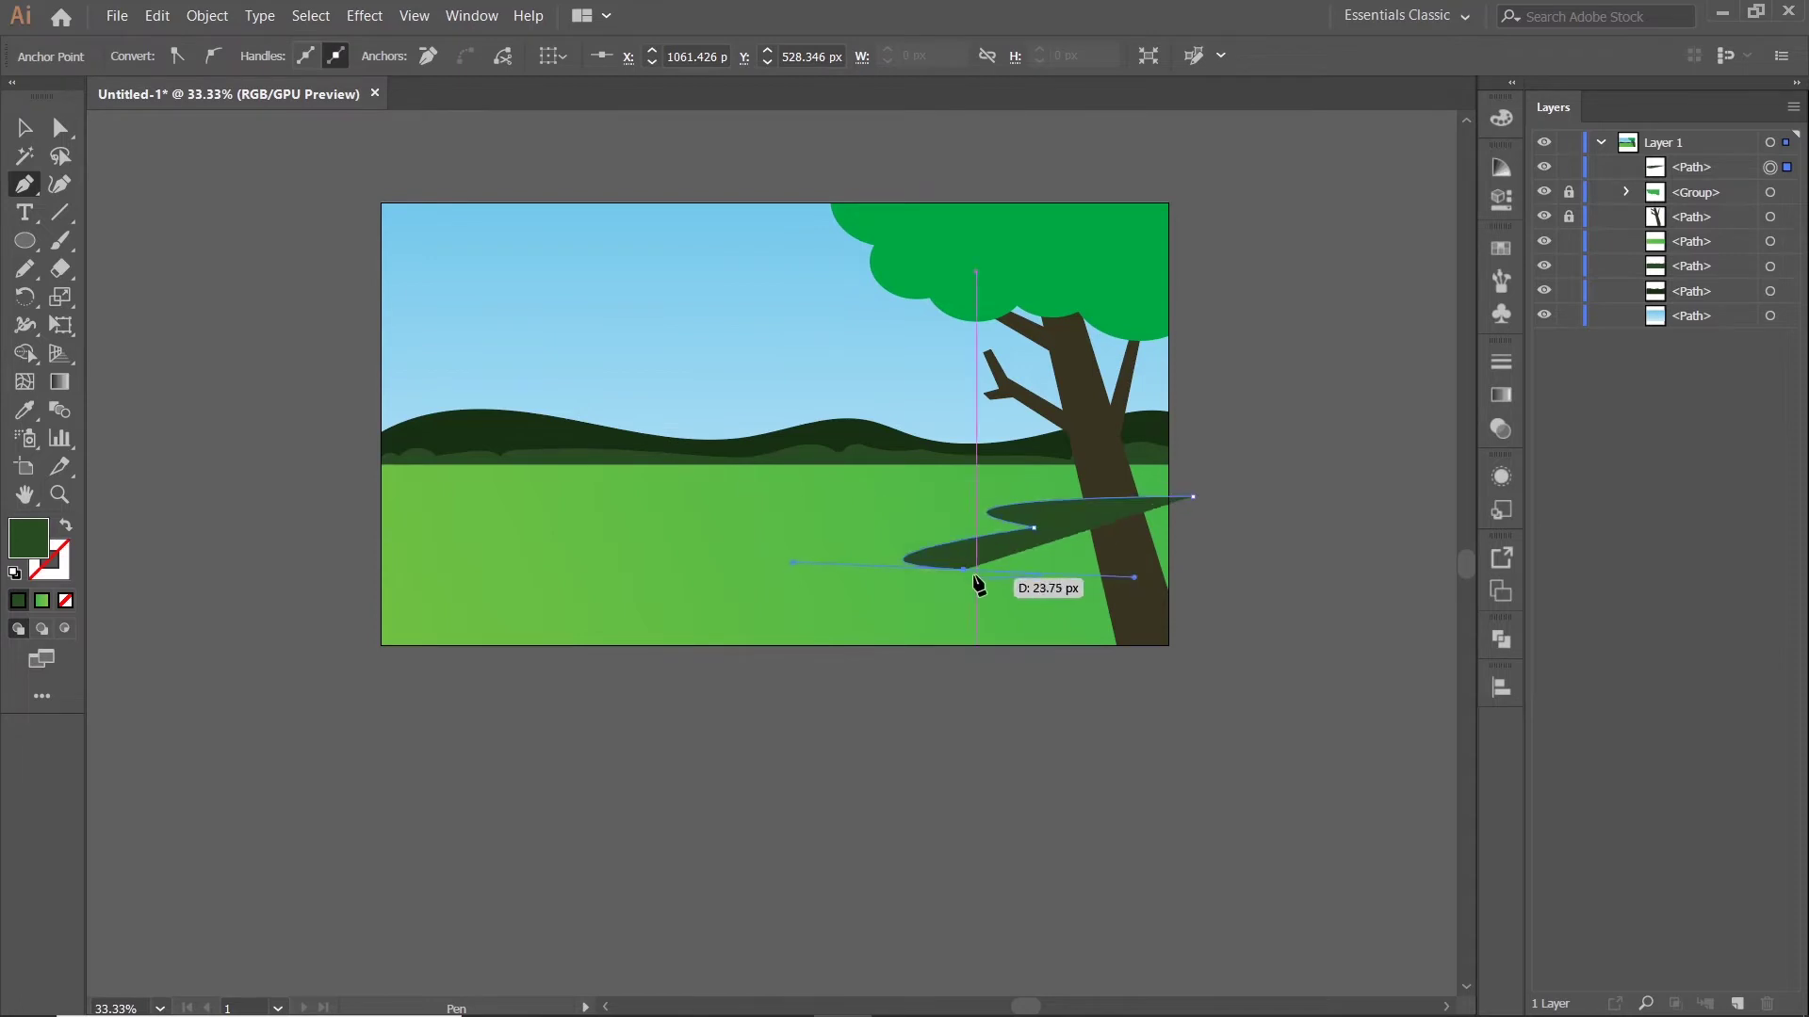
pyautogui.moveTo(922, 618); pyautogui.dragTo(1128, 639)
pyautogui.moveTo(935, 675); pyautogui.dragTo(1281, 692)
pyautogui.hotkey('ctrl', 'z')
pyautogui.moveTo(963, 662); pyautogui.dragTo(1150, 689)
pyautogui.click(1275, 679)
pyautogui.click(1279, 479)
pyautogui.click(1193, 495)
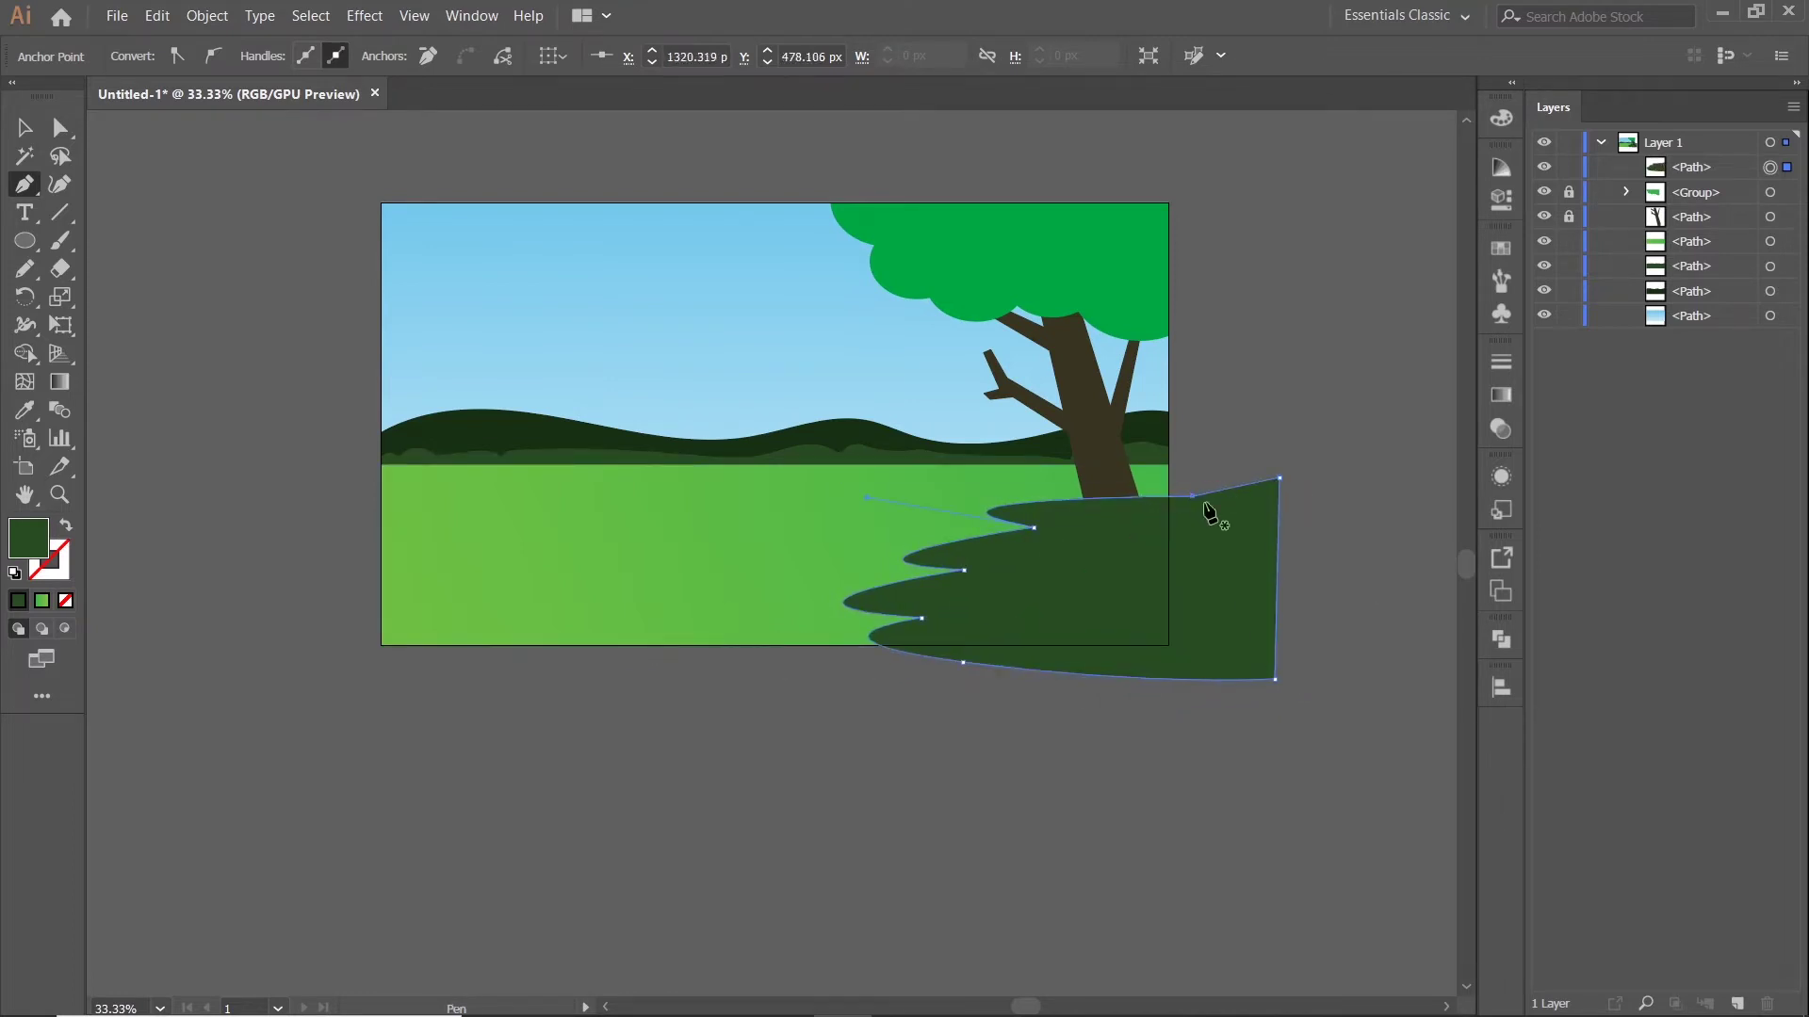
# Stretch the scalloped foreground shape slightly upward toward the horizon and deselect it
pyautogui.press('v')
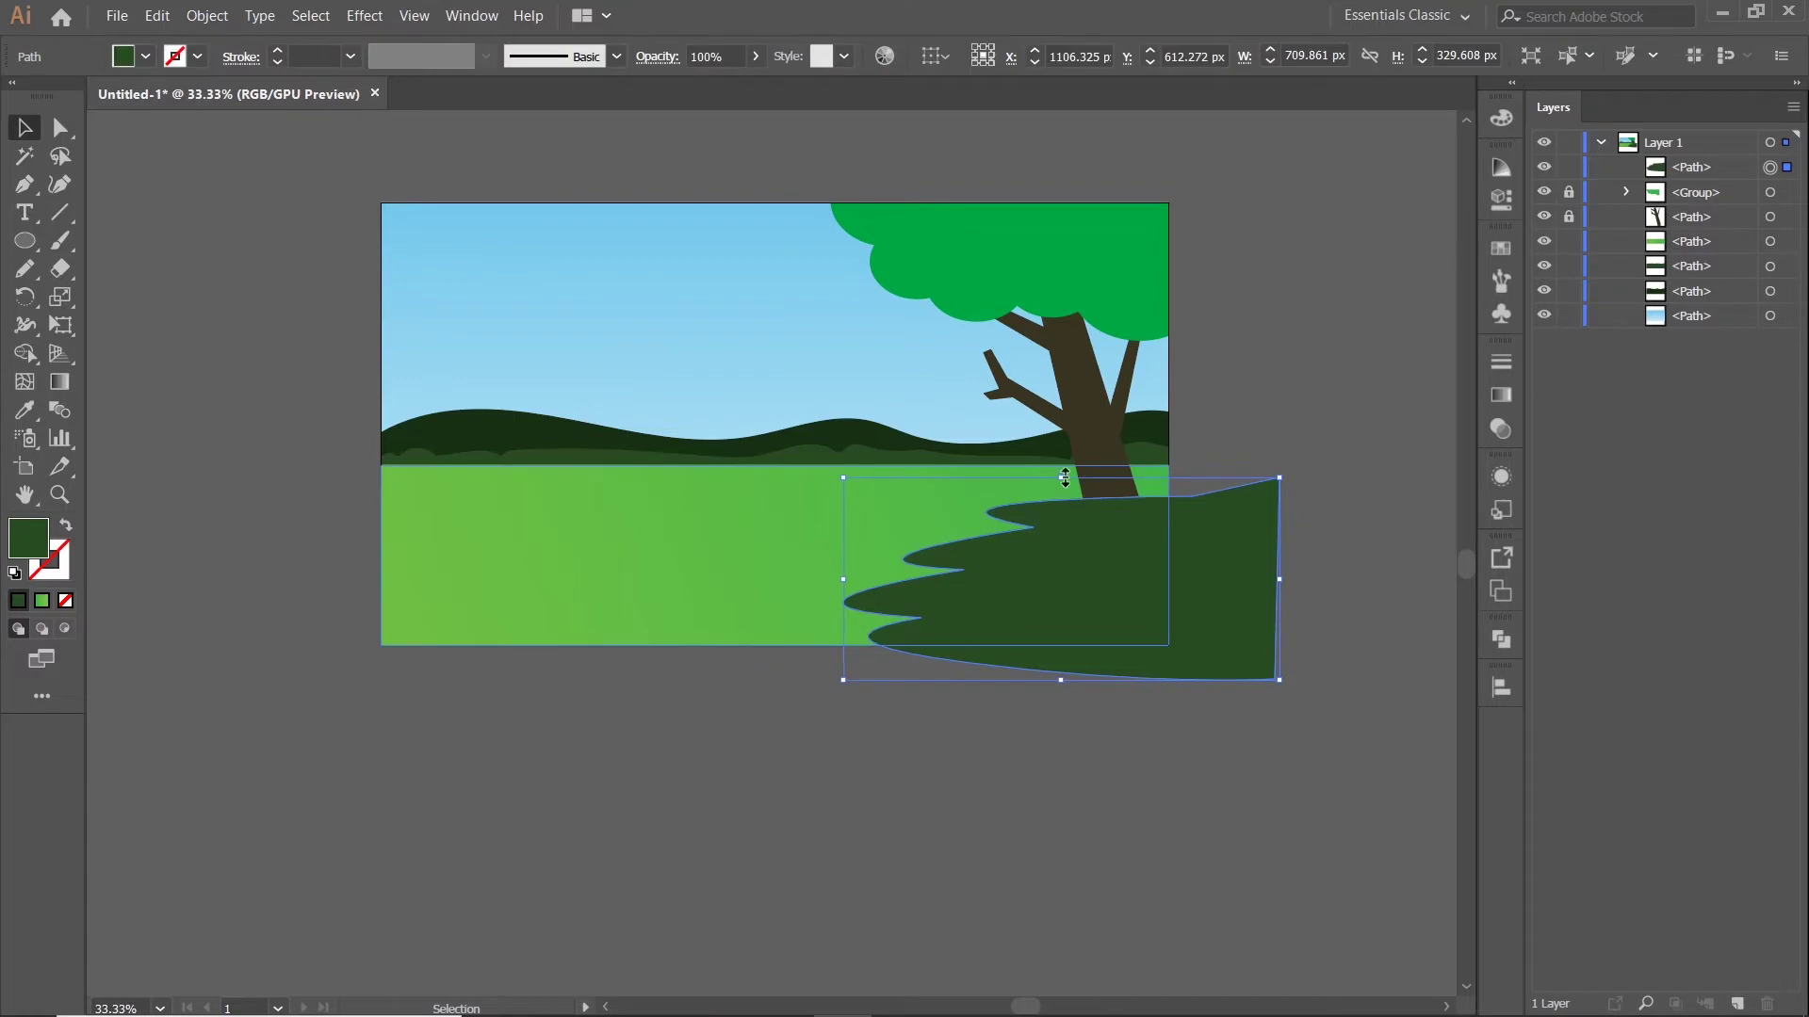
pyautogui.moveTo(1065, 479); pyautogui.dragTo(1065, 459)
pyautogui.click(1309, 394)
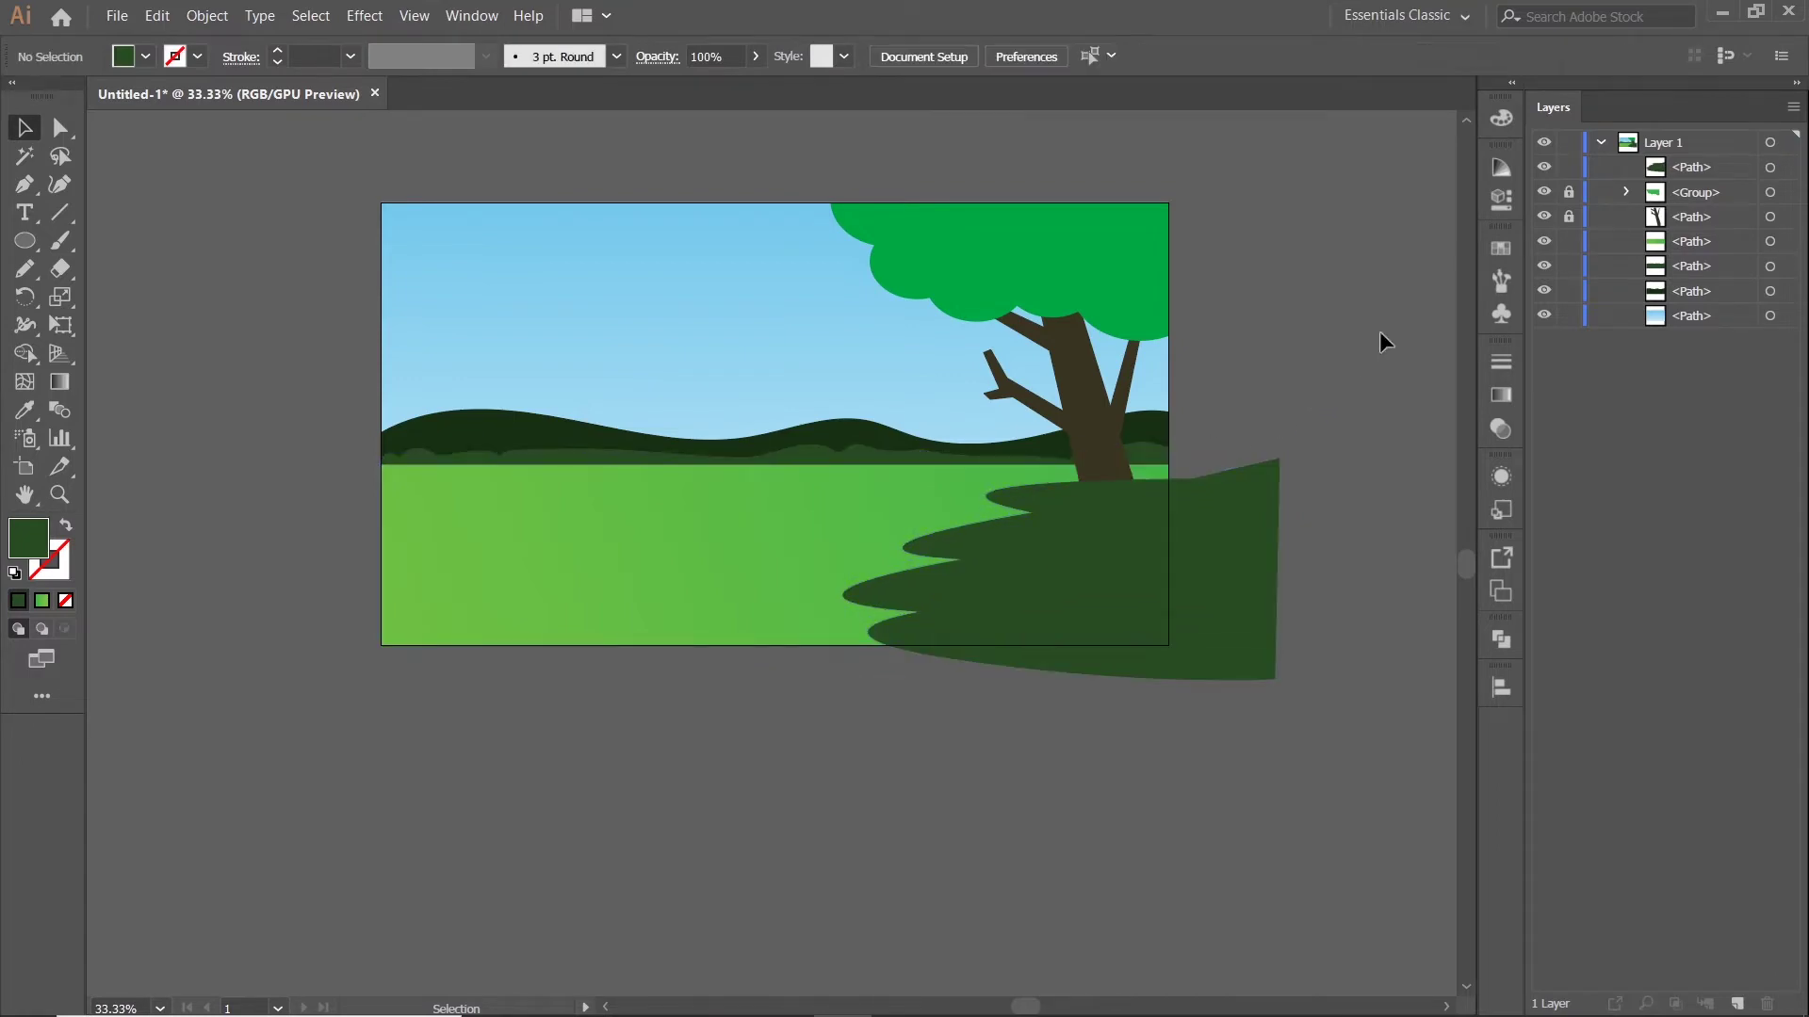
# Trim off the part of the scalloped foreground shape that overhangs the artboard using the Shape Builder
pyautogui.moveTo(1379, 331); pyautogui.dragTo(1009, 652)
pyautogui.click(25, 353)
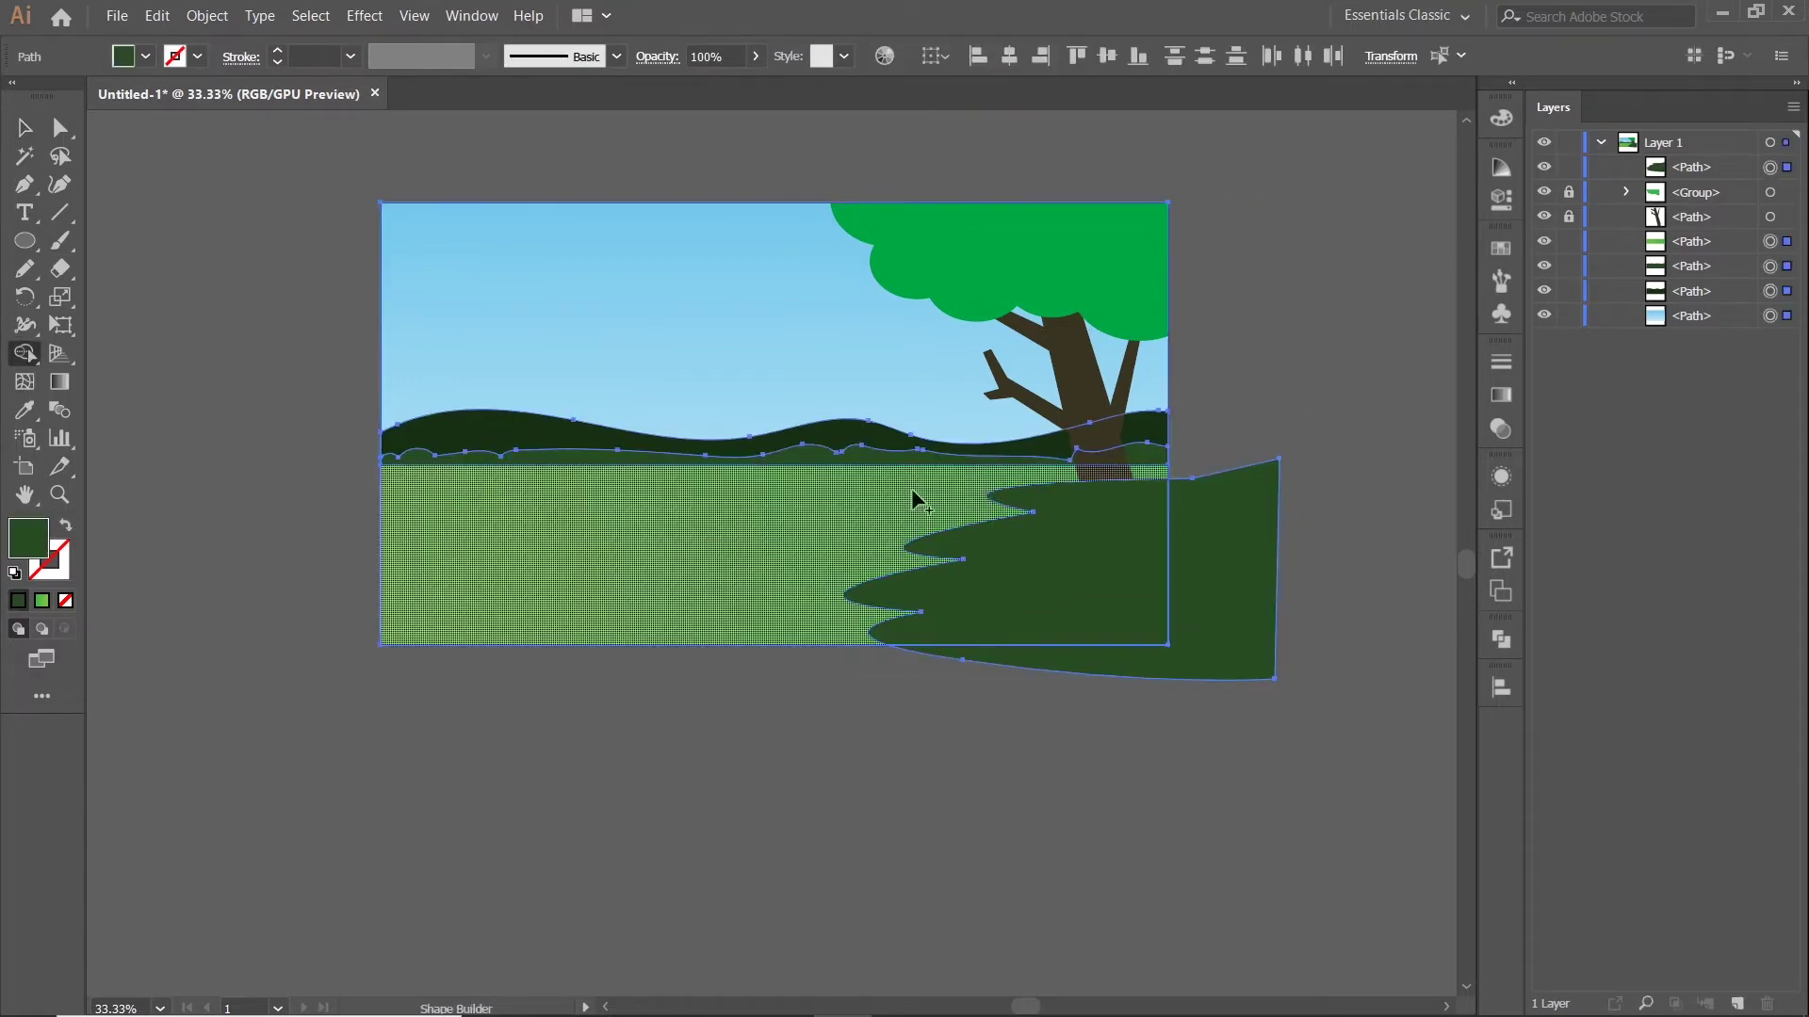
pyautogui.keyDown('alt'); pyautogui.click(1220, 565); pyautogui.keyUp('alt')
pyautogui.click(24, 128)
pyautogui.click(1291, 443)
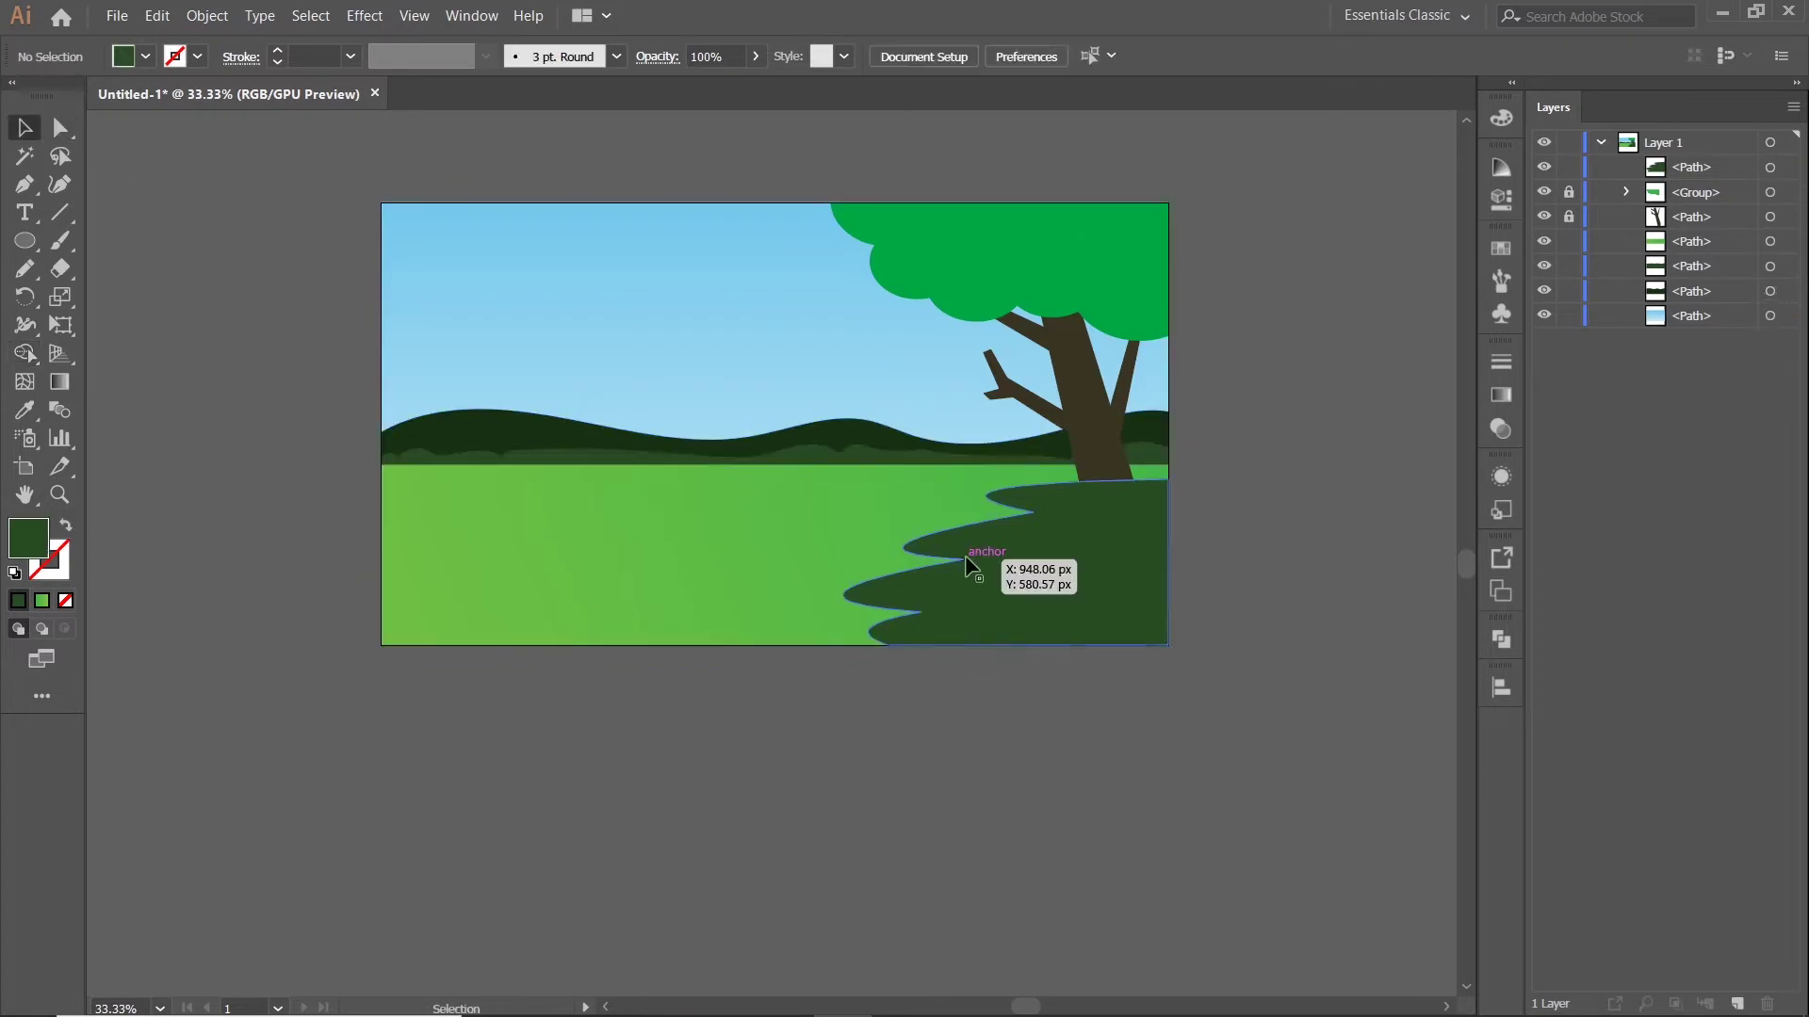
# Move the scalloped foreground shape below the tree trunk in the layer order and deselect it
pyautogui.click(966, 558)
pyautogui.moveTo(1715, 169); pyautogui.dragTo(1736, 228)
pyautogui.click(1331, 375)
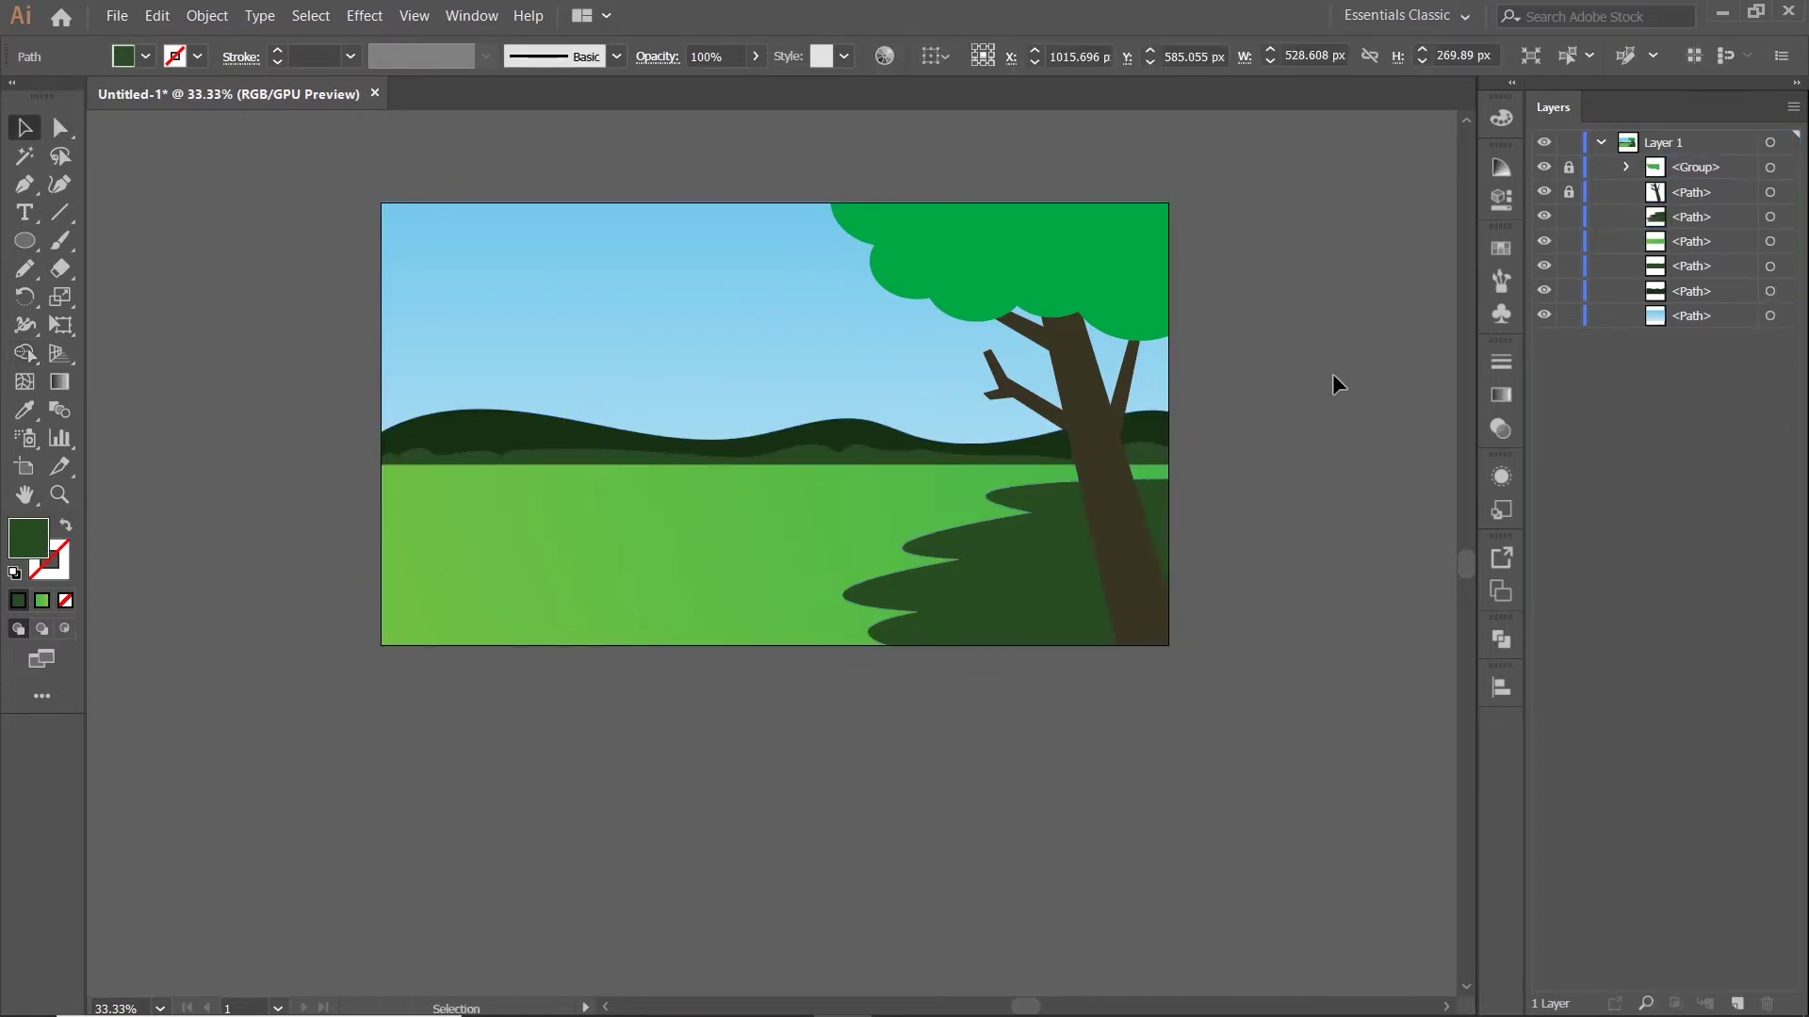
# Move the two upper notch points of the scalloped edge inward toward the trunk with the Direct Selection tool
pyautogui.scroll(-2, 1296, 450)
pyautogui.scroll(2, 1246, 471)
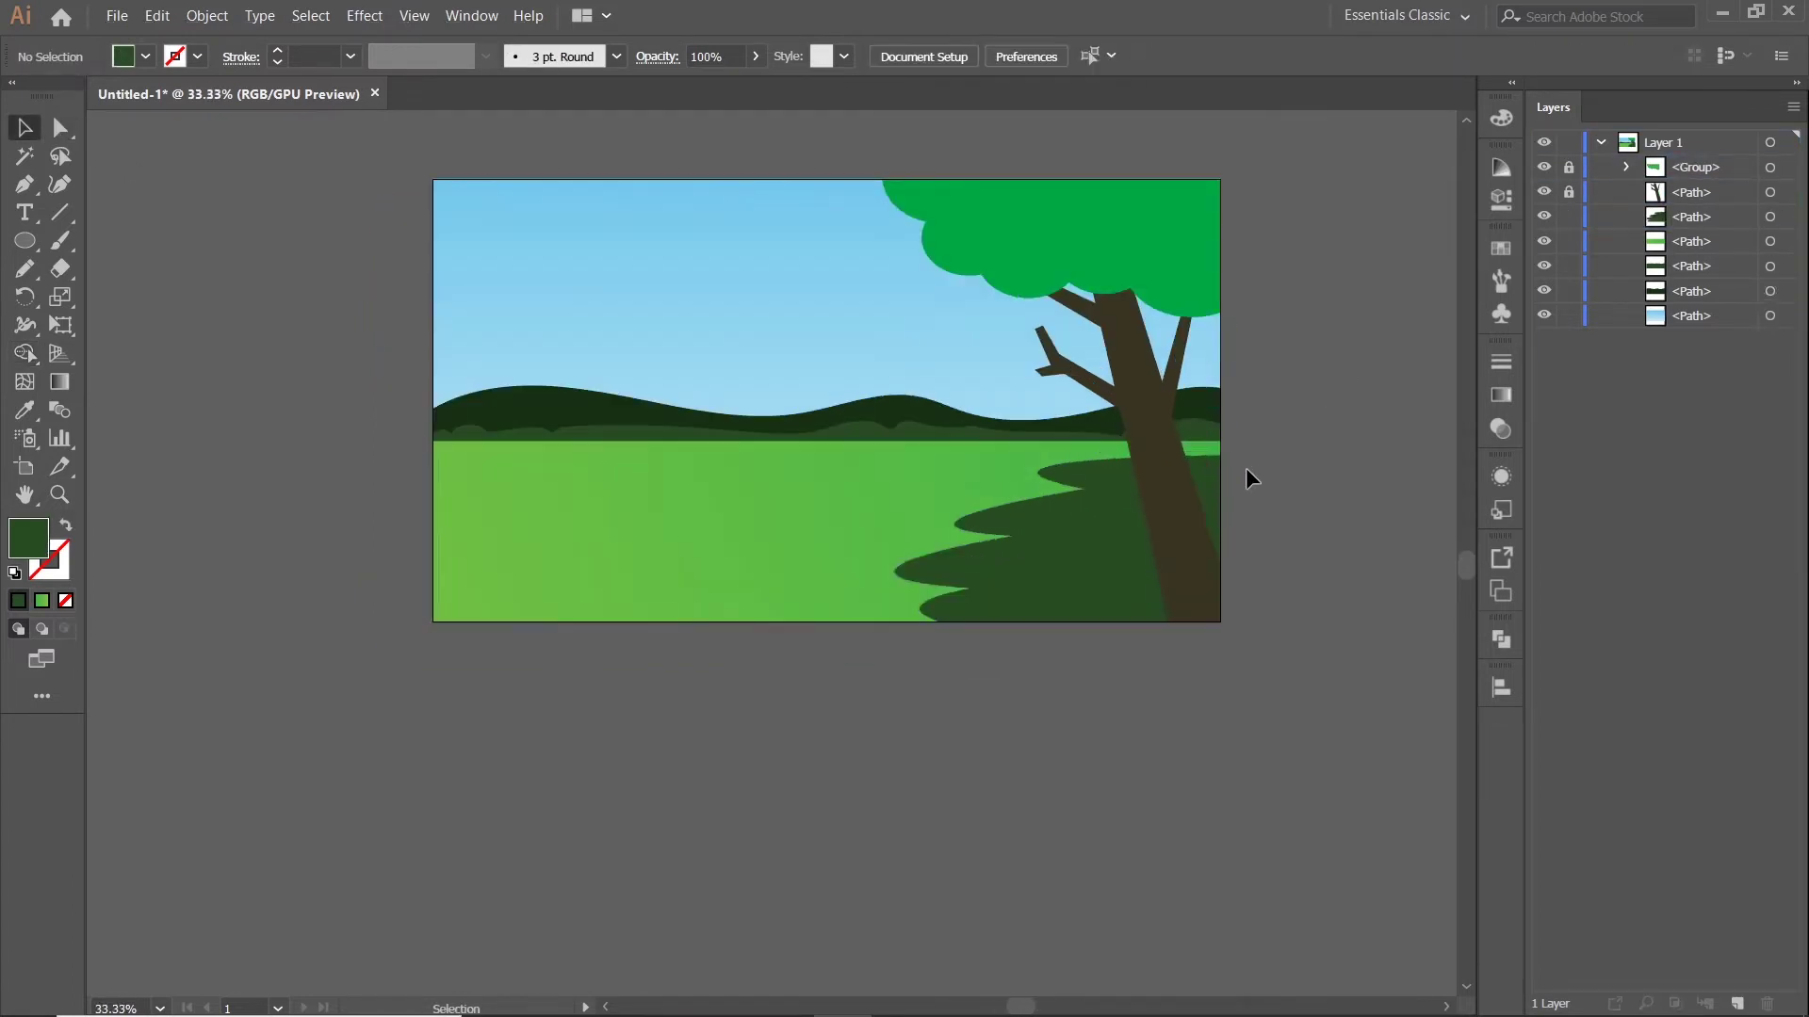
pyautogui.click(1177, 524)
pyautogui.press('a')
pyautogui.scroll(2, 1203, 556)
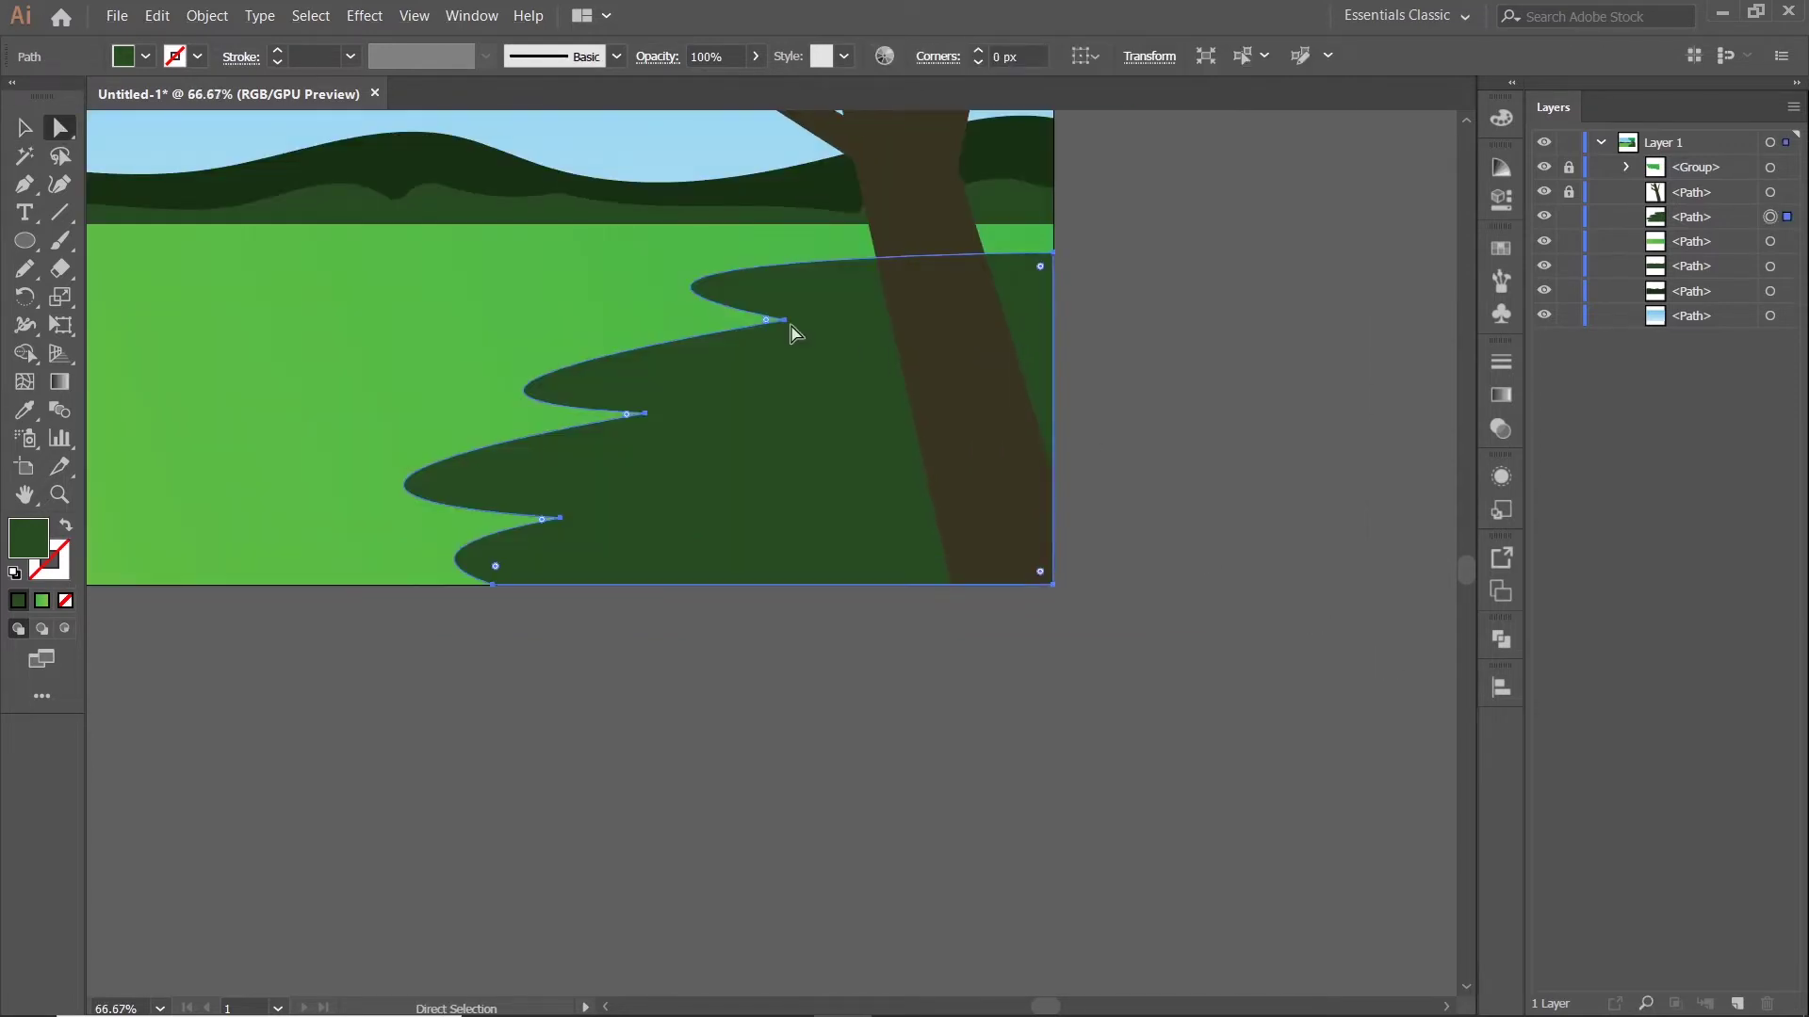
pyautogui.moveTo(791, 324); pyautogui.dragTo(929, 313)
pyautogui.click(645, 415)
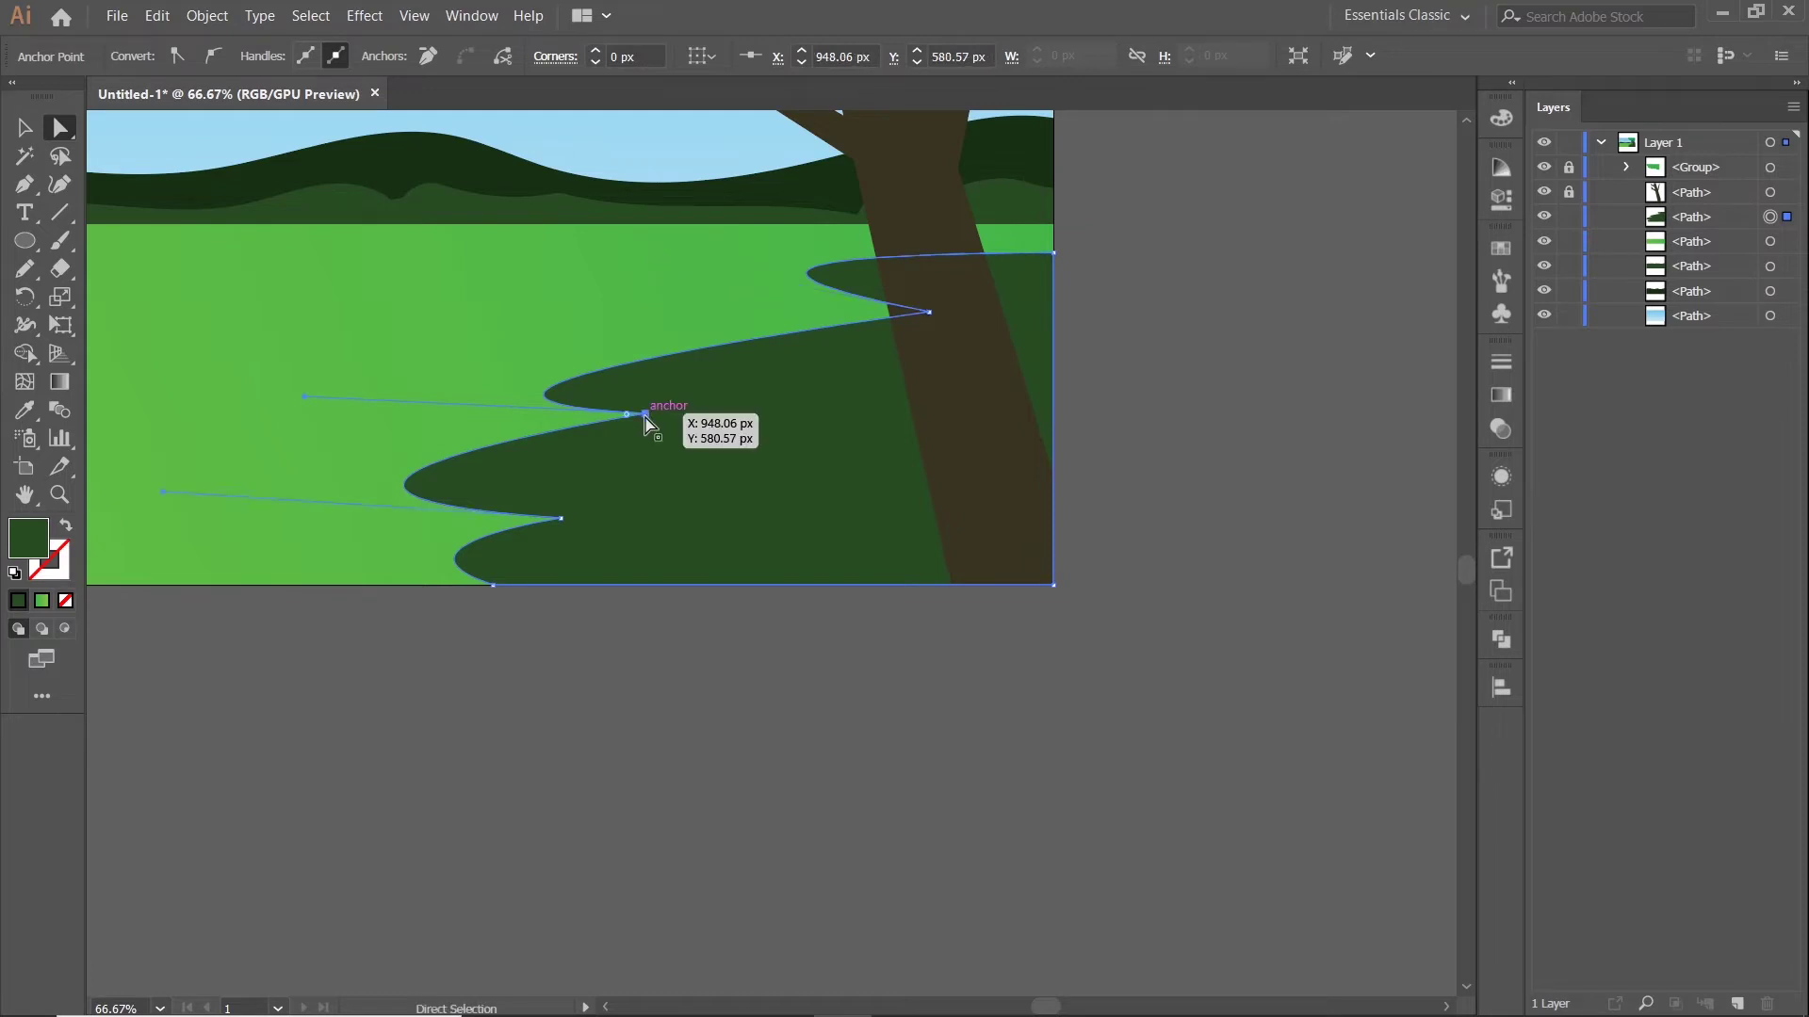
pyautogui.moveTo(646, 415); pyautogui.dragTo(754, 411)
# Adjust the curve handles at the lowest notch of the scalloped edge to reshape the two lower lobes
pyautogui.moveTo(174, 490); pyautogui.dragTo(192, 453)
pyautogui.hotkey('ctrl', 'z')
pyautogui.click(559, 518)
pyautogui.moveTo(376, 546); pyautogui.dragTo(350, 556)
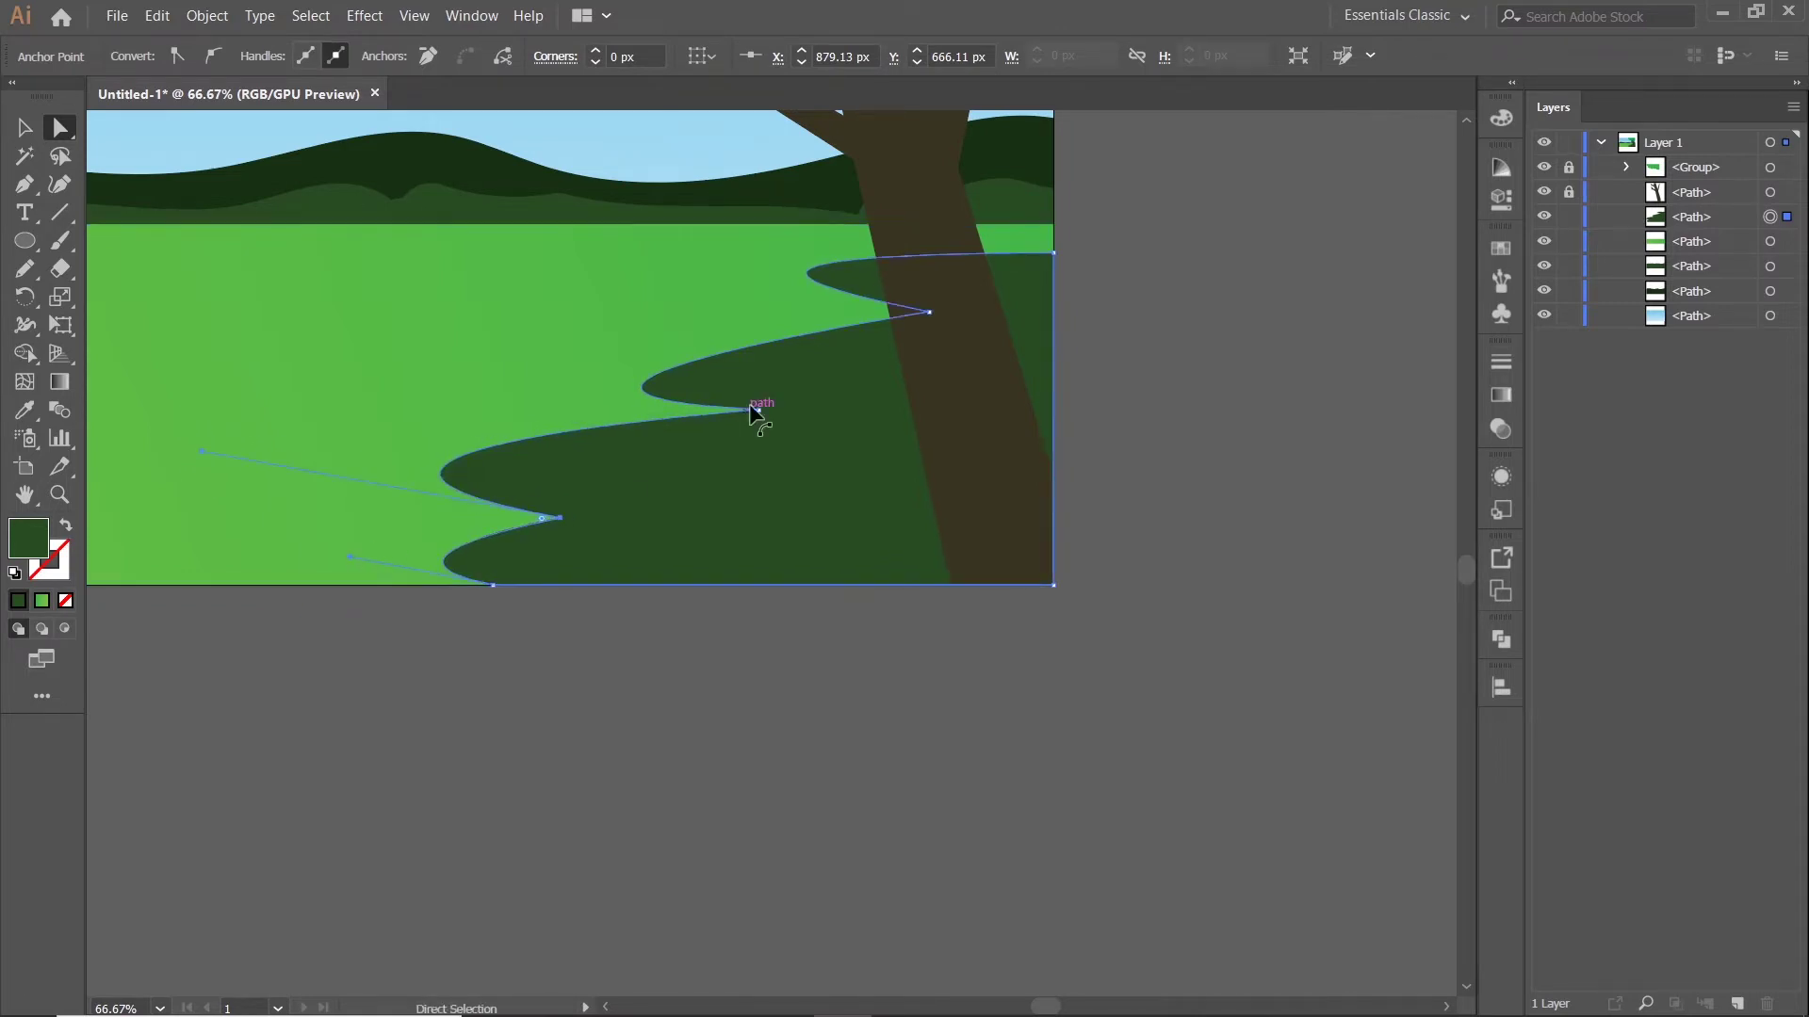
# Reshape the two upper lobes of the scalloped edge by adjusting their curve handles, and deselect the shape
pyautogui.moveTo(756, 411); pyautogui.dragTo(431, 345)
pyautogui.moveTo(929, 311); pyautogui.dragTo(619, 272)
pyautogui.click(29, 133)
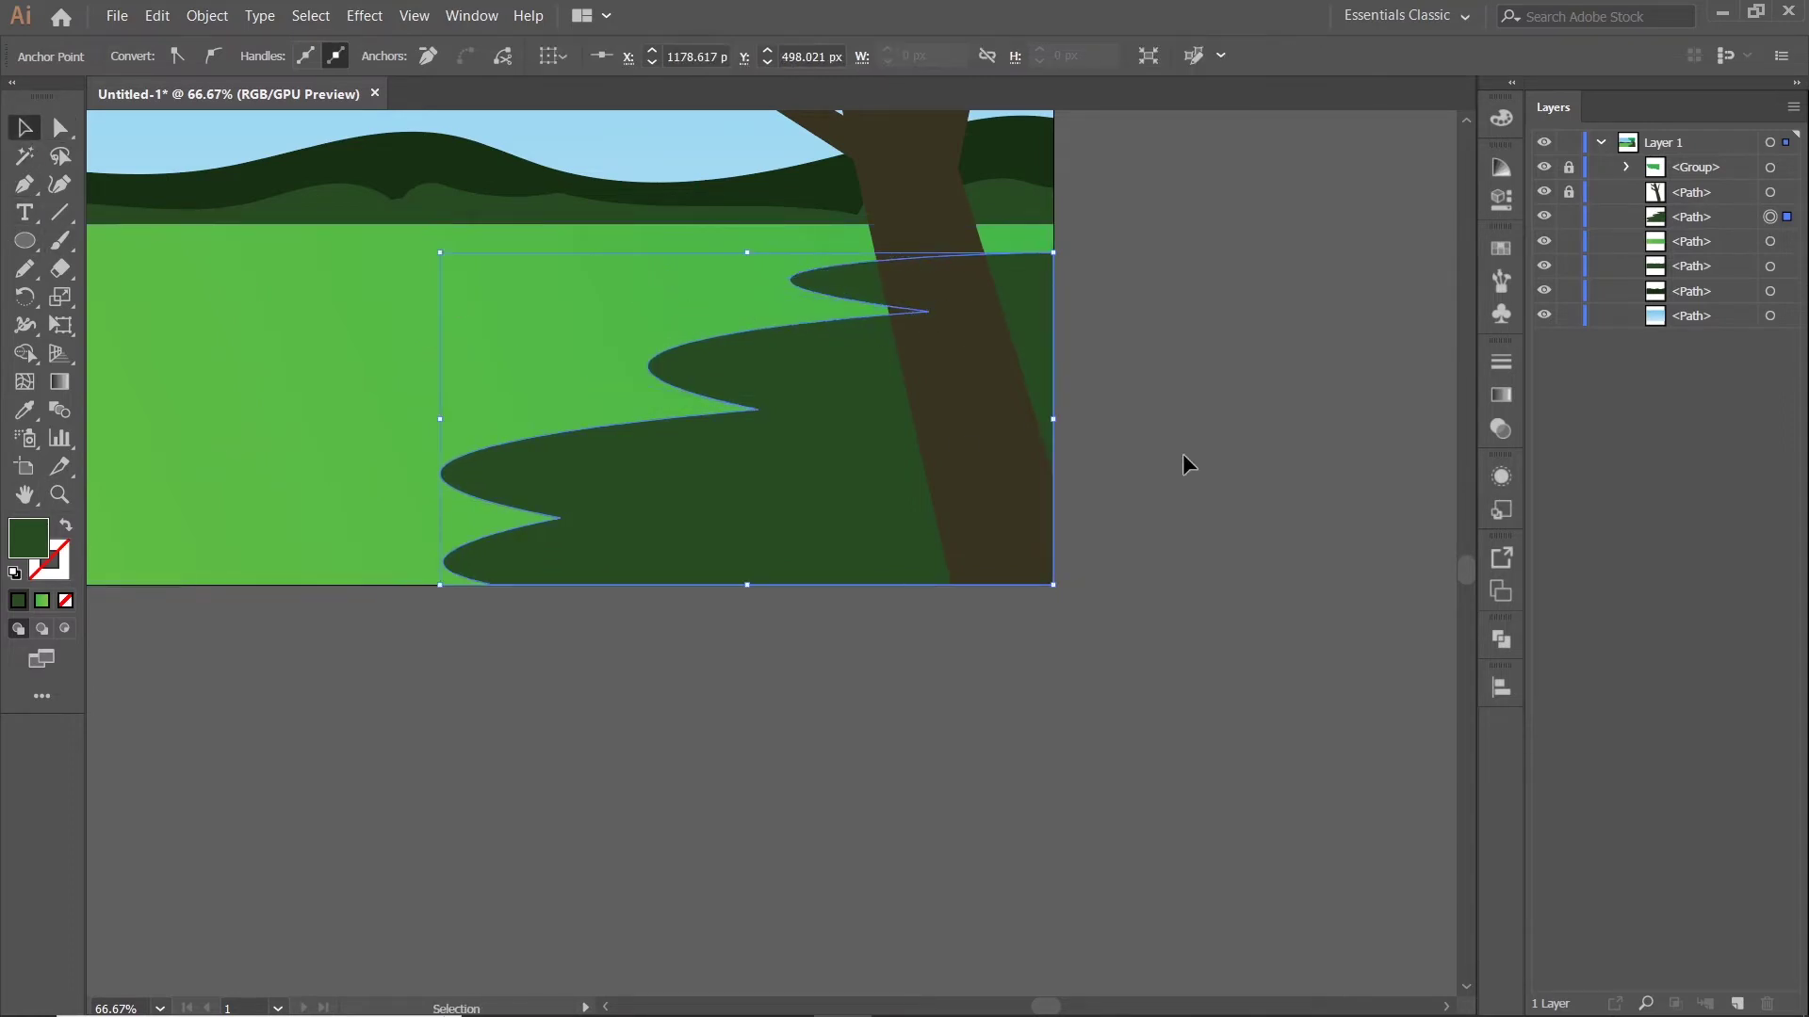
pyautogui.click(1181, 456)
# Darken the first color stop of the ground's gradient to the green 396534
pyautogui.scroll(-3, 1181, 457)
pyautogui.press('alt')
pyautogui.moveTo(1320, 424); pyautogui.dragTo(1346, 422)
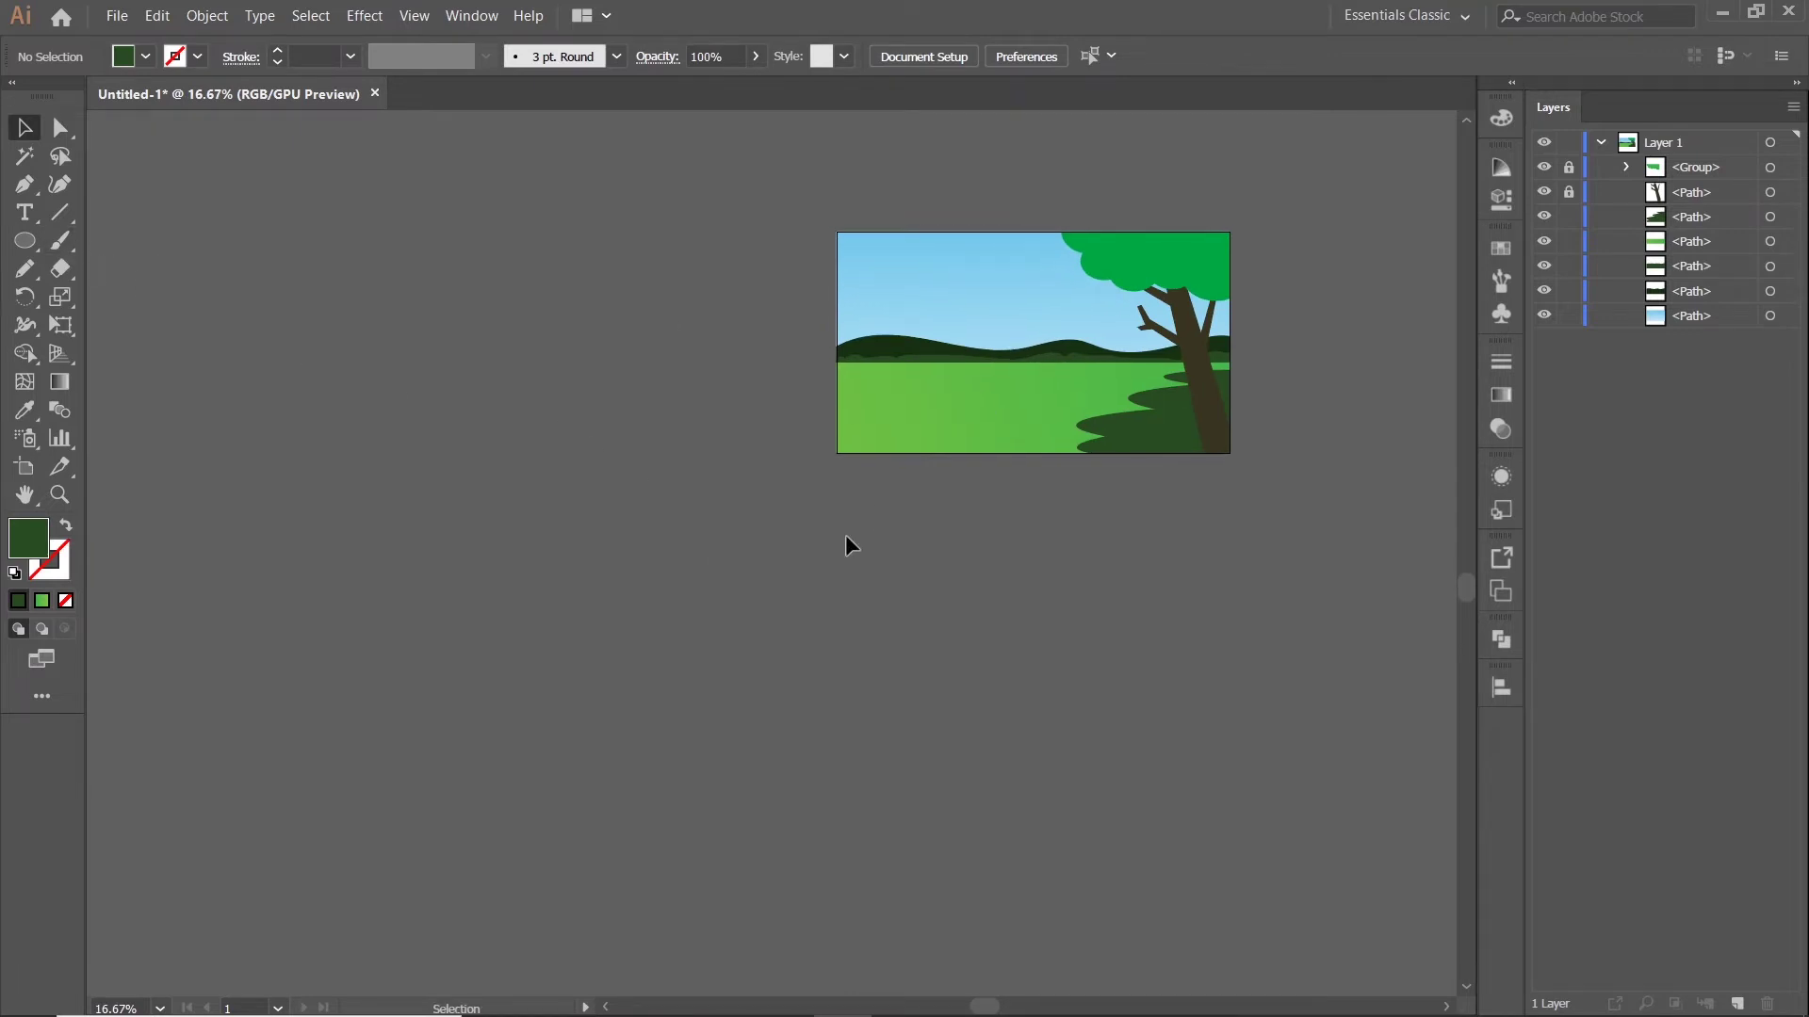
pyautogui.click(1016, 420)
pyautogui.hscroll(2, 1136, 517)
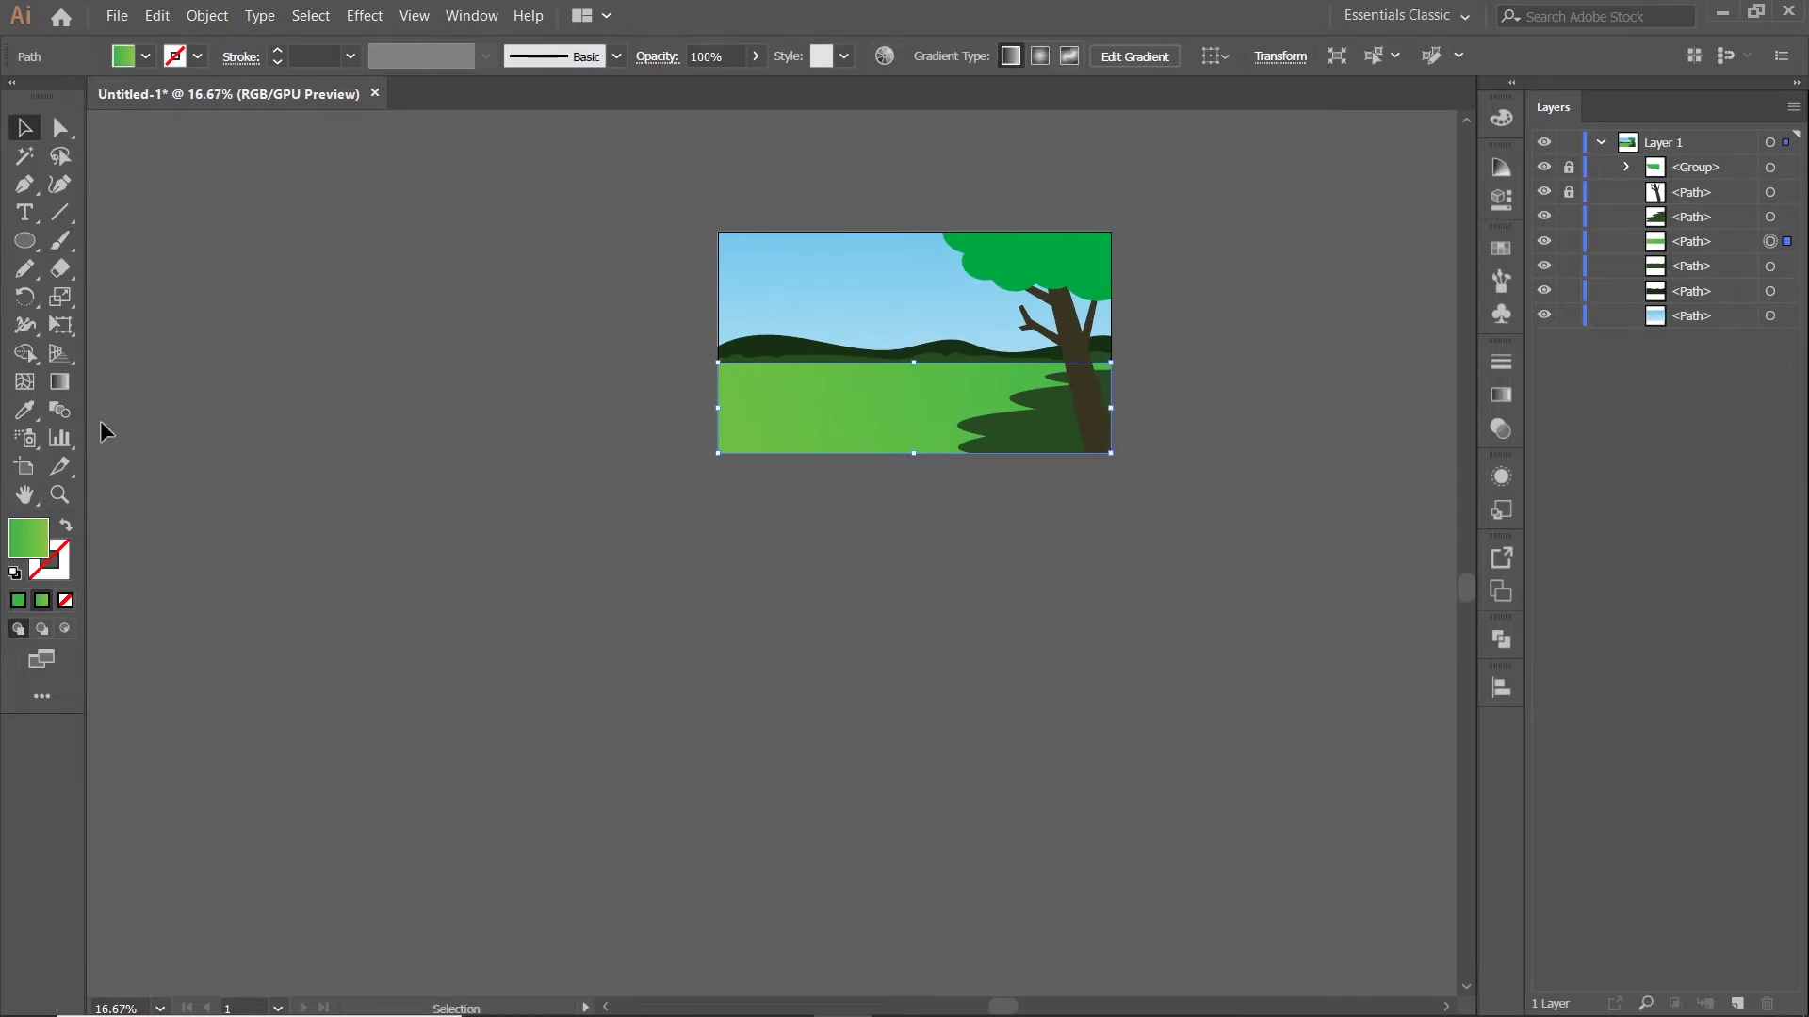
pyautogui.click(1501, 394)
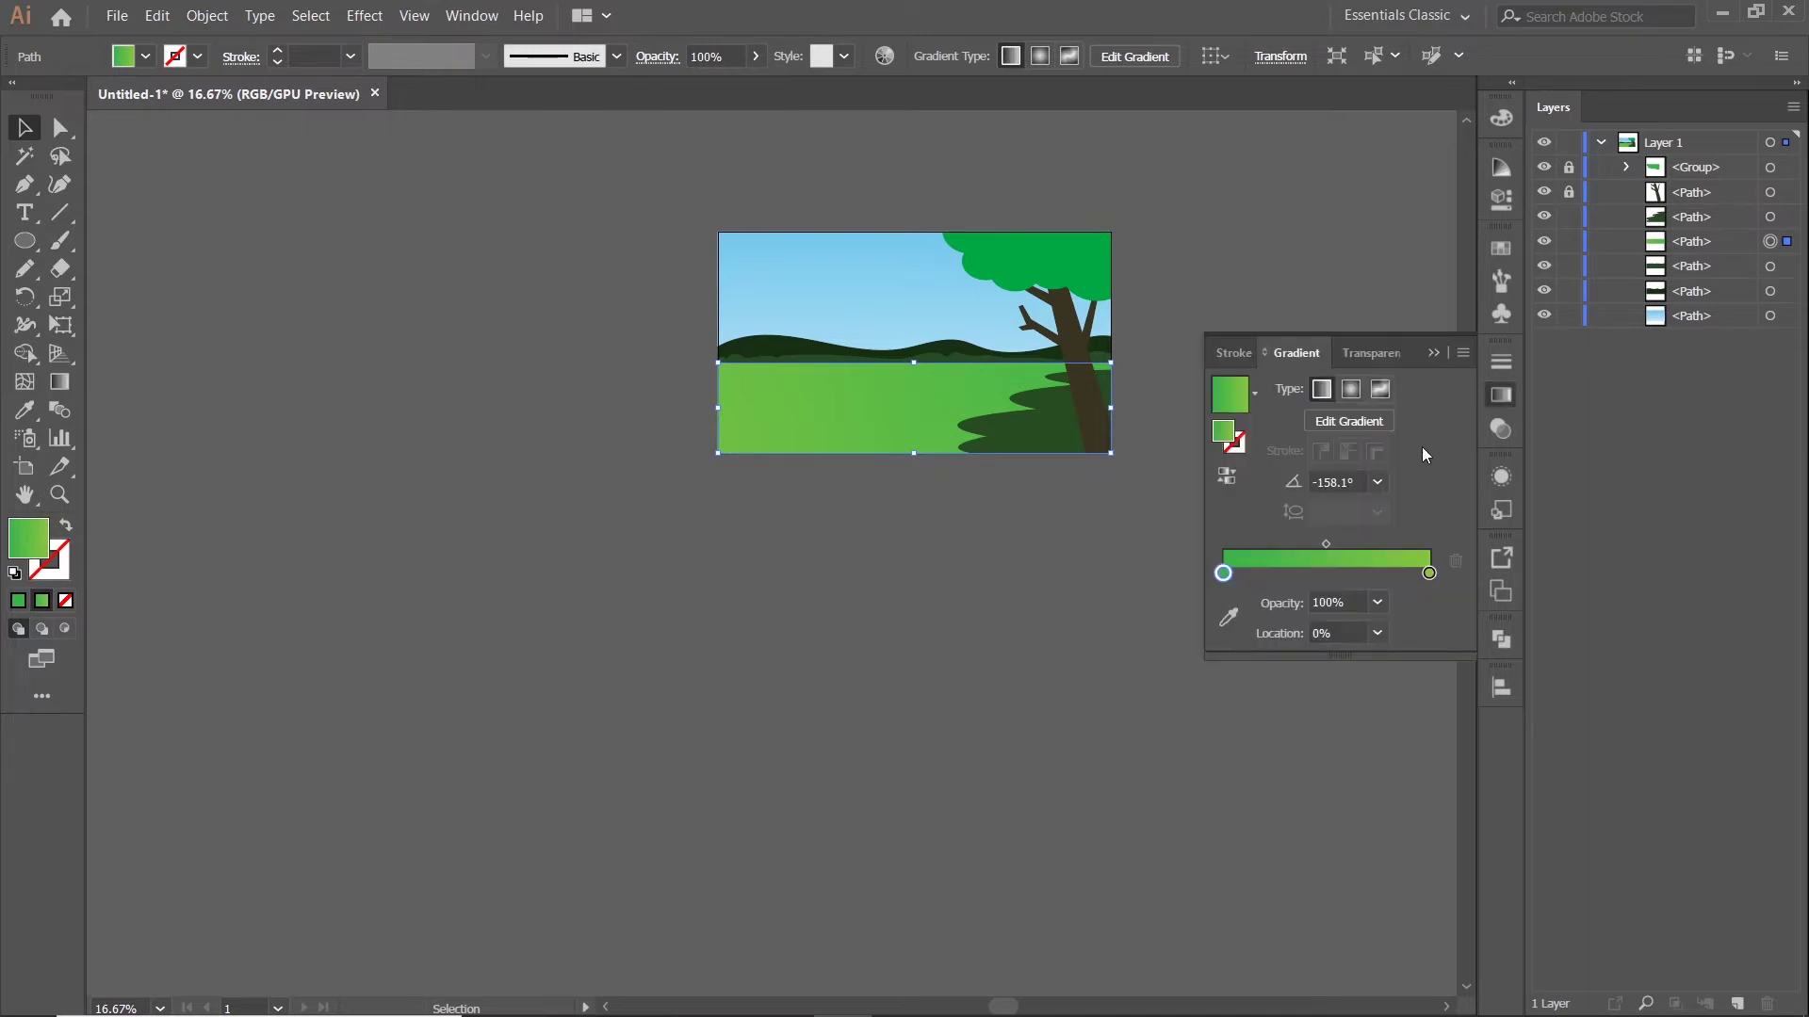
pyautogui.doubleClick(1223, 574)
pyautogui.click(1125, 659)
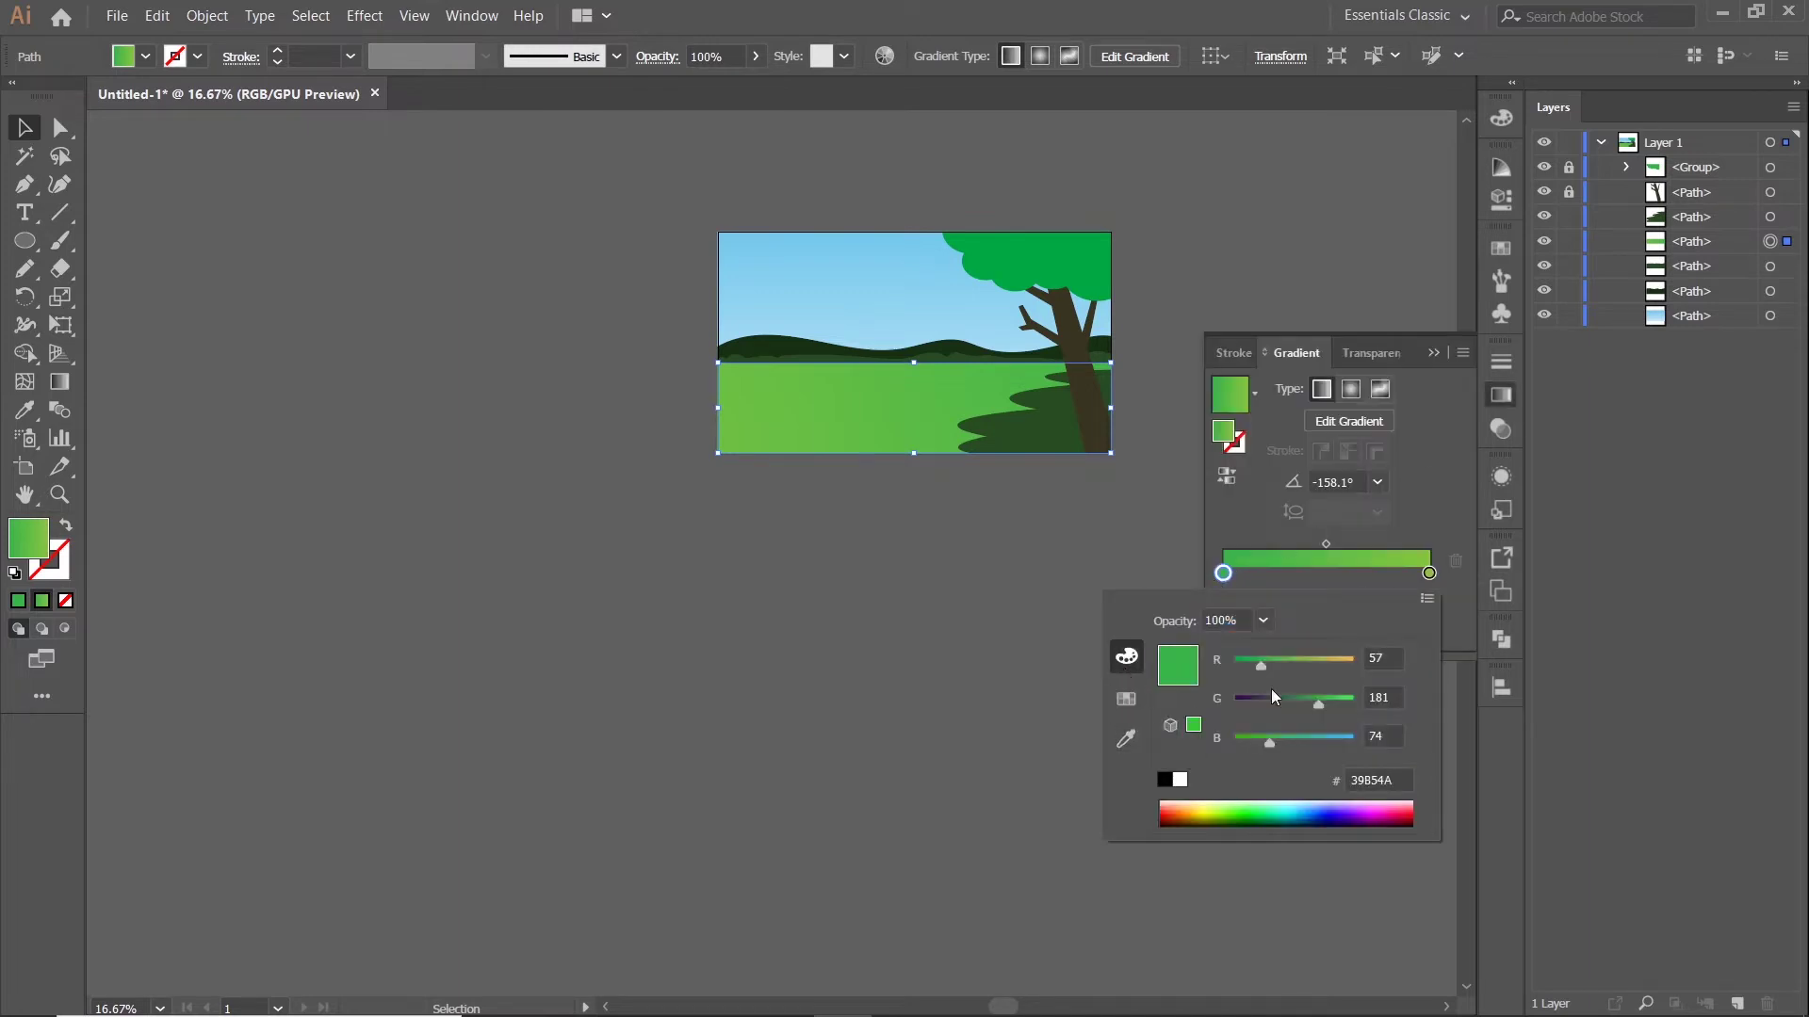
pyautogui.moveTo(1270, 746)
pyautogui.mouseDown()
pyautogui.moveTo(1253, 748)
pyautogui.moveTo(1305, 710)
pyautogui.moveTo(1257, 744)
pyautogui.moveTo(1281, 714)
pyautogui.mouseUp()
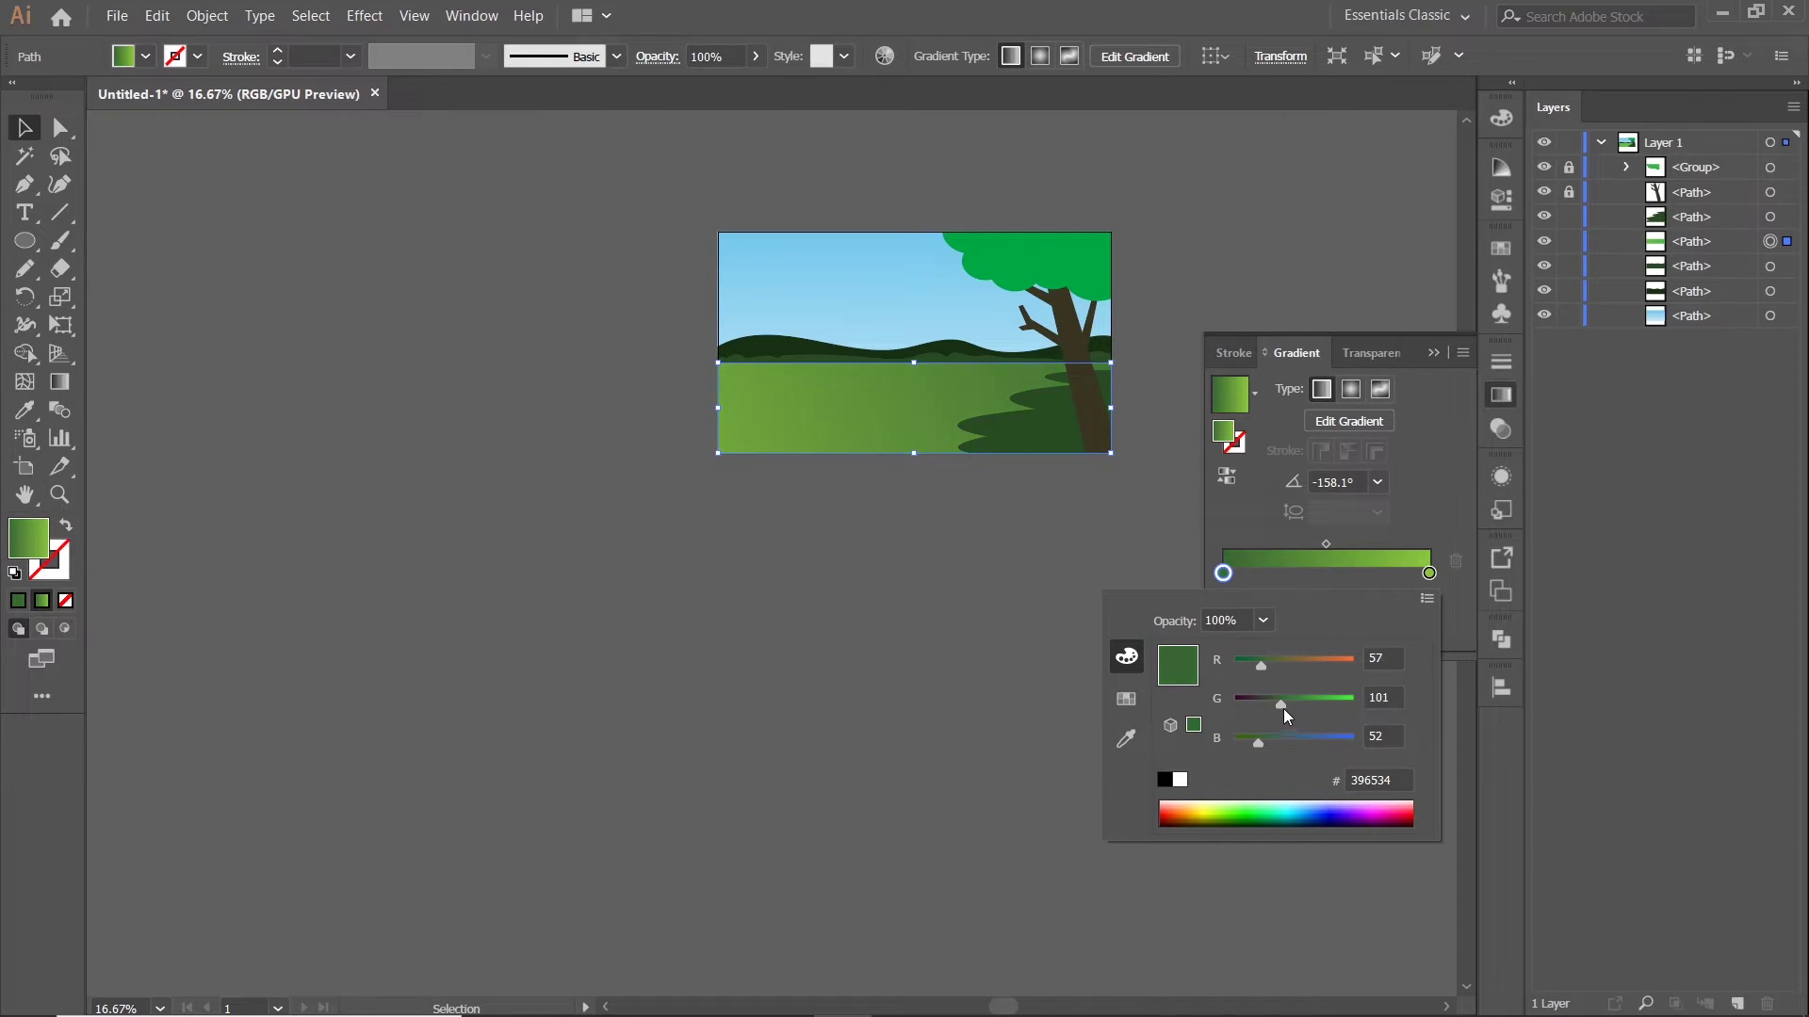
pyautogui.click(1434, 352)
# Try redrawing the ground's linear gradient at different angles, ending with the dark end by the tree and the light end beyond the left edge
pyautogui.click(60, 382)
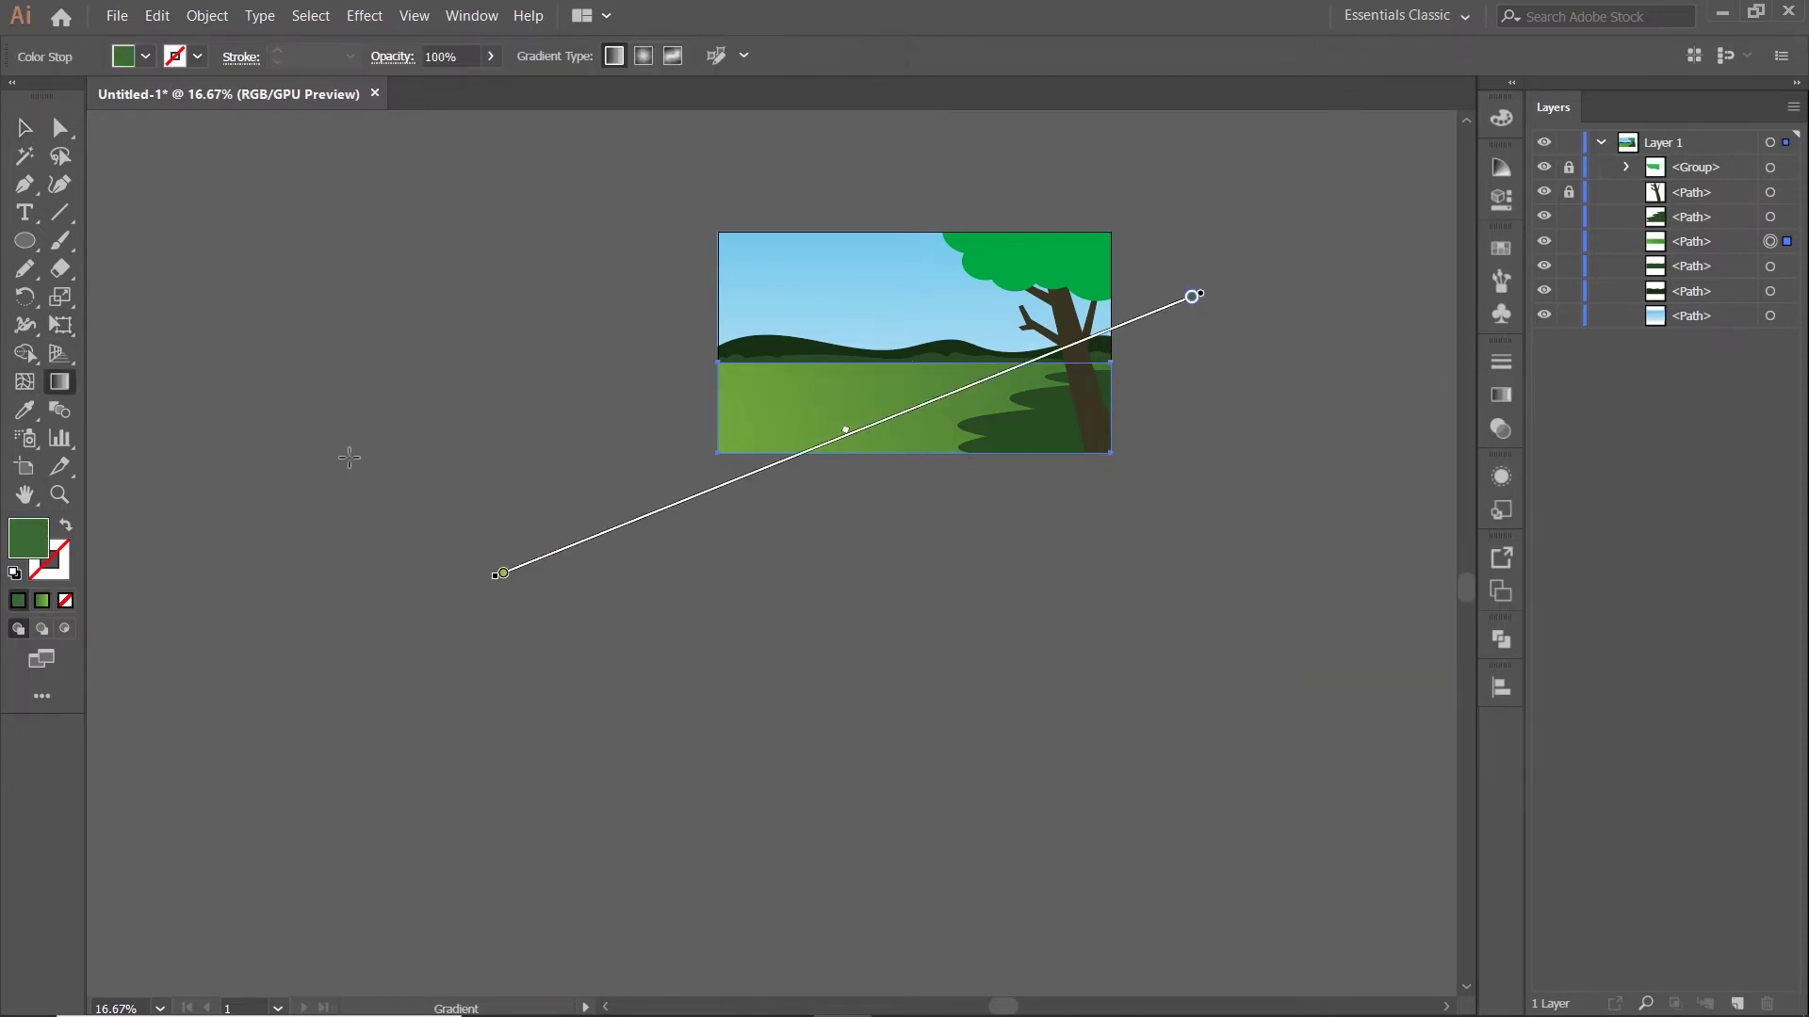
pyautogui.moveTo(680, 323); pyautogui.dragTo(1180, 465)
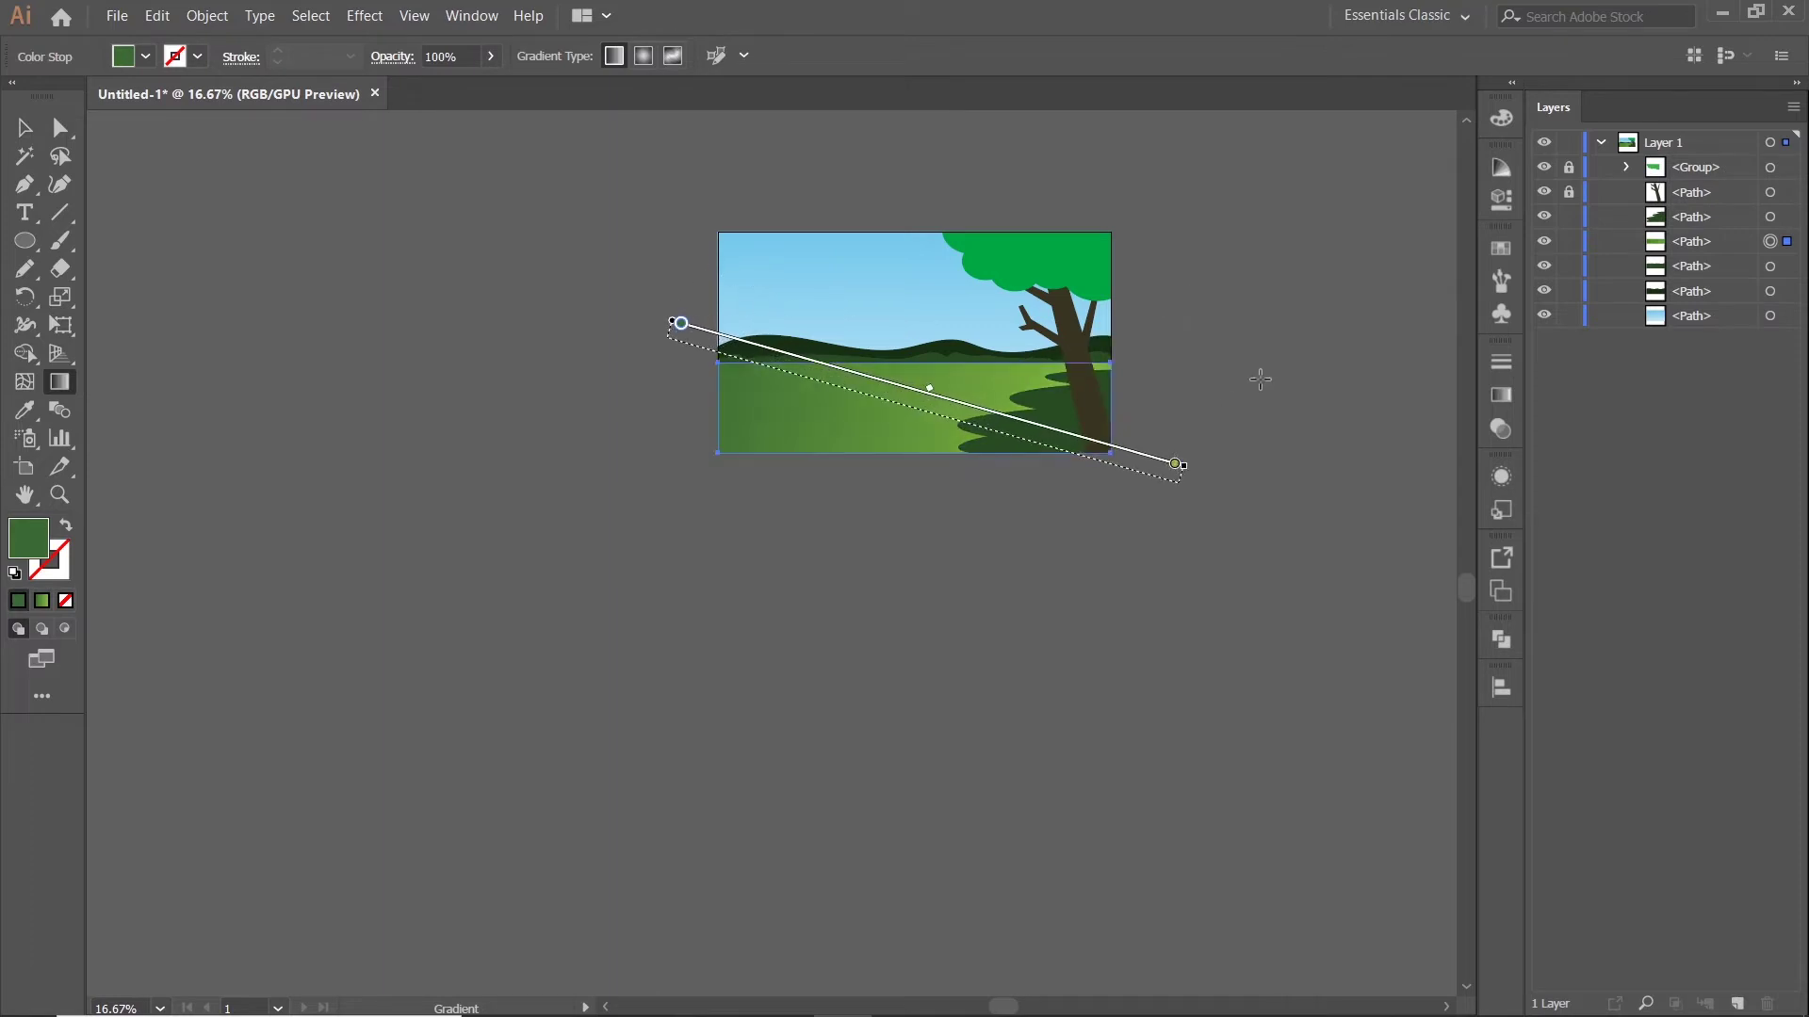
pyautogui.moveTo(1292, 365); pyautogui.dragTo(243, 456)
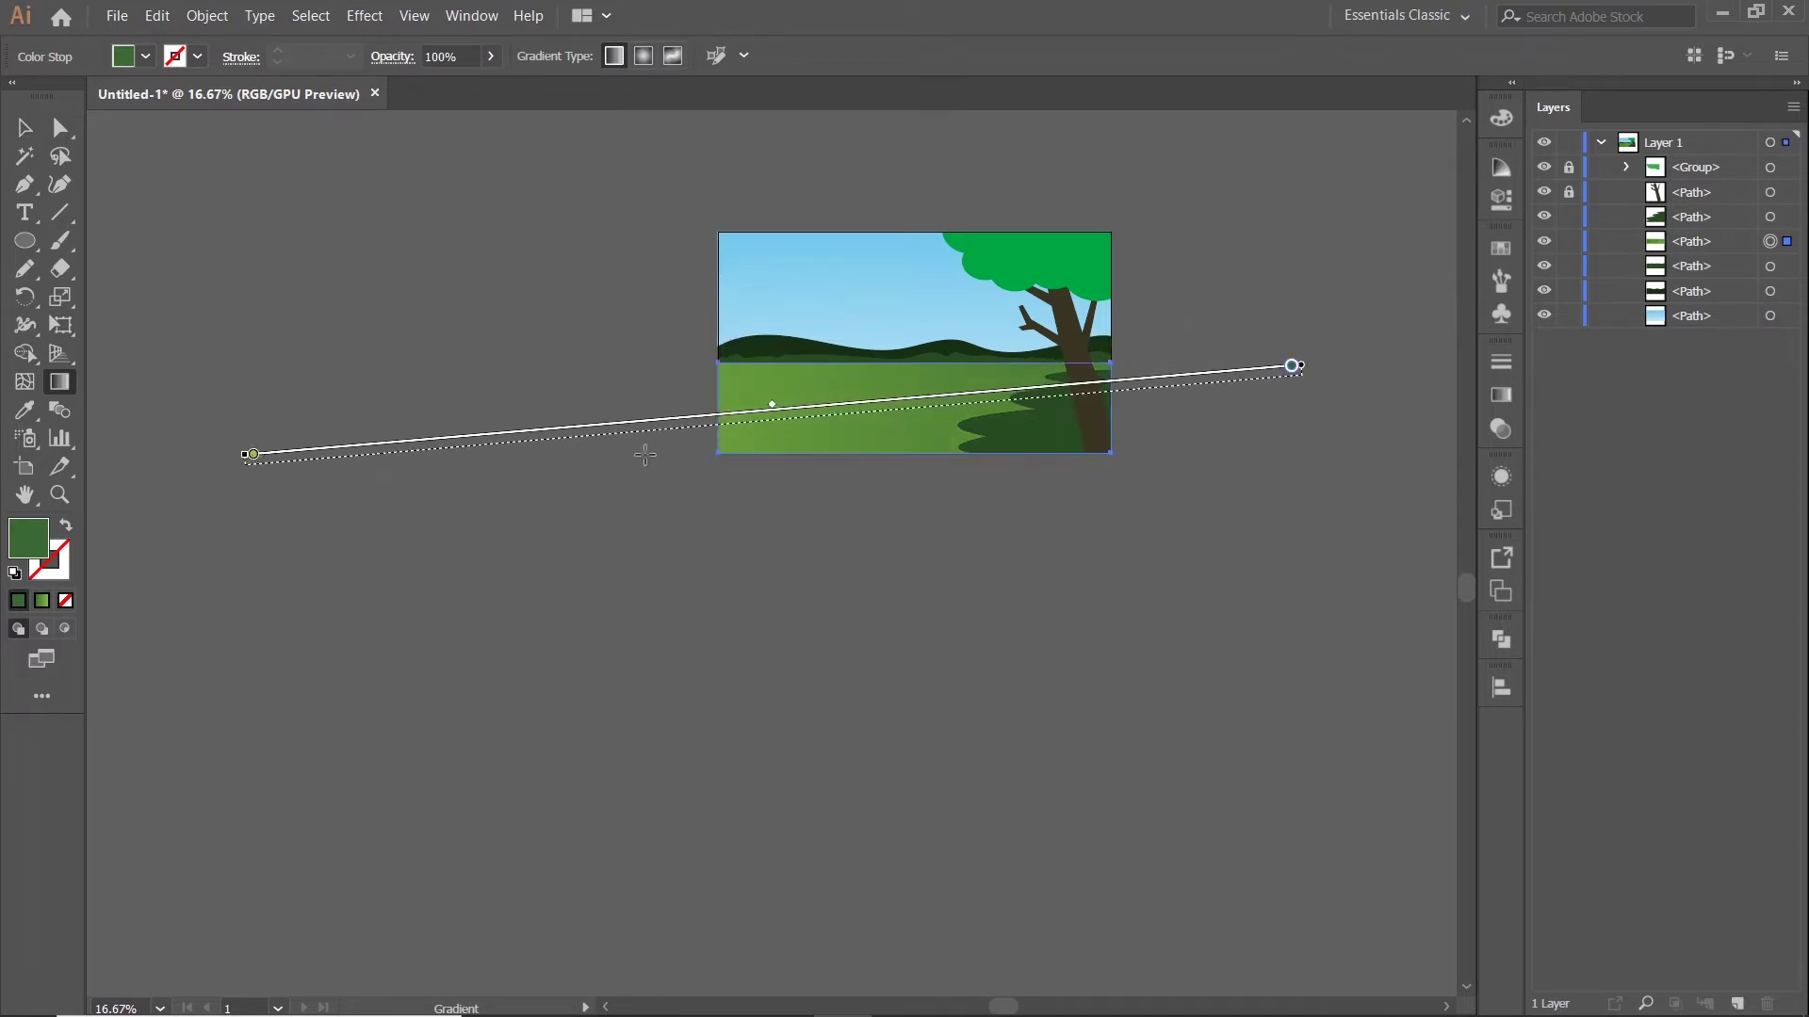
pyautogui.scroll(-1, 888, 469)
pyautogui.moveTo(1081, 384); pyautogui.dragTo(348, 475)
pyautogui.press('v')
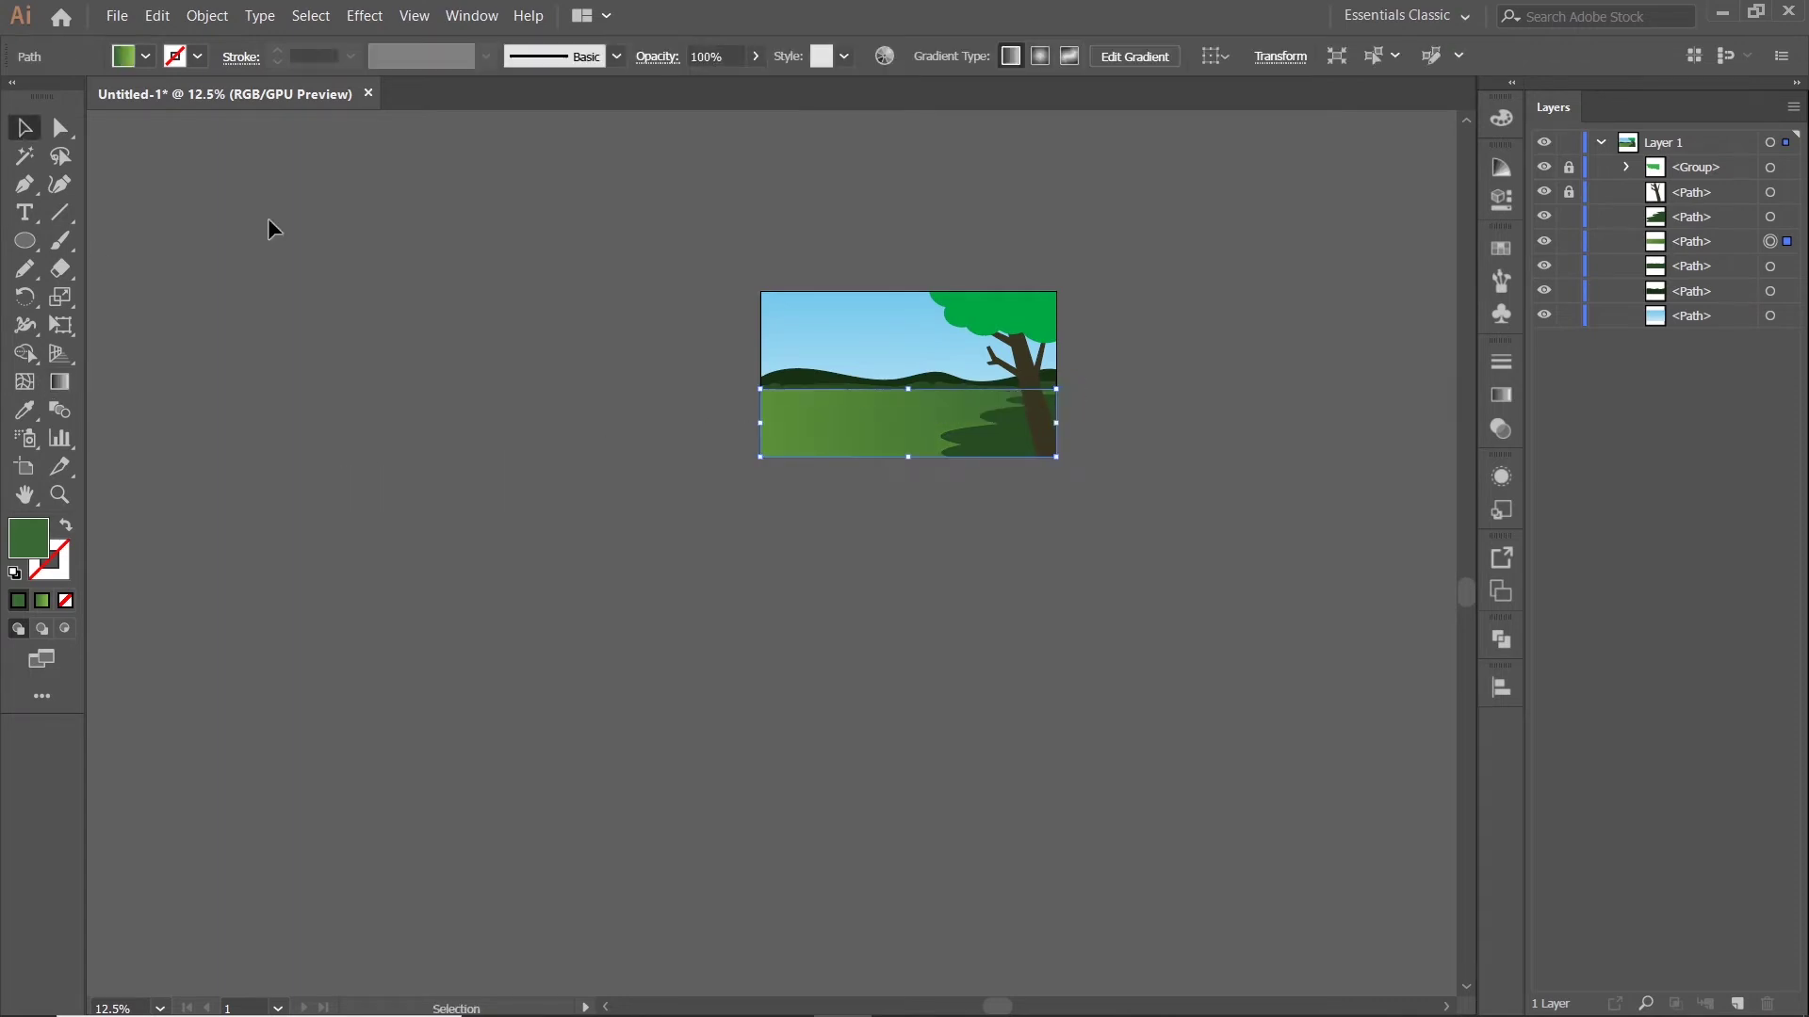
# Redraw the ground's gradient from dark green well beyond the artboard's right side to light green on the left, and deselect it
pyautogui.scroll(1, 1188, 416)
pyautogui.click(58, 381)
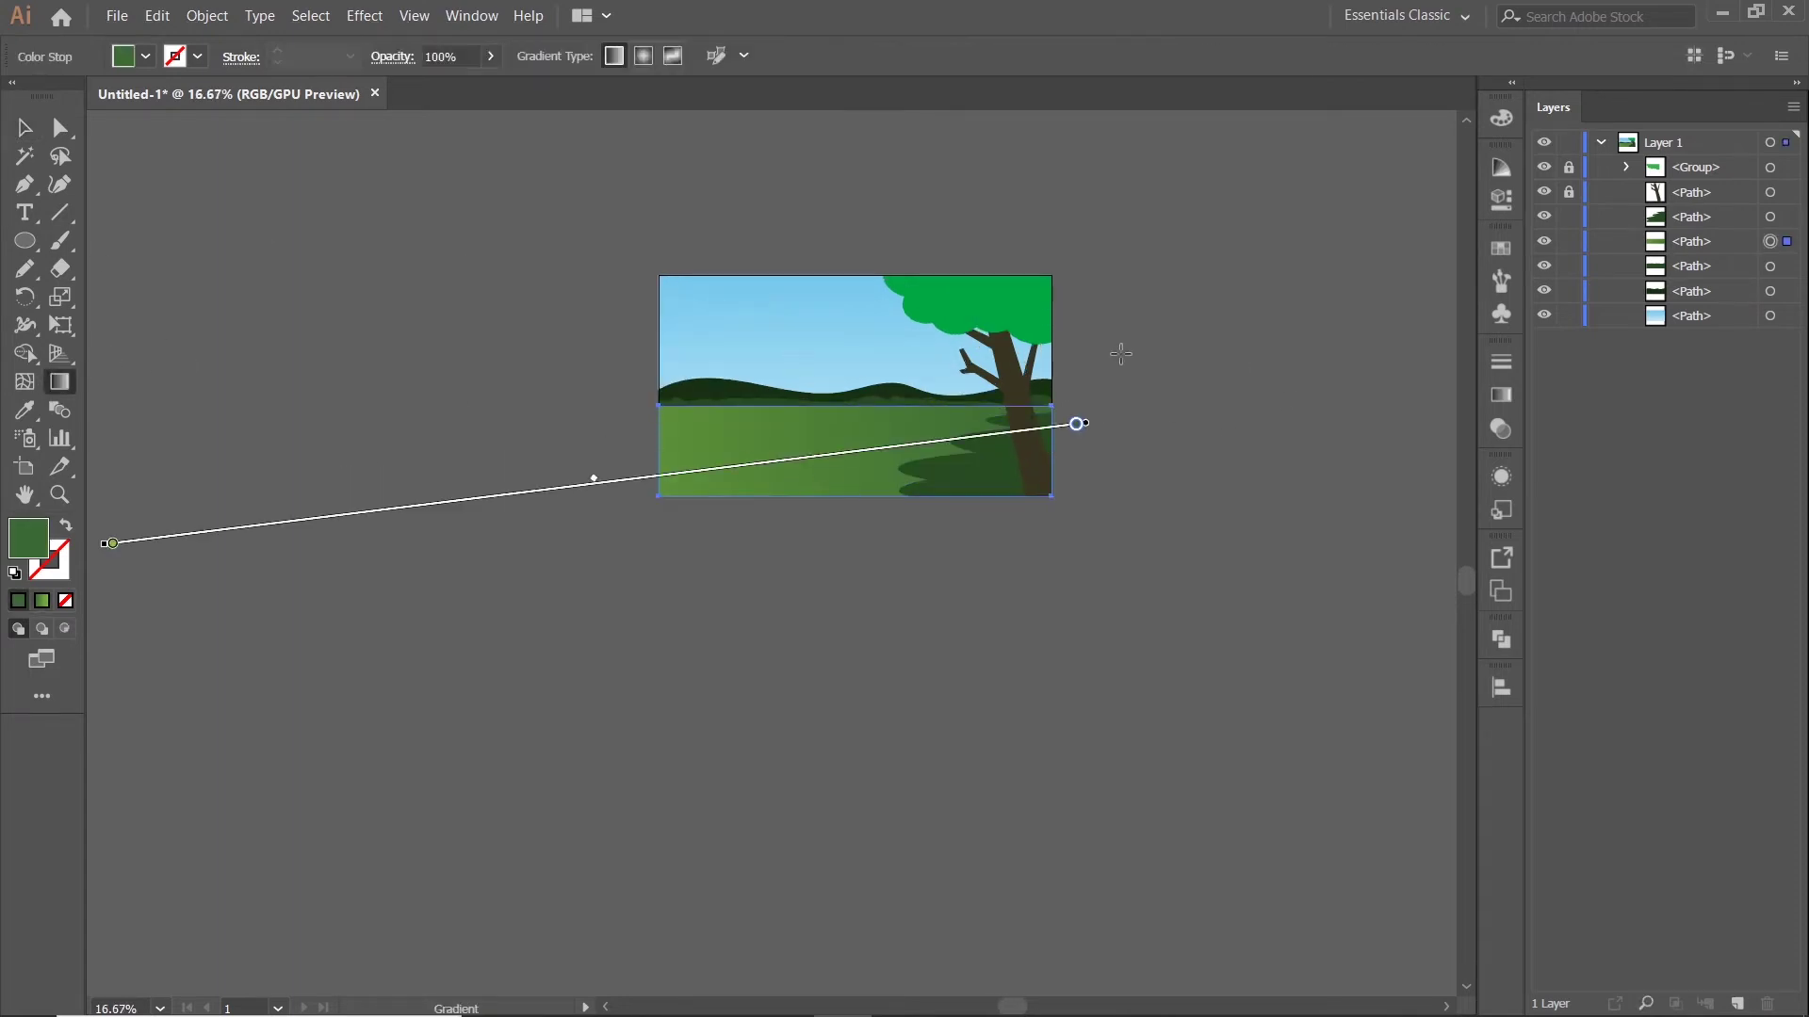
pyautogui.moveTo(1109, 386)
pyautogui.mouseDown()
pyautogui.moveTo(521, 464)
pyautogui.moveTo(610, 453)
pyautogui.mouseUp()
pyautogui.moveTo(1319, 349)
pyautogui.mouseDown()
pyautogui.moveTo(507, 478)
pyautogui.moveTo(523, 482)
pyautogui.mouseUp()
pyautogui.scroll(-2, 1384, 340)
pyautogui.moveTo(1413, 321)
pyautogui.mouseDown()
pyautogui.moveTo(824, 420)
pyautogui.moveTo(842, 423)
pyautogui.mouseUp()
pyautogui.click(24, 137)
pyautogui.click(1060, 285)
pyautogui.moveTo(1060, 285); pyautogui.dragTo(877, 307)
# Draw a closed, jagged horizontal strip with the Pen tool just below the horizon, starting and ending beyond the artboard's left edge
pyautogui.scroll(2, 940, 386)
pyautogui.moveTo(1270, 348); pyautogui.dragTo(1159, 353)
pyautogui.scroll(1, 936, 378)
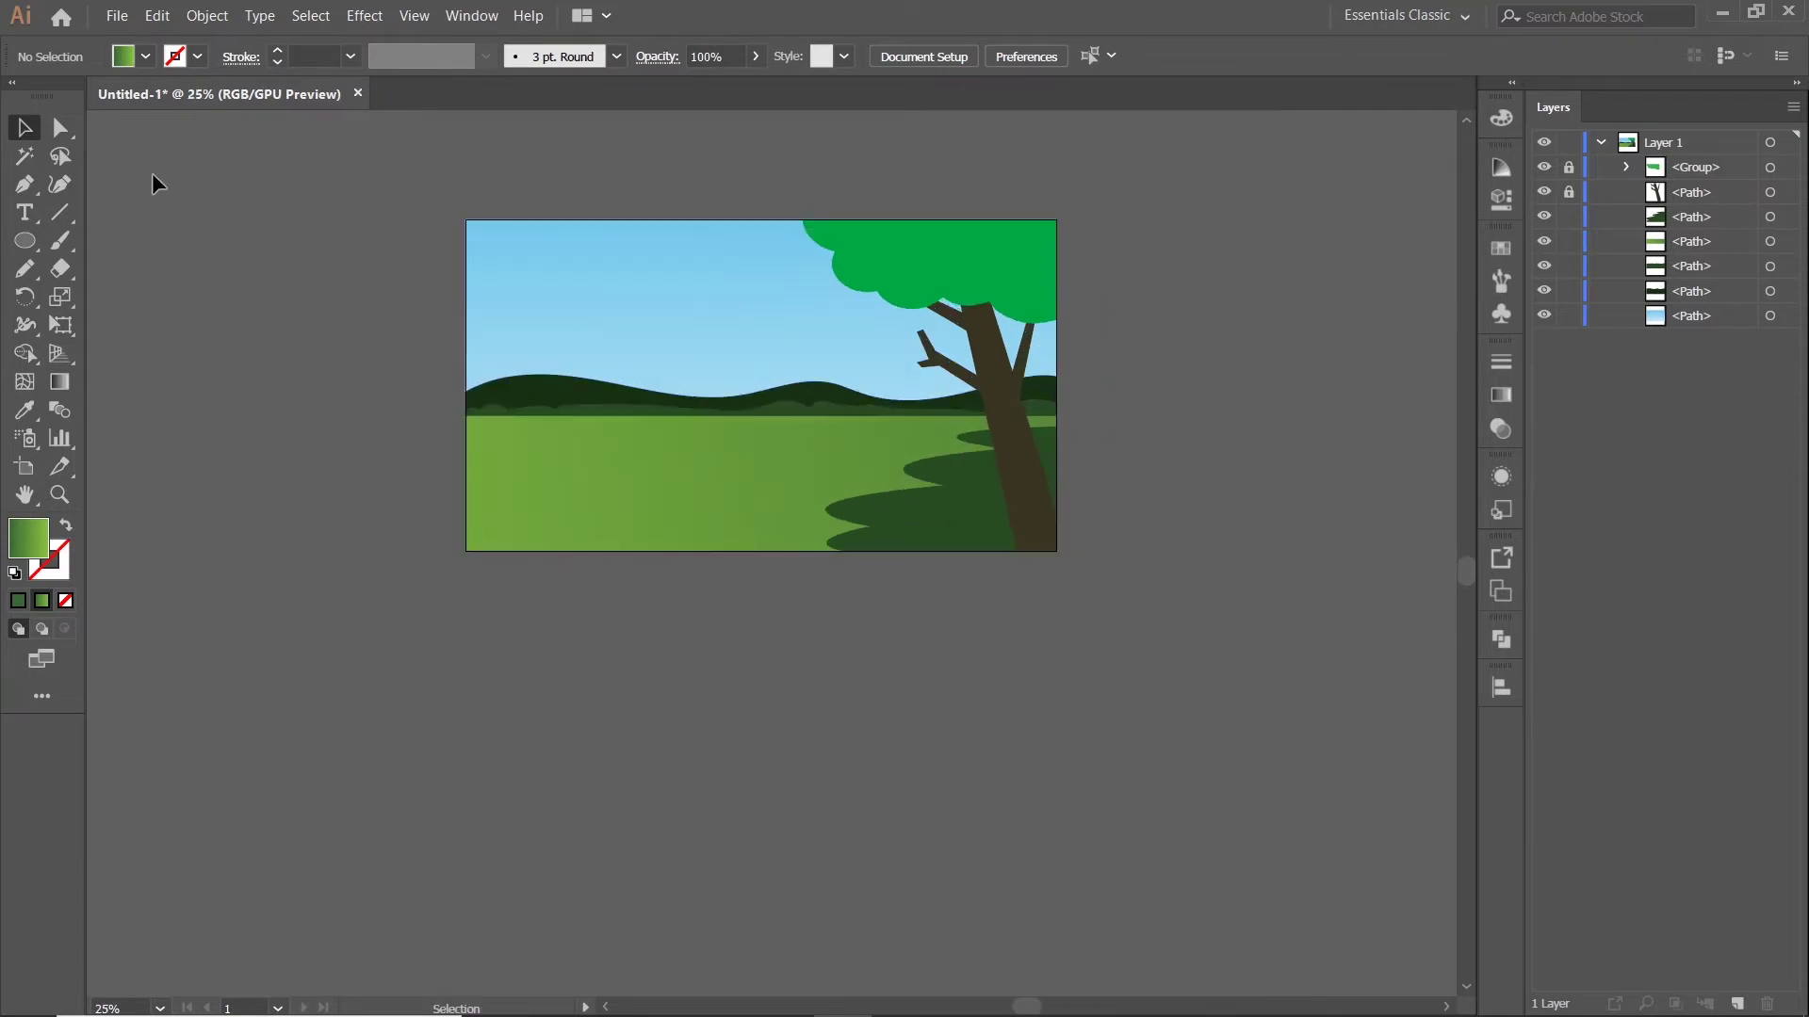
pyautogui.scroll(2, 415, 433)
pyautogui.click(401, 321)
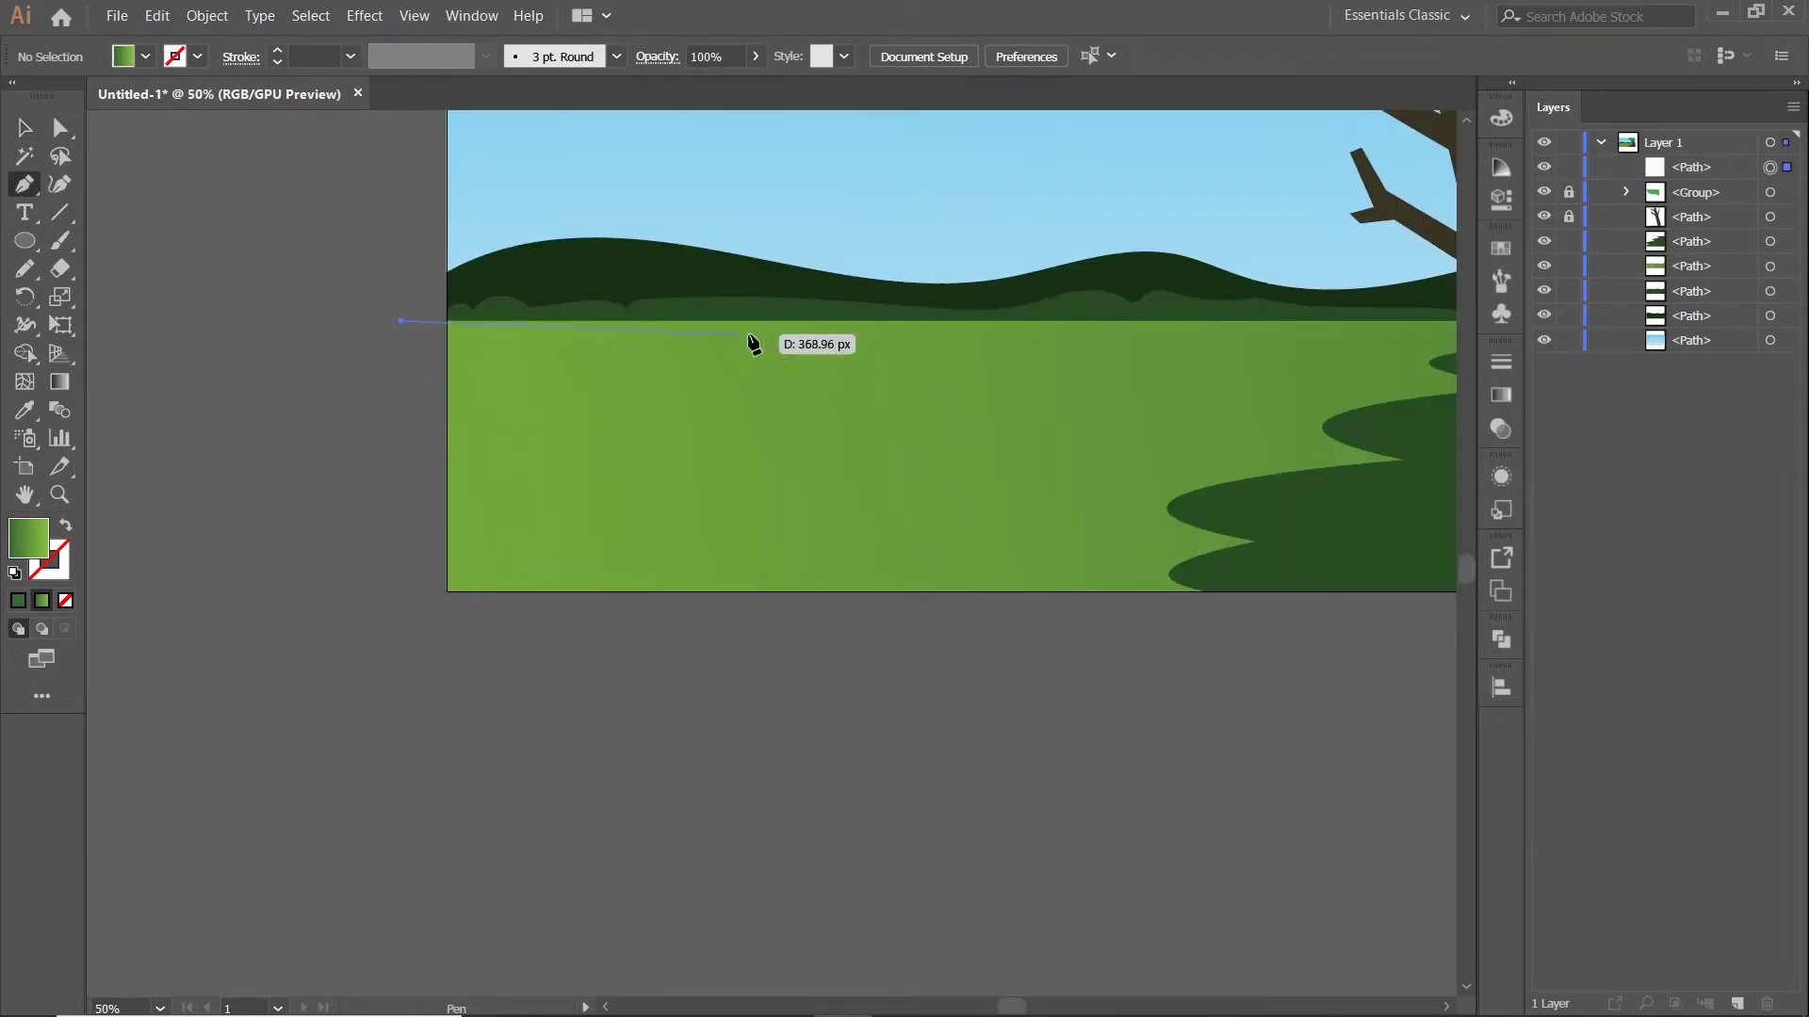
pyautogui.moveTo(1013, 325); pyautogui.dragTo(682, 329)
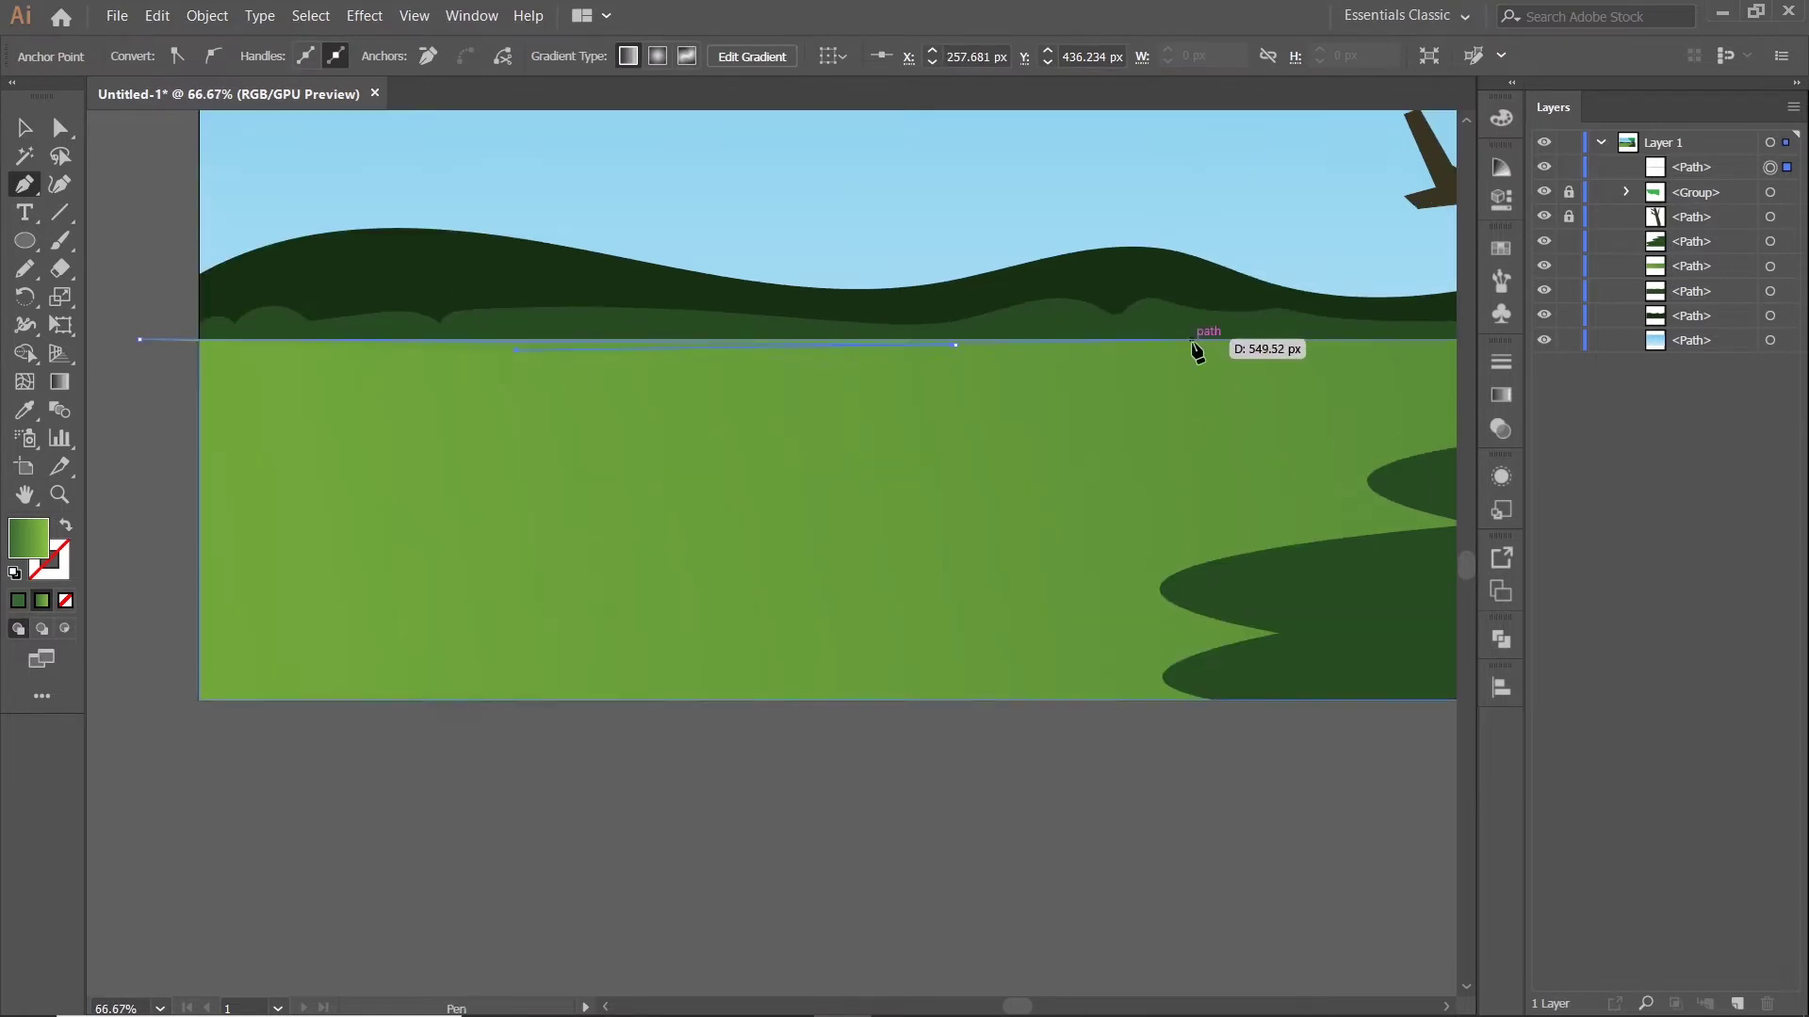
pyautogui.scroll(1, 1191, 346)
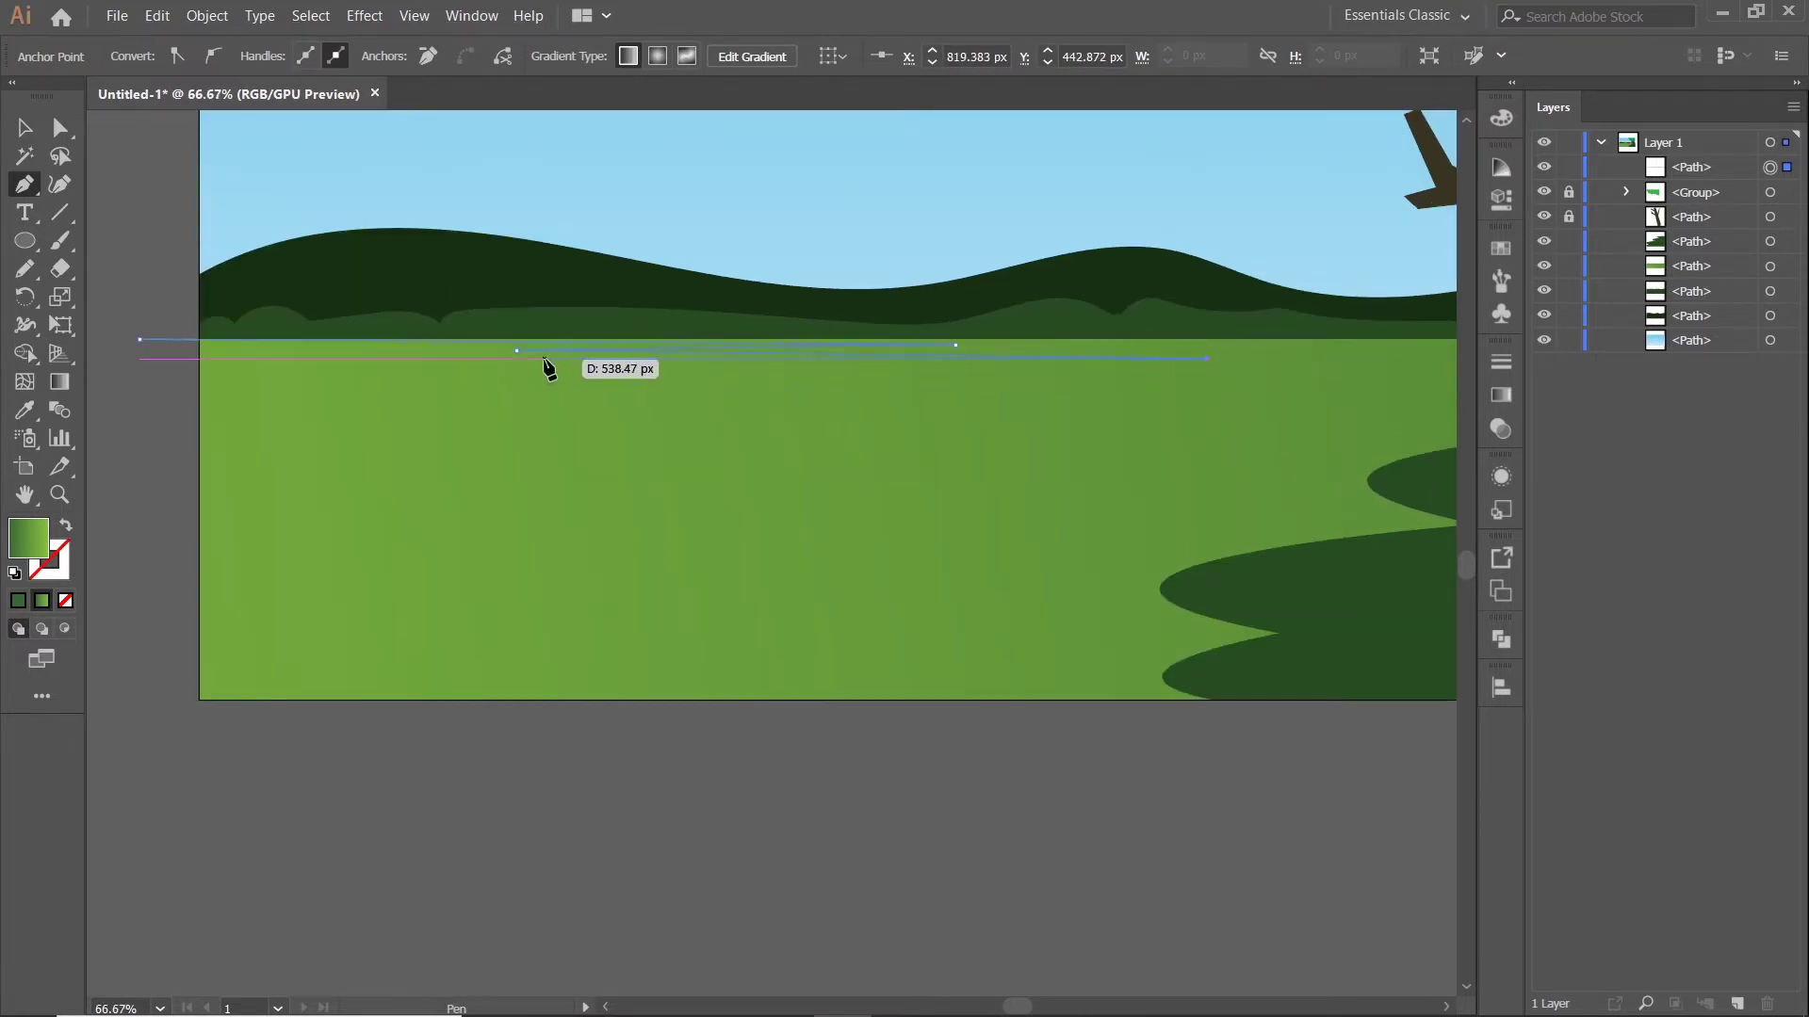
pyautogui.moveTo(544, 360); pyautogui.dragTo(327, 372)
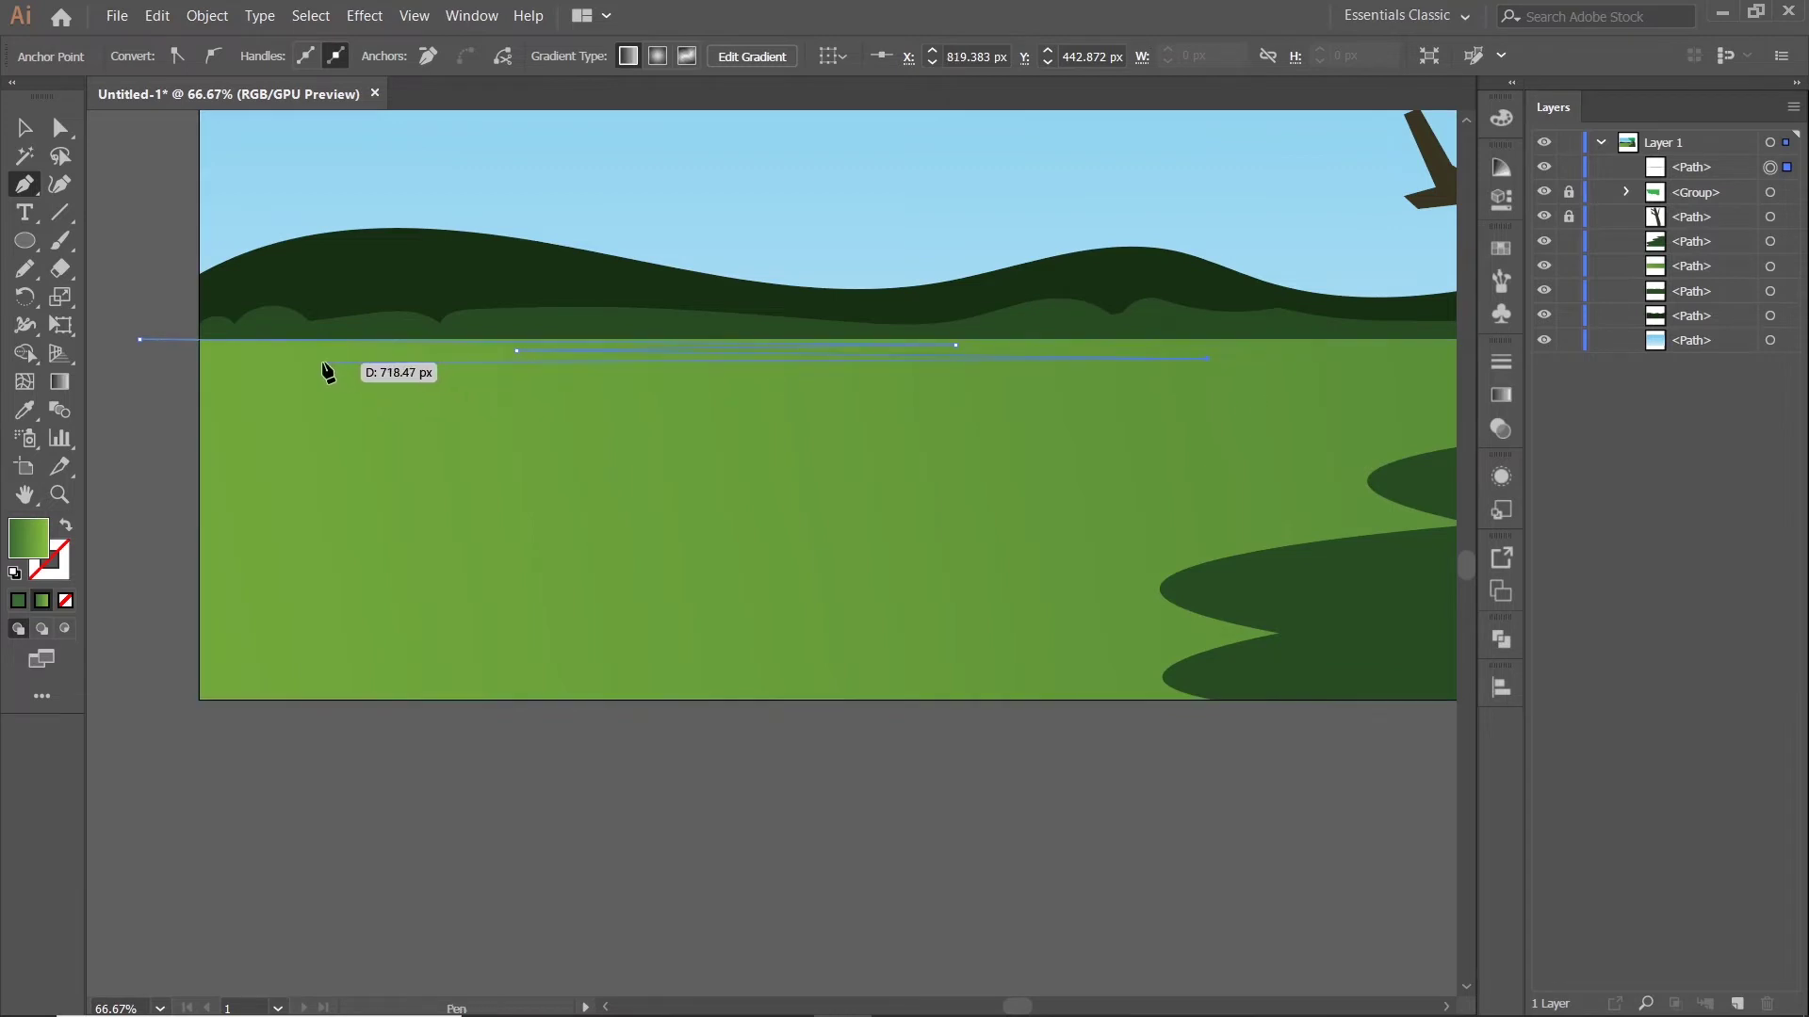
pyautogui.click(319, 359)
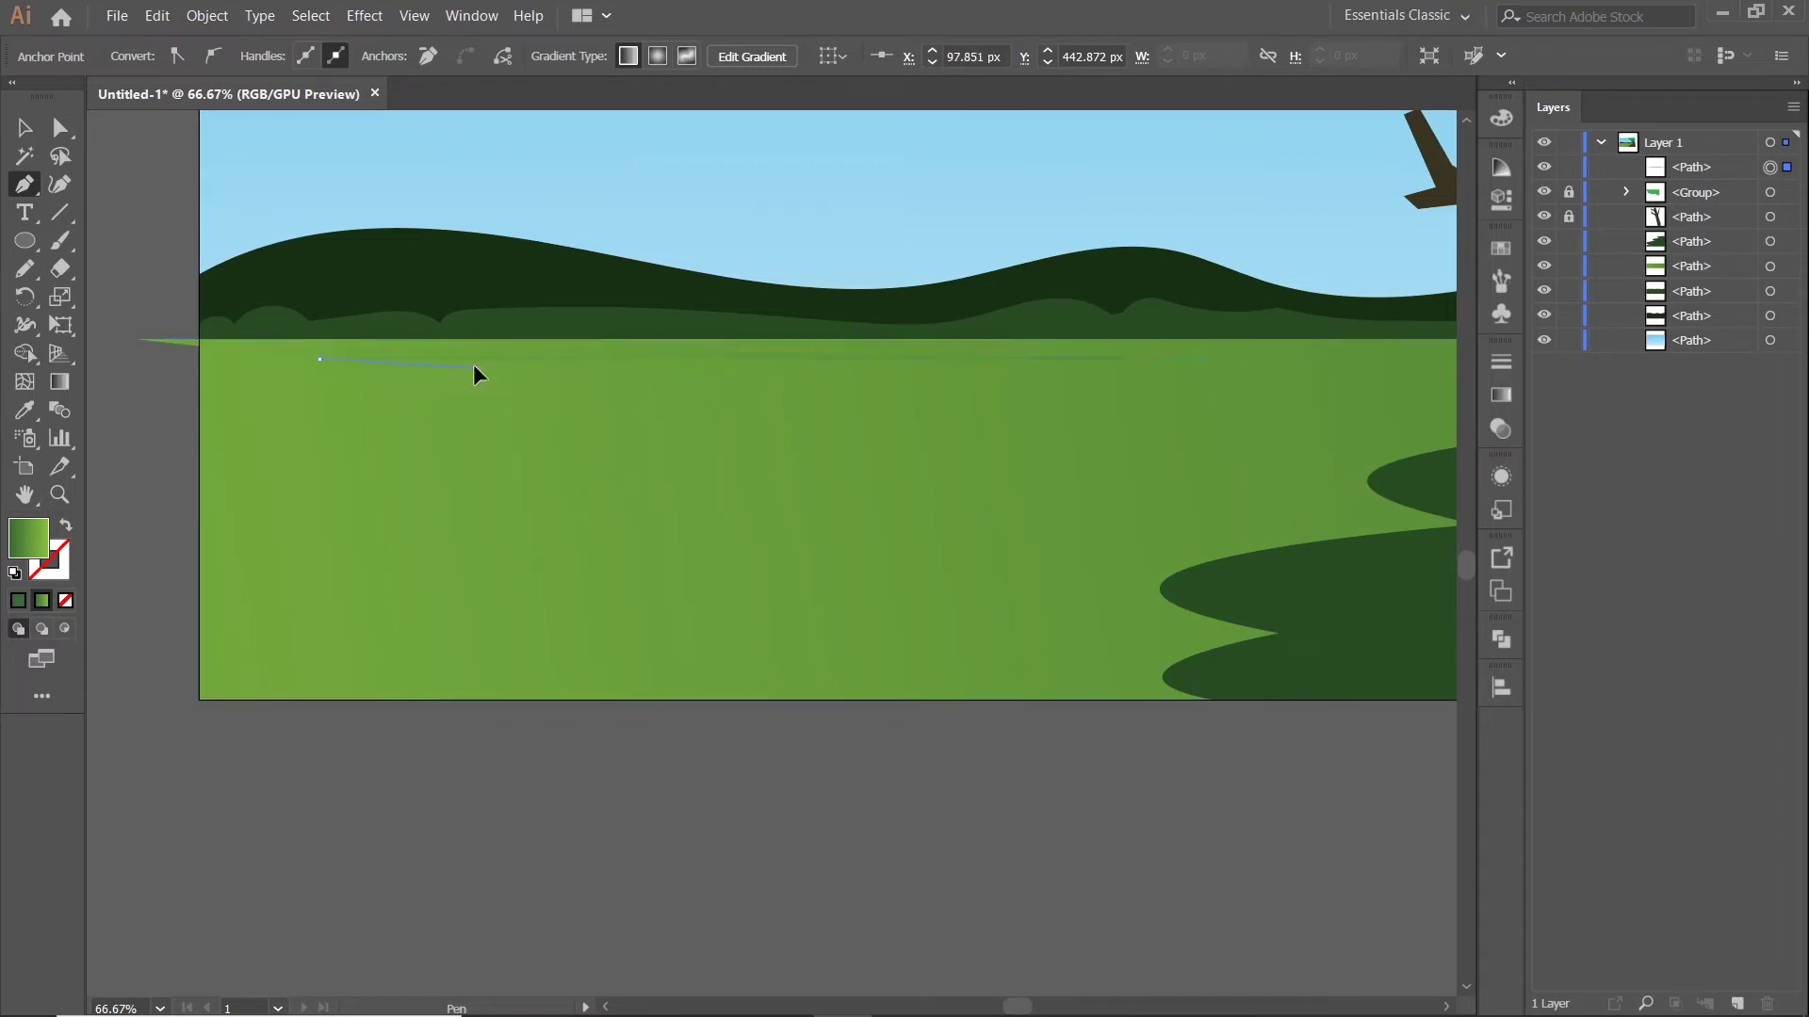
pyautogui.moveTo(114, 372); pyautogui.dragTo(141, 347)
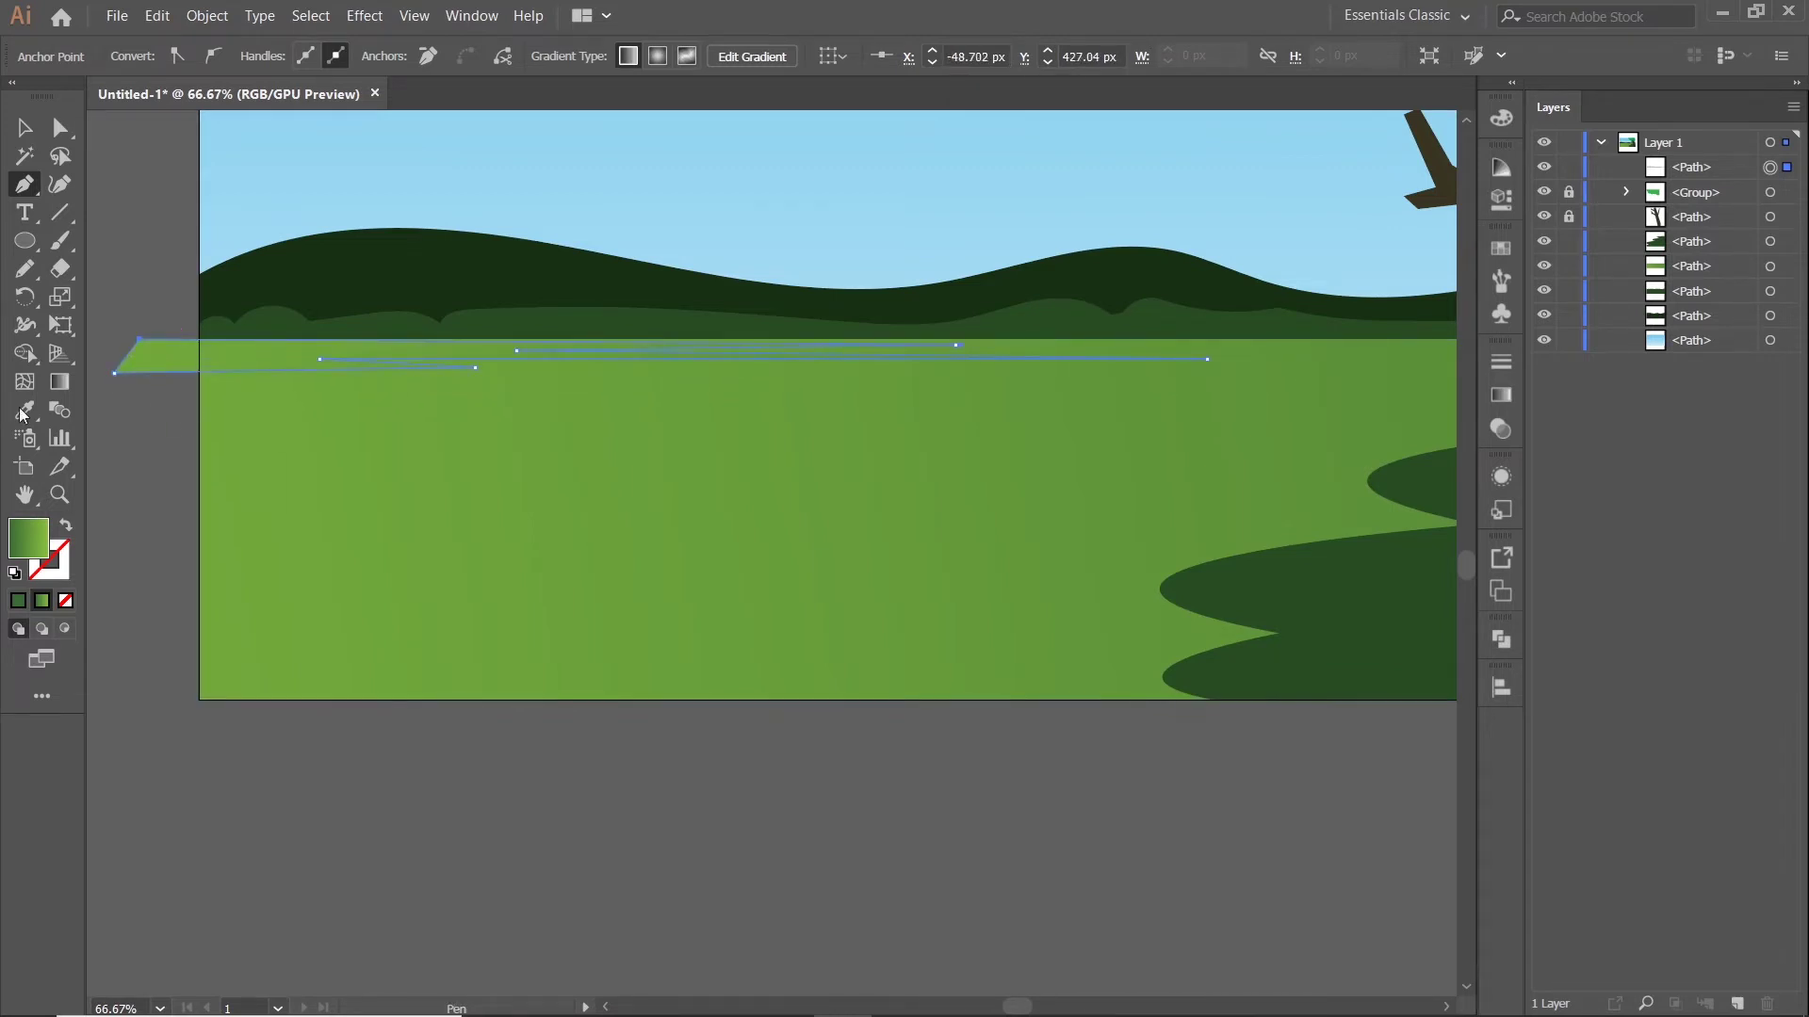
# Replace the jagged horizon strip's gradient with a solid bright yellow-green fill
pyautogui.scroll(-2, 191, 479)
pyautogui.click(23, 601)
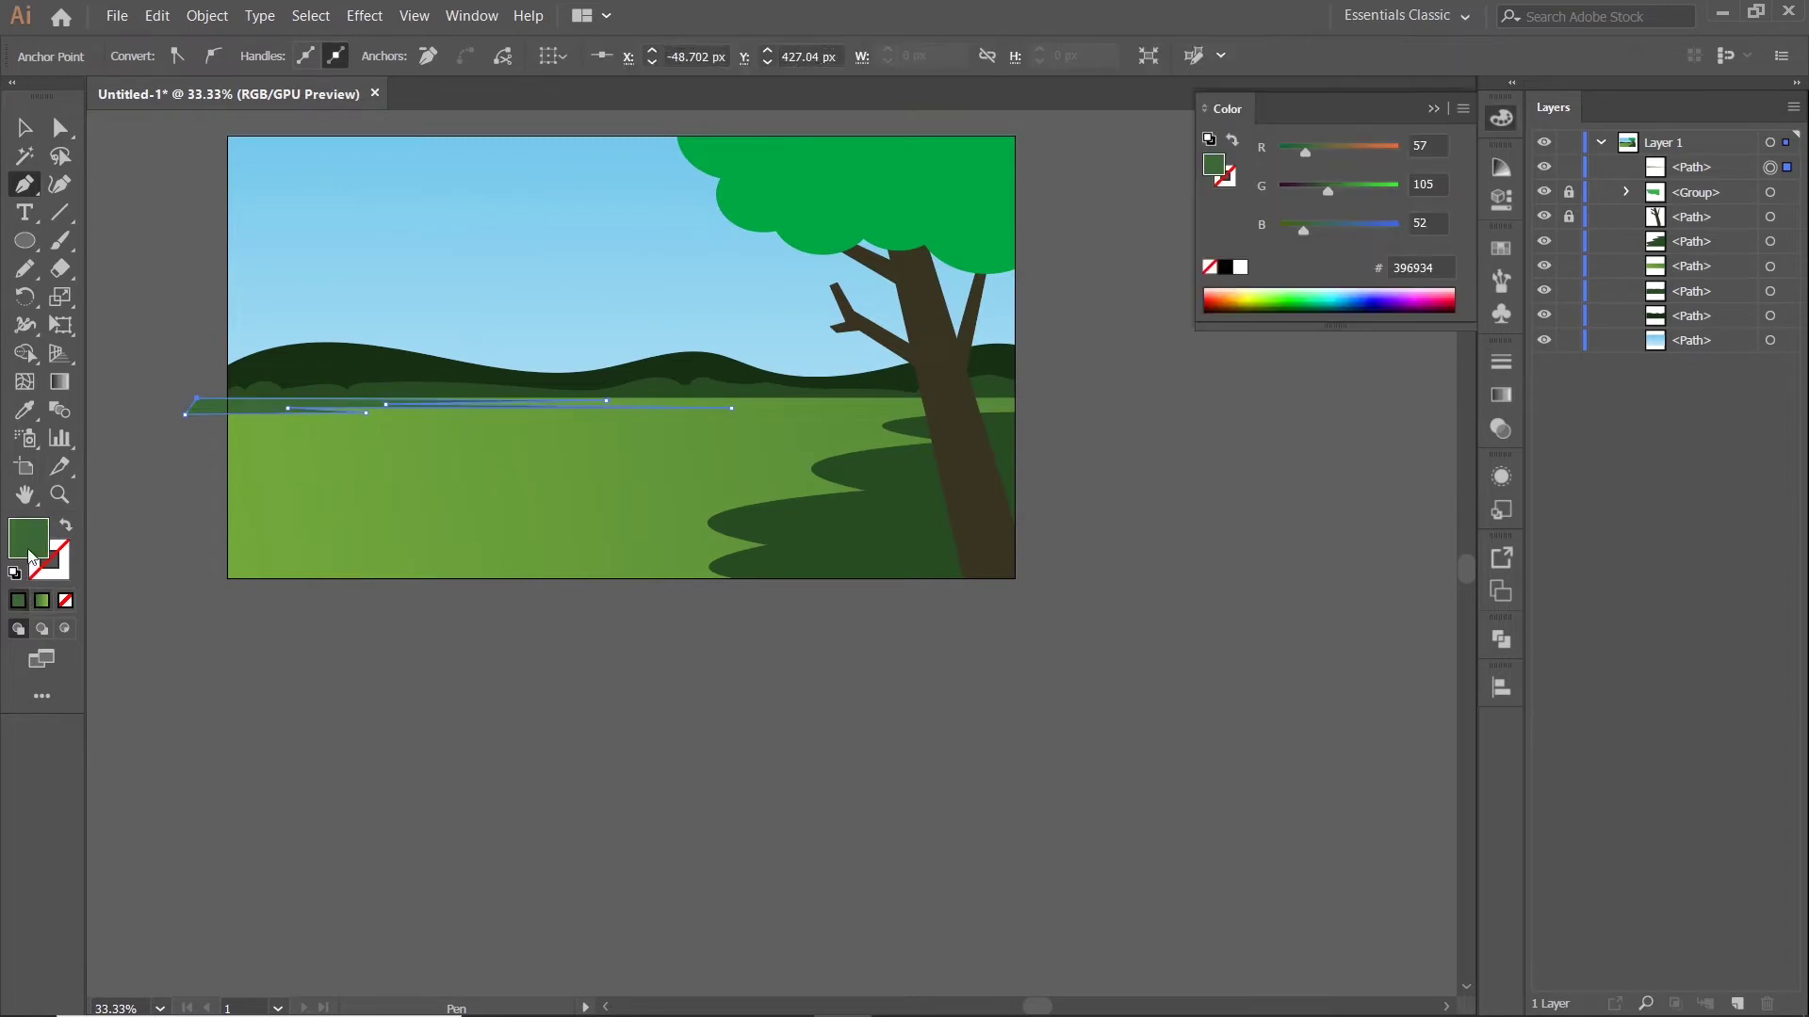
pyautogui.click(1267, 297)
pyautogui.click(1258, 296)
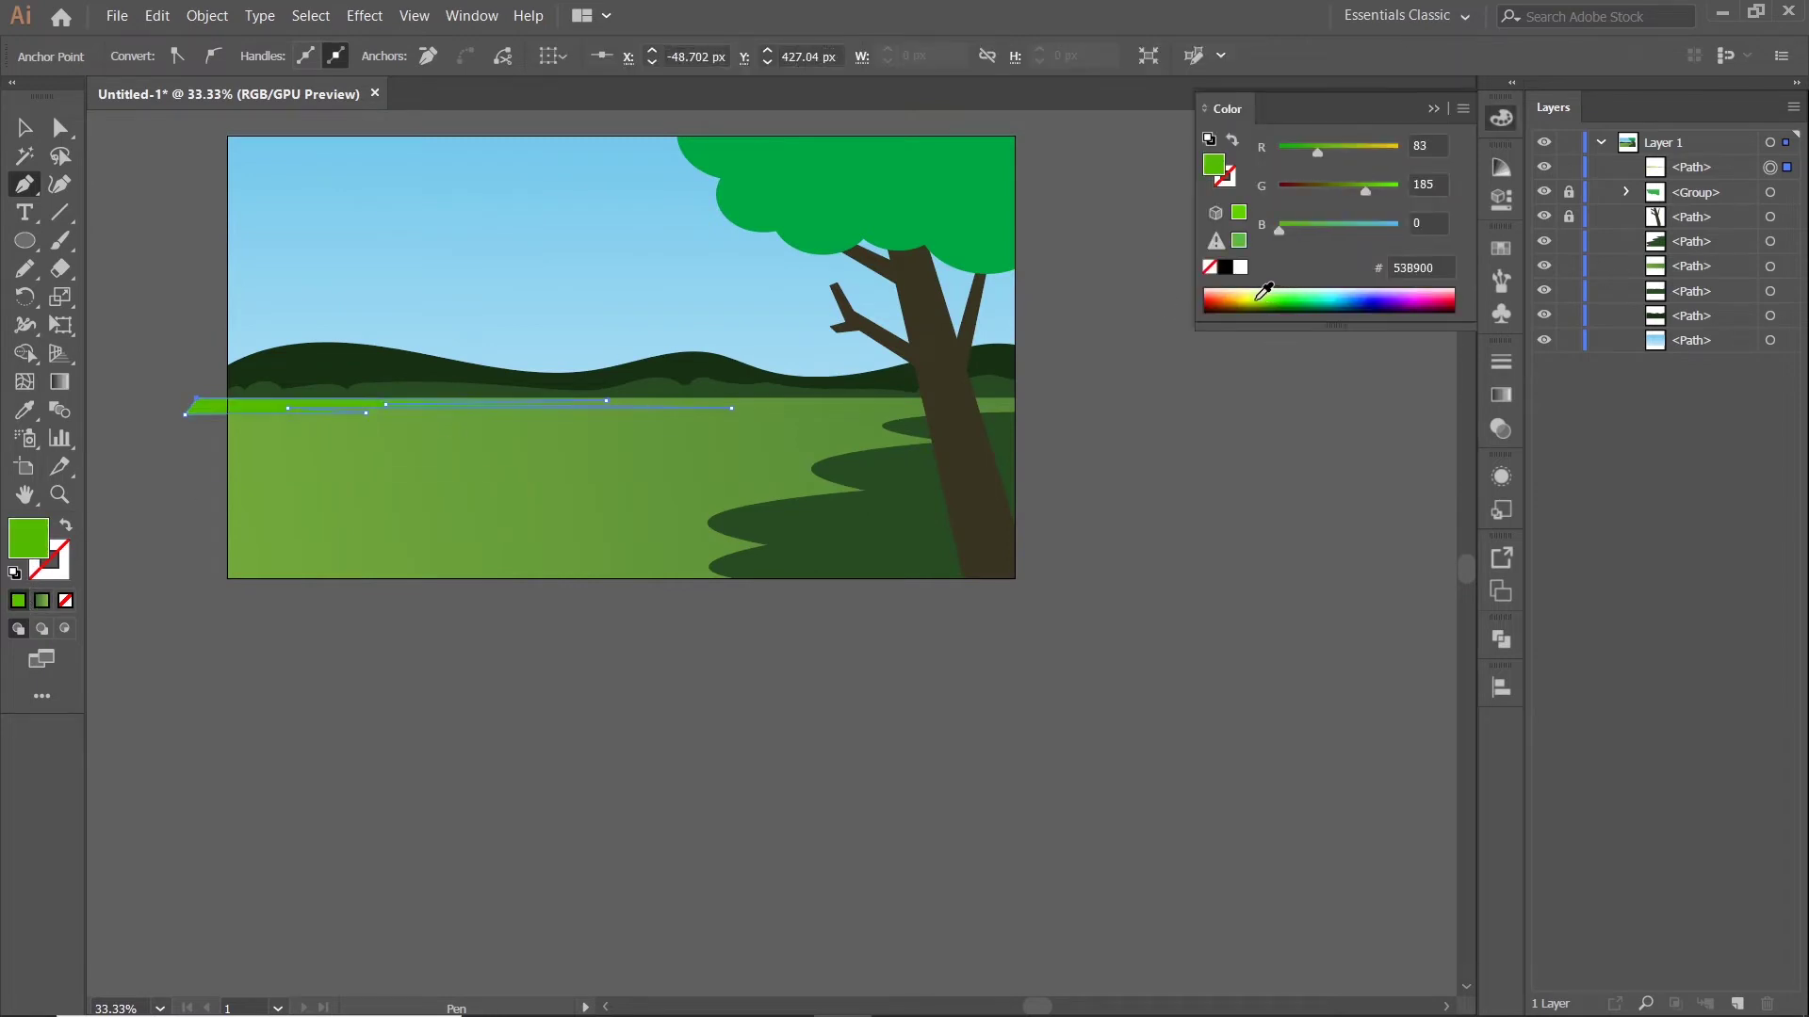
pyautogui.click(1433, 109)
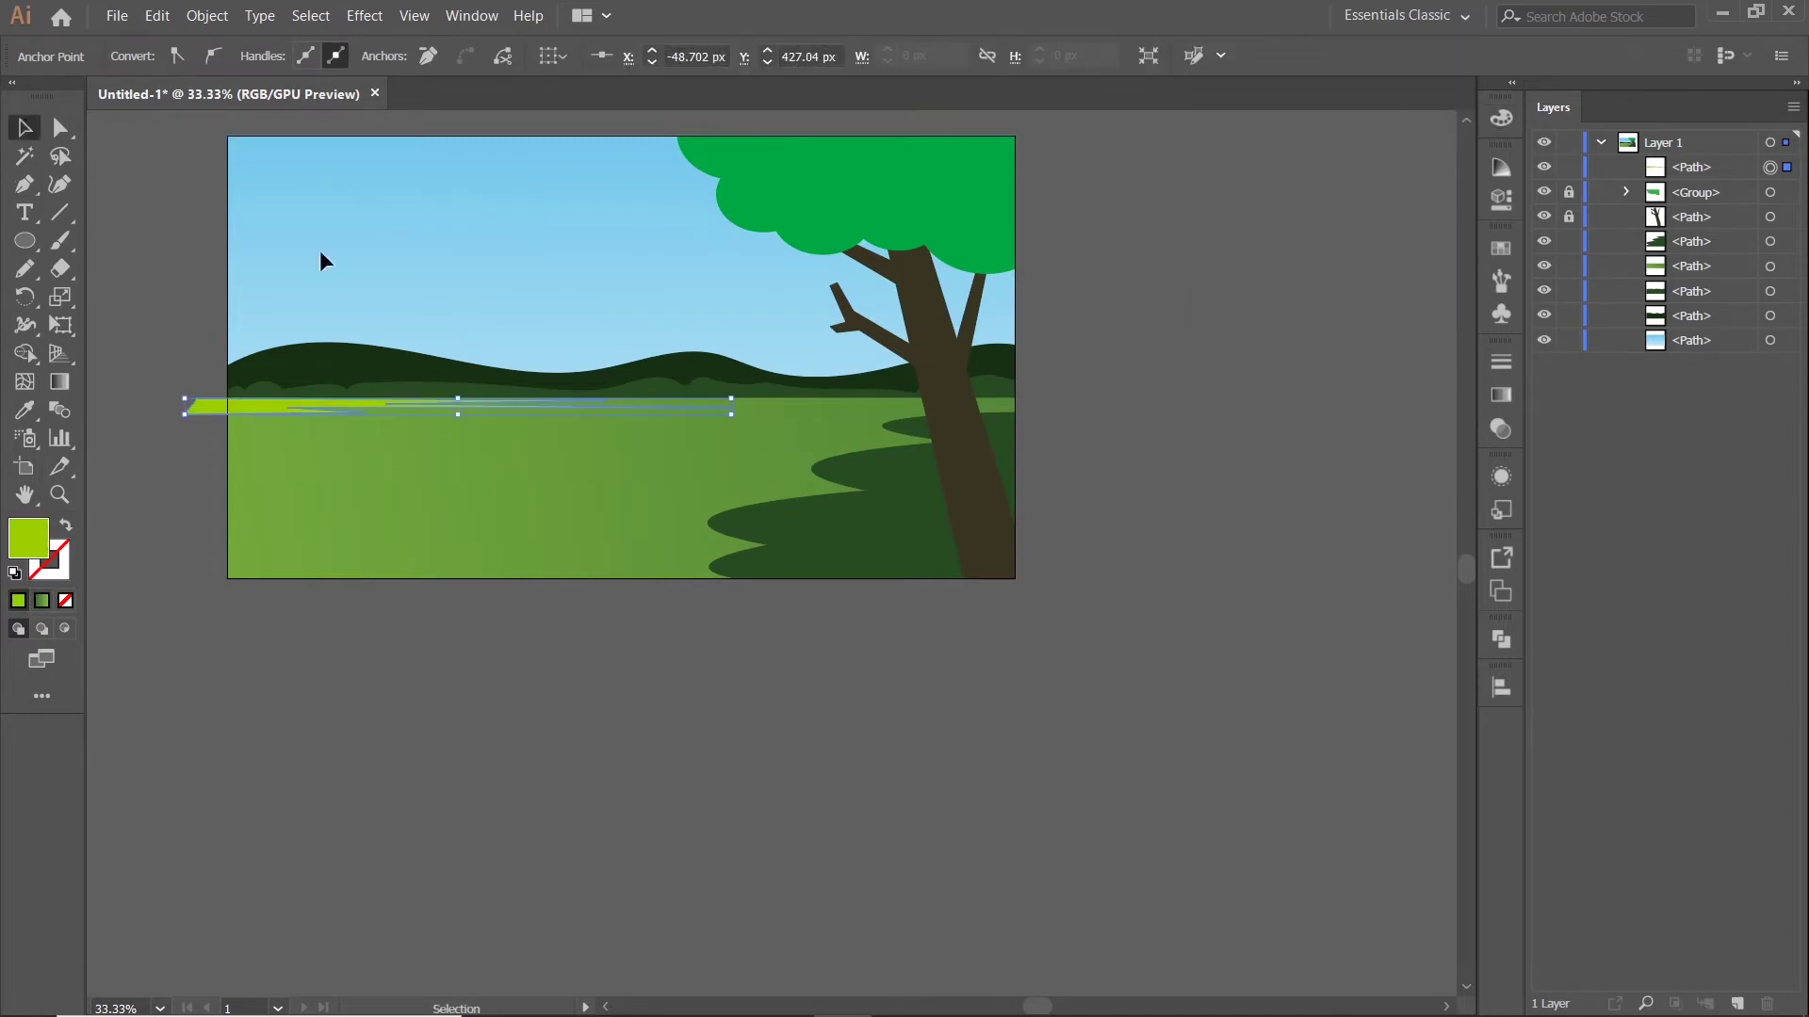
# Trim off the part of the yellow-green strip that overhangs the artboard's left edge with Shape Builder, and deselect everything
pyautogui.click(1171, 416)
pyautogui.moveTo(1171, 415); pyautogui.dragTo(1240, 403)
pyautogui.scroll(1, 490, 443)
pyautogui.moveTo(129, 298); pyautogui.dragTo(228, 434)
pyautogui.hotkey('shift', 'm')
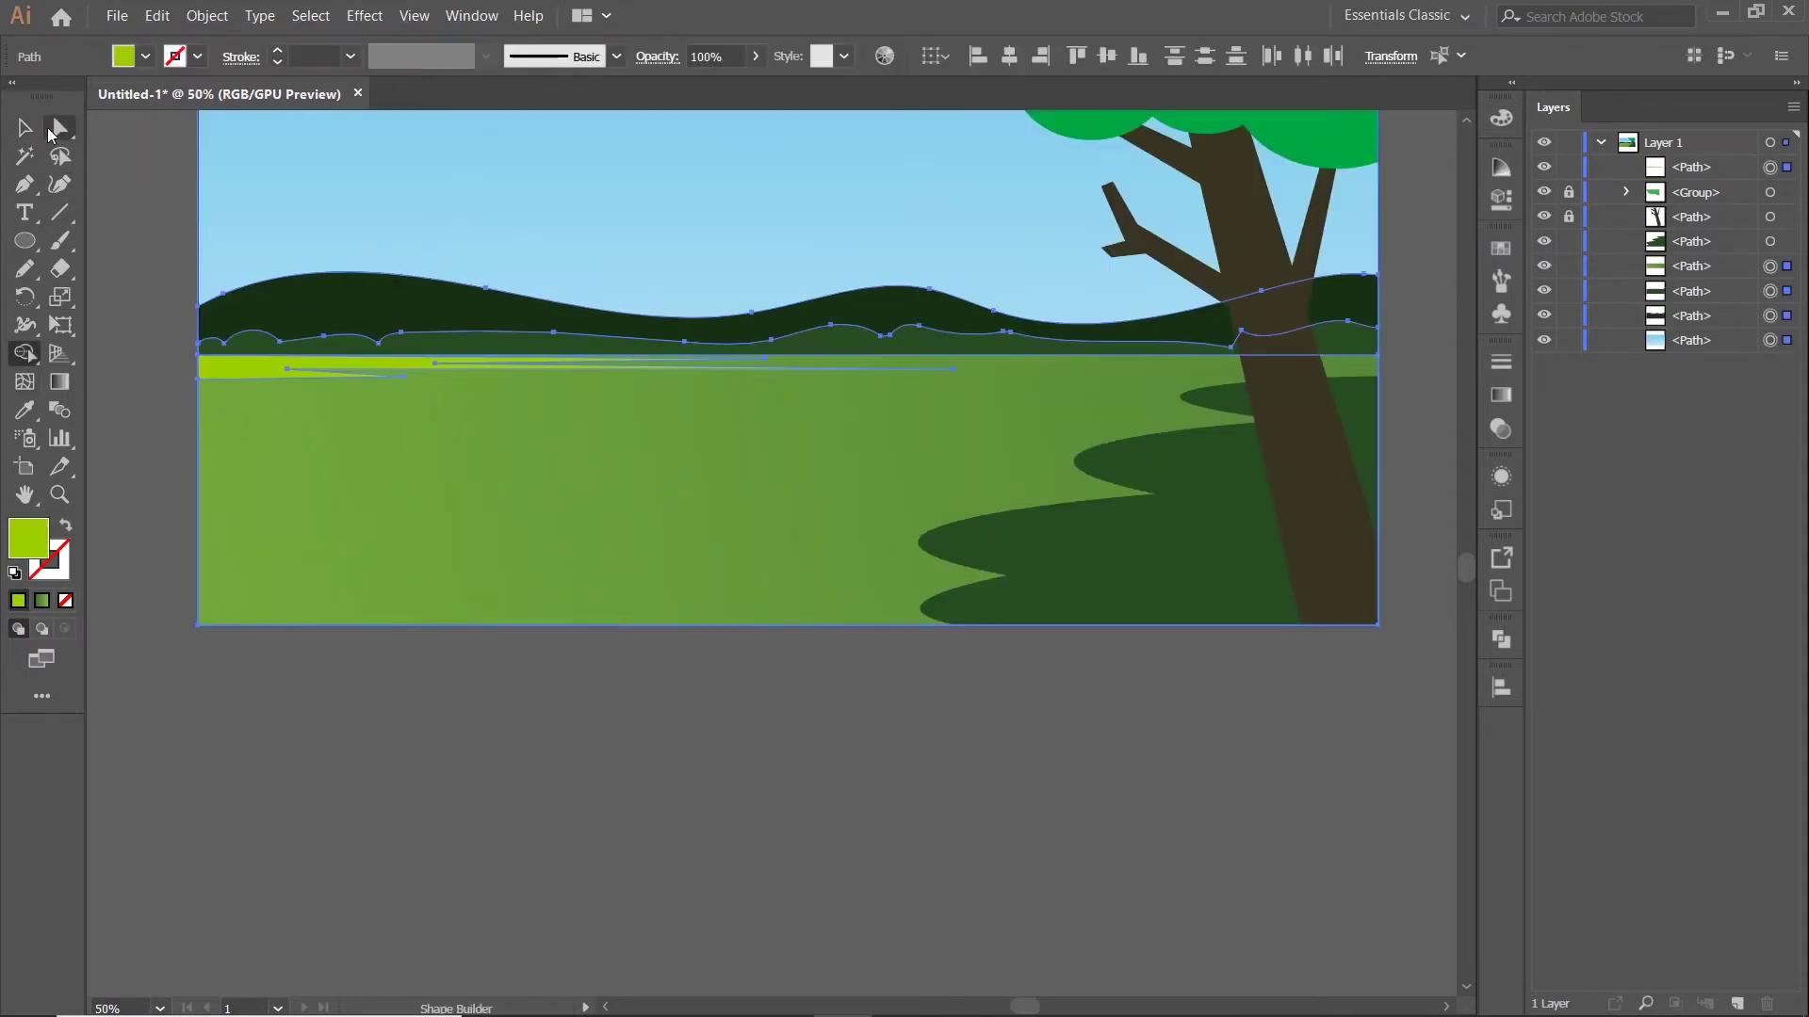
pyautogui.click(28, 130)
pyautogui.click(624, 711)
pyautogui.moveTo(661, 685); pyautogui.dragTo(703, 656)
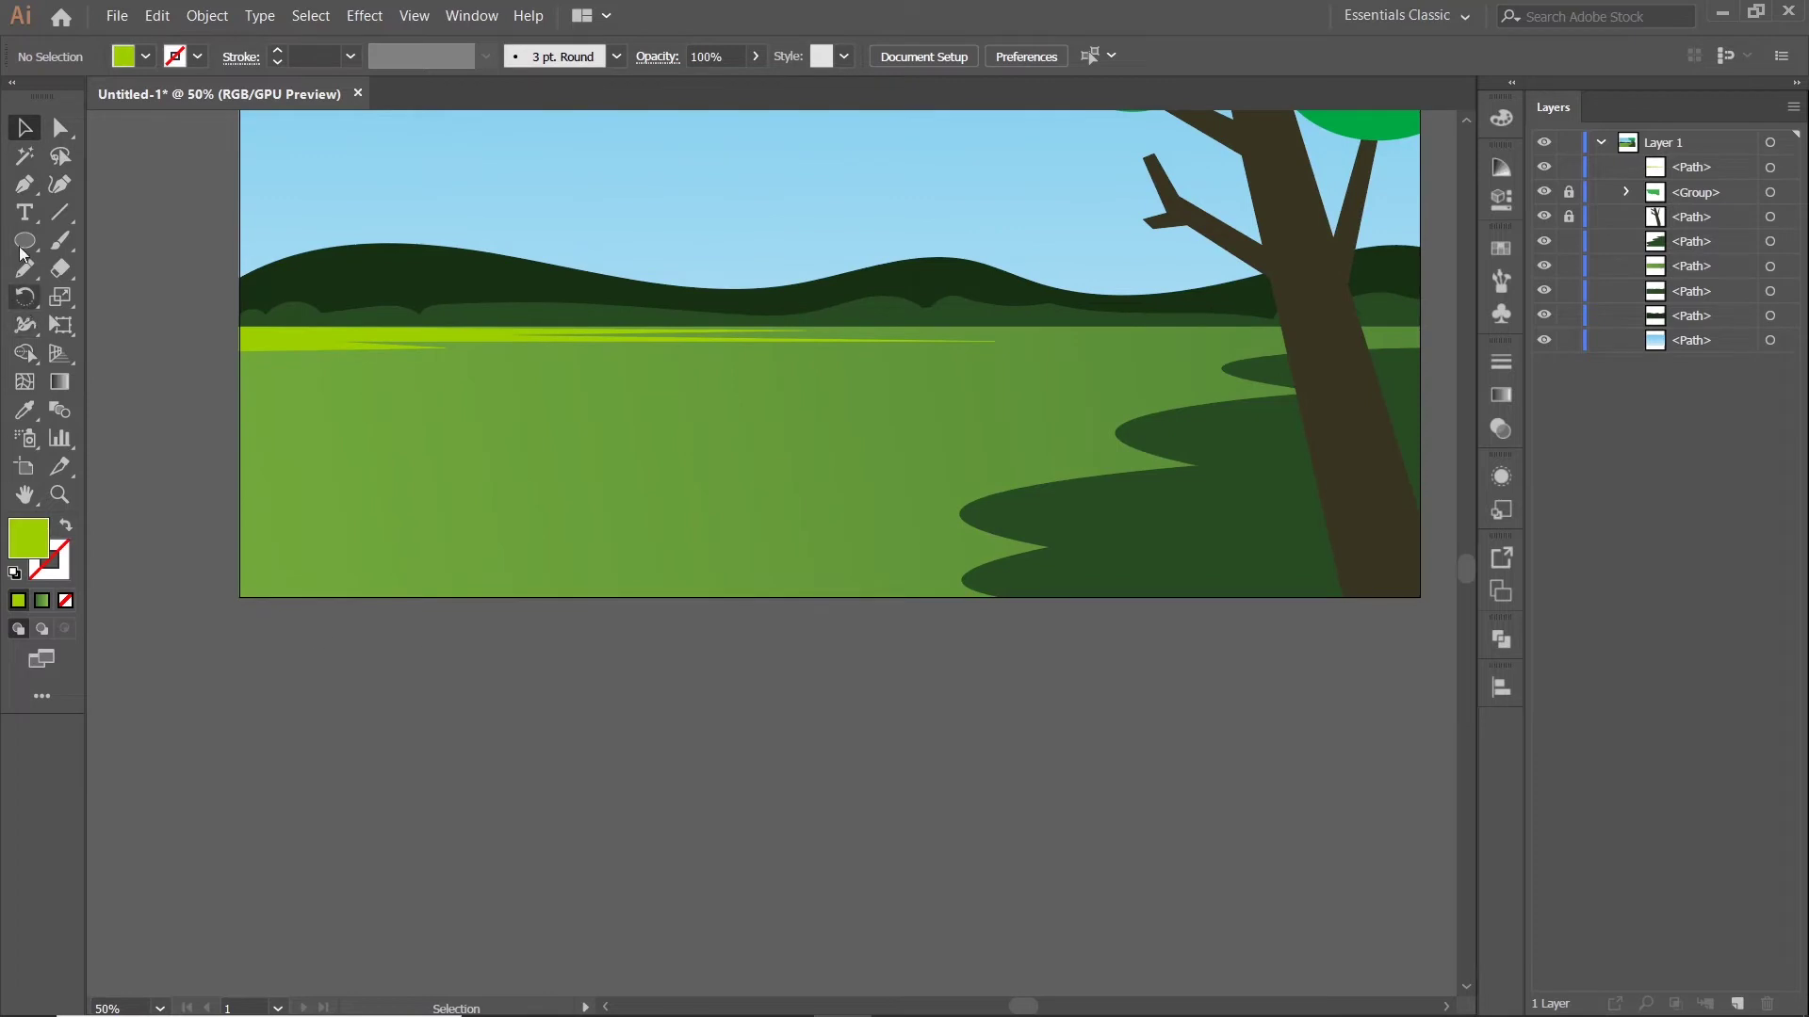
# Draw a second closed, jagged strip with the Pen tool below the yellow-green one, extending beyond the artboard's left edge
pyautogui.click(25, 185)
pyautogui.click(214, 372)
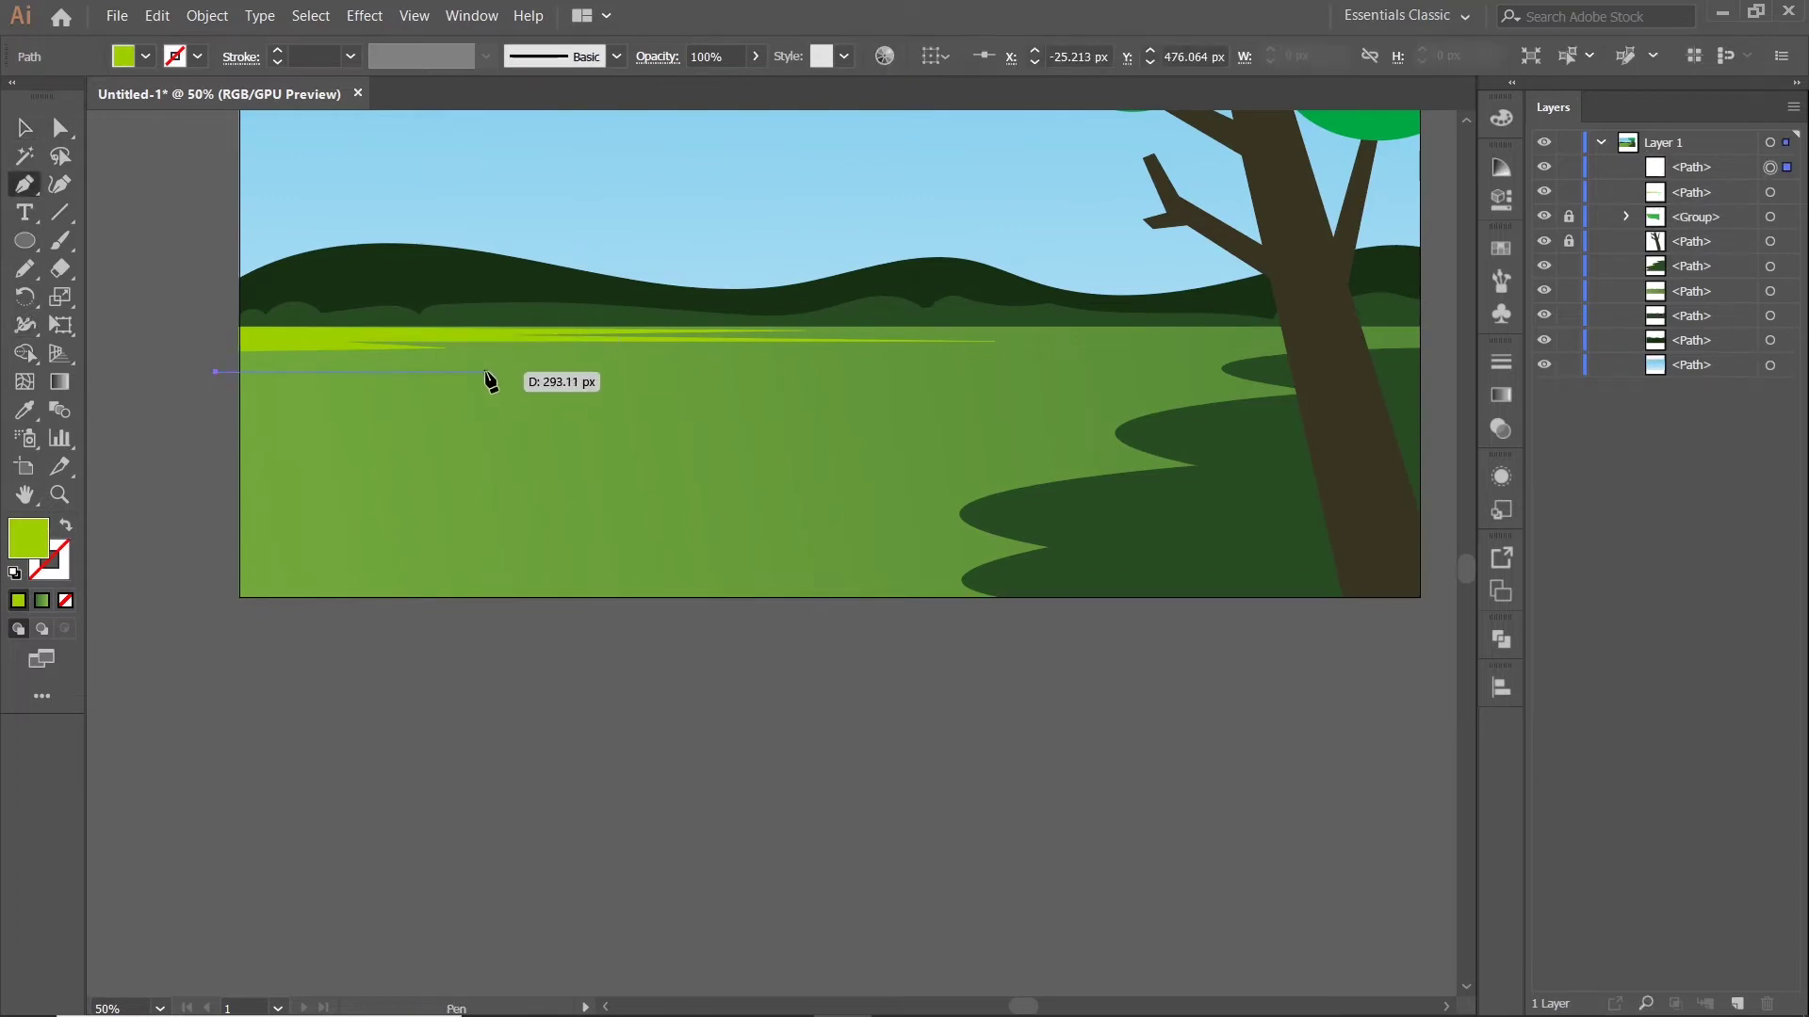
pyautogui.click(486, 373)
pyautogui.click(316, 382)
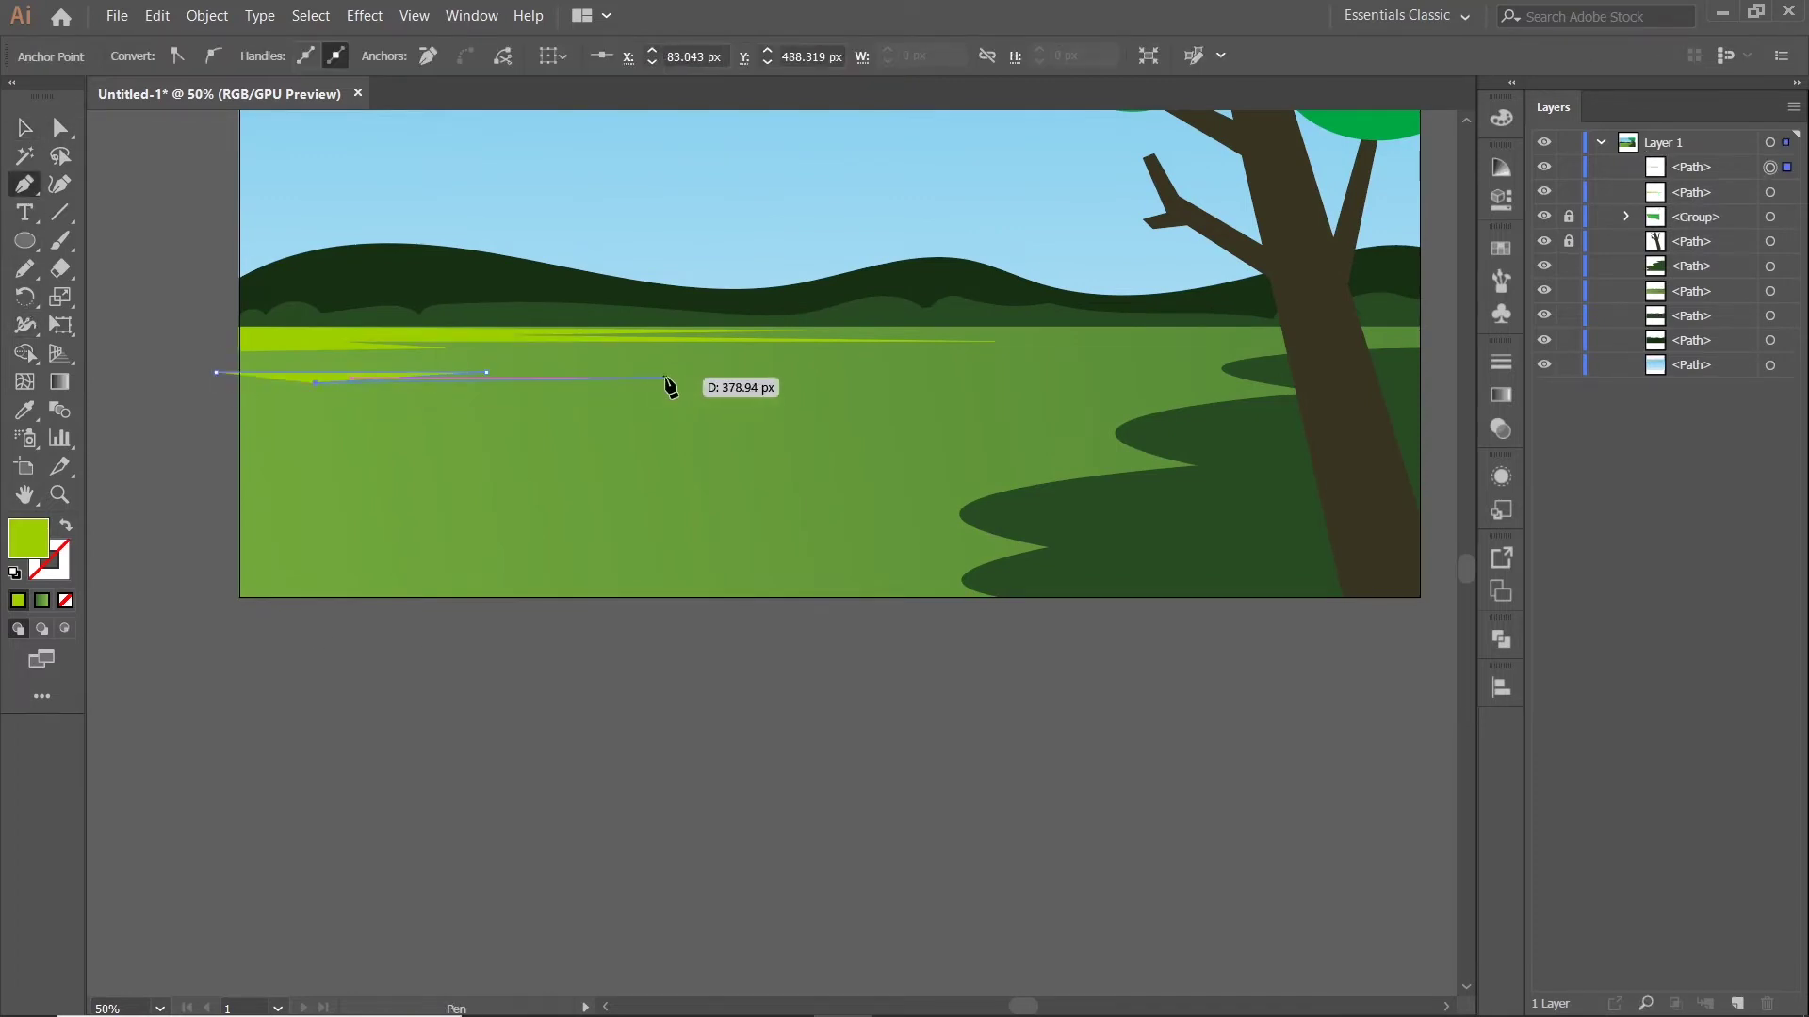
pyautogui.click(668, 378)
pyautogui.click(348, 396)
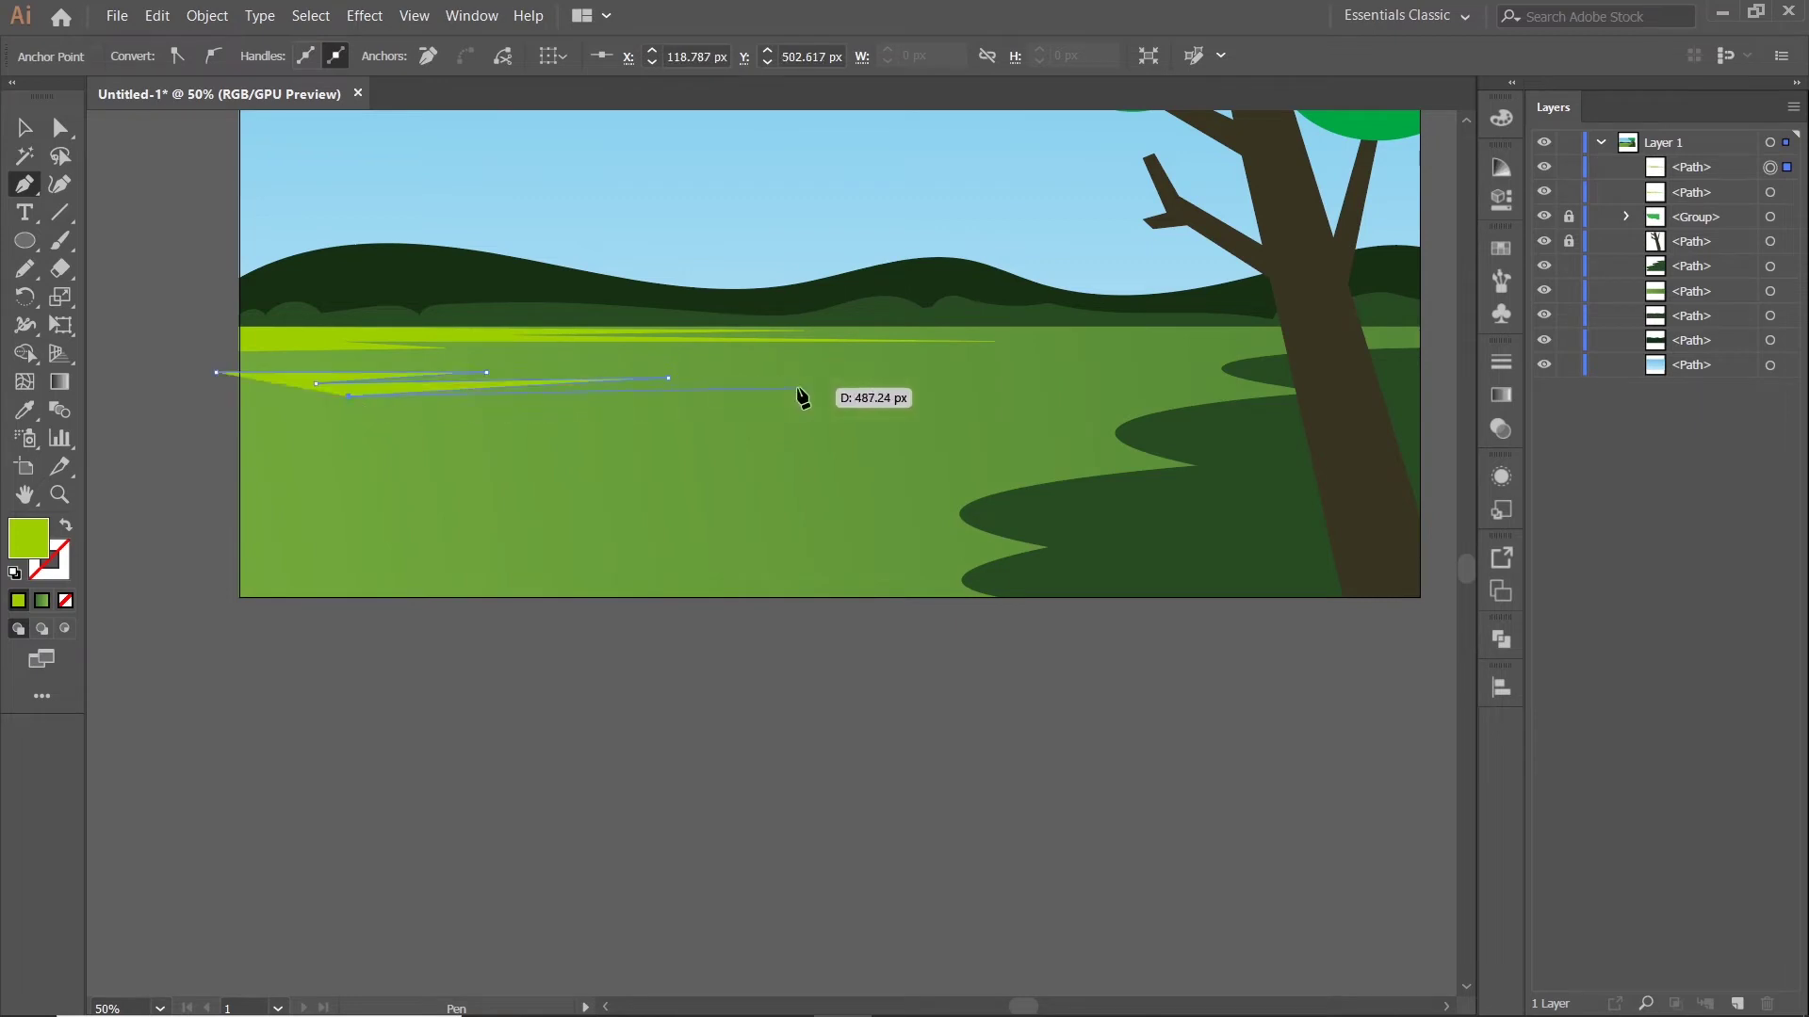
pyautogui.scroll(2, 405, 407)
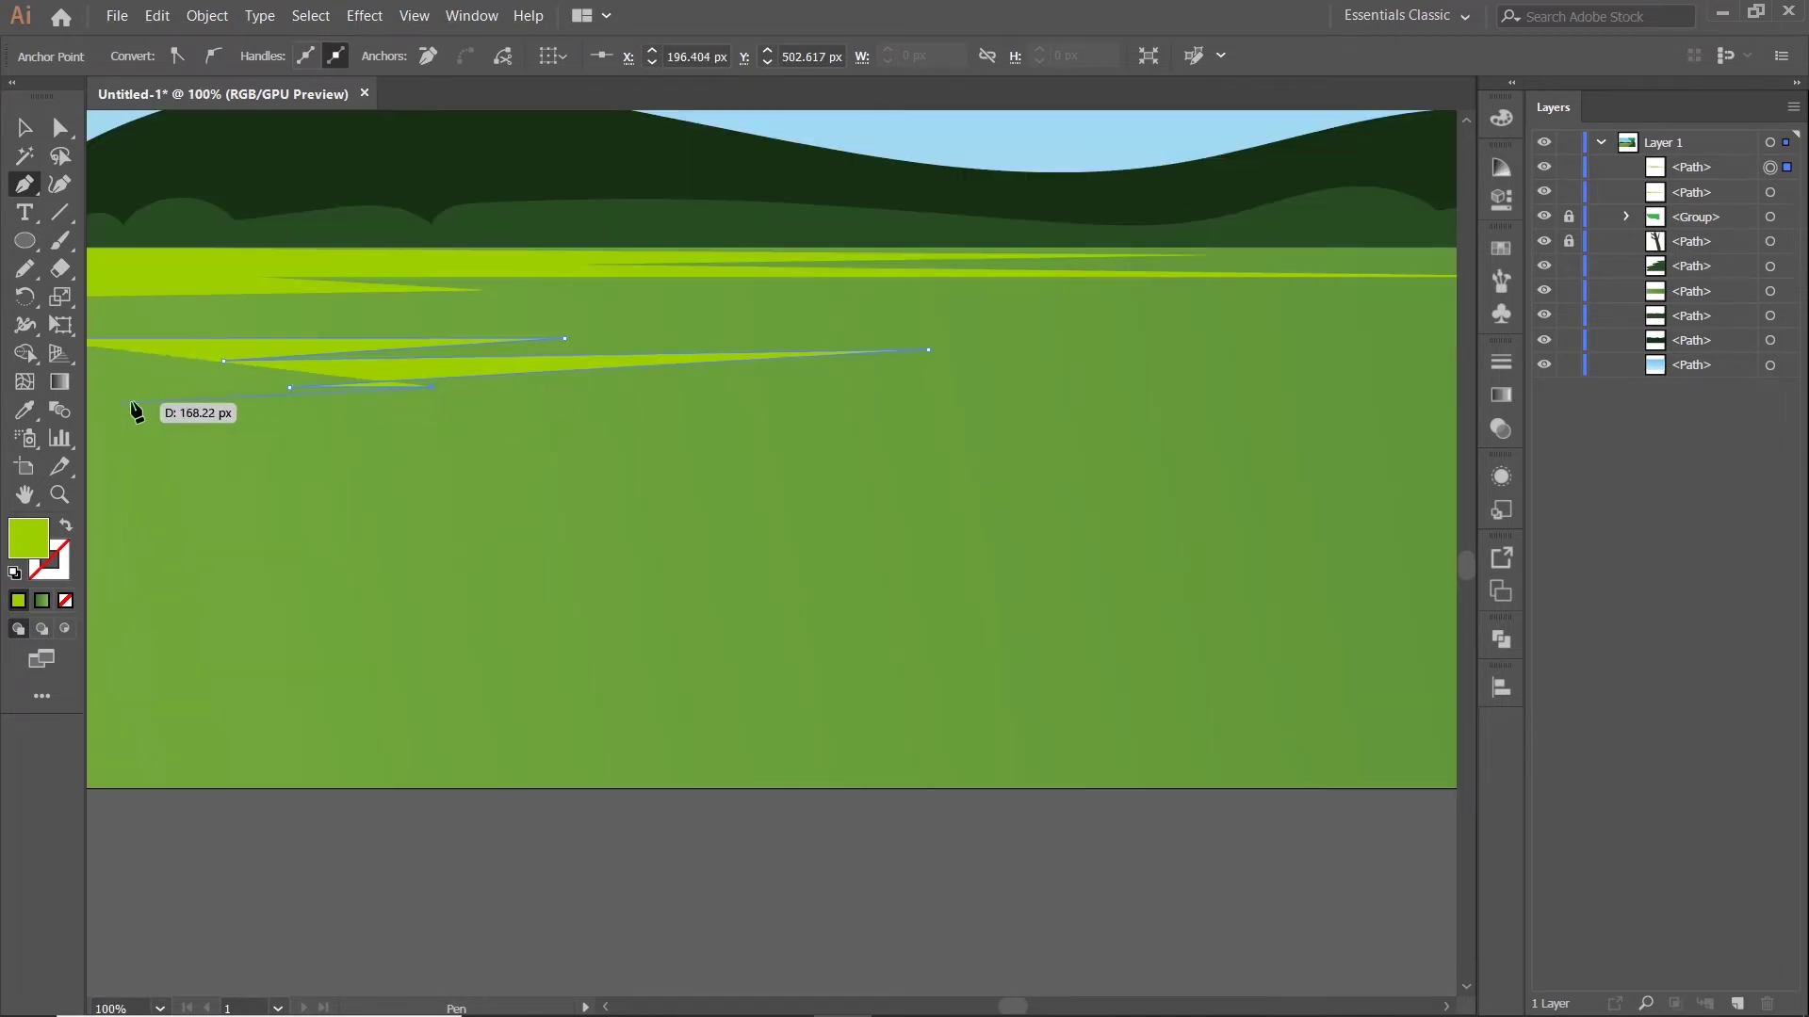
pyautogui.scroll(-1, 127, 411)
pyautogui.click(89, 404)
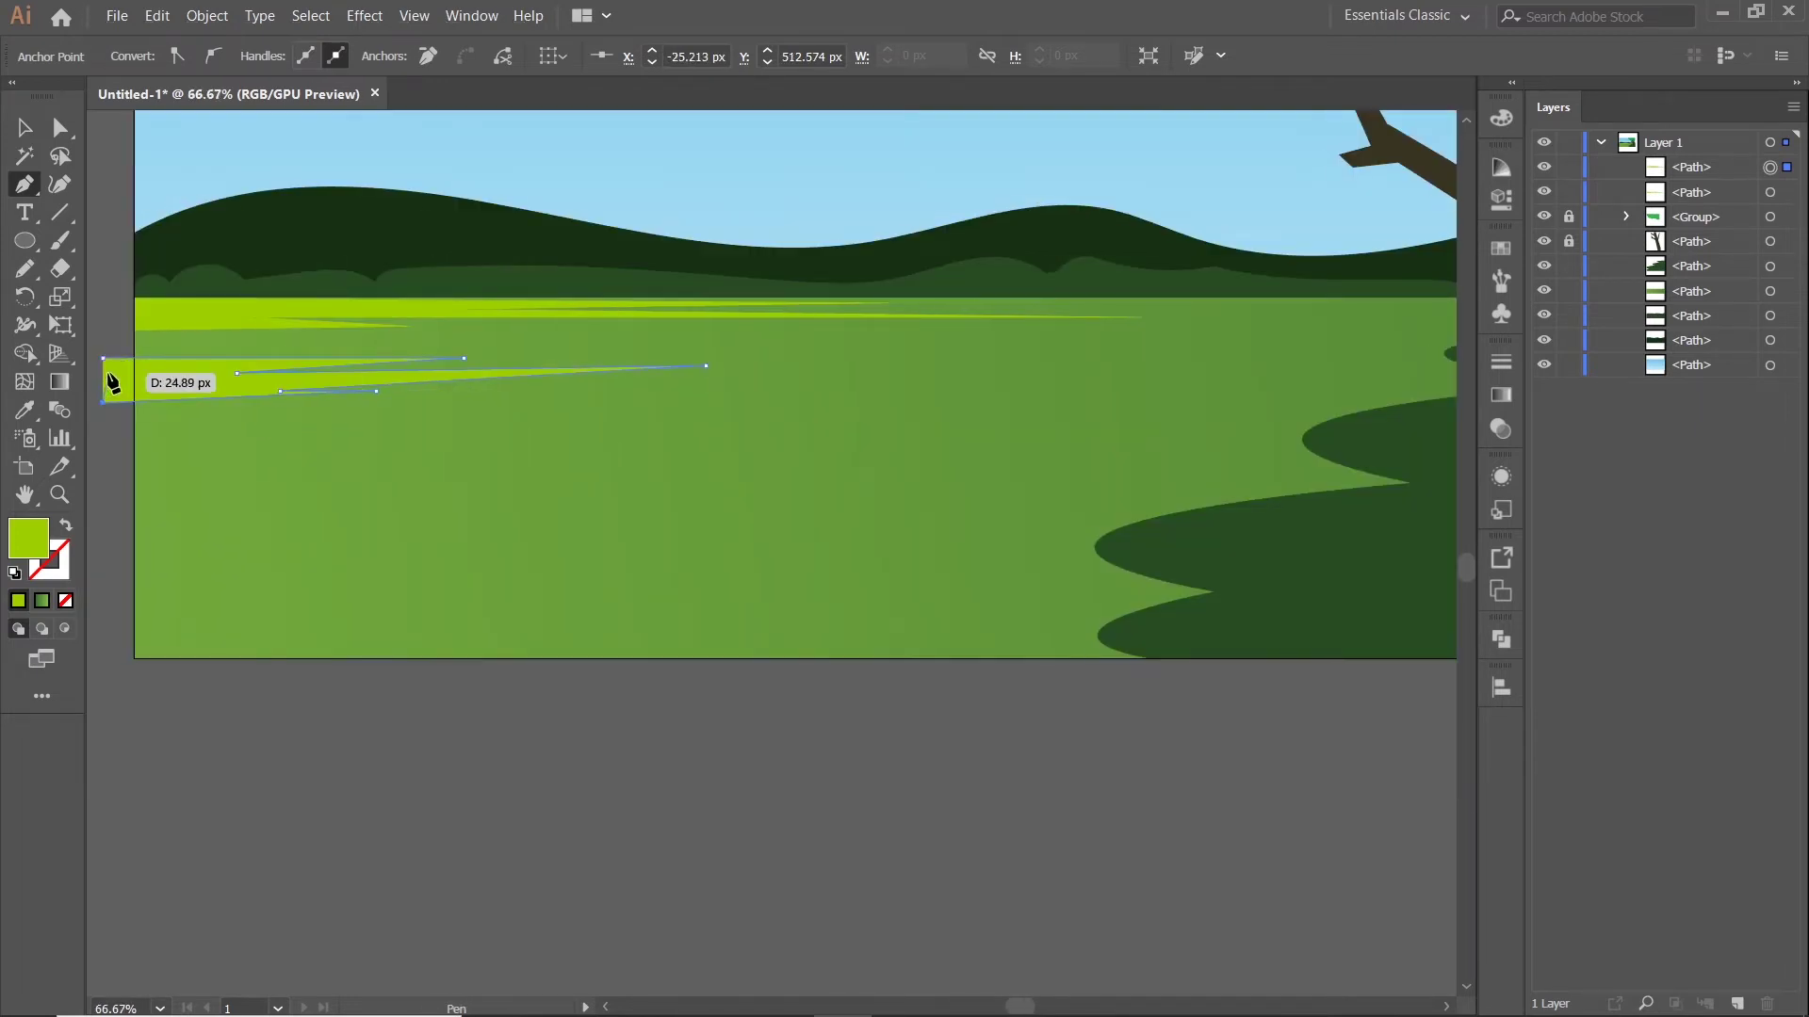
pyautogui.click(103, 358)
# Fill the second jagged strip with the dark green sampled from the scalloped foreground shape
pyautogui.press('i')
pyautogui.click(1194, 528)
pyautogui.scroll(-1, 1200, 535)
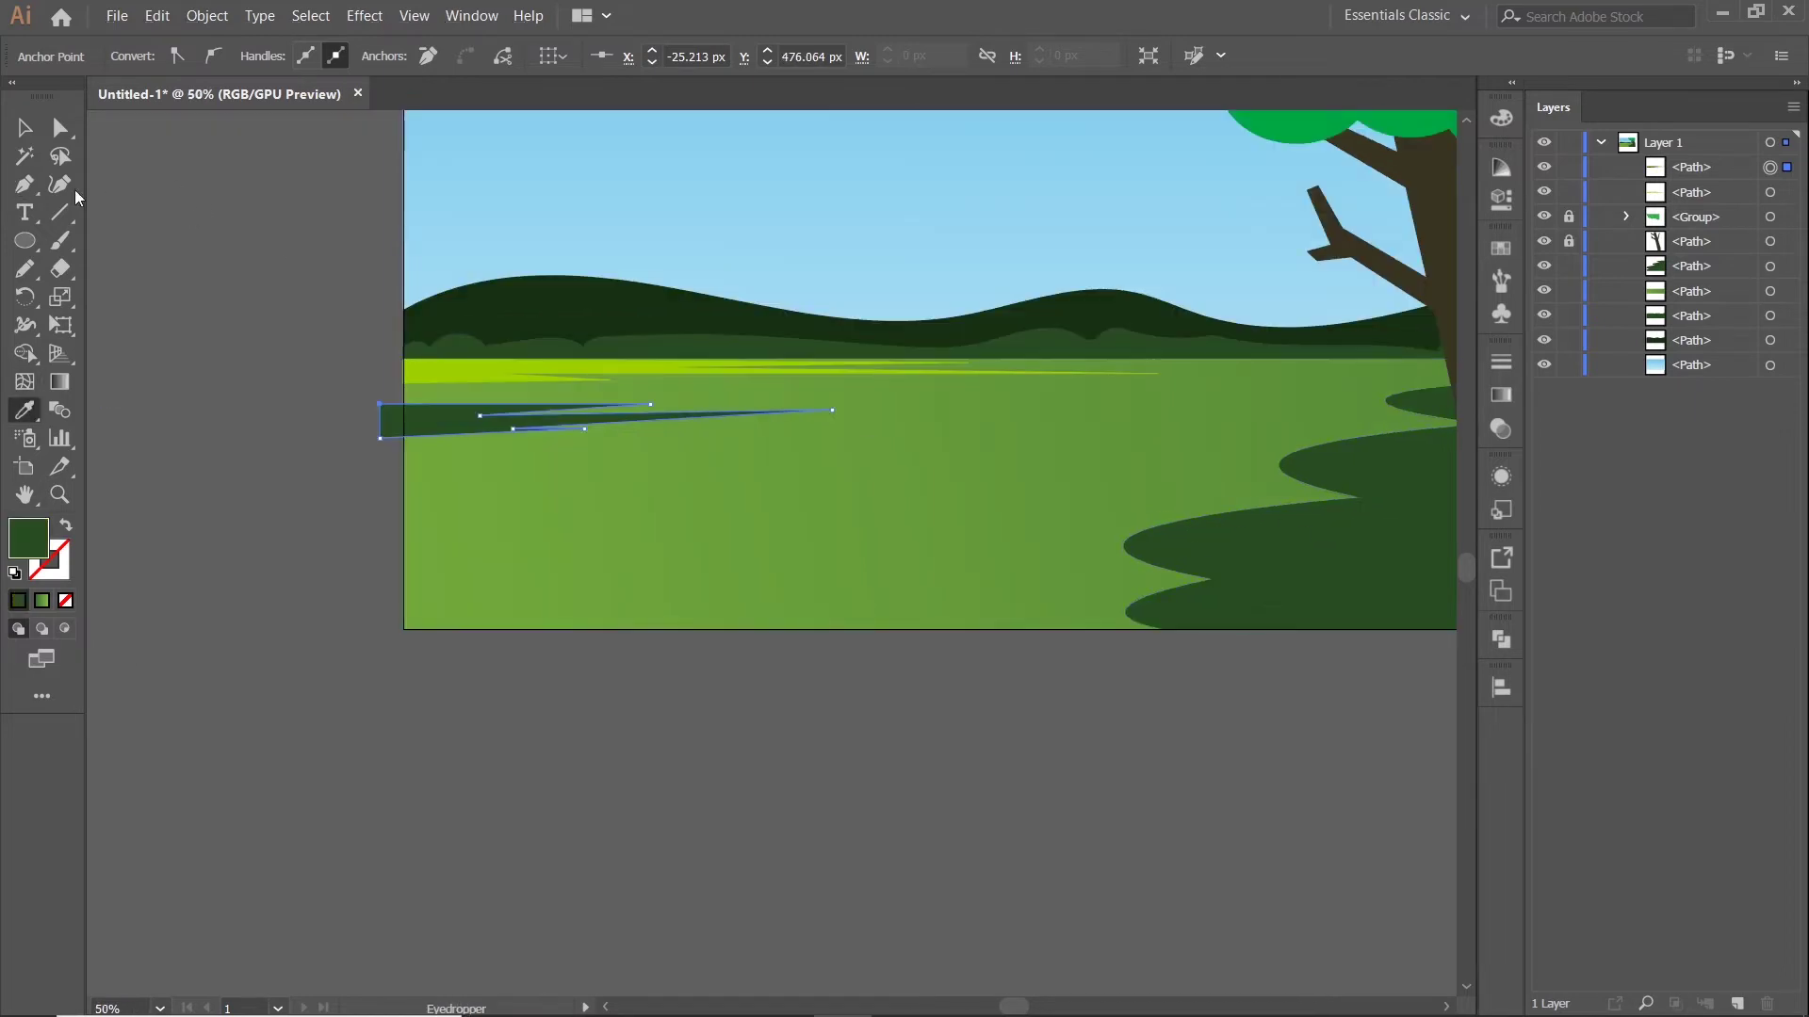
# Flatten the dark green strip by reducing its height, shift it slightly right, and deselect it
pyautogui.click(460, 420)
pyautogui.scroll(1, 460, 420)
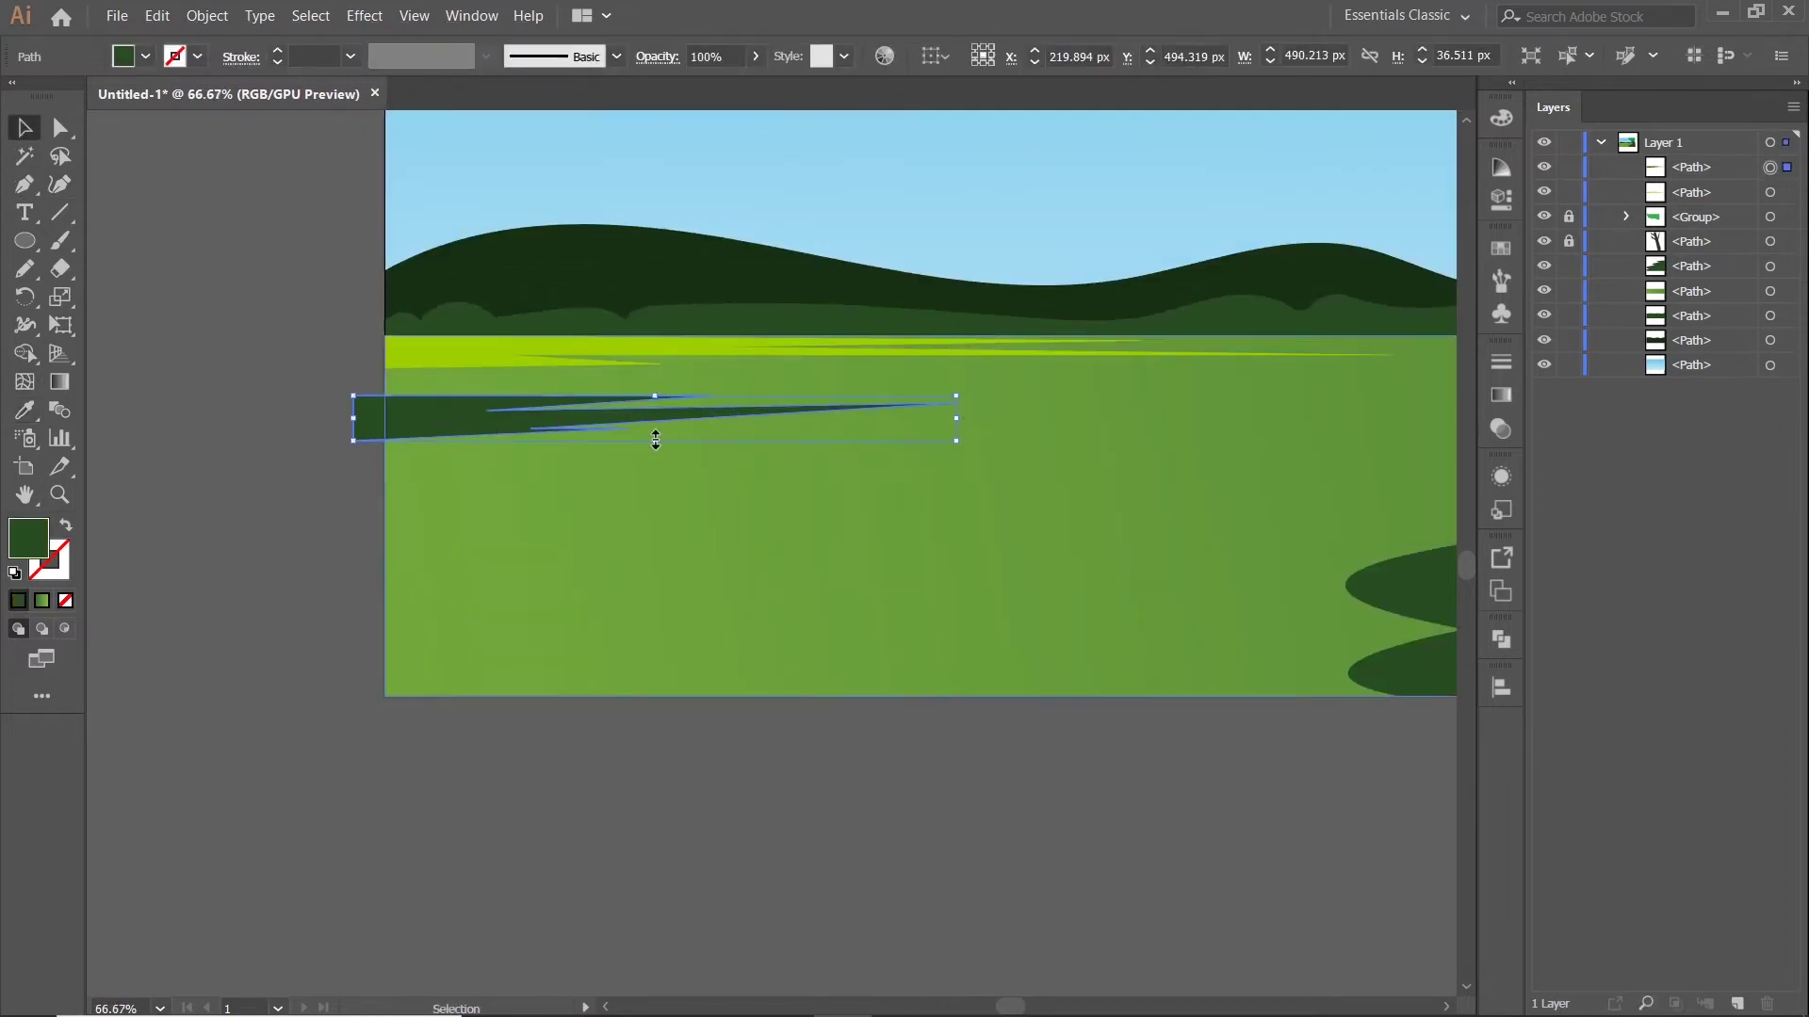
pyautogui.moveTo(655, 440); pyautogui.dragTo(656, 426)
pyautogui.moveTo(462, 410); pyautogui.dragTo(488, 406)
pyautogui.click(248, 472)
pyautogui.scroll(-2, 253, 475)
pyautogui.moveTo(295, 487); pyautogui.dragTo(361, 441)
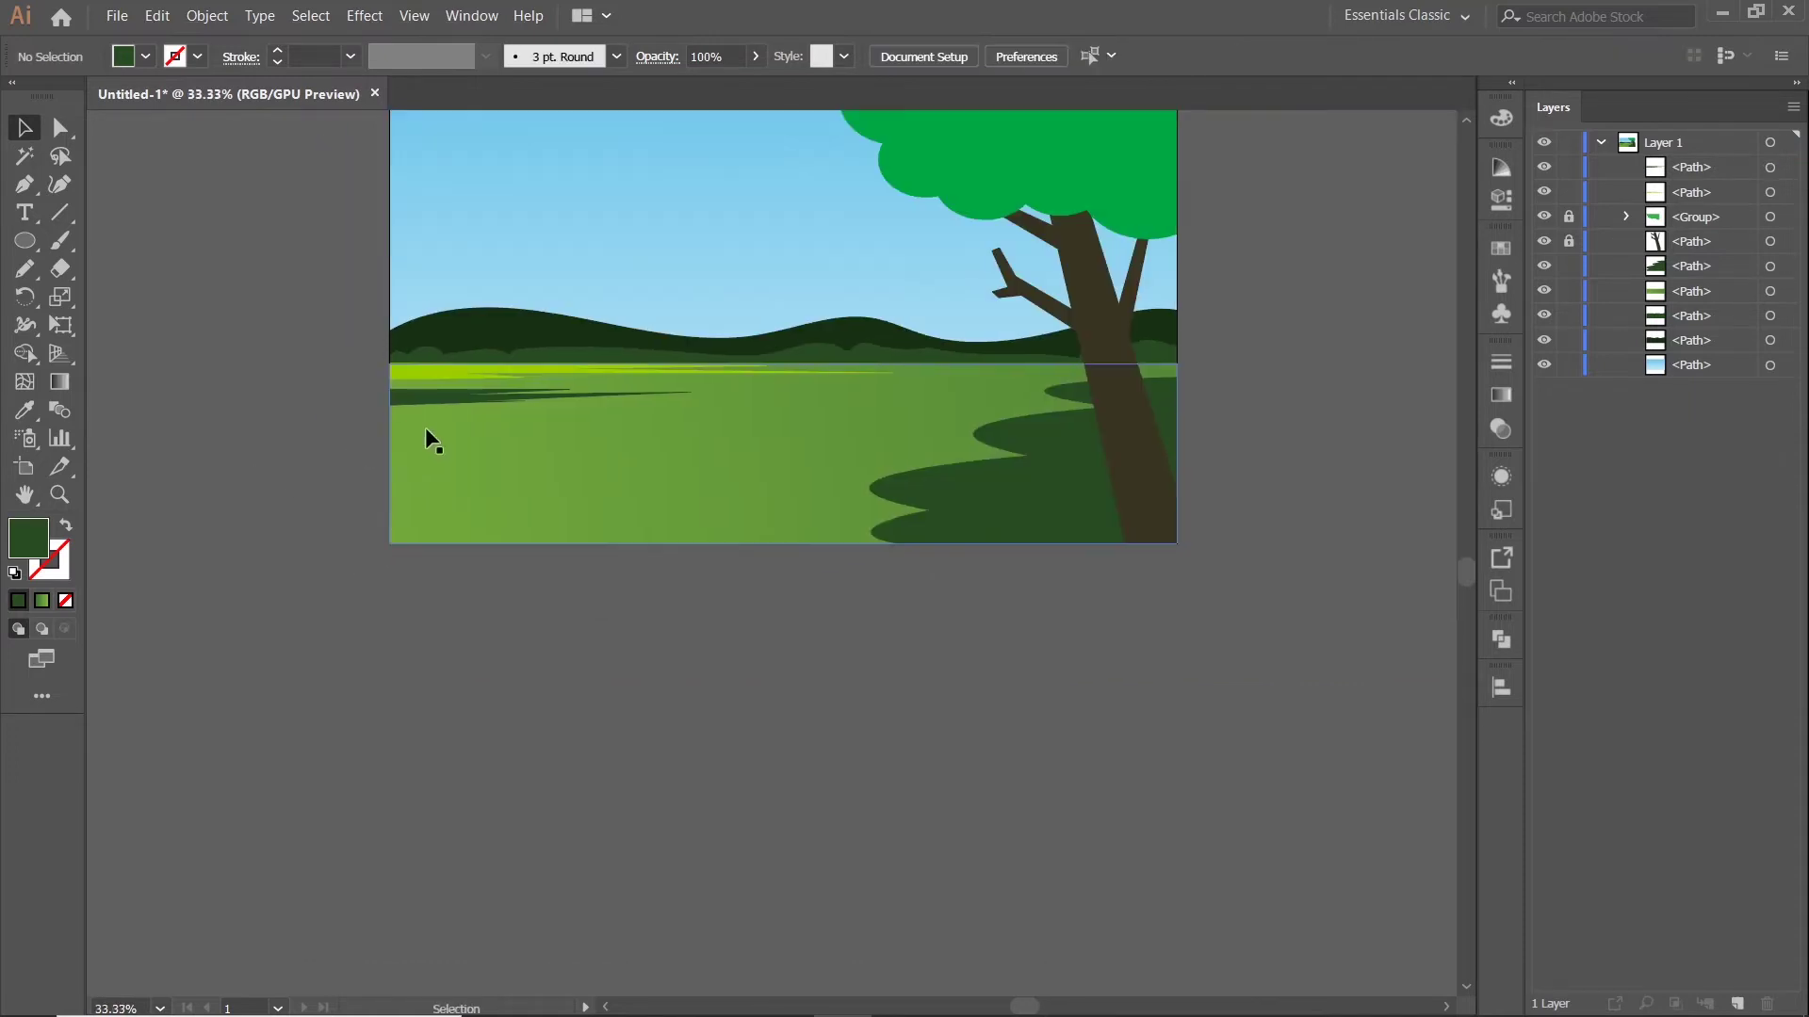
# Rotate the dark green strip slightly clockwise until it lies nearly level, and nudge it left and down across the artboard's left edge
pyautogui.click(423, 390)
pyautogui.scroll(2, 416, 392)
pyautogui.moveTo(942, 366)
pyautogui.mouseDown()
pyautogui.moveTo(955, 387)
pyautogui.moveTo(944, 375)
pyautogui.mouseUp()
pyautogui.click(294, 439)
pyautogui.scroll(1, 284, 430)
pyautogui.moveTo(285, 430); pyautogui.dragTo(488, 386)
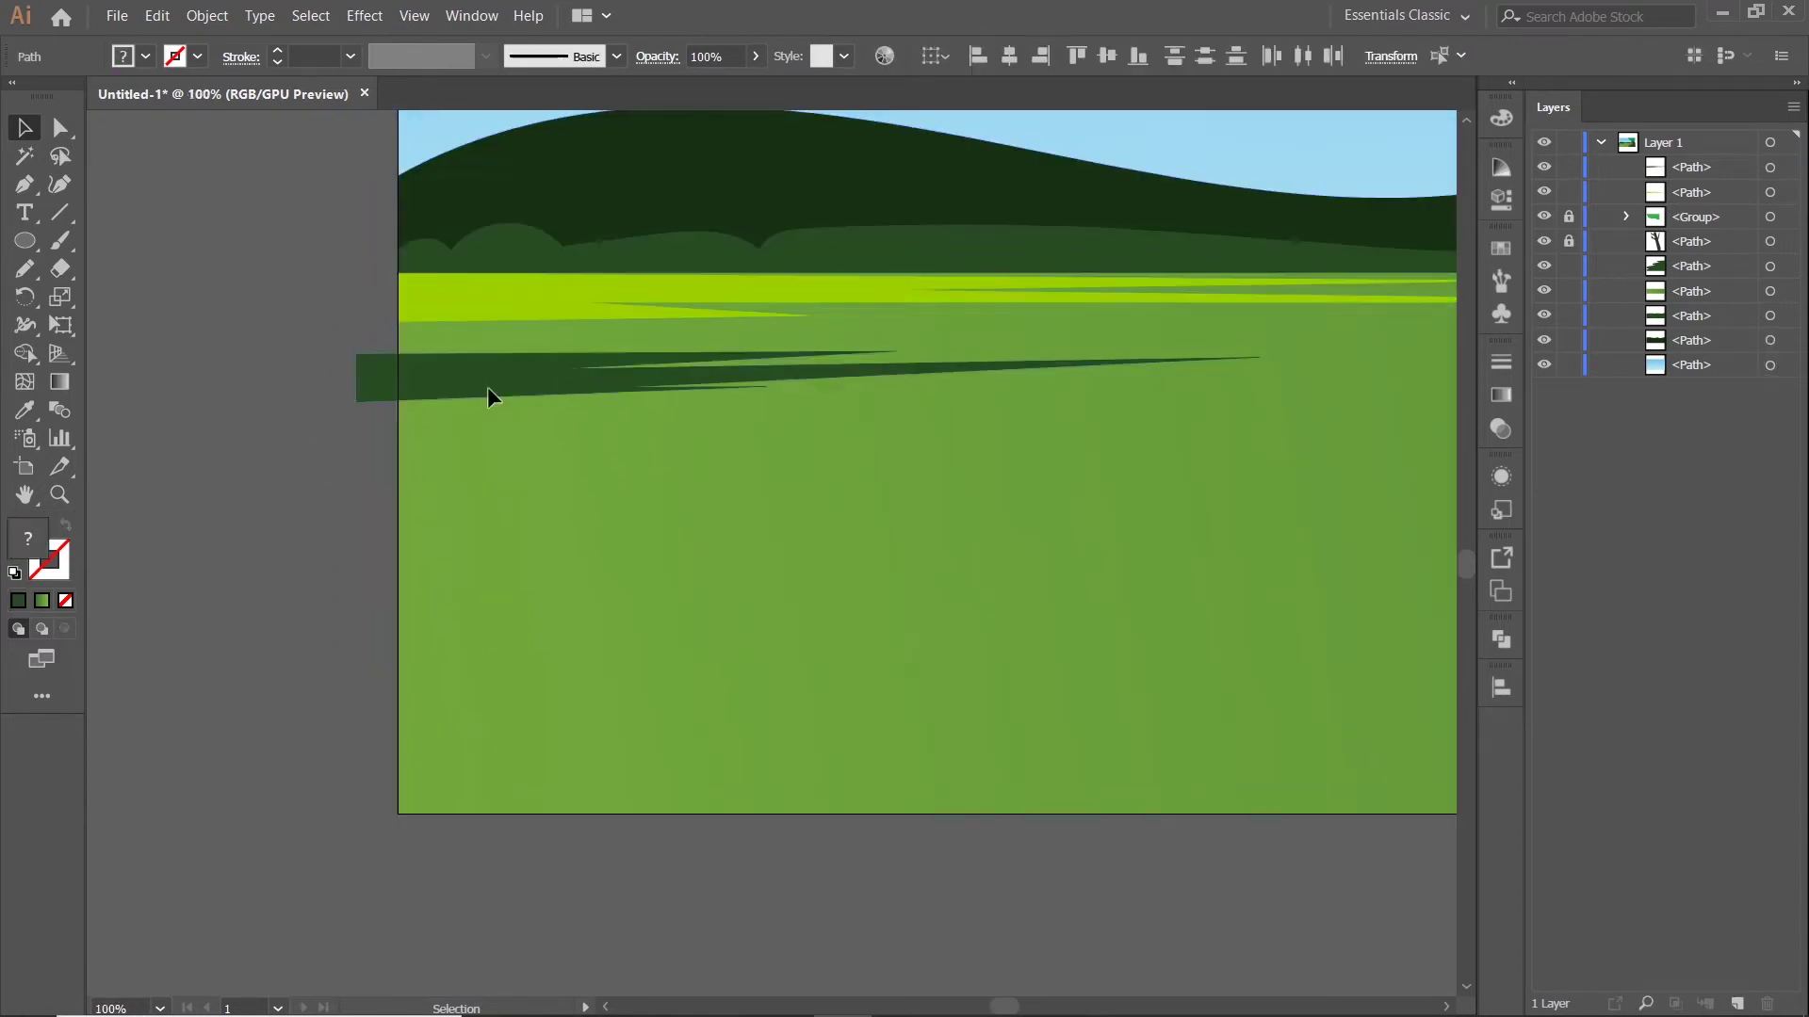
pyautogui.click(487, 388)
pyautogui.moveTo(1272, 346); pyautogui.dragTo(1272, 353)
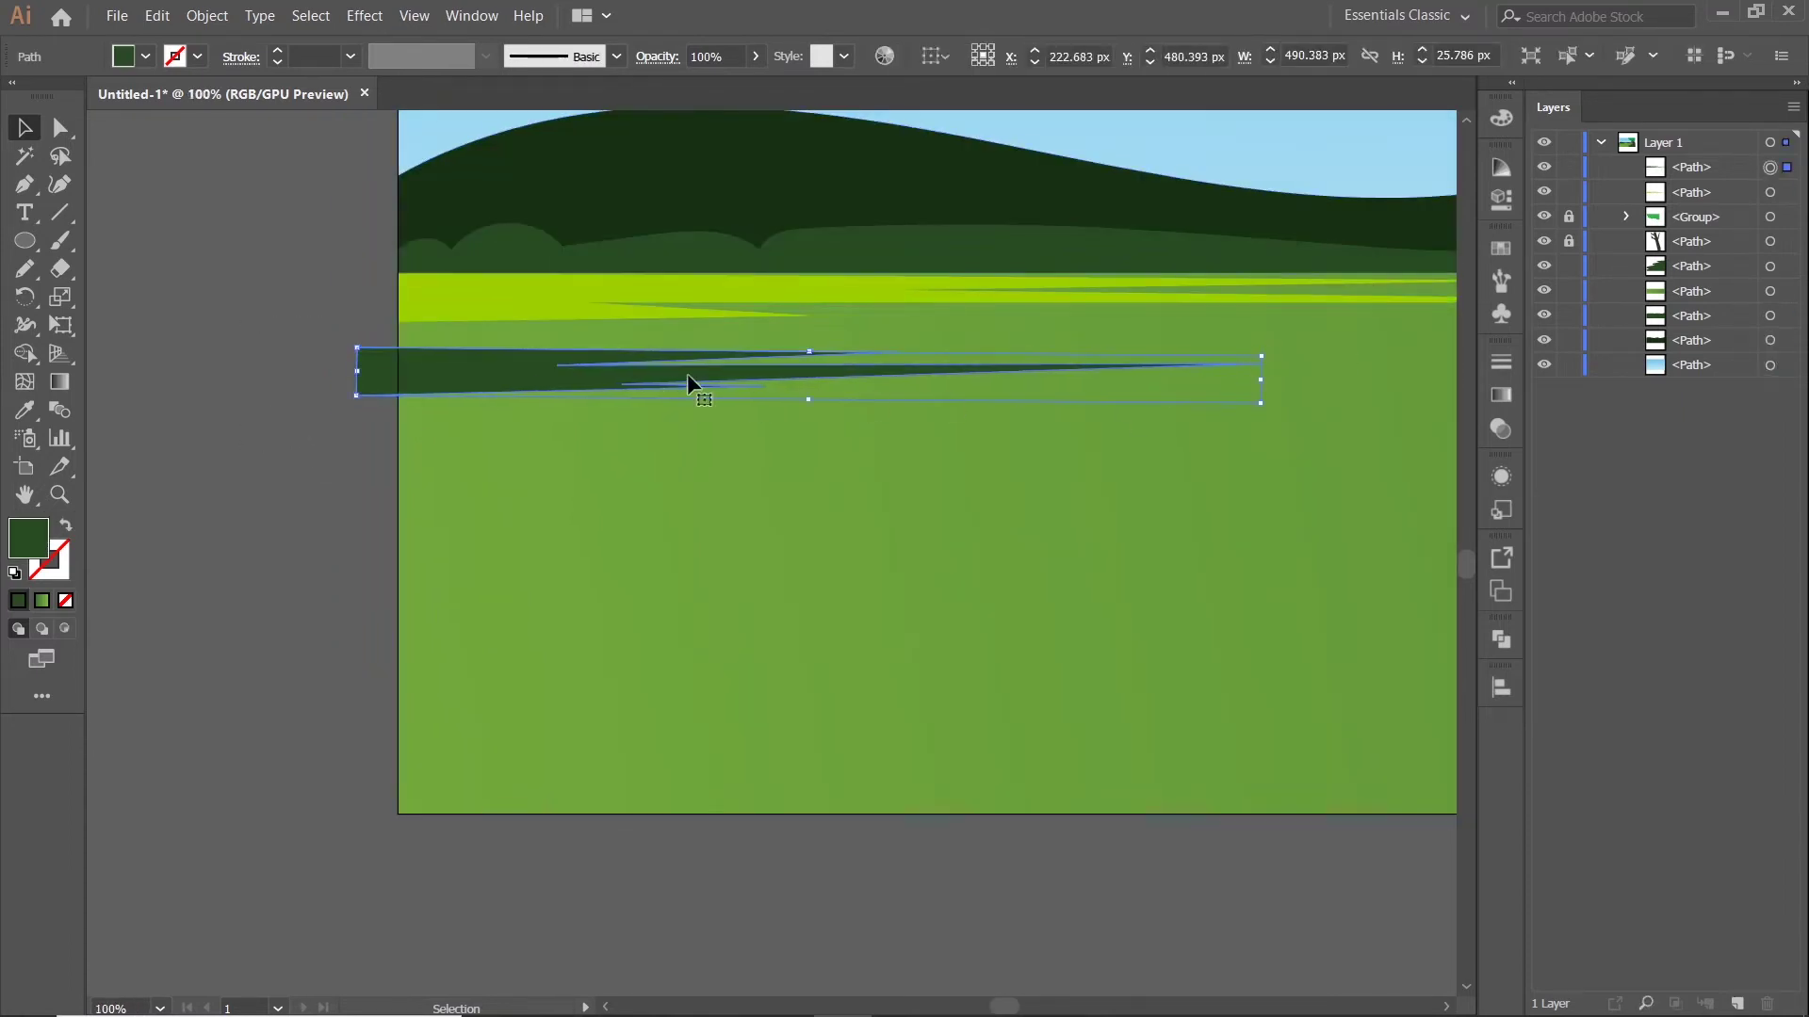
pyautogui.moveTo(687, 374); pyautogui.dragTo(680, 384)
# Trim off the dark green strip's overhang beyond the artboard's left edge using Shape Builder on all the unlocked shapes
pyautogui.click(276, 302)
pyautogui.hotkey('ctrl', 'a')
pyautogui.hotkey('shift', 'm')
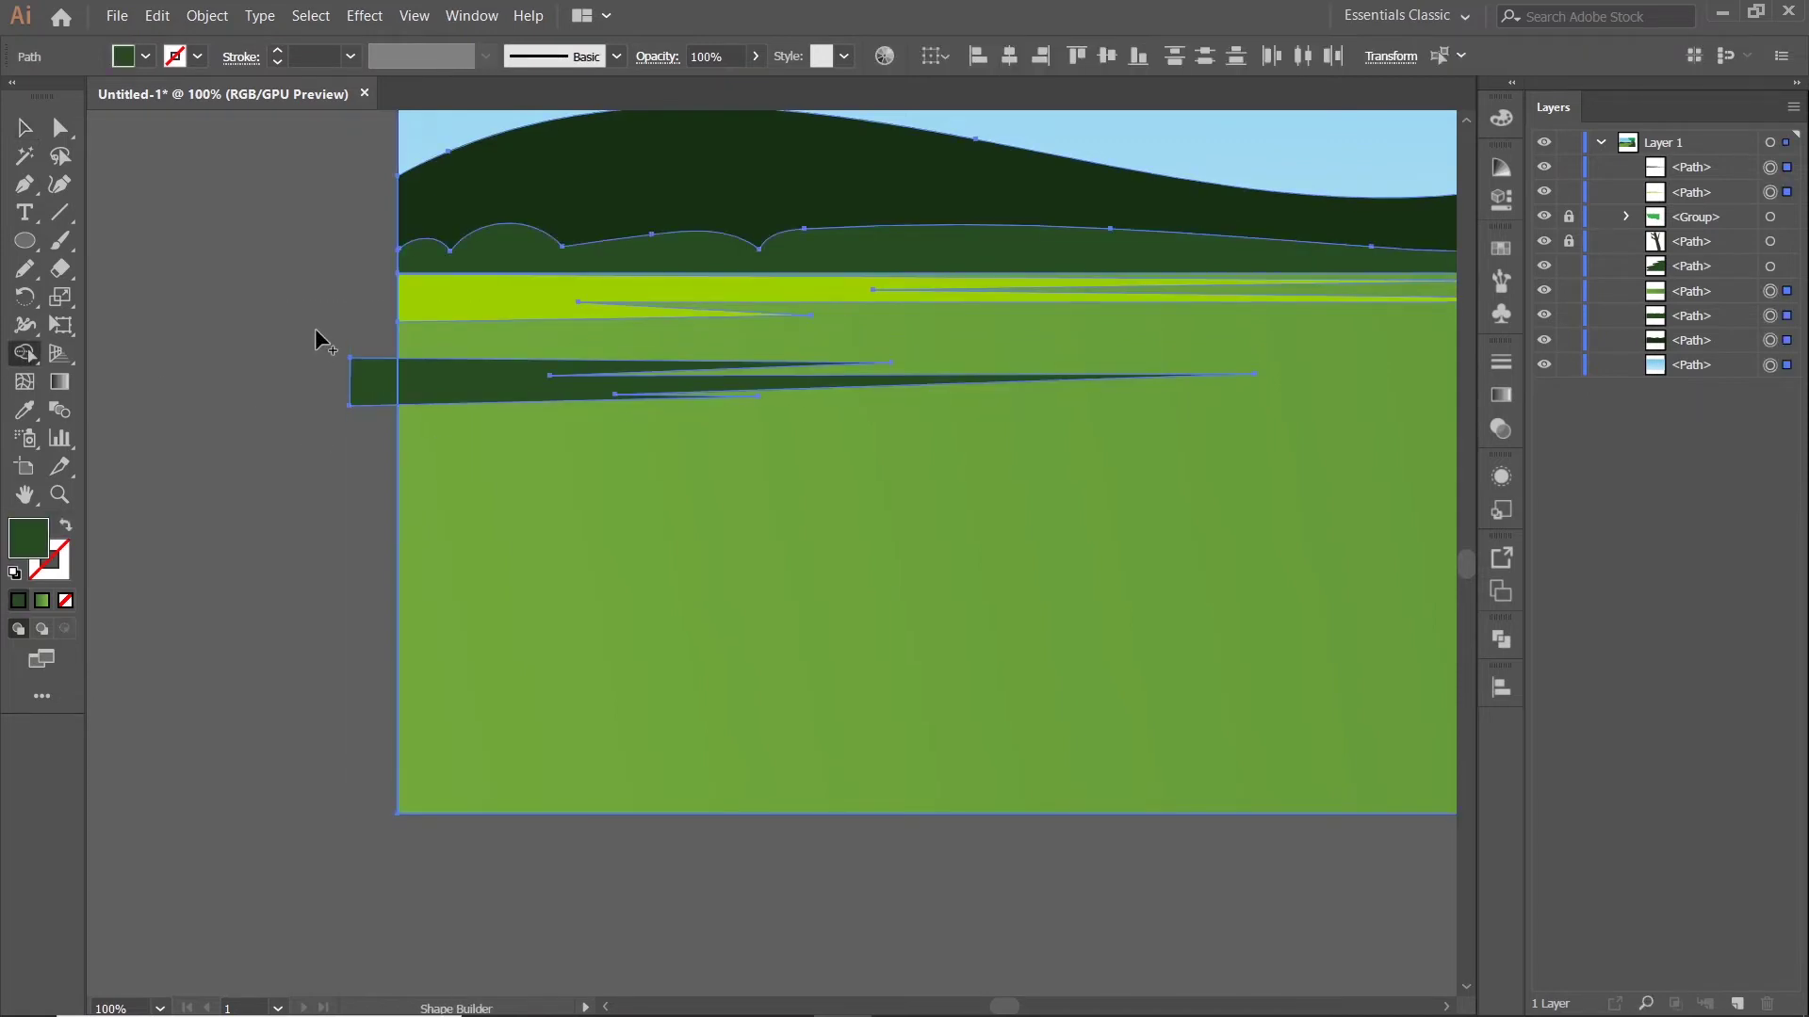
# Draw a closed dark green sliver with jagged, pointed ends across the middle of the ground with the Pen tool, and deselect it
pyautogui.click(30, 194)
pyautogui.scroll(-2, 357, 441)
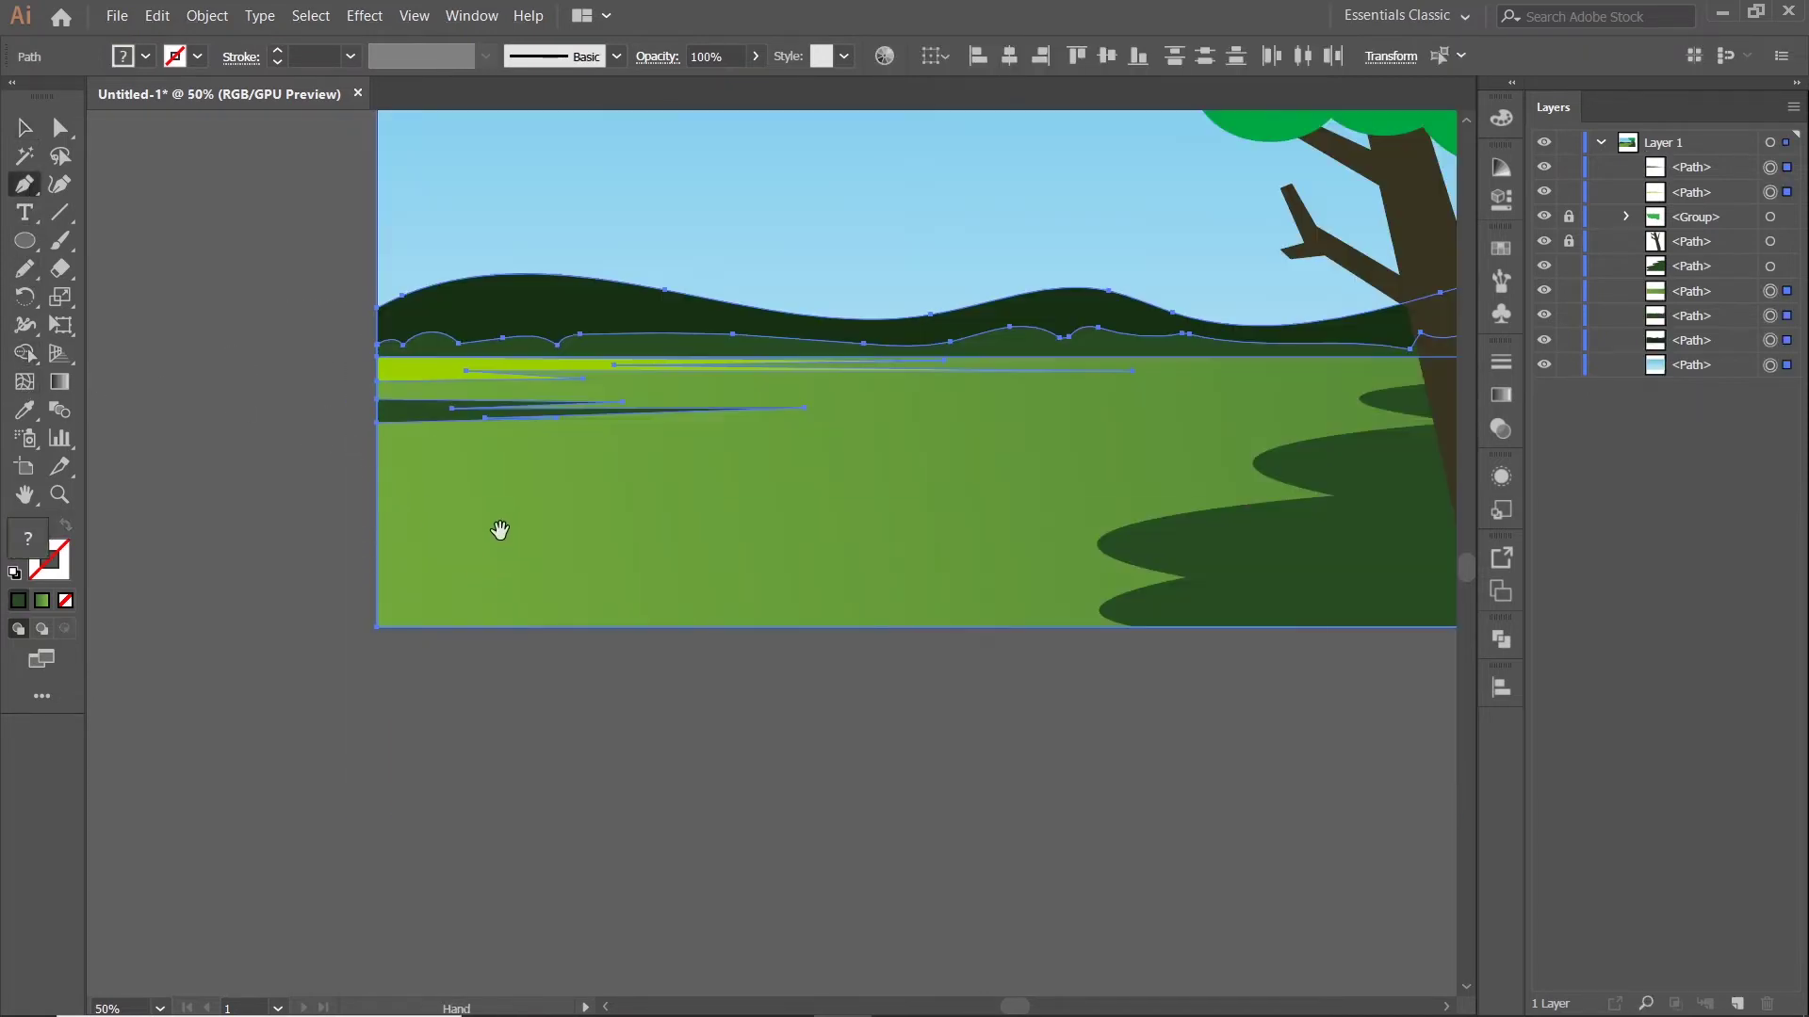
pyautogui.click(553, 468)
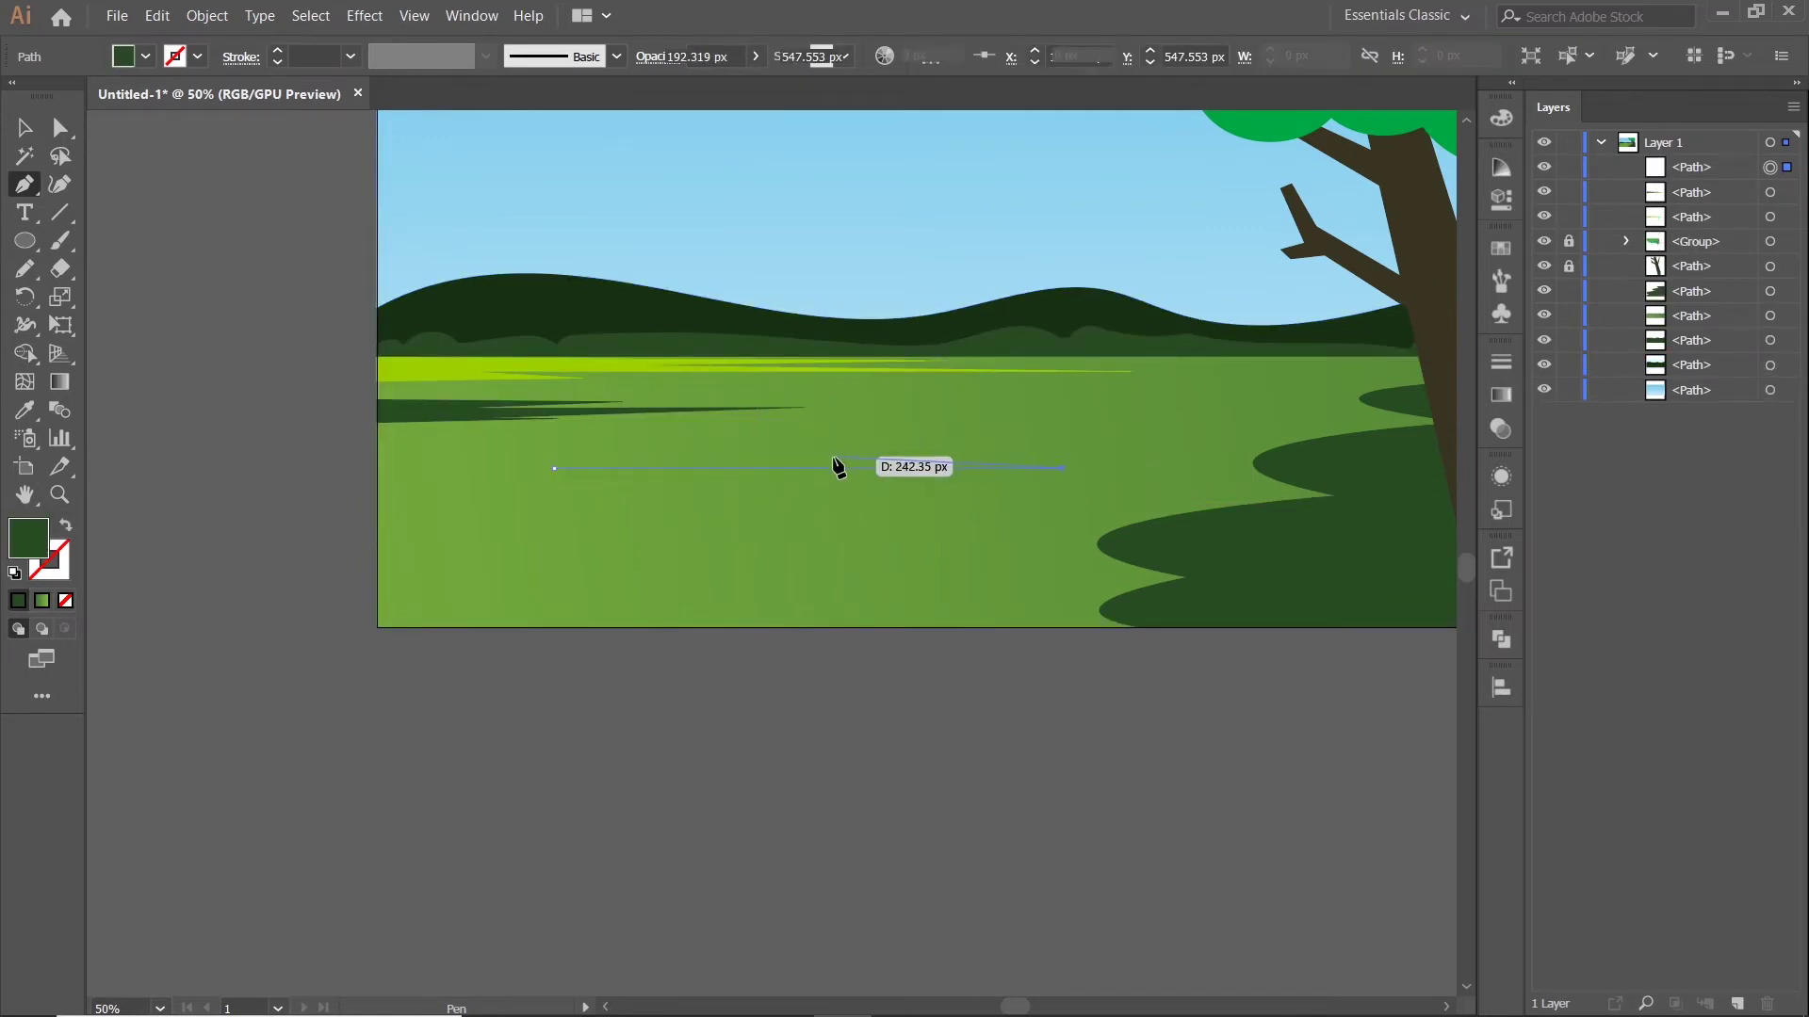
pyautogui.moveTo(816, 462); pyautogui.dragTo(1063, 468)
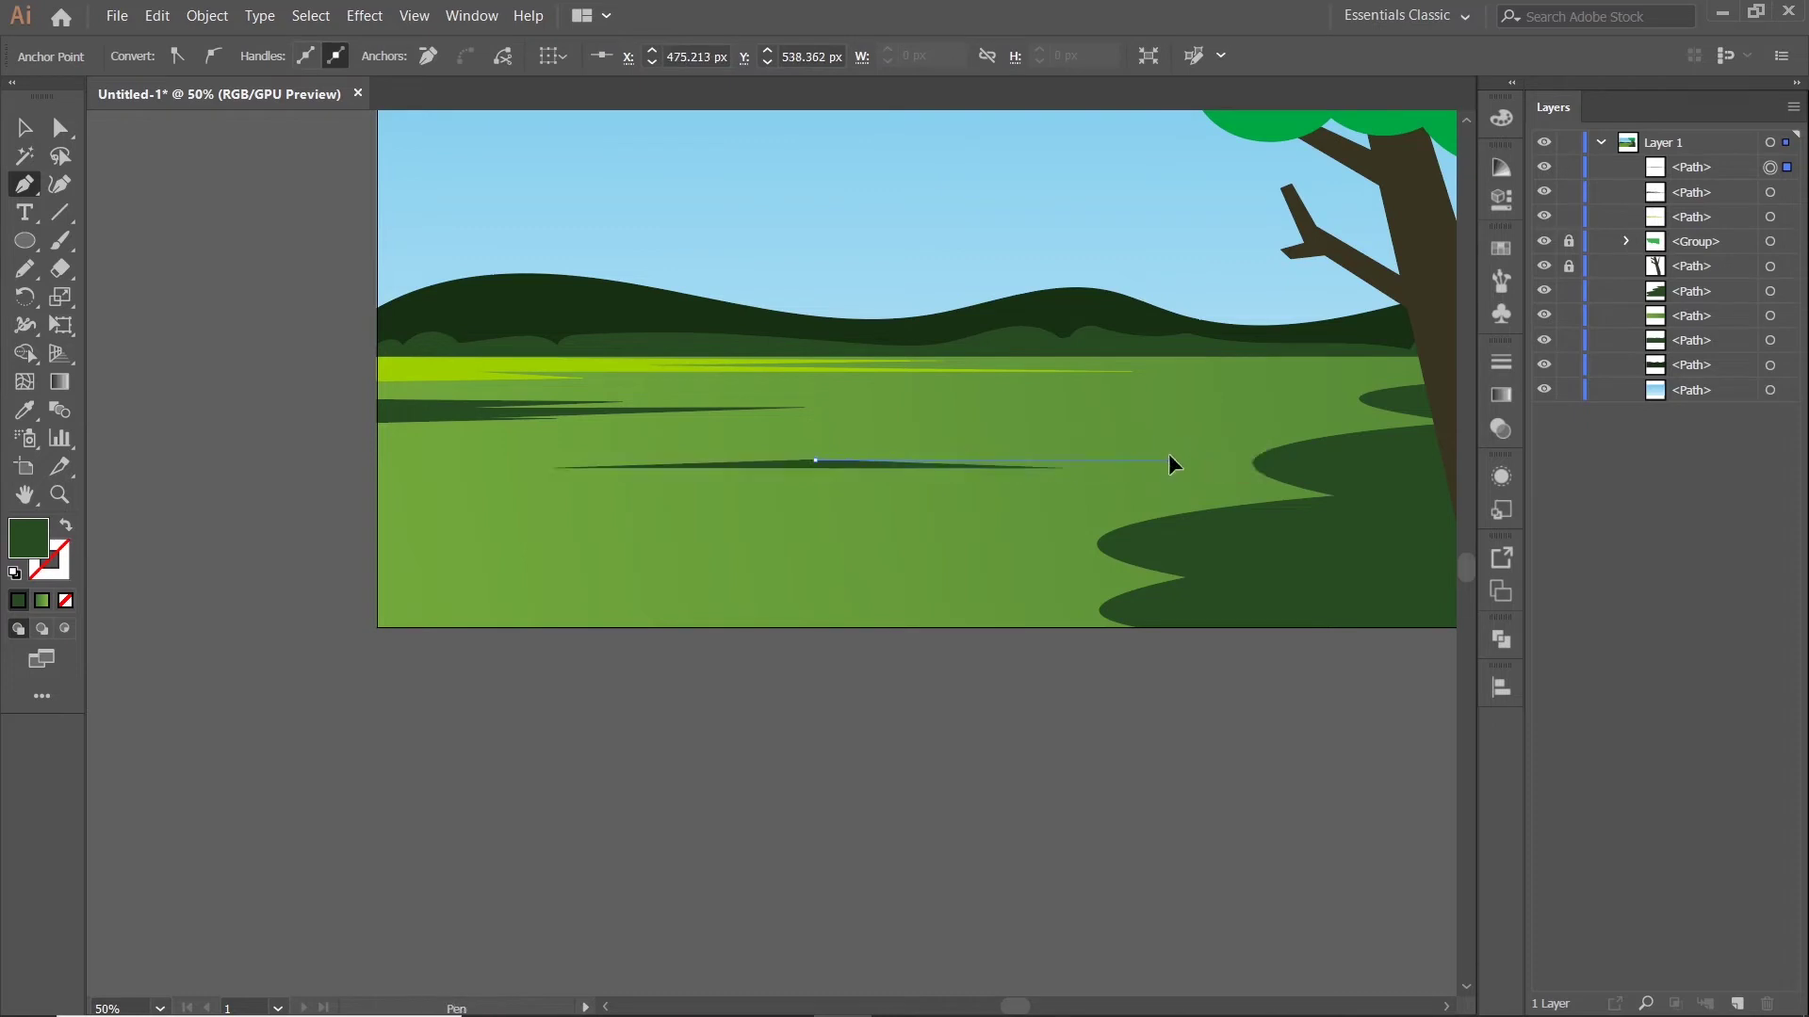
pyautogui.moveTo(1171, 464); pyautogui.dragTo(905, 455)
pyautogui.click(849, 451)
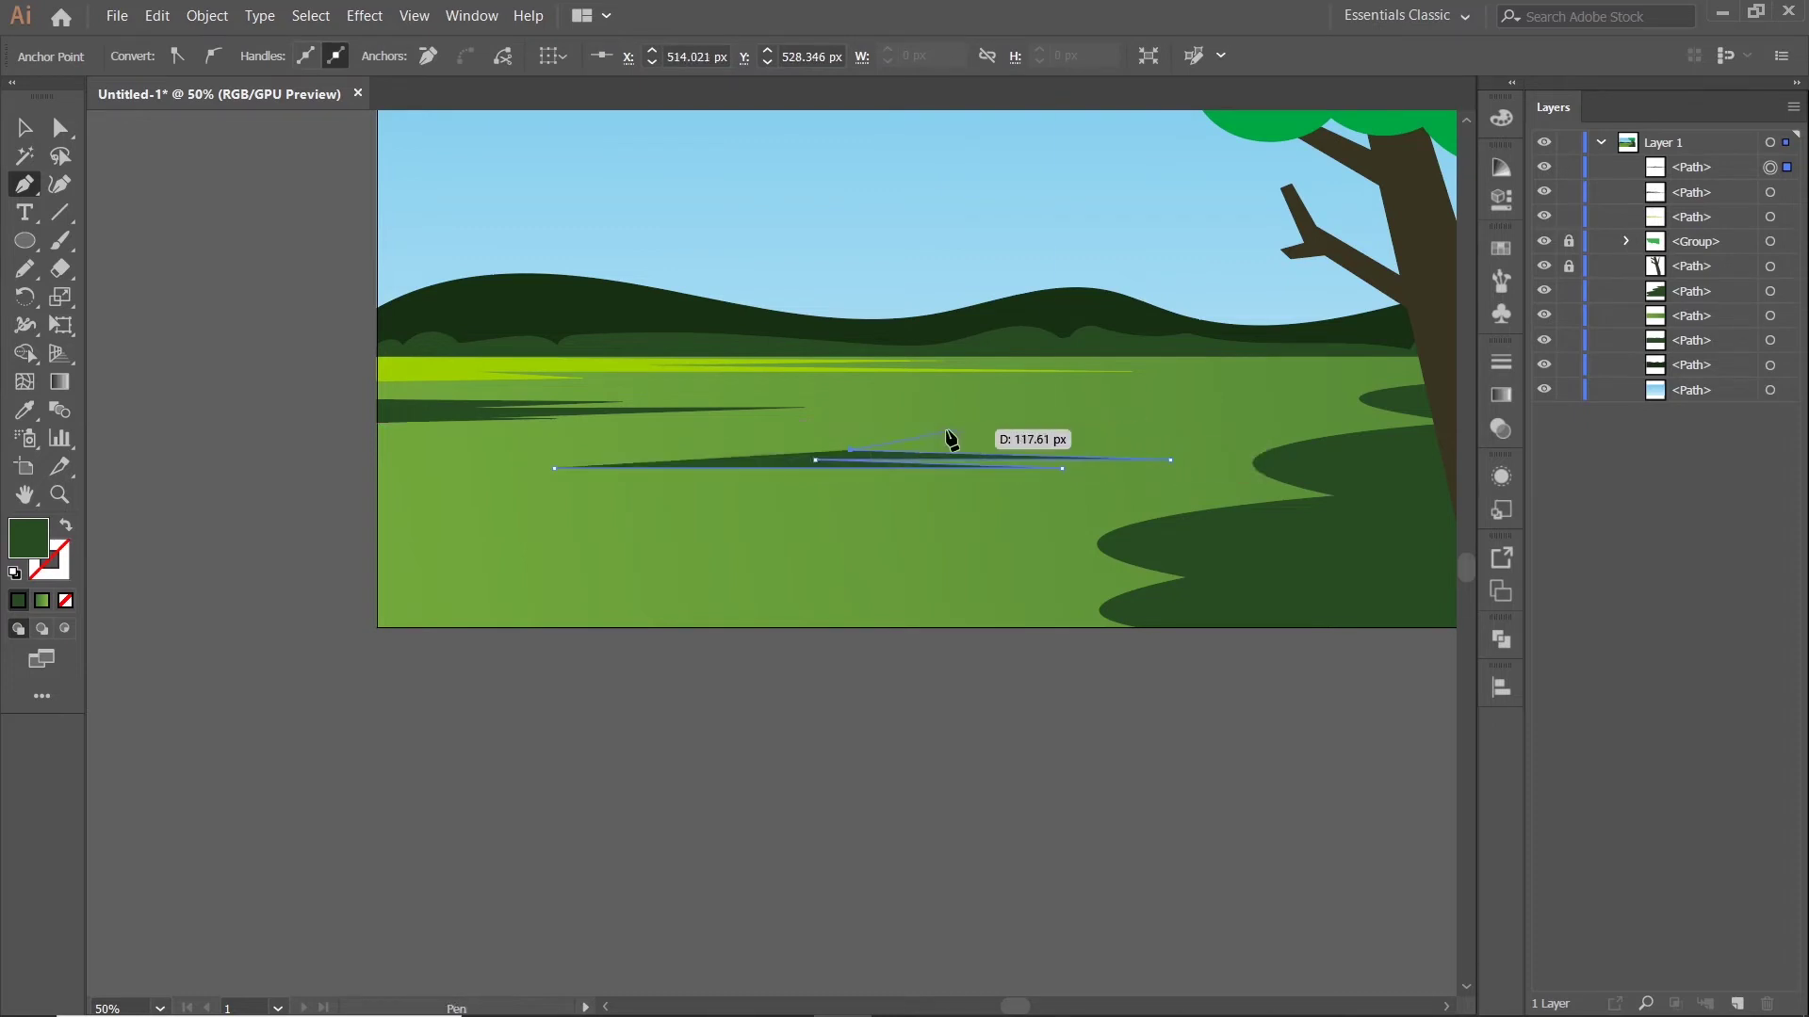
pyautogui.scroll(1, 549, 453)
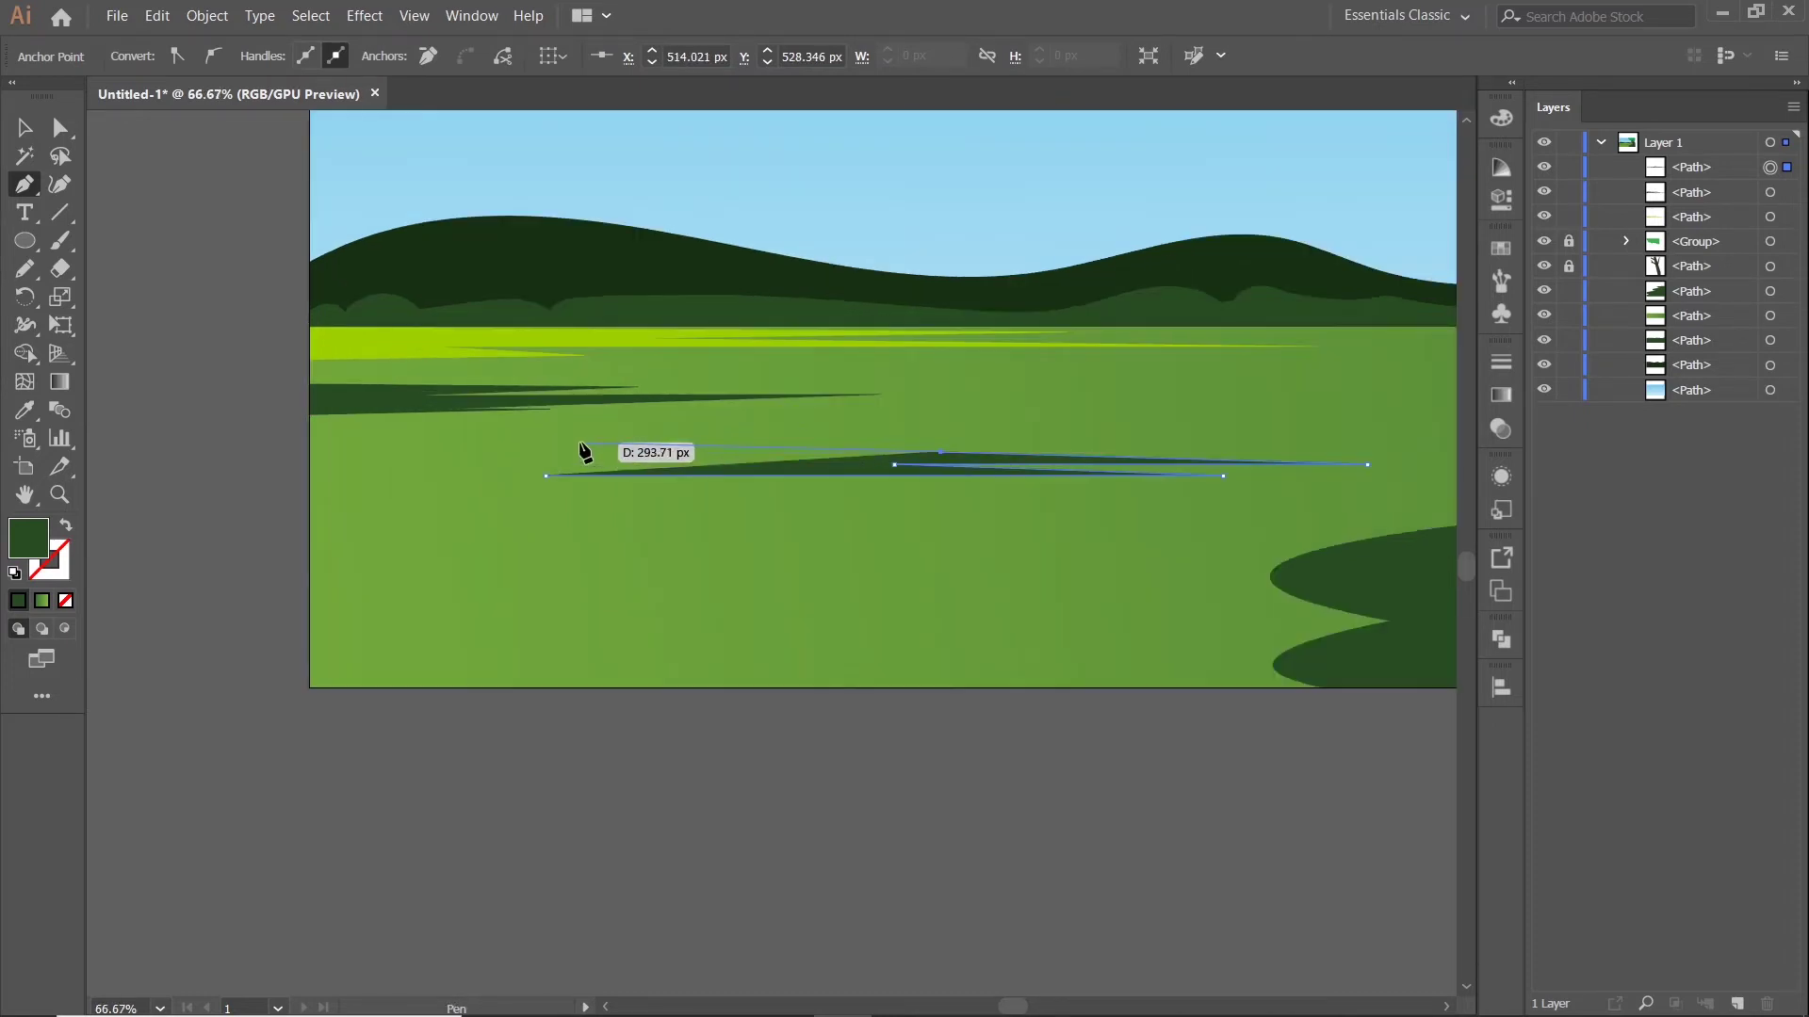
pyautogui.moveTo(569, 453); pyautogui.dragTo(644, 471)
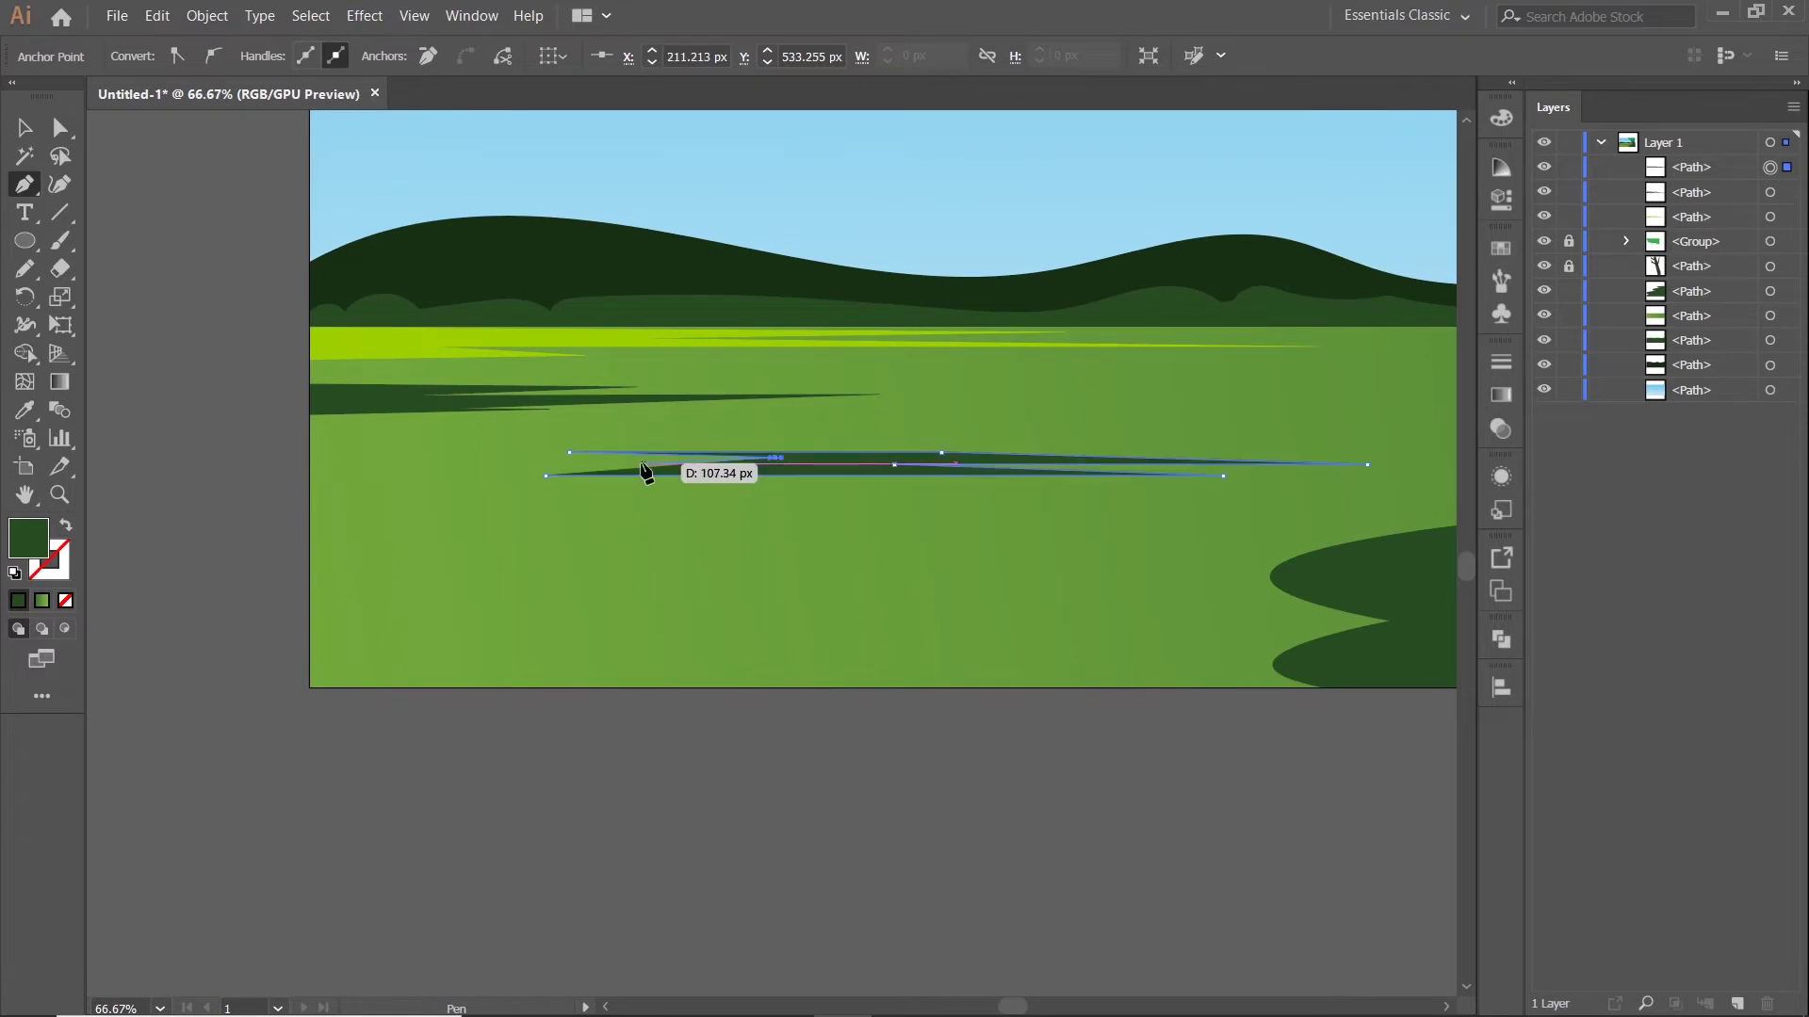
pyautogui.click(628, 461)
pyautogui.click(871, 471)
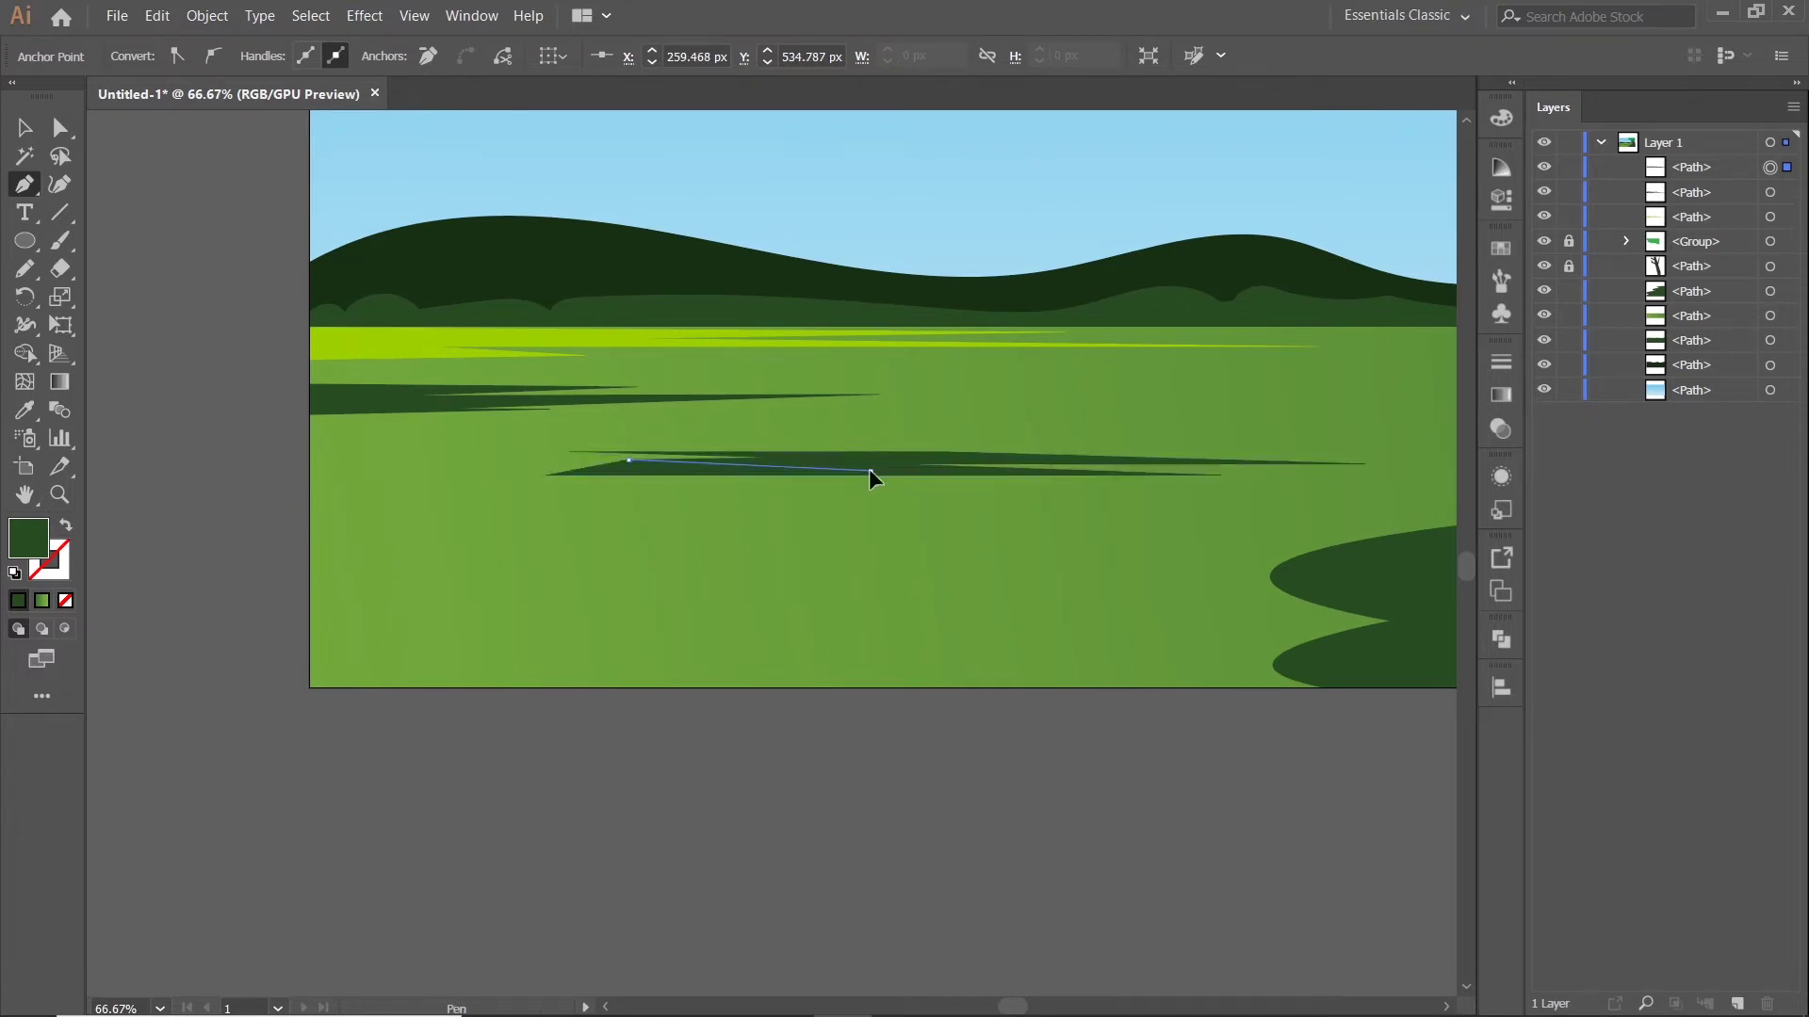
pyautogui.click(545, 475)
pyautogui.click(794, 766)
pyautogui.scroll(-2, 795, 759)
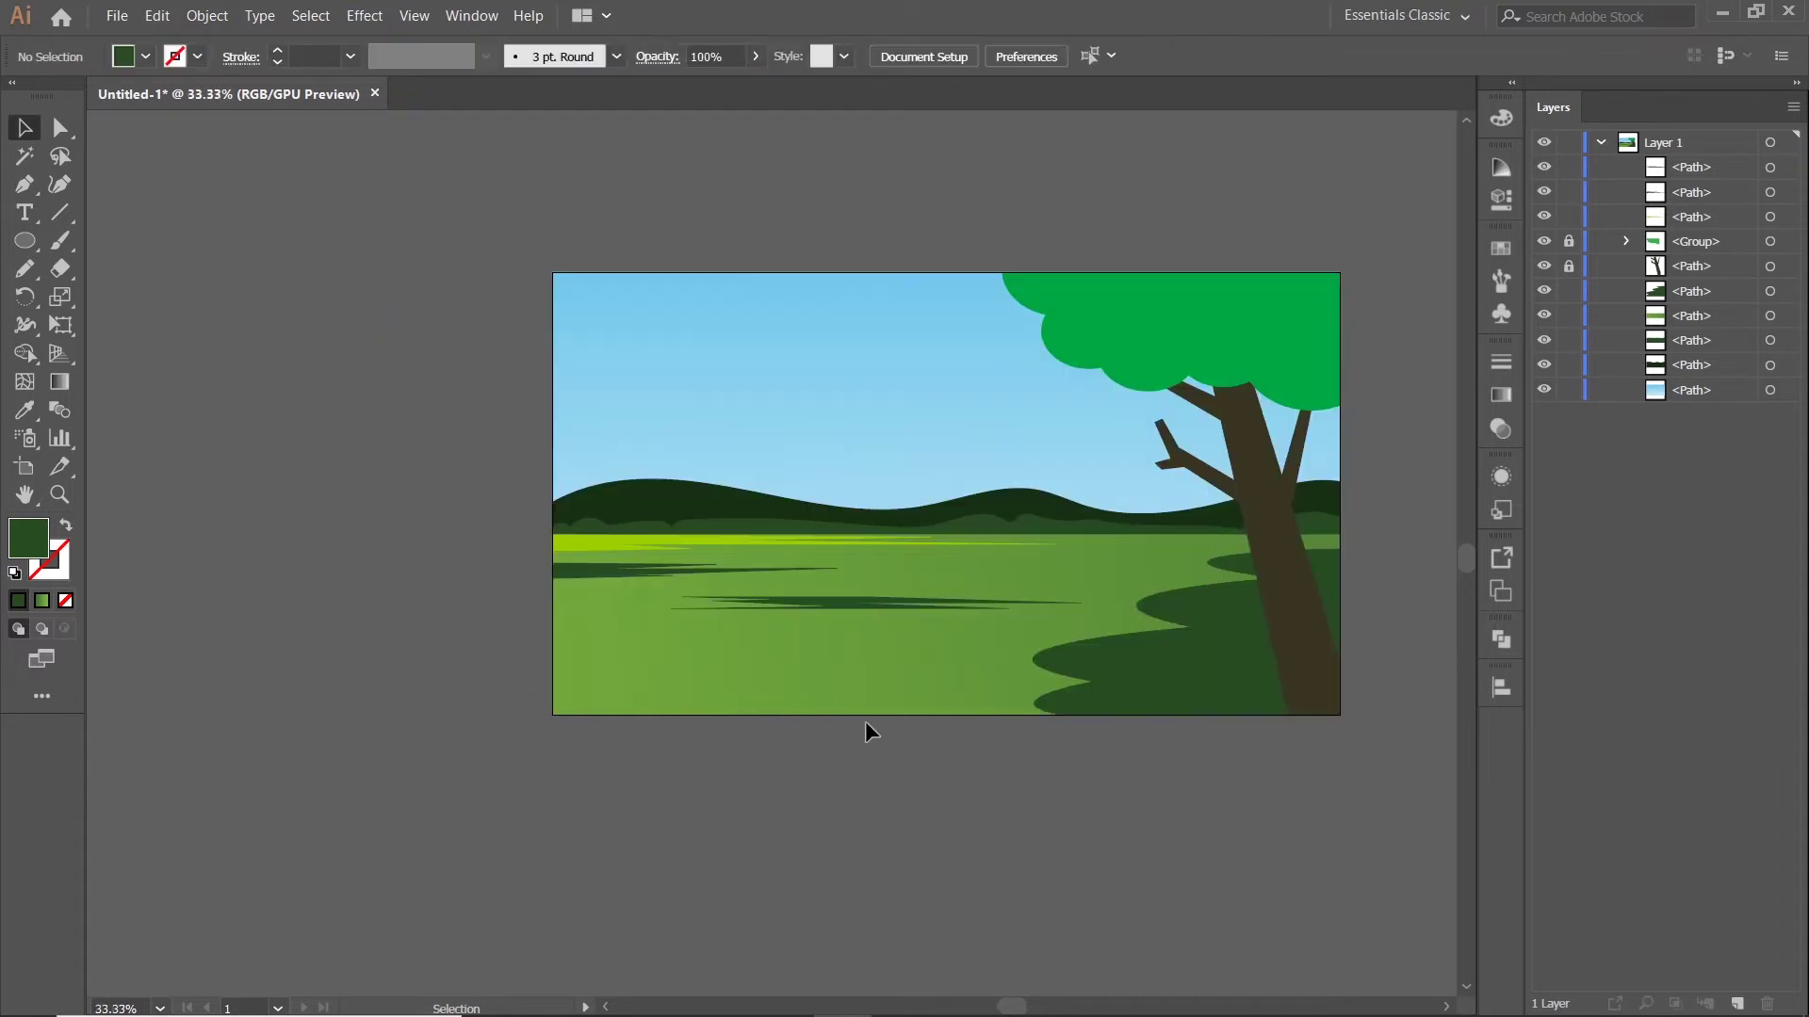
# Rotate the sliver in the middle of the ground very slightly counterclockwise, and deselect it
pyautogui.moveTo(876, 710); pyautogui.dragTo(883, 637)
pyautogui.scroll(2, 1013, 560)
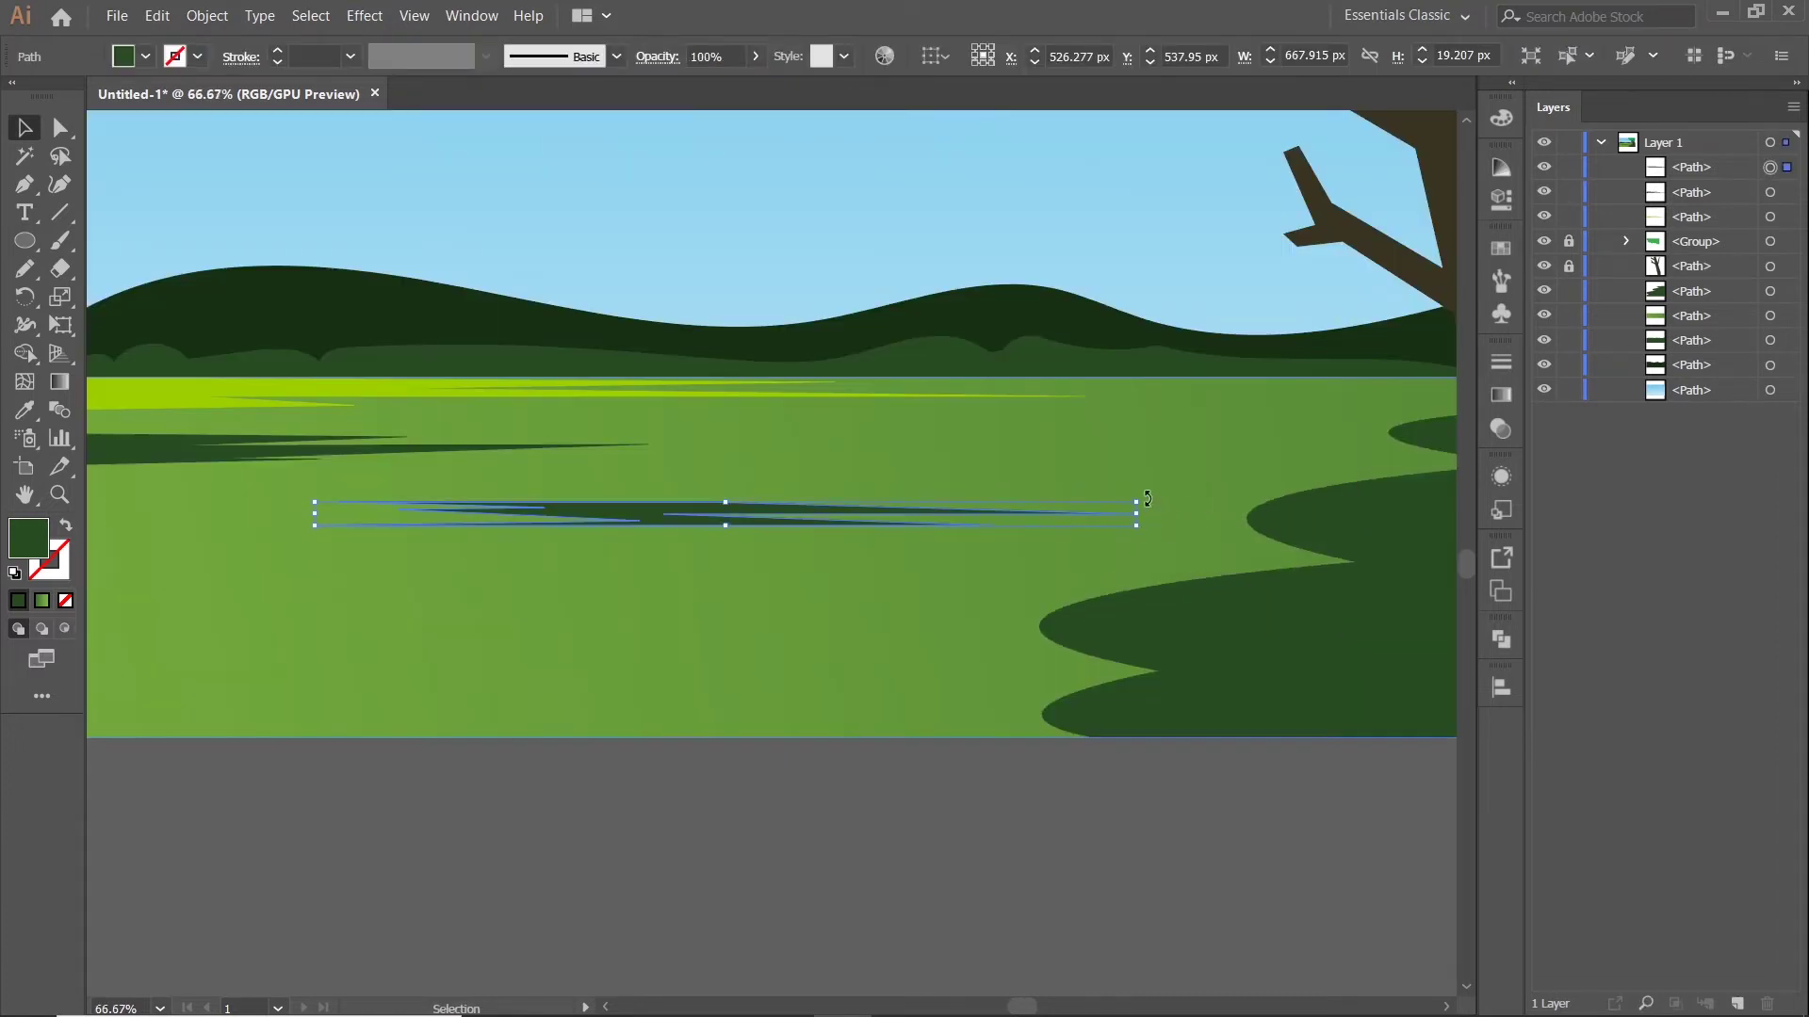
pyautogui.moveTo(1147, 498); pyautogui.dragTo(1149, 495)
pyautogui.scroll(1, 1147, 495)
pyautogui.scroll(-3, 1148, 496)
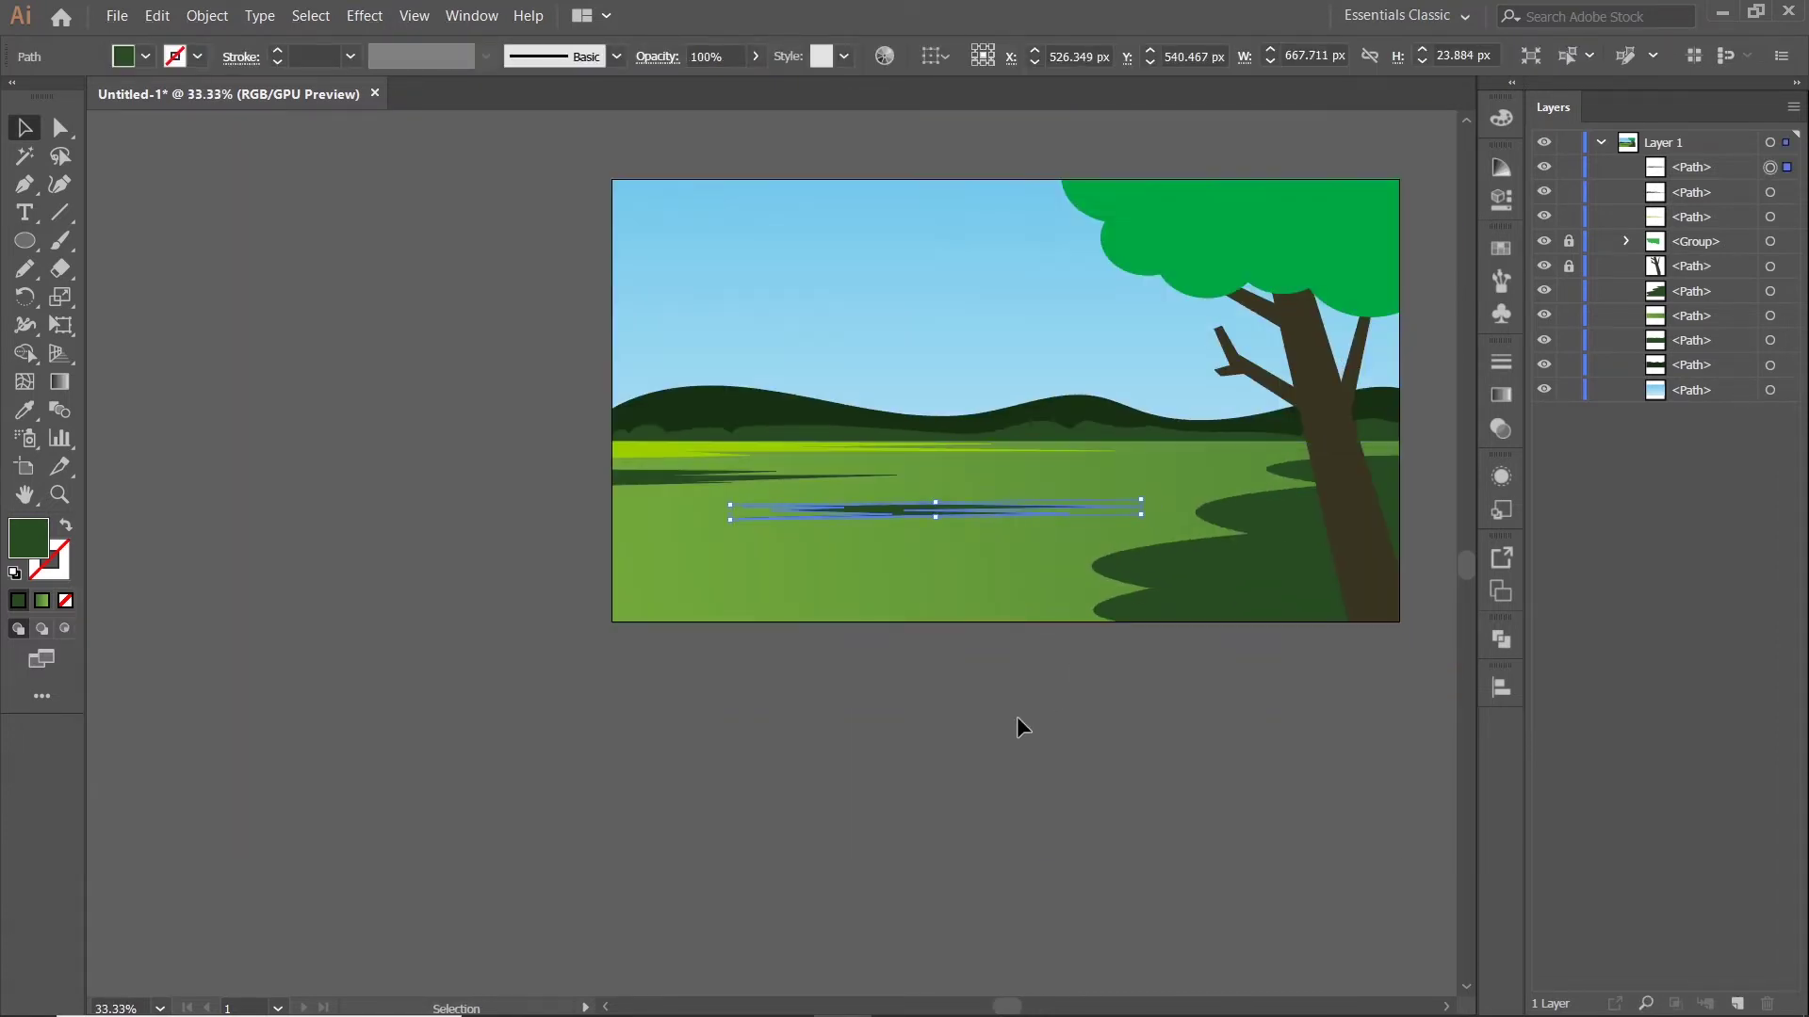
pyautogui.click(1015, 716)
pyautogui.moveTo(1007, 713); pyautogui.dragTo(954, 713)
# Draw a small closed dark green streak with jagged, pointed ends on the far ground left of the tree shadow with the Pen tool, and deselect it
pyautogui.click(25, 185)
pyautogui.scroll(4, 1175, 489)
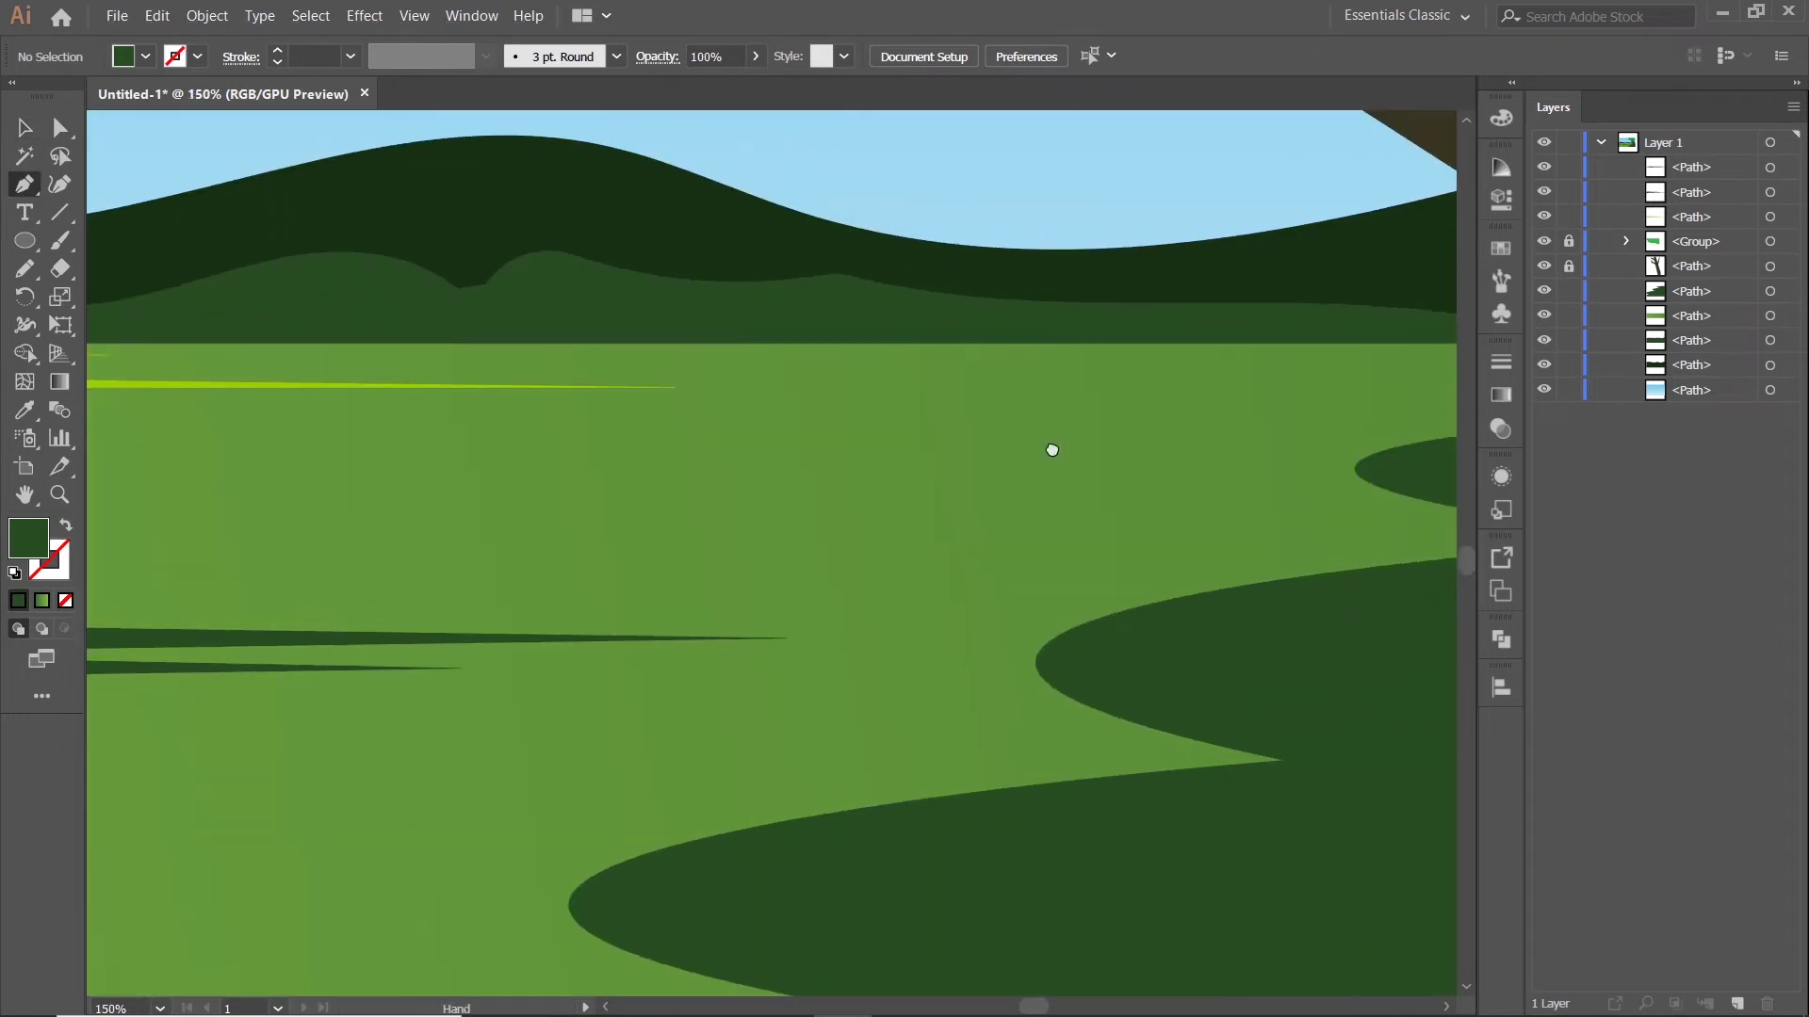
pyautogui.click(782, 397)
pyautogui.moveTo(1229, 402); pyautogui.dragTo(961, 424)
pyautogui.scroll(2, 959, 417)
pyautogui.click(914, 409)
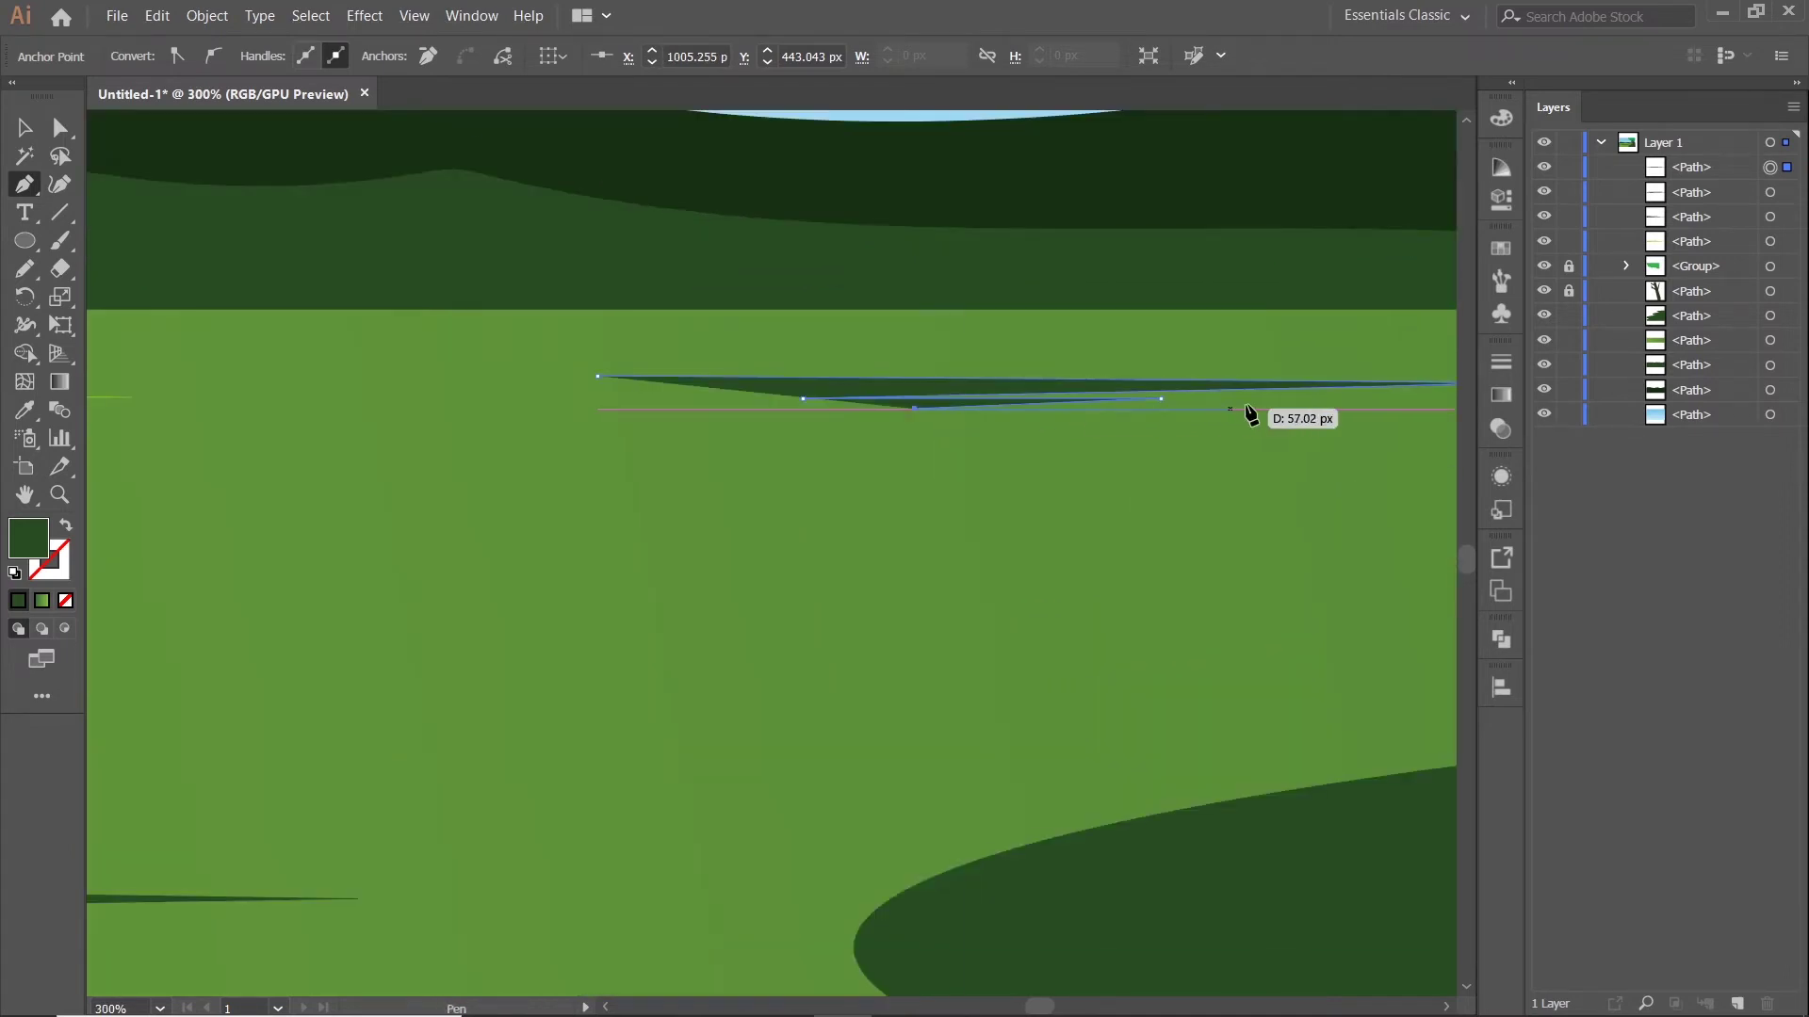
pyautogui.click(1301, 416)
pyautogui.click(325, 423)
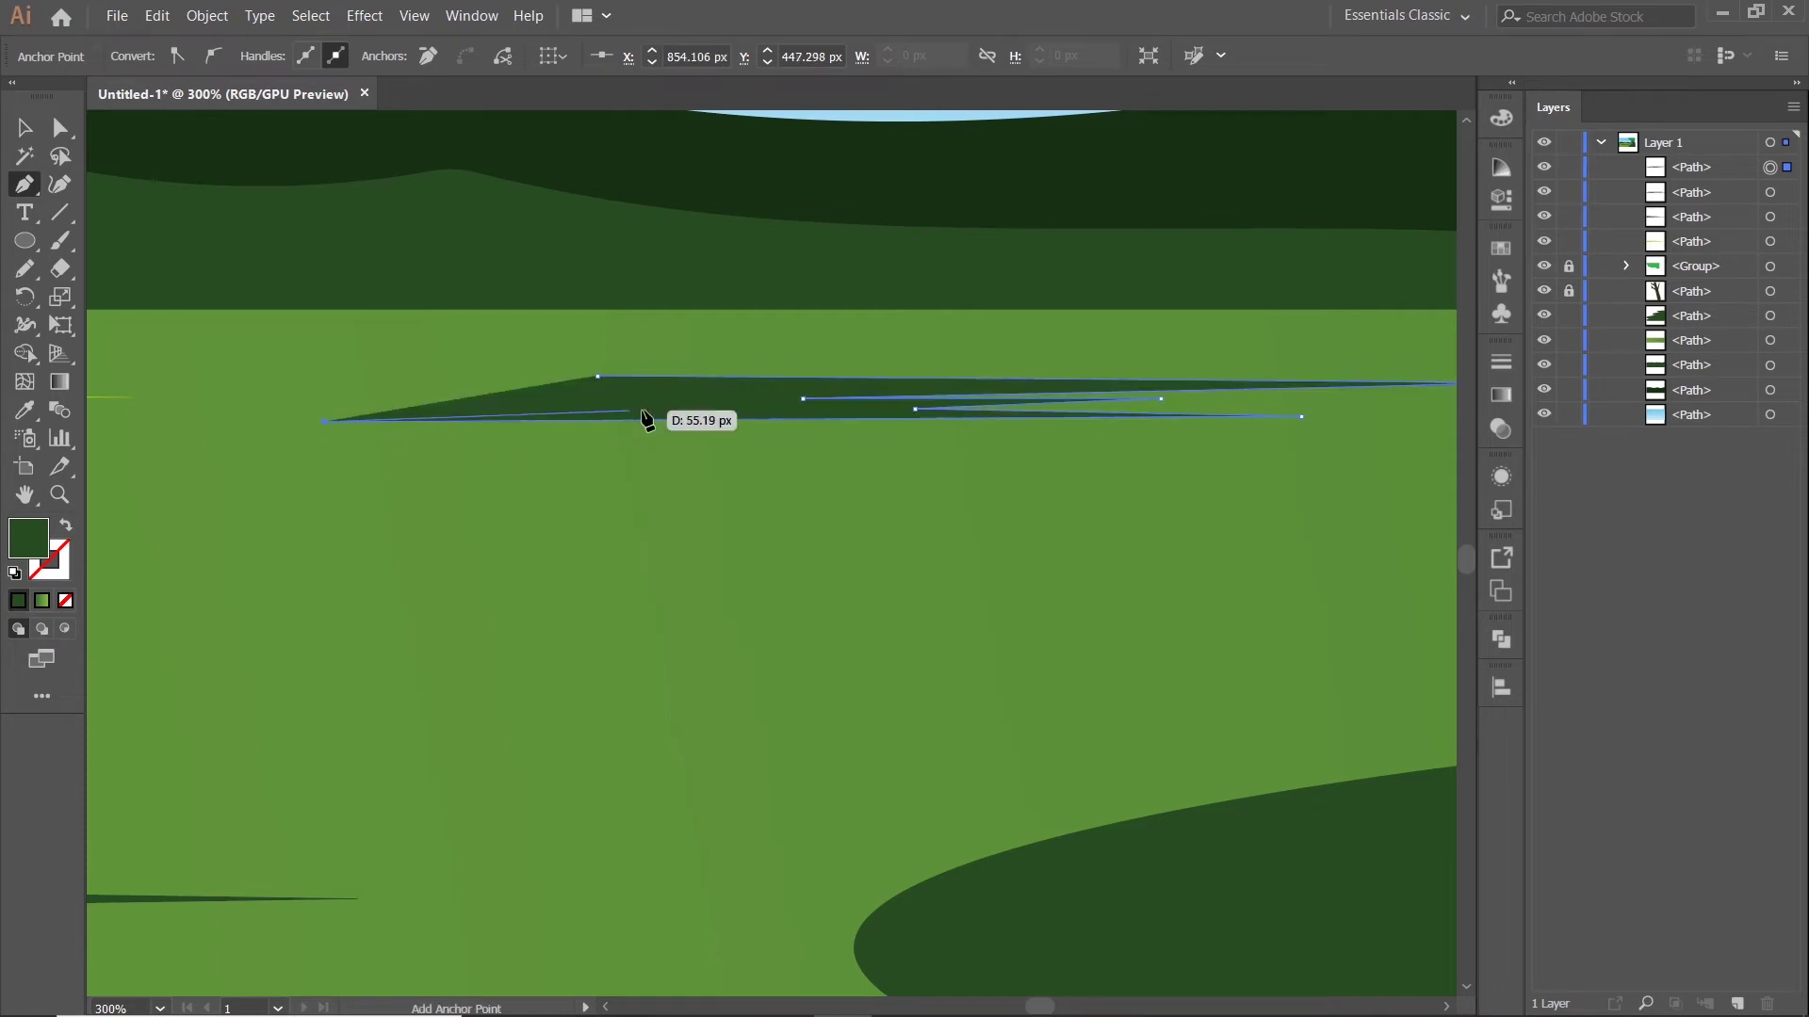
pyautogui.click(739, 411)
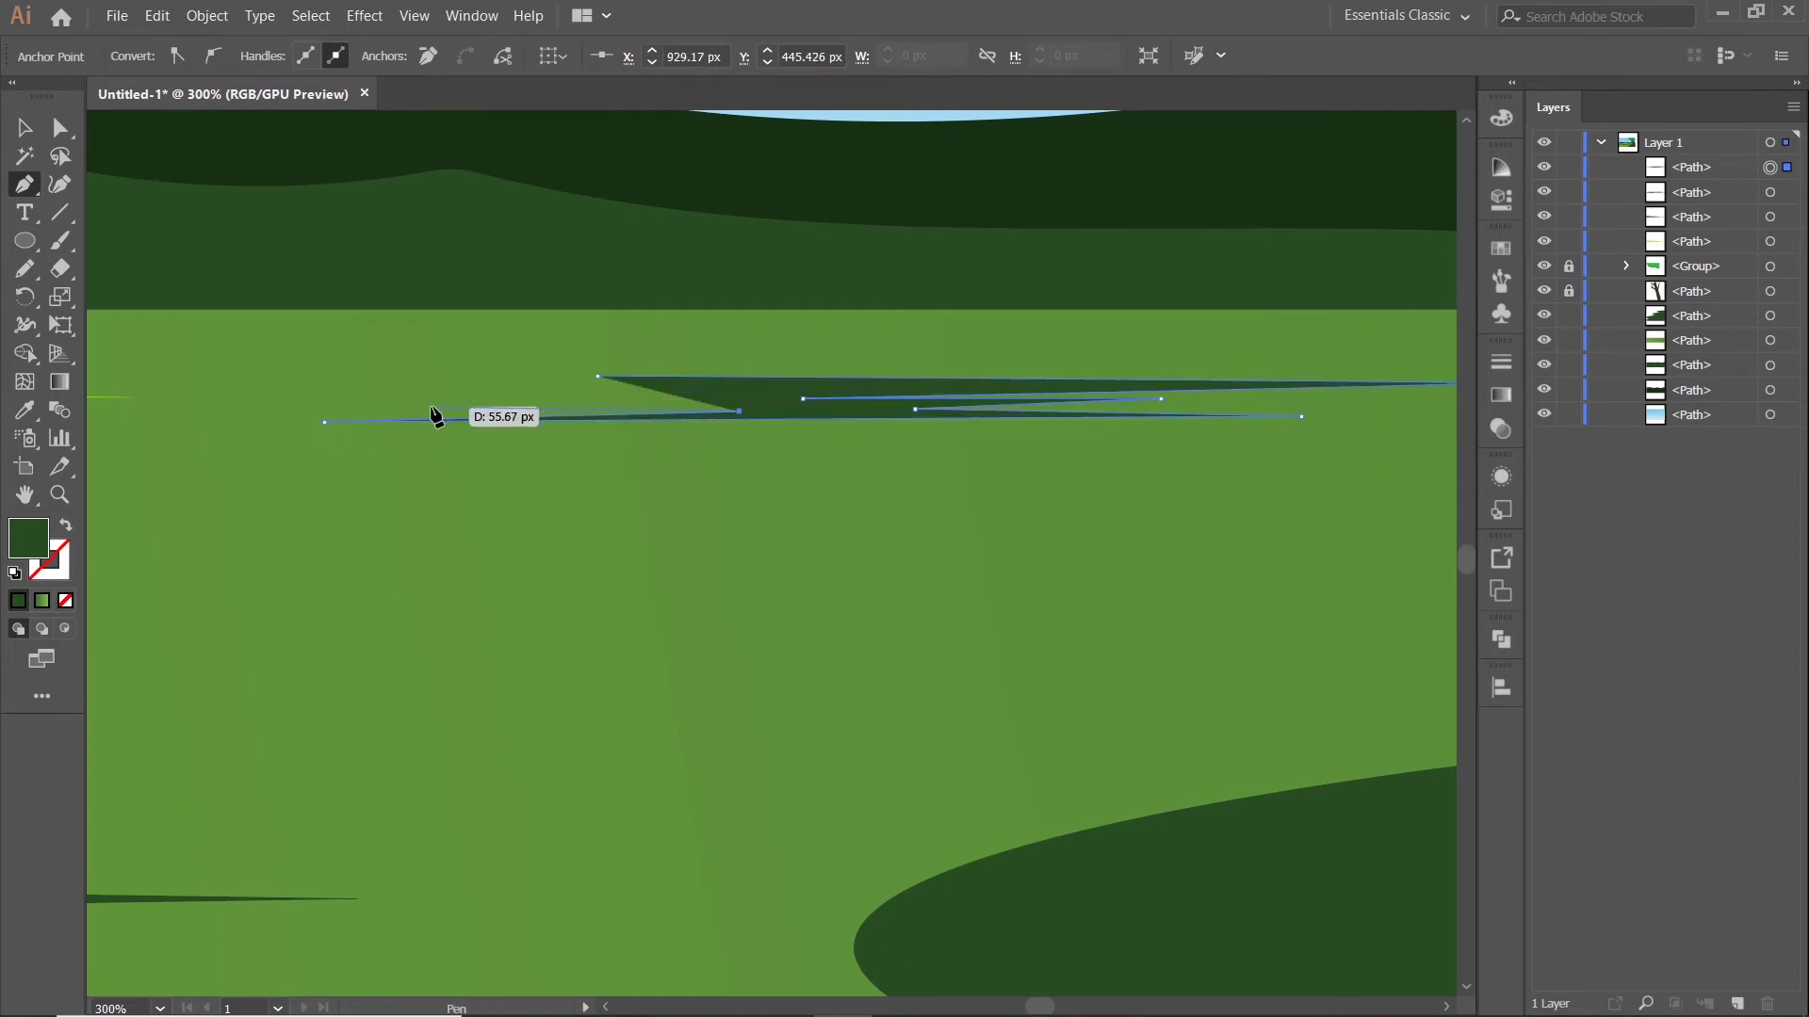
pyautogui.click(432, 410)
pyautogui.click(754, 399)
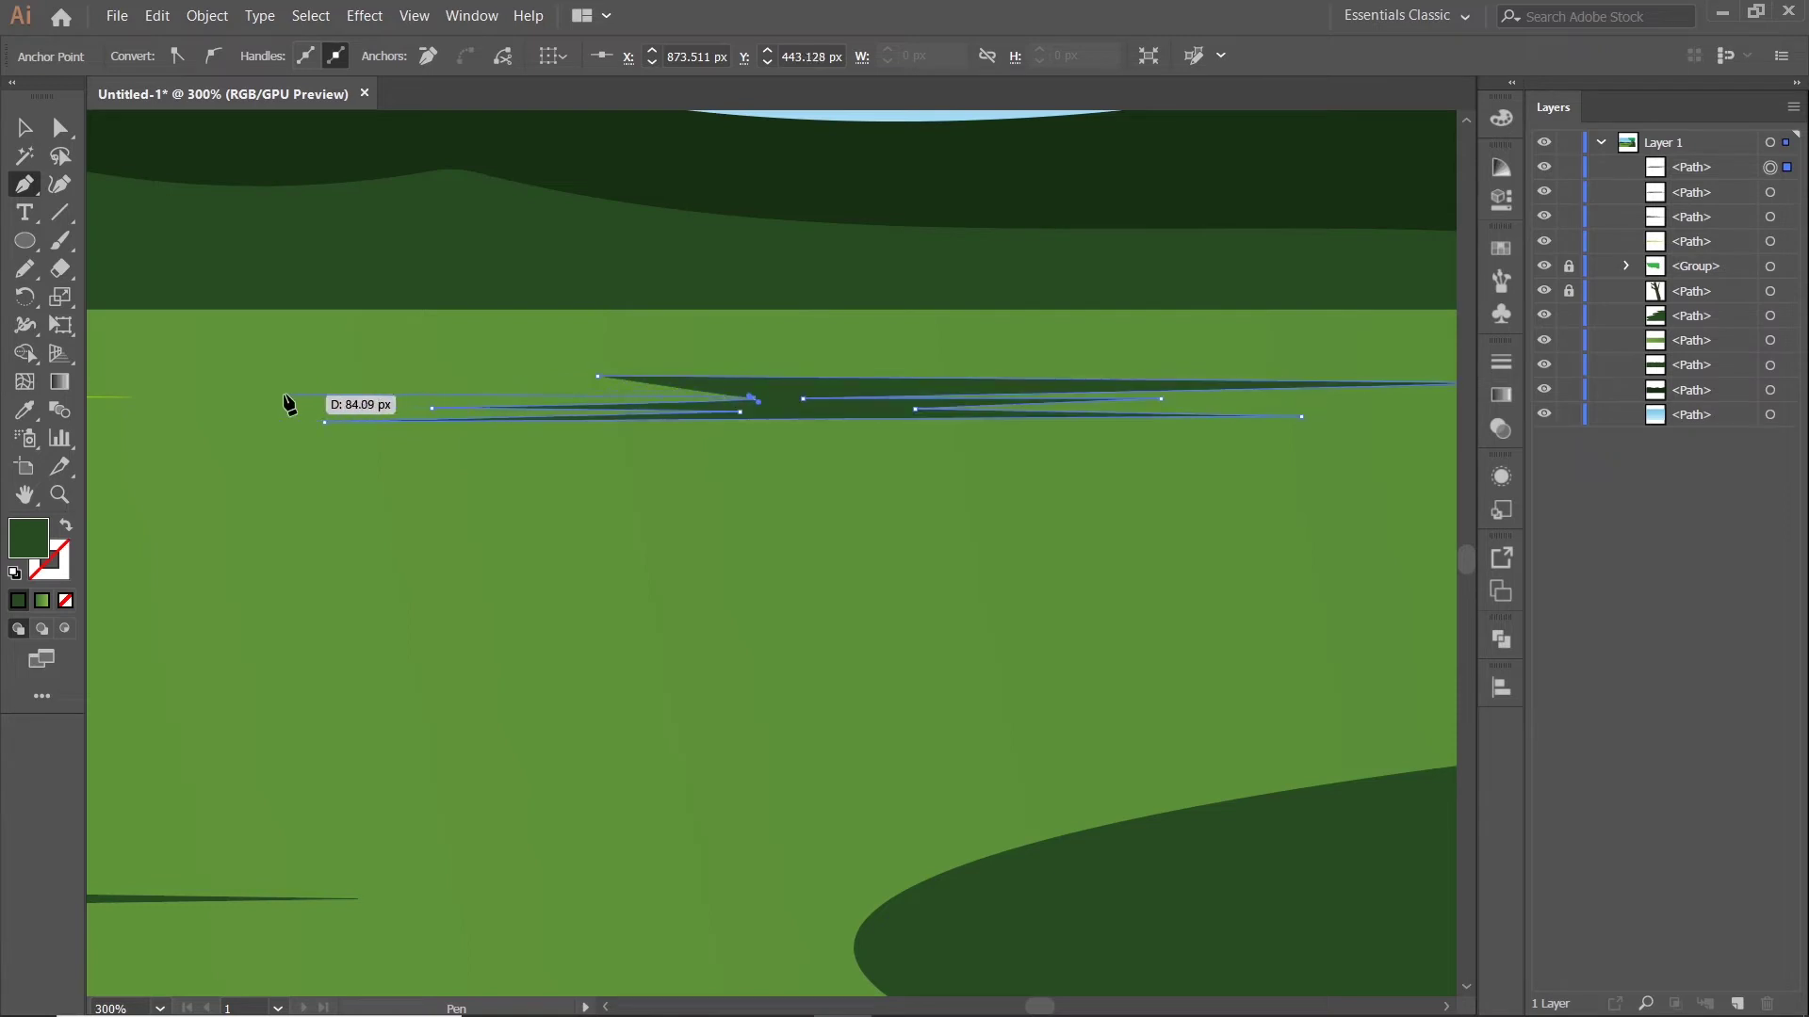
pyautogui.click(243, 392)
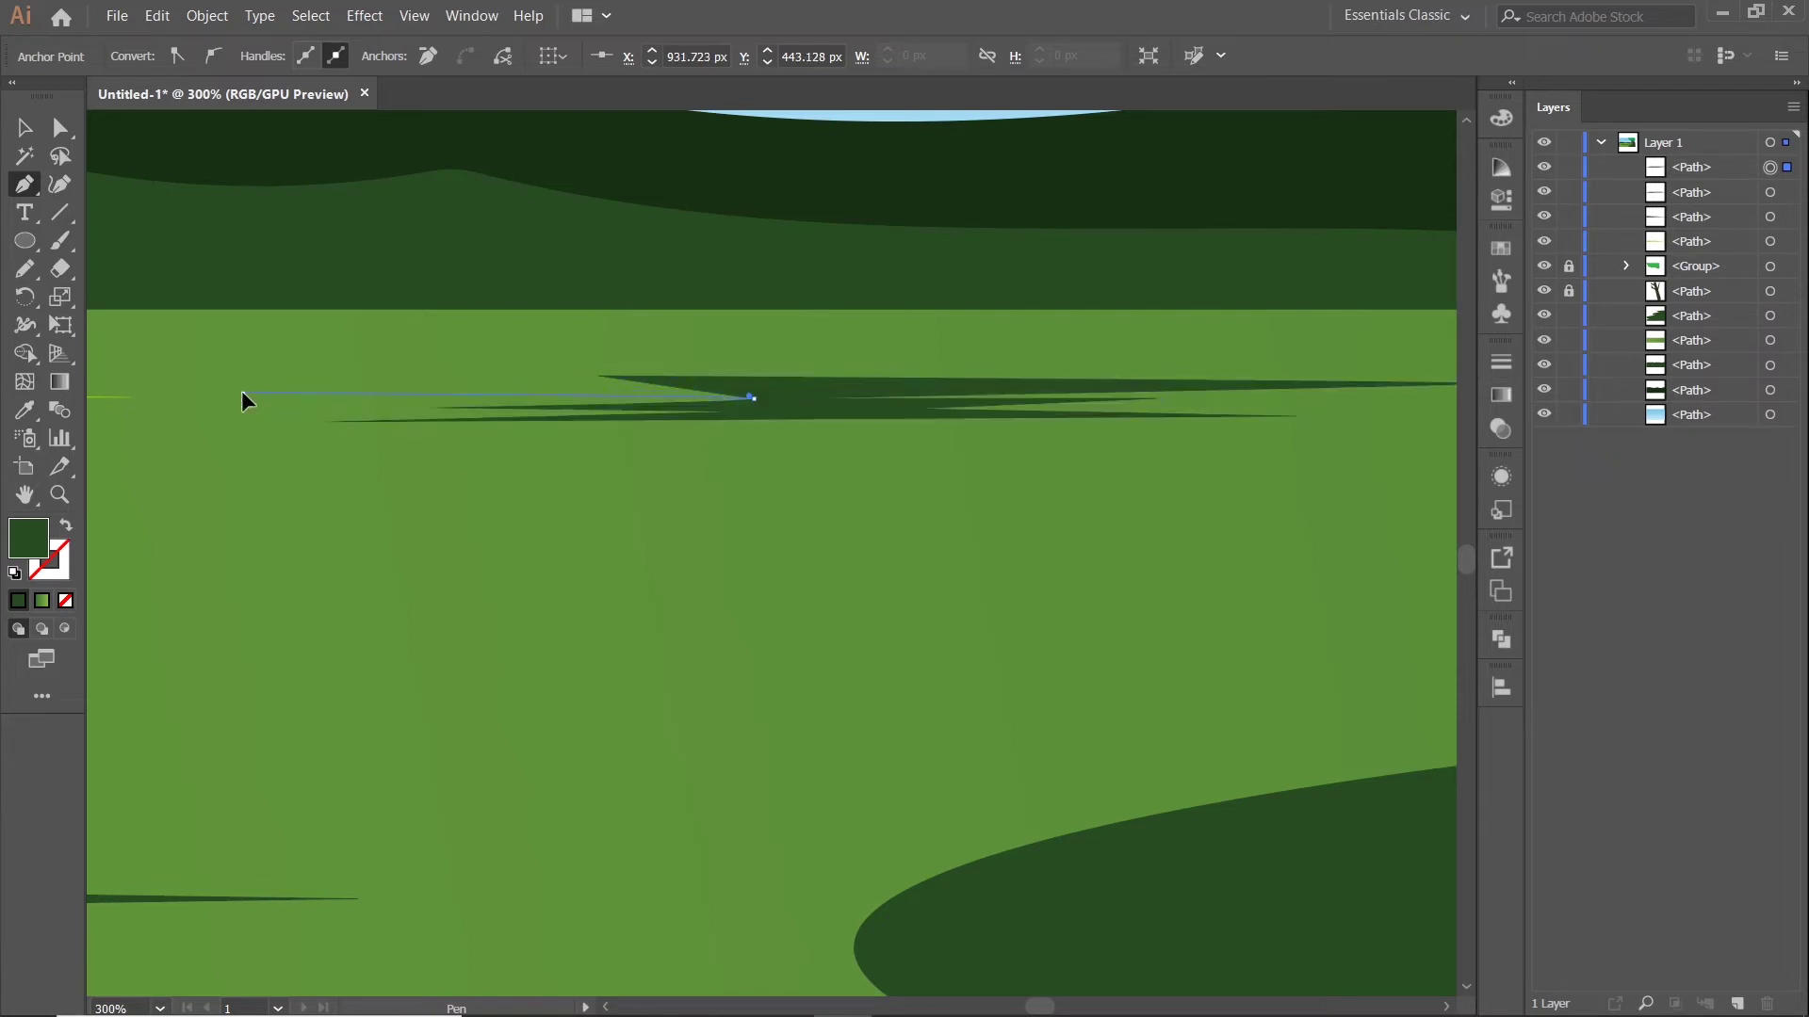
pyautogui.click(638, 383)
pyautogui.click(598, 376)
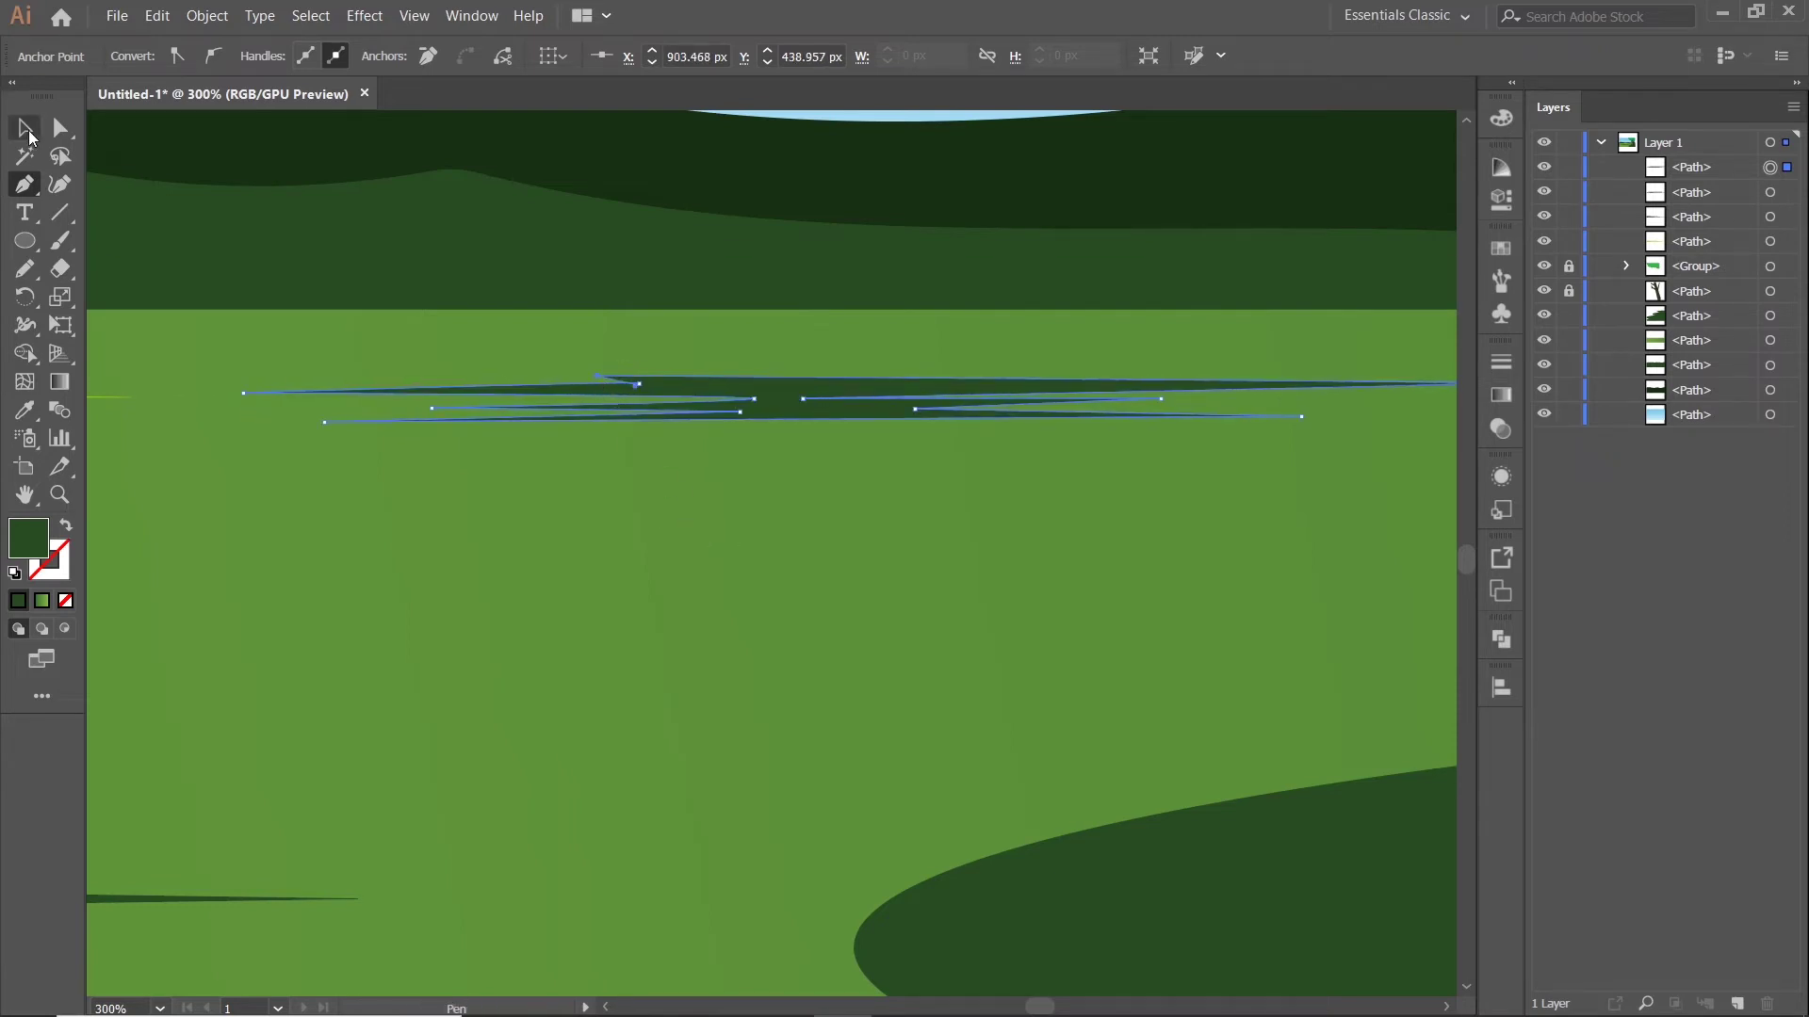
pyautogui.click(28, 138)
pyautogui.click(731, 612)
pyautogui.scroll(-5, 735, 613)
pyautogui.moveTo(750, 642); pyautogui.dragTo(964, 540)
pyautogui.click(1296, 539)
pyautogui.scroll(-2, 1296, 539)
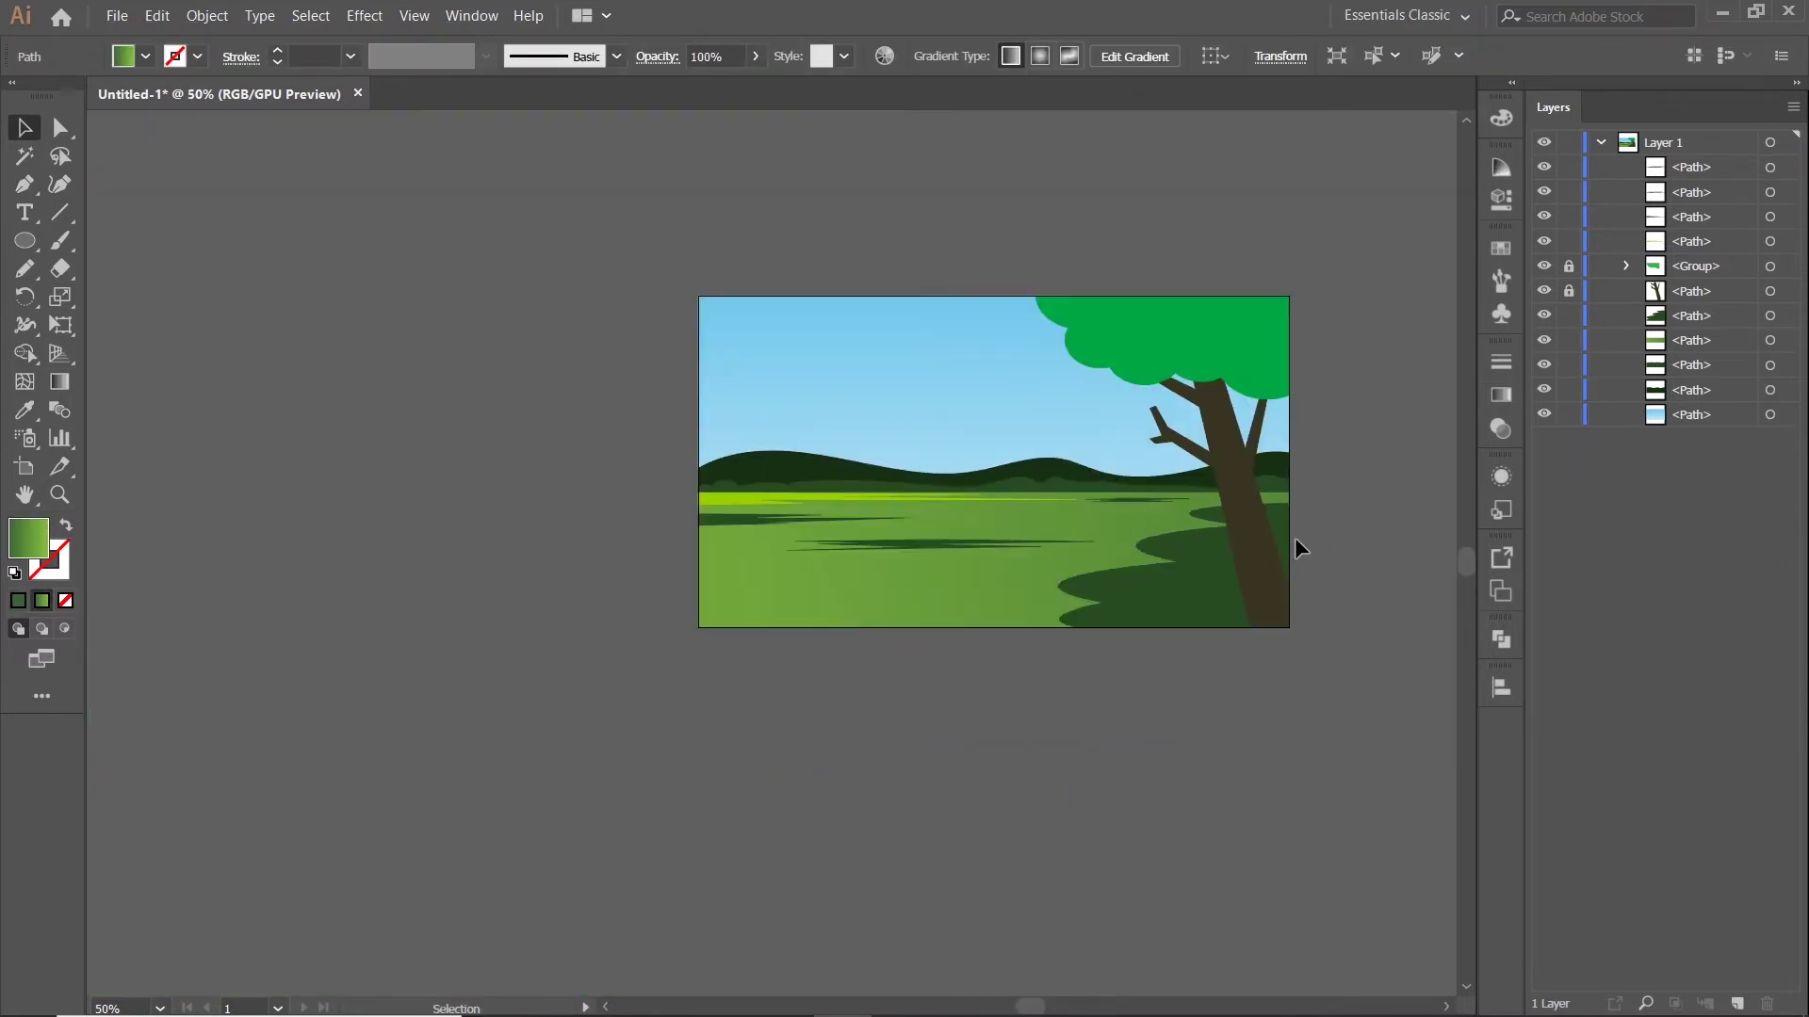
pyautogui.moveTo(1341, 521); pyautogui.dragTo(1323, 496)
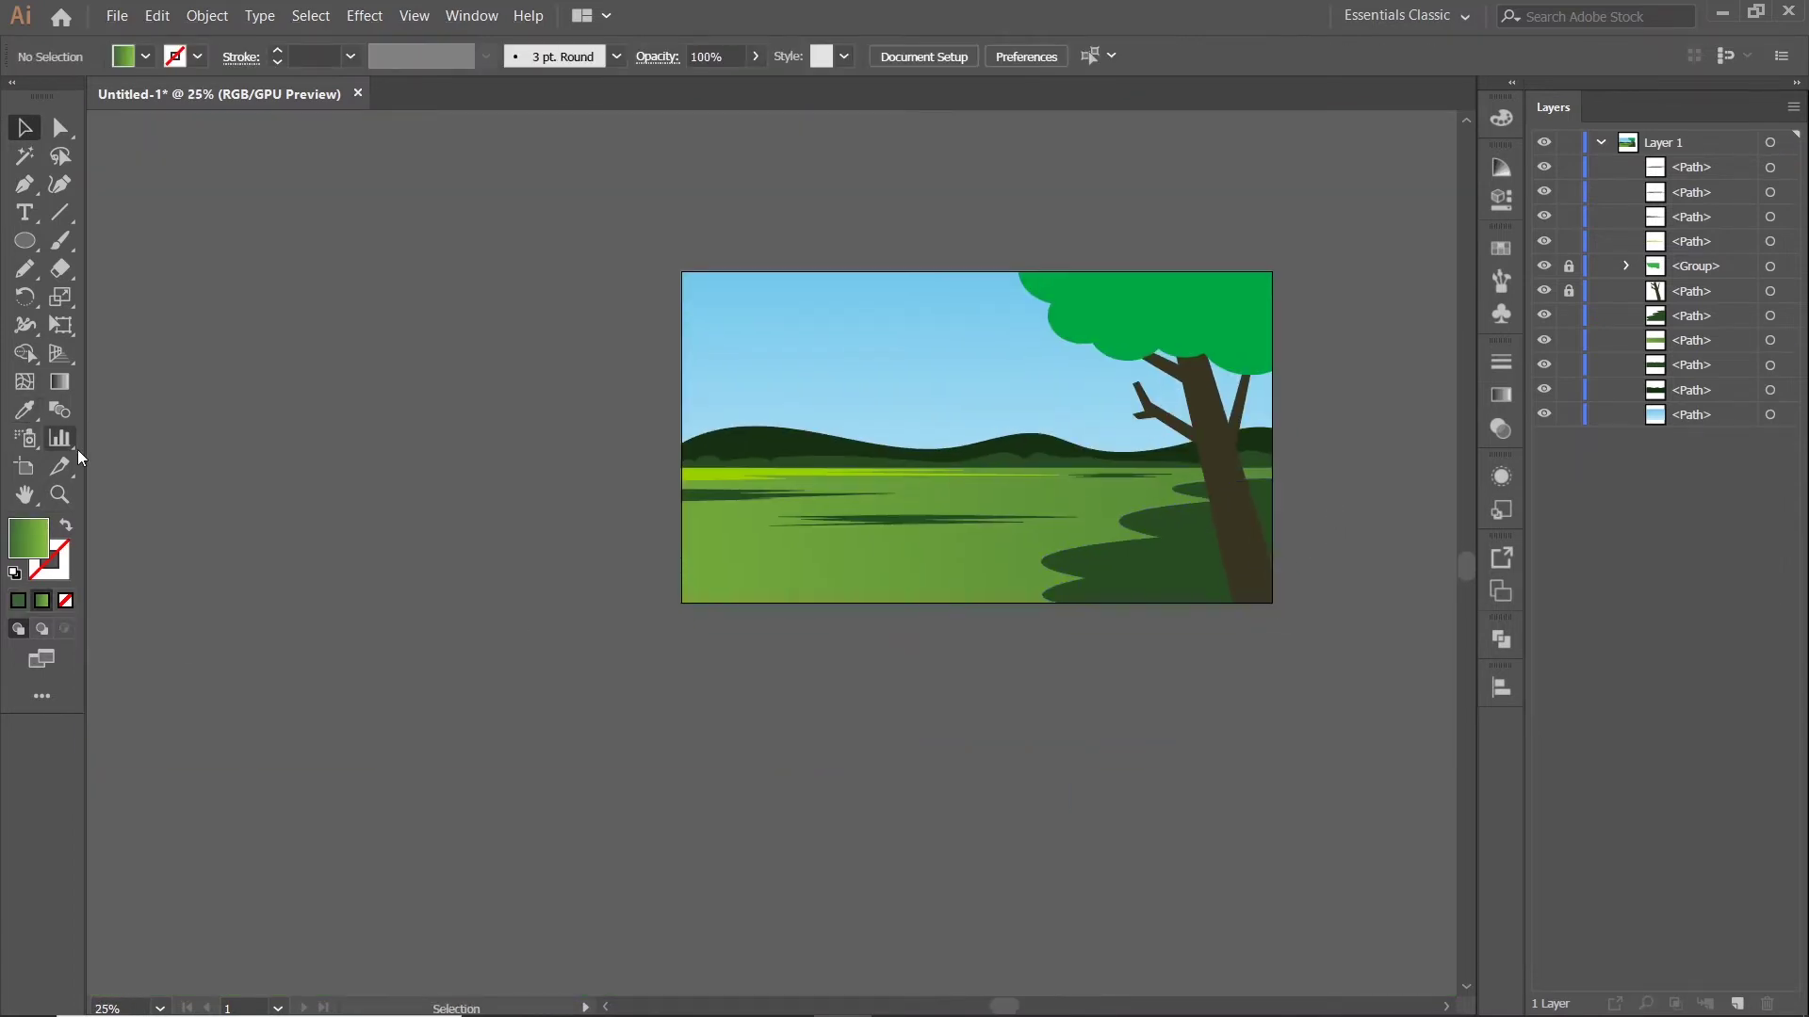
# Draw a closed shape with jagged left-pointing tips along the ground's bottom edge with the Pen tool, overlapping the tree shadow and extending below the artboard
pyautogui.click(25, 185)
pyautogui.scroll(1, 1066, 597)
pyautogui.click(1087, 583)
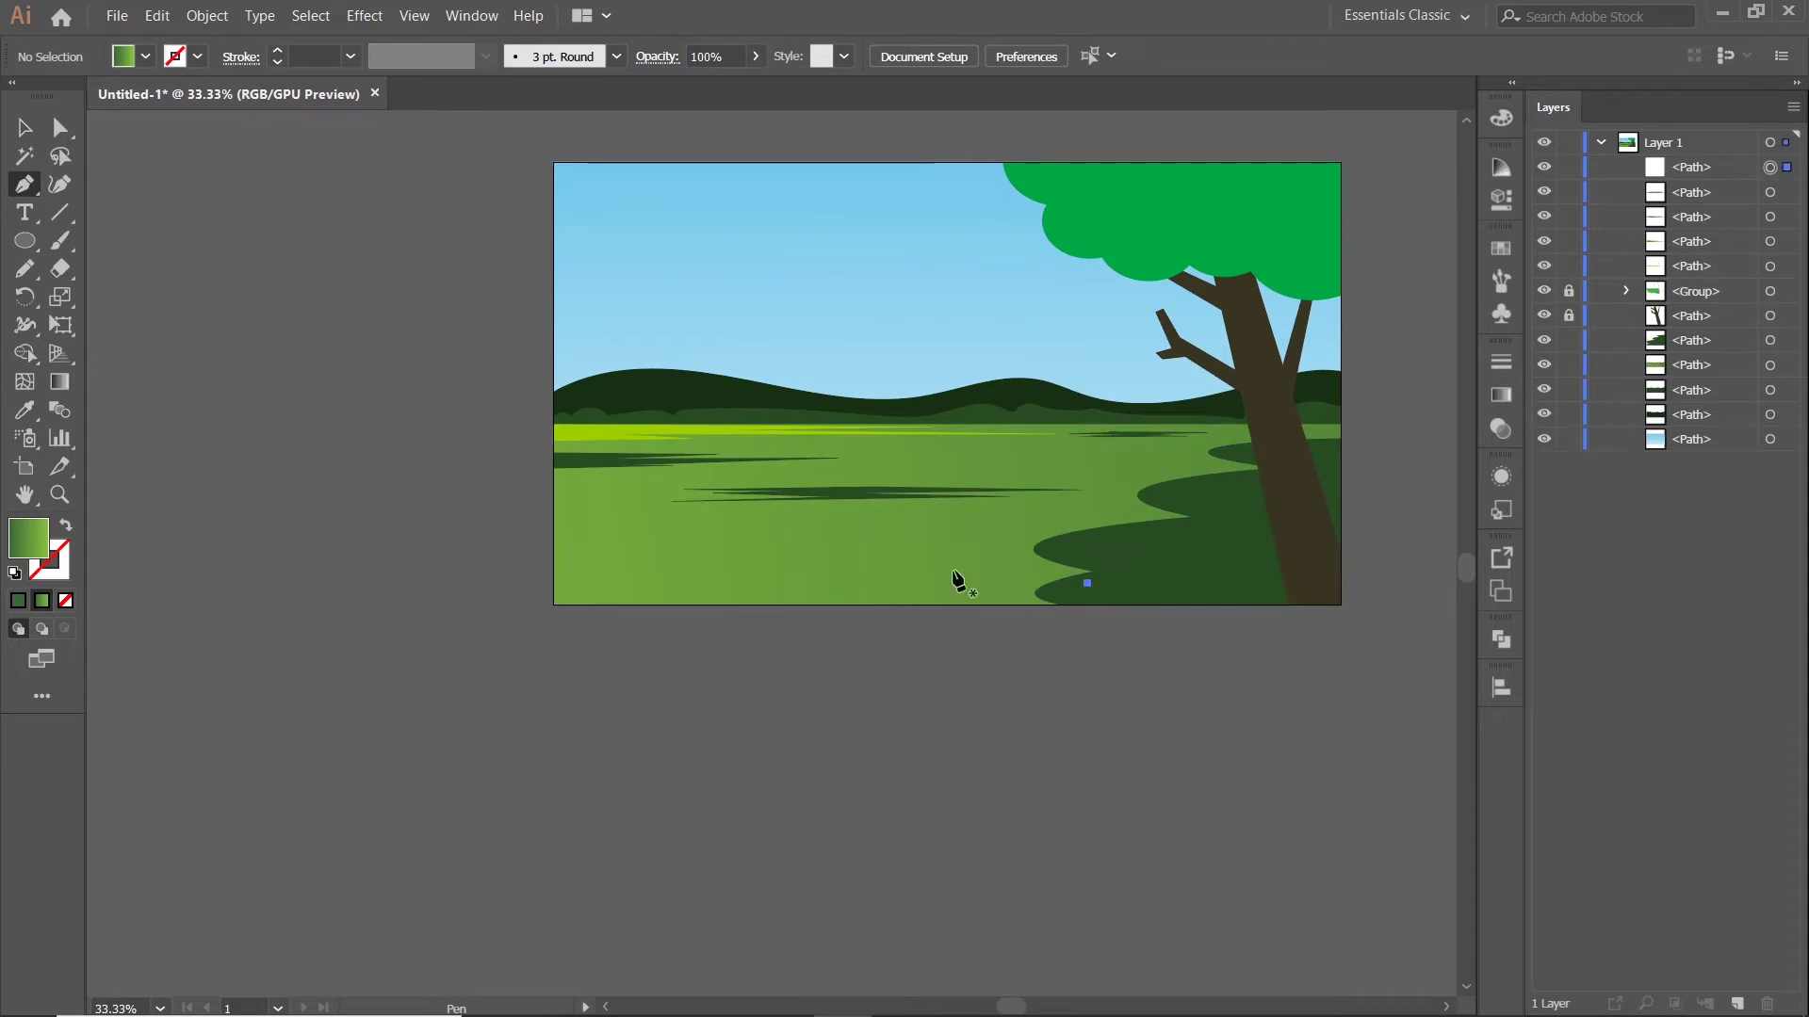
pyautogui.scroll(1, 725, 591)
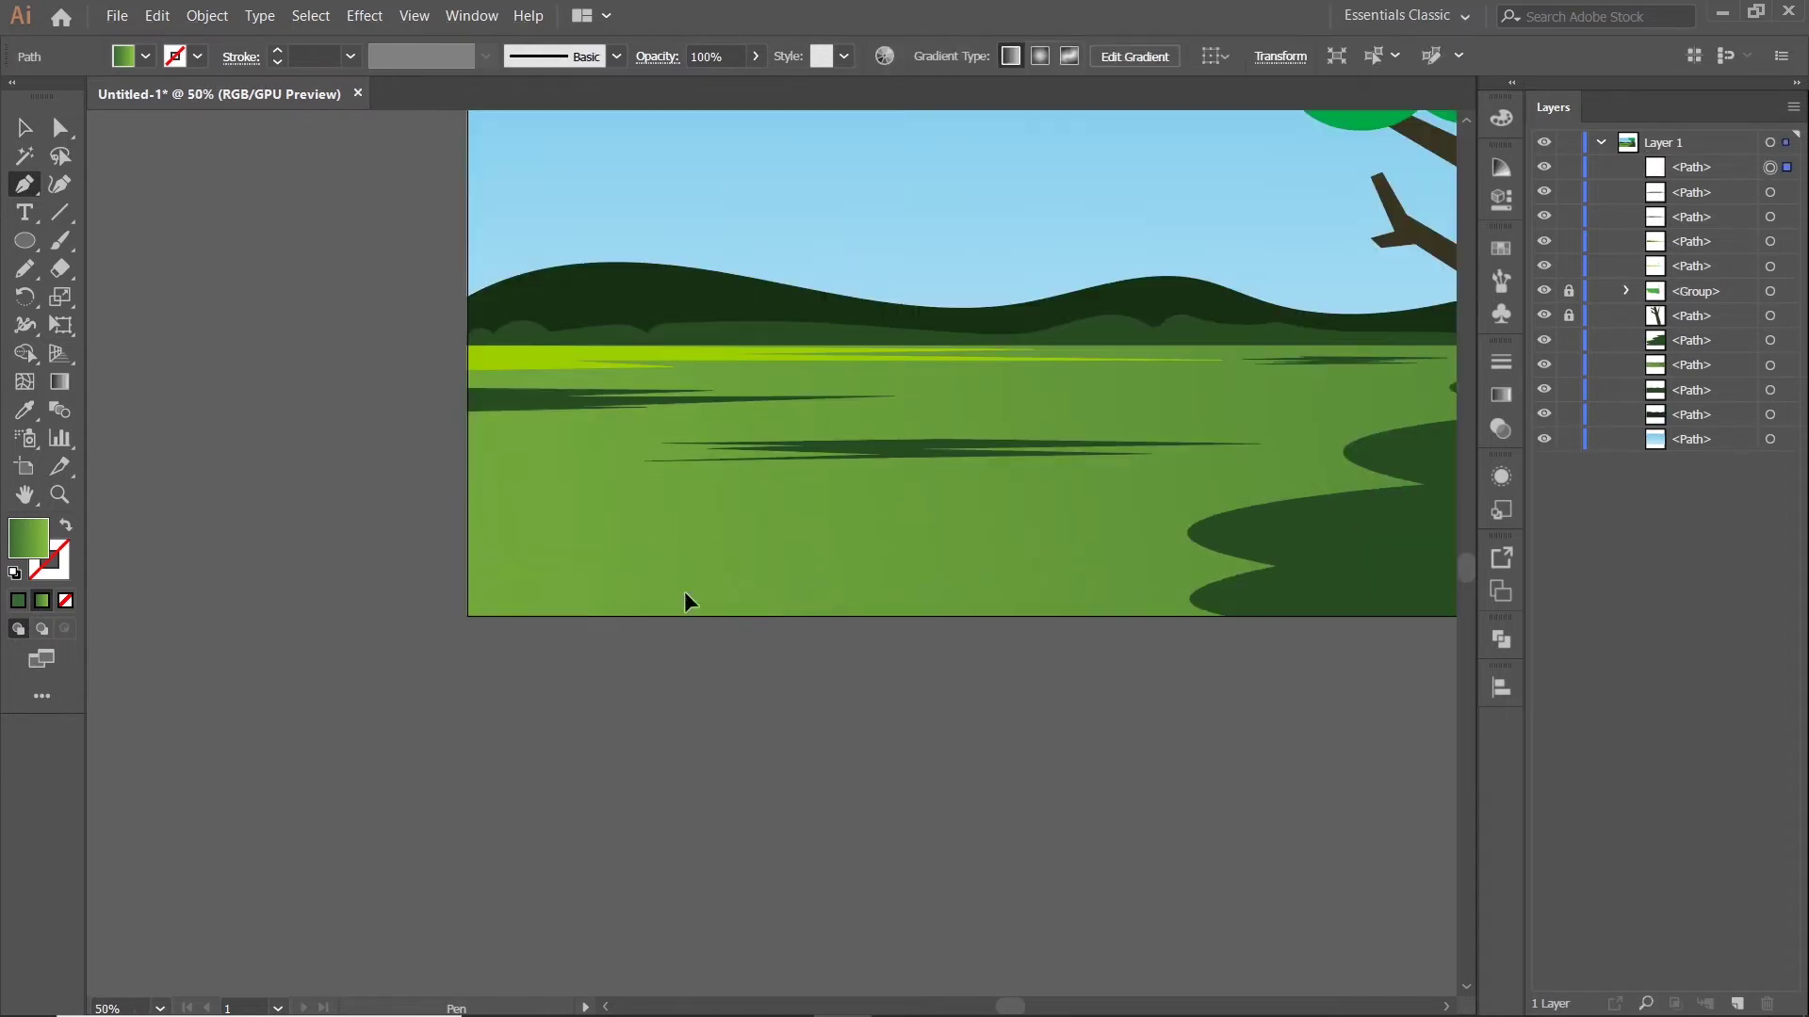
pyautogui.moveTo(685, 593); pyautogui.dragTo(603, 619)
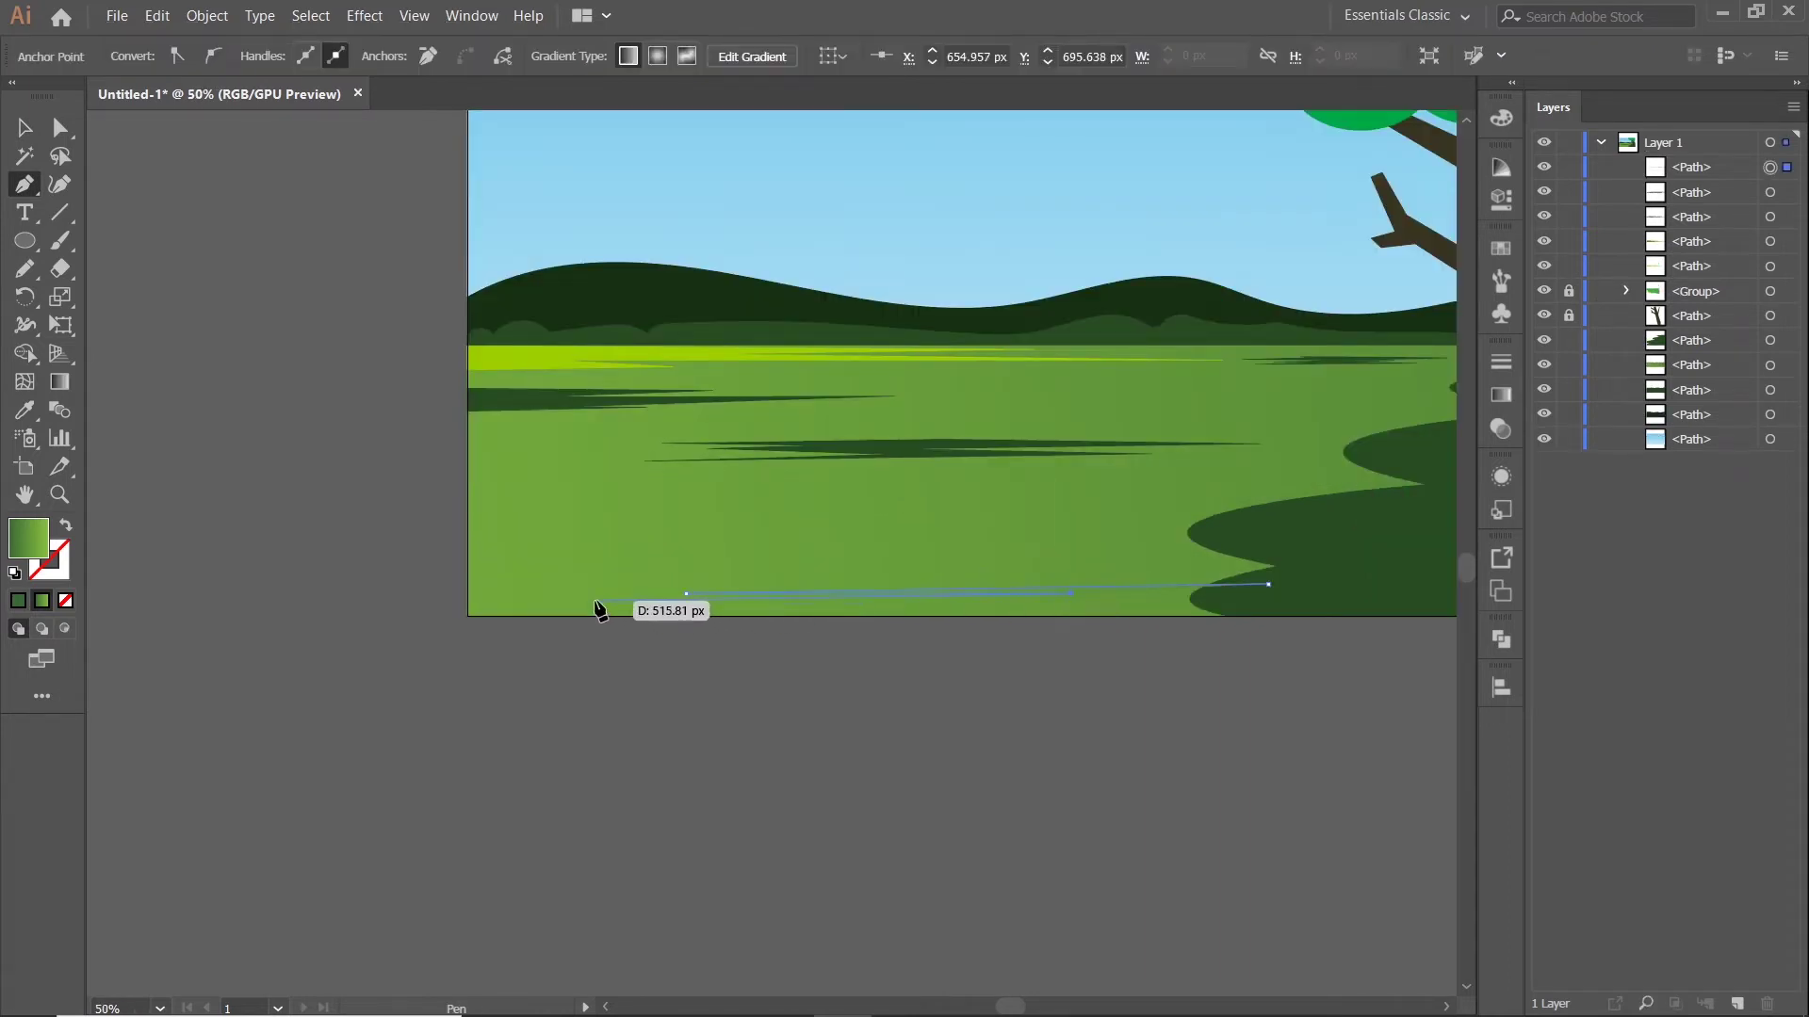
pyautogui.click(595, 601)
pyautogui.scroll(1, 833, 623)
pyautogui.moveTo(980, 598); pyautogui.dragTo(787, 612)
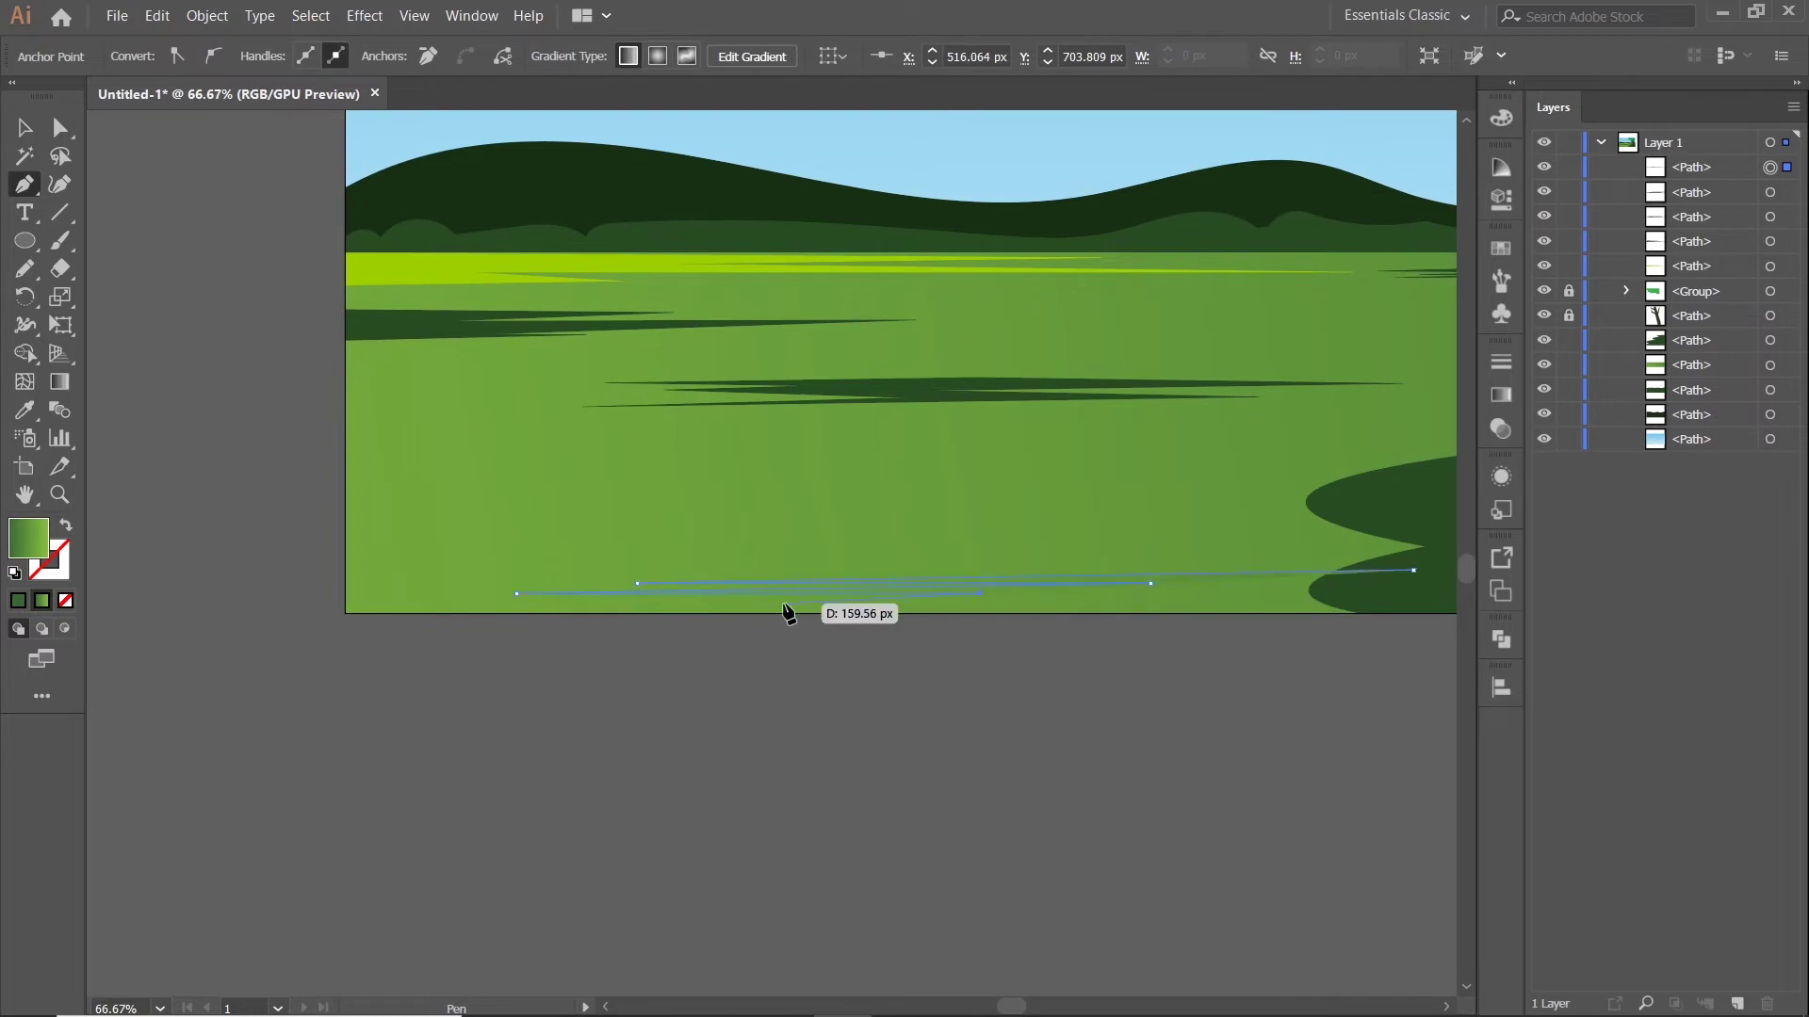
pyautogui.moveTo(1111, 623); pyautogui.dragTo(985, 678)
pyautogui.click(1259, 620)
pyautogui.click(1109, 718)
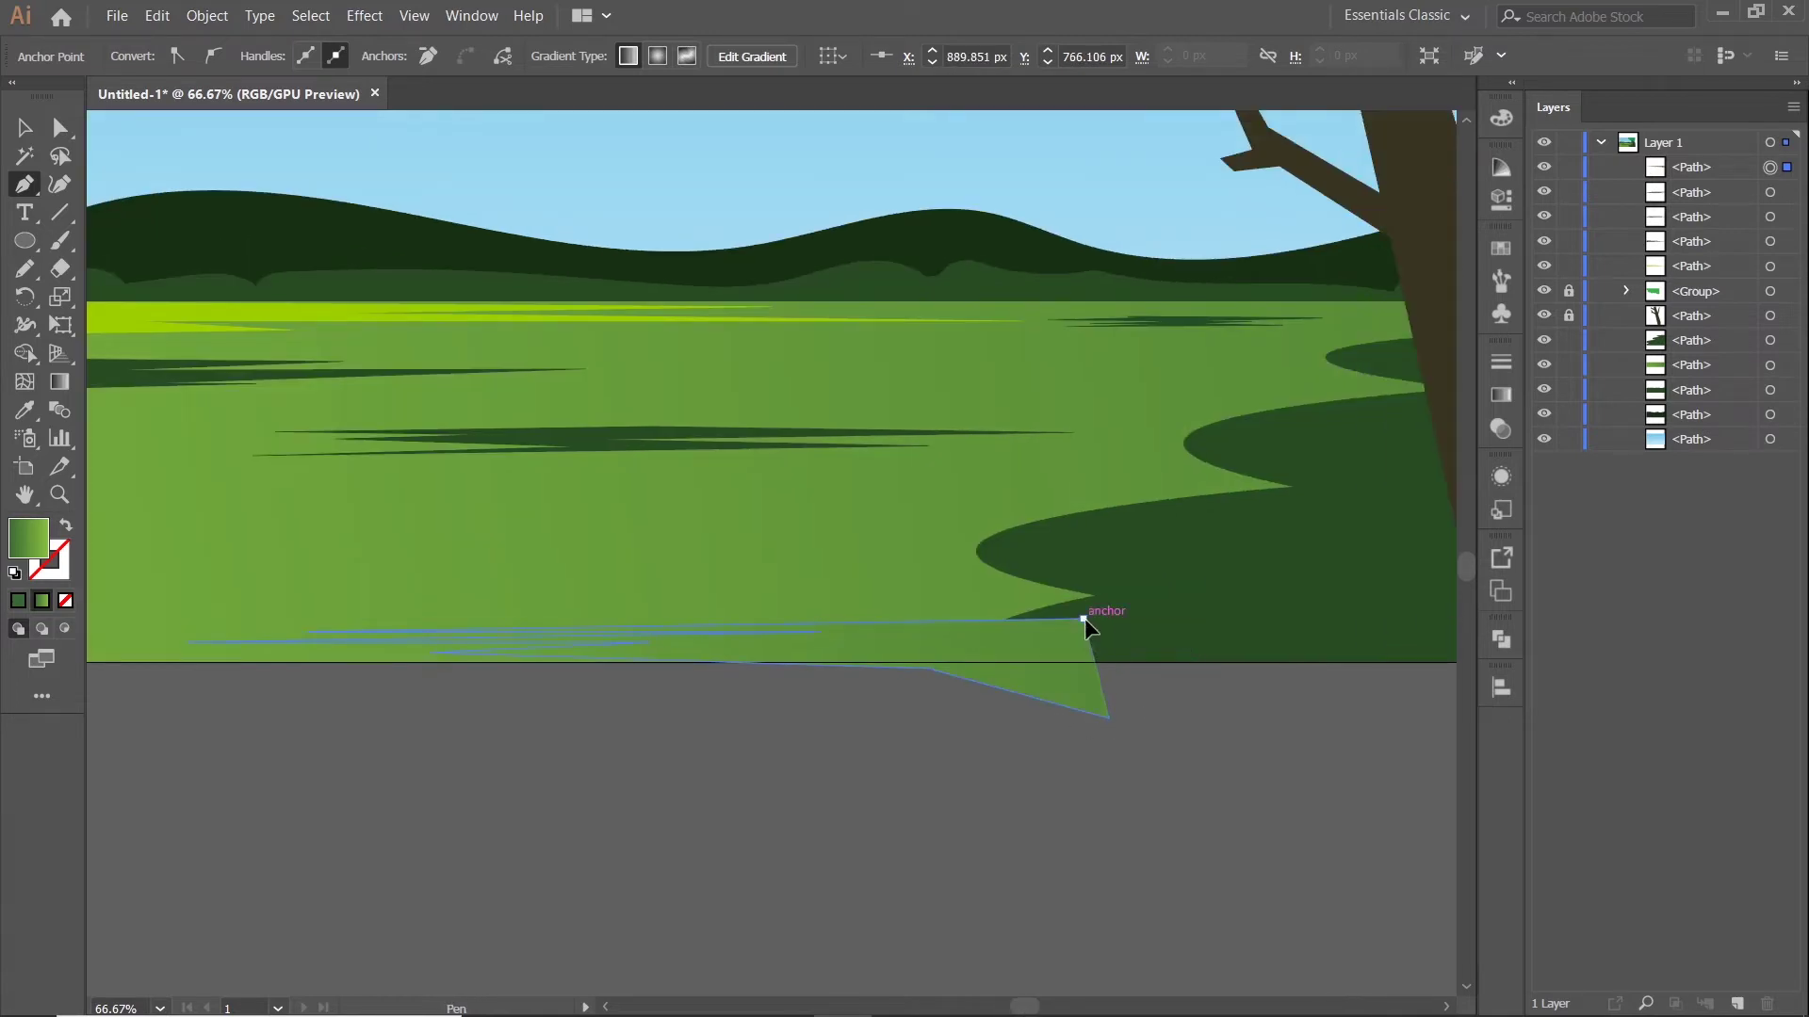
# Fill the new bottom-edge shape with the tree shadow's dark green using the Eyedropper, and deselect it
pyautogui.click(25, 411)
pyautogui.click(1236, 444)
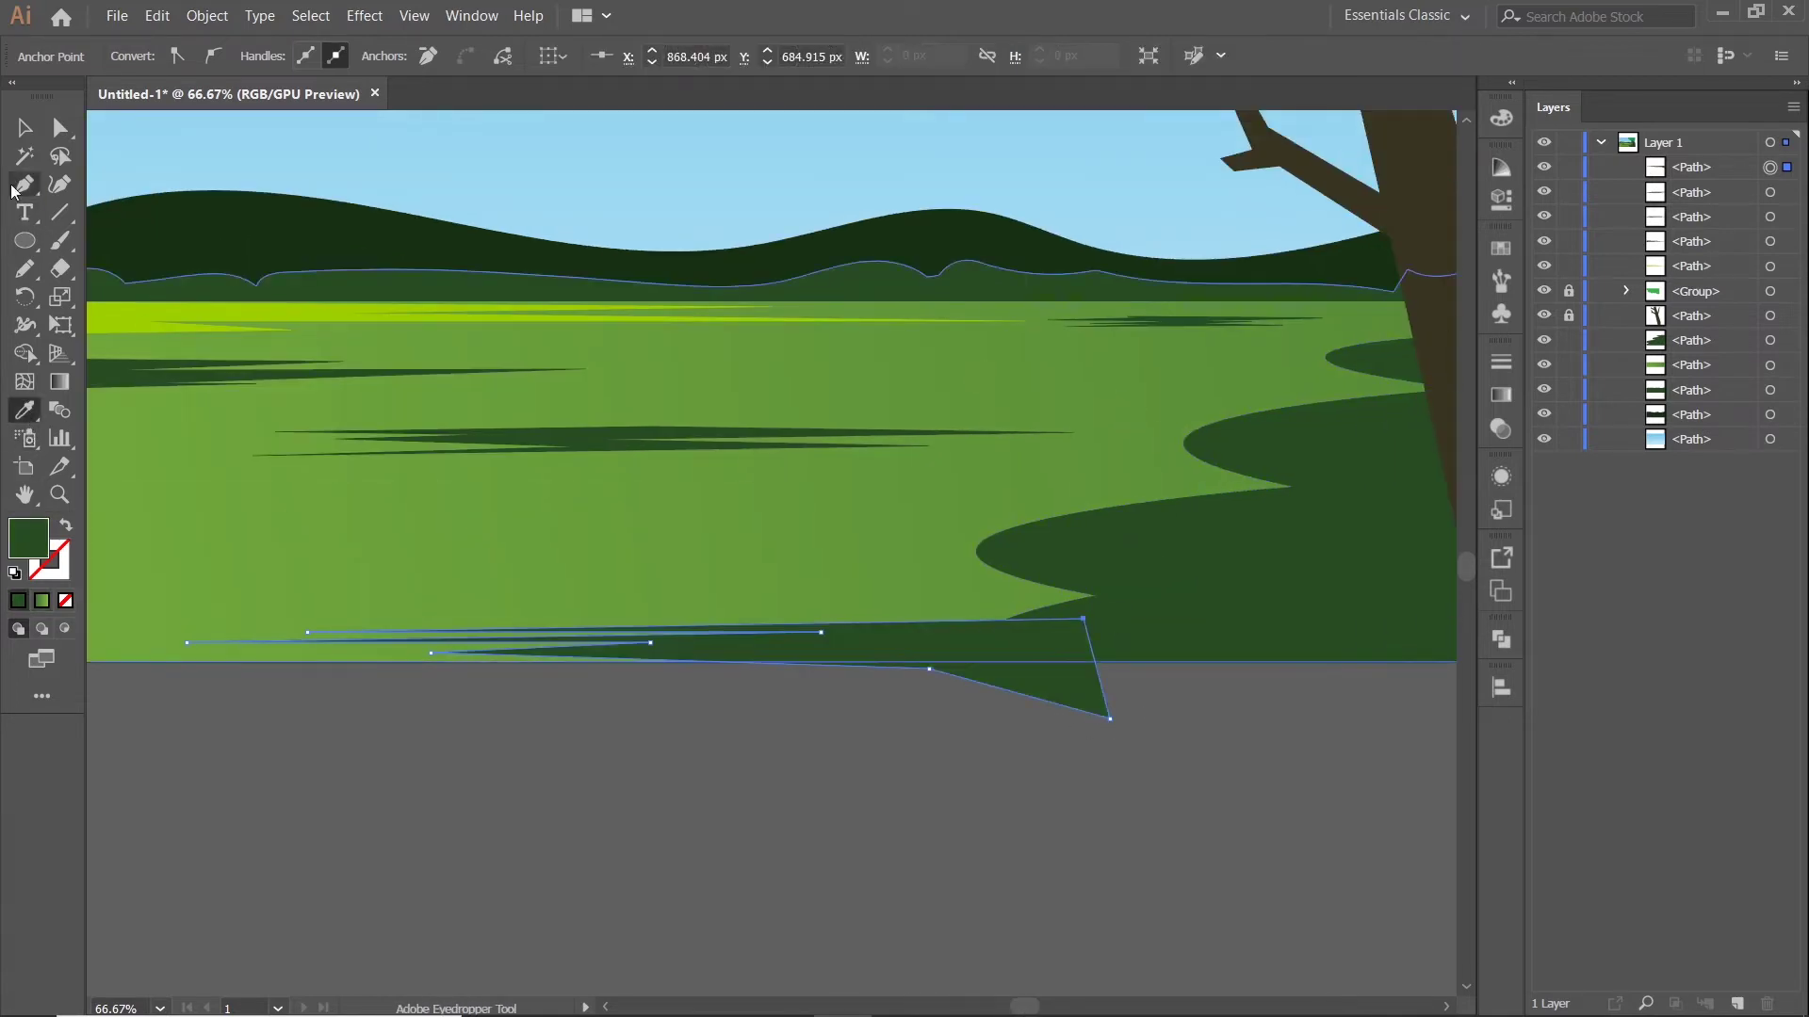
pyautogui.click(26, 129)
pyautogui.click(698, 801)
# Trim off the bottom streak's overhang below the artboard using Shape Builder on the overlapping shapes, and deselect everything
pyautogui.hotkey('ctrl', 'a')
pyautogui.hotkey('shift', 'm')
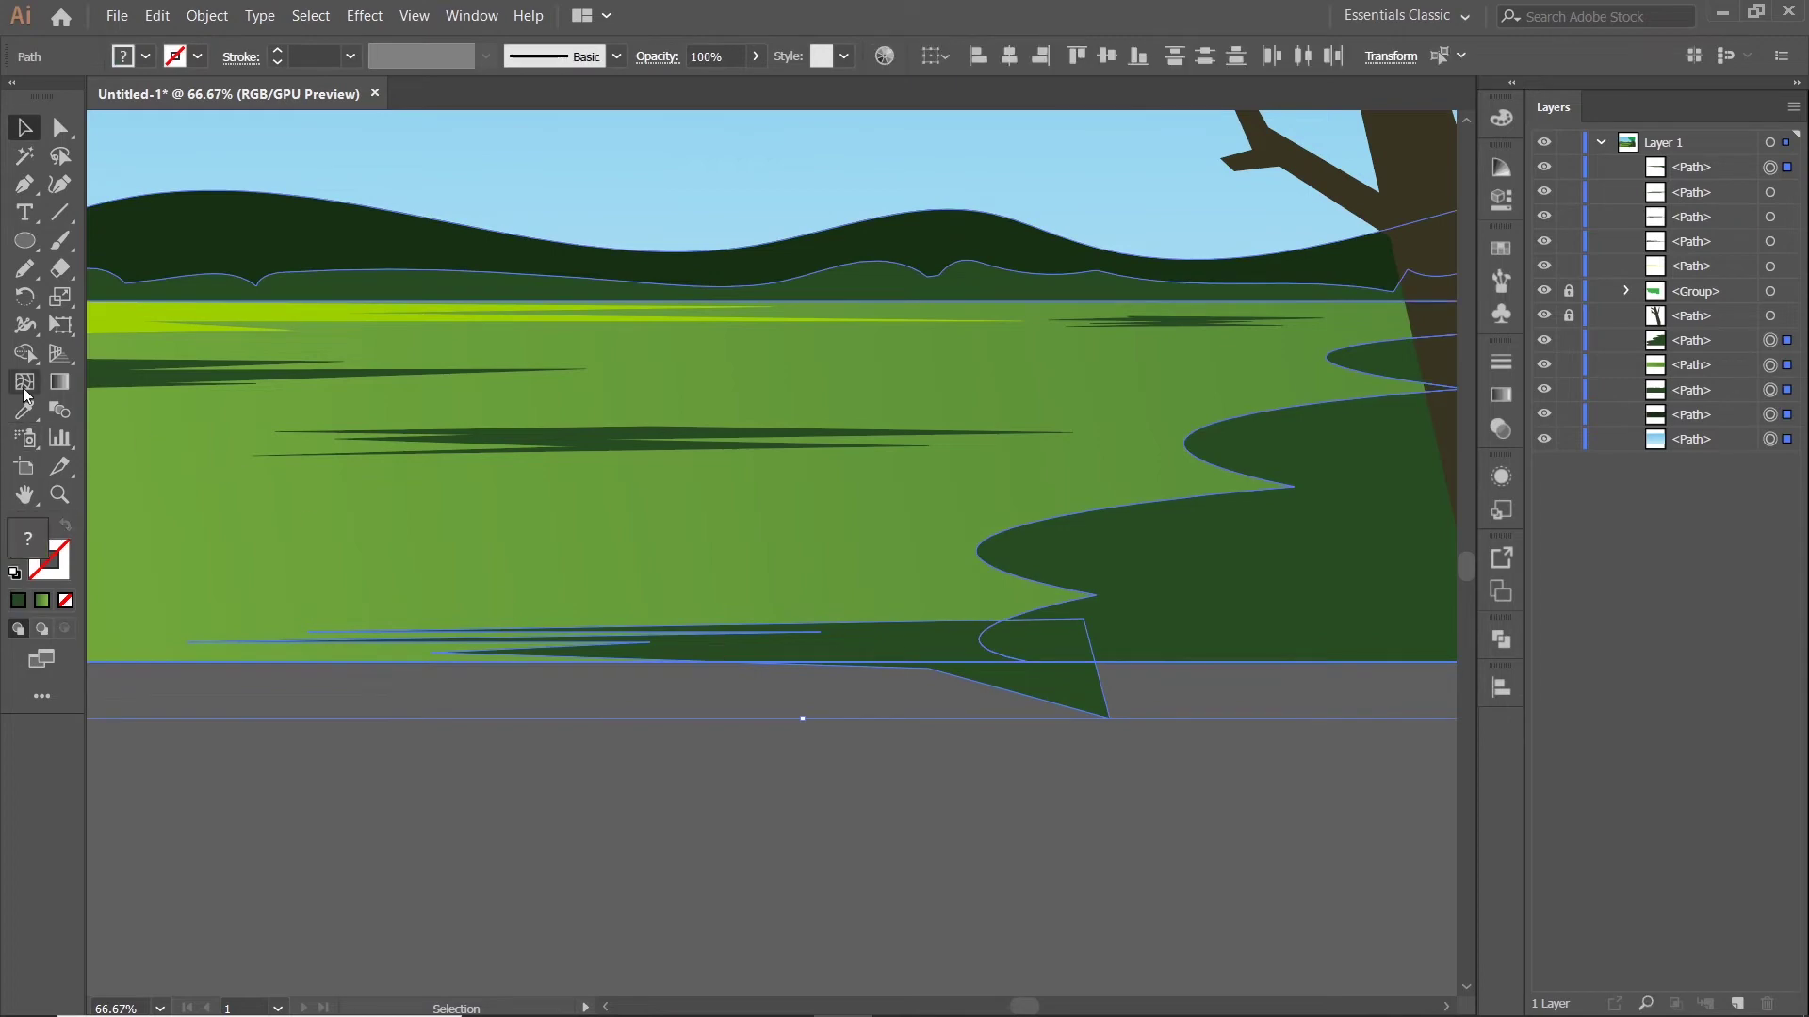
pyautogui.keyDown('alt'); pyautogui.click(1079, 690); pyautogui.keyUp('alt')
pyautogui.click(26, 129)
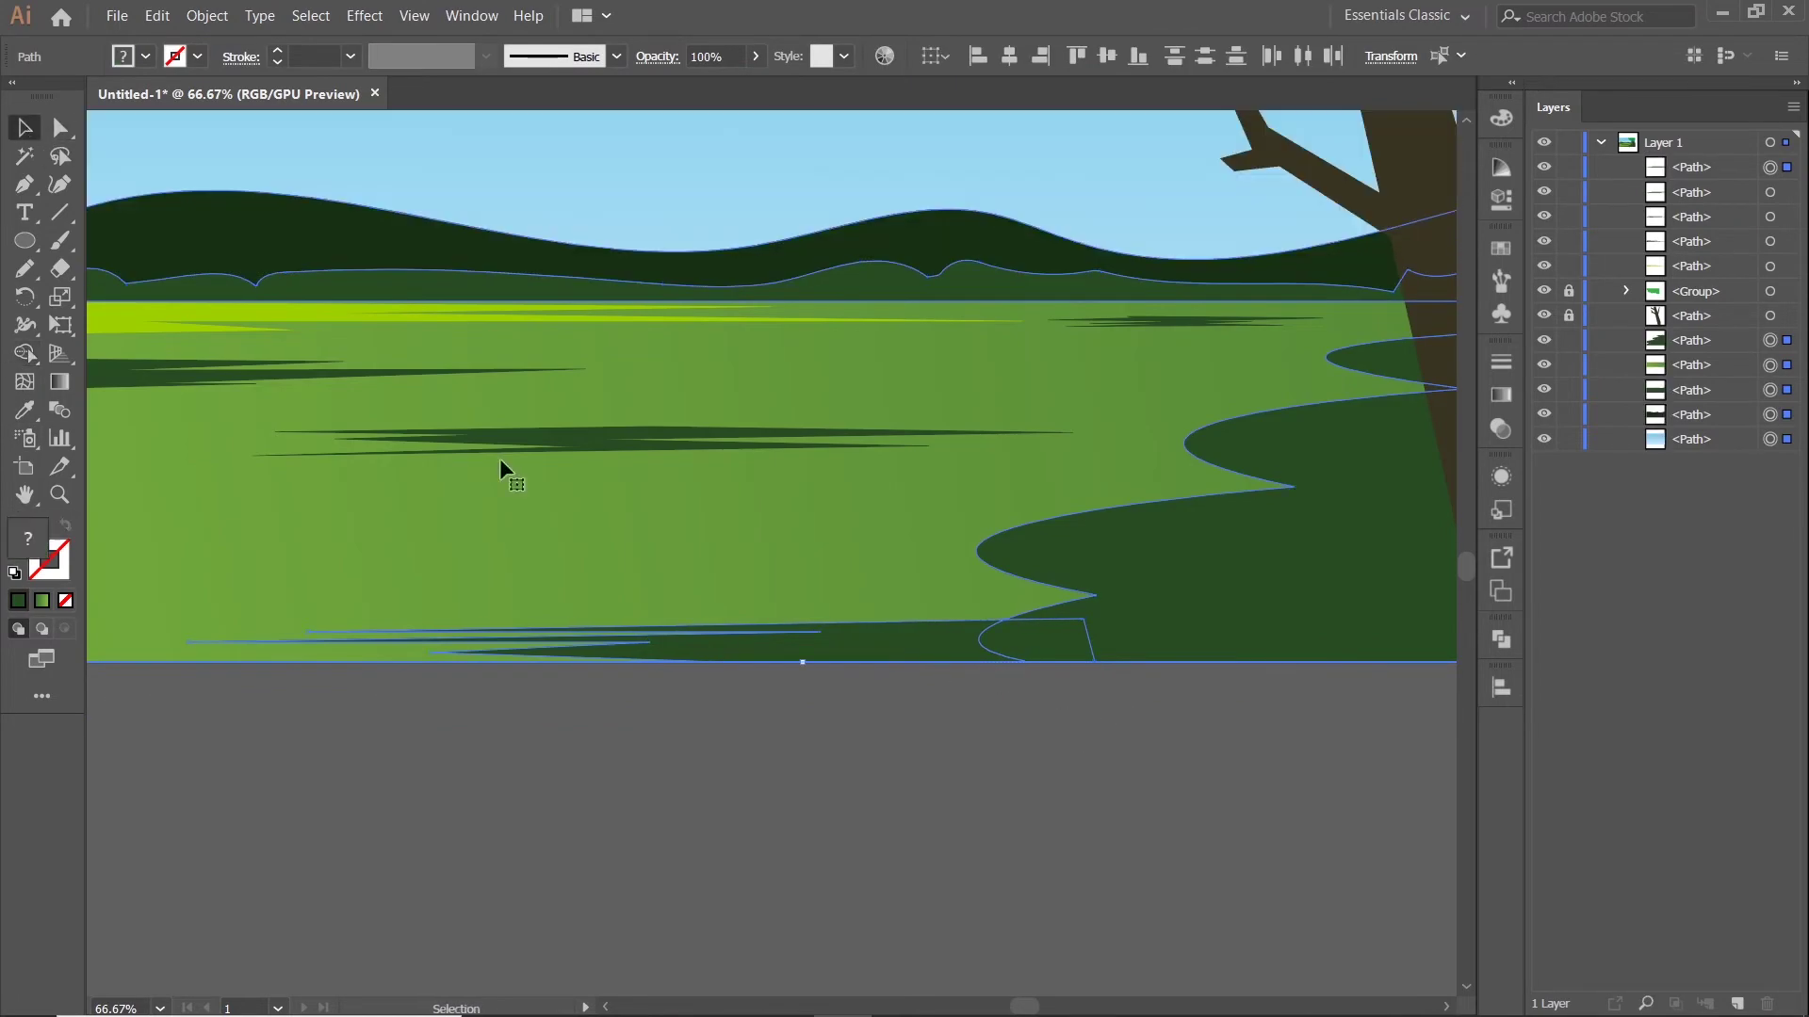
pyautogui.click(868, 734)
pyautogui.scroll(-3, 868, 734)
pyautogui.scroll(2, 843, 728)
# Reduce the bottom streak's height slightly from its upper side, and deselect it
pyautogui.click(825, 680)
pyautogui.scroll(2, 826, 684)
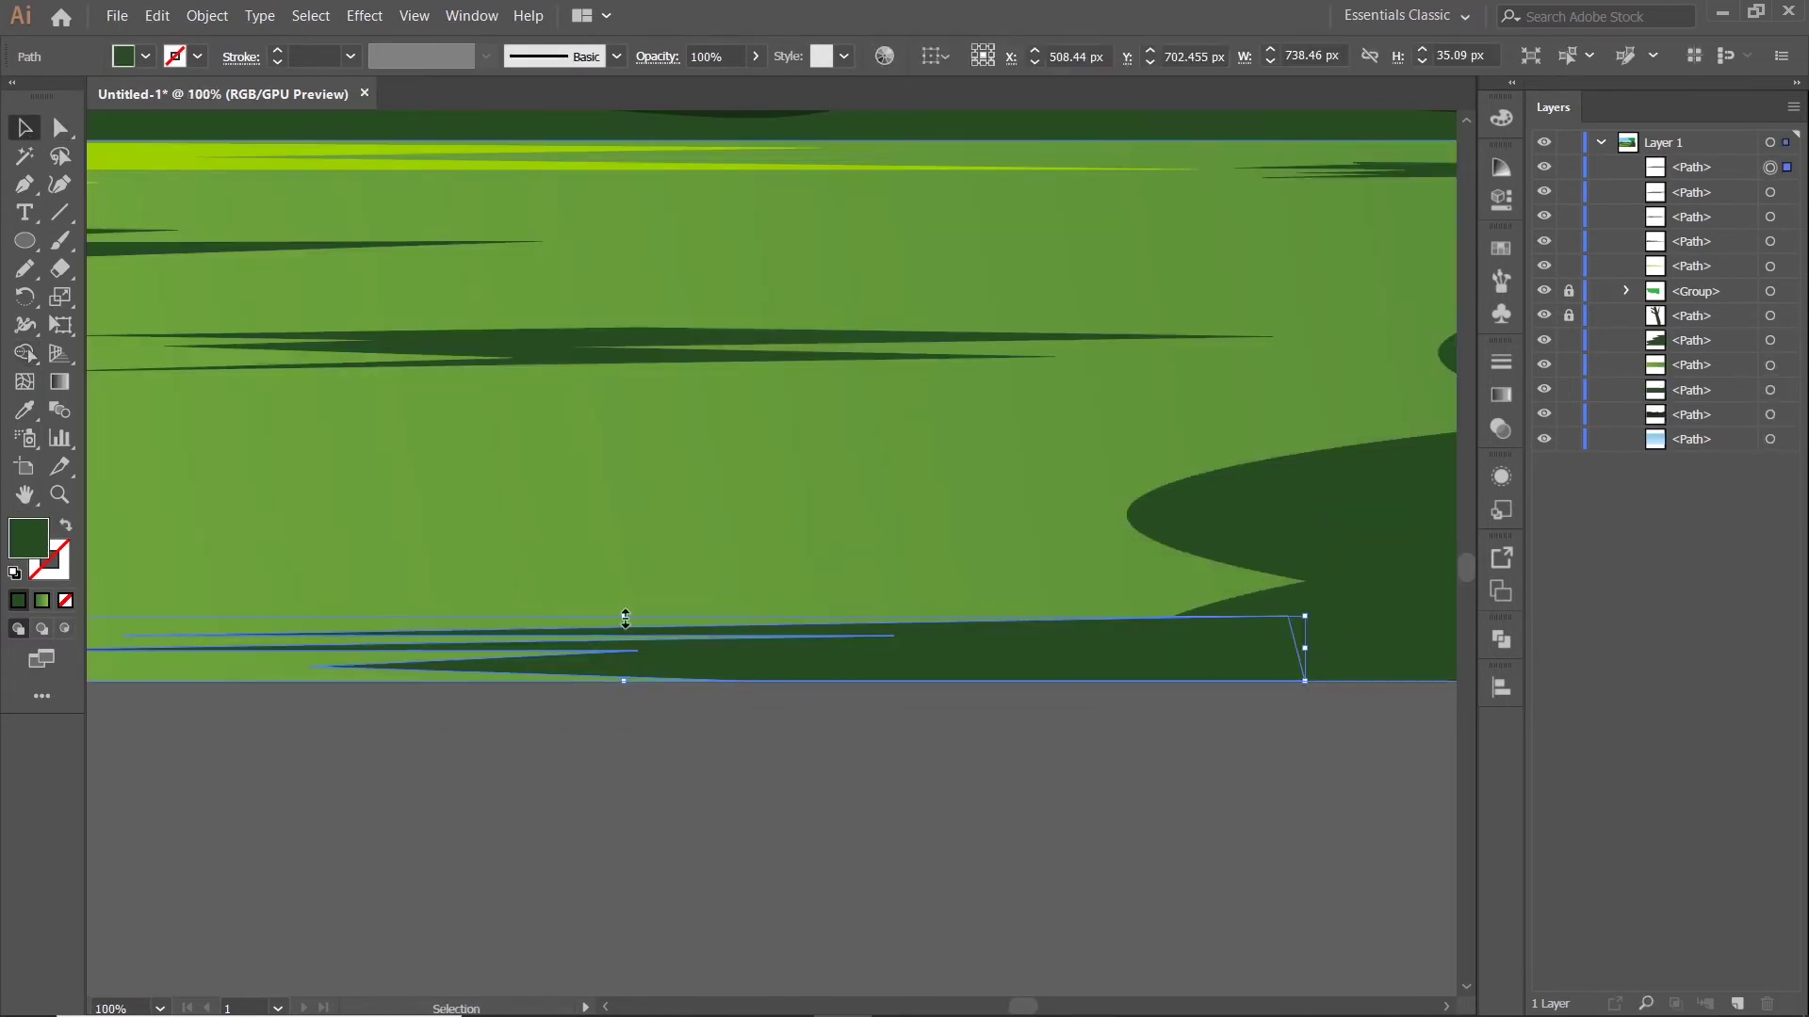
pyautogui.moveTo(626, 618); pyautogui.dragTo(626, 635)
pyautogui.click(864, 797)
pyautogui.scroll(-3, 865, 797)
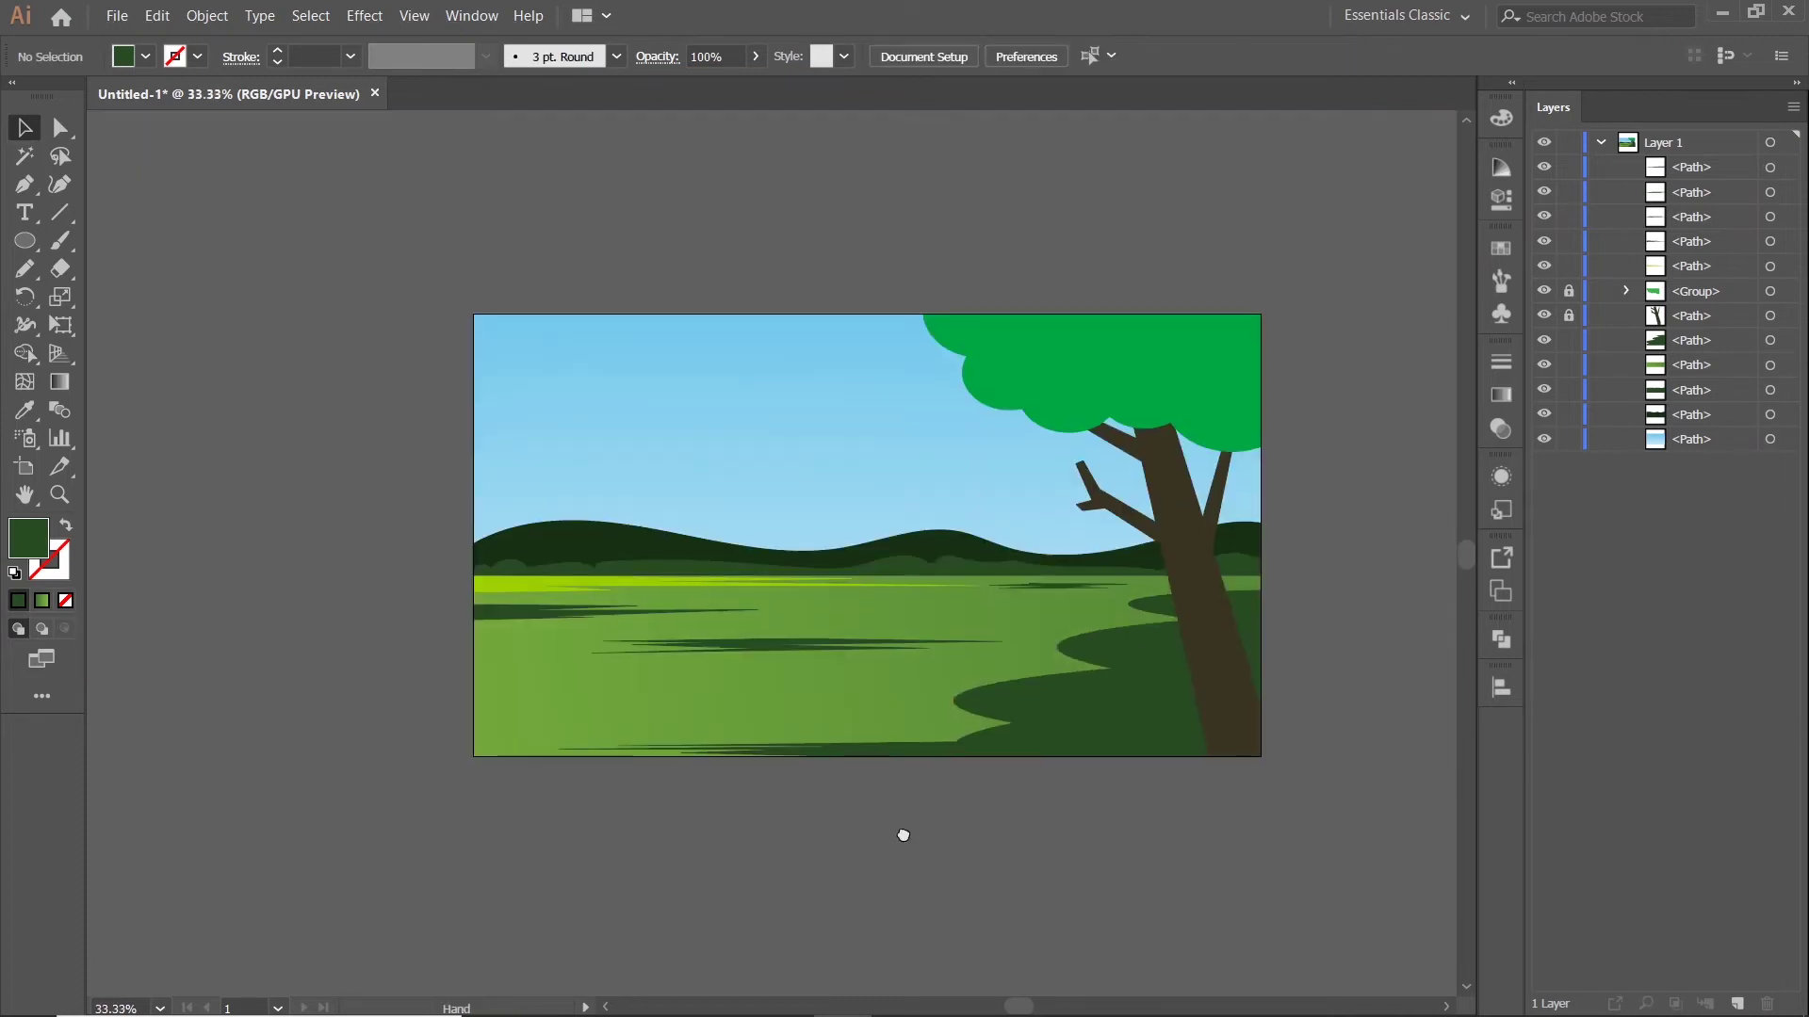
pyautogui.moveTo(900, 838); pyautogui.dragTo(921, 775)
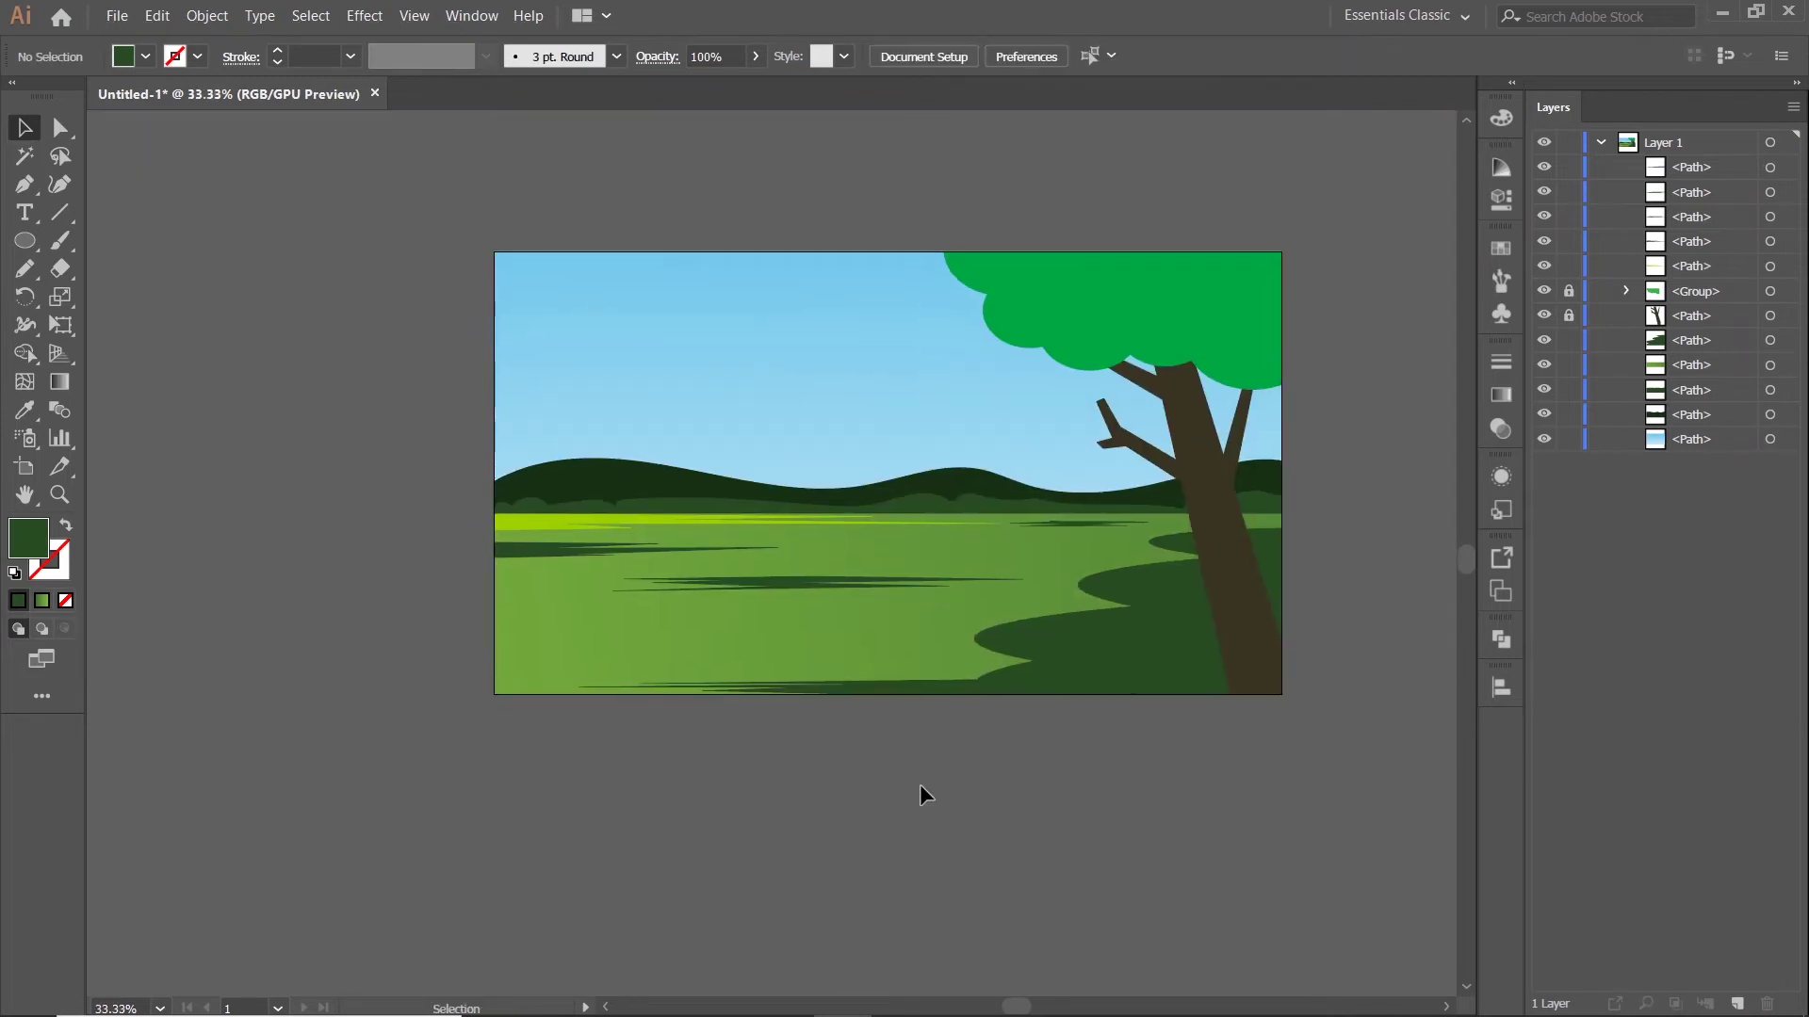
# Start a streak on the lower left ground with the Pen tool, beginning just outside the artboard's left edge and zigzagging into two right-pointing tips
pyautogui.click(42, 187)
pyautogui.scroll(1, 477, 593)
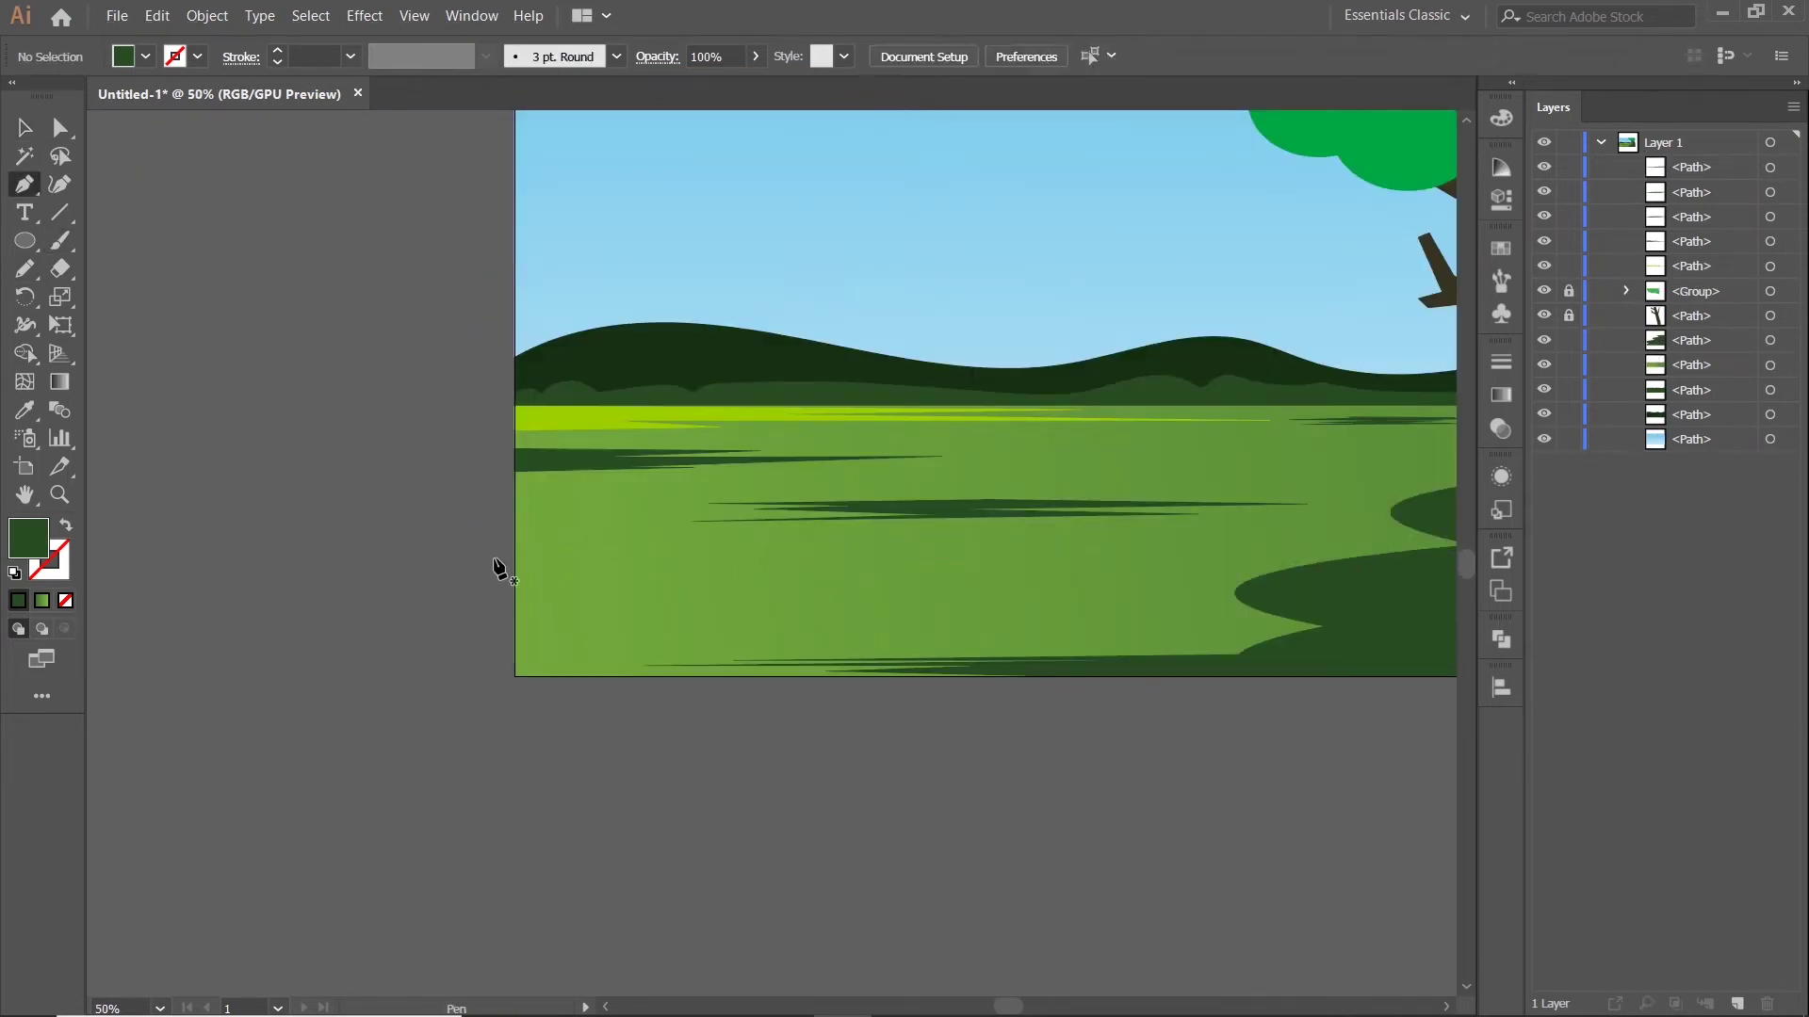
pyautogui.click(495, 559)
pyautogui.click(720, 560)
pyautogui.click(610, 566)
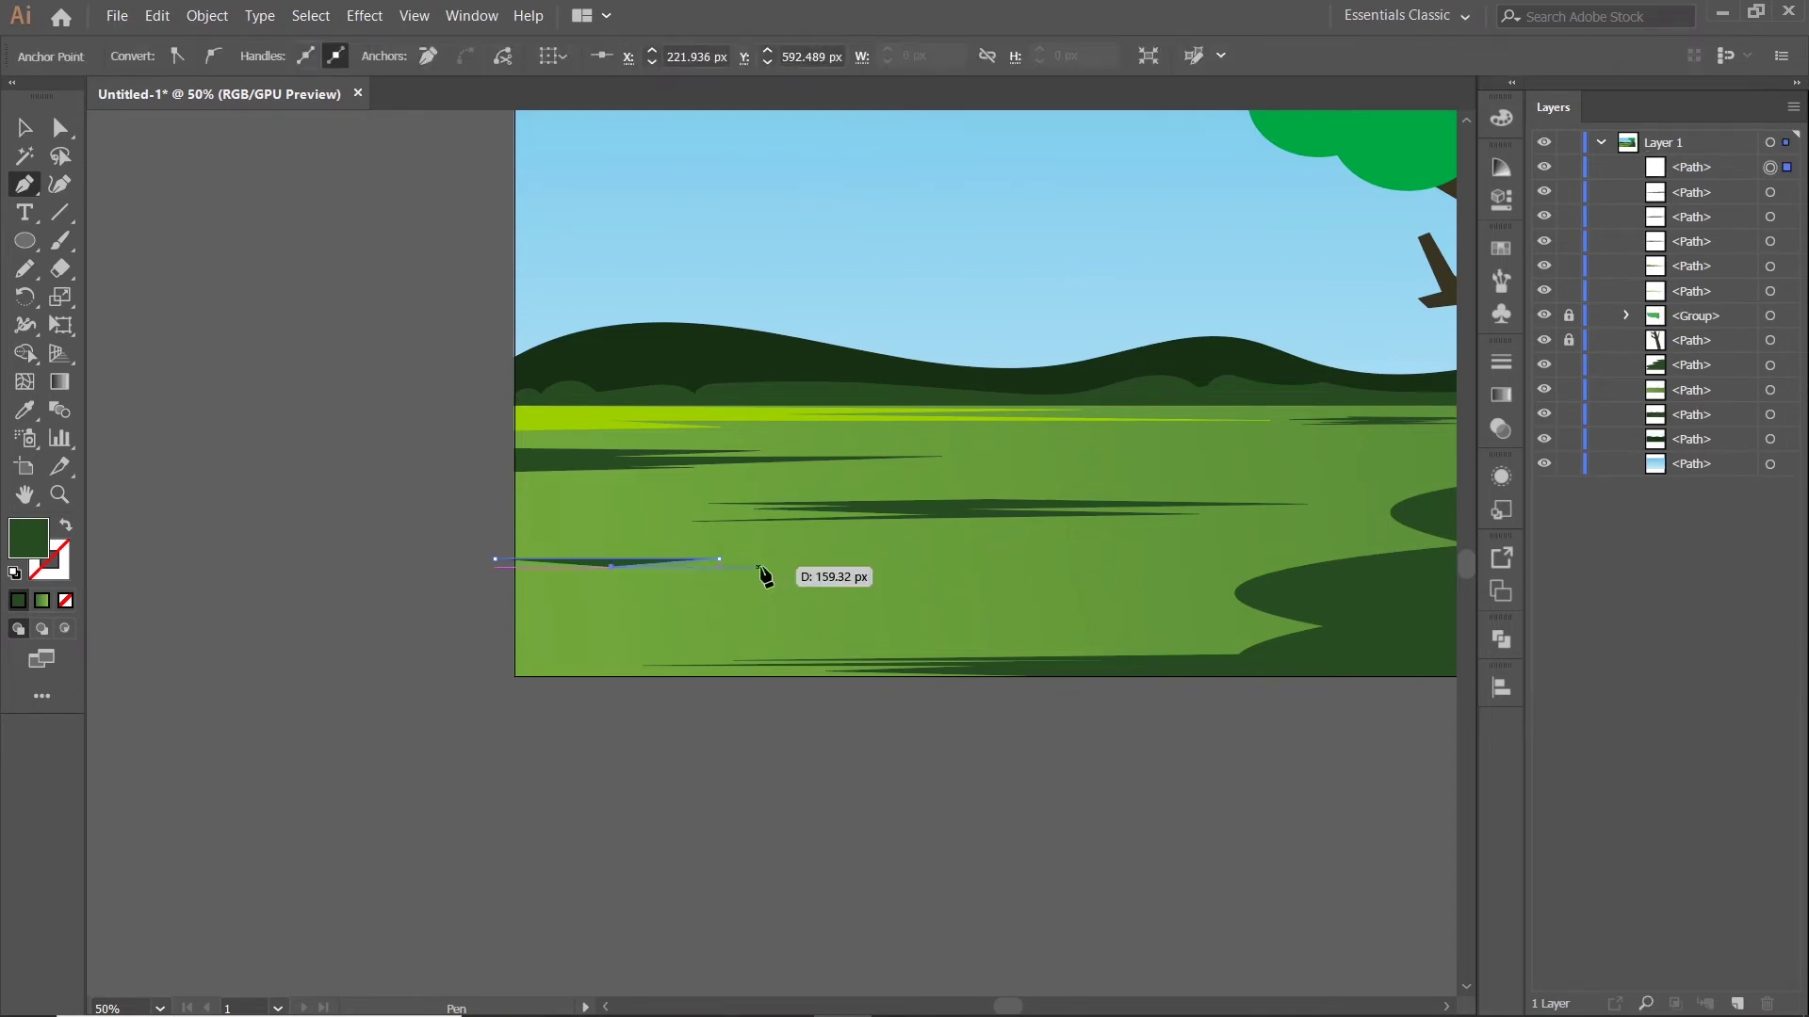
pyautogui.click(861, 566)
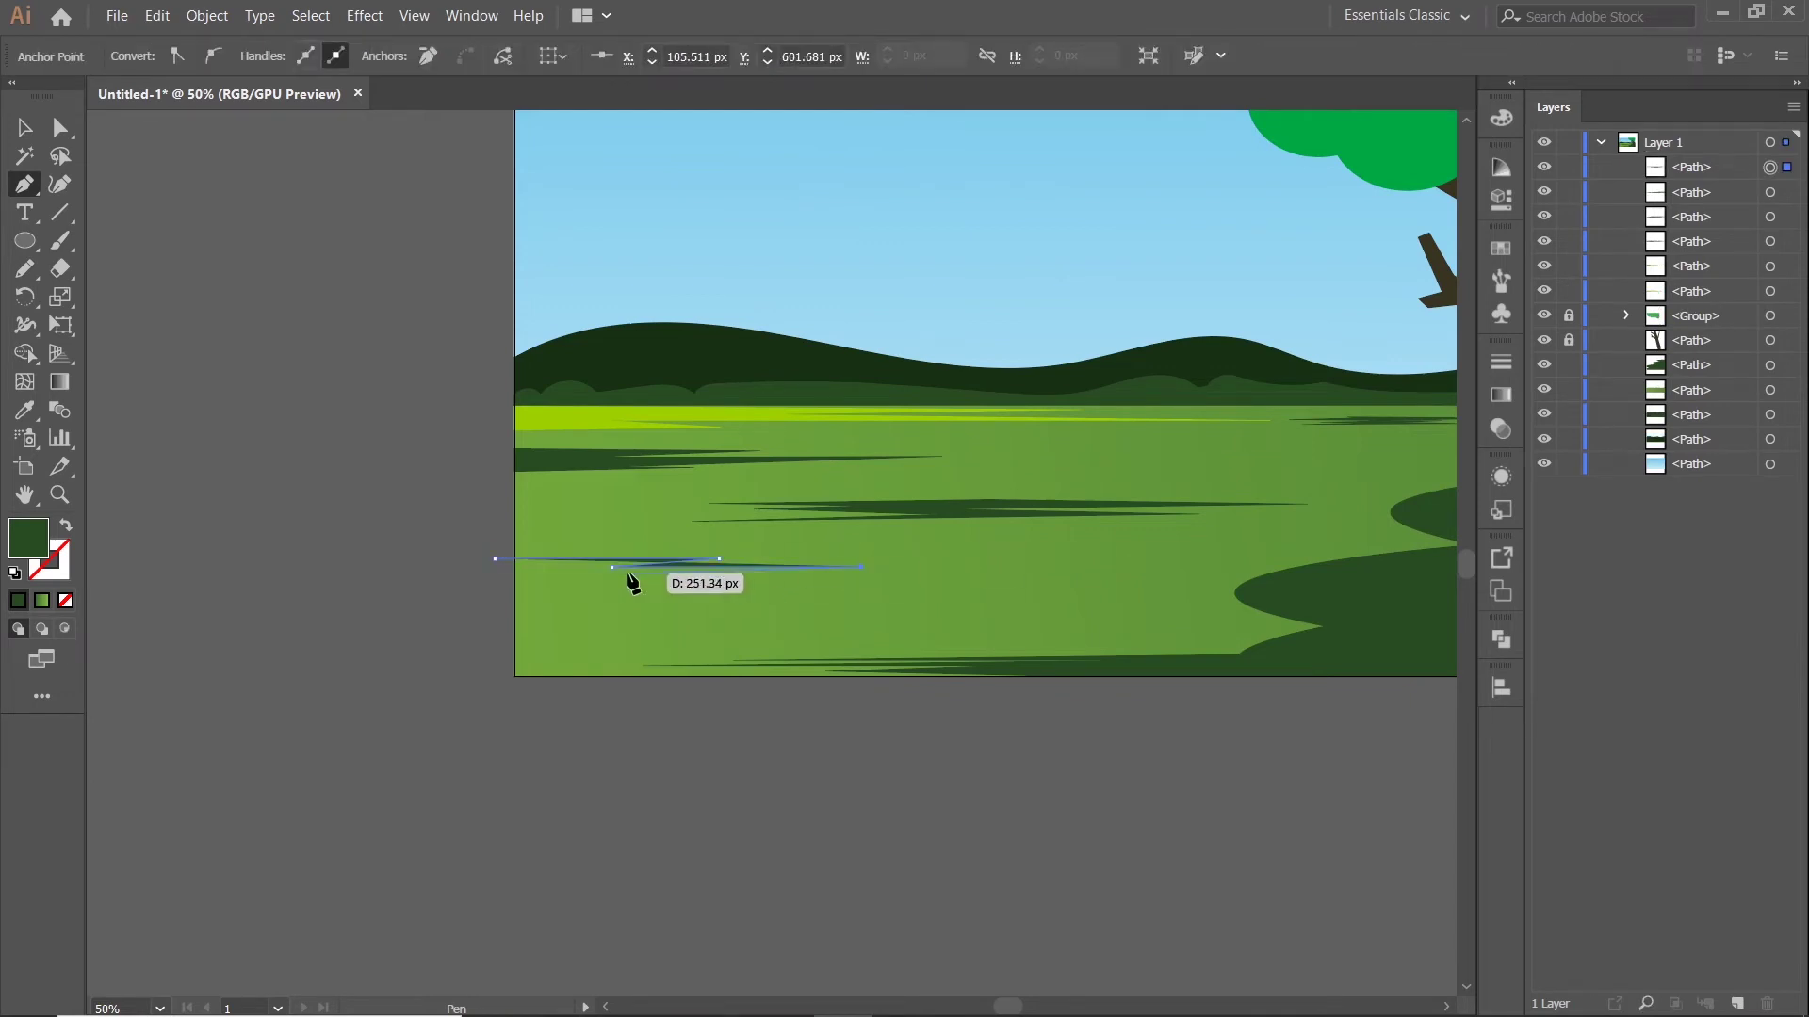
pyautogui.click(568, 576)
pyautogui.keyDown('alt'); pyautogui.scroll(1, 436, 613); pyautogui.keyUp('alt')
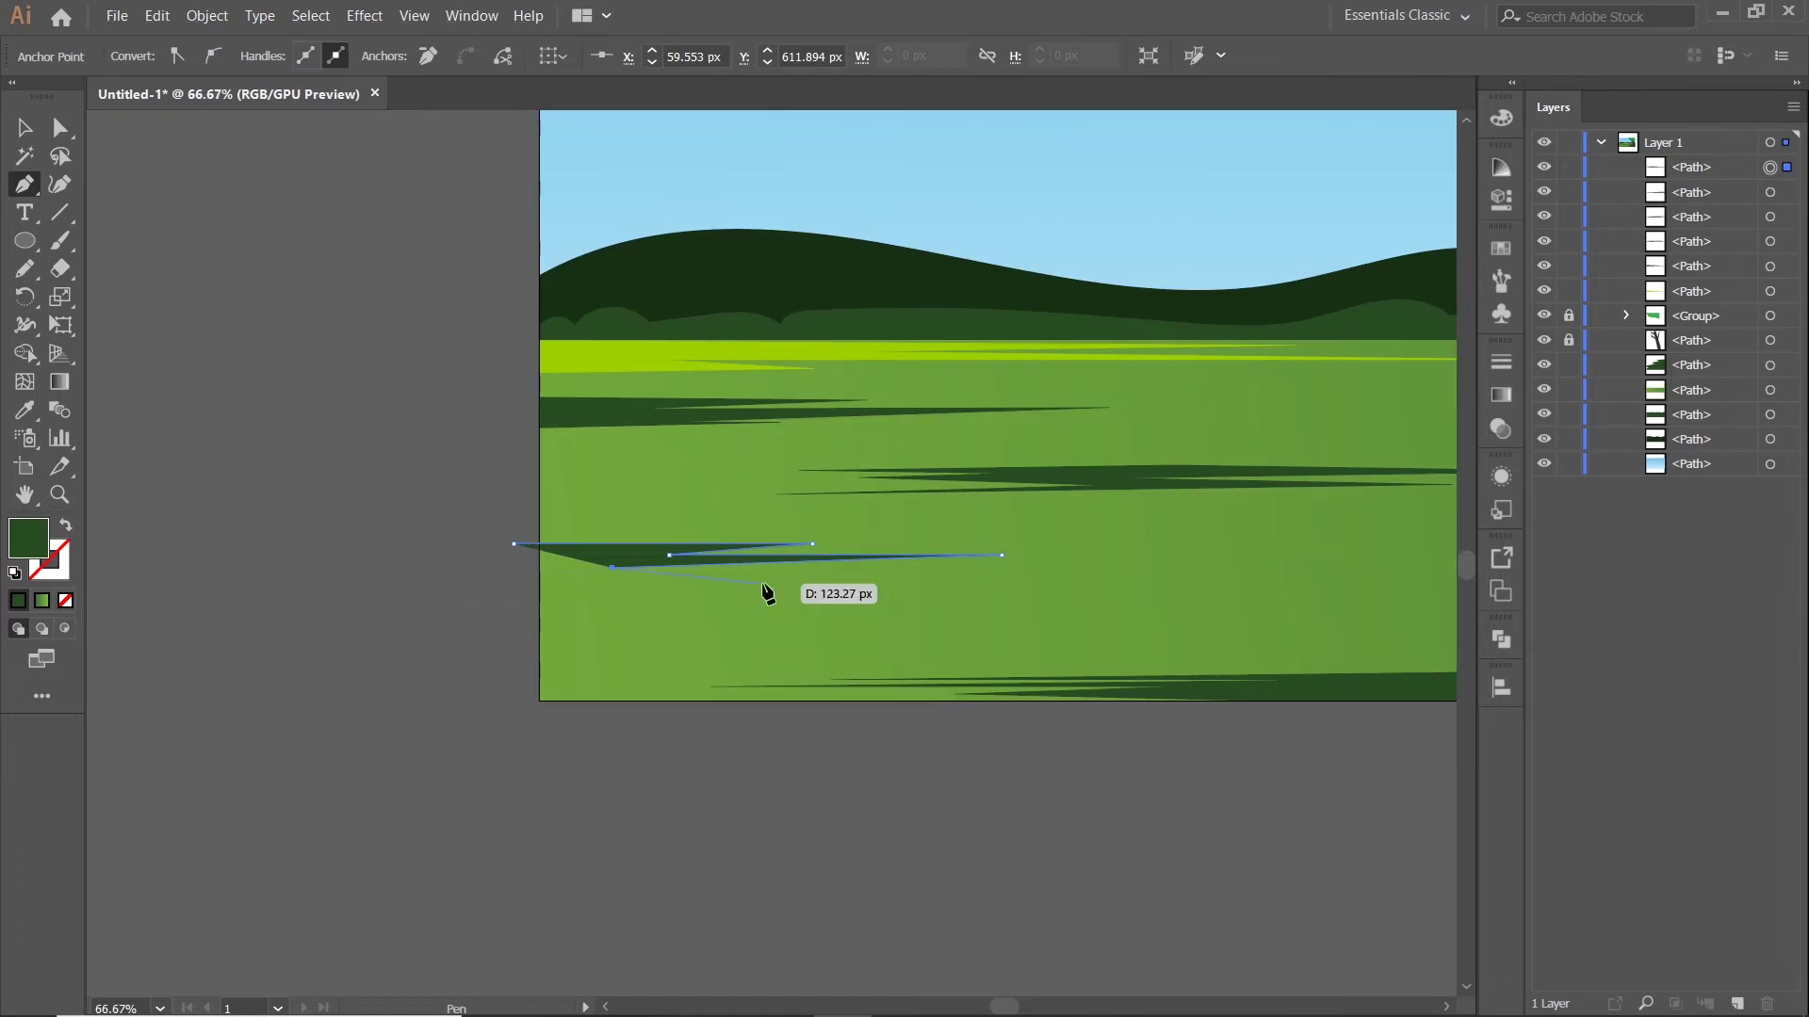
pyautogui.click(387, 596)
pyautogui.hotkey('ctrl', 'z')
pyautogui.hotkey('ctrl', 'z')
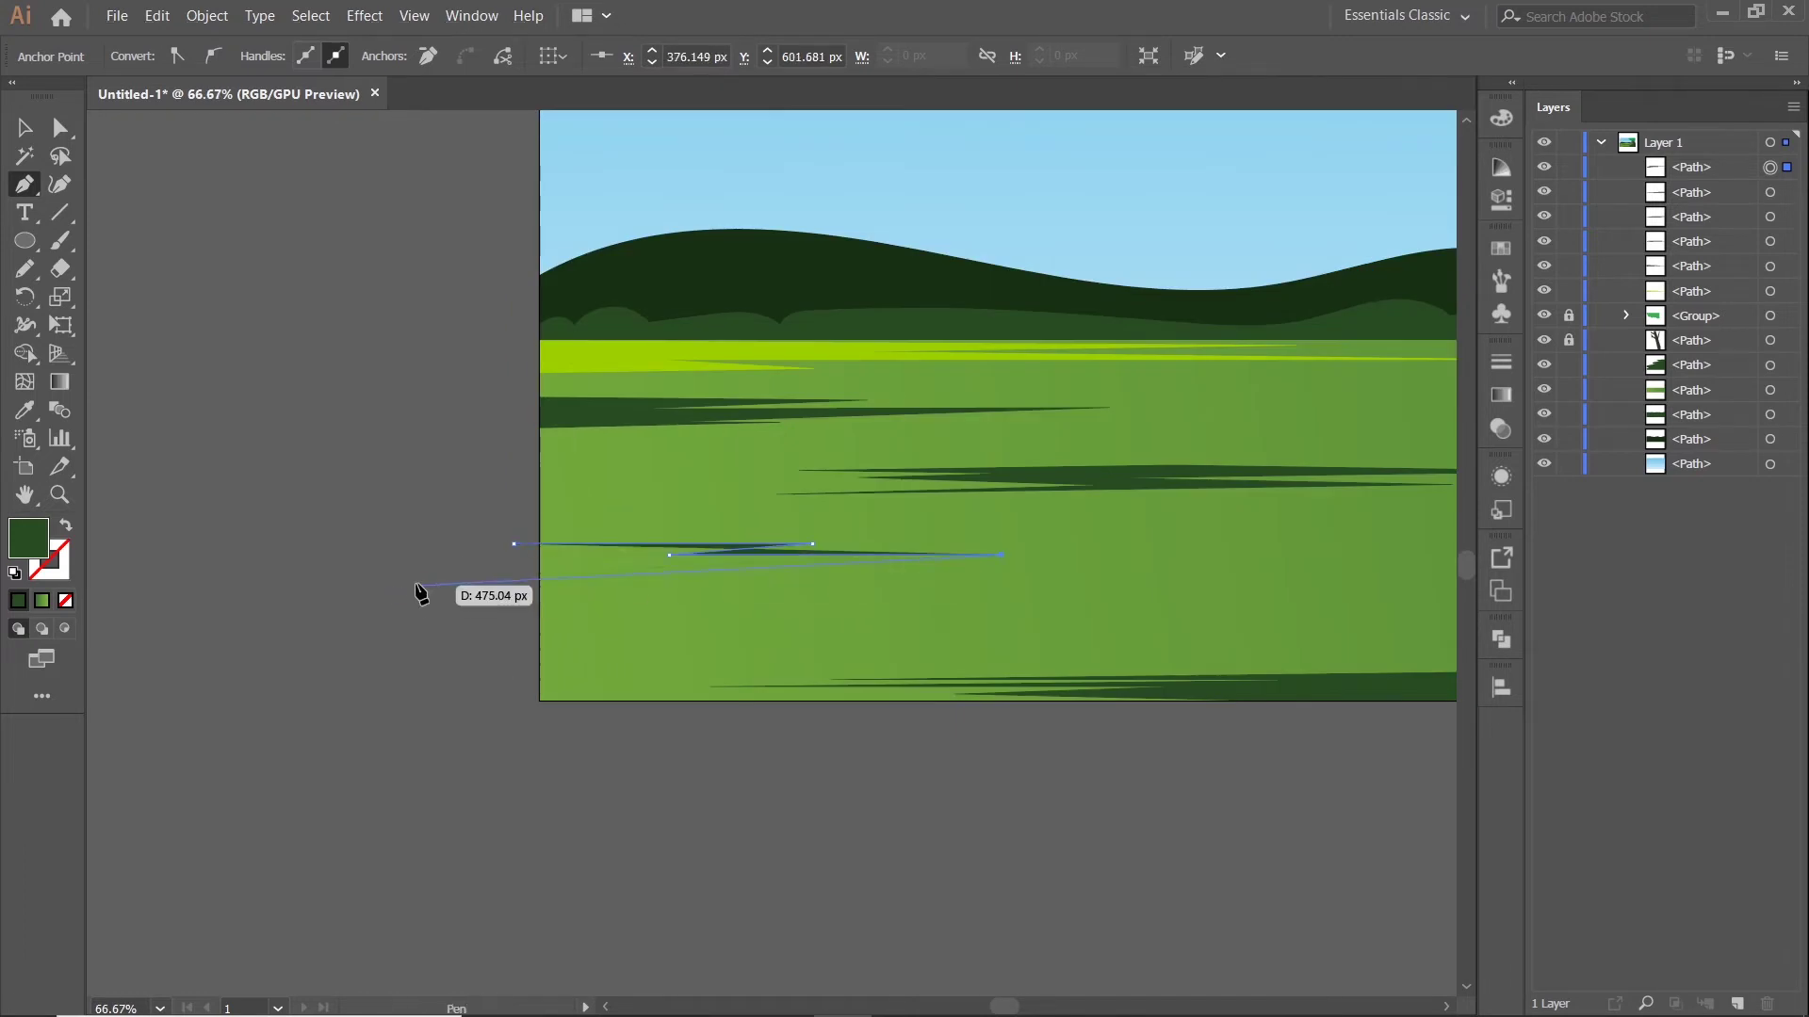
# Close the lower left streak with a corner outside the artboard and fill it with the horizon strip's lime green using the Eyedropper
pyautogui.click(416, 576)
pyautogui.click(24, 411)
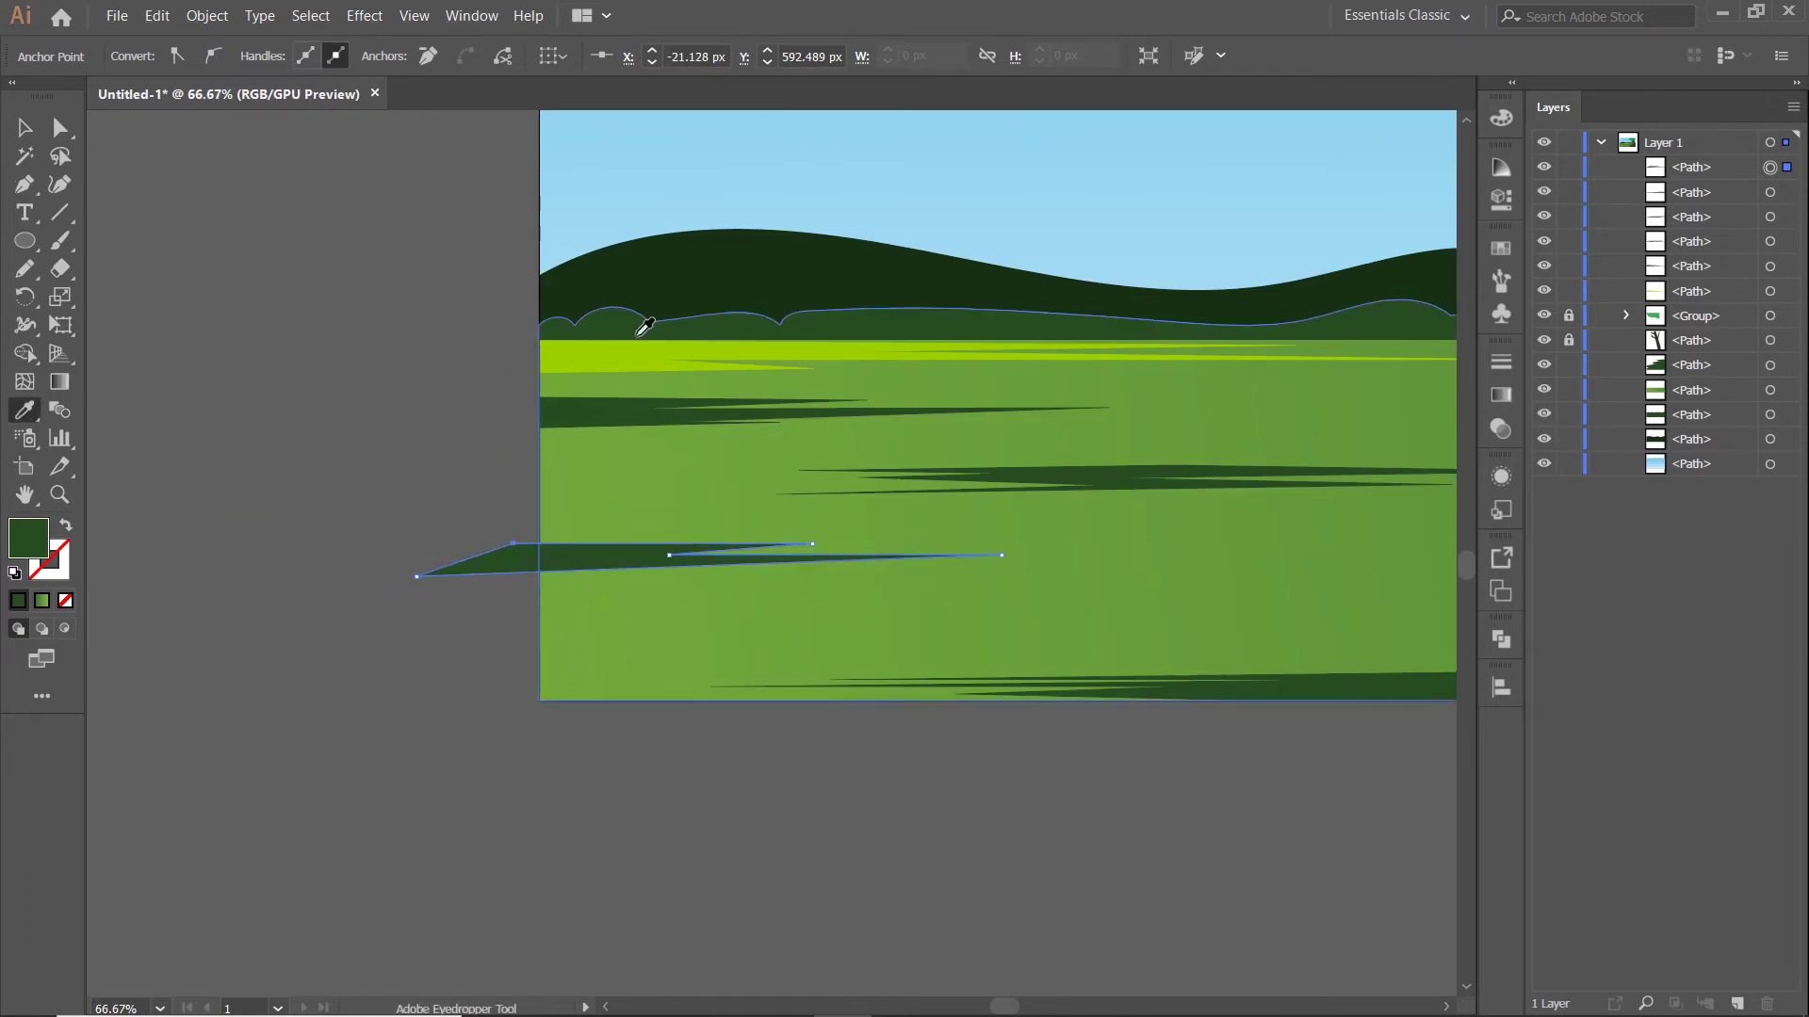
pyautogui.click(629, 352)
# Trim off the lime green streak's overhang beyond the artboard's left edge using Shape Builder on the overlapping shapes, and deselect everything
pyautogui.click(25, 129)
pyautogui.click(392, 456)
pyautogui.moveTo(392, 456); pyautogui.dragTo(580, 622)
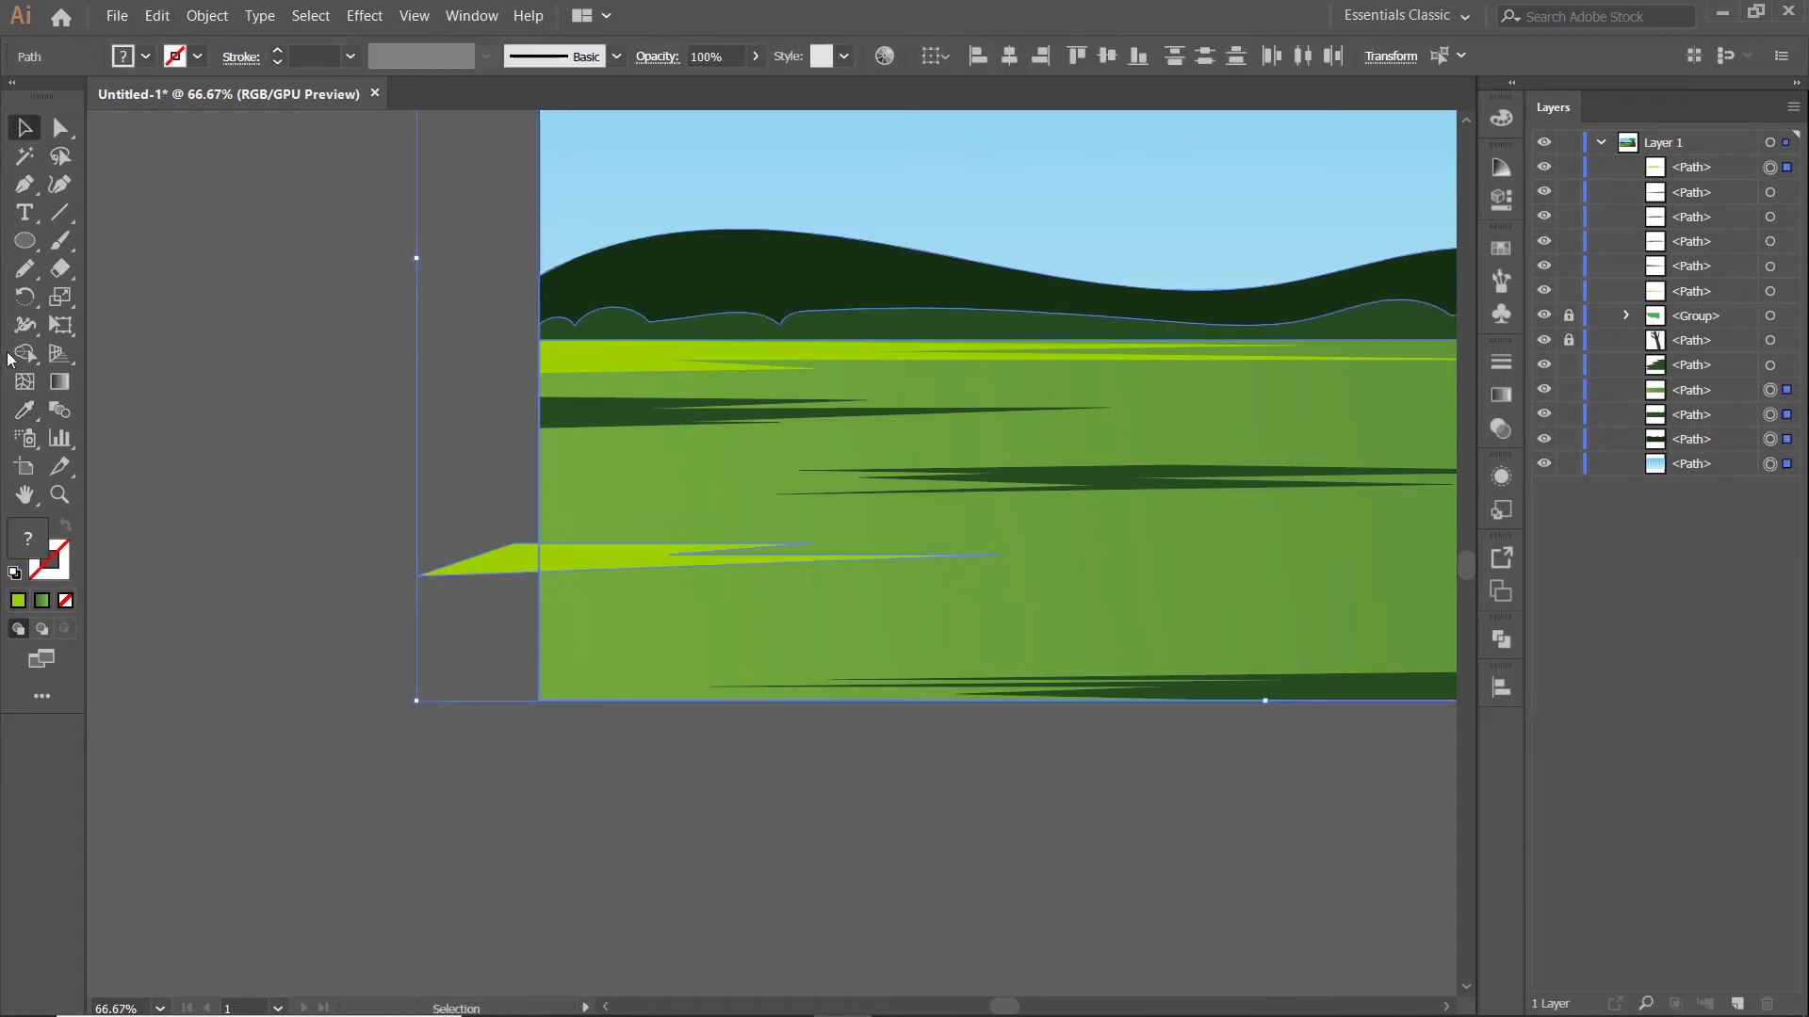
pyautogui.click(23, 354)
pyautogui.keyDown('alt'); pyautogui.moveTo(469, 484); pyautogui.dragTo(484, 659); pyautogui.keyUp('alt')
pyautogui.keyDown('alt'); pyautogui.scroll(-2, 484, 659); pyautogui.keyUp('alt')
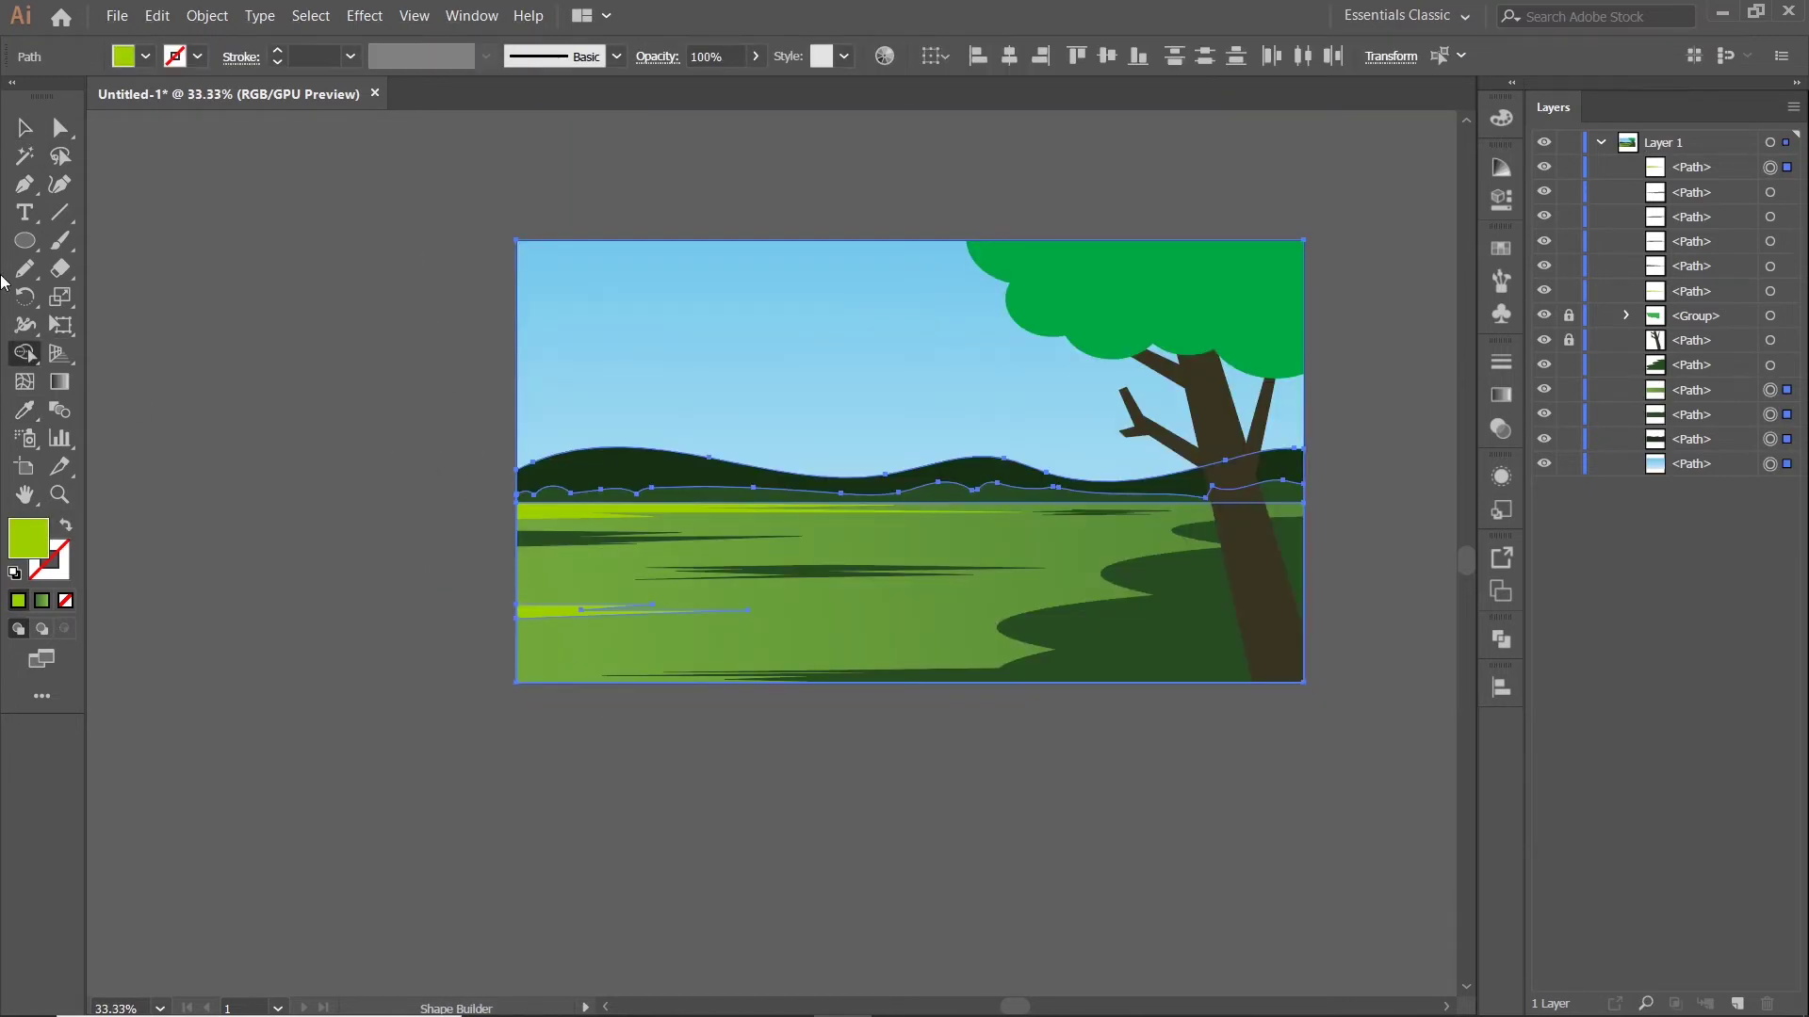
pyautogui.click(36, 190)
pyautogui.click(23, 127)
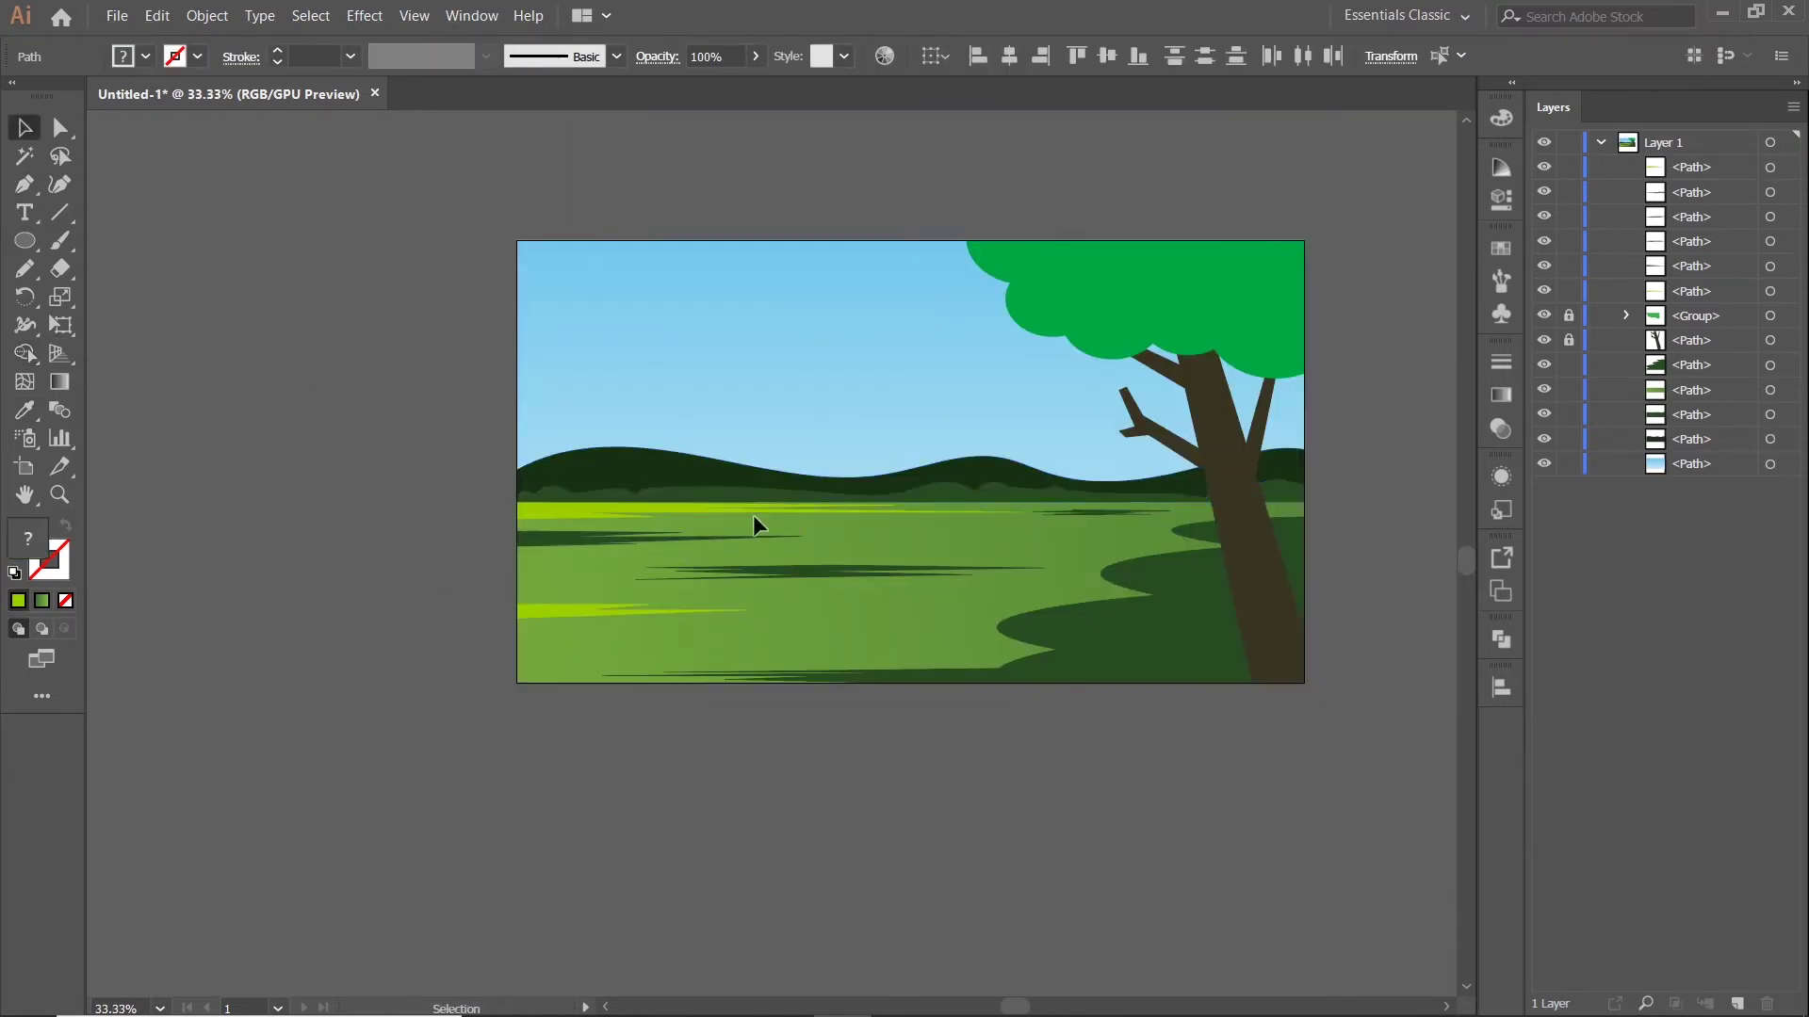
# Scale the dark green sliver in the middle of the ground down proportionally to about 516 px wide, move it slightly right, and deselect it
pyautogui.keyDown('alt'); pyautogui.scroll(2, 753, 515); pyautogui.keyUp('alt')
pyautogui.click(803, 572)
pyautogui.moveTo(1333, 601); pyautogui.dragTo(1288, 613)
pyautogui.moveTo(760, 629); pyautogui.dragTo(916, 618)
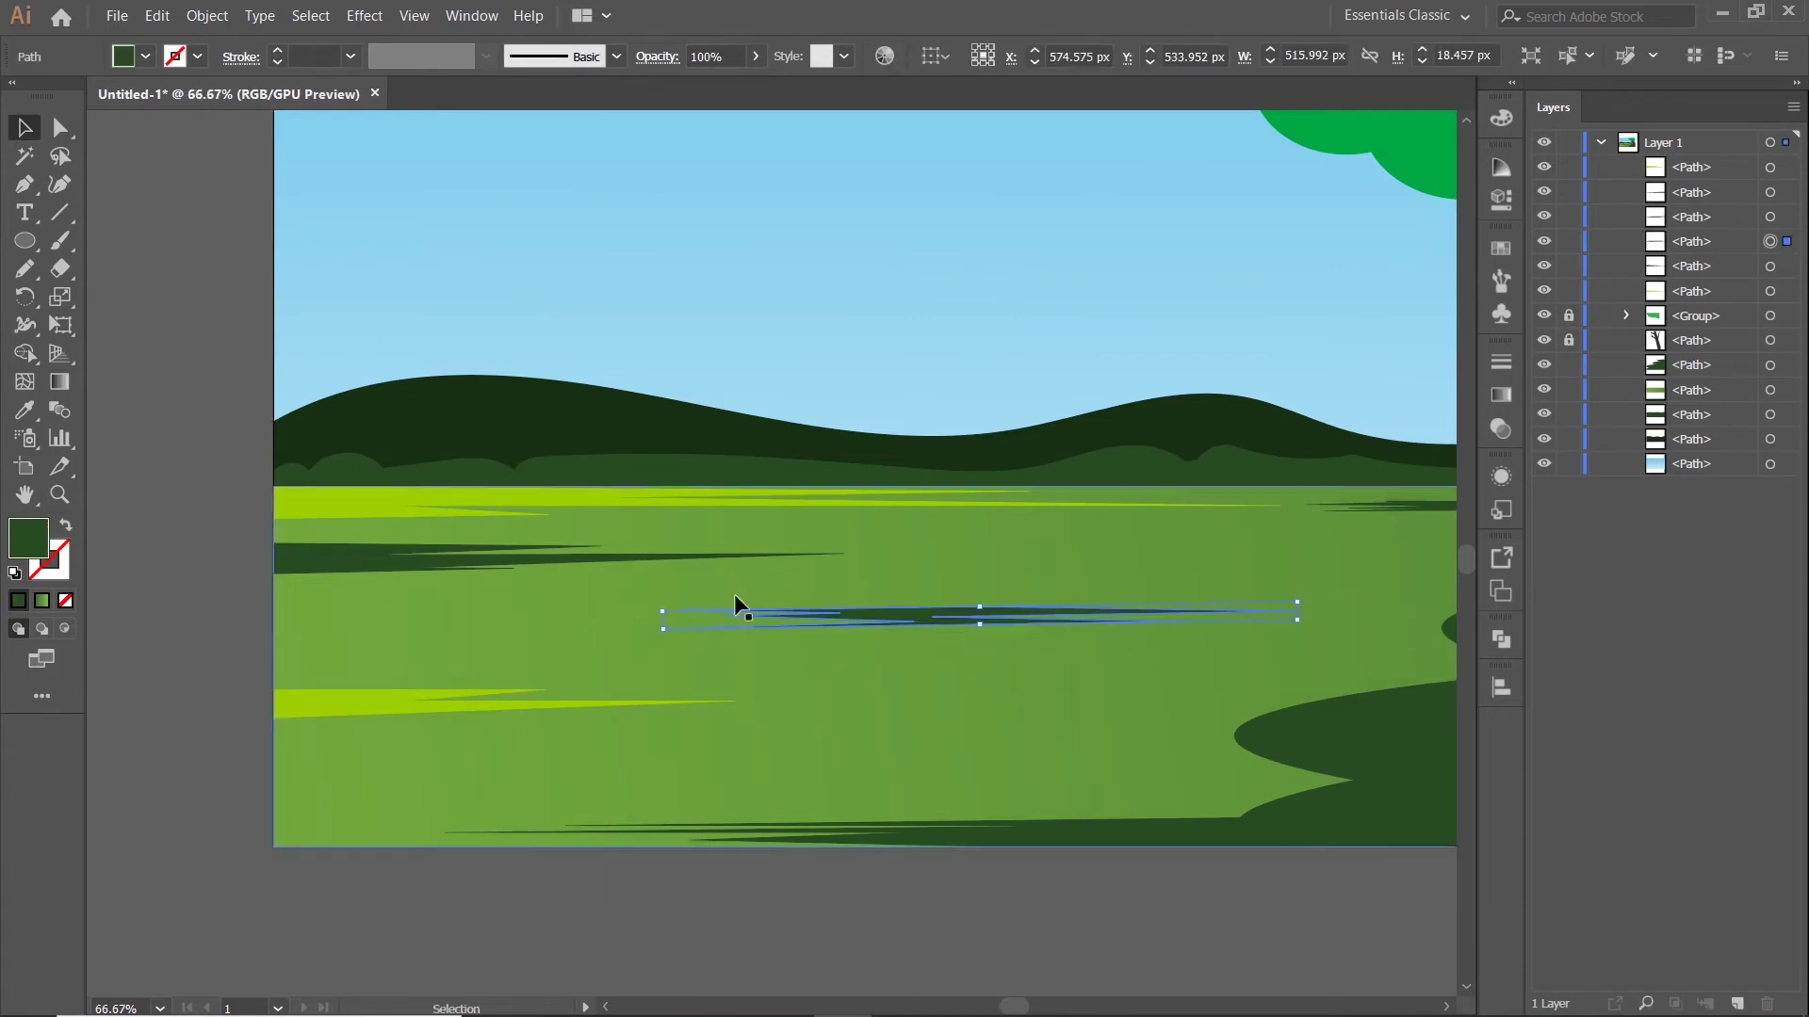
pyautogui.keyDown('alt'); pyautogui.scroll(-2, 545, 567); pyautogui.keyUp('alt')
pyautogui.click(574, 812)
pyautogui.moveTo(696, 812); pyautogui.dragTo(709, 738)
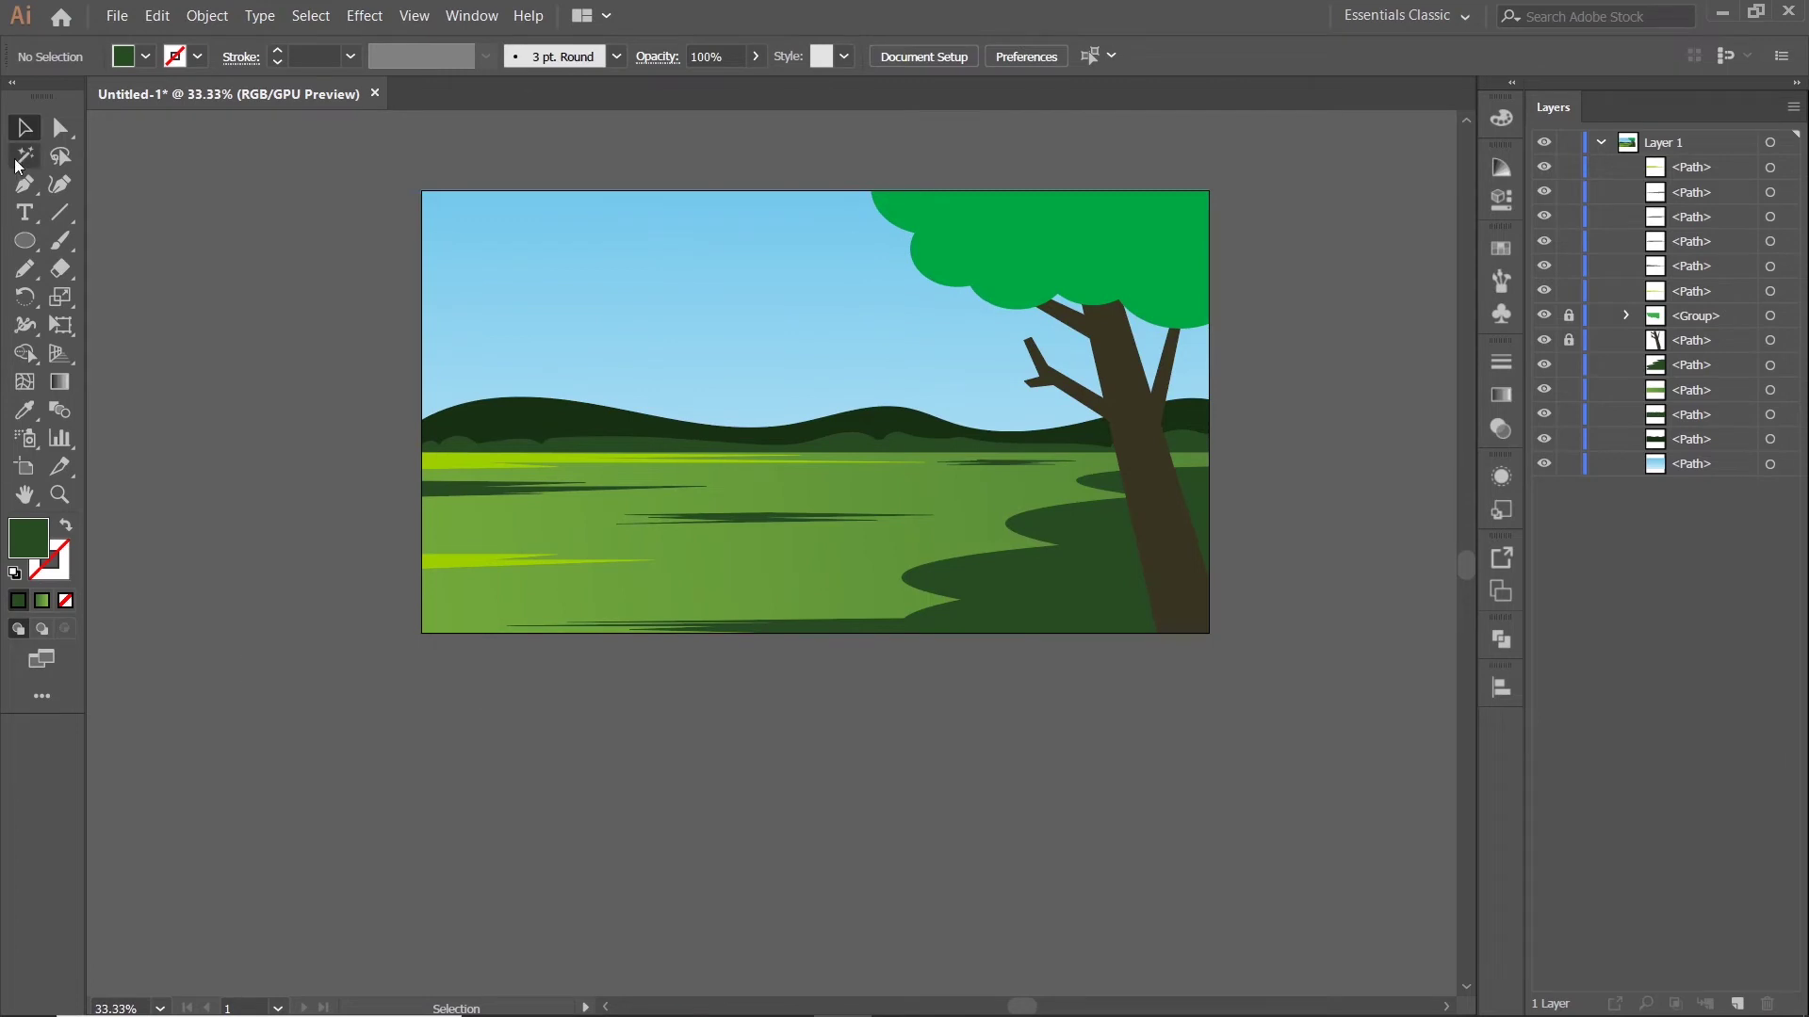
# Draw a thin jagged streak about 268 px wide and 9 px high on the lower middle ground with the Pen tool
pyautogui.keyDown('alt'); pyautogui.scroll(2, 926, 556); pyautogui.keyUp('alt')
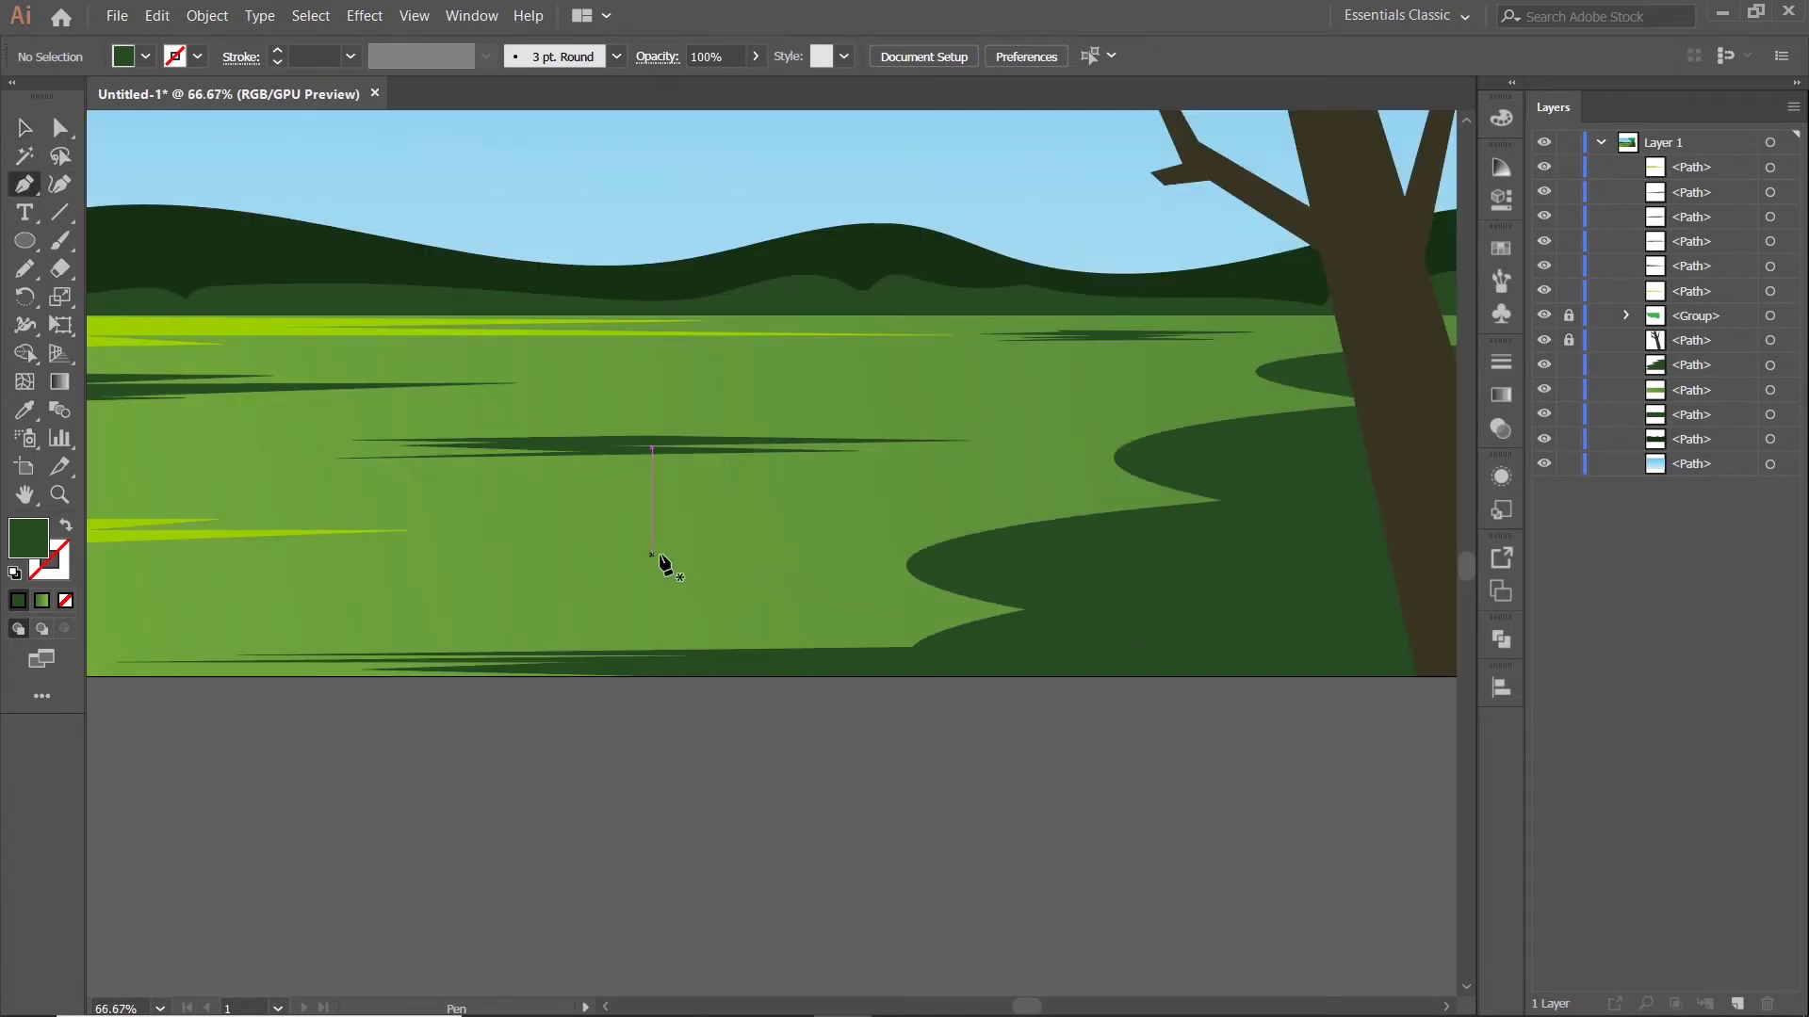
pyautogui.click(627, 585)
pyautogui.click(826, 585)
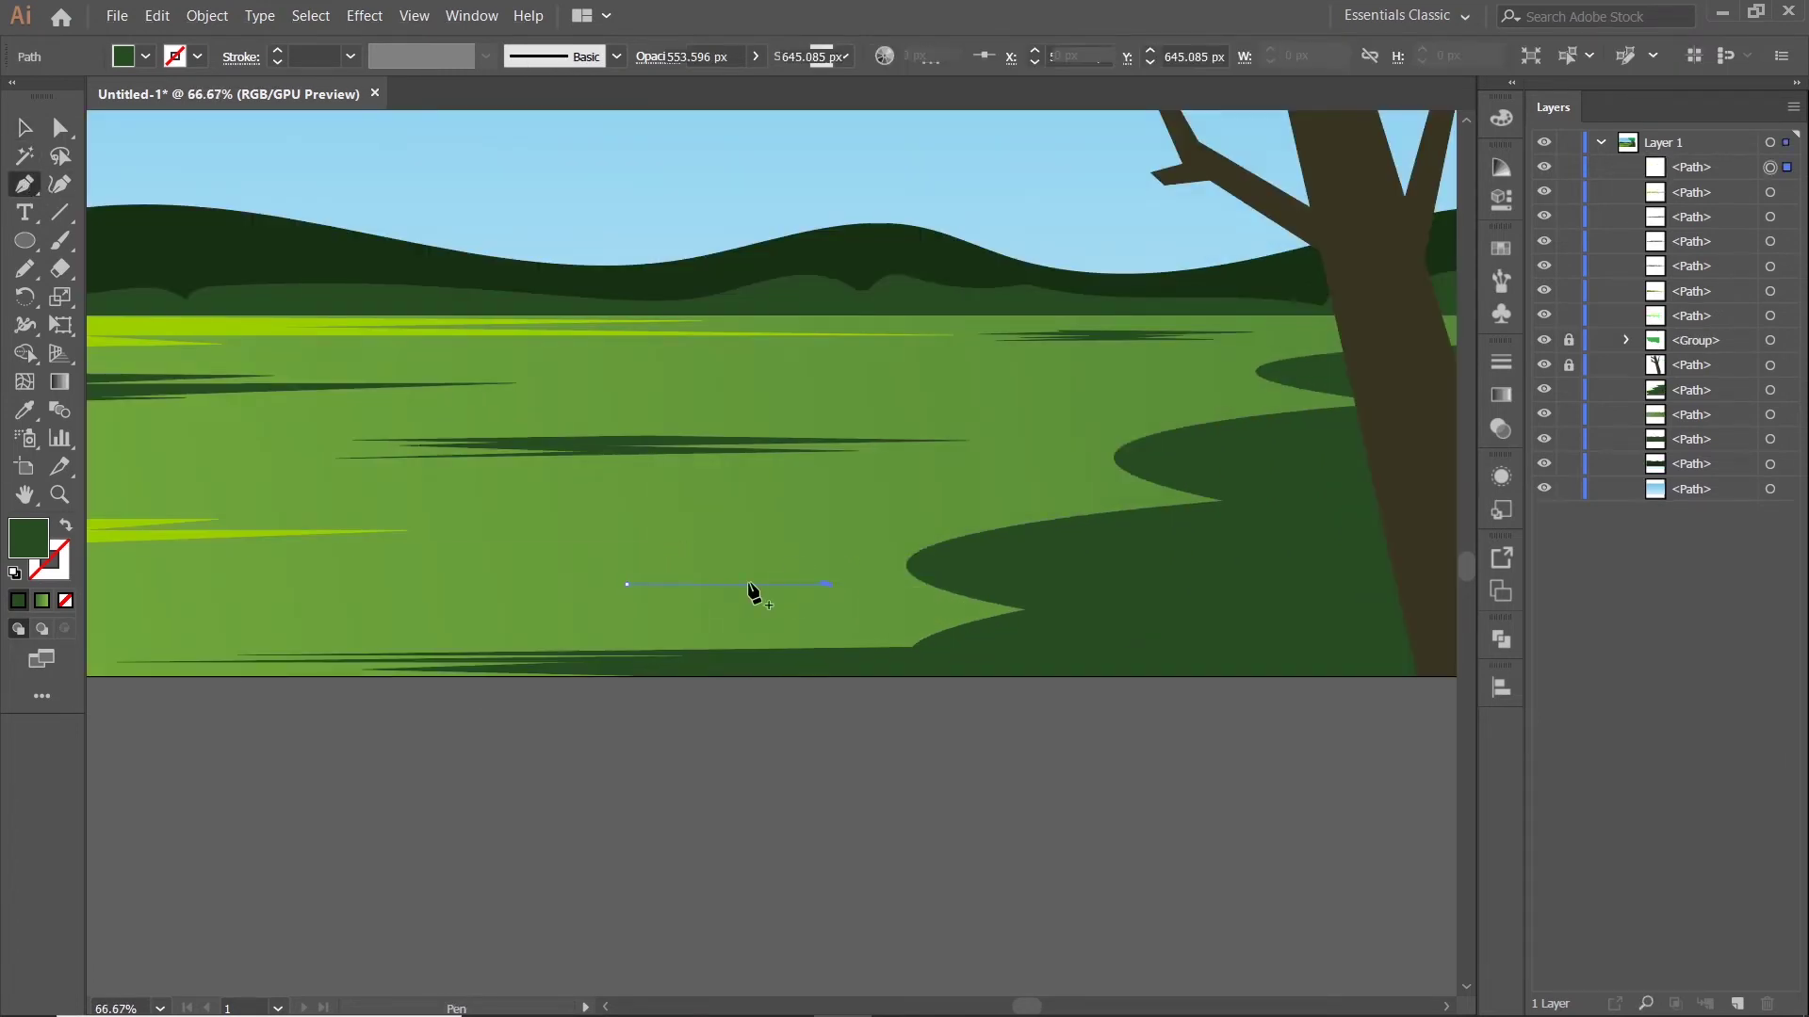
pyautogui.click(678, 590)
pyautogui.click(847, 592)
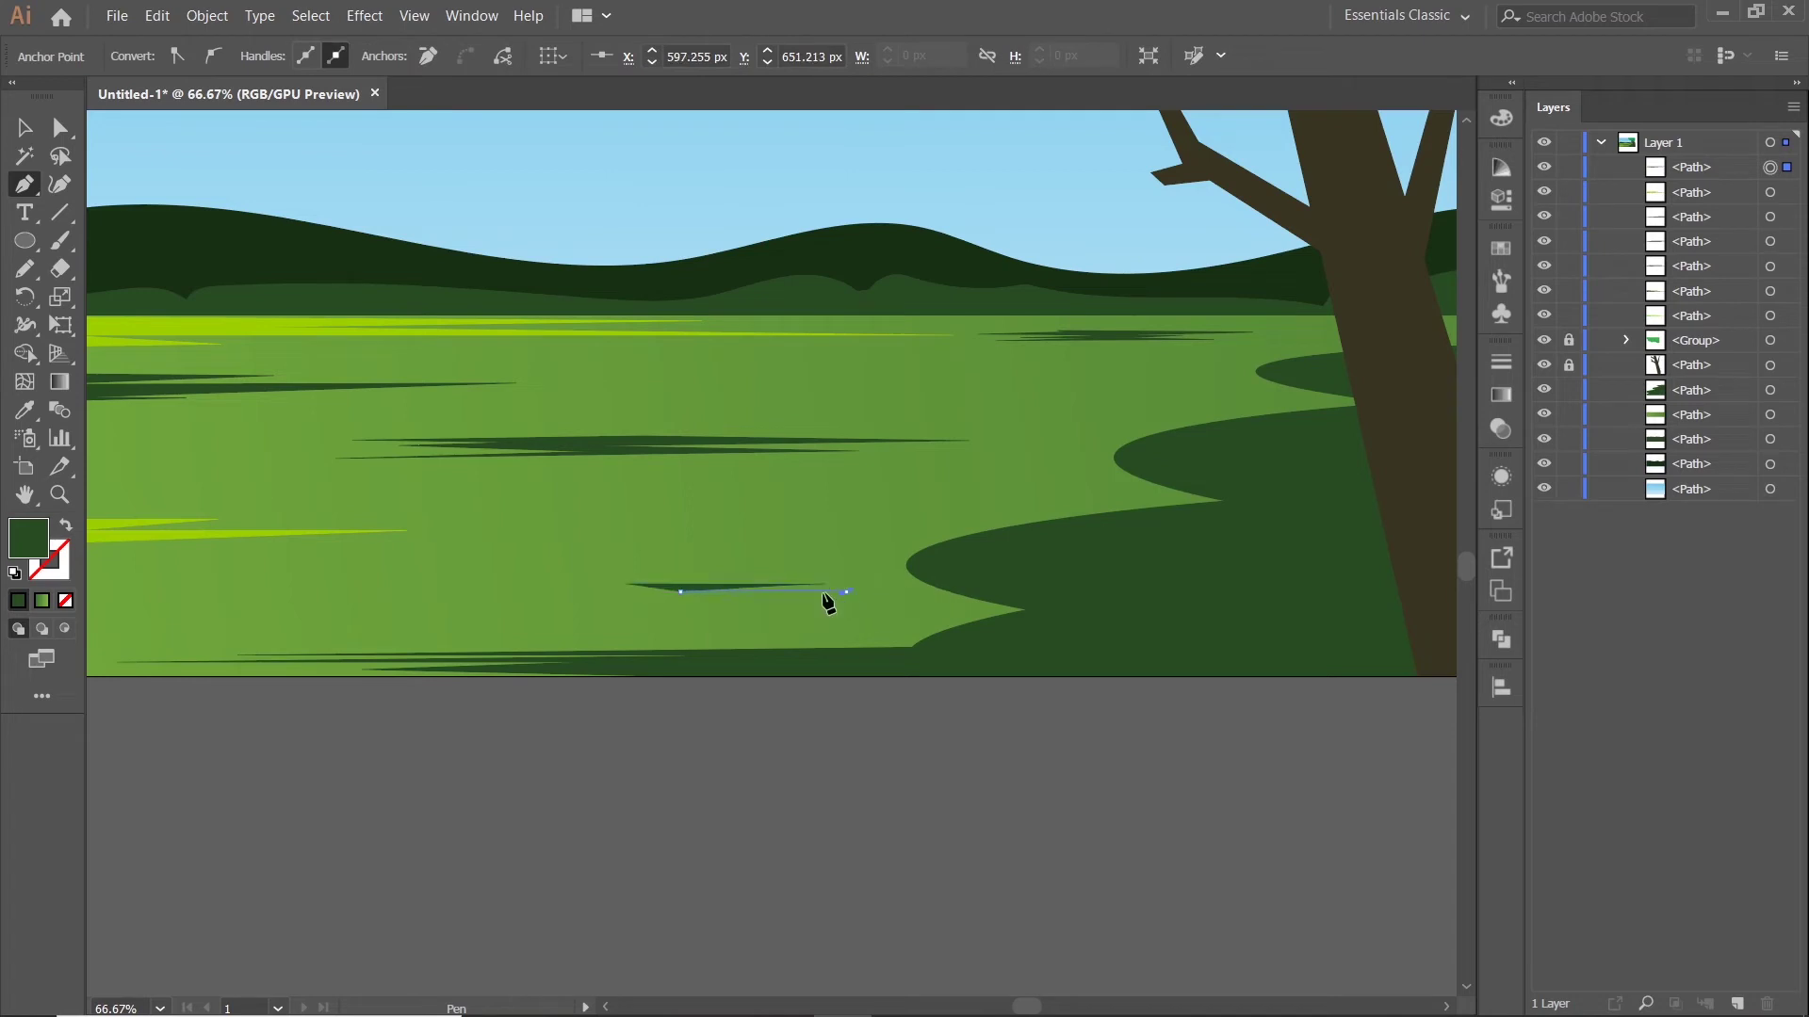
pyautogui.click(516, 595)
pyautogui.keyDown('alt'); pyautogui.scroll(1, 579, 597); pyautogui.keyUp('alt')
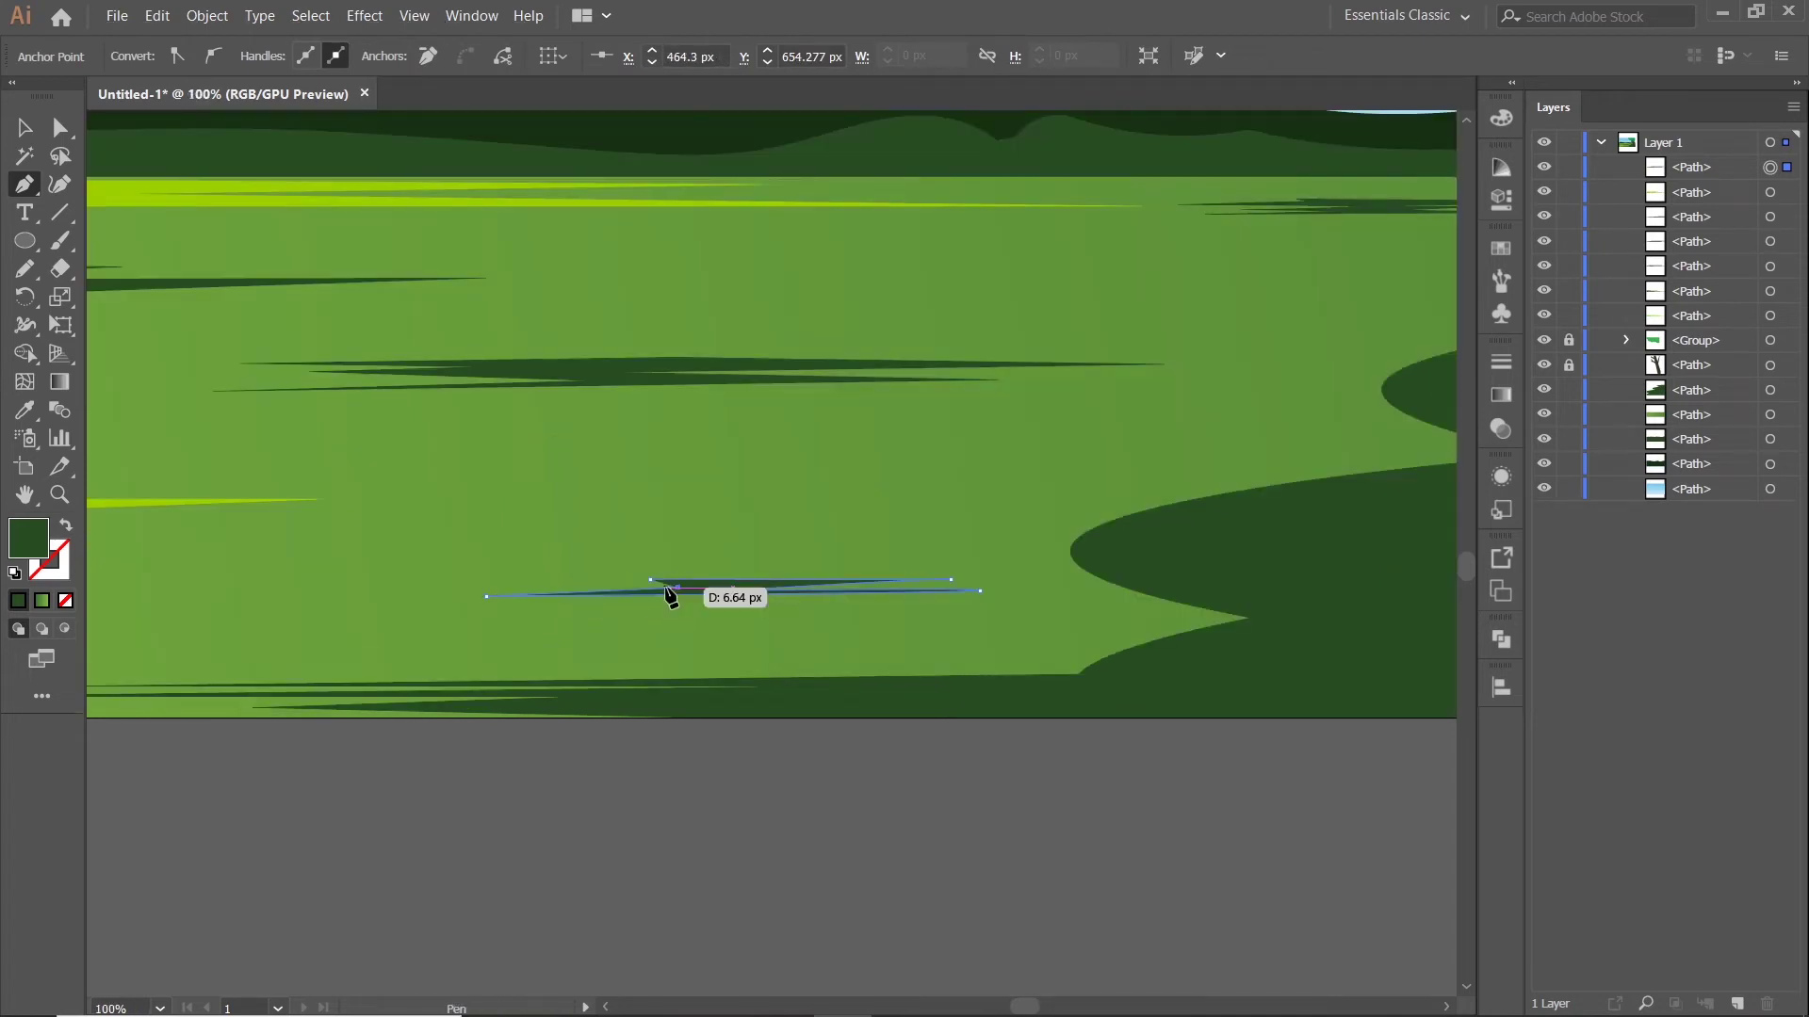
pyautogui.moveTo(650, 580); pyautogui.dragTo(667, 594)
pyautogui.hotkey('ctrl', 'z')
pyautogui.click(650, 580)
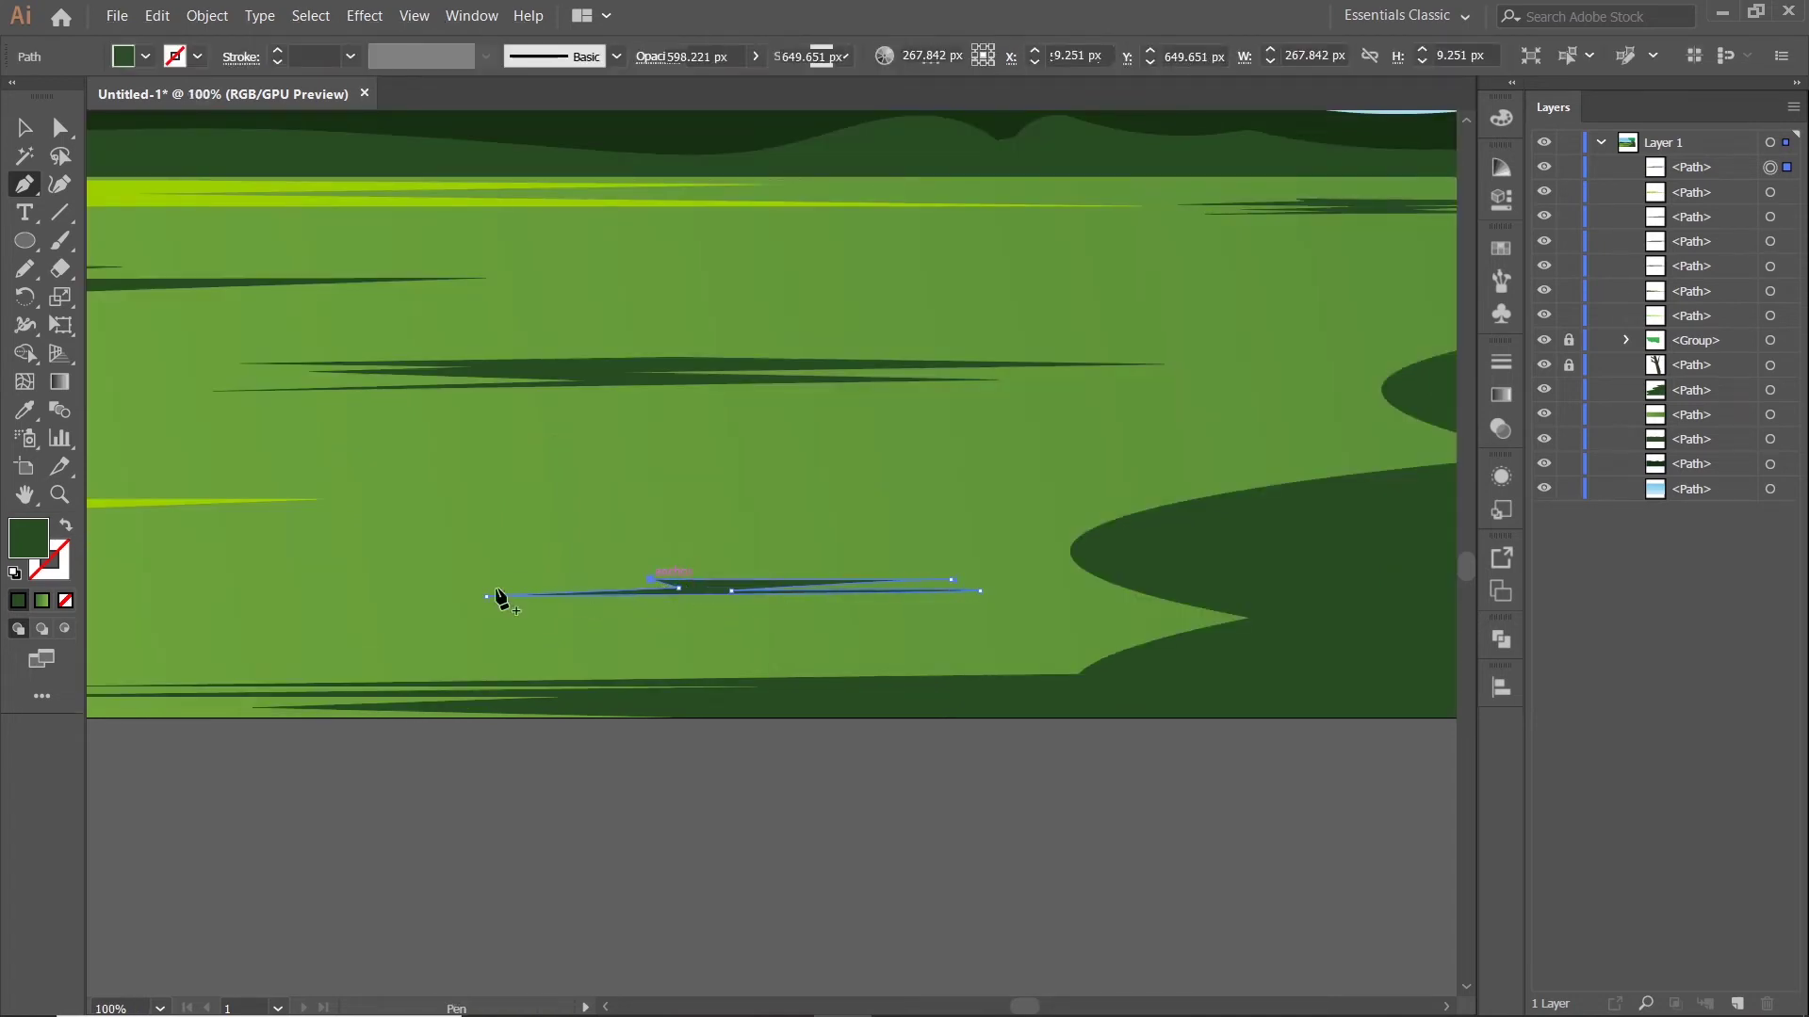
# Fill the new lower middle streak with the lower left streak's lime green using the Eyedropper, and deselect it
pyautogui.click(121, 505)
pyautogui.scroll(-3, 443, 455)
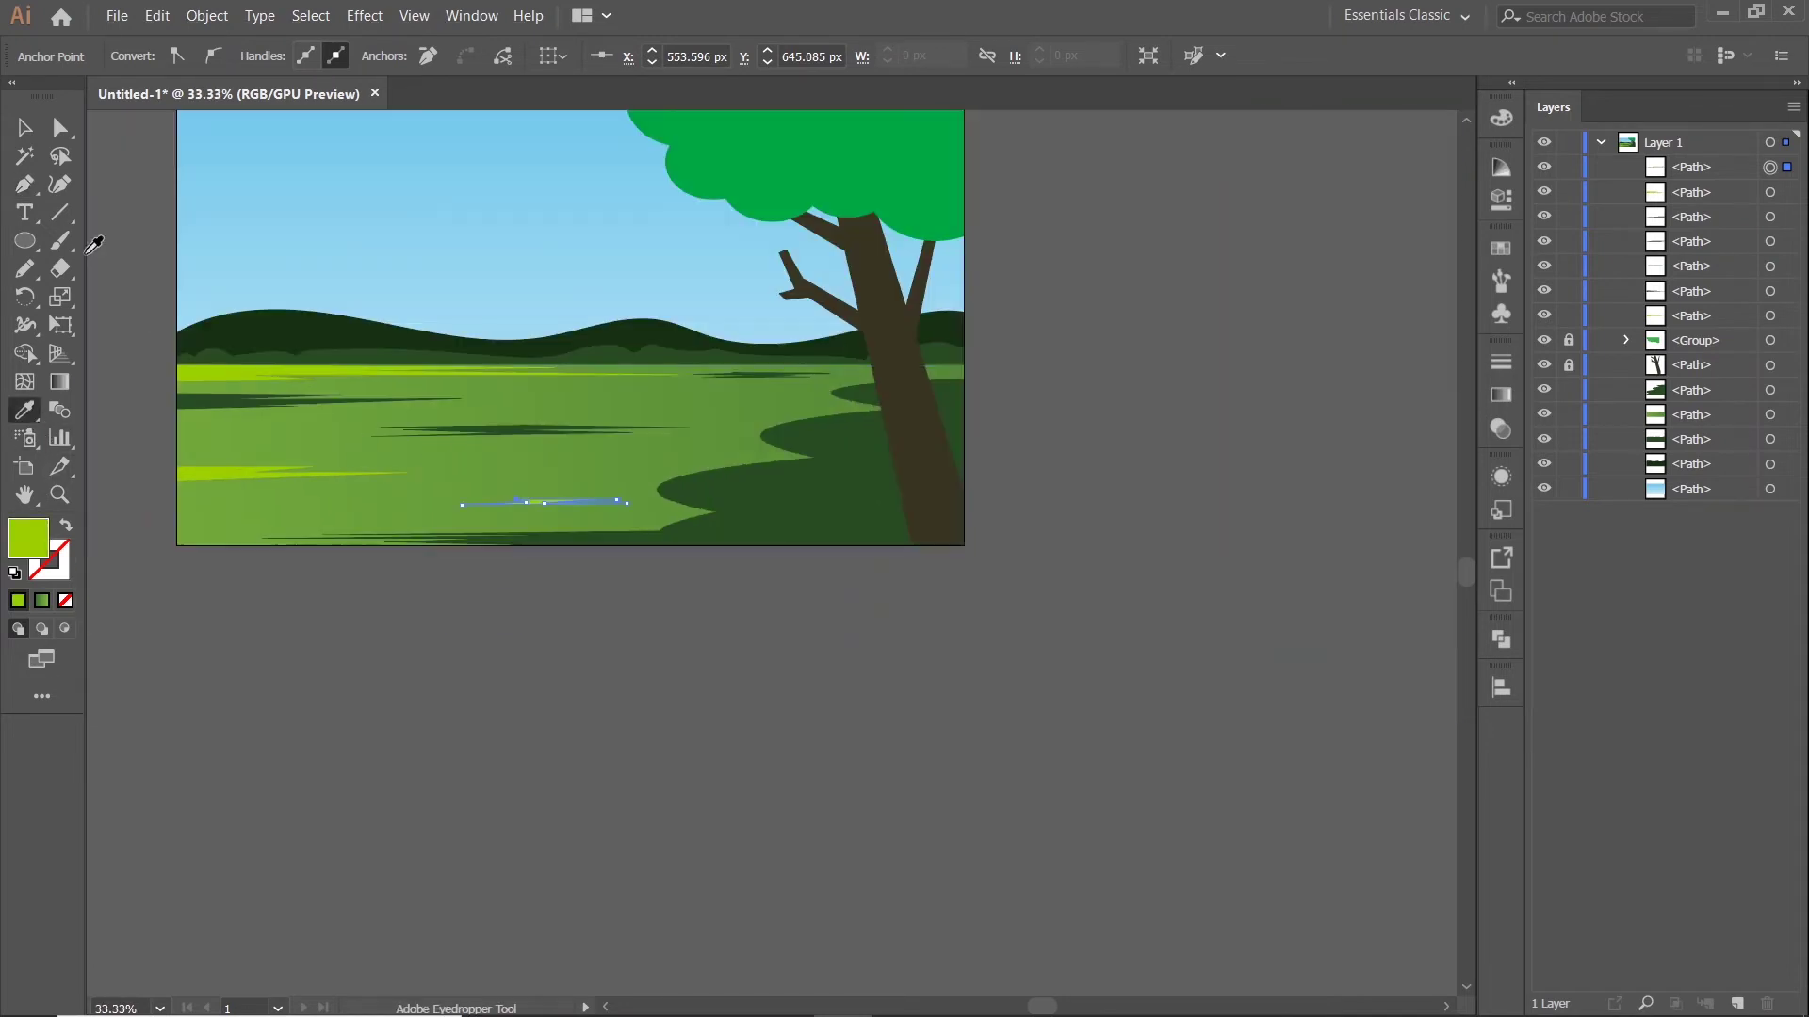
pyautogui.click(24, 129)
pyautogui.click(674, 664)
pyautogui.scroll(-2, 682, 662)
pyautogui.moveTo(624, 681); pyautogui.dragTo(793, 660)
pyautogui.scroll(2, 793, 659)
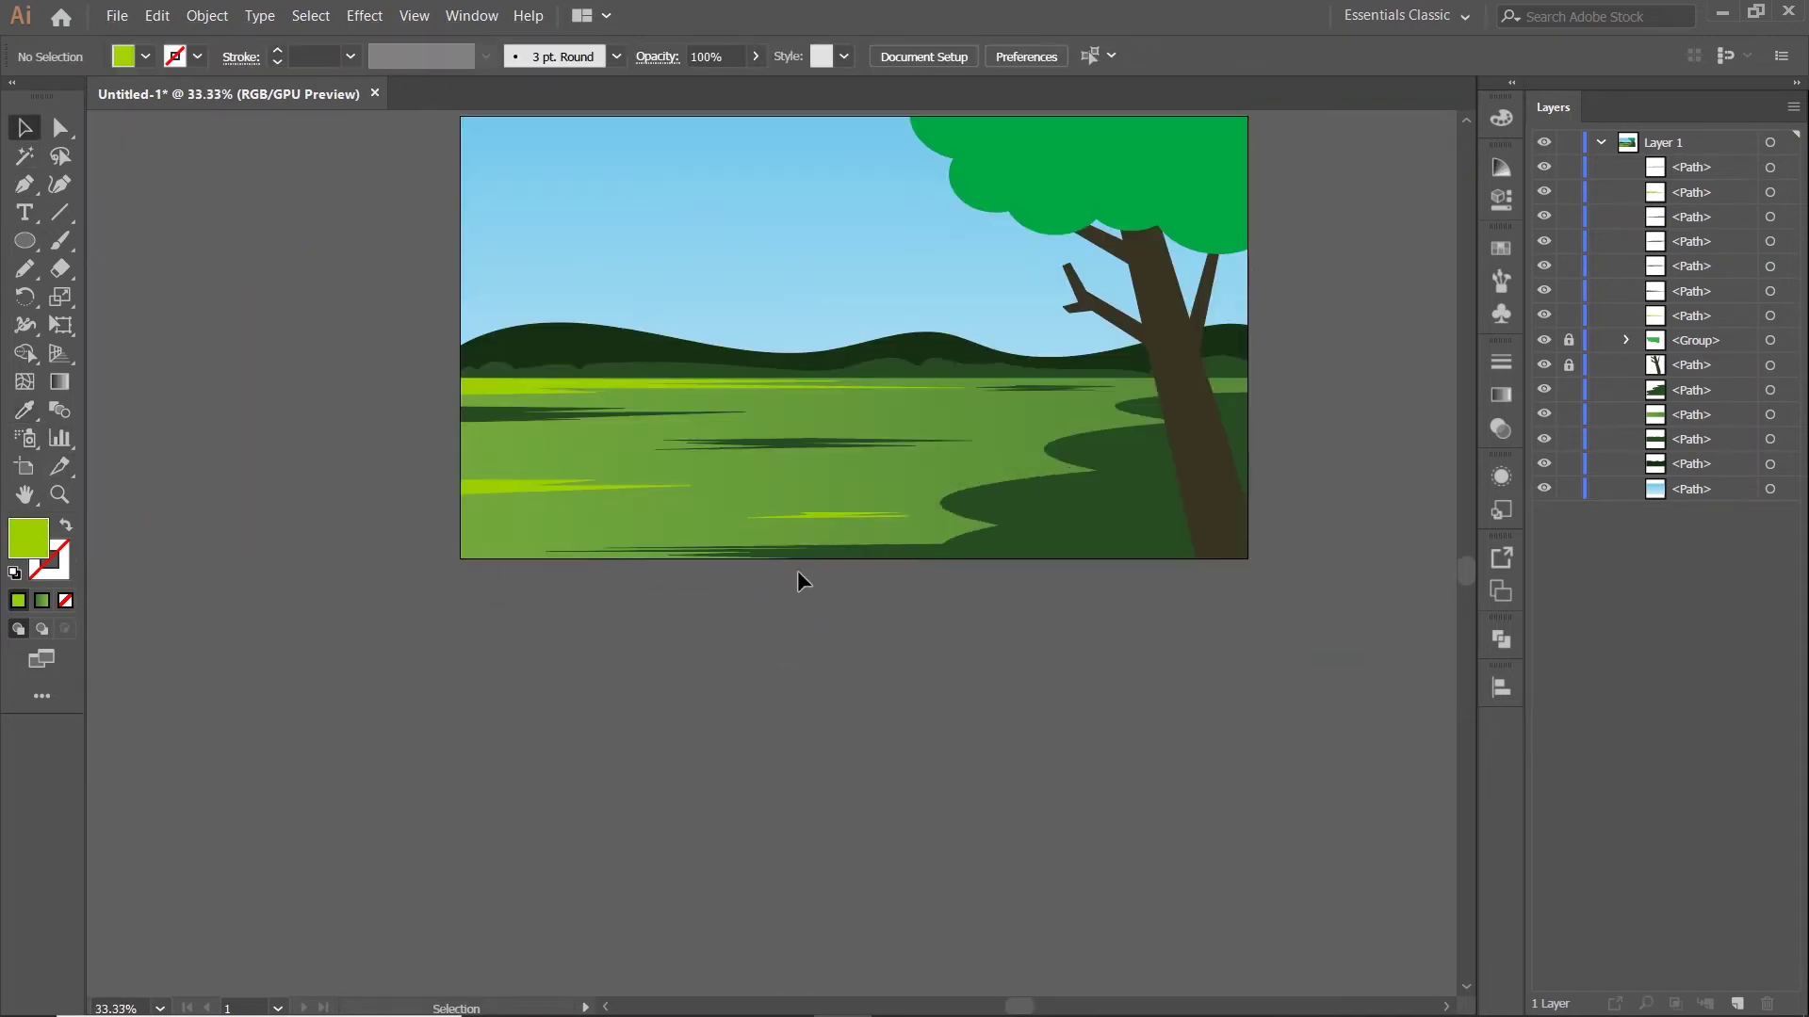
# Recolor the small lower middle streak to a saturated mid green and deselect it
pyautogui.click(846, 516)
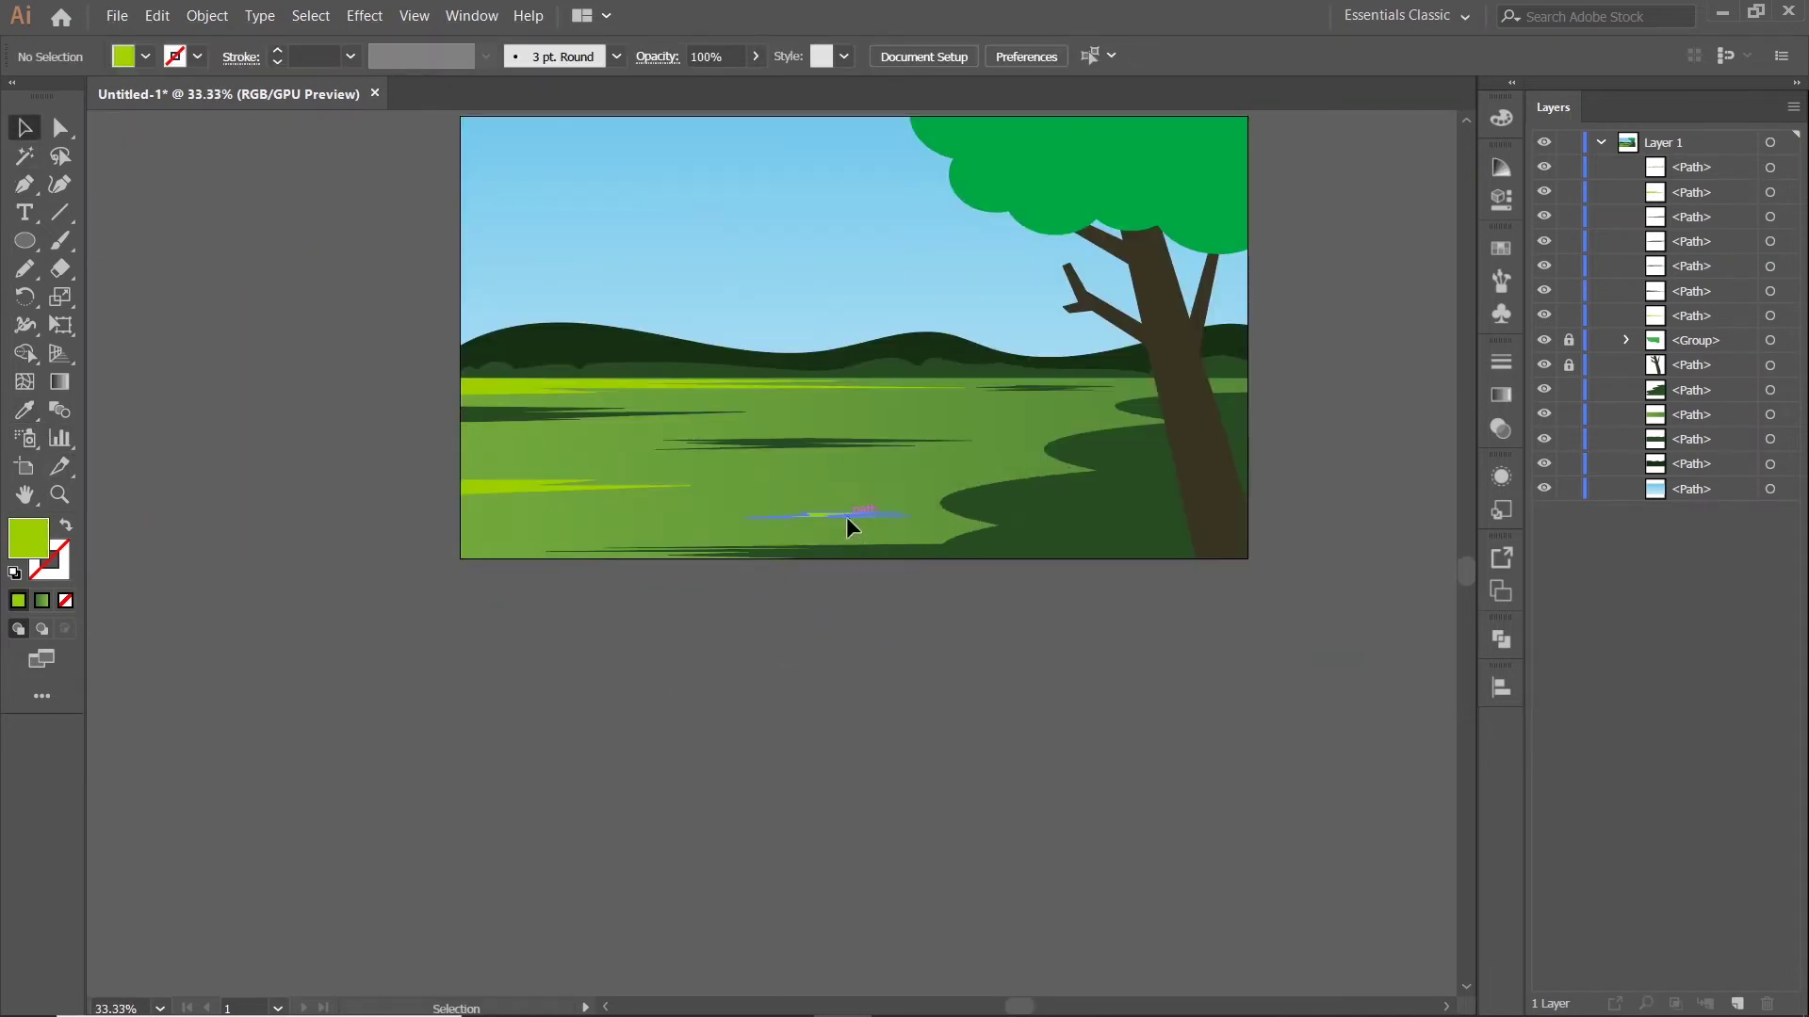
pyautogui.click(1504, 119)
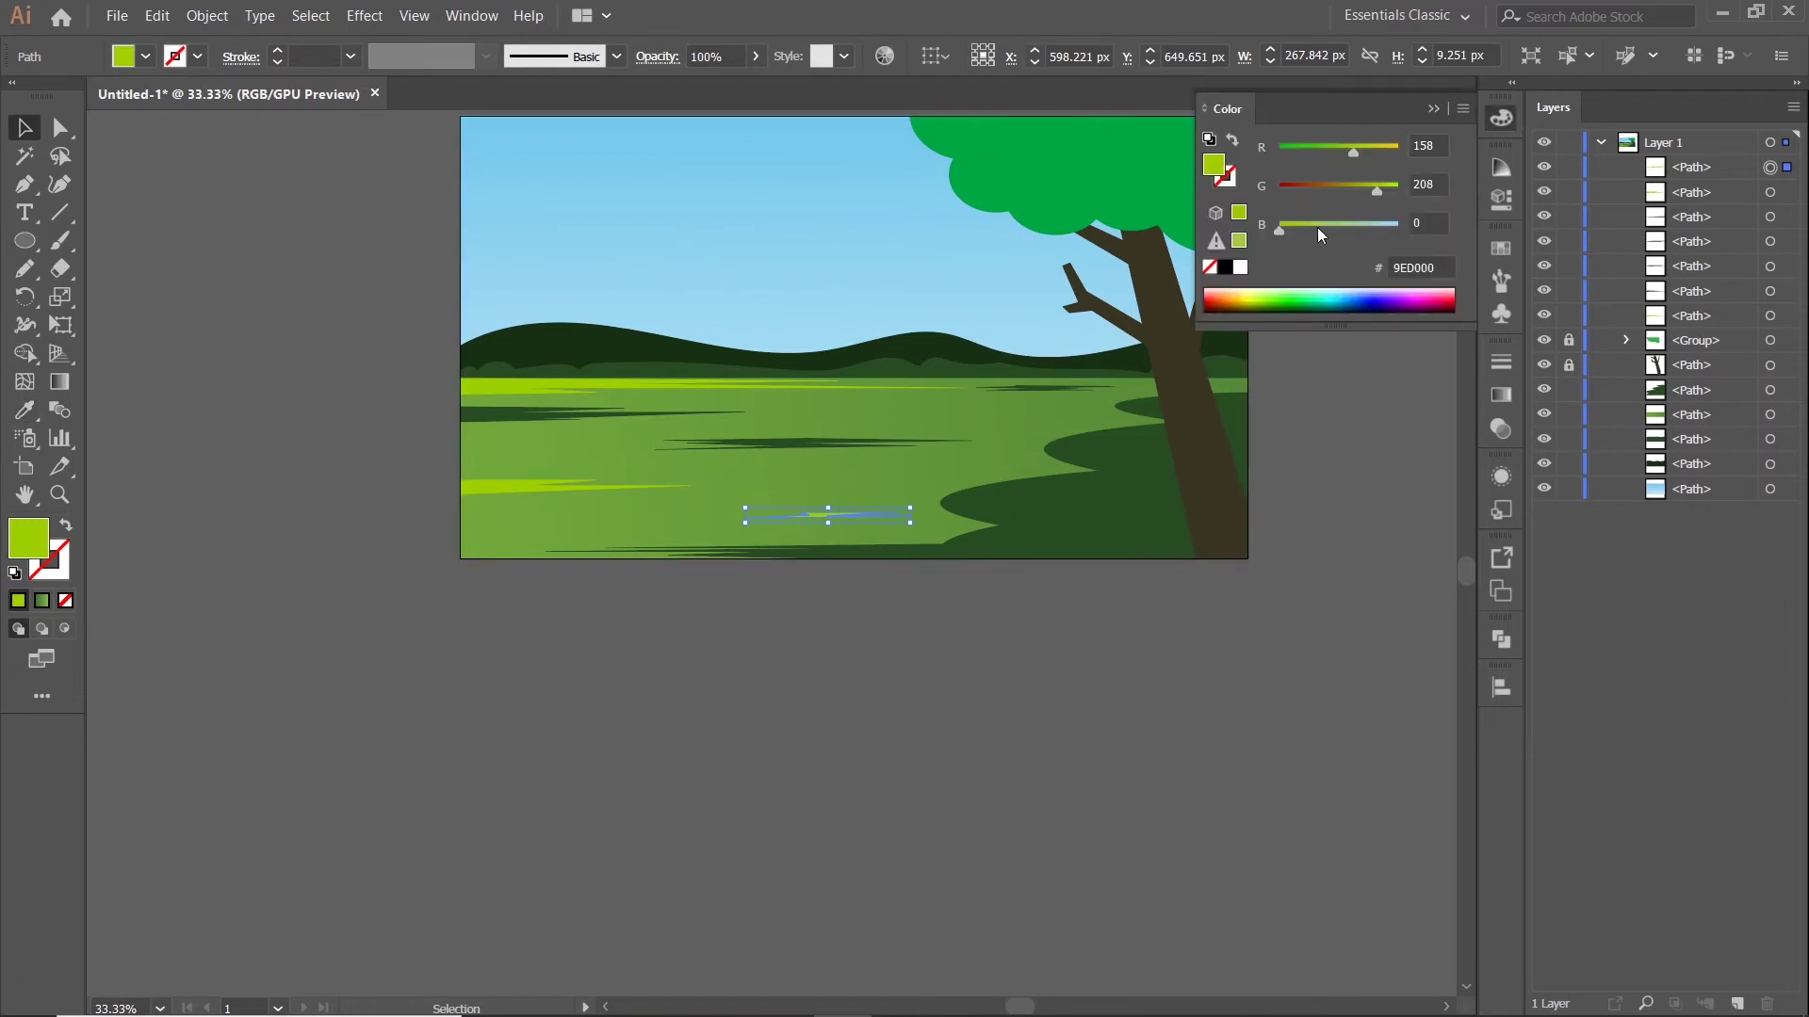
pyautogui.click(1296, 307)
pyautogui.moveTo(1321, 190); pyautogui.dragTo(1359, 197)
pyautogui.click(1502, 119)
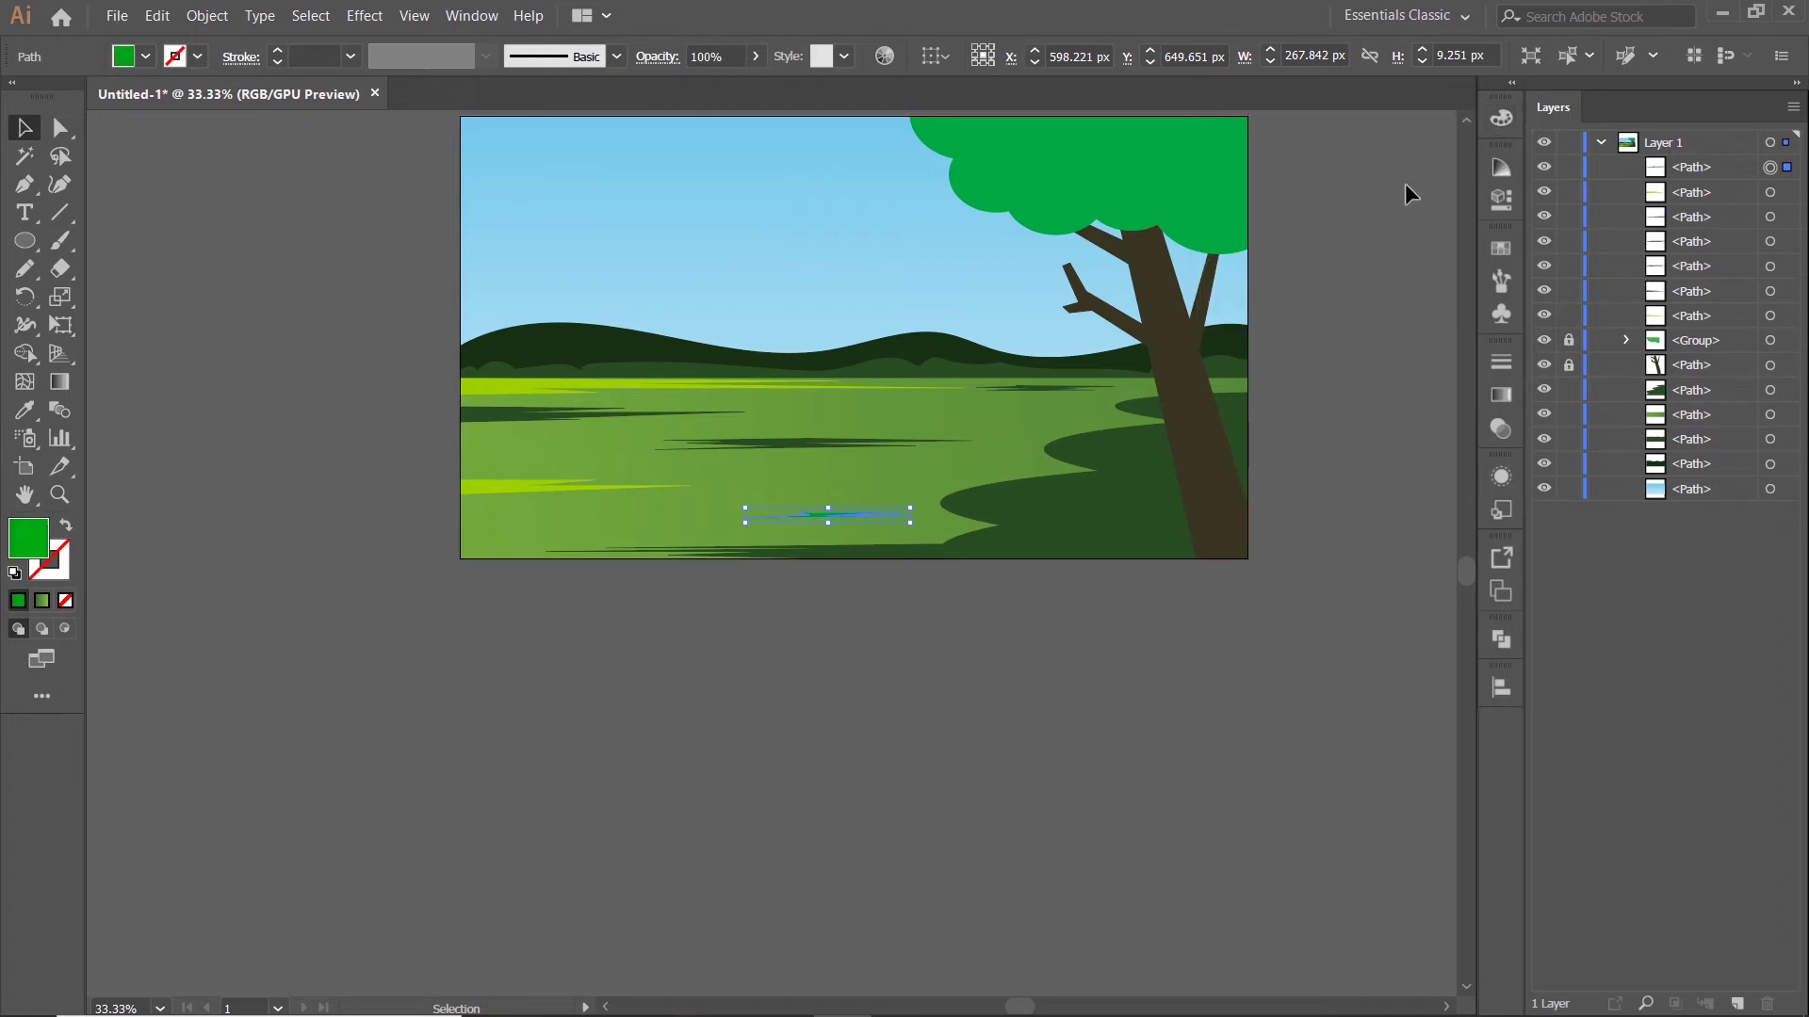
pyautogui.click(1377, 261)
# Sample the tree canopy's green onto the small lower middle streak, adjust its fill to RGB 82, 196, 41, and deselect it
pyautogui.click(825, 511)
pyautogui.press('i')
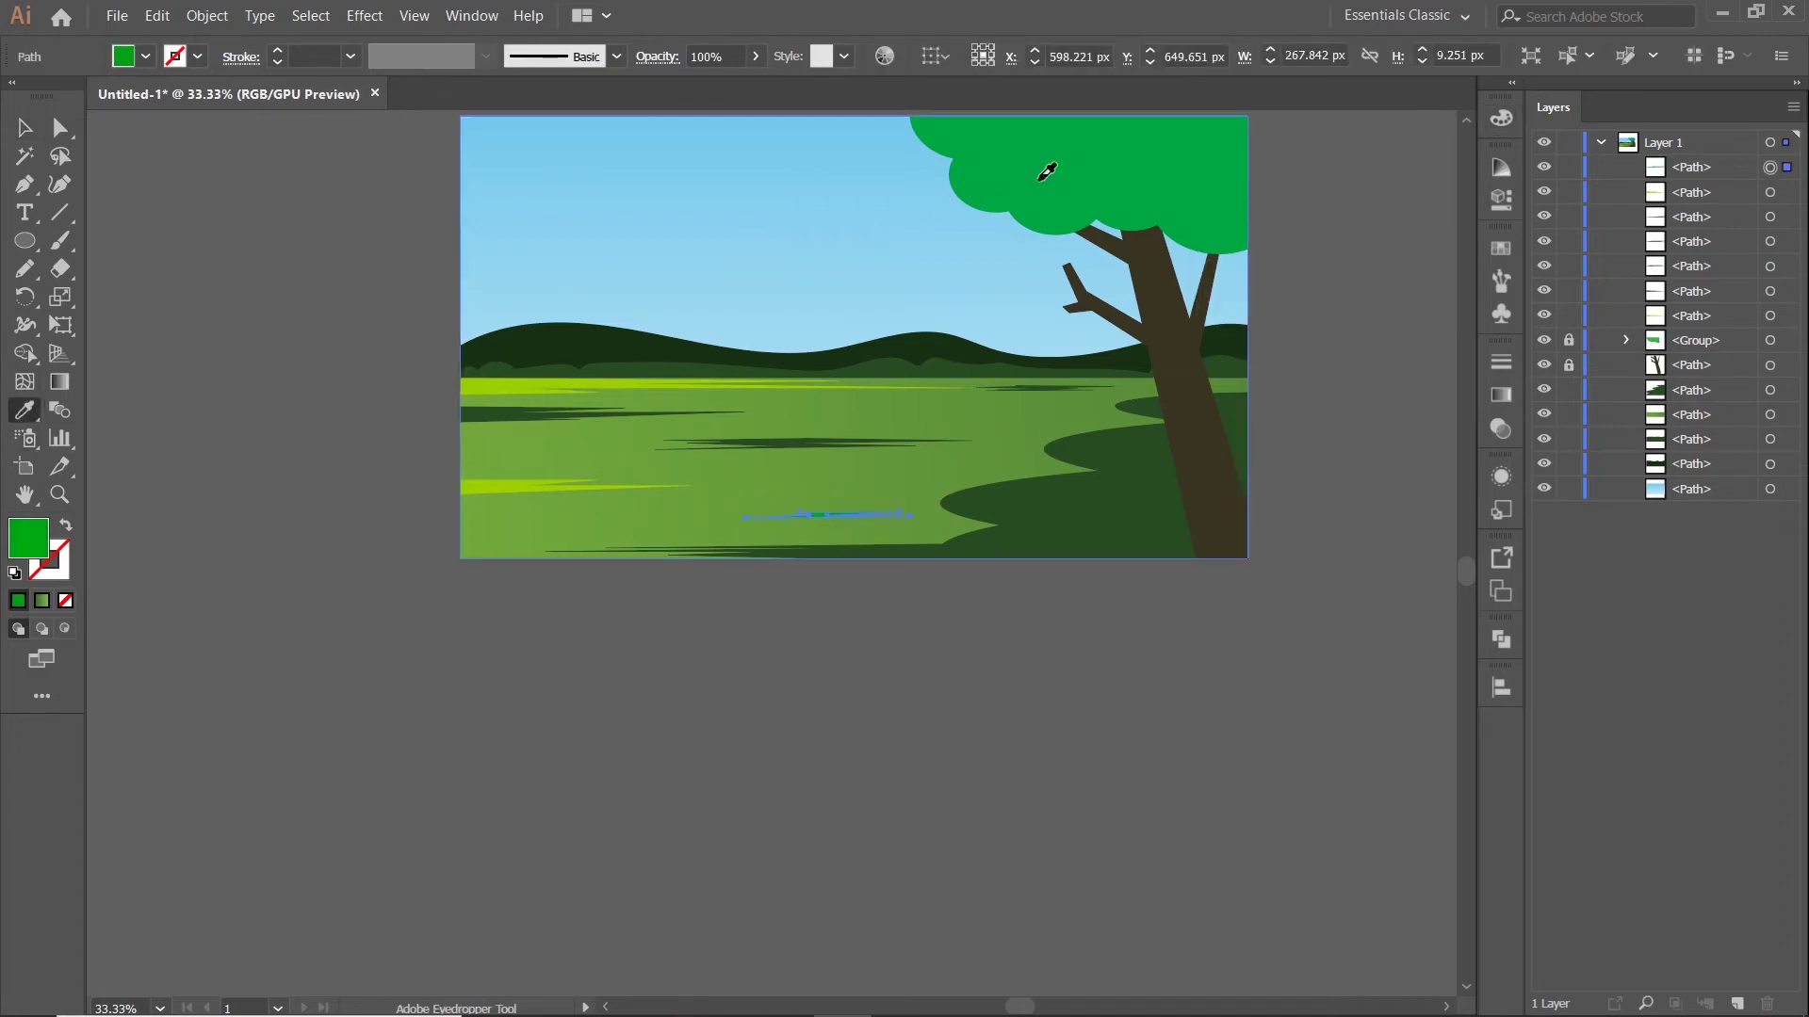
pyautogui.click(1502, 119)
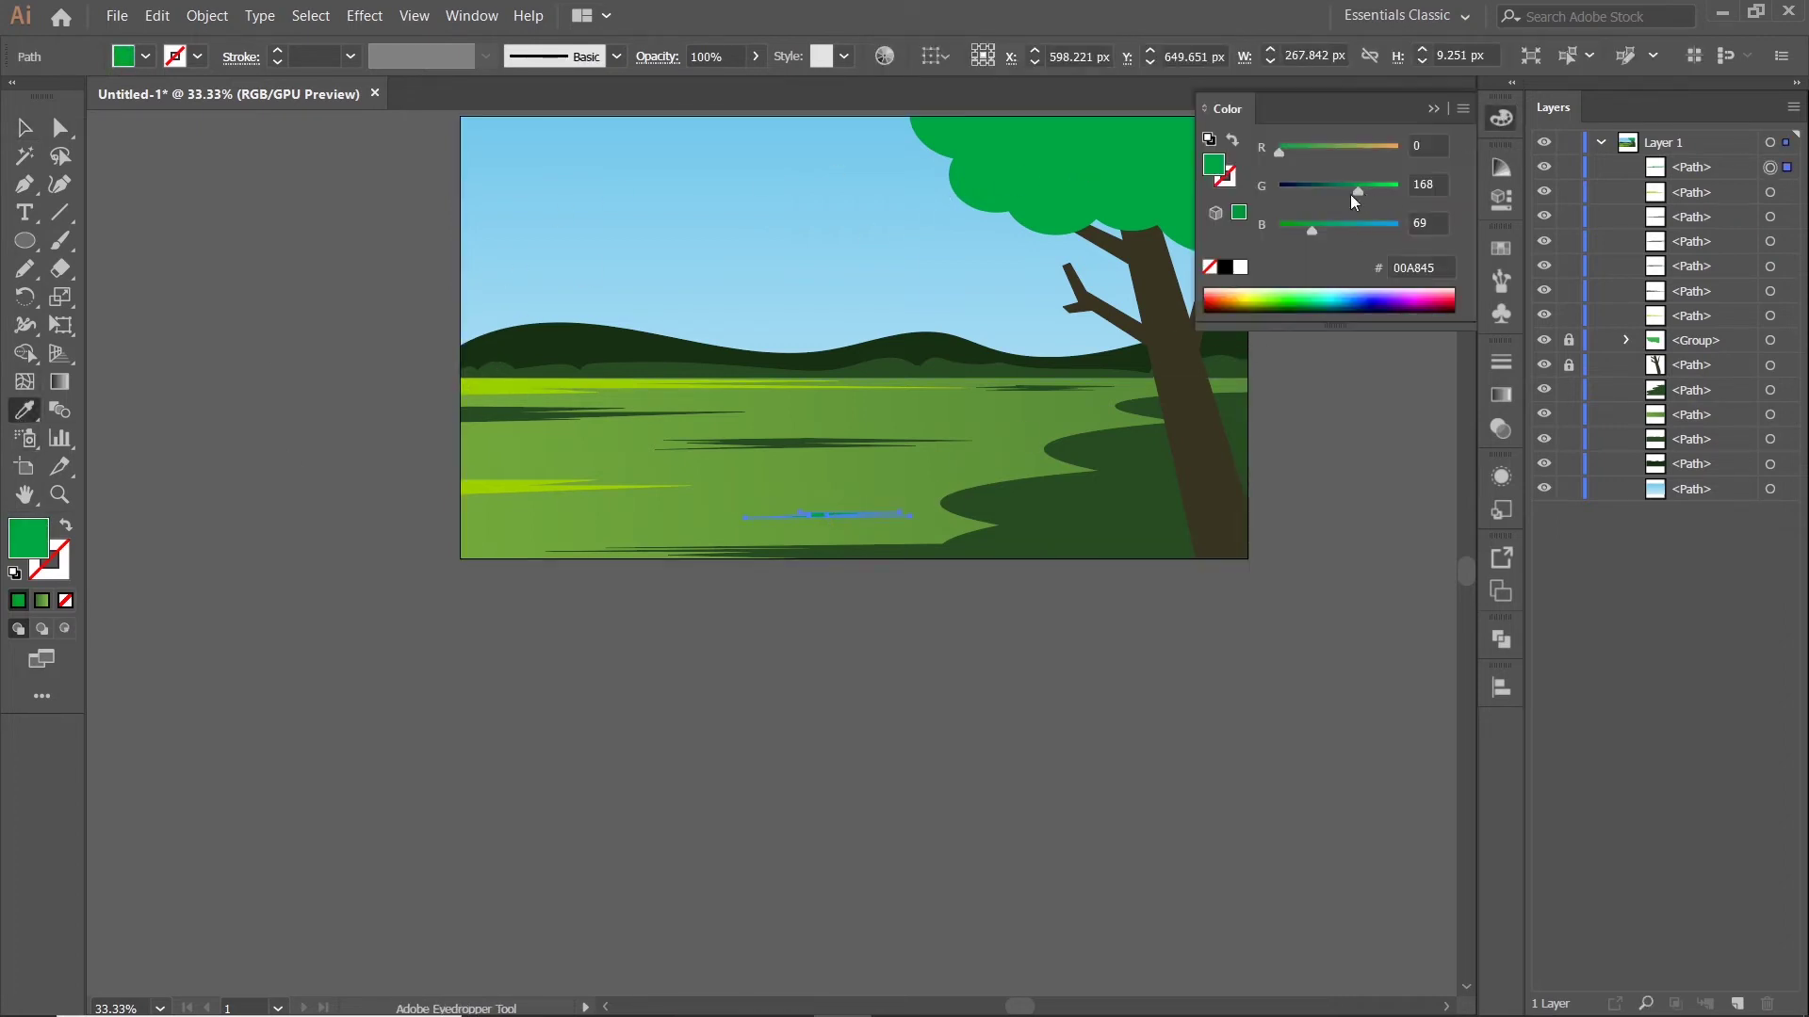
pyautogui.moveTo(1312, 231); pyautogui.dragTo(1301, 237)
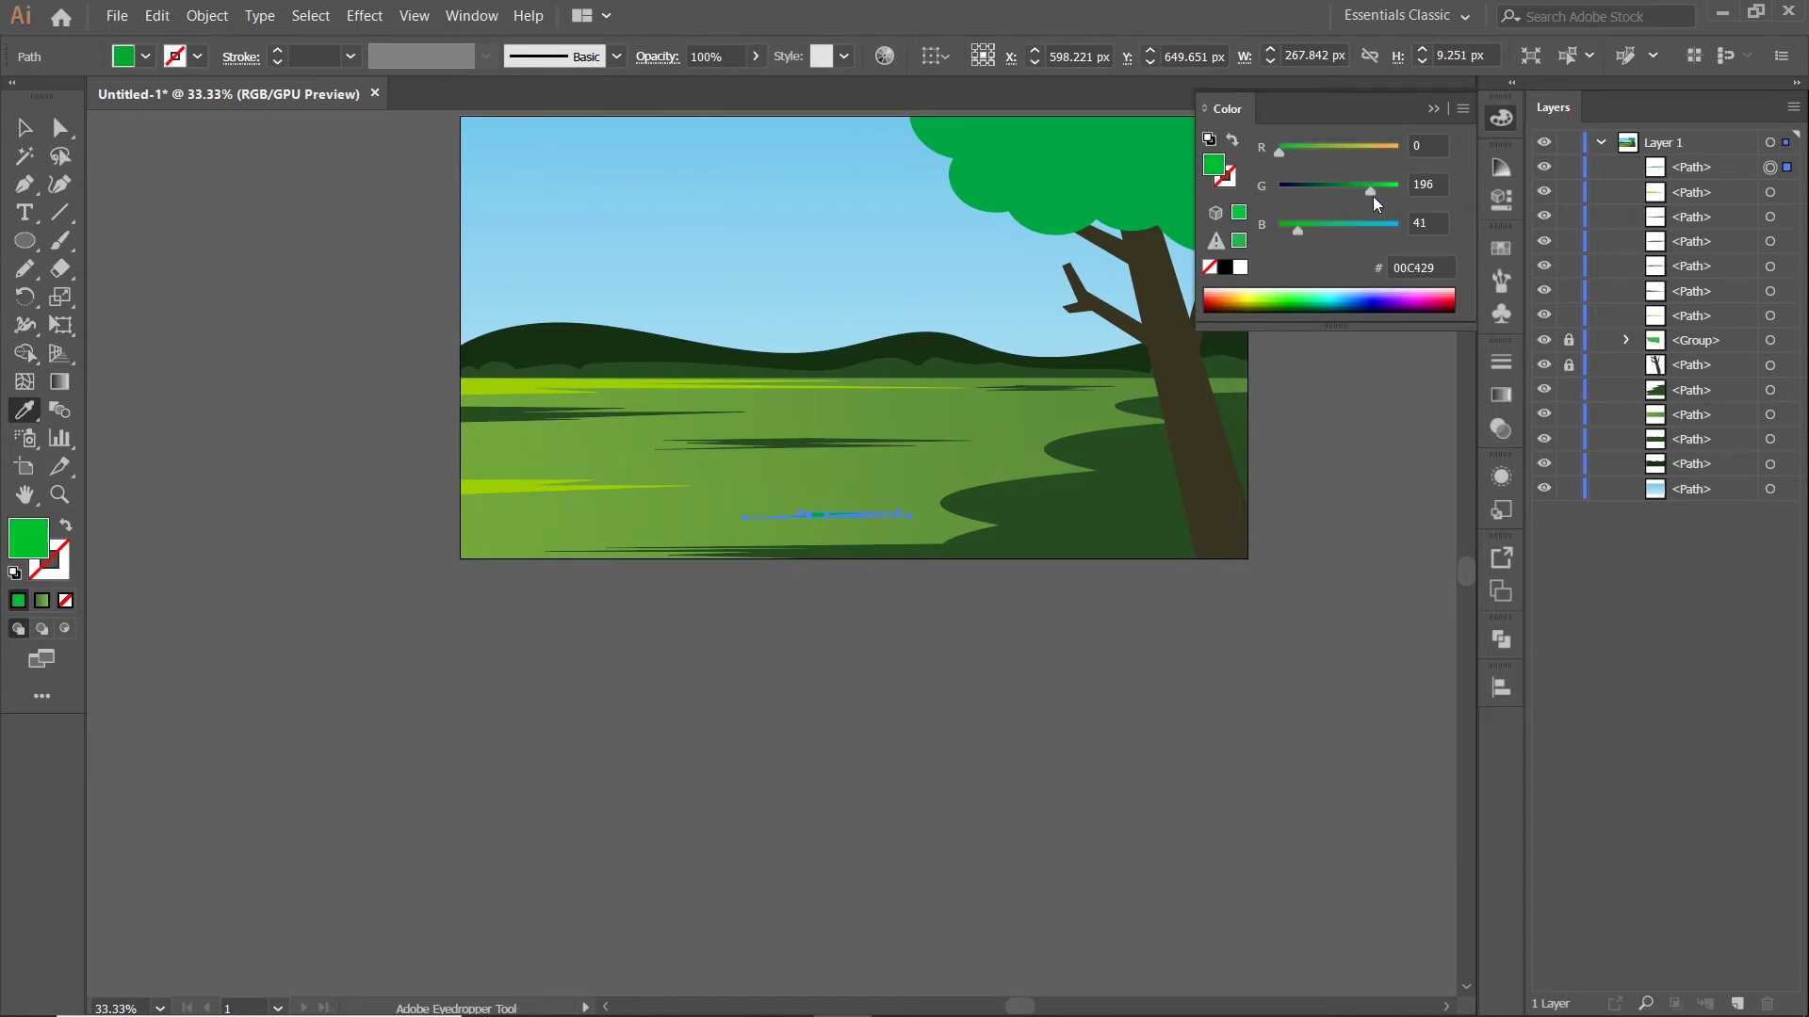
pyautogui.click(1315, 162)
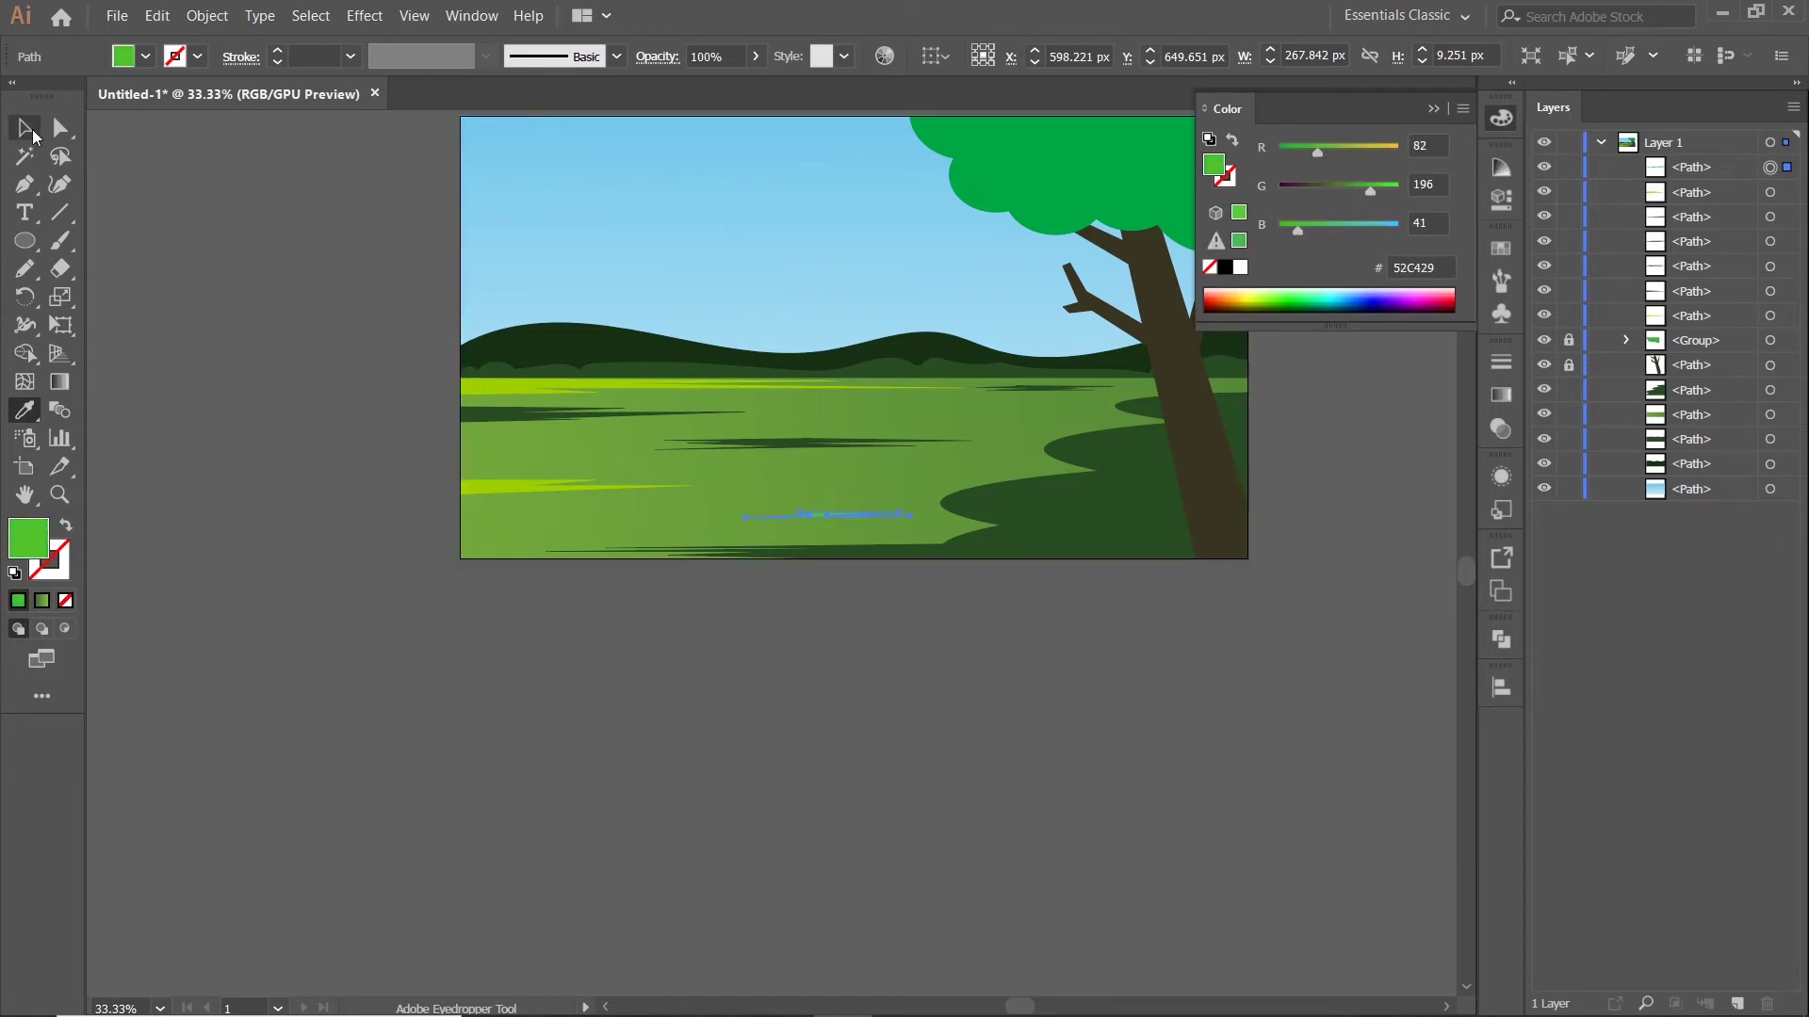
pyautogui.click(383, 440)
pyautogui.scroll(-2, 384, 440)
pyautogui.click(1432, 110)
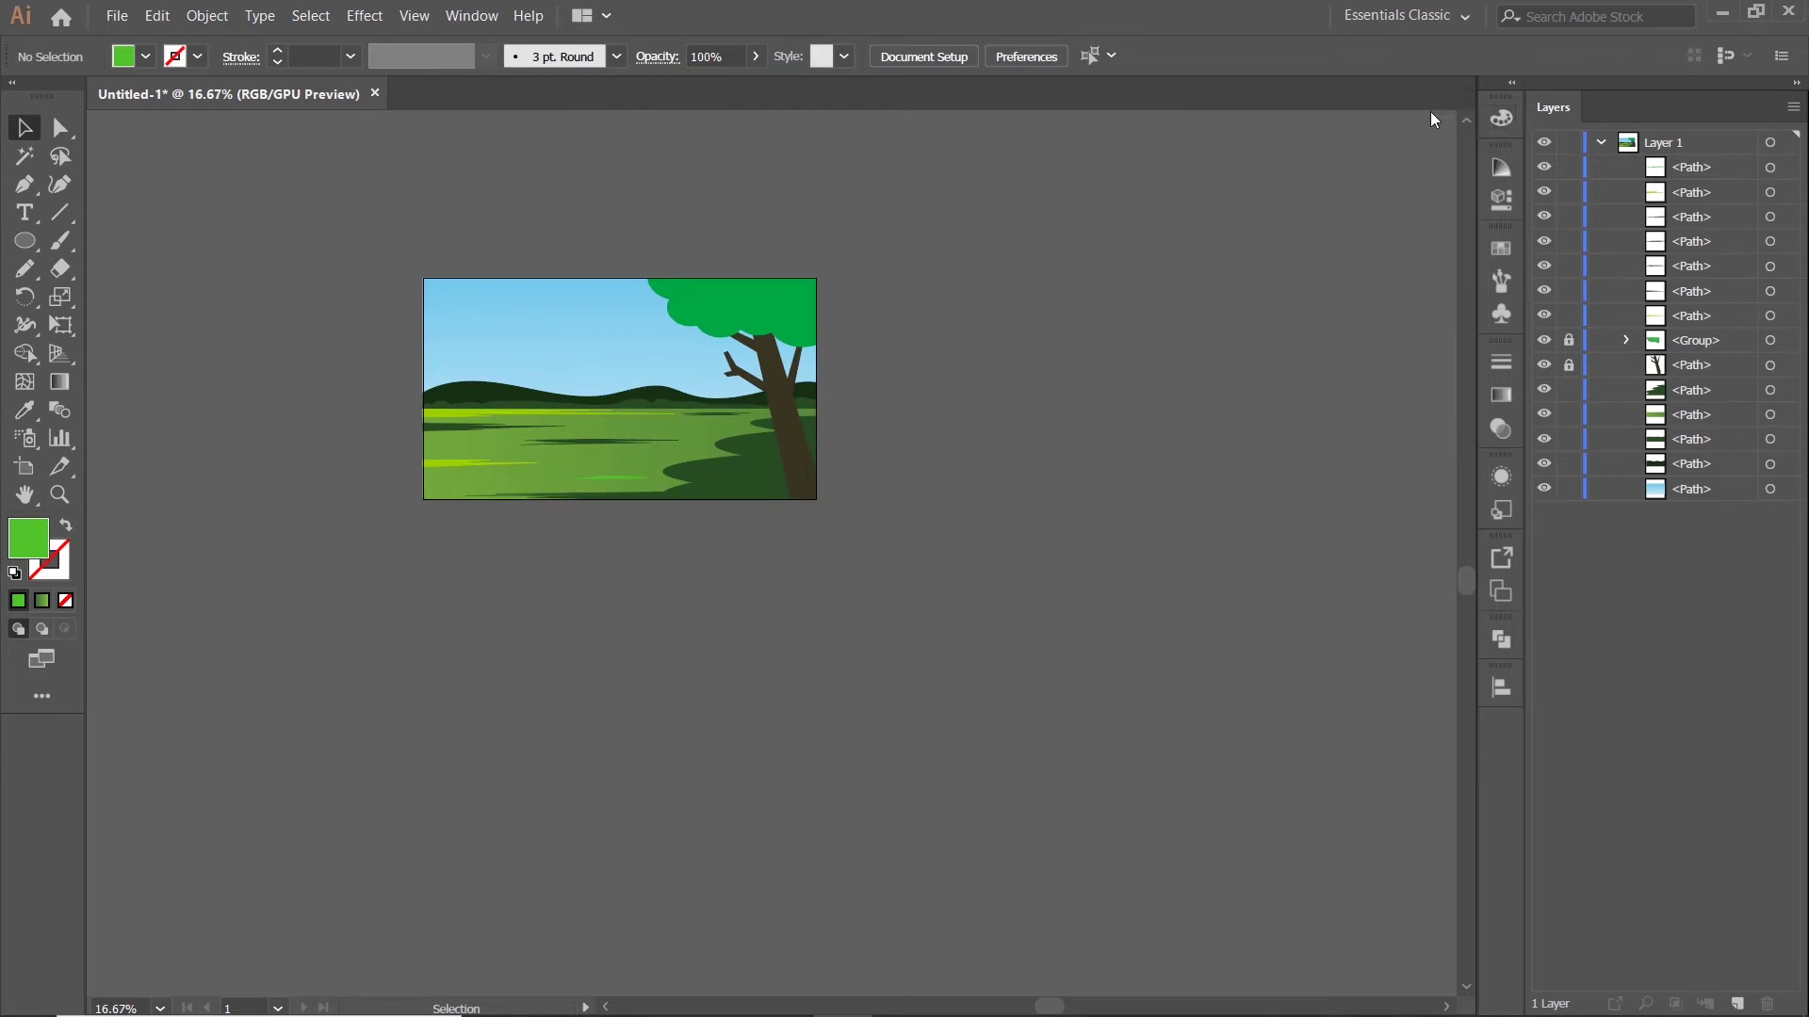
# Lighten the back hills' fill to the dark green 213F1C
pyautogui.moveTo(956, 366); pyautogui.dragTo(1172, 366)
pyautogui.scroll(2, 899, 313)
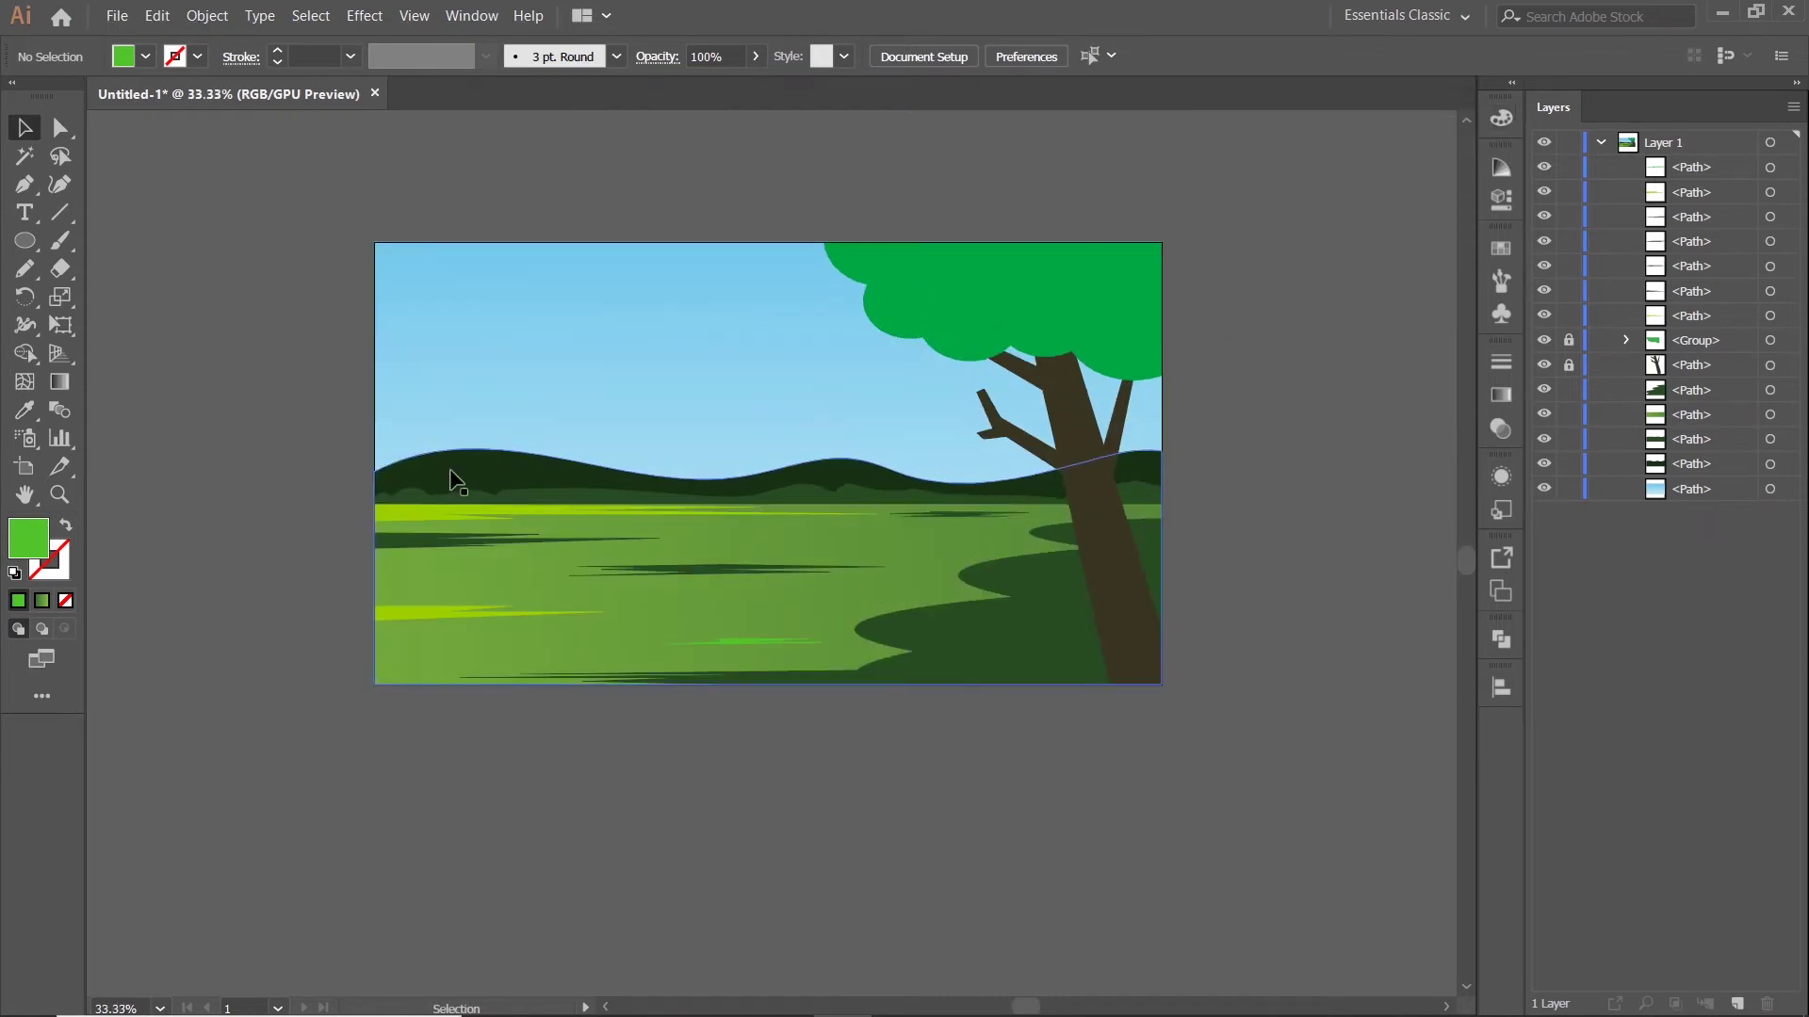
pyautogui.click(508, 476)
pyautogui.doubleClick(40, 534)
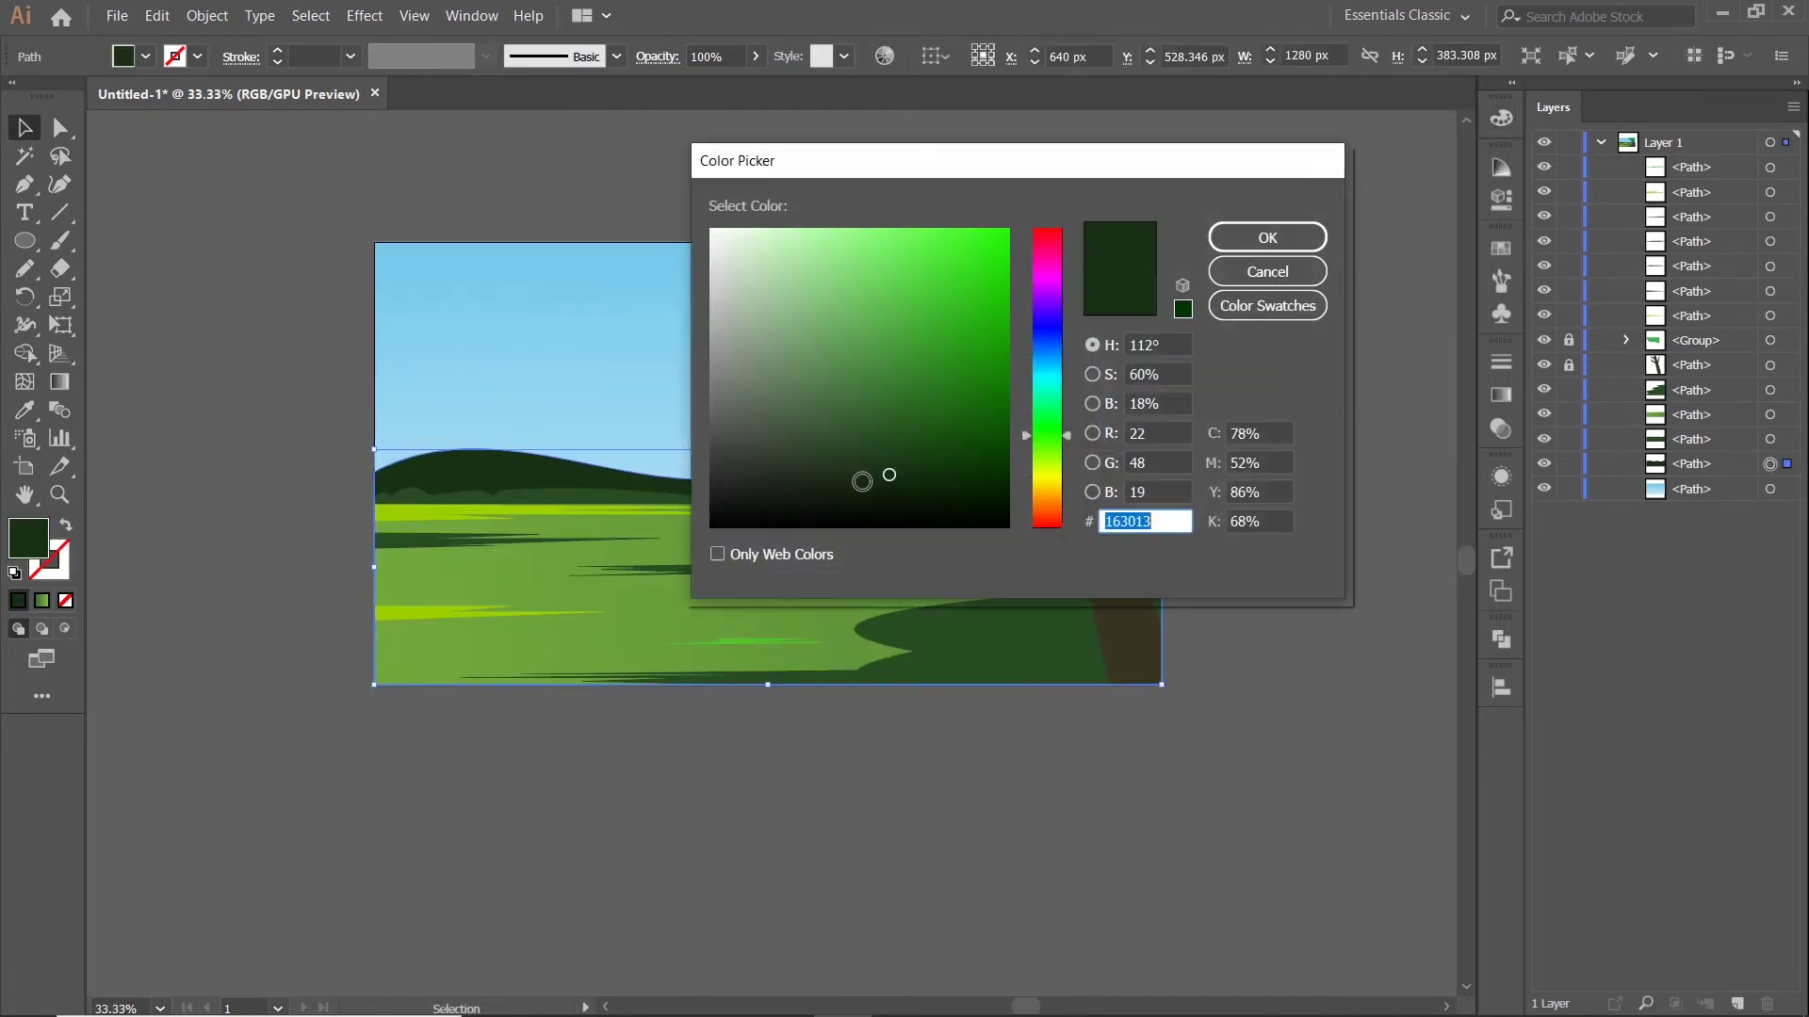
pyautogui.click(1244, 253)
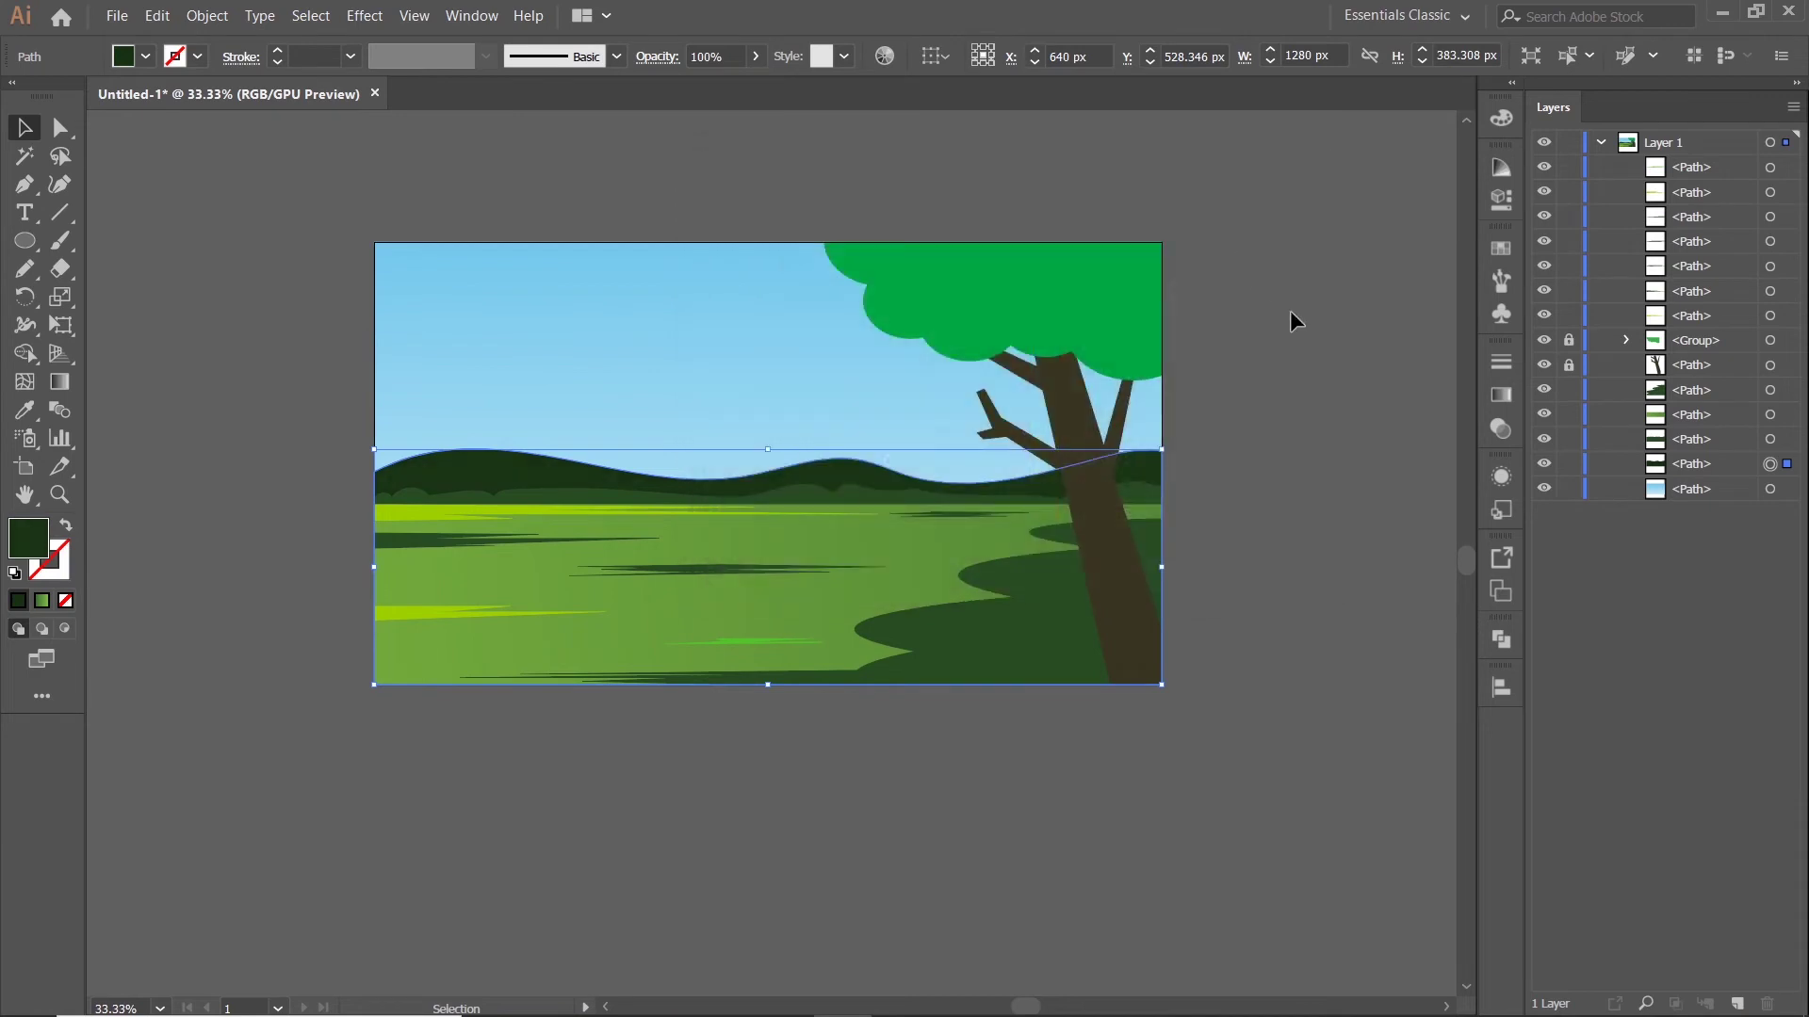
pyautogui.doubleClick(24, 540)
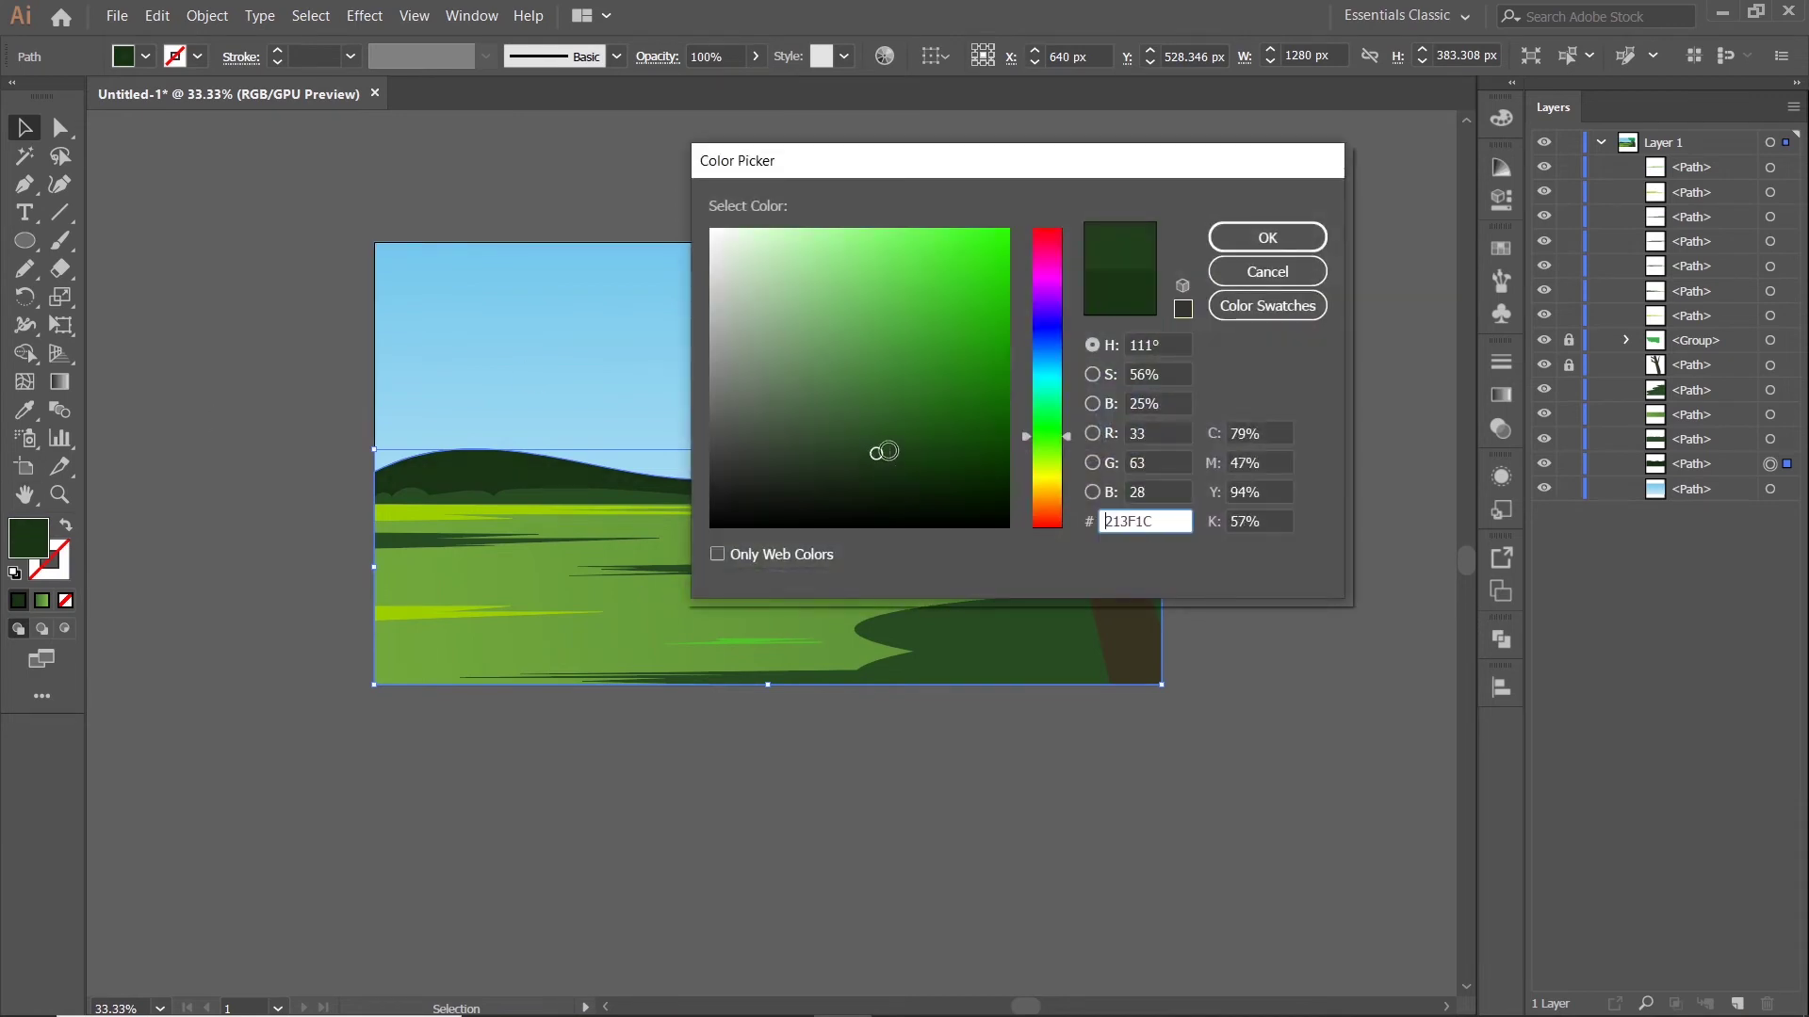
pyautogui.click(1262, 238)
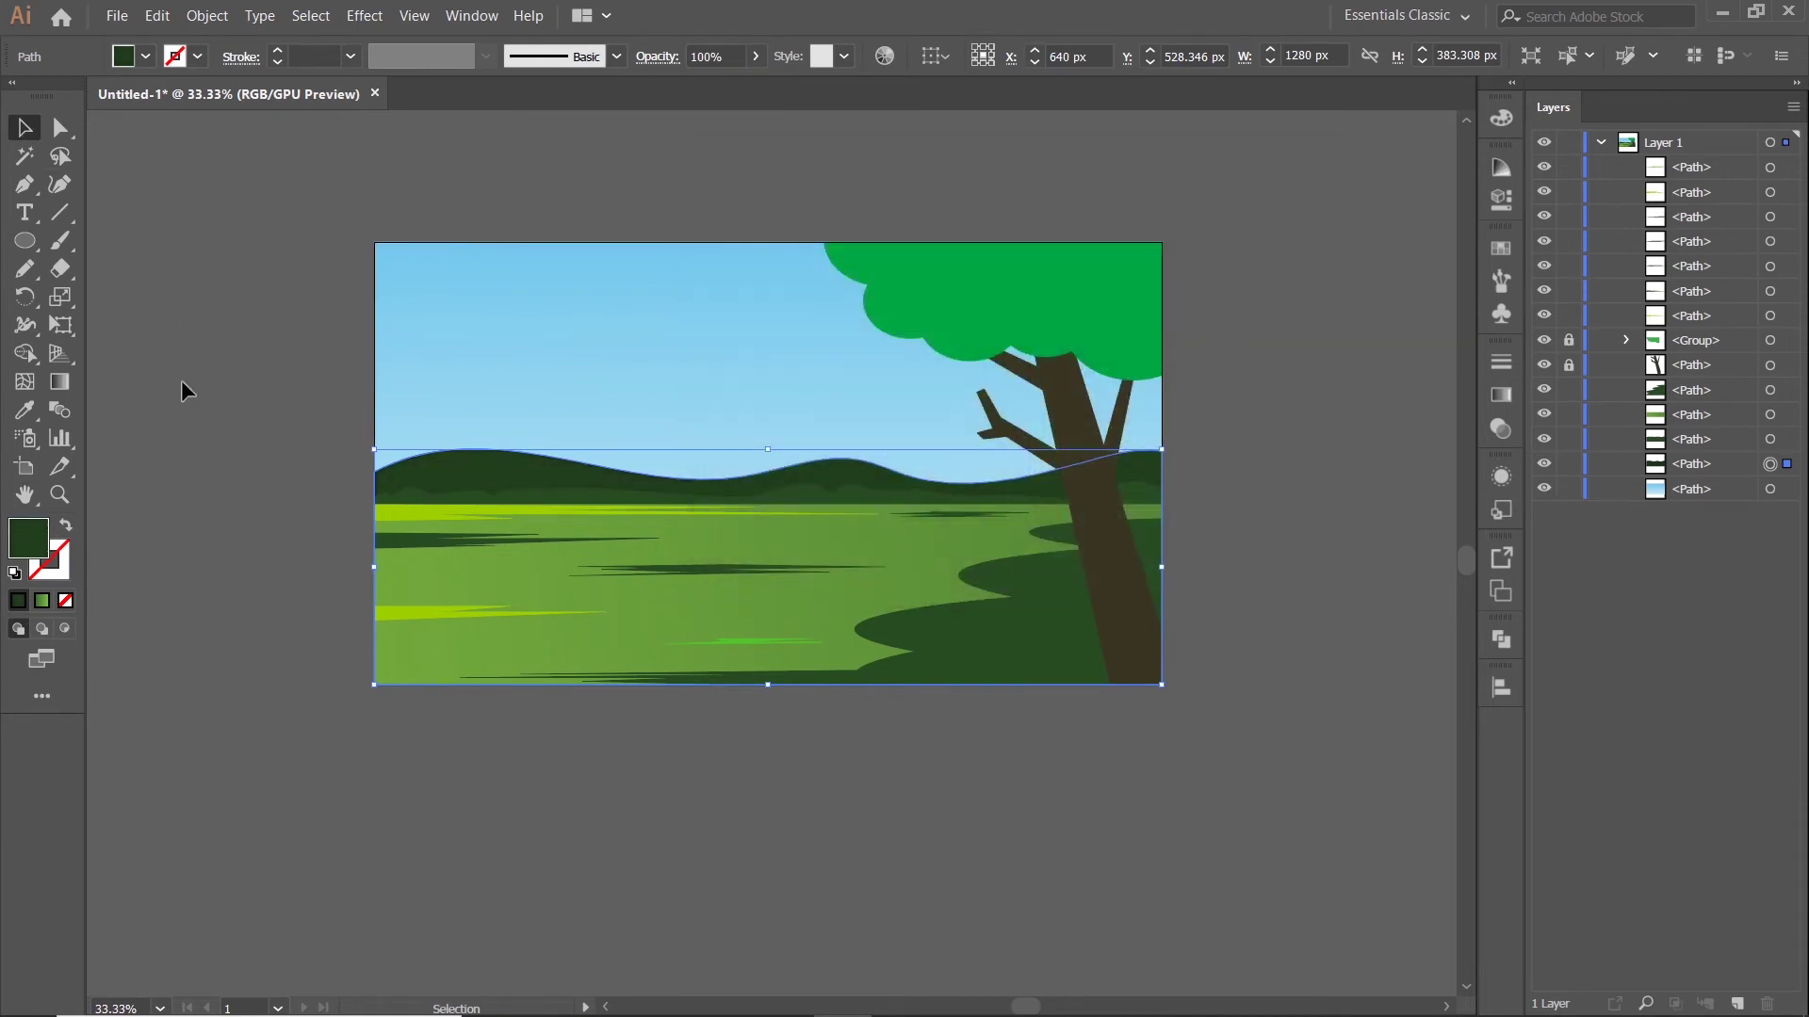
# Lighten the bushy strip in front of the hills to the green 33592C and deselect it
pyautogui.click(256, 467)
pyautogui.click(919, 517)
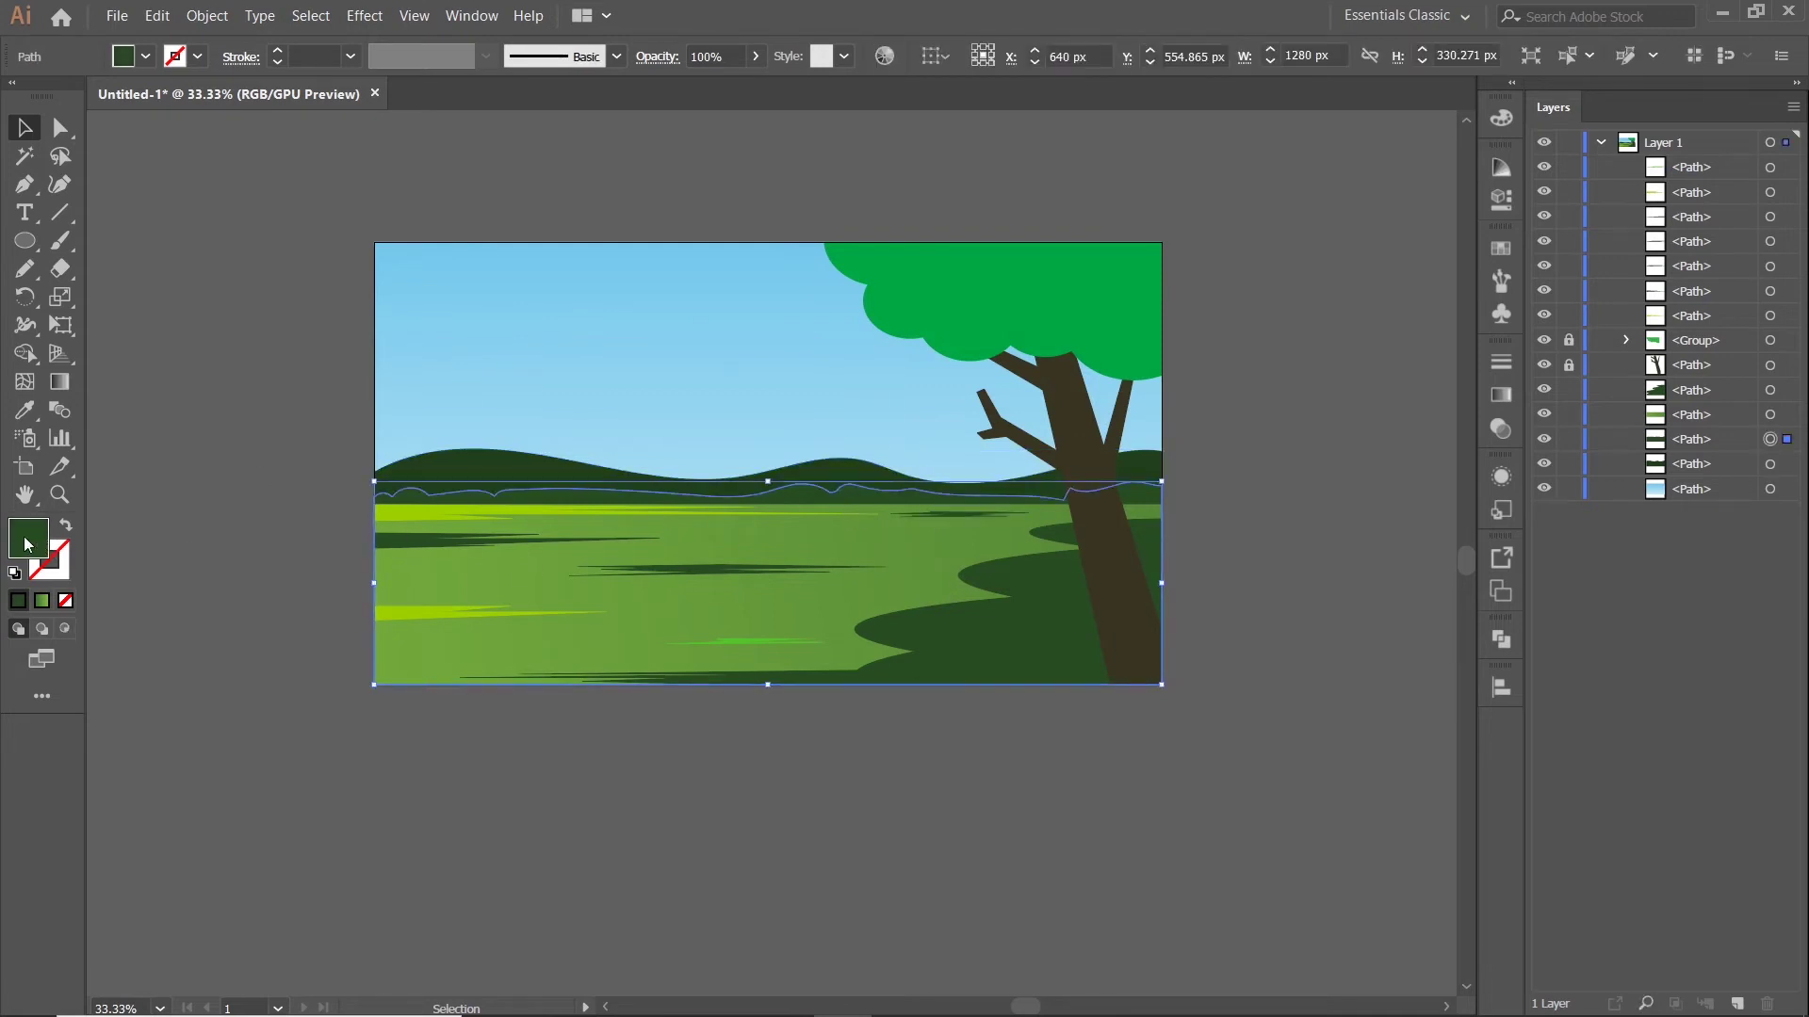
pyautogui.doubleClick(26, 542)
pyautogui.click(1243, 242)
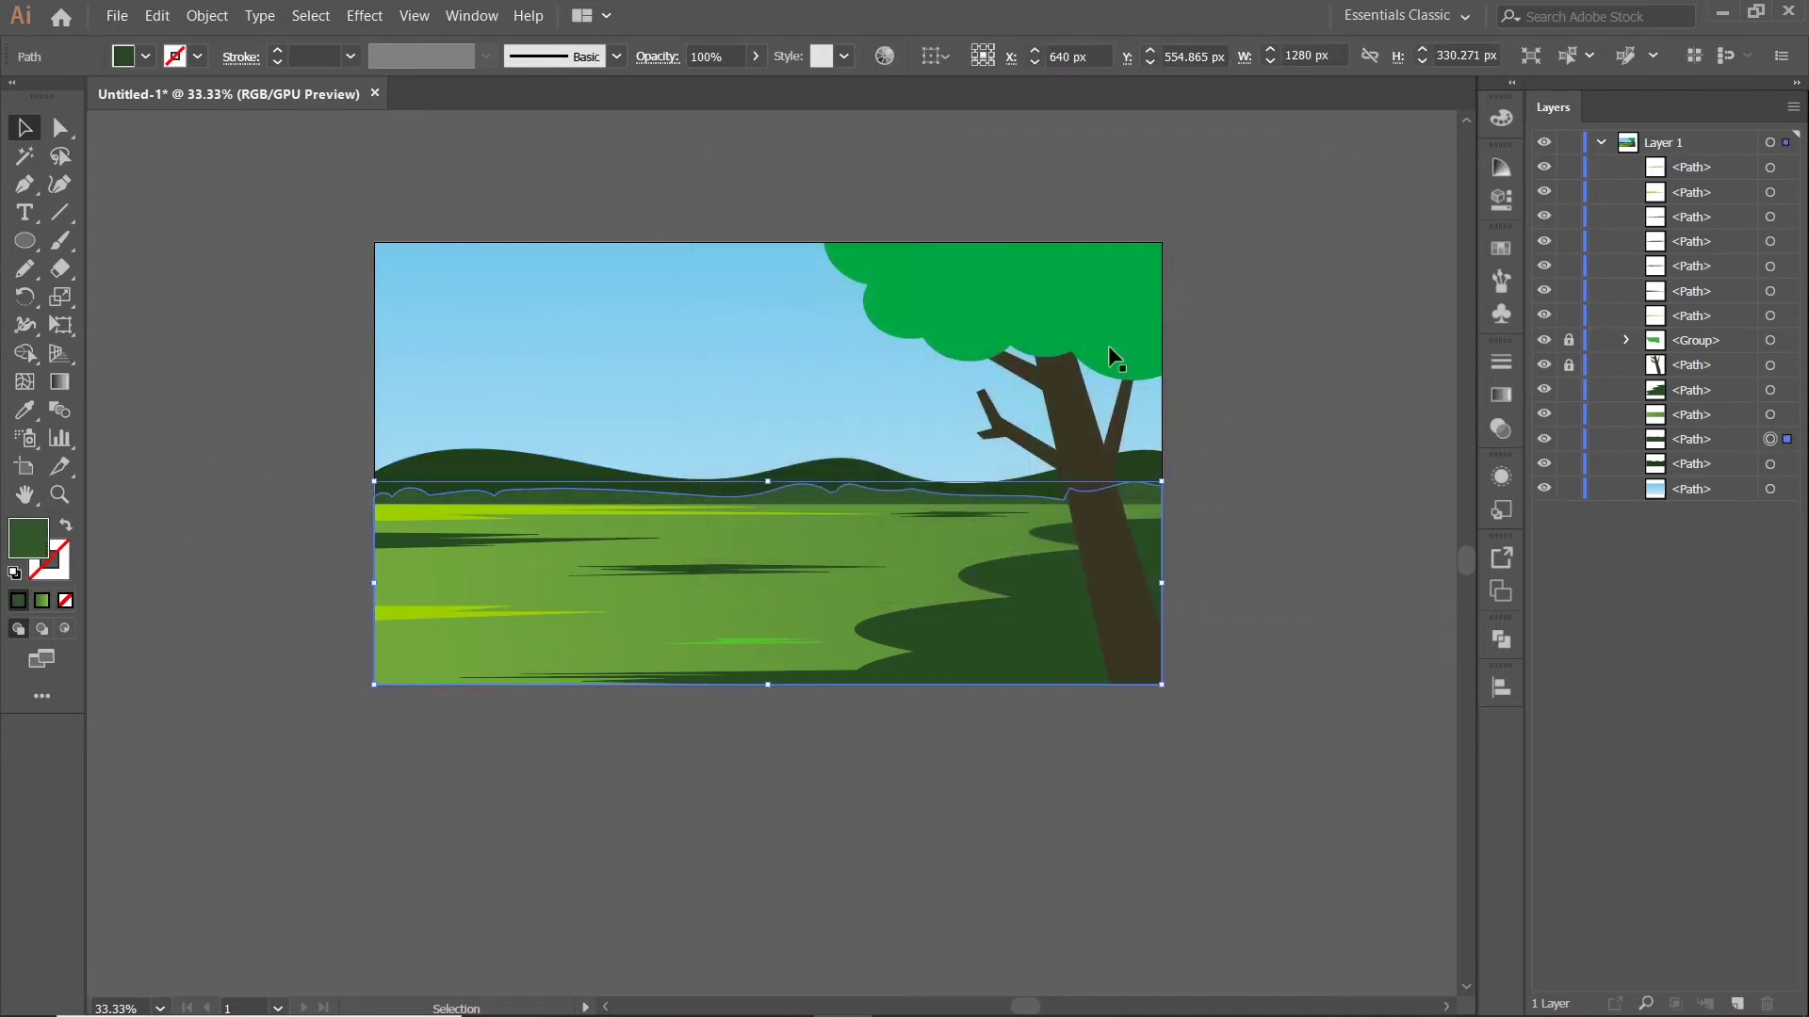
pyautogui.scroll(-1, 652, 262)
pyautogui.click(1119, 298)
pyautogui.moveTo(1121, 297); pyautogui.dragTo(1177, 280)
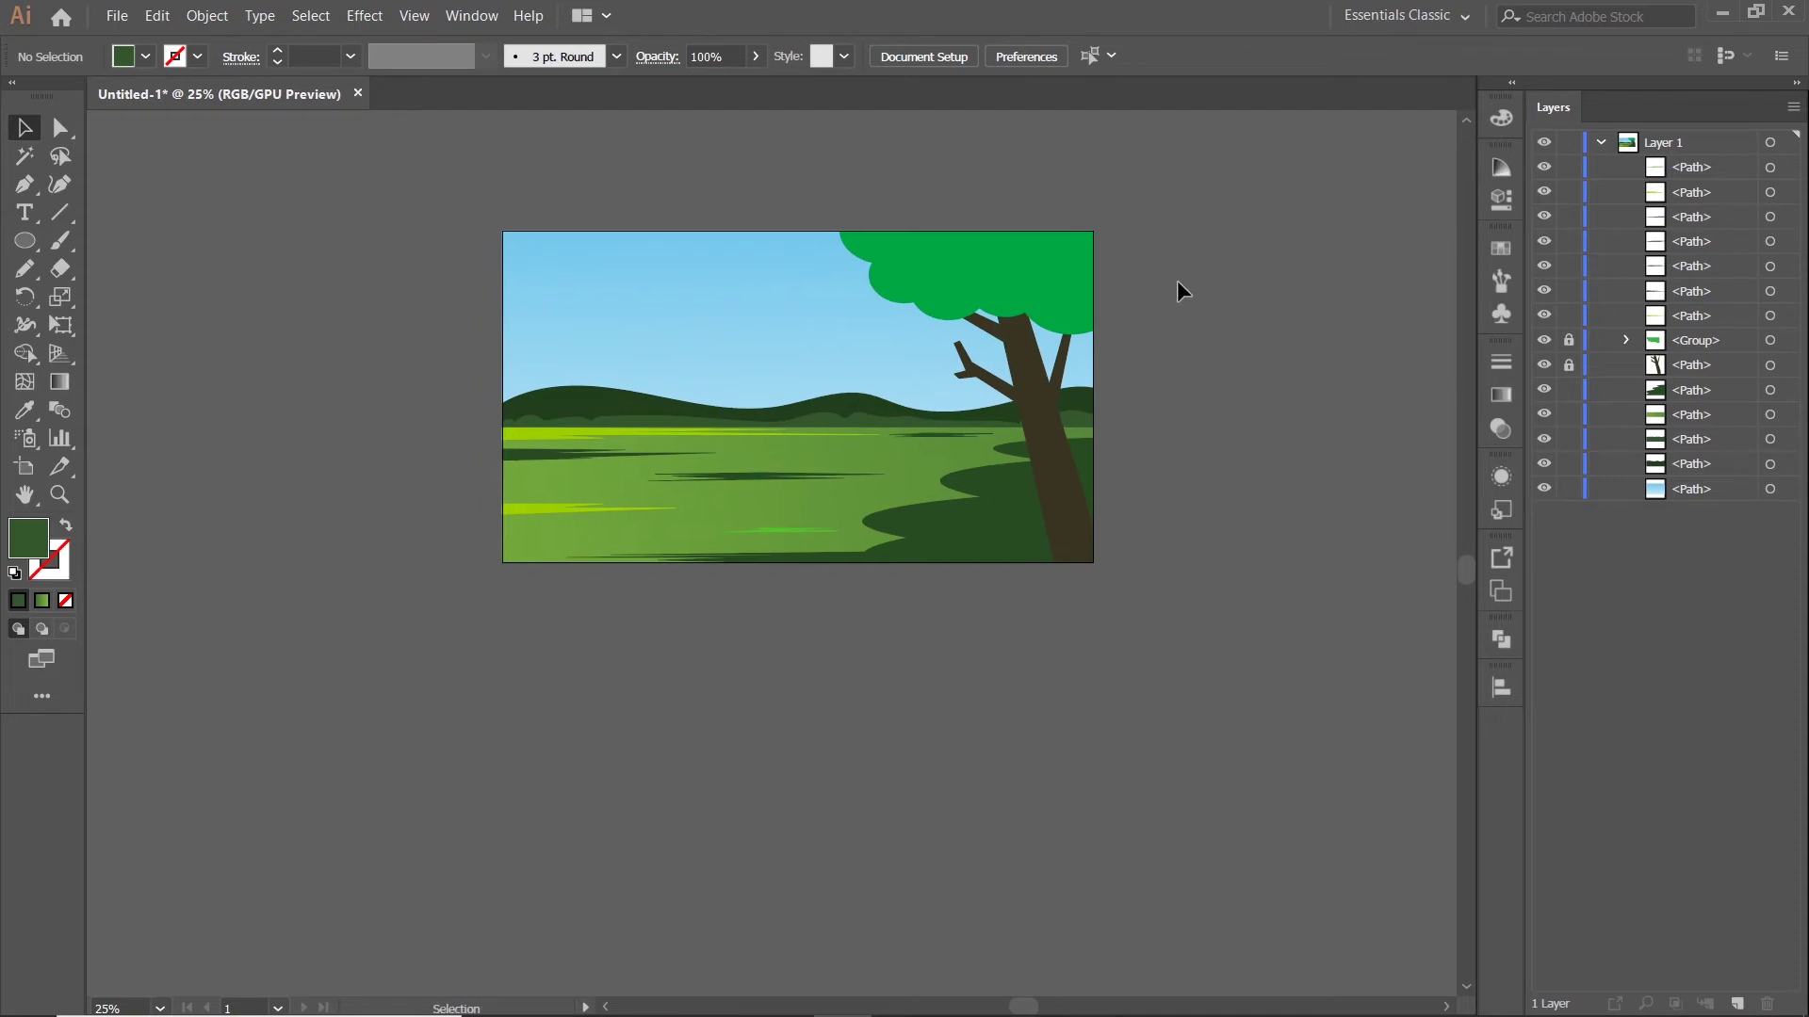
# Lighten the back hills' fill further to a medium-dark green and deselect them
pyautogui.click(713, 390)
pyautogui.doubleClick(26, 541)
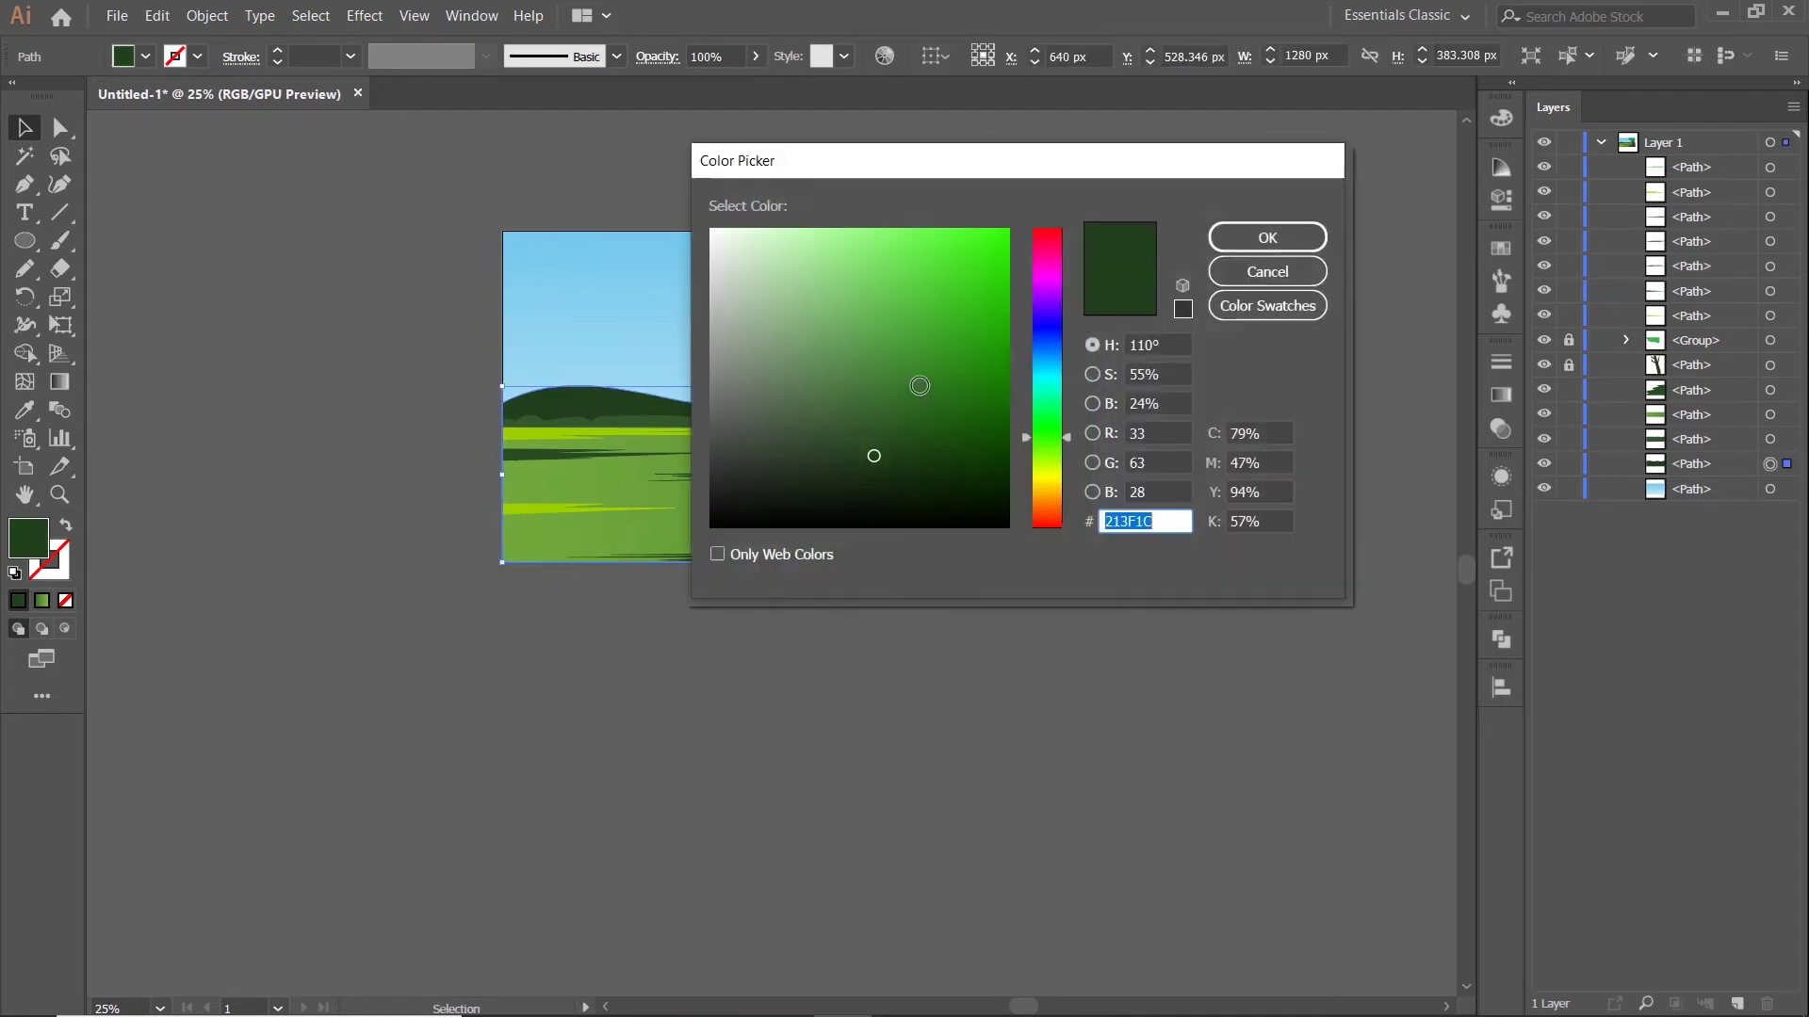
pyautogui.click(884, 421)
pyautogui.click(1287, 241)
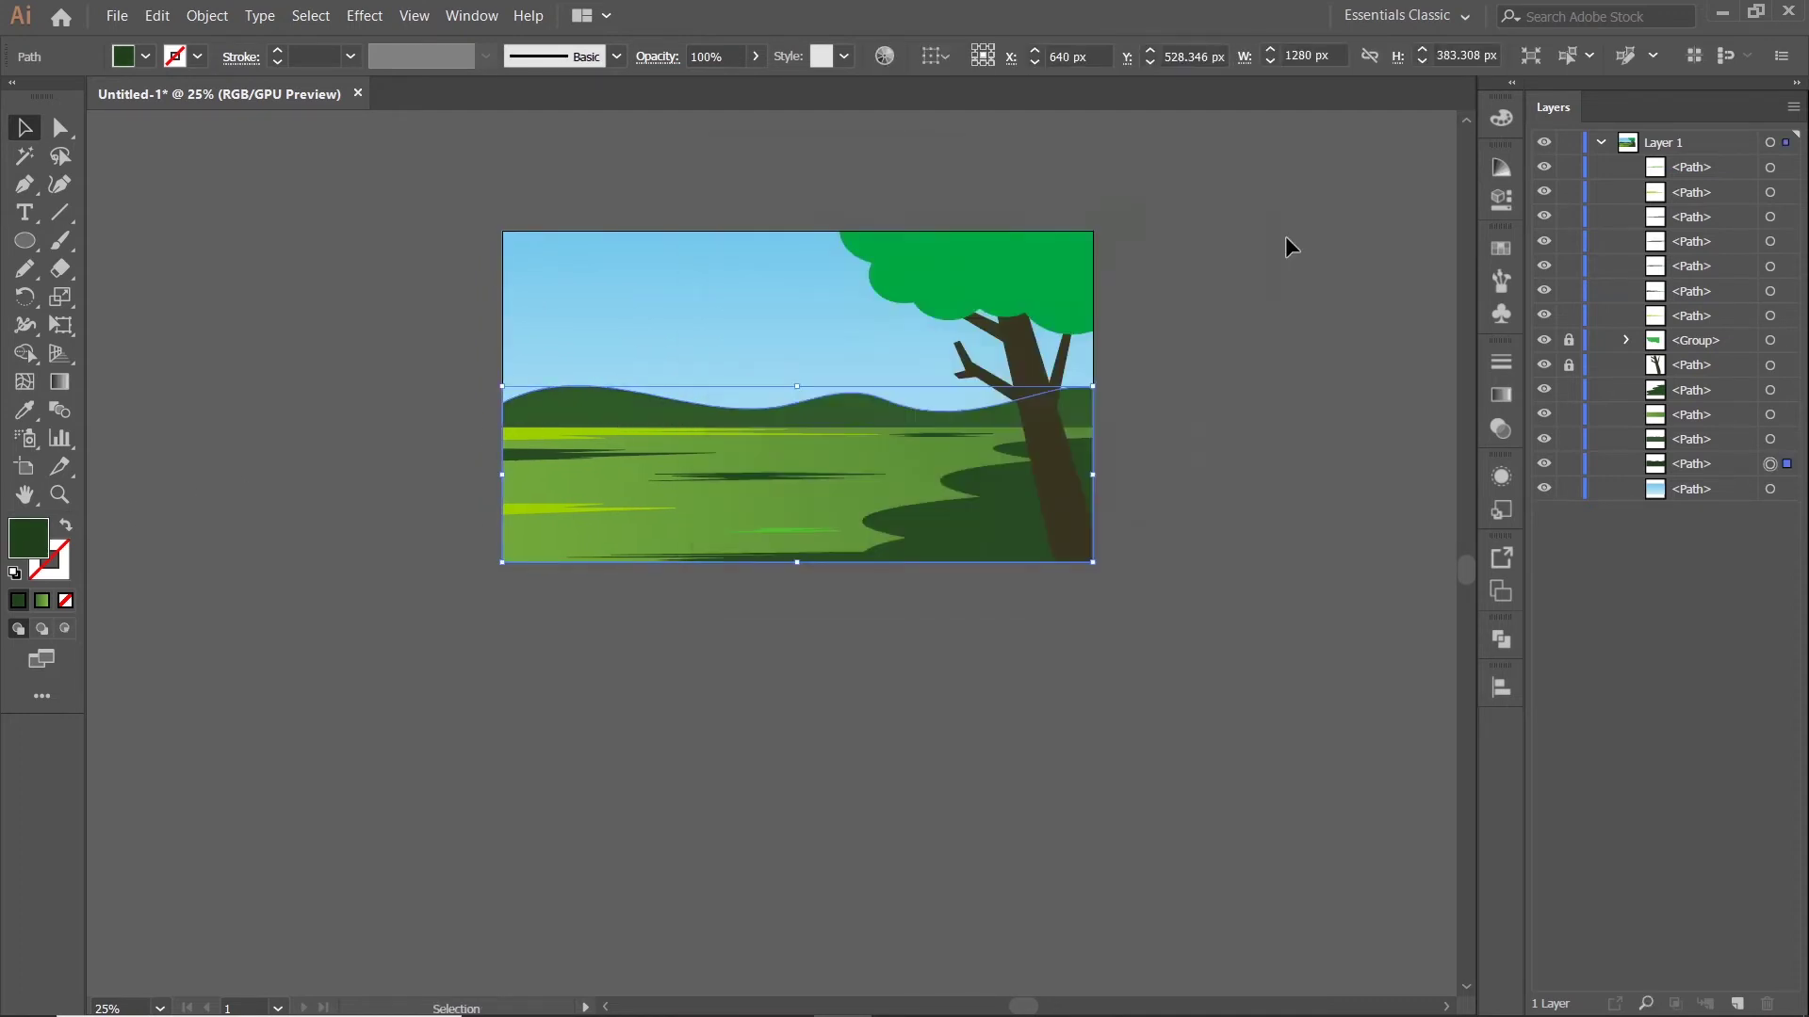
pyautogui.click(179, 217)
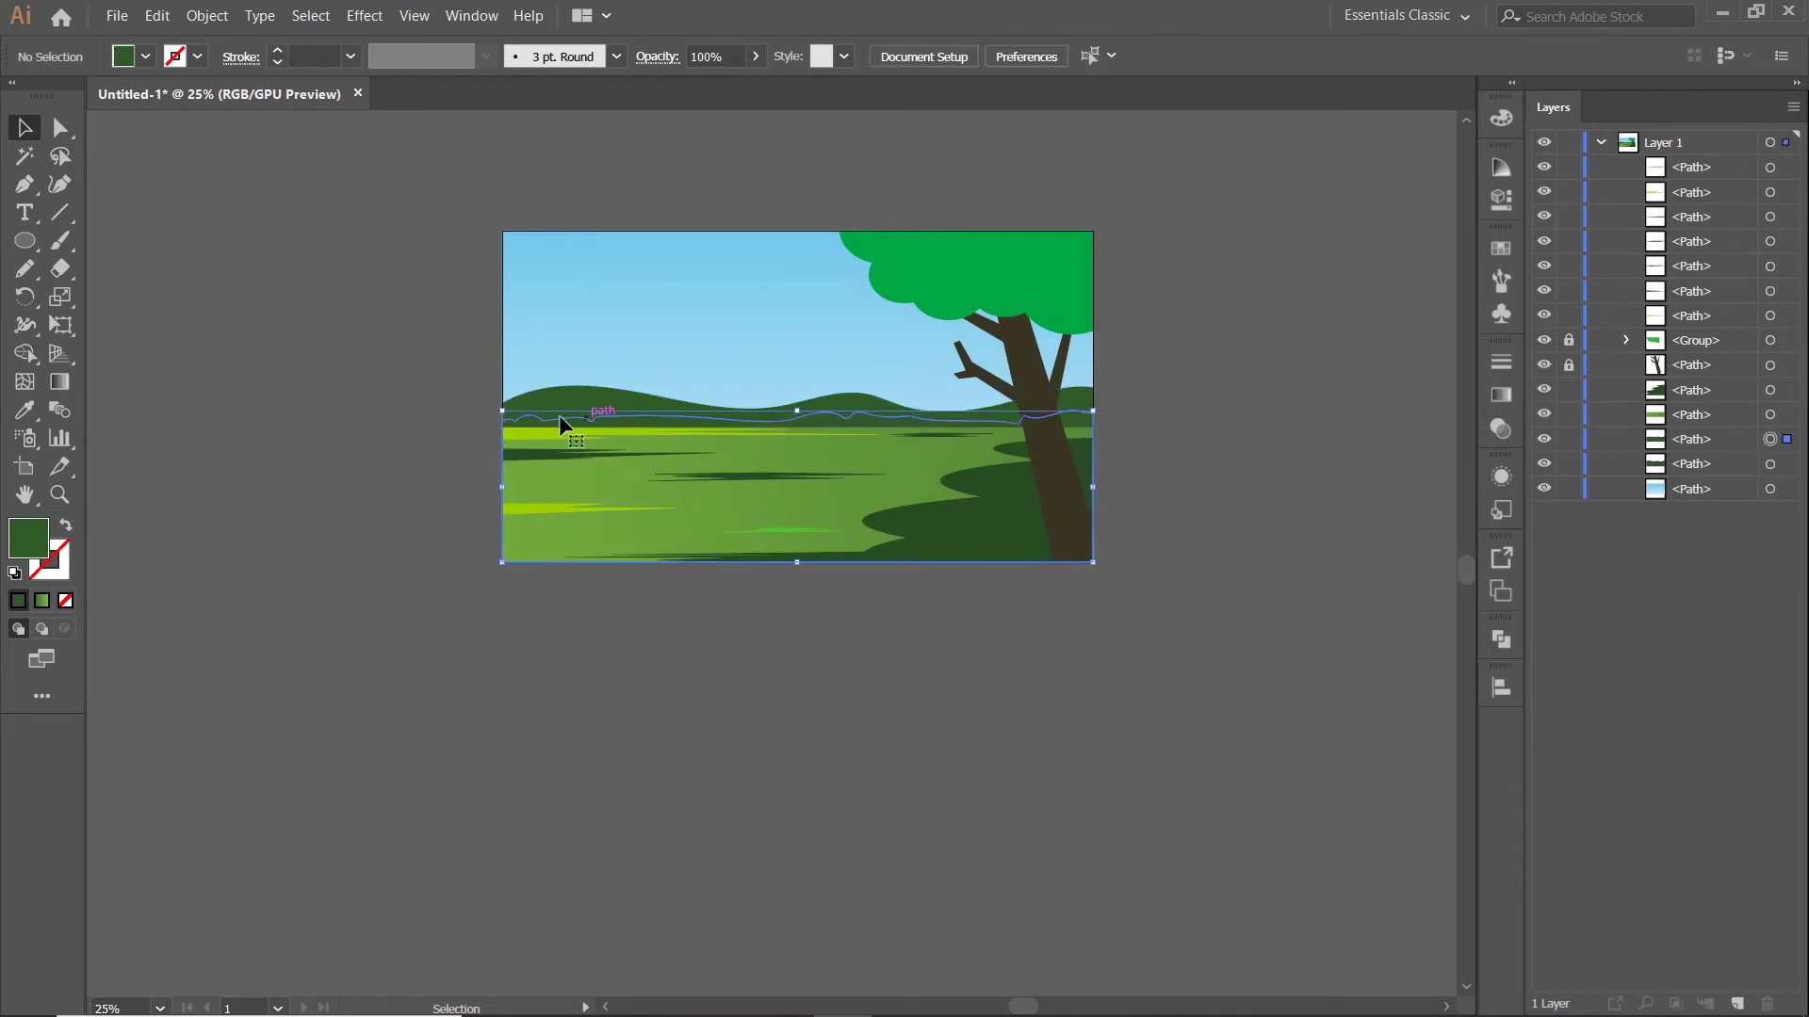
# Brighten the bushy strip in front of the hills to a medium green, fine-tune its shade, and deselect it
pyautogui.click(560, 418)
pyautogui.doubleClick(28, 538)
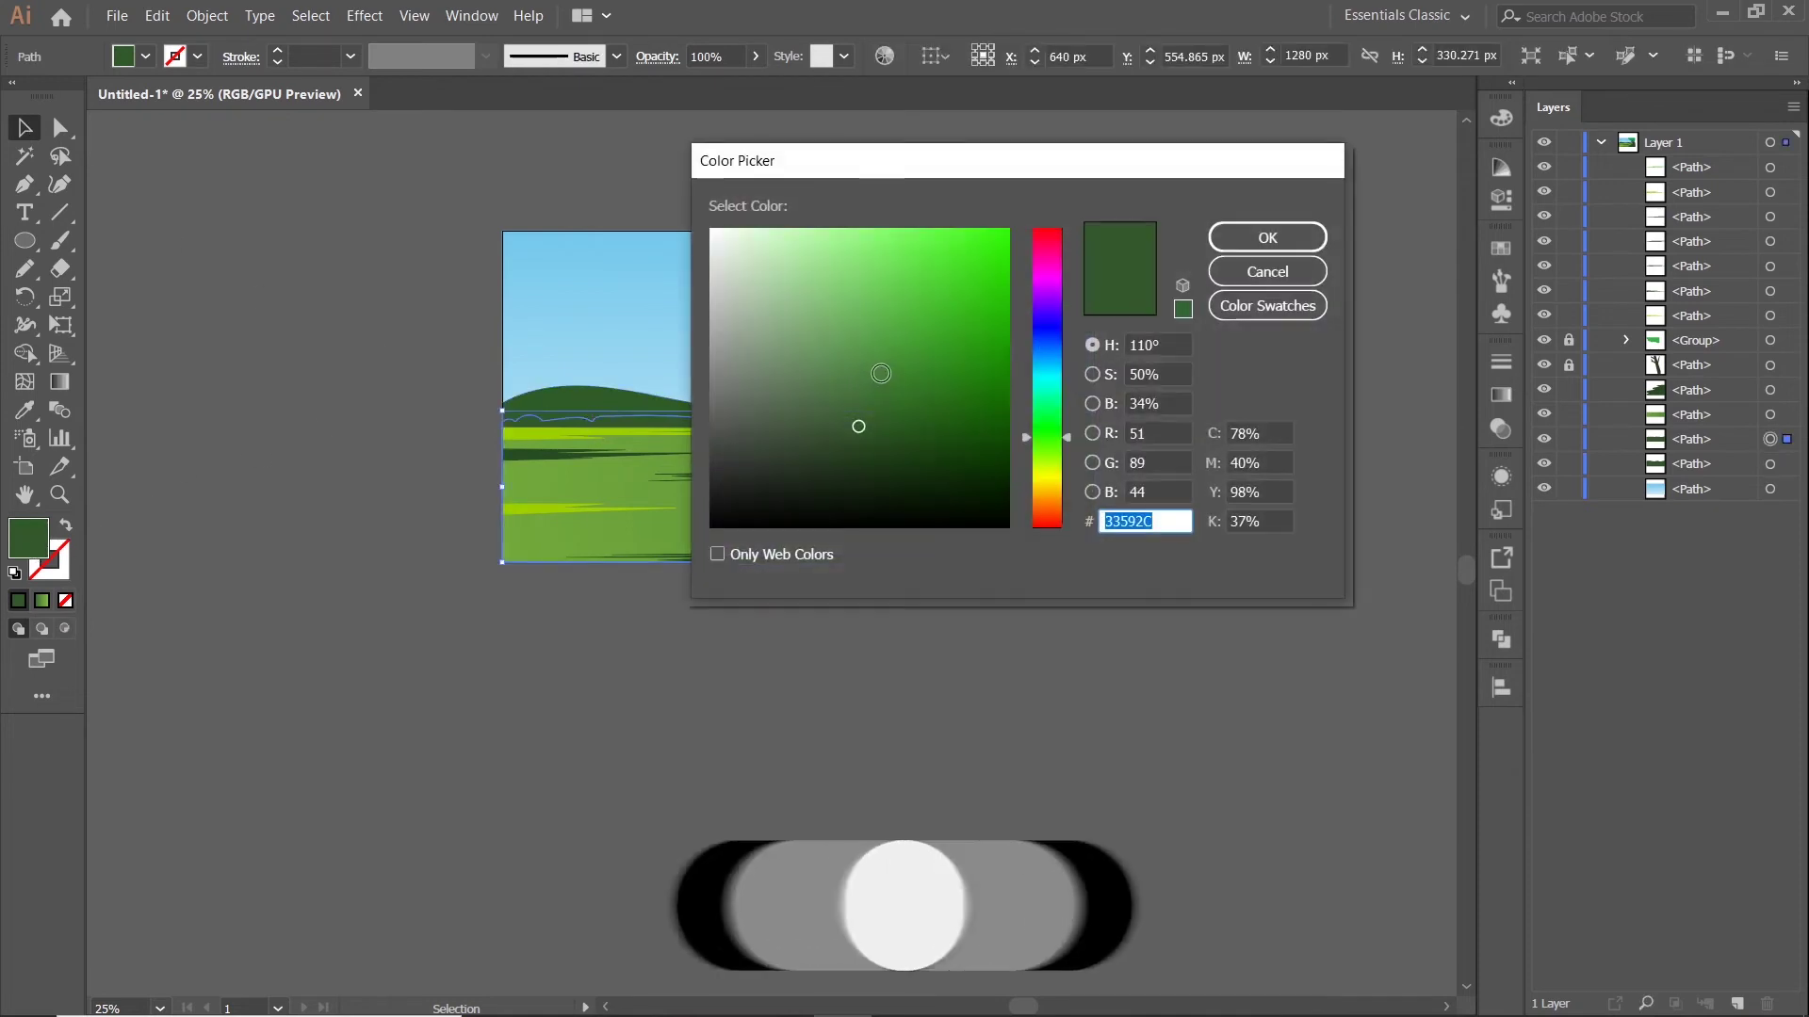
pyautogui.press('Return')
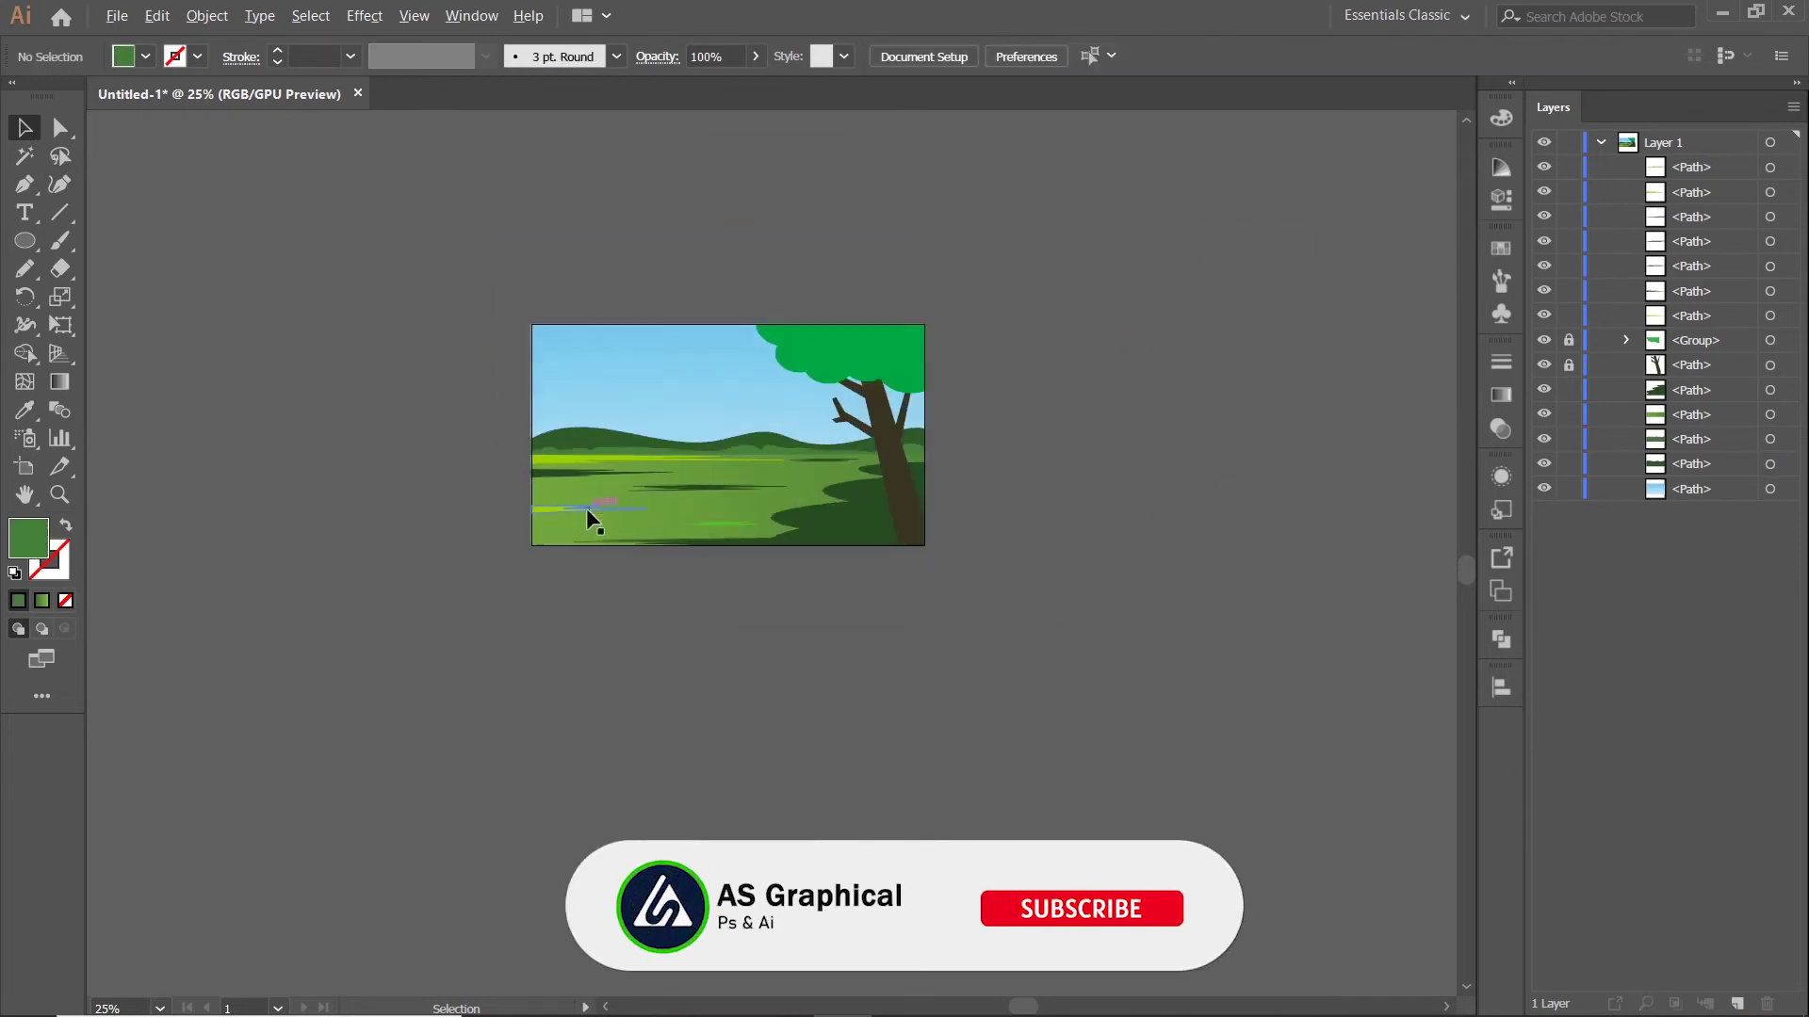
pyautogui.scroll(3, 859, 420)
pyautogui.click(859, 407)
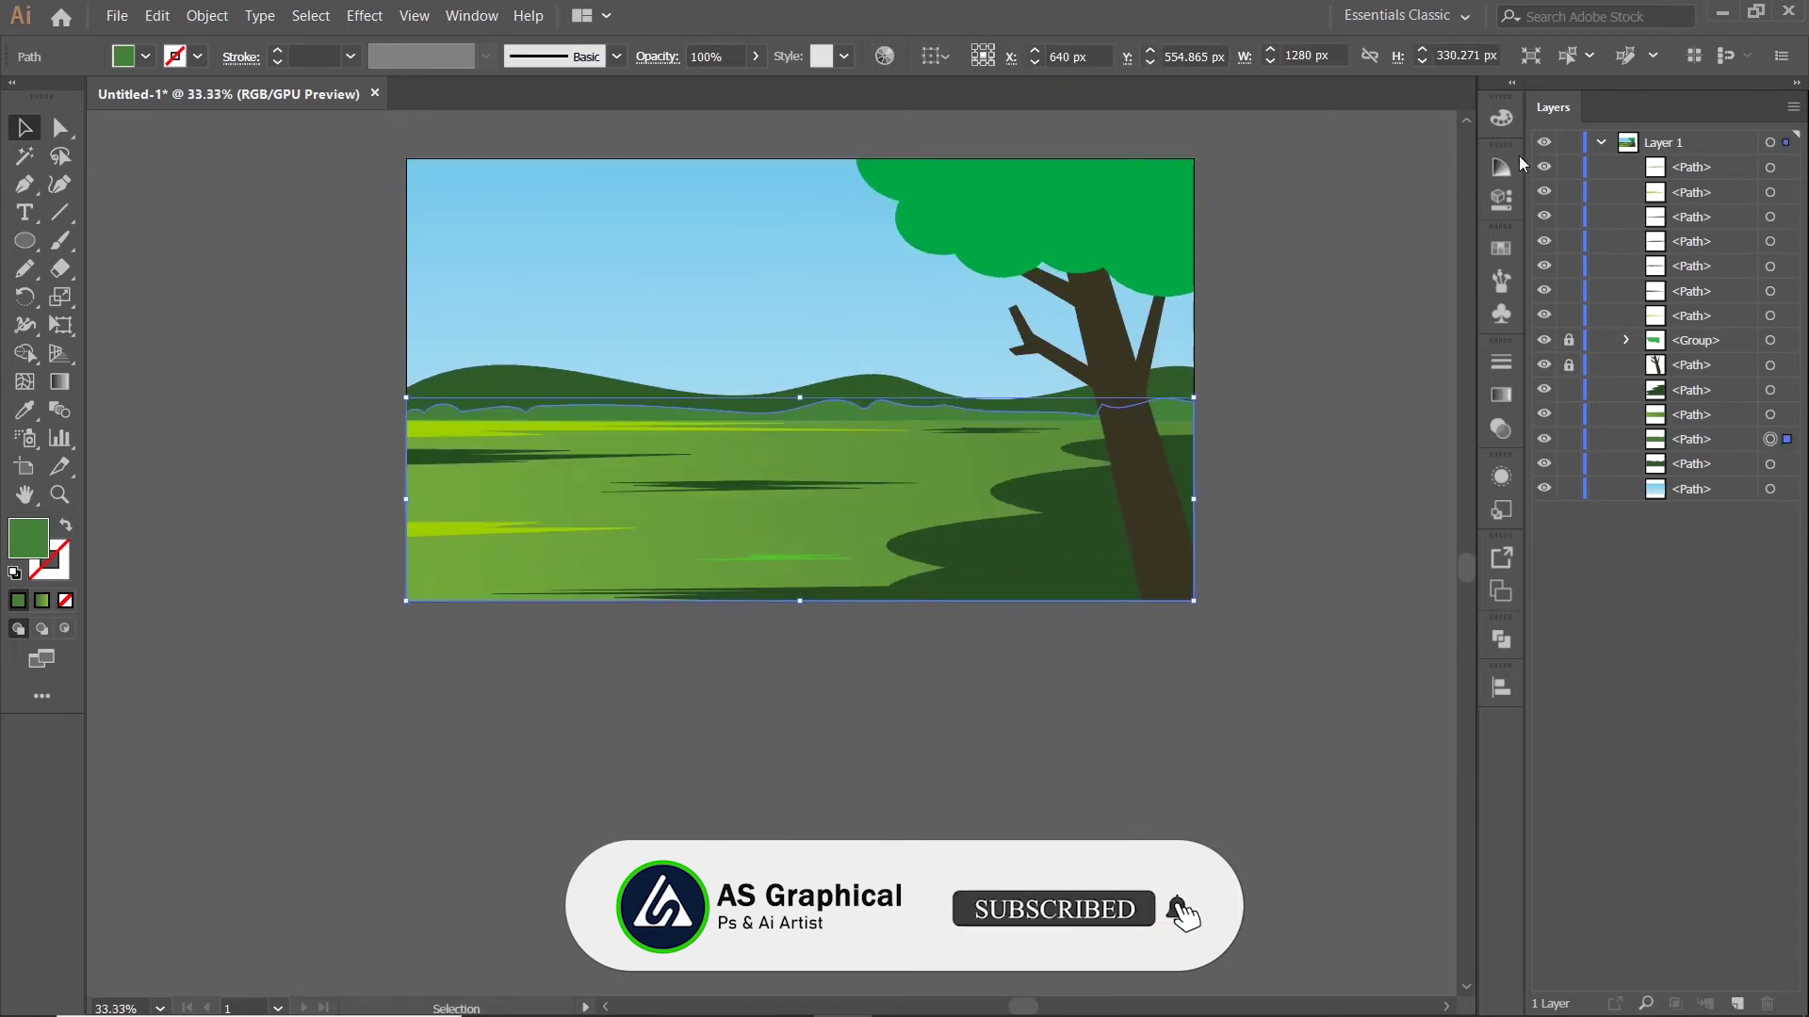
pyautogui.click(1502, 118)
pyautogui.click(1433, 109)
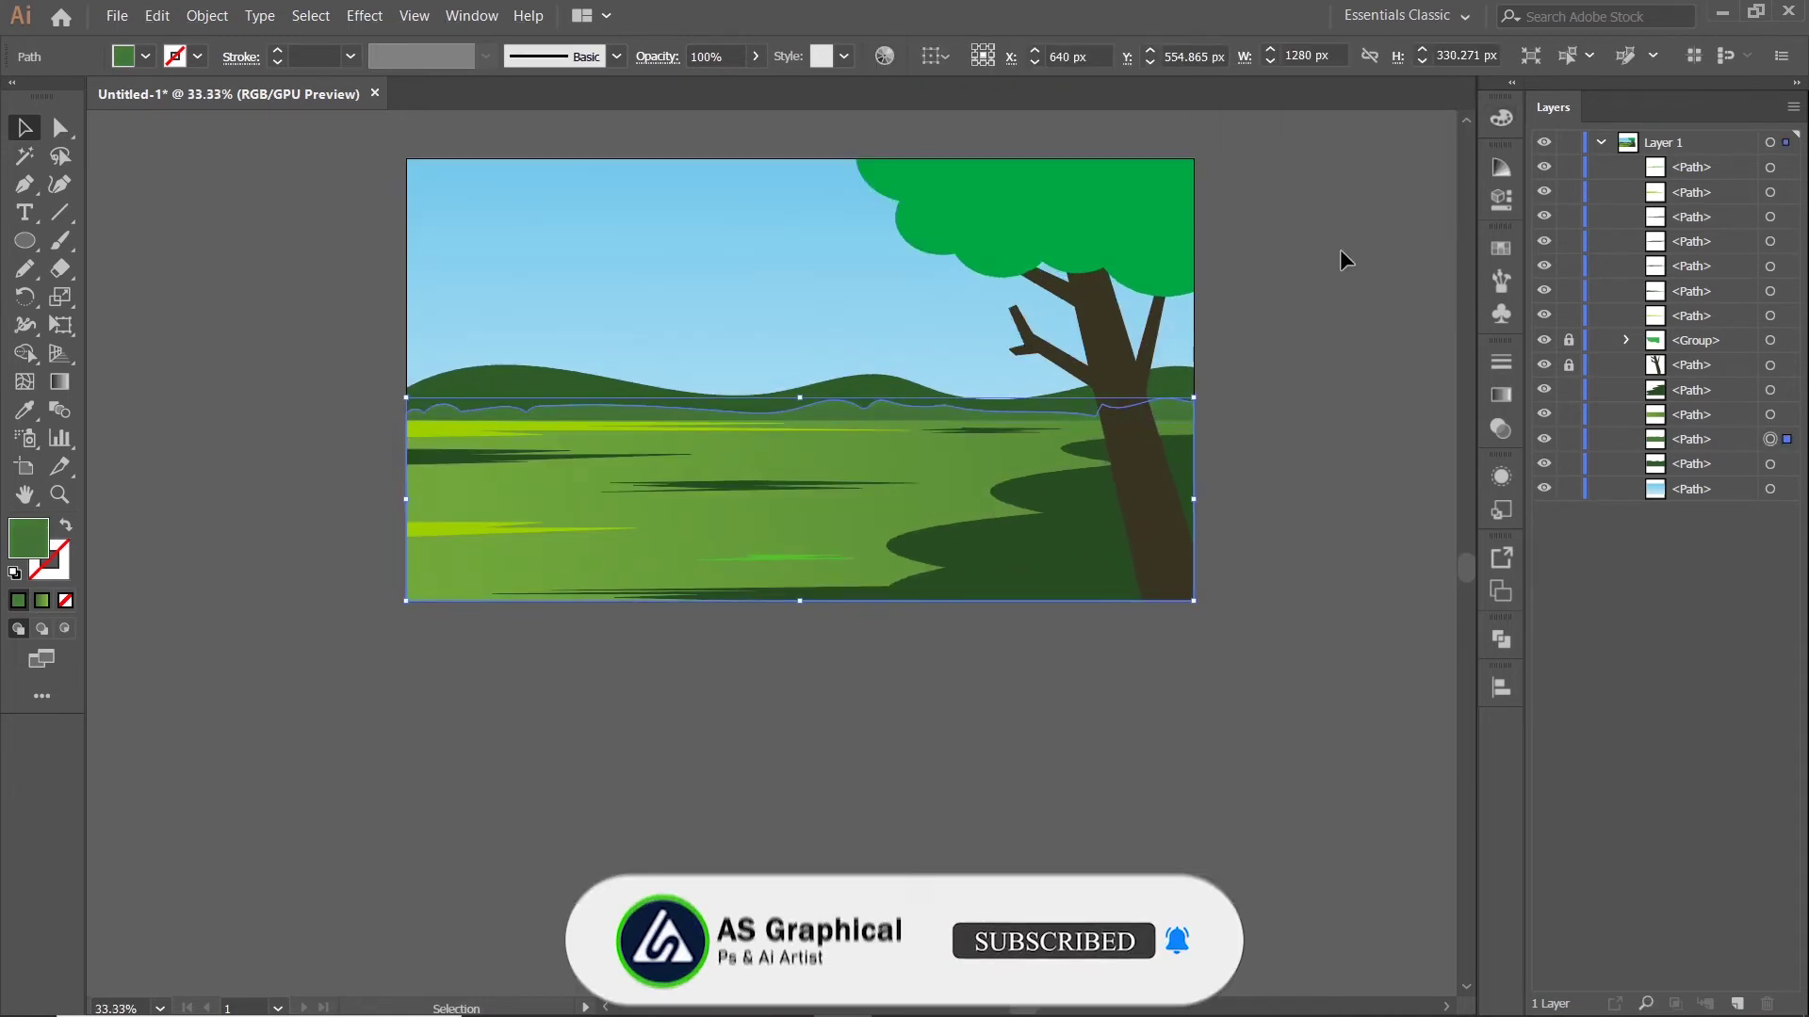
pyautogui.click(1336, 282)
# Slightly lower the opacity of the two dark green streaks near the horizon and in mid-ground together, and deselect them
pyautogui.scroll(-2, 1291, 430)
pyautogui.moveTo(1300, 430); pyautogui.dragTo(1207, 421)
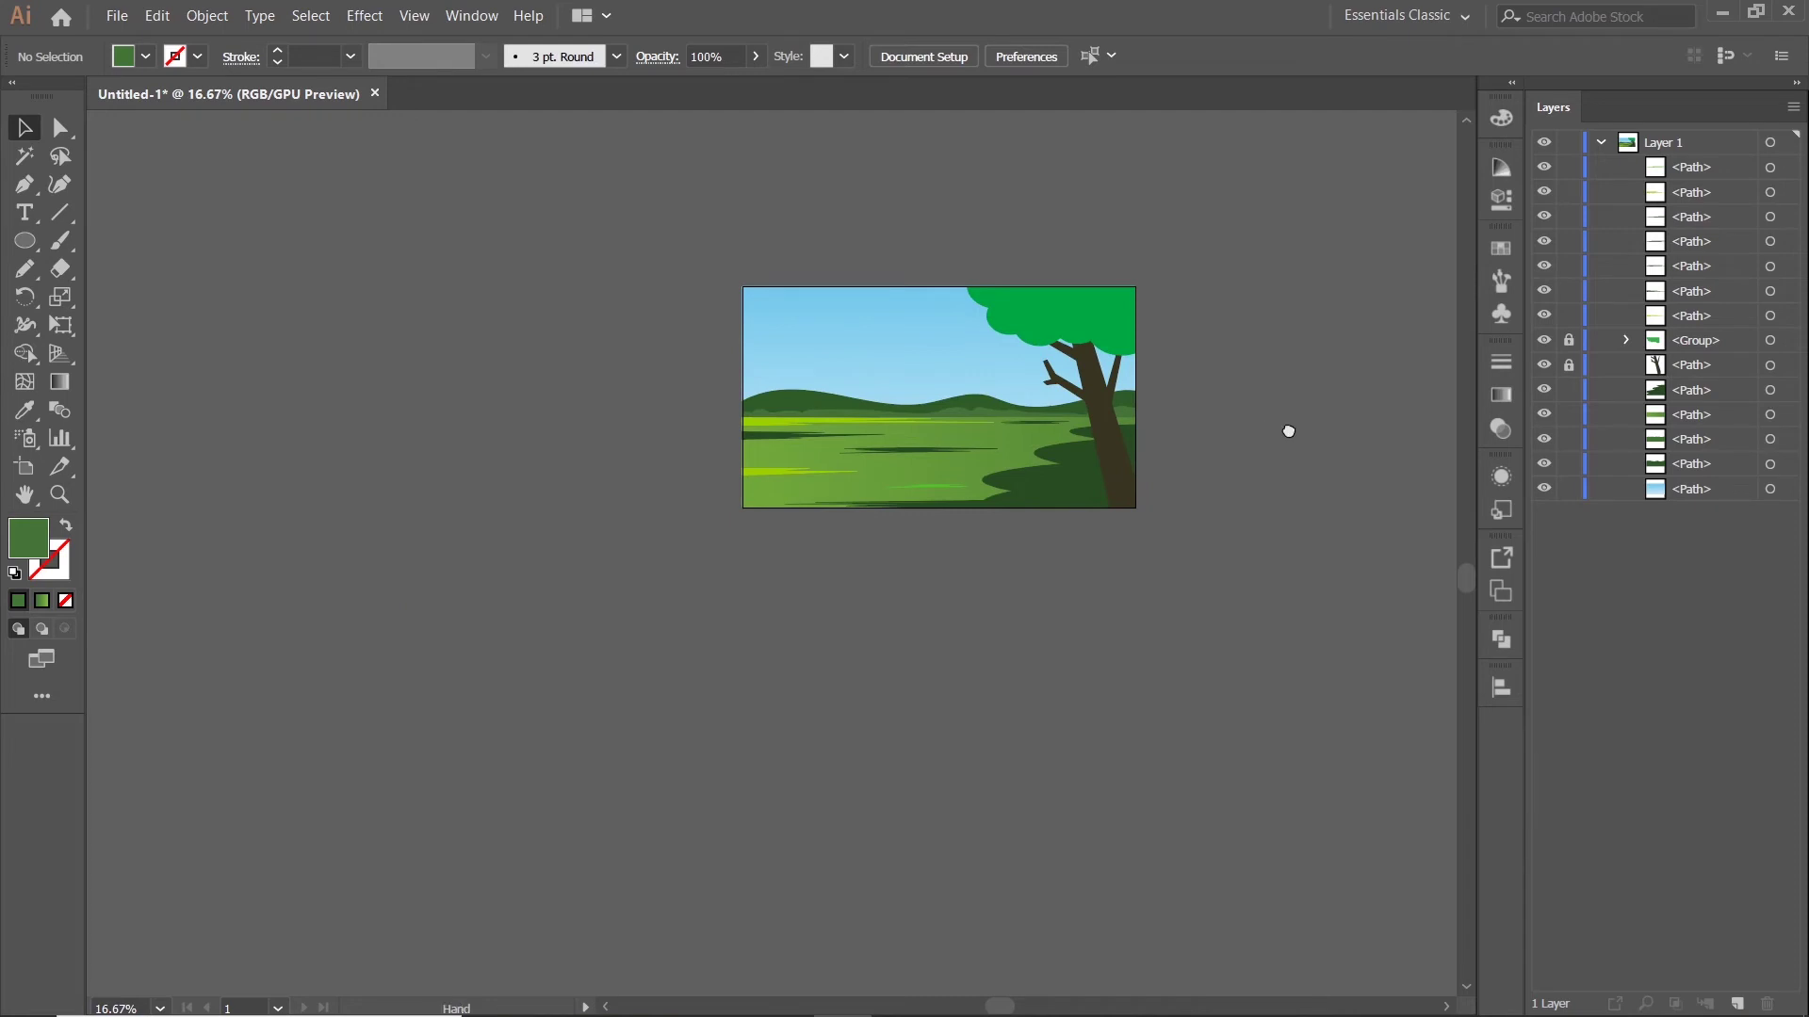
pyautogui.scroll(3, 1050, 405)
pyautogui.click(949, 427)
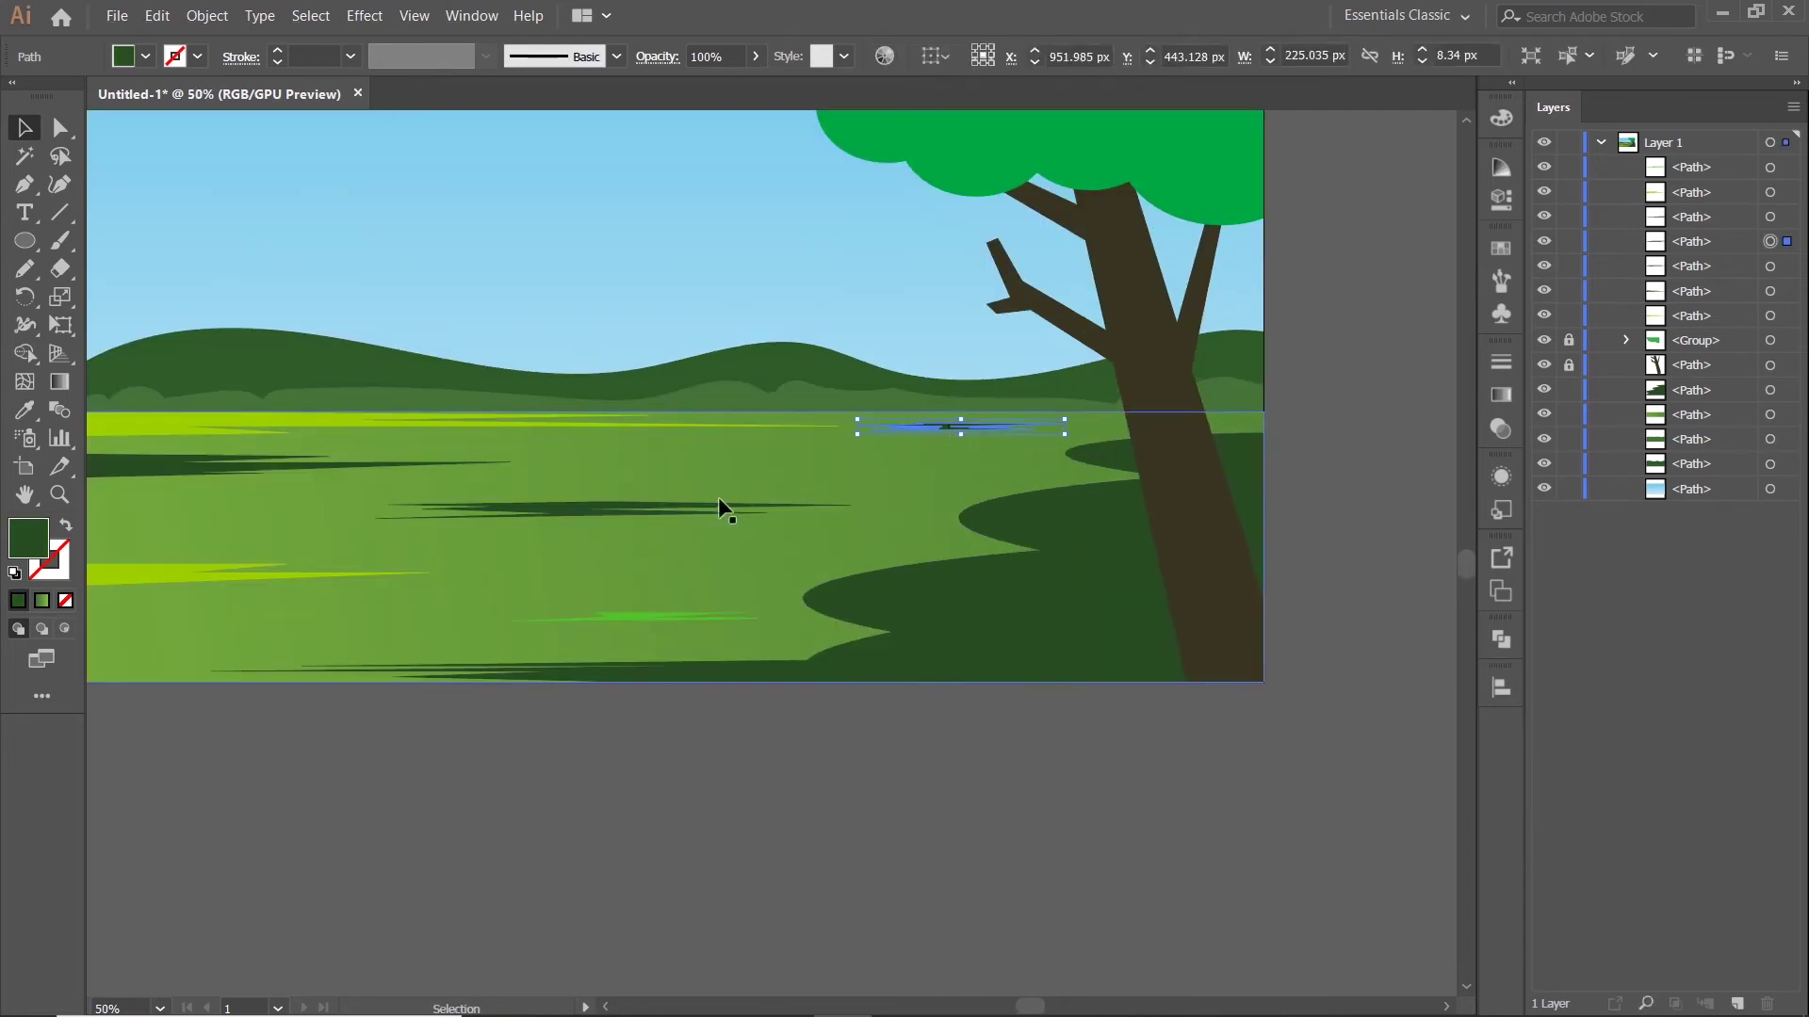
pyautogui.keyDown('shift'); pyautogui.click(711, 507); pyautogui.keyUp('shift')
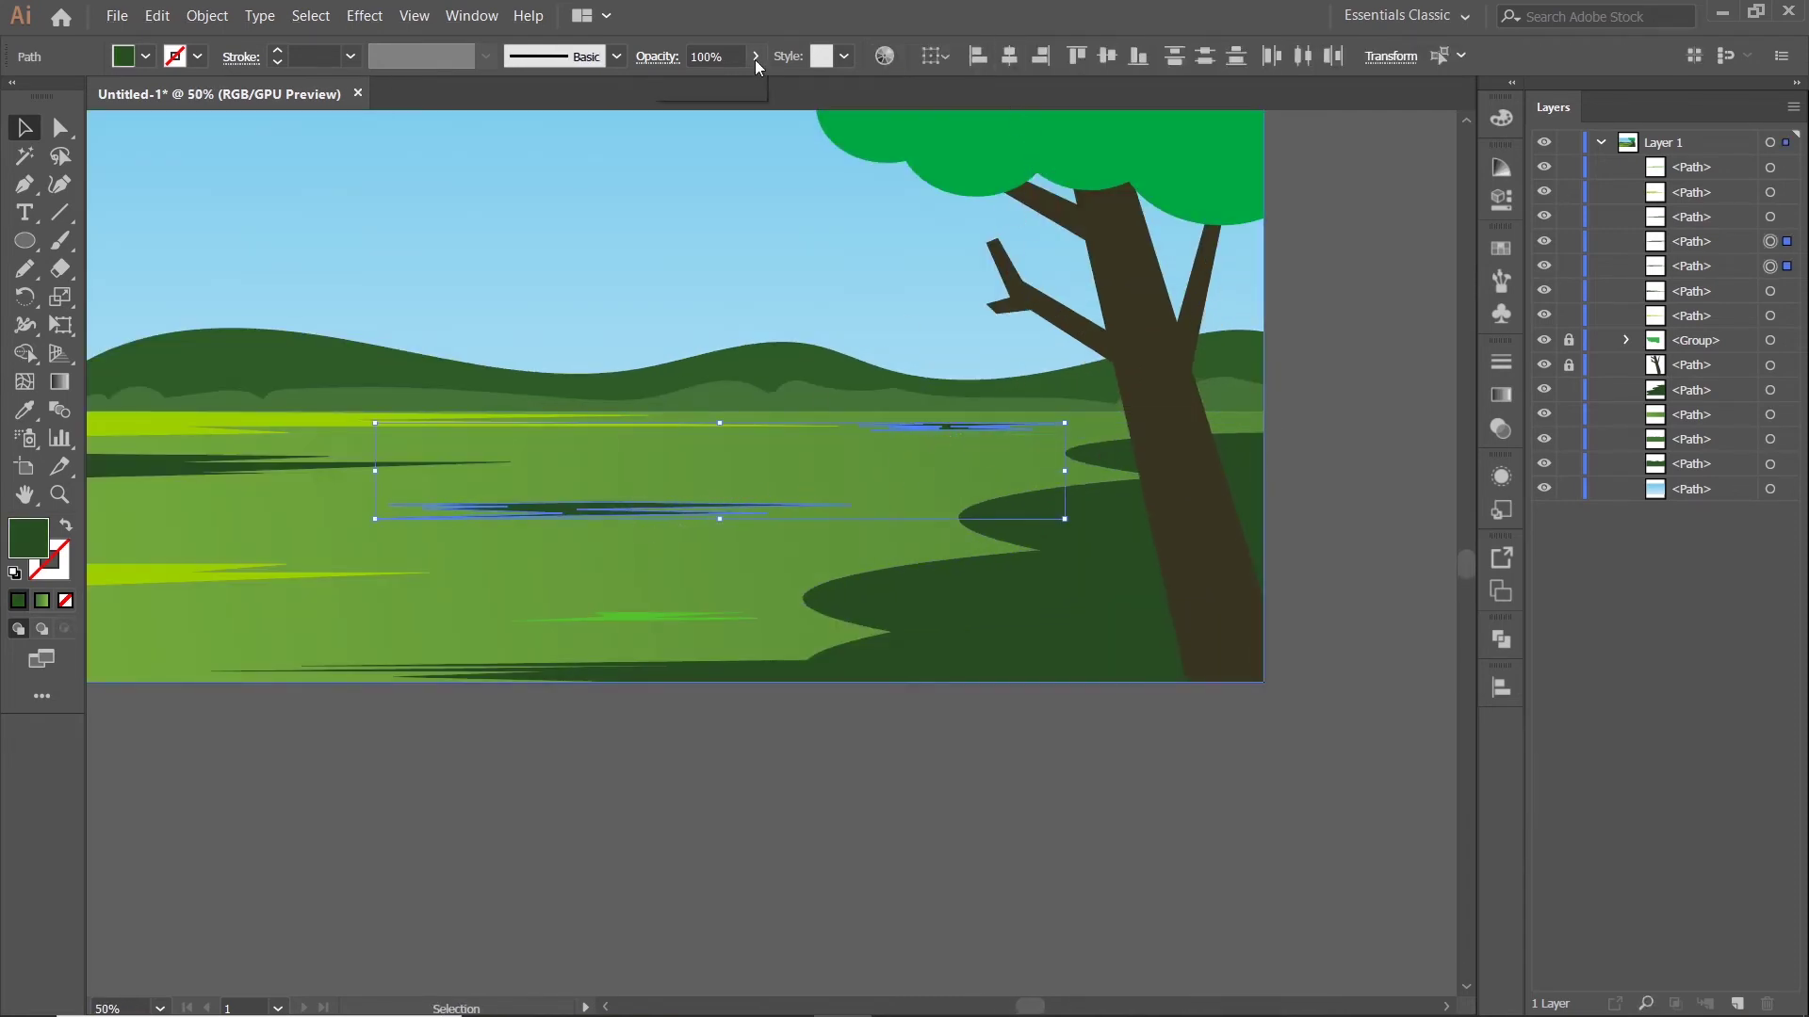
pyautogui.moveTo(756, 87); pyautogui.dragTo(735, 98)
pyautogui.click(1394, 410)
# Set the opacity of the dark green streak at the artboard's left edge to 92% and deselect it
pyautogui.scroll(-1, 1375, 412)
pyautogui.moveTo(1368, 419); pyautogui.dragTo(1364, 381)
pyautogui.click(570, 382)
pyautogui.click(755, 57)
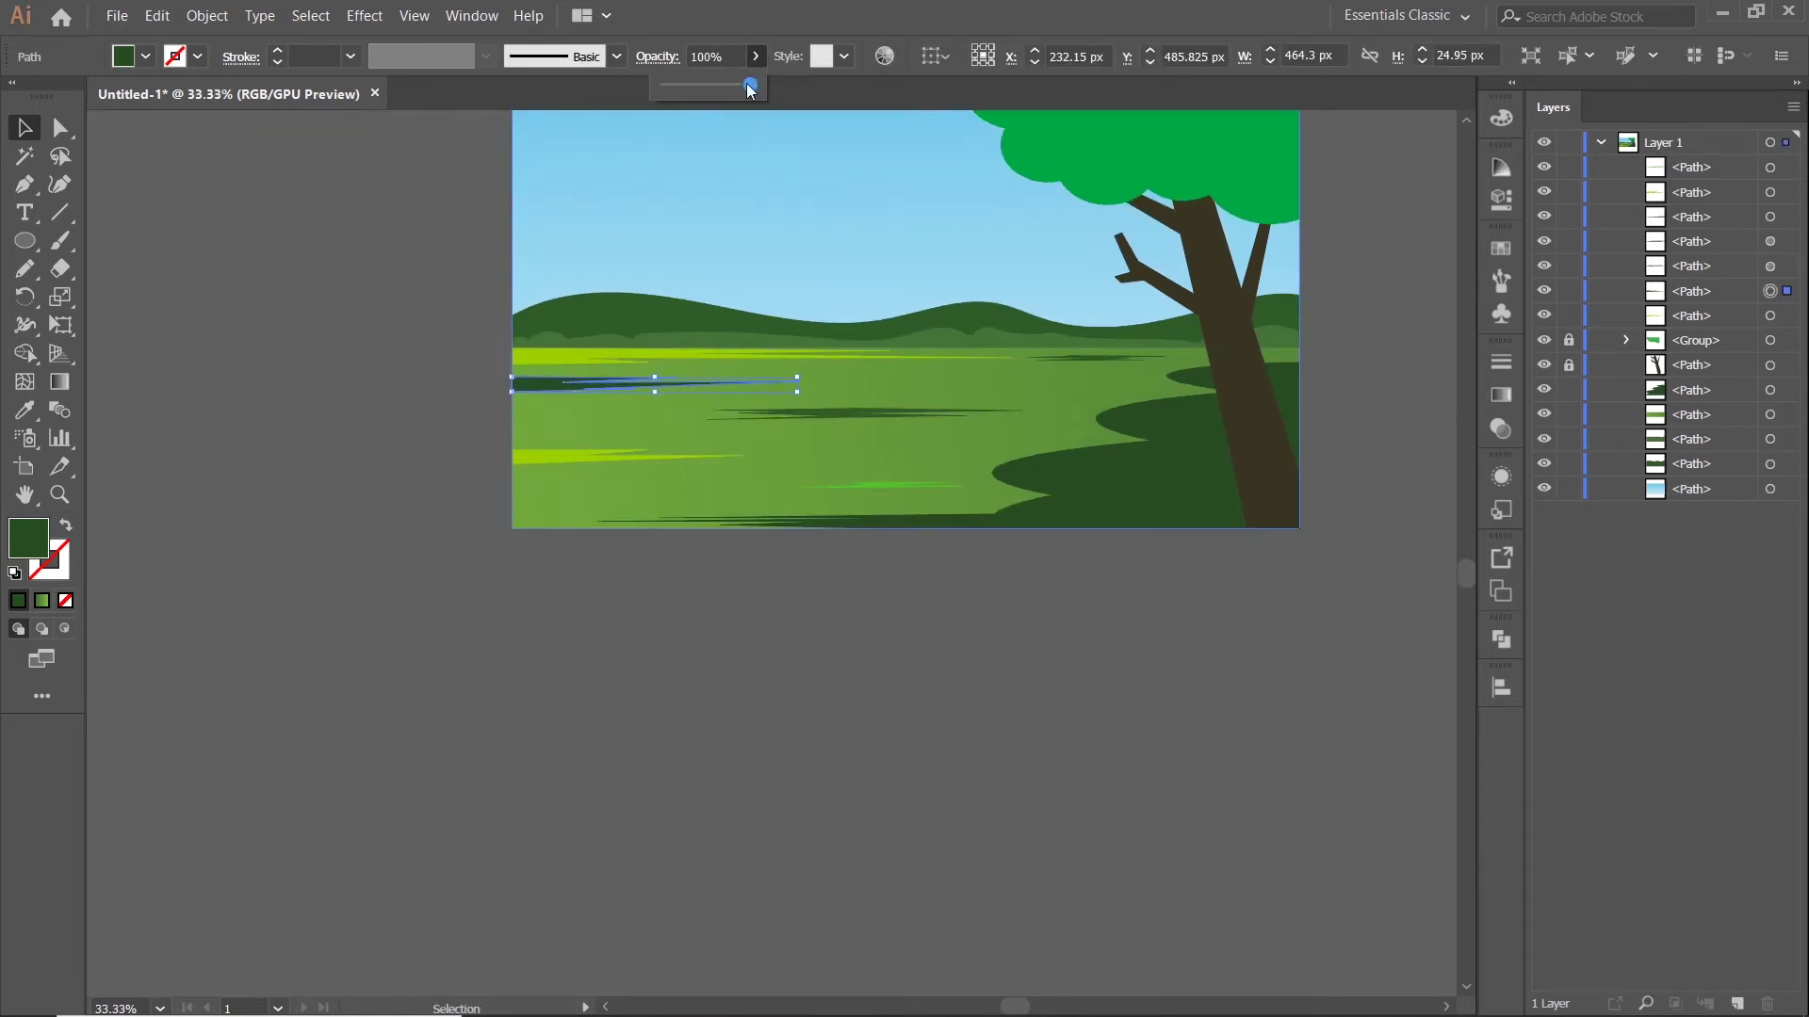
pyautogui.moveTo(751, 89); pyautogui.dragTo(743, 90)
pyautogui.click(816, 624)
pyautogui.scroll(-1, 819, 632)
pyautogui.moveTo(844, 667); pyautogui.dragTo(844, 634)
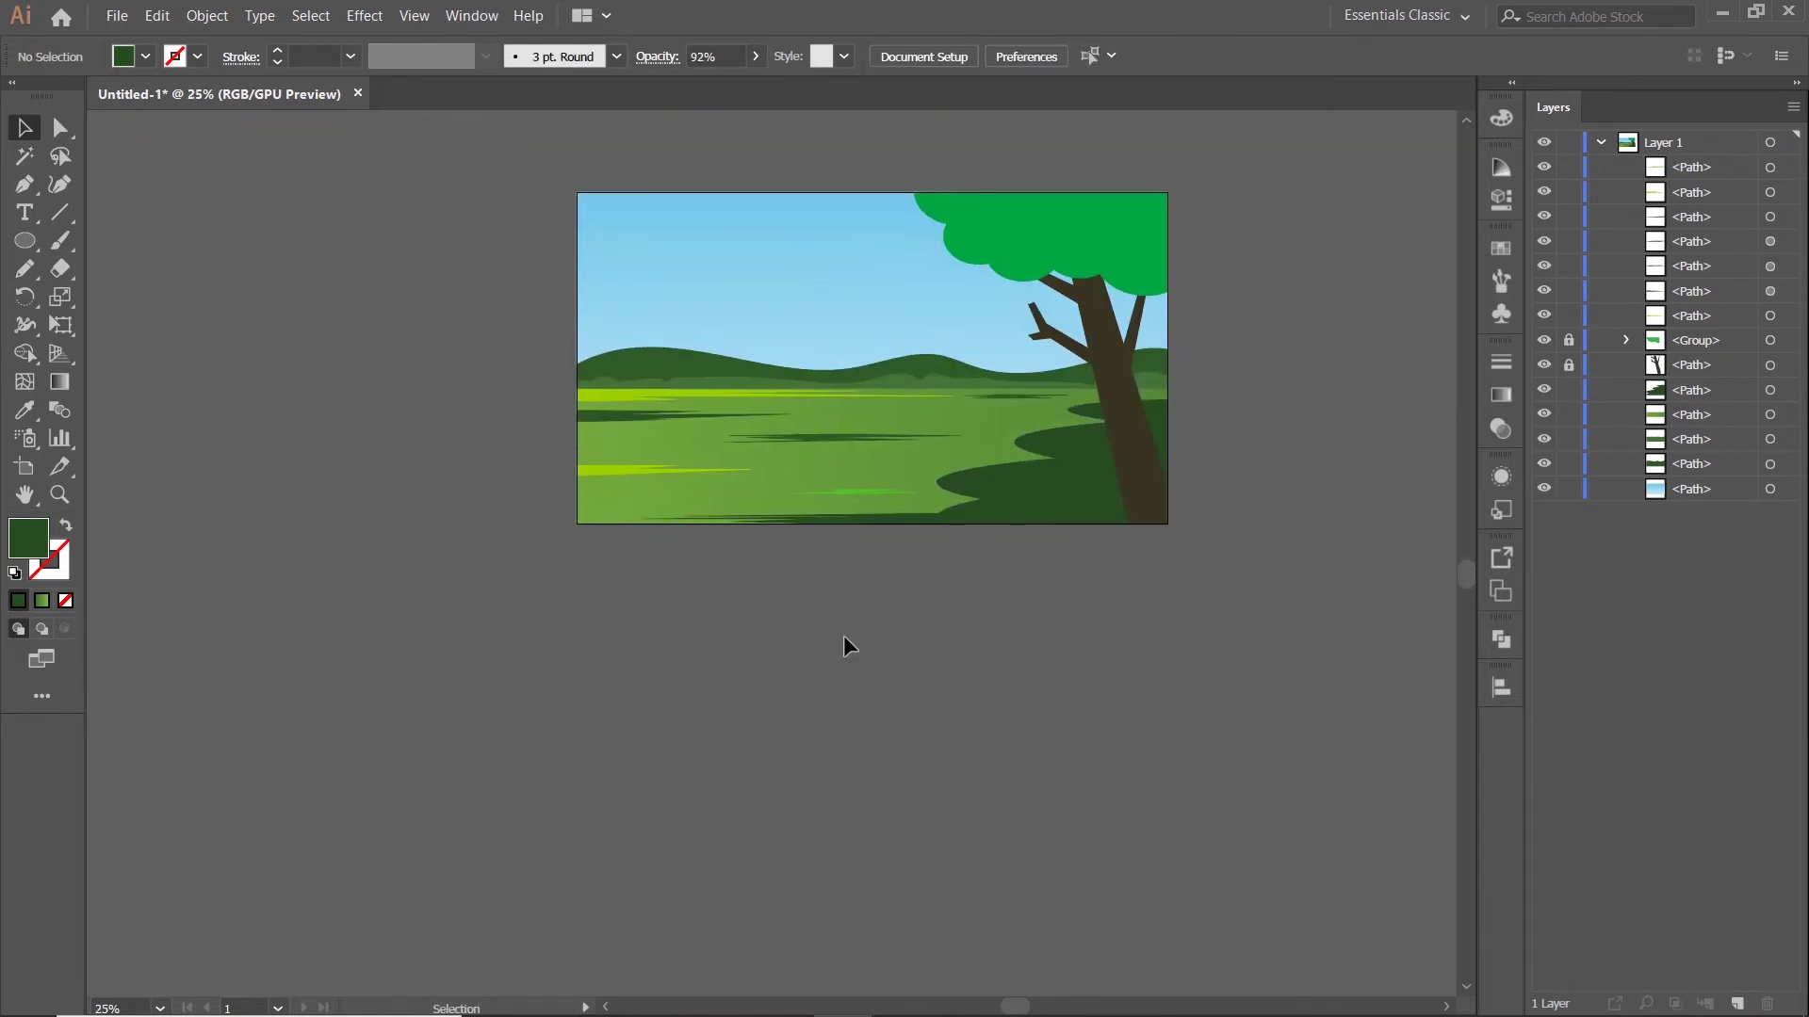
# Draw a closed jagged streak with the Pen tool high in the sky, starting outside the artboard's left edge
pyautogui.click(565, 221)
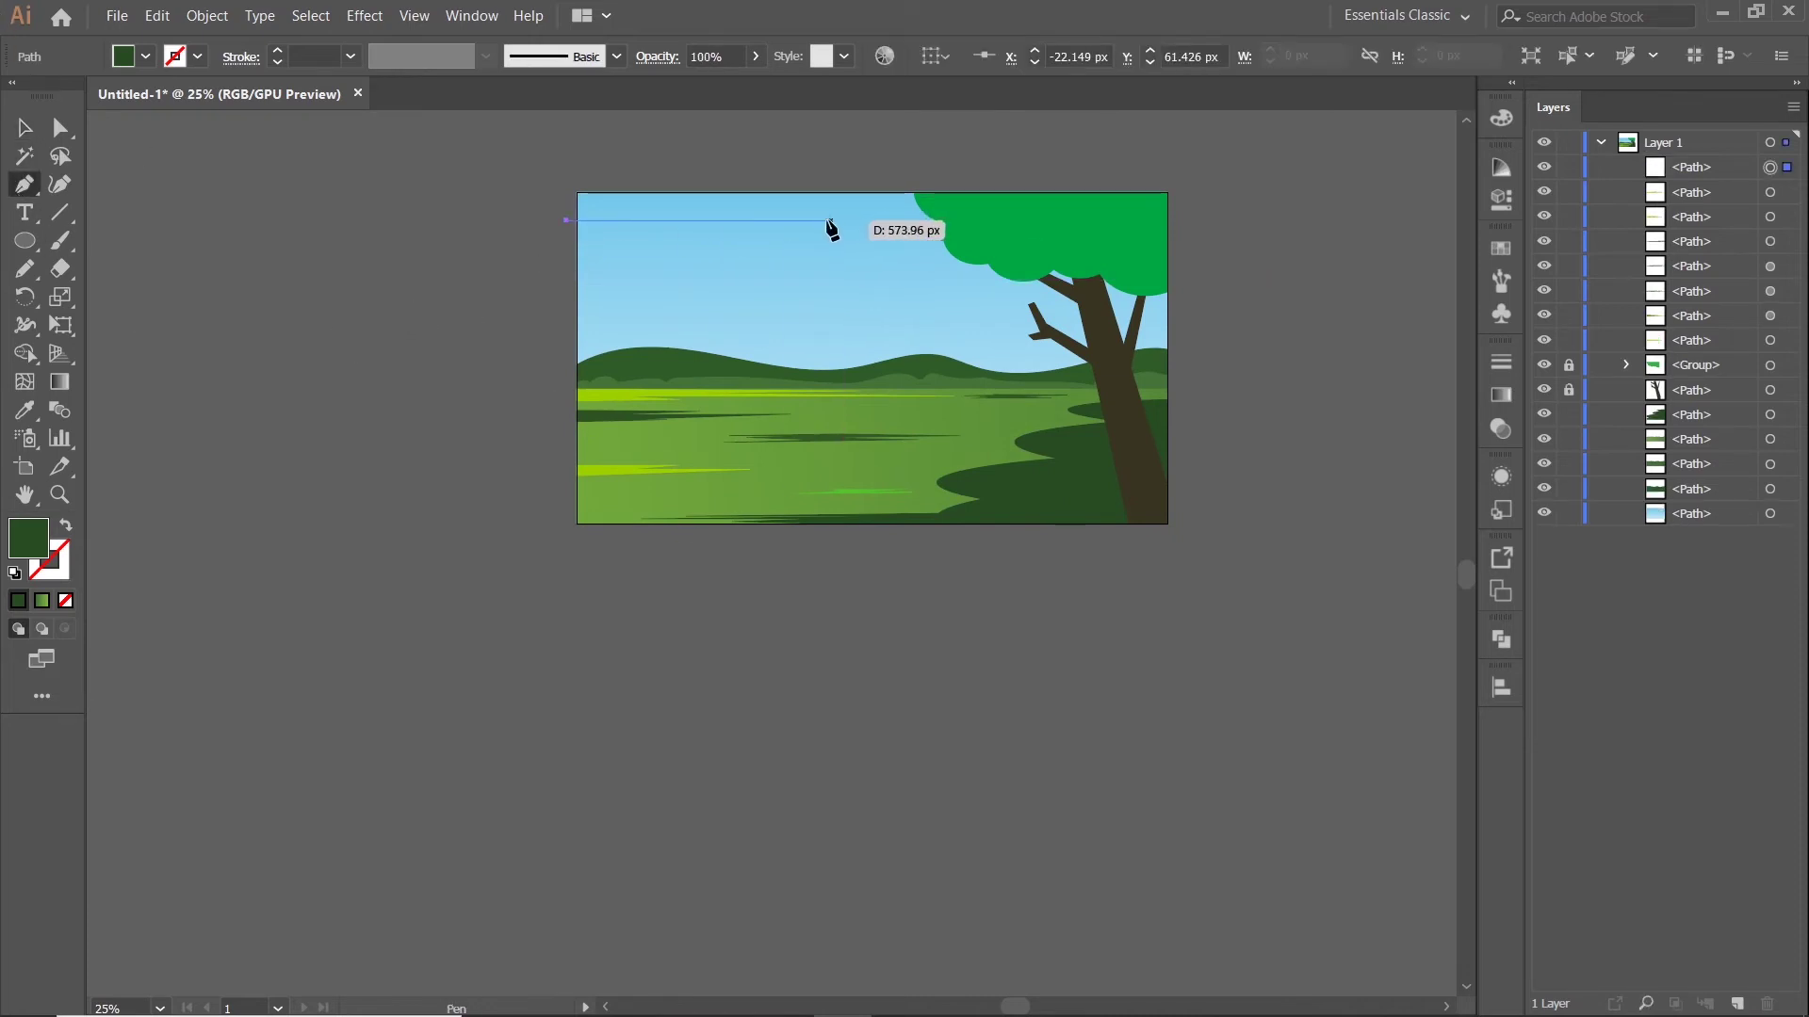
pyautogui.scroll(1, 830, 227)
pyautogui.click(660, 220)
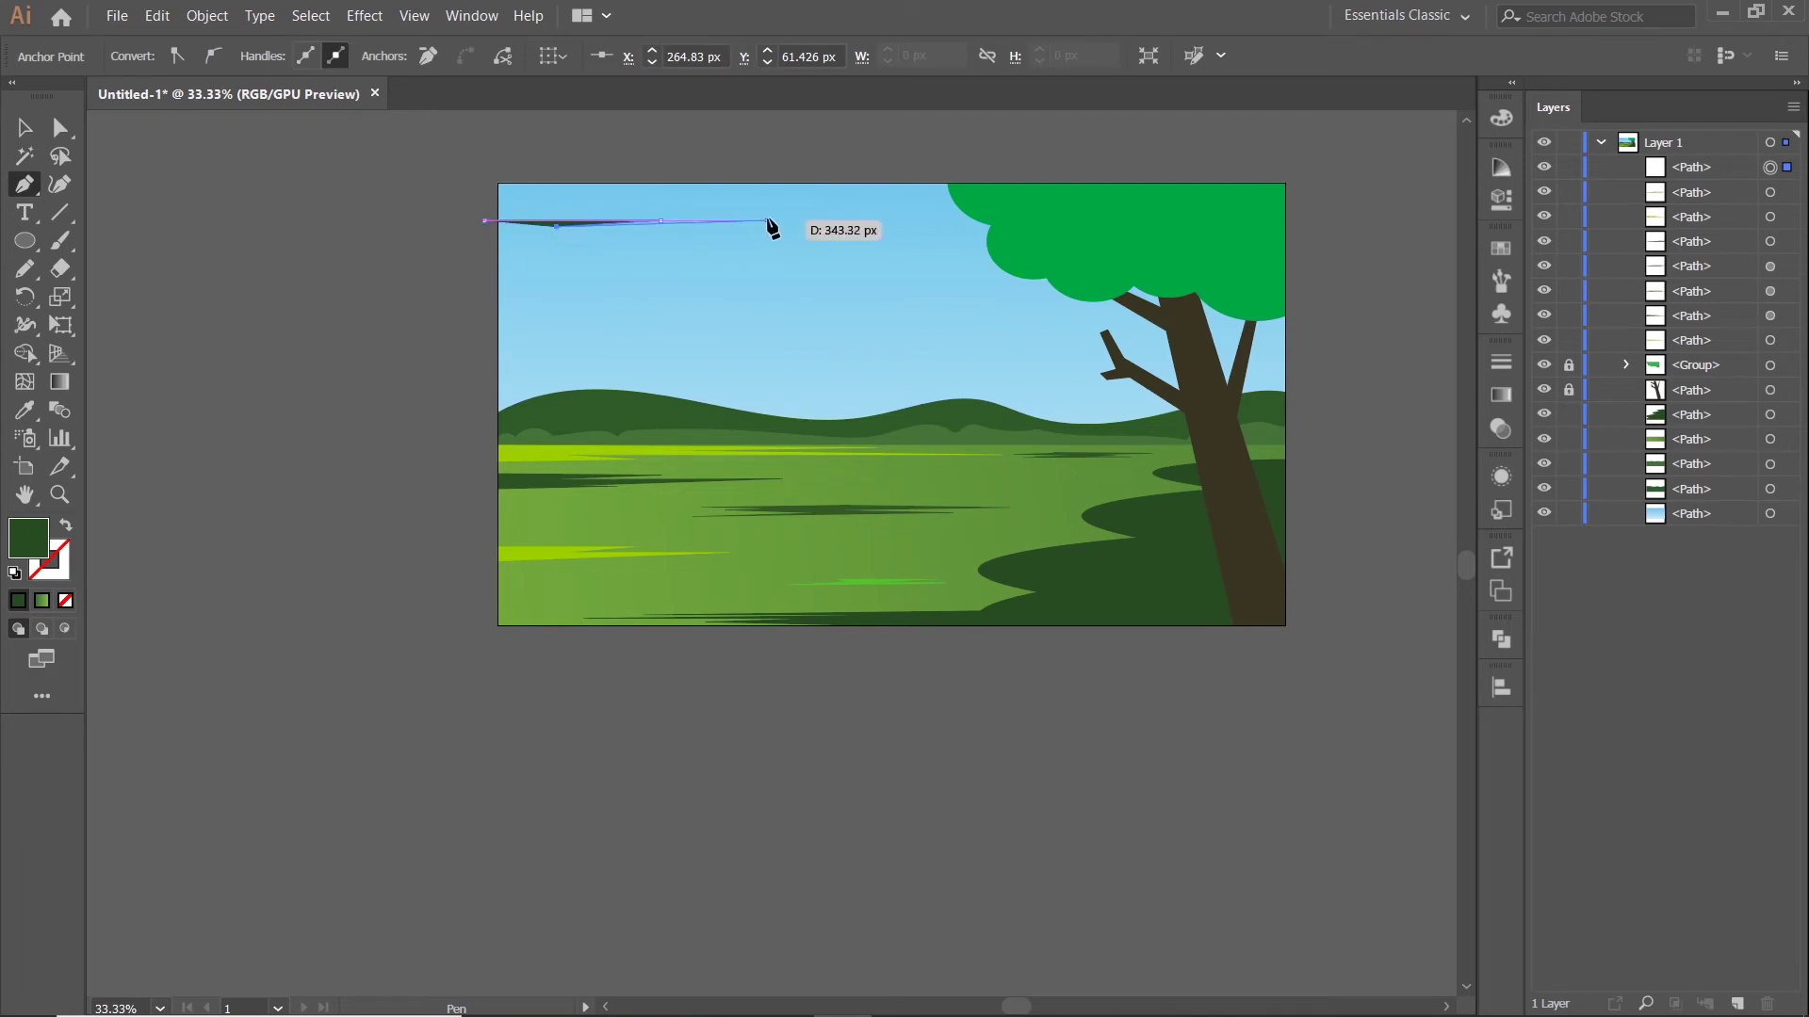
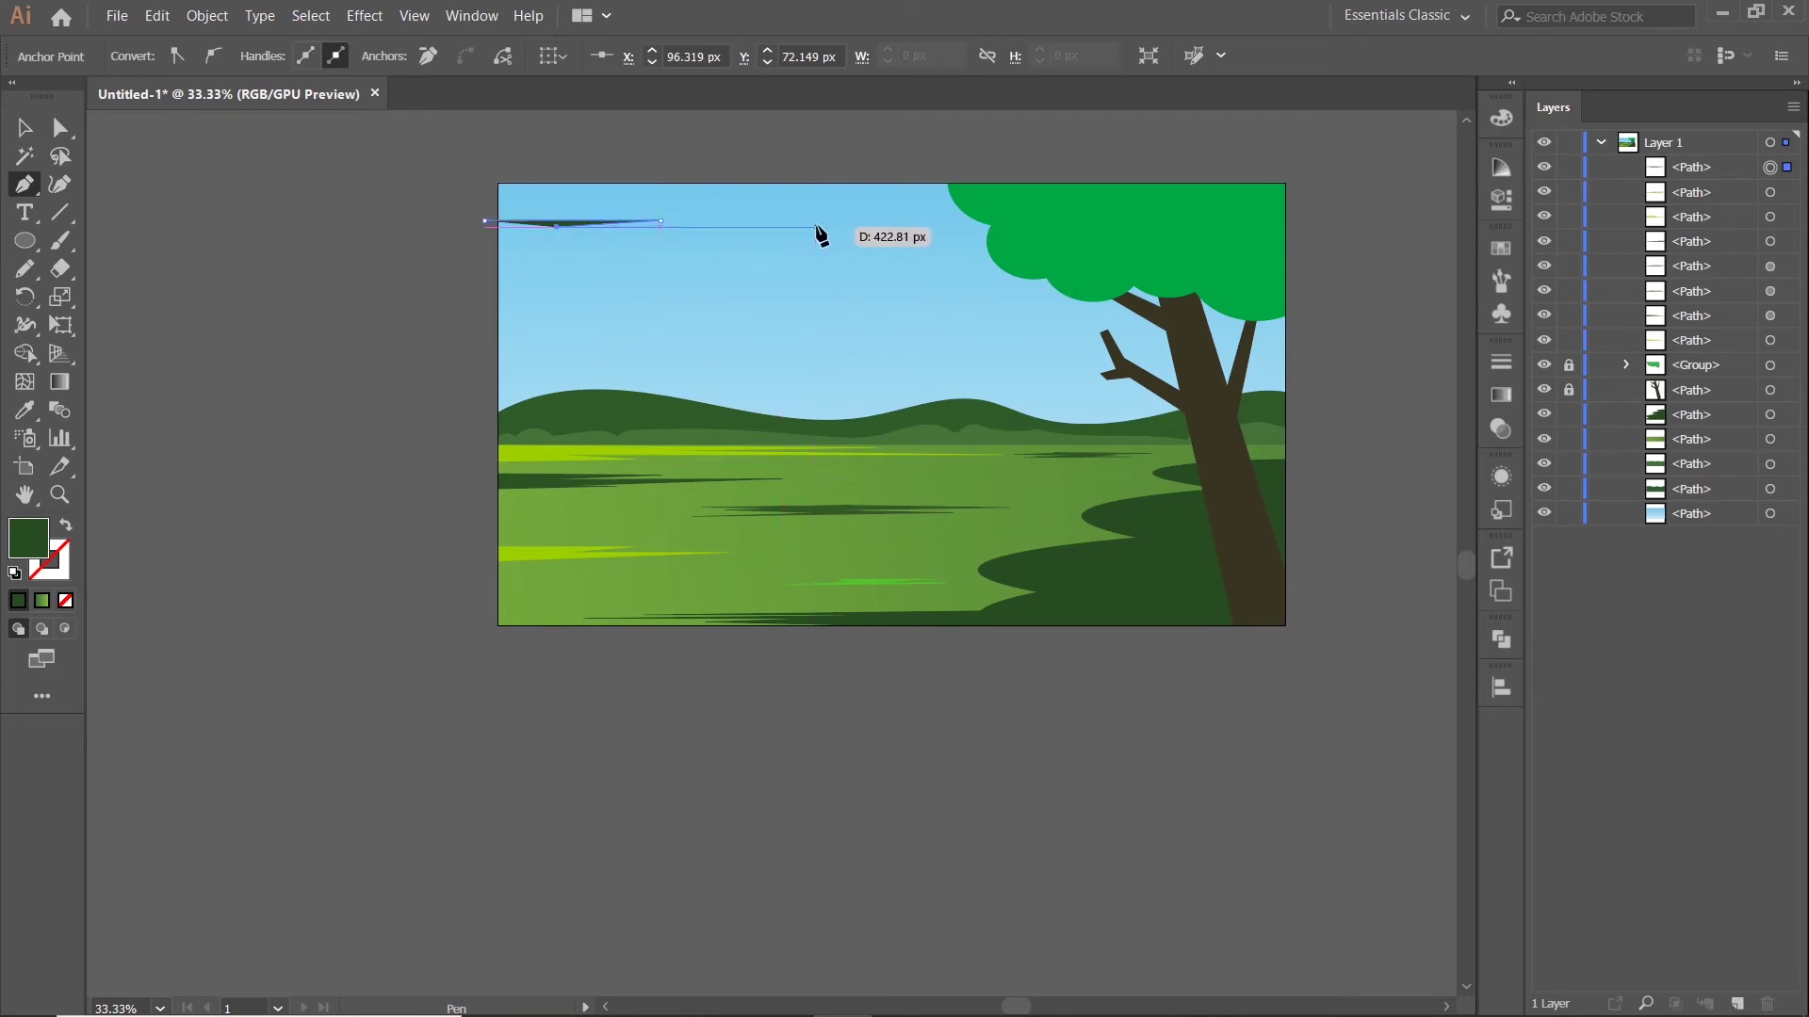
pyautogui.click(443, 234)
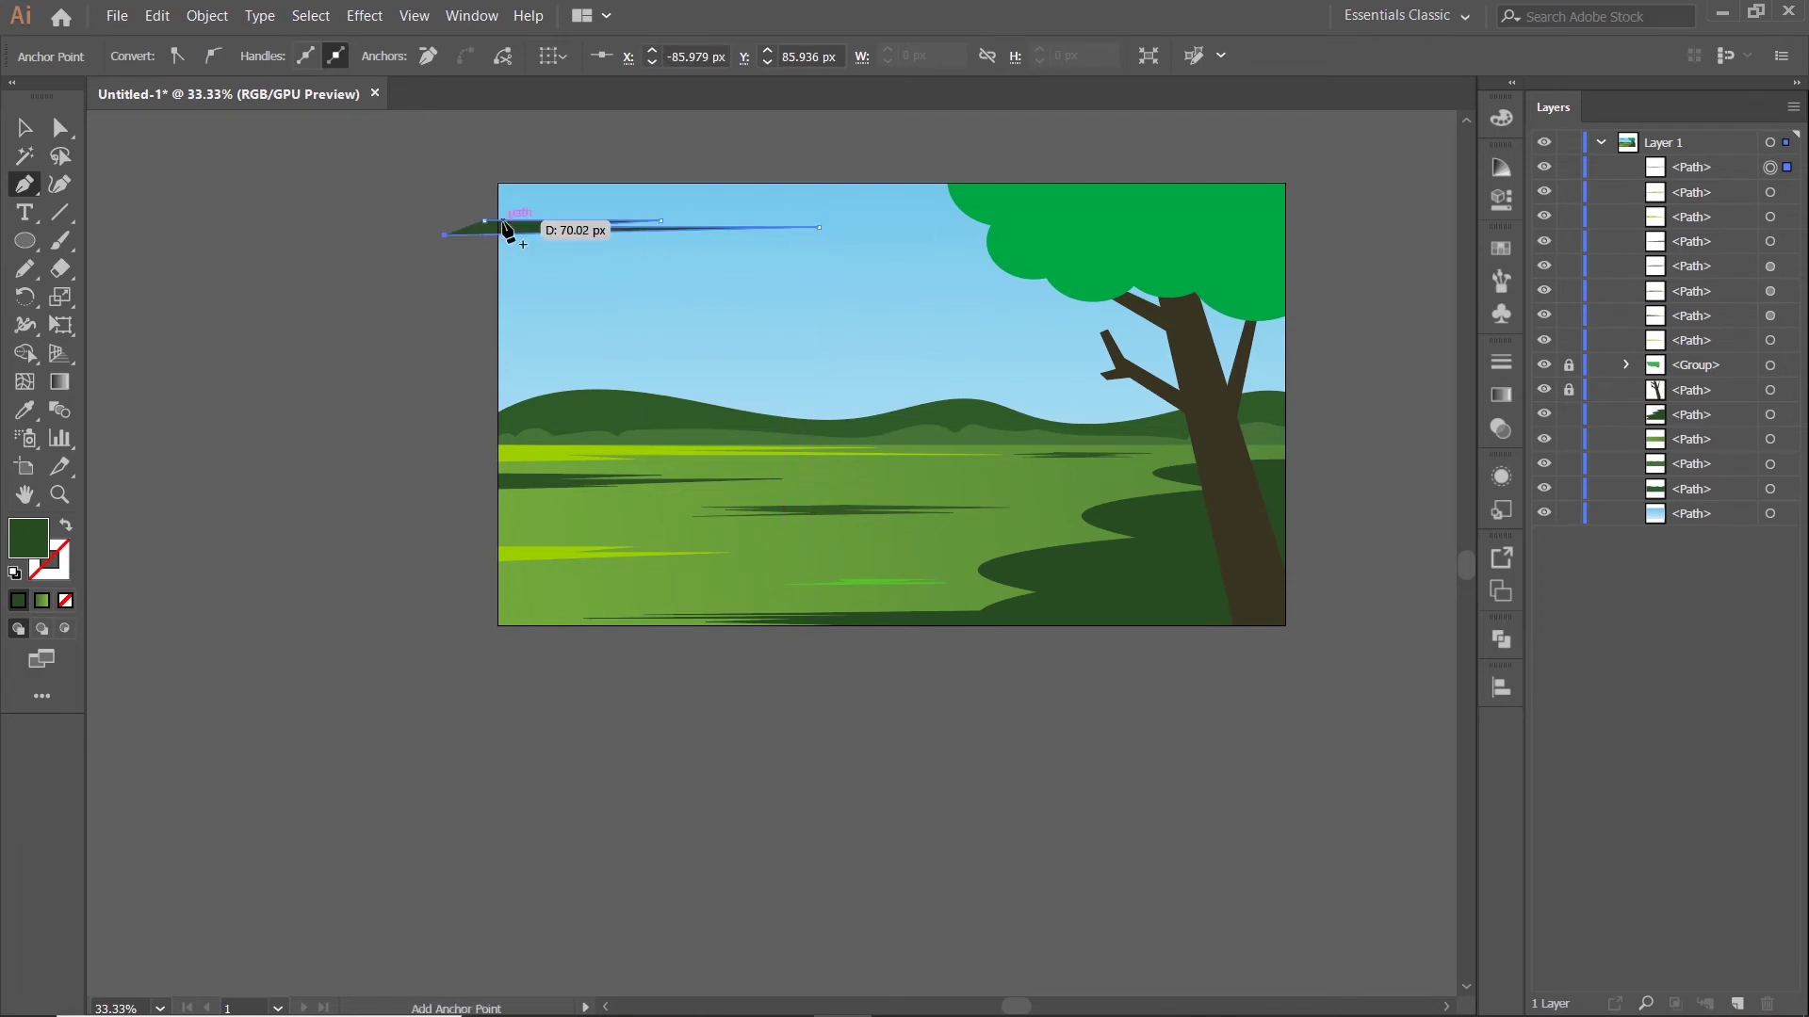
# Fill the sky streak with a very pale blue and trim its overhang beyond the artboard's left edge with Shape Builder
pyautogui.doubleClick(28, 538)
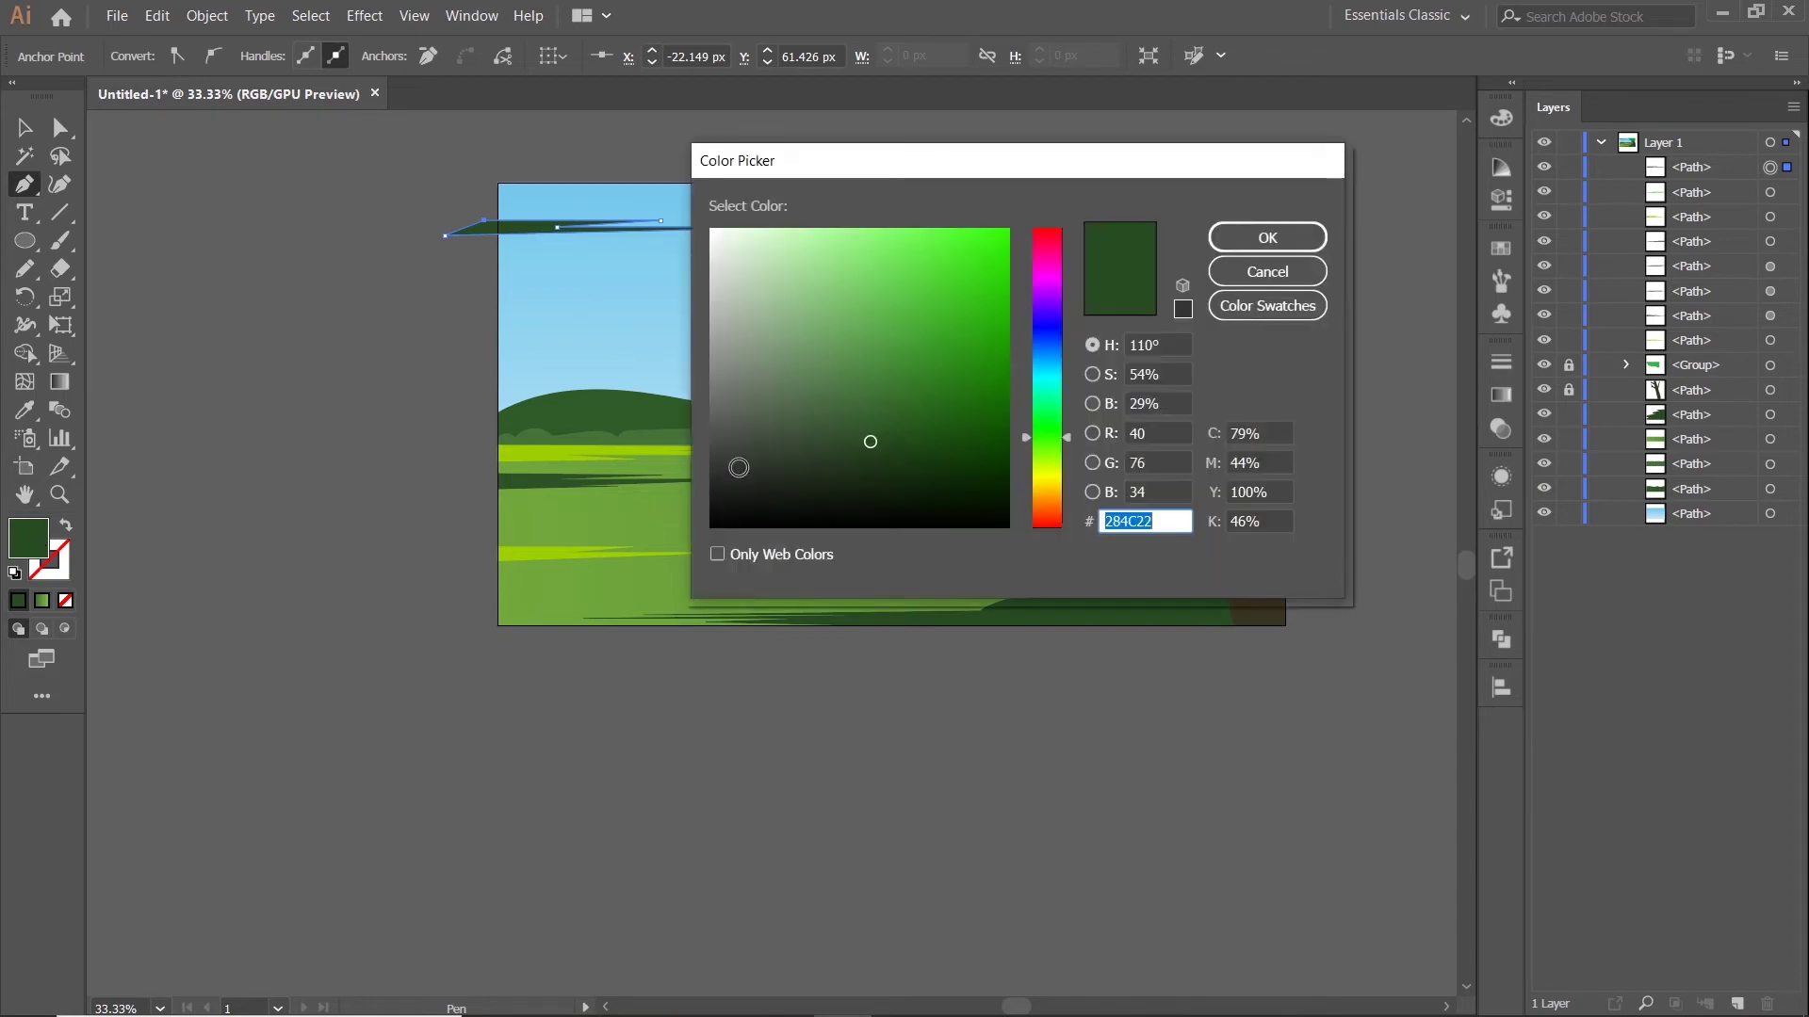
pyautogui.moveTo(1050, 409); pyautogui.dragTo(1048, 369)
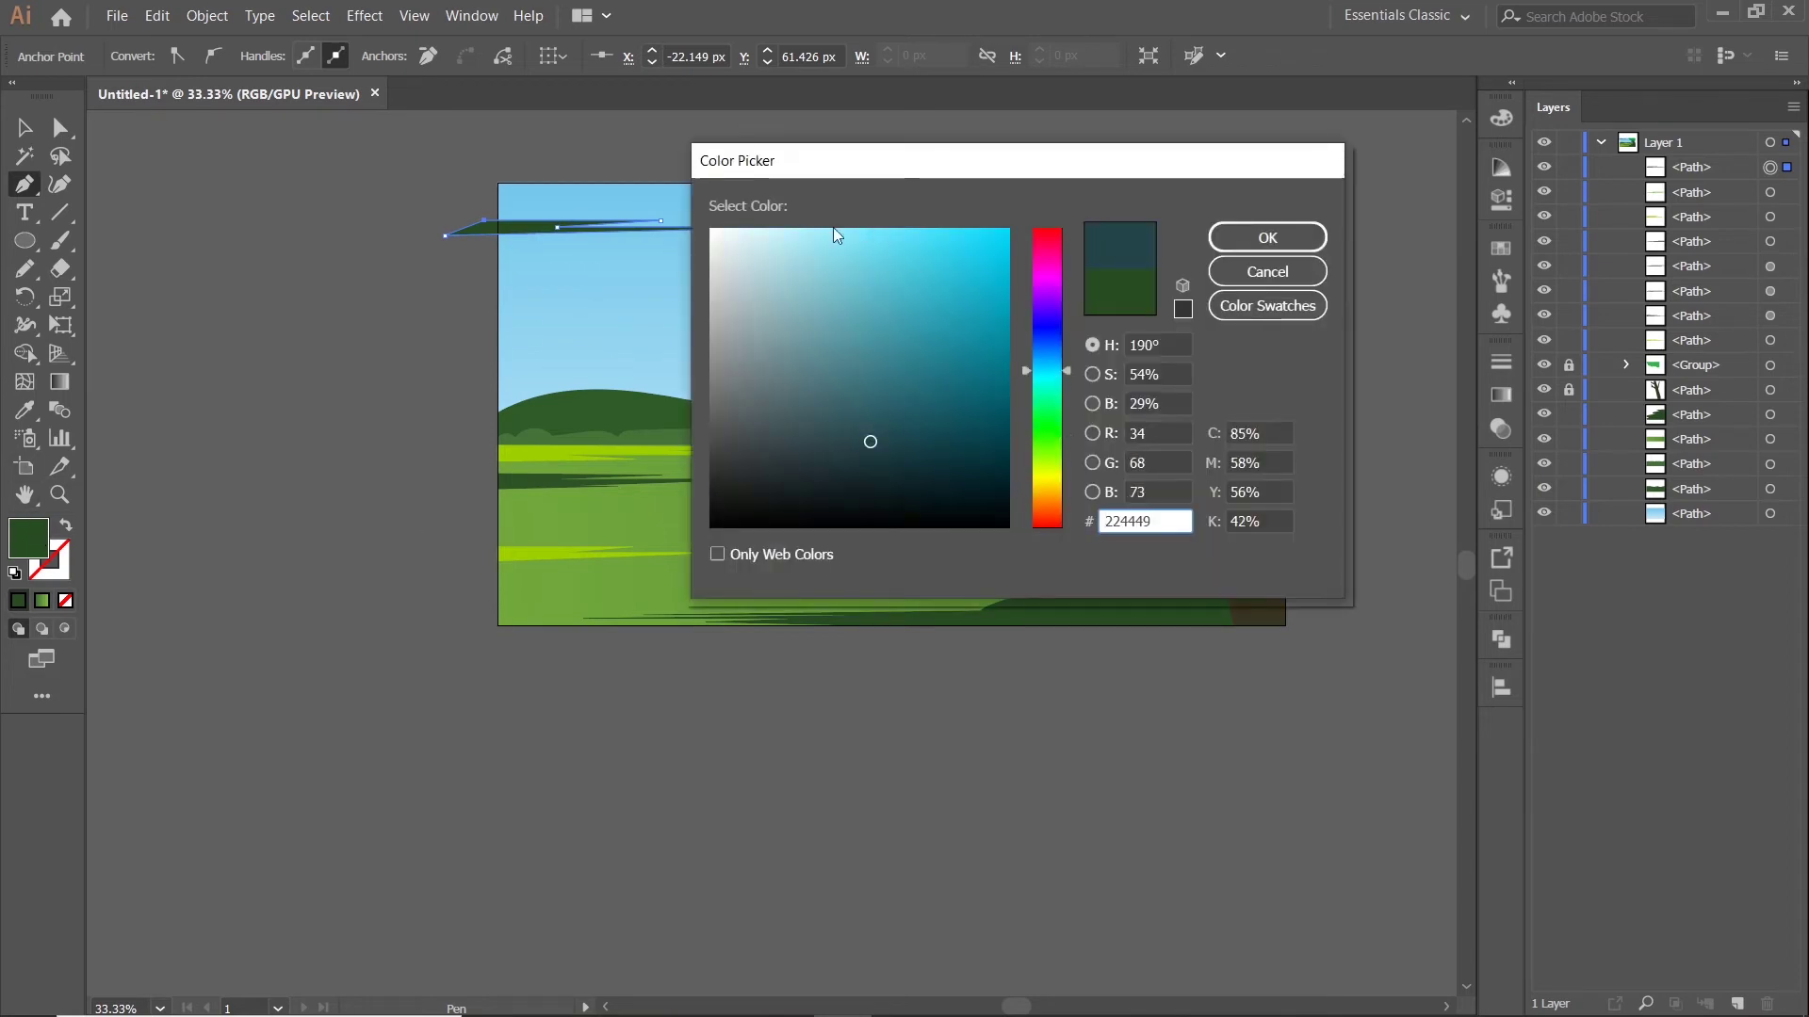
pyautogui.click(729, 230)
pyautogui.click(1267, 237)
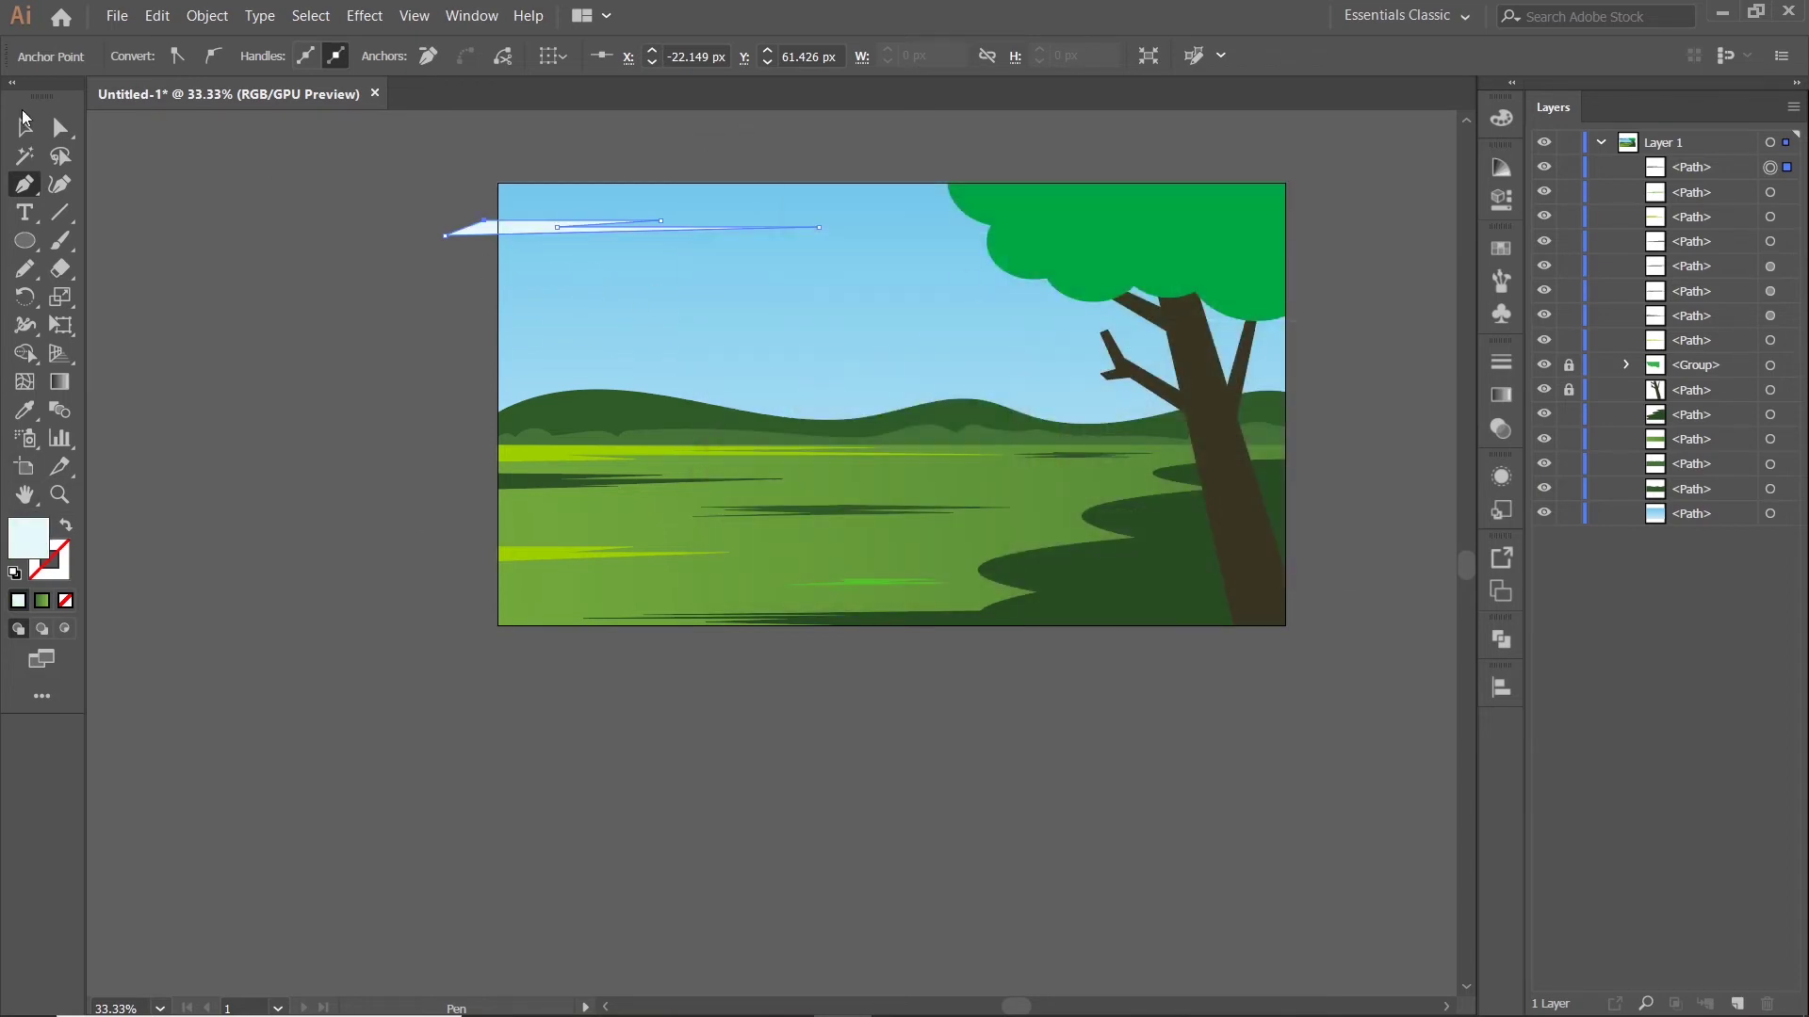
pyautogui.keyDown('shift'); pyautogui.click(537, 298); pyautogui.keyUp('shift')
pyautogui.hotkey('shift', 'm')
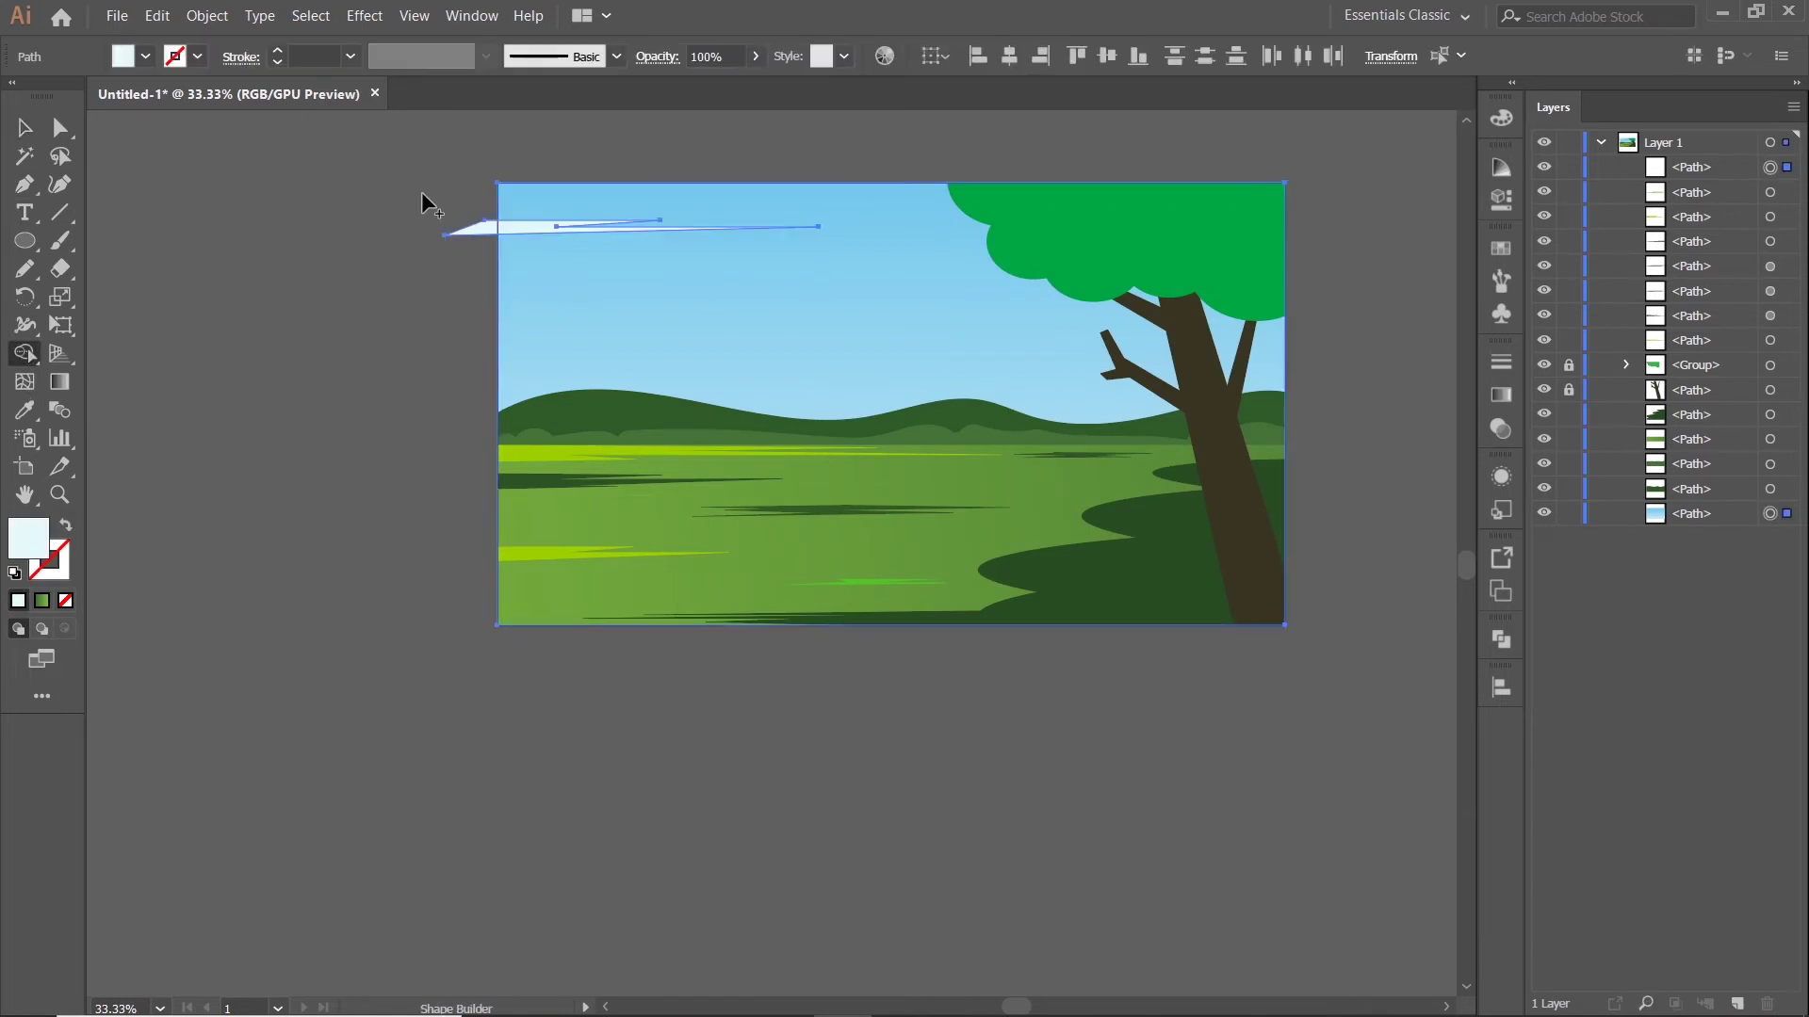
# Draw a second pale jagged streak low in the sky, running across the tree trunk and past the artboard's right edge
pyautogui.press('p')
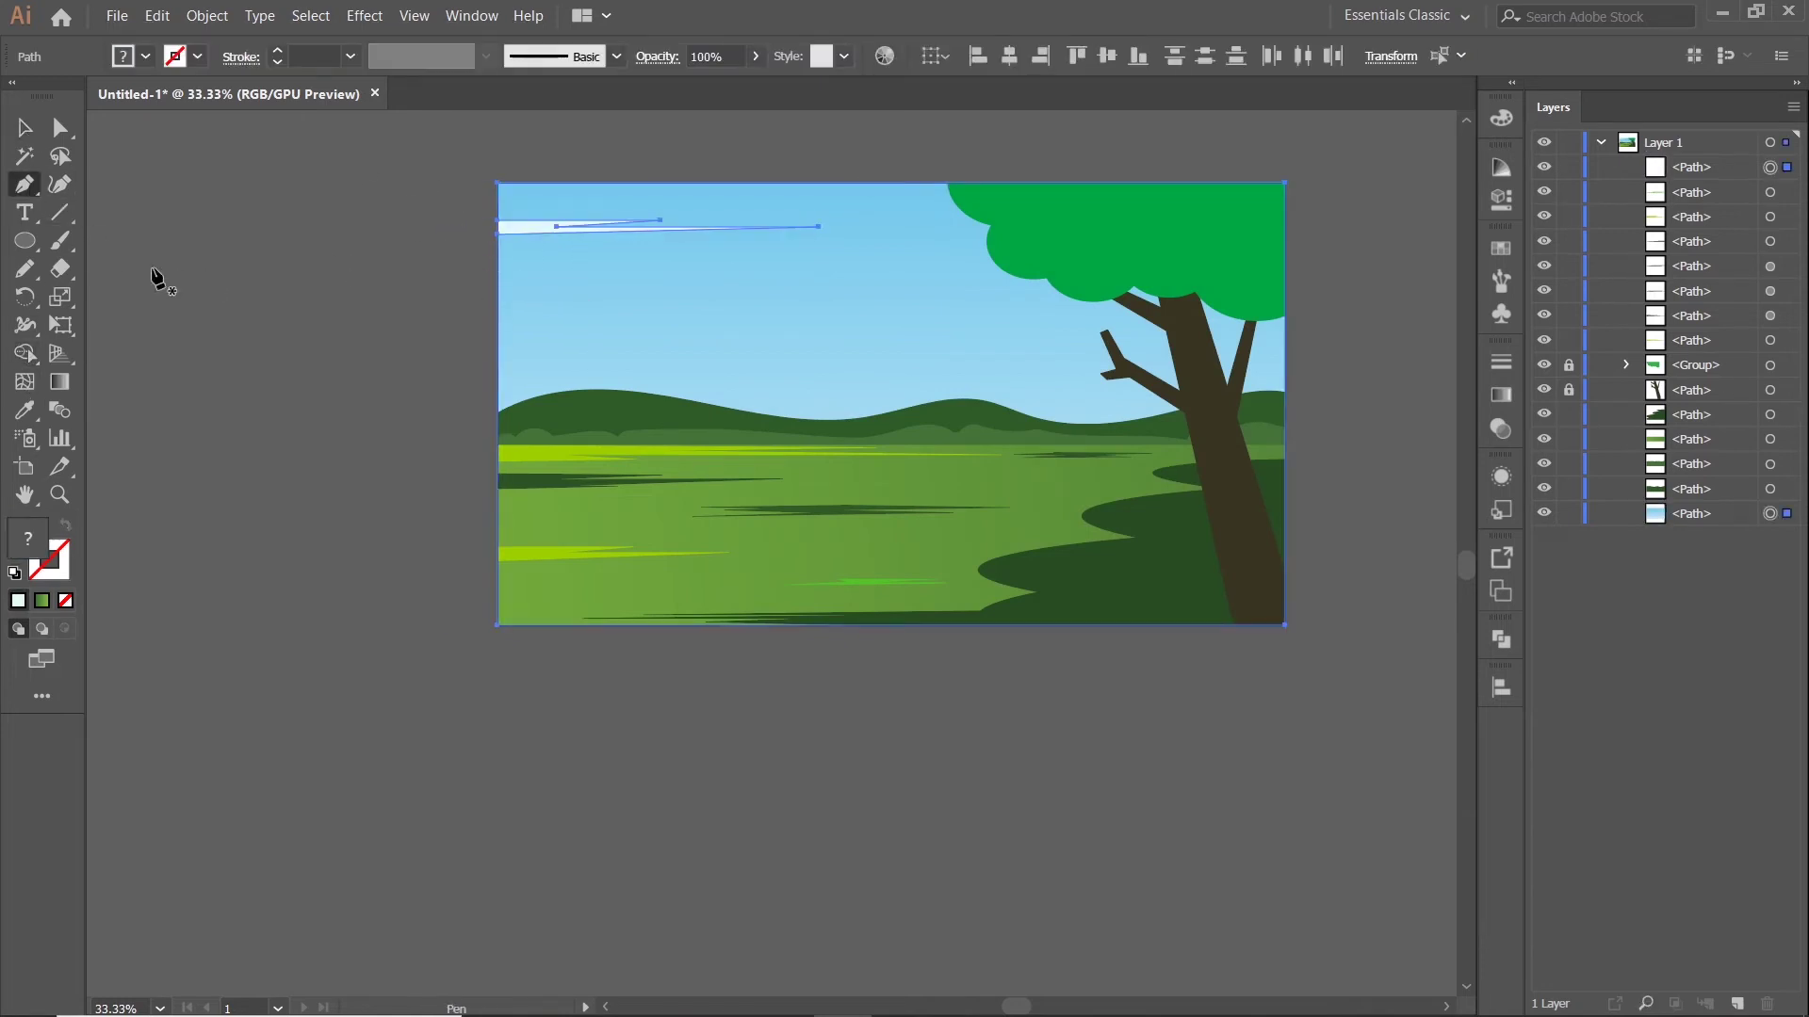
pyautogui.click(1309, 346)
pyautogui.moveTo(899, 345); pyautogui.dragTo(934, 355)
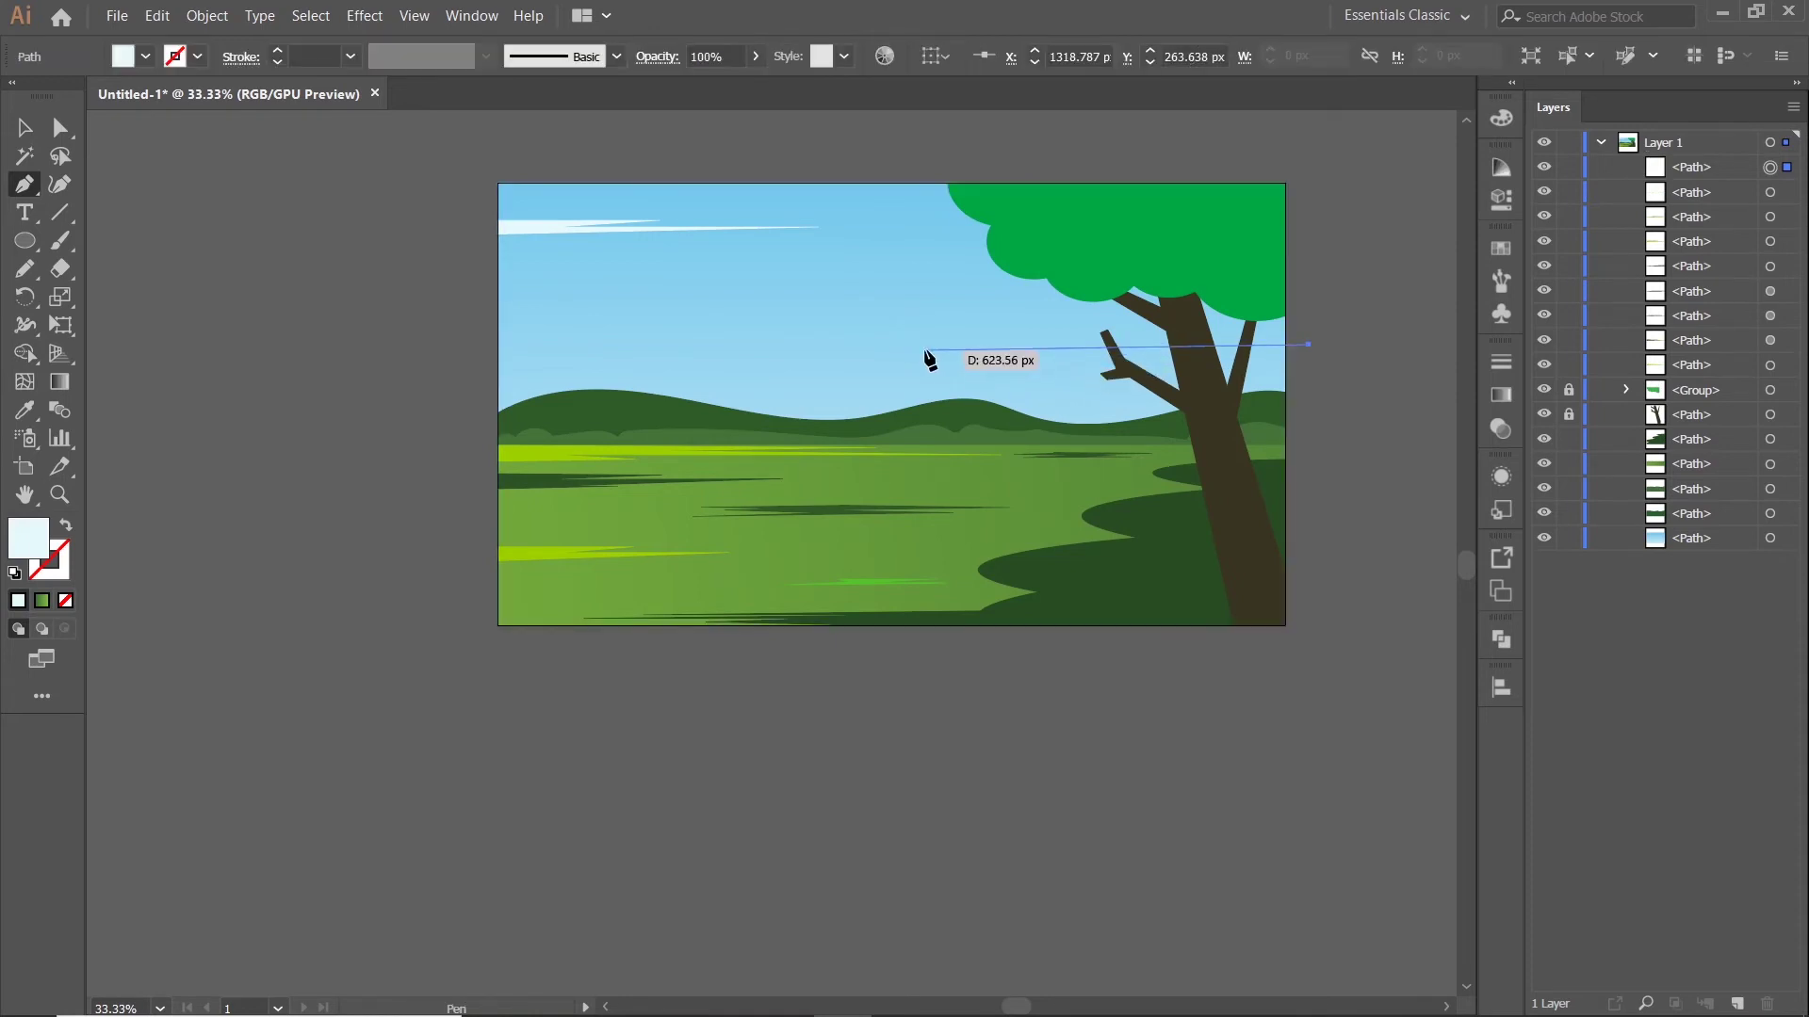
pyautogui.scroll(2, 929, 357)
pyautogui.click(925, 344)
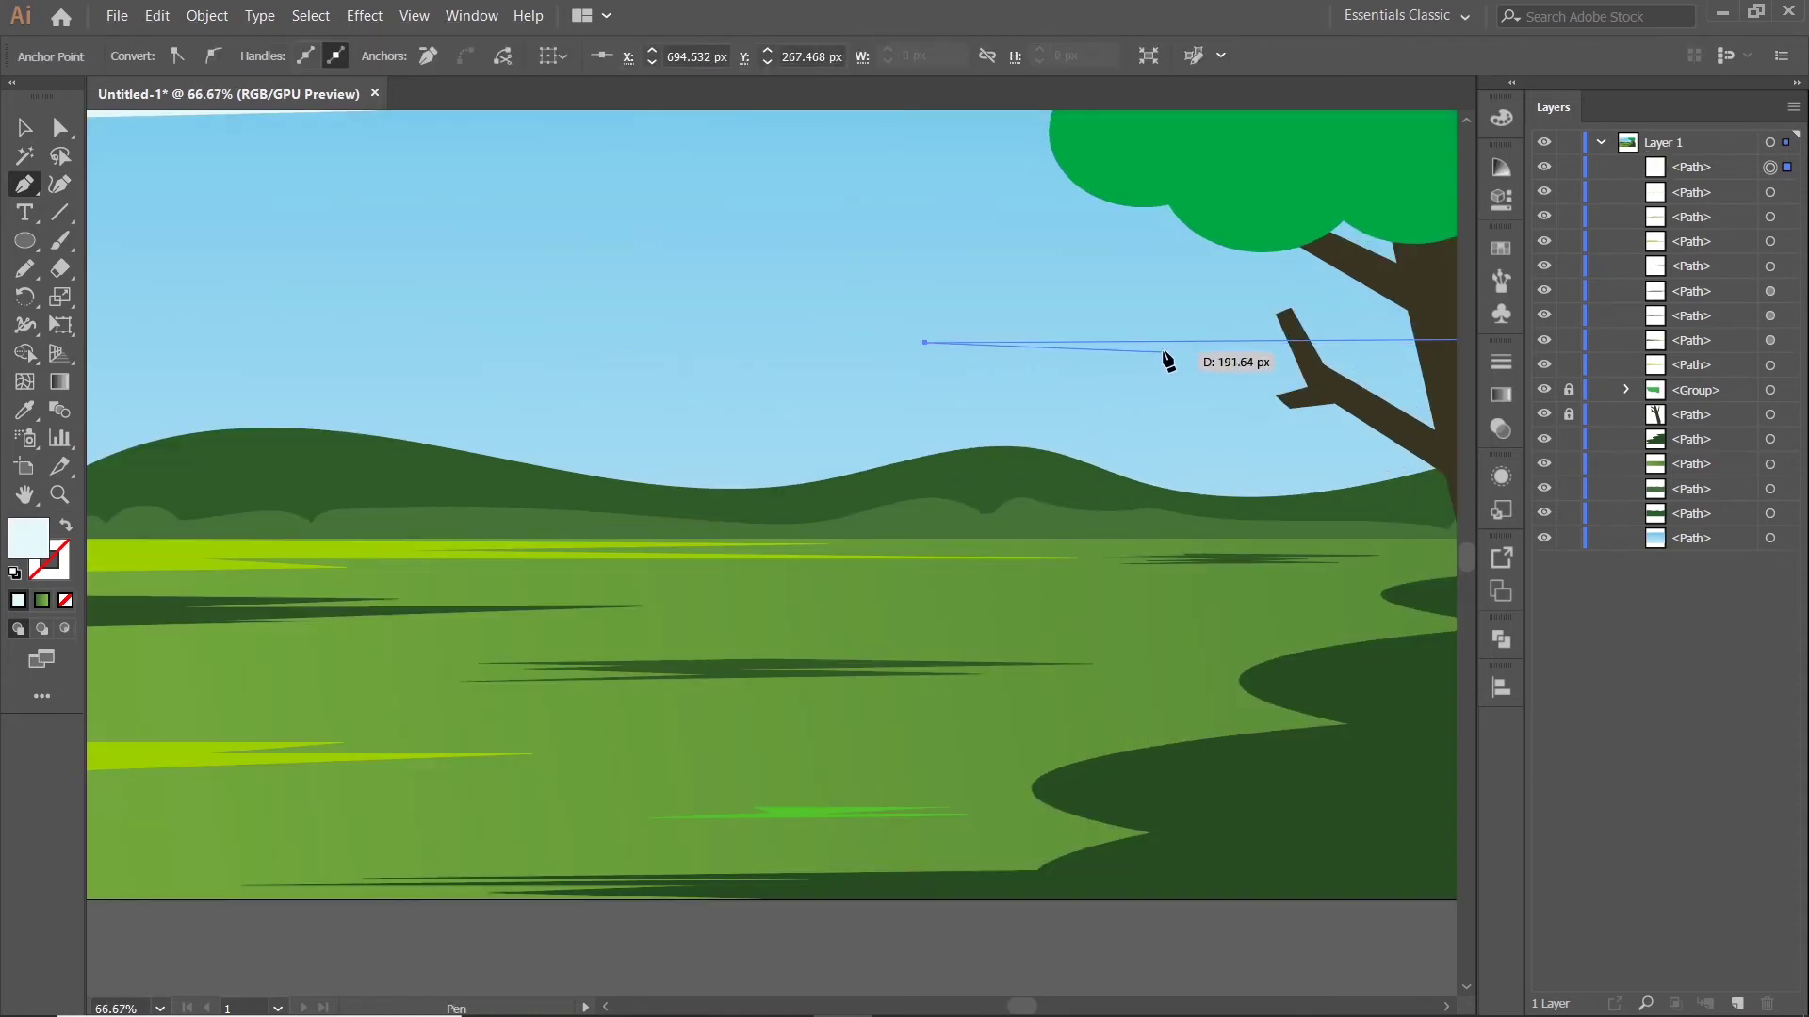
pyautogui.scroll(-2, 1219, 341)
pyautogui.scroll(1, 1234, 339)
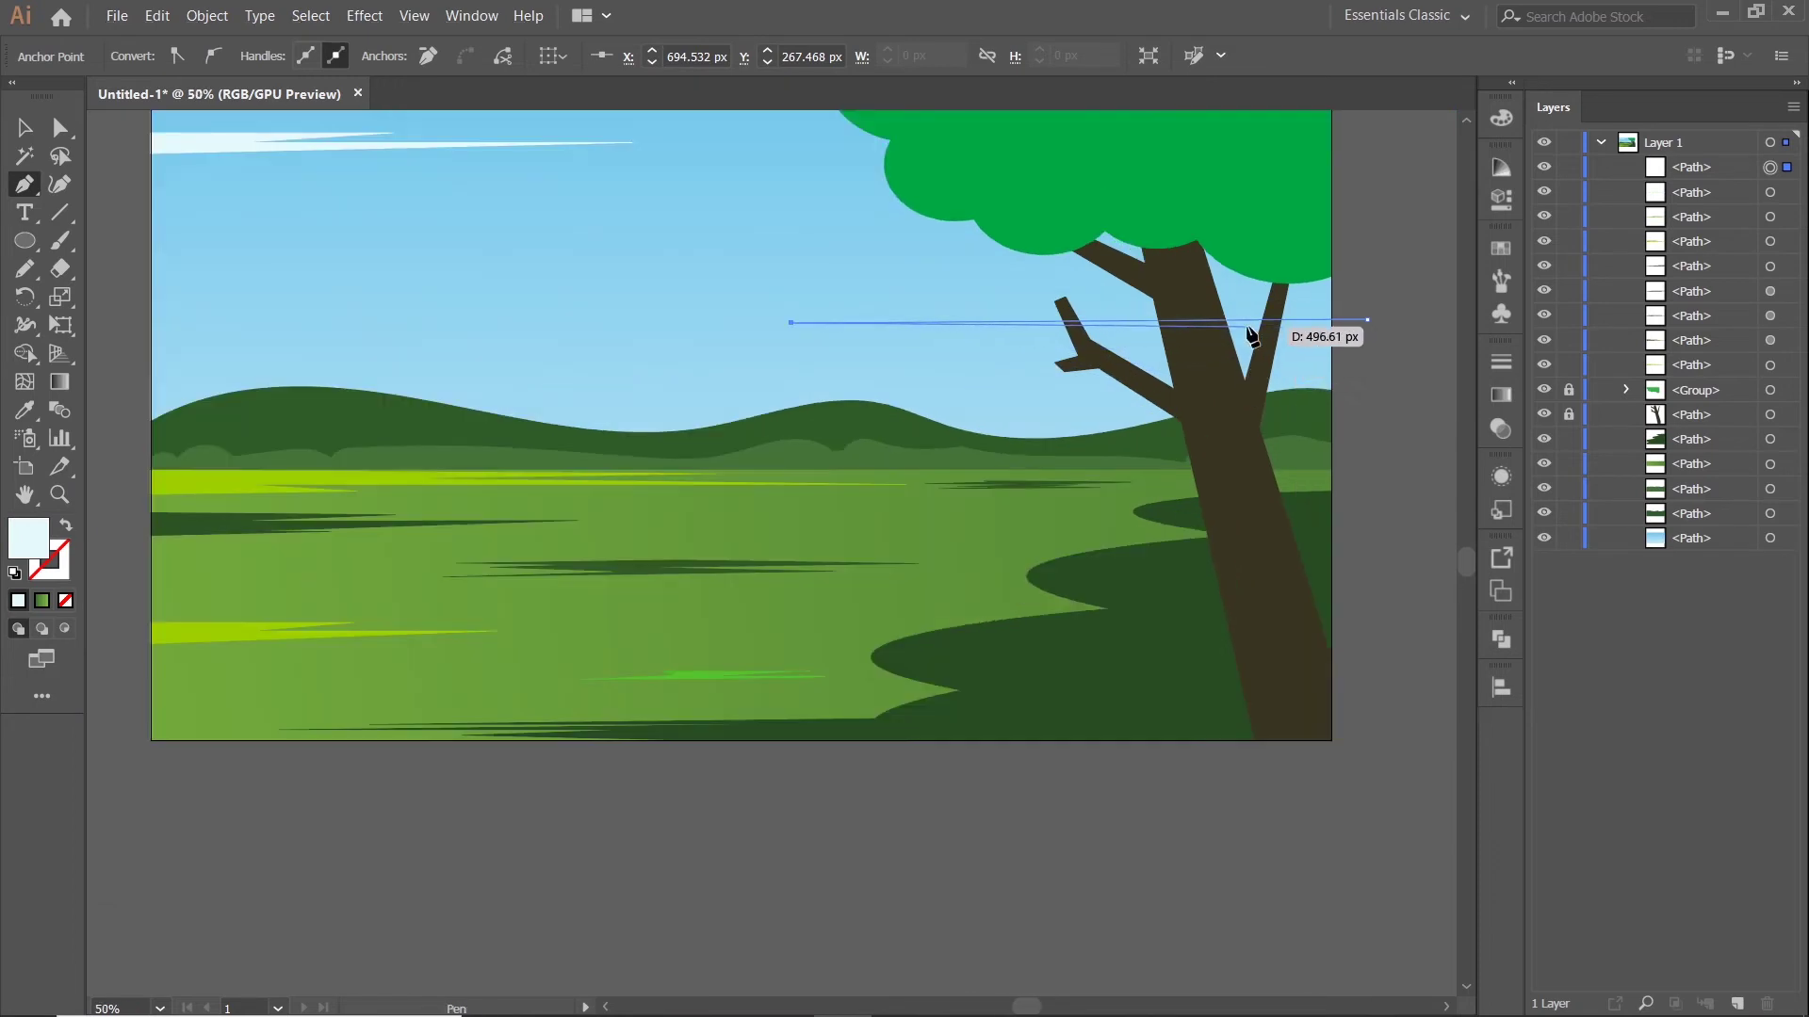
pyautogui.click(973, 332)
pyautogui.click(1132, 331)
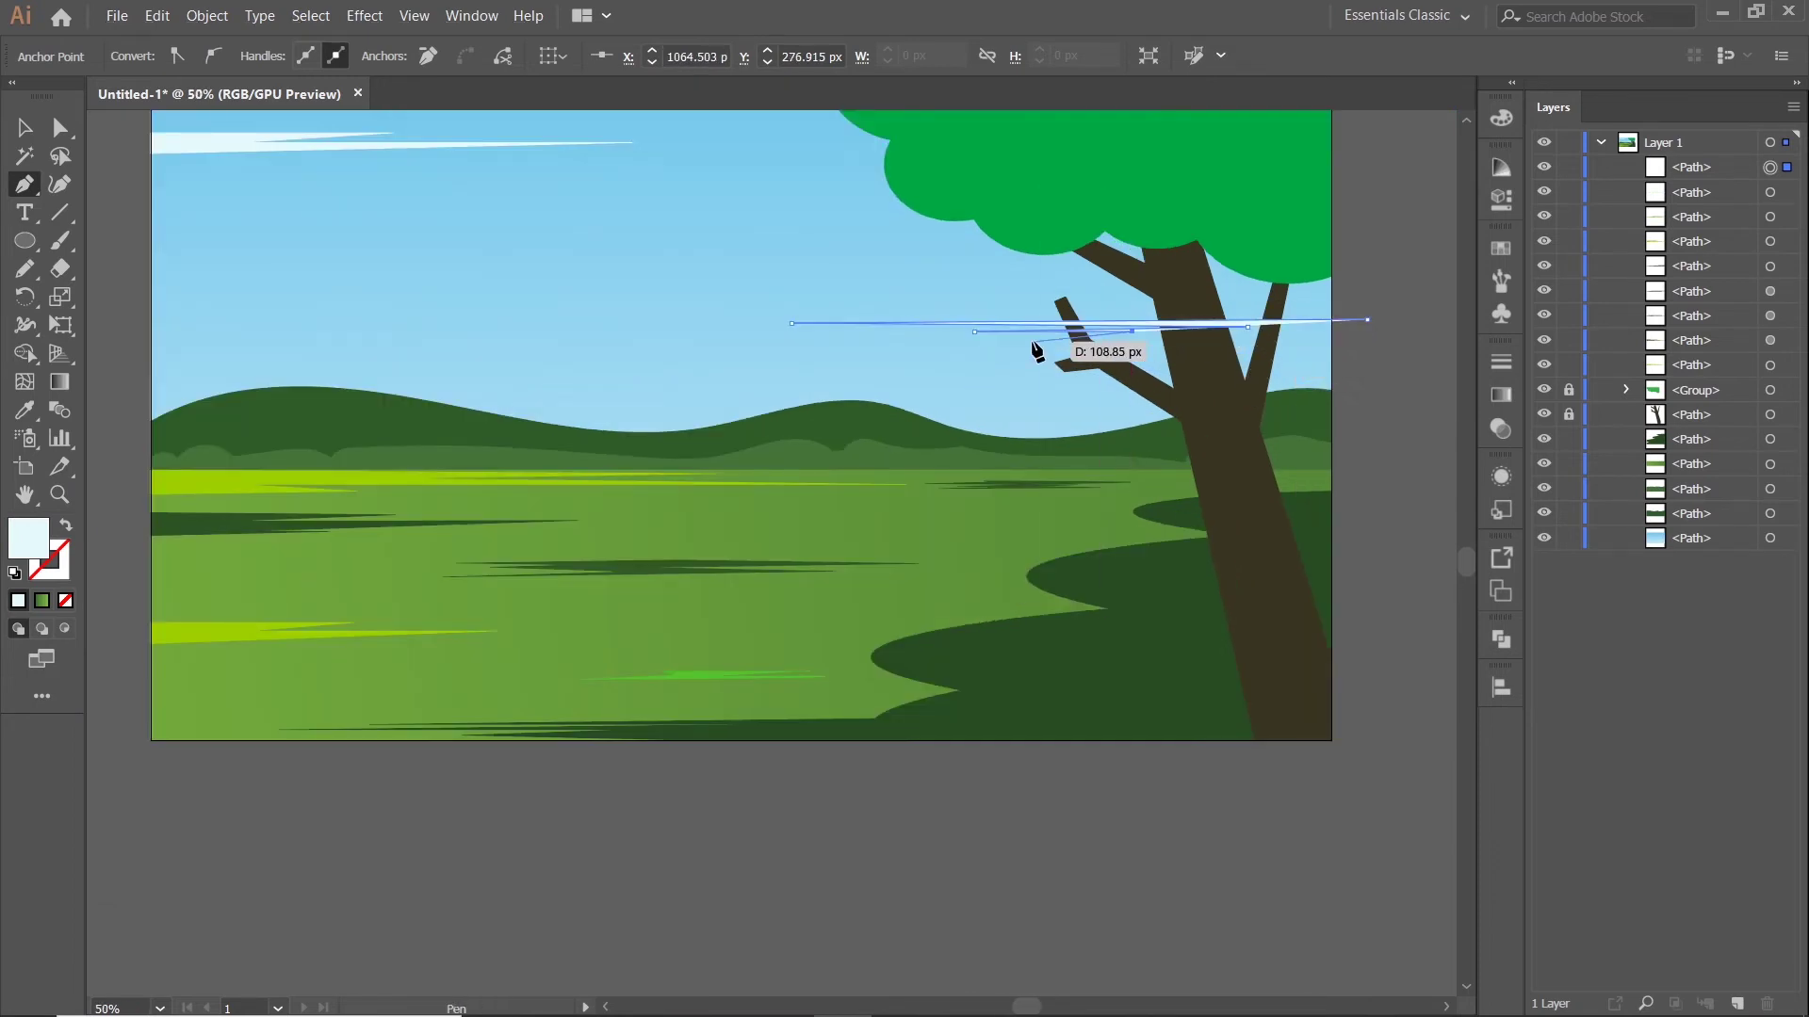
pyautogui.click(903, 339)
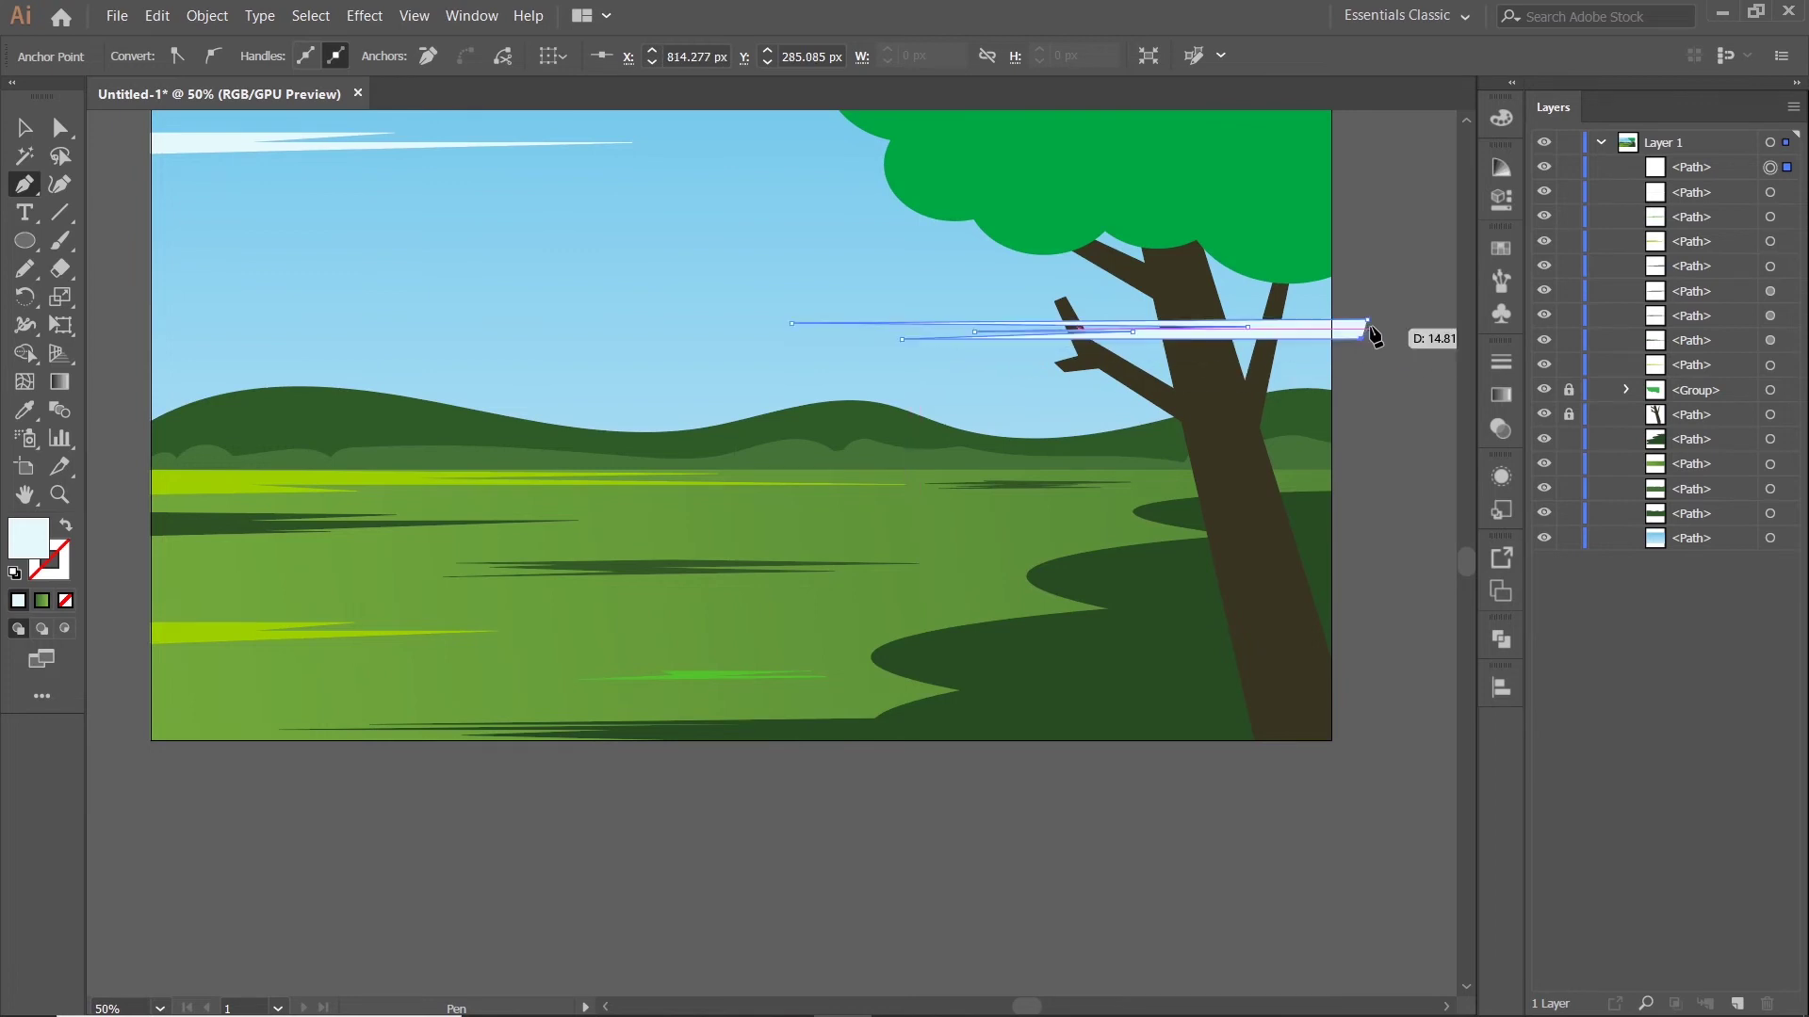
# Trim the second sky streak's overhang beyond the artboard's right edge using Shape Builder
pyautogui.click(31, 137)
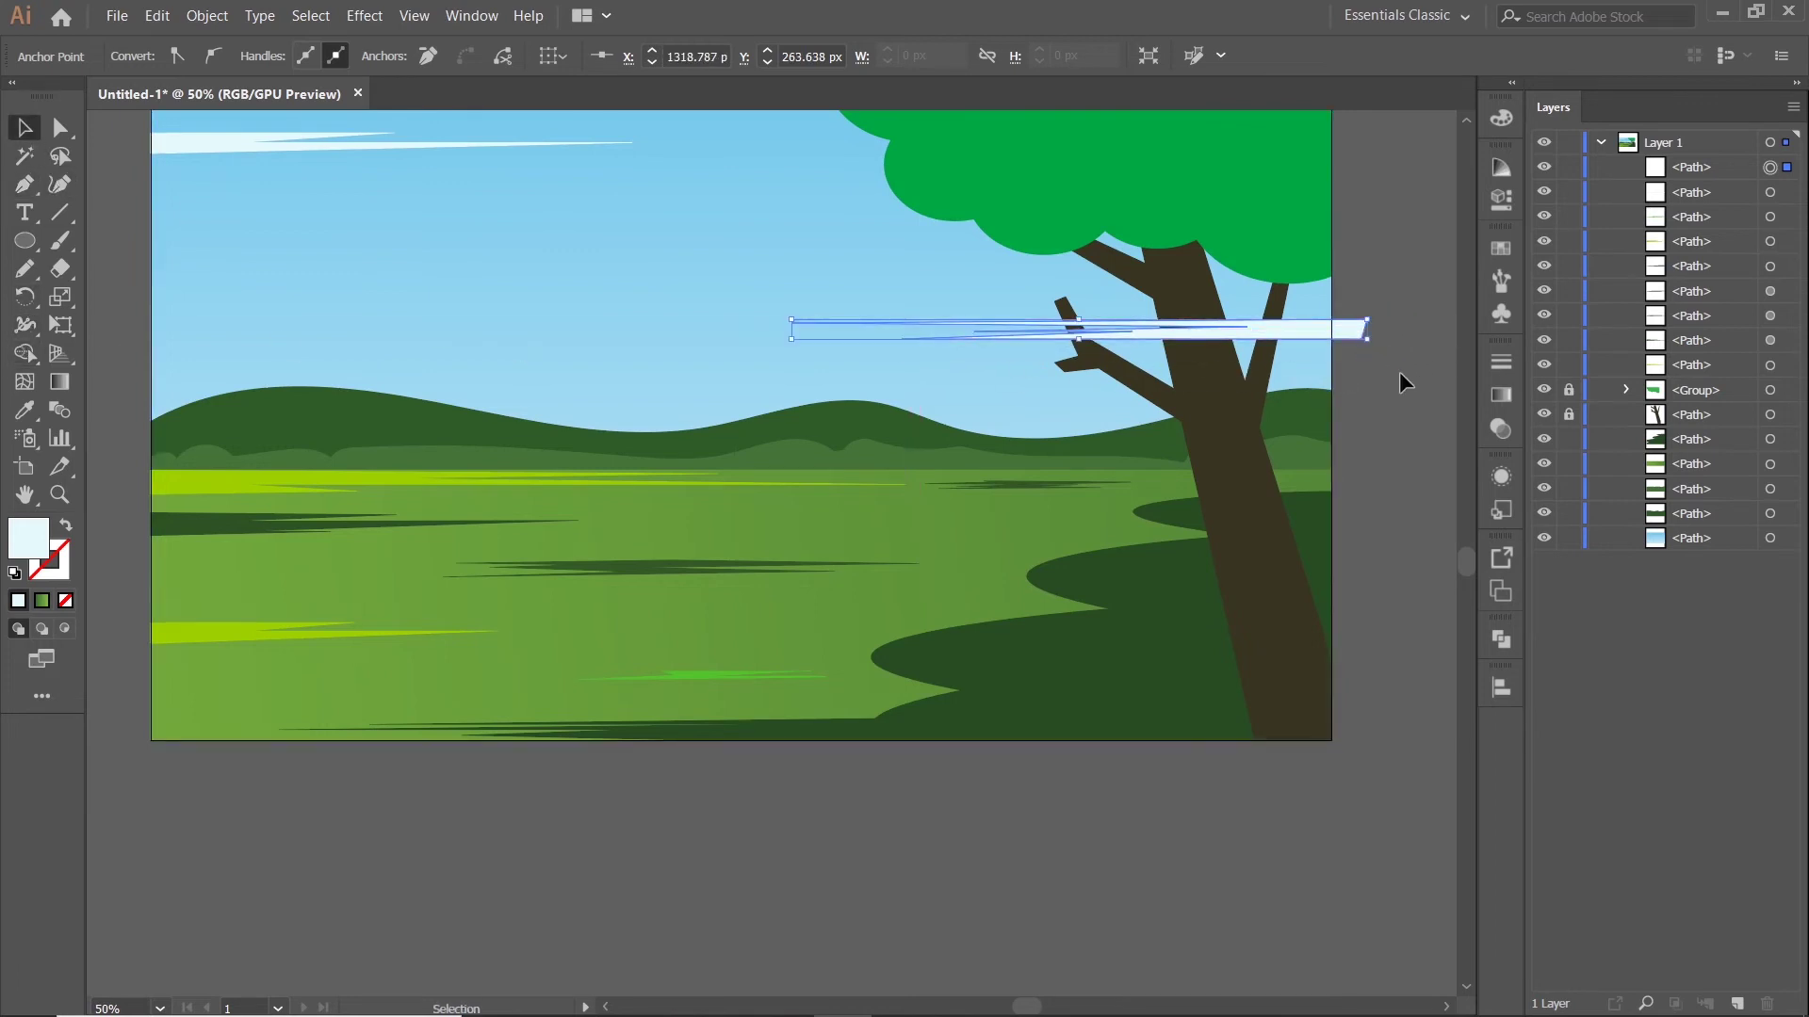
pyautogui.click(1398, 371)
pyautogui.scroll(-1, 1401, 374)
pyautogui.moveTo(1413, 396); pyautogui.dragTo(1312, 408)
pyautogui.moveTo(1308, 327); pyautogui.dragTo(1101, 452)
pyautogui.click(29, 357)
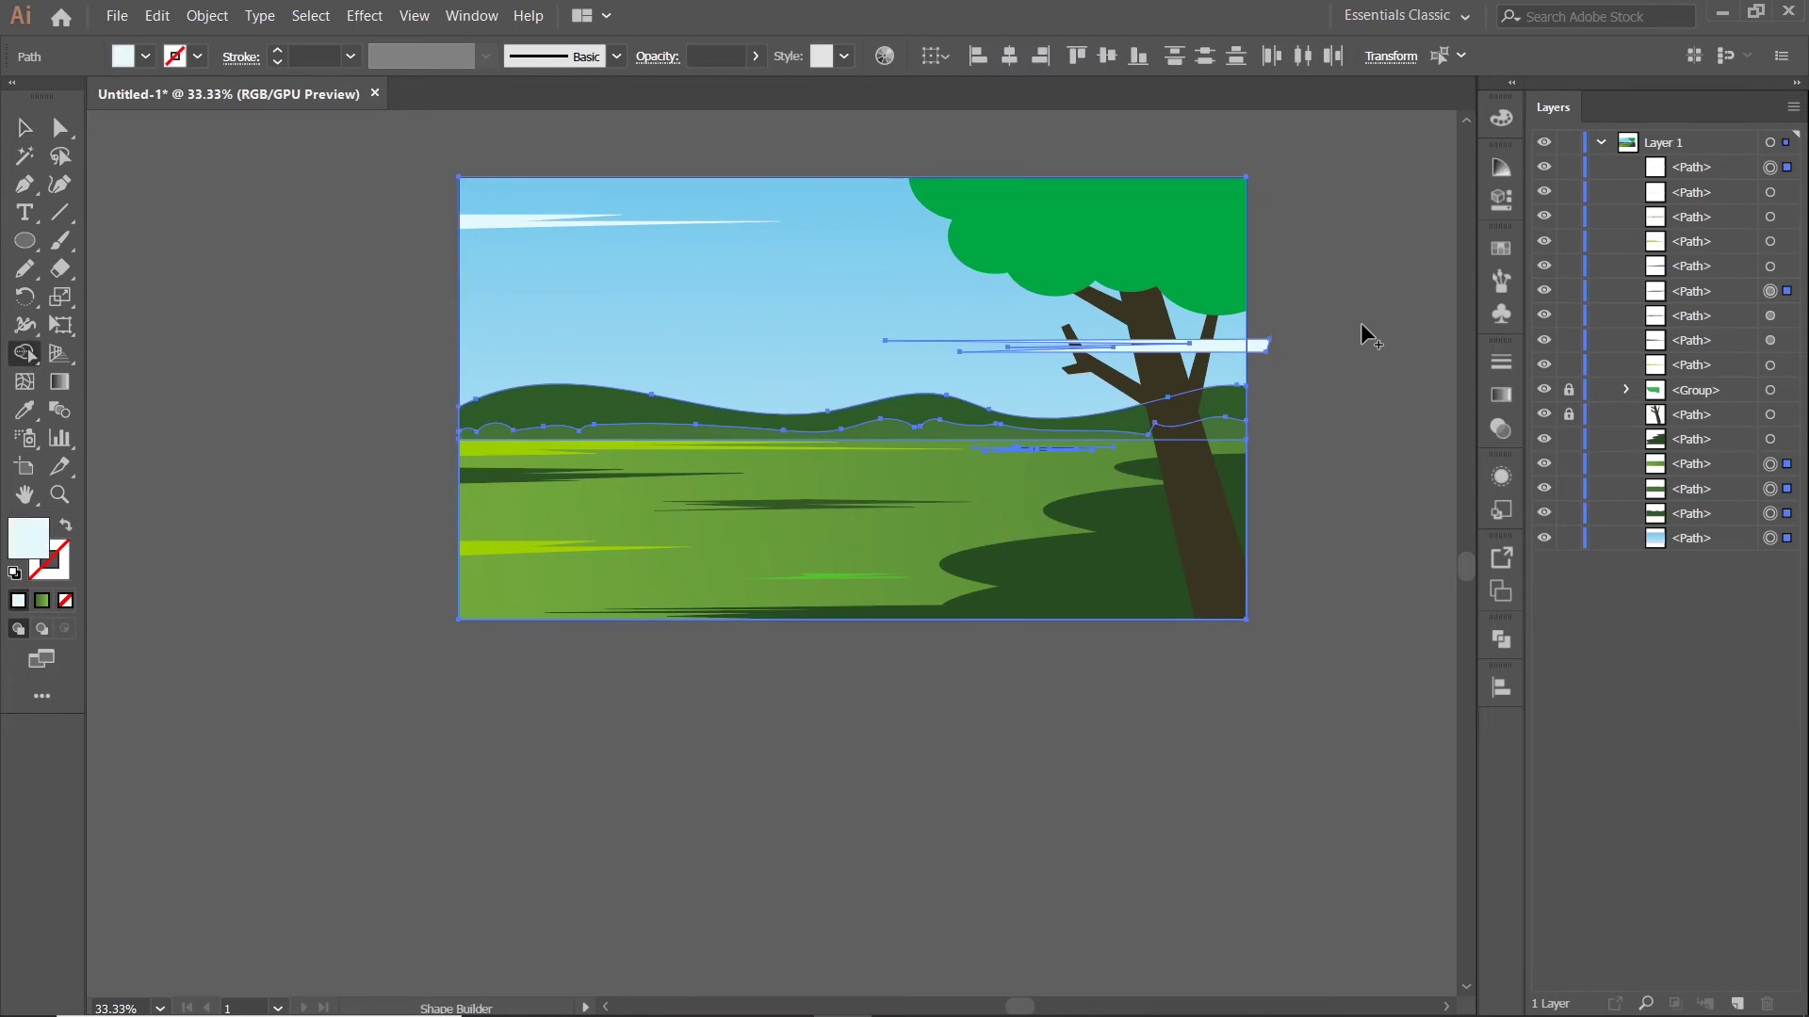
pyautogui.click(1270, 332)
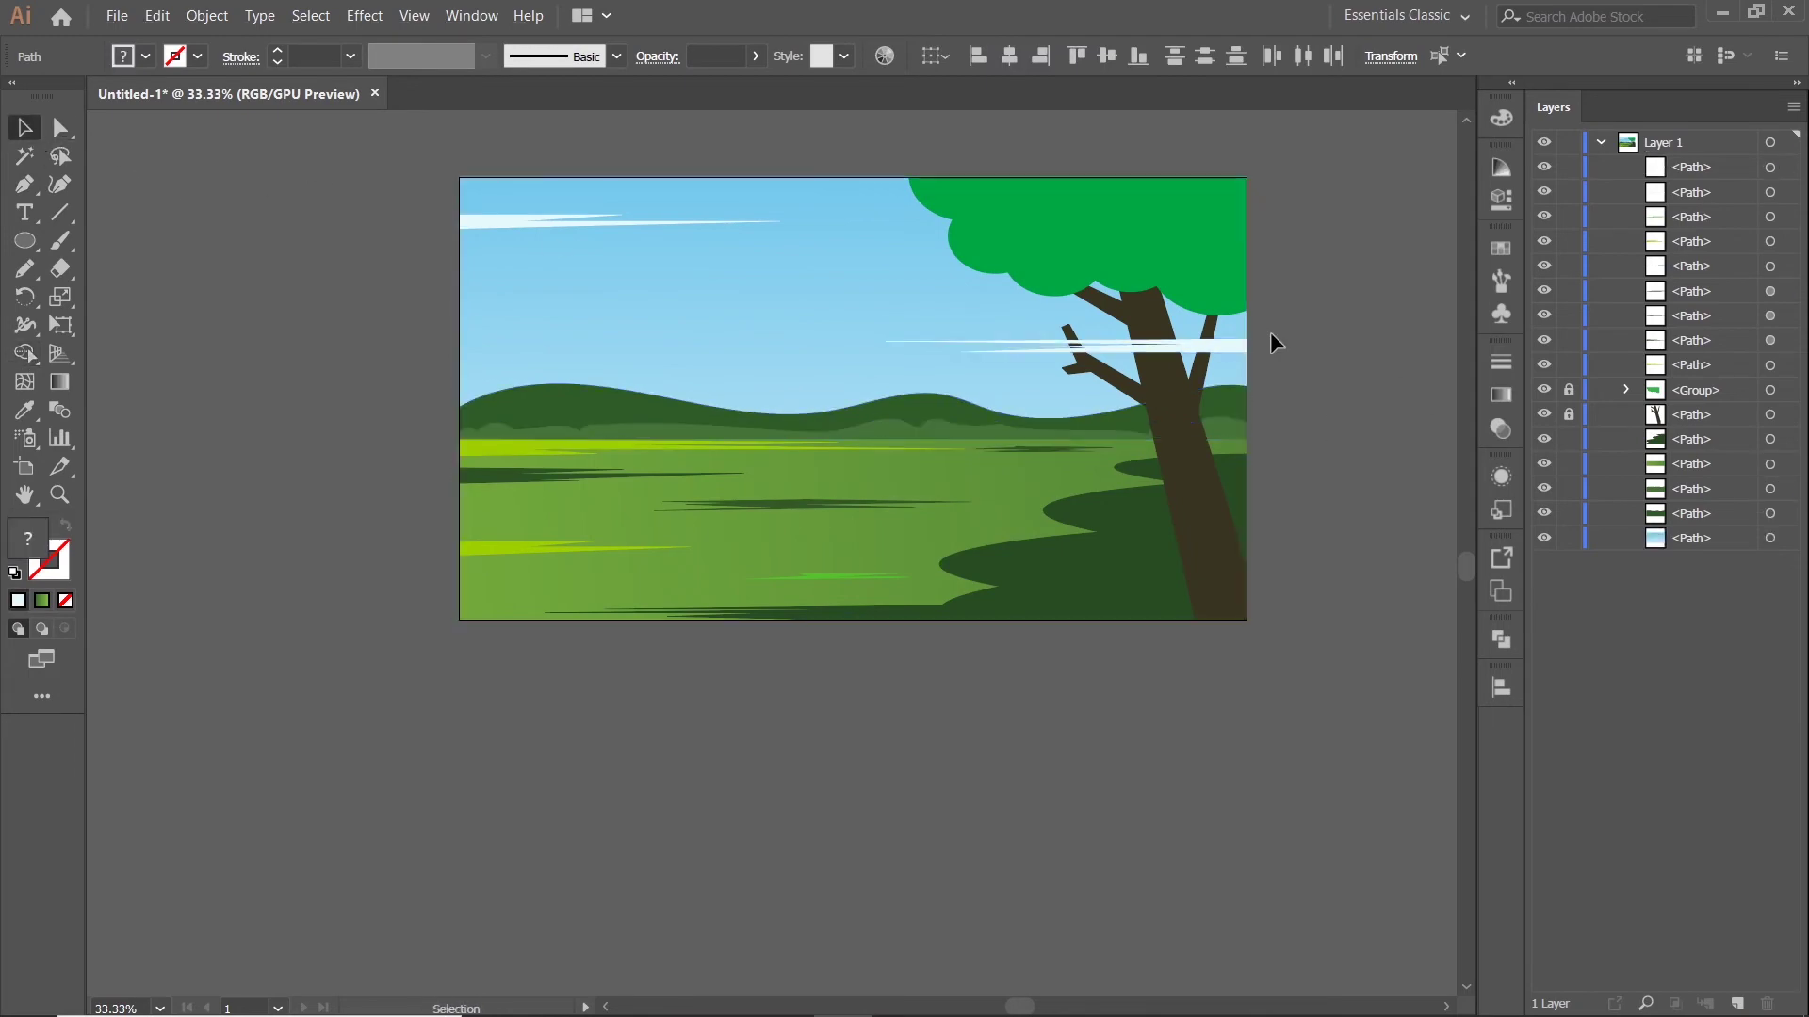
pyautogui.click(1230, 341)
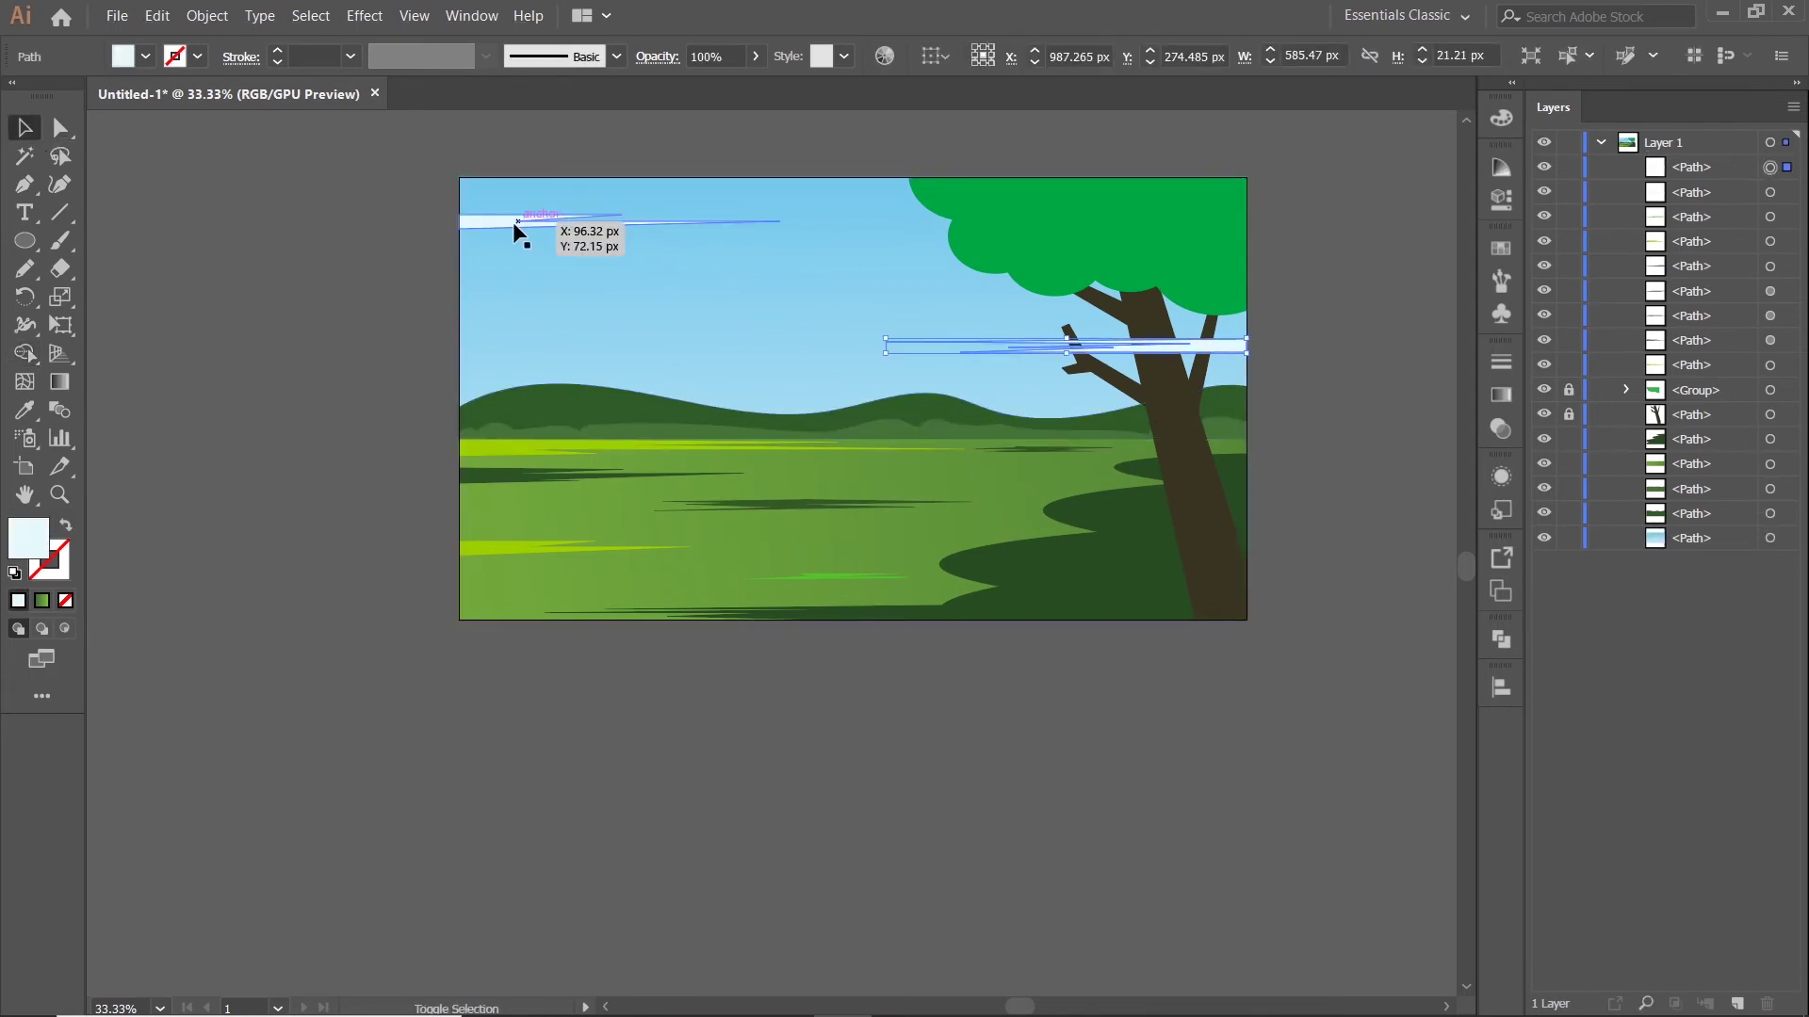
pyautogui.keyDown('shift'); pyautogui.click(513, 224); pyautogui.keyUp('shift')
pyautogui.rightClick(509, 223)
pyautogui.click(1265, 312)
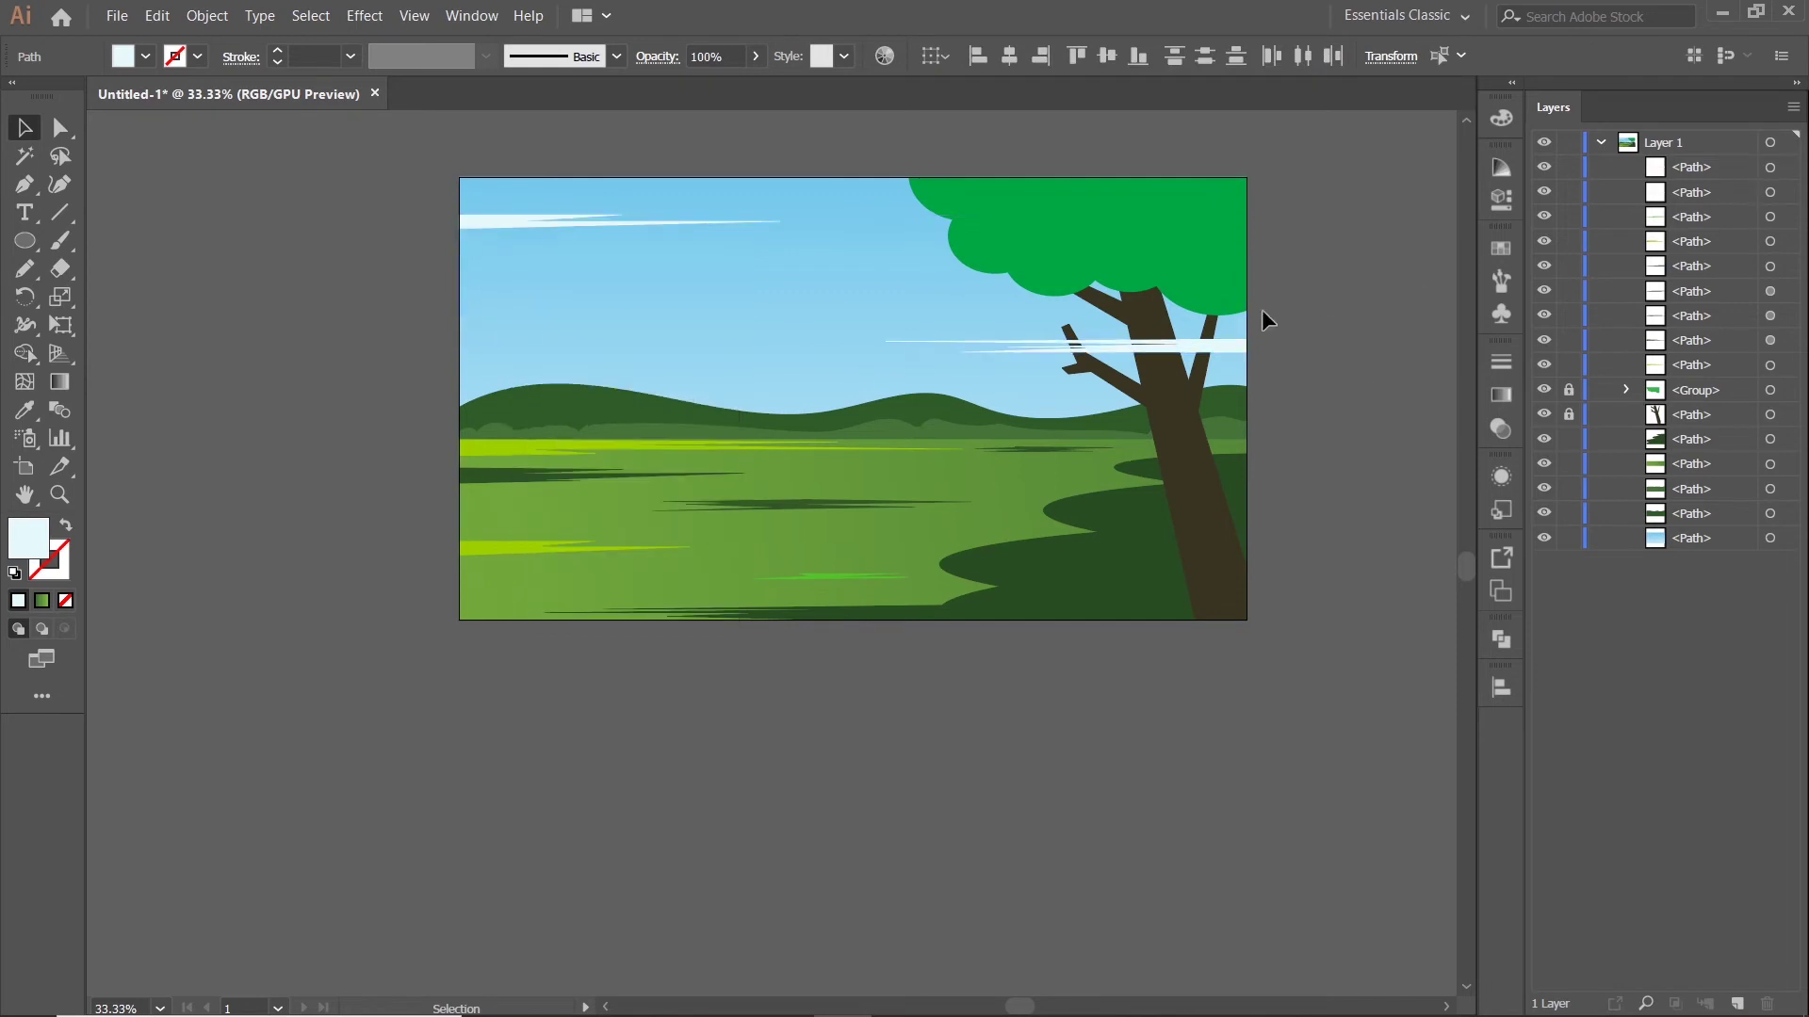
# Move the sky streak that crosses the tree beneath the trunk in the layer order and deselect it
pyautogui.click(1231, 347)
pyautogui.moveTo(1746, 173); pyautogui.dragTo(1725, 432)
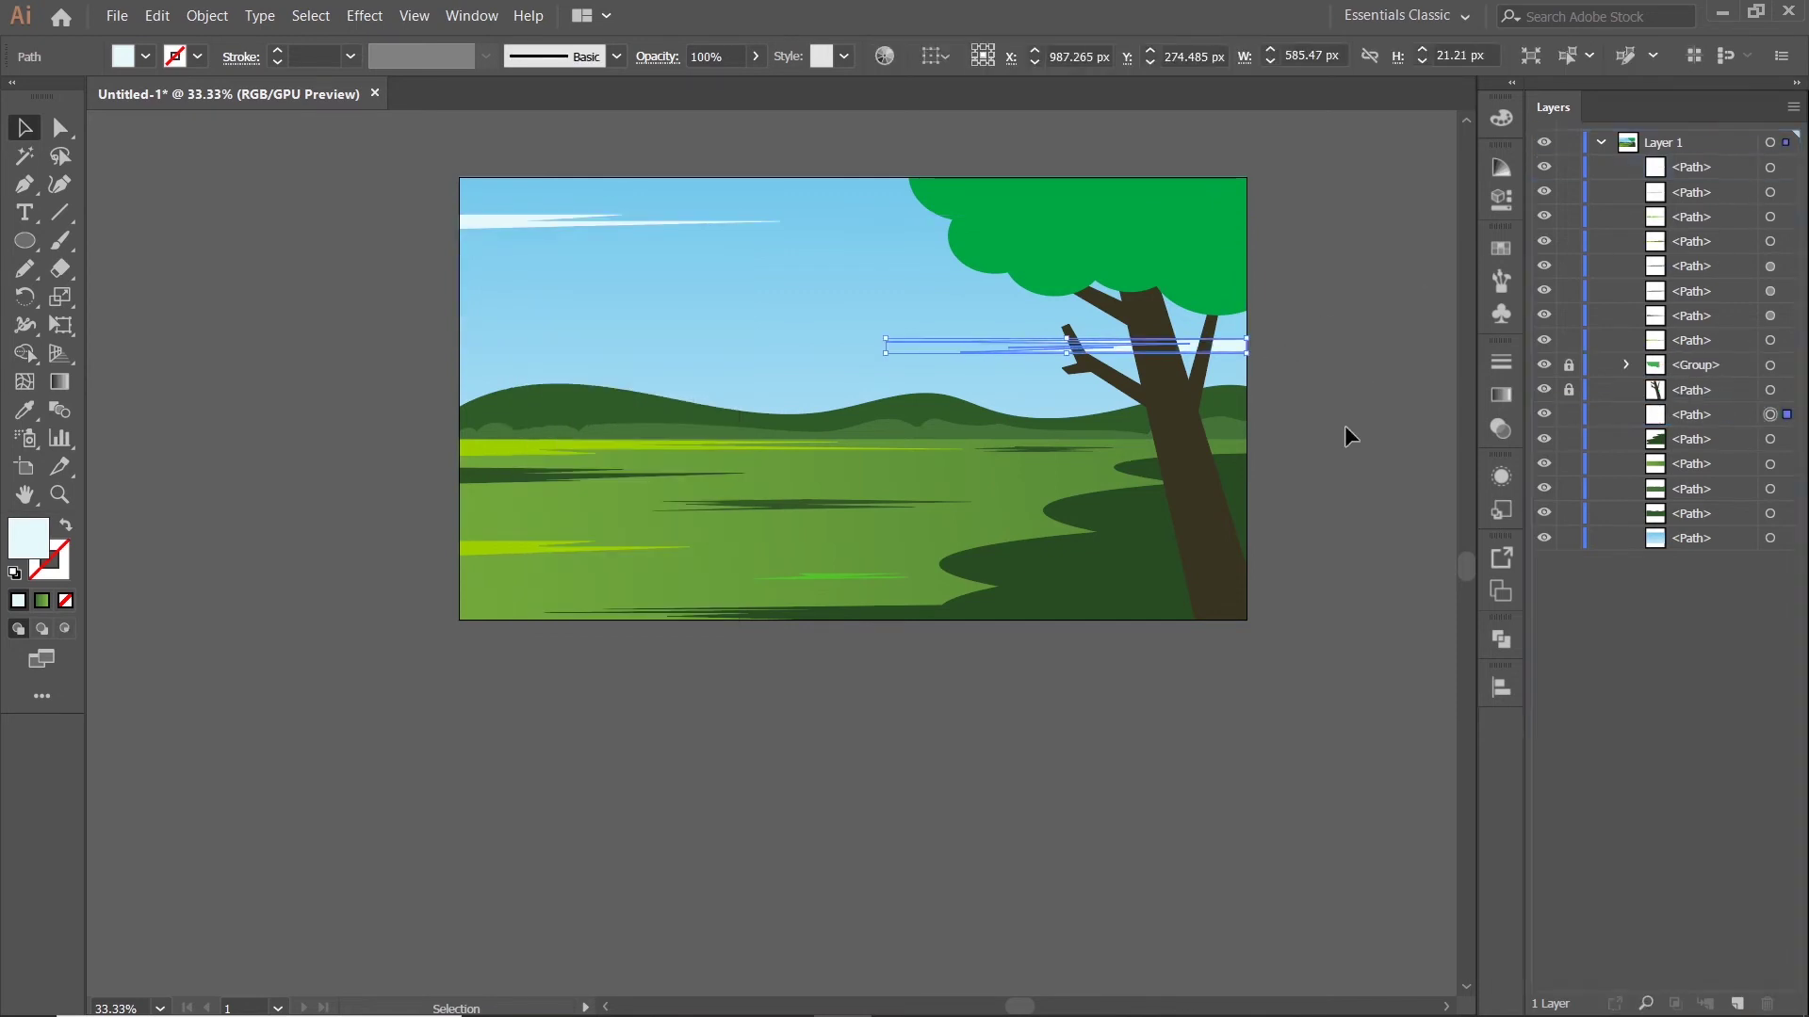
pyautogui.click(1343, 426)
# Build a puffy pale blue cloud from overlapping circles of varied sizes on the canvas beside the artboard
pyautogui.moveTo(1347, 386); pyautogui.dragTo(1262, 426)
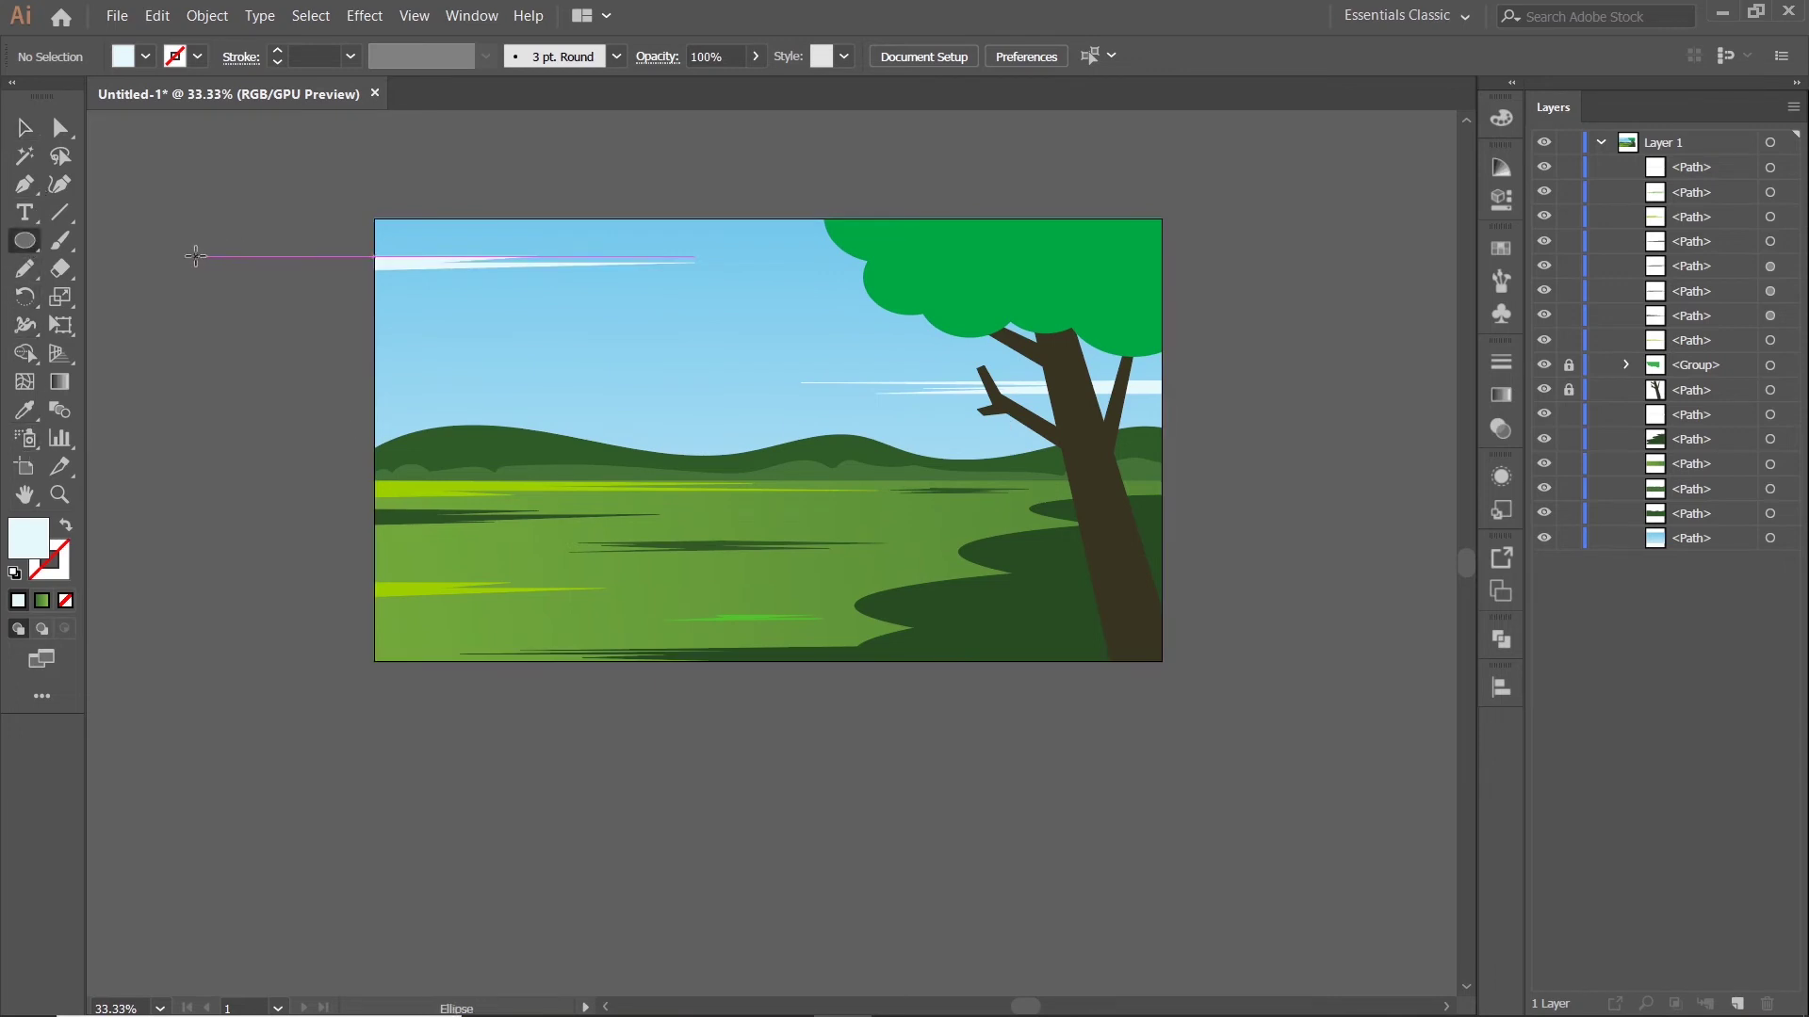
pyautogui.moveTo(196, 256)
pyautogui.mouseDown()
pyautogui.moveTo(256, 298)
pyautogui.moveTo(610, 352)
pyautogui.mouseUp()
pyautogui.moveTo(427, 358); pyautogui.dragTo(507, 389)
pyautogui.moveTo(351, 398)
pyautogui.mouseDown()
pyautogui.moveTo(452, 421)
pyautogui.moveTo(413, 411)
pyautogui.mouseUp()
pyautogui.hotkey('ctrl', 'z')
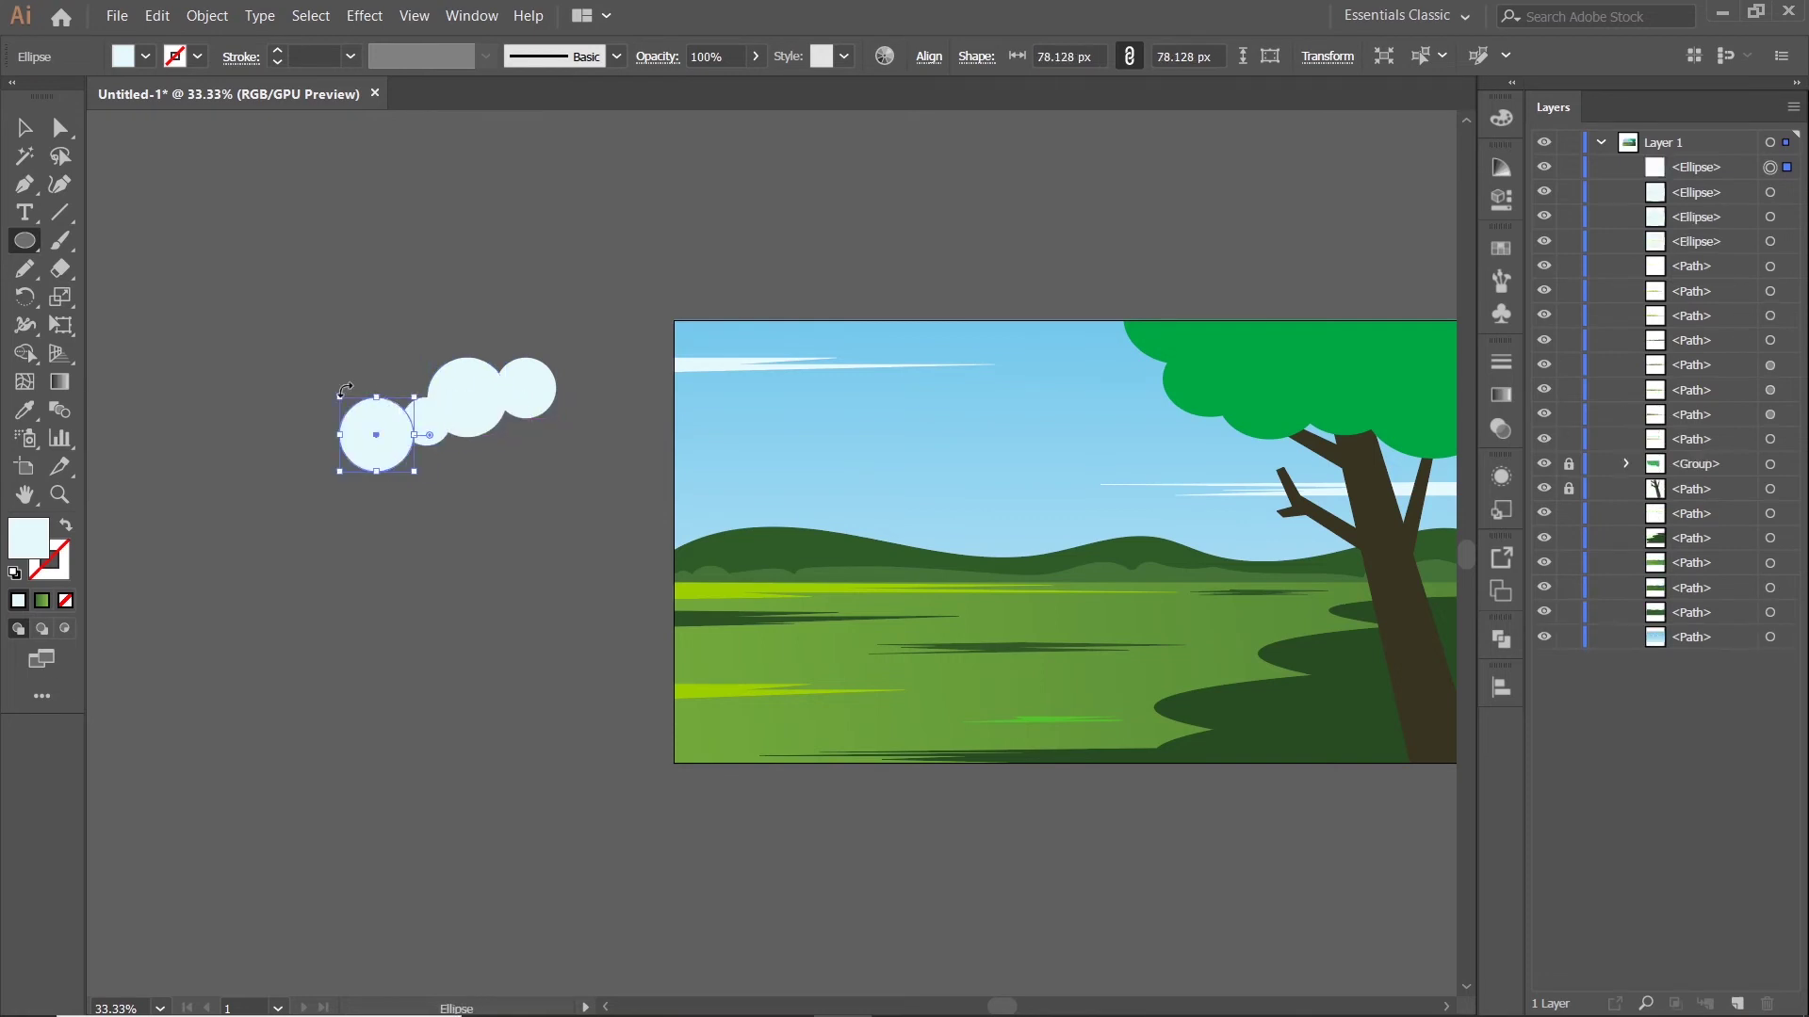
pyautogui.moveTo(303, 372); pyautogui.dragTo(377, 399)
pyautogui.moveTo(278, 340); pyautogui.dragTo(344, 370)
pyautogui.moveTo(270, 313)
pyautogui.mouseDown()
pyautogui.moveTo(411, 365)
pyautogui.moveTo(409, 309)
pyautogui.moveTo(489, 335)
pyautogui.mouseUp()
pyautogui.moveTo(354, 355); pyautogui.dragTo(438, 374)
# Flatten the cloud's circles vertically into ovals, group them and deselect the group
pyautogui.click(33, 132)
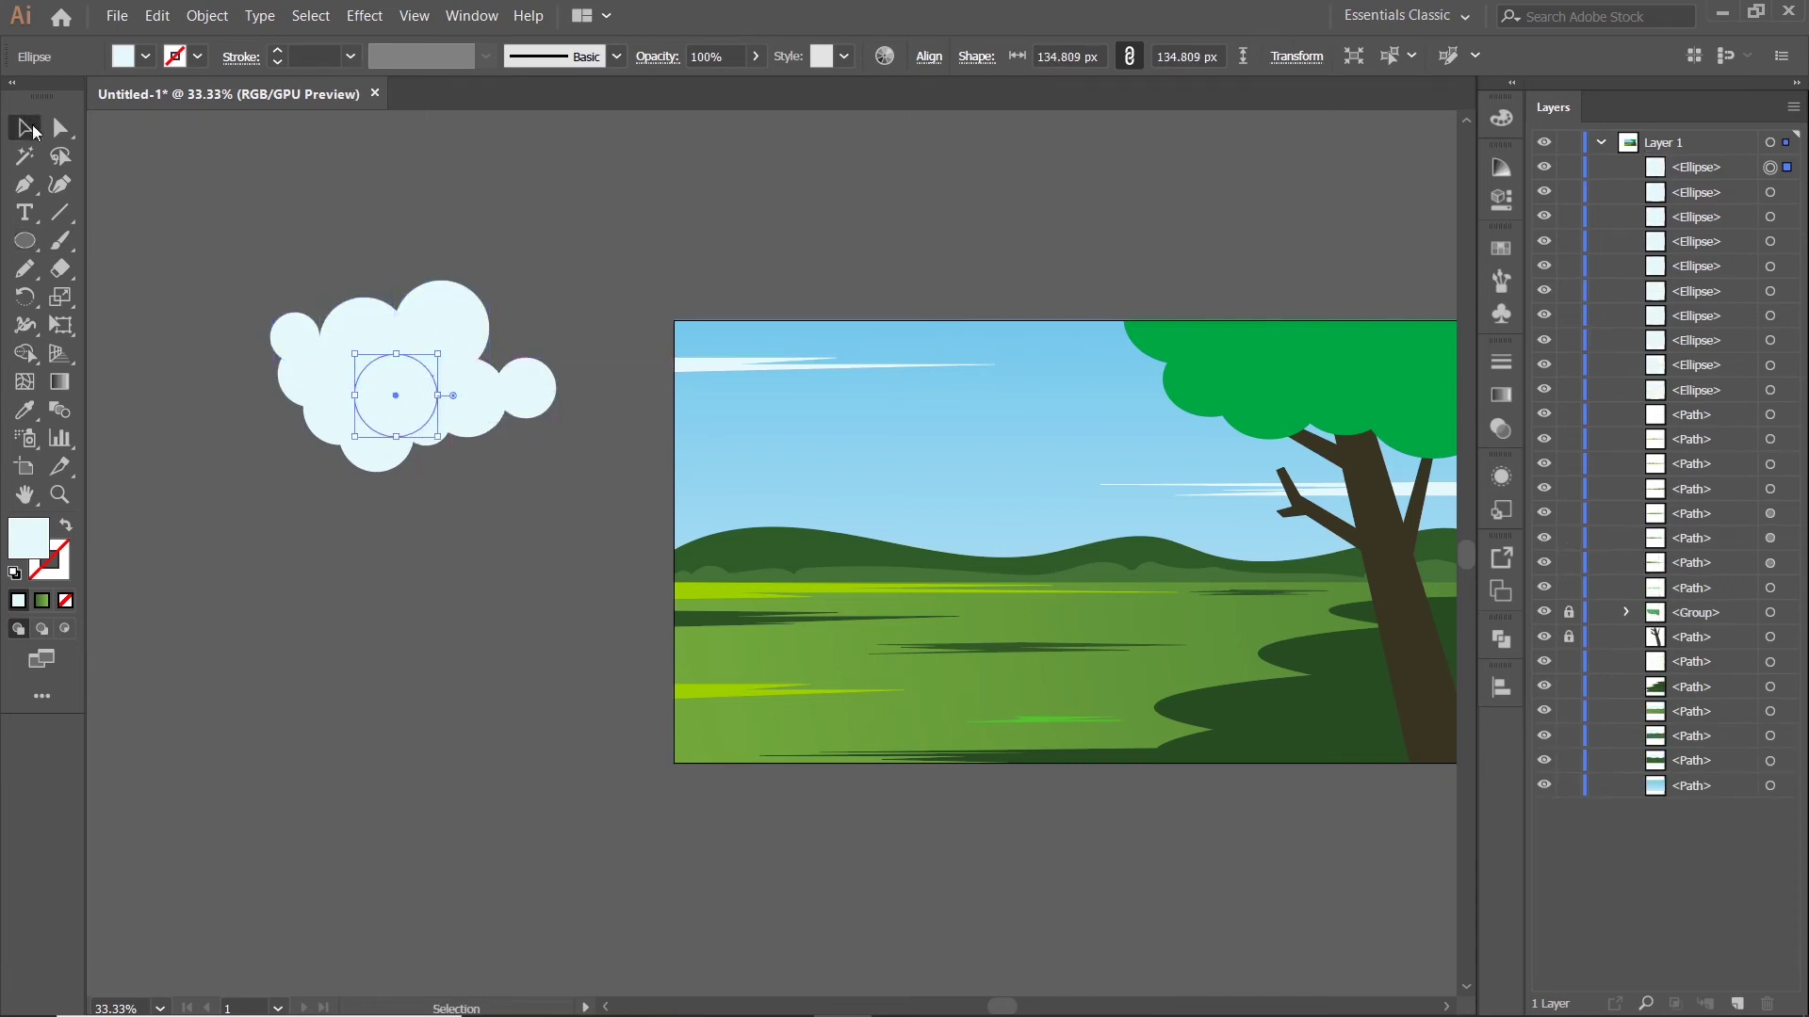
pyautogui.moveTo(246, 252); pyautogui.dragTo(525, 481)
pyautogui.moveTo(414, 472); pyautogui.dragTo(415, 402)
pyautogui.click(399, 479)
pyautogui.moveTo(247, 254); pyautogui.dragTo(527, 405)
pyautogui.rightClick(399, 322)
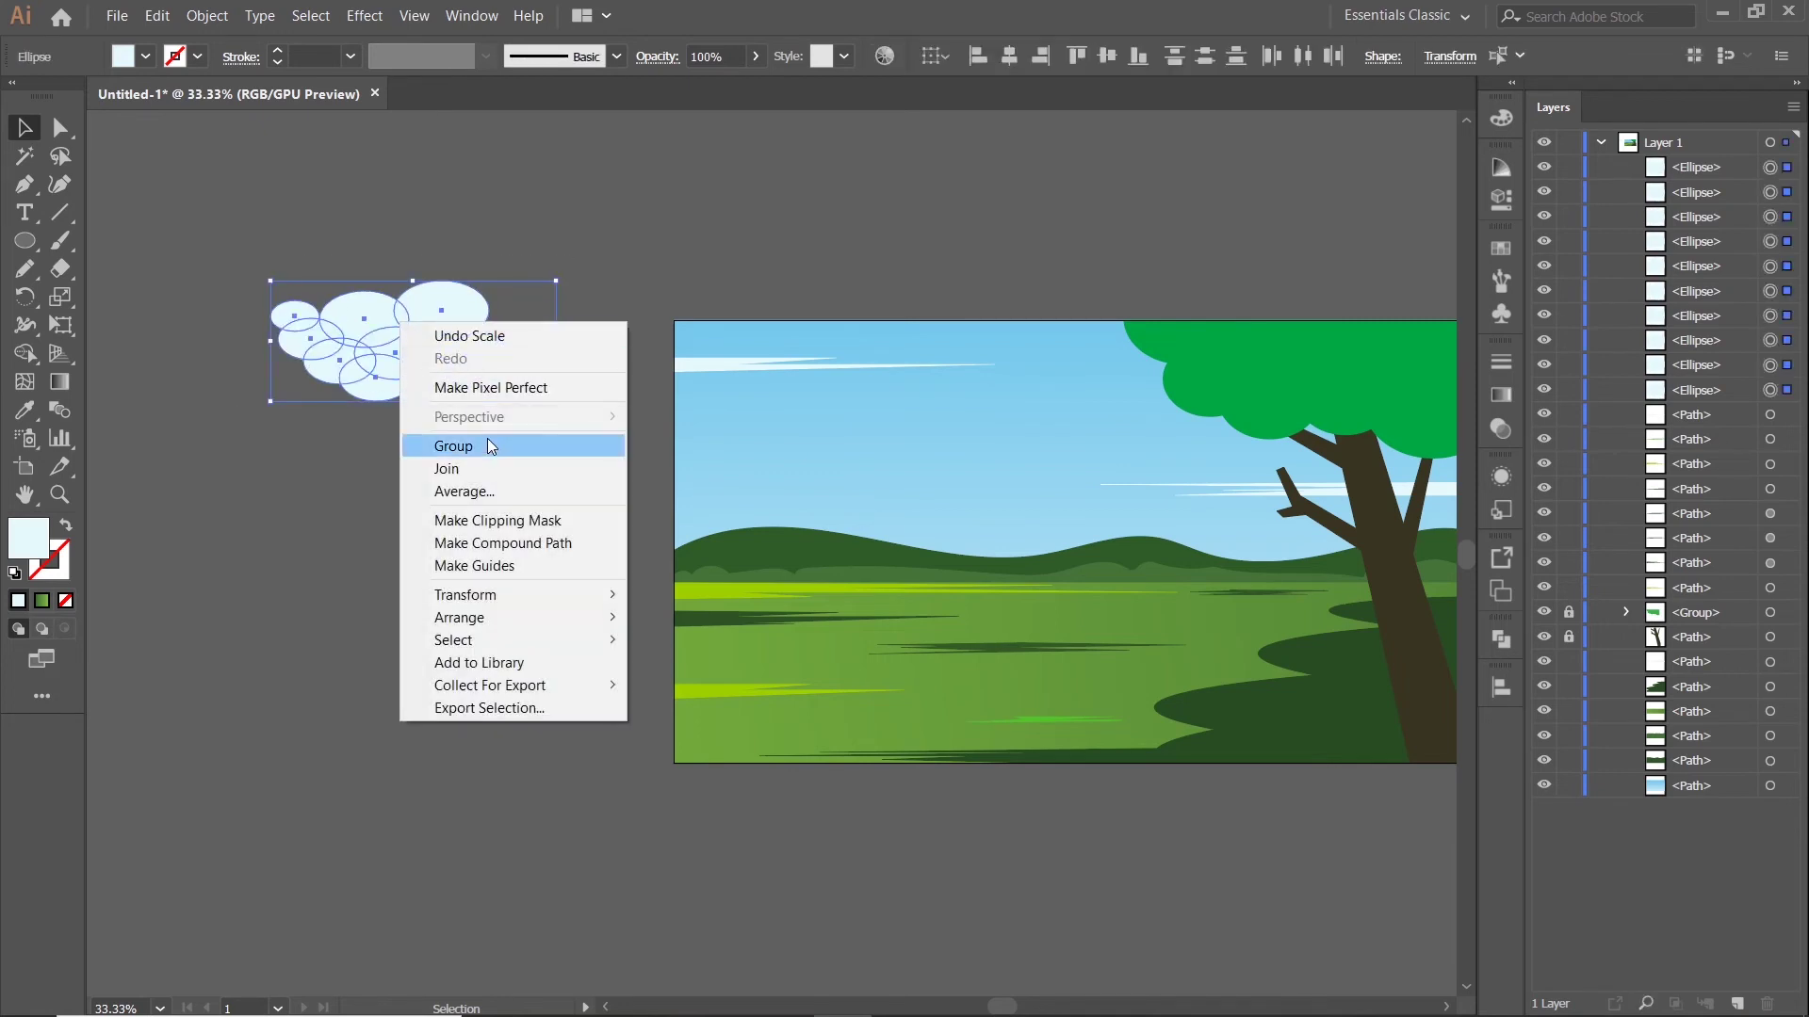
pyautogui.click(454, 446)
pyautogui.click(585, 284)
# Build a second, longer cloud from overlapping pale blue circles on the canvas below the first cloud
pyautogui.click(25, 241)
pyautogui.moveTo(253, 481); pyautogui.dragTo(306, 534)
pyautogui.moveTo(284, 411)
pyautogui.mouseDown()
pyautogui.moveTo(359, 480)
pyautogui.moveTo(354, 513)
pyautogui.moveTo(438, 490)
pyautogui.moveTo(575, 526)
pyautogui.mouseUp()
pyautogui.hotkey('ctrl', 'z')
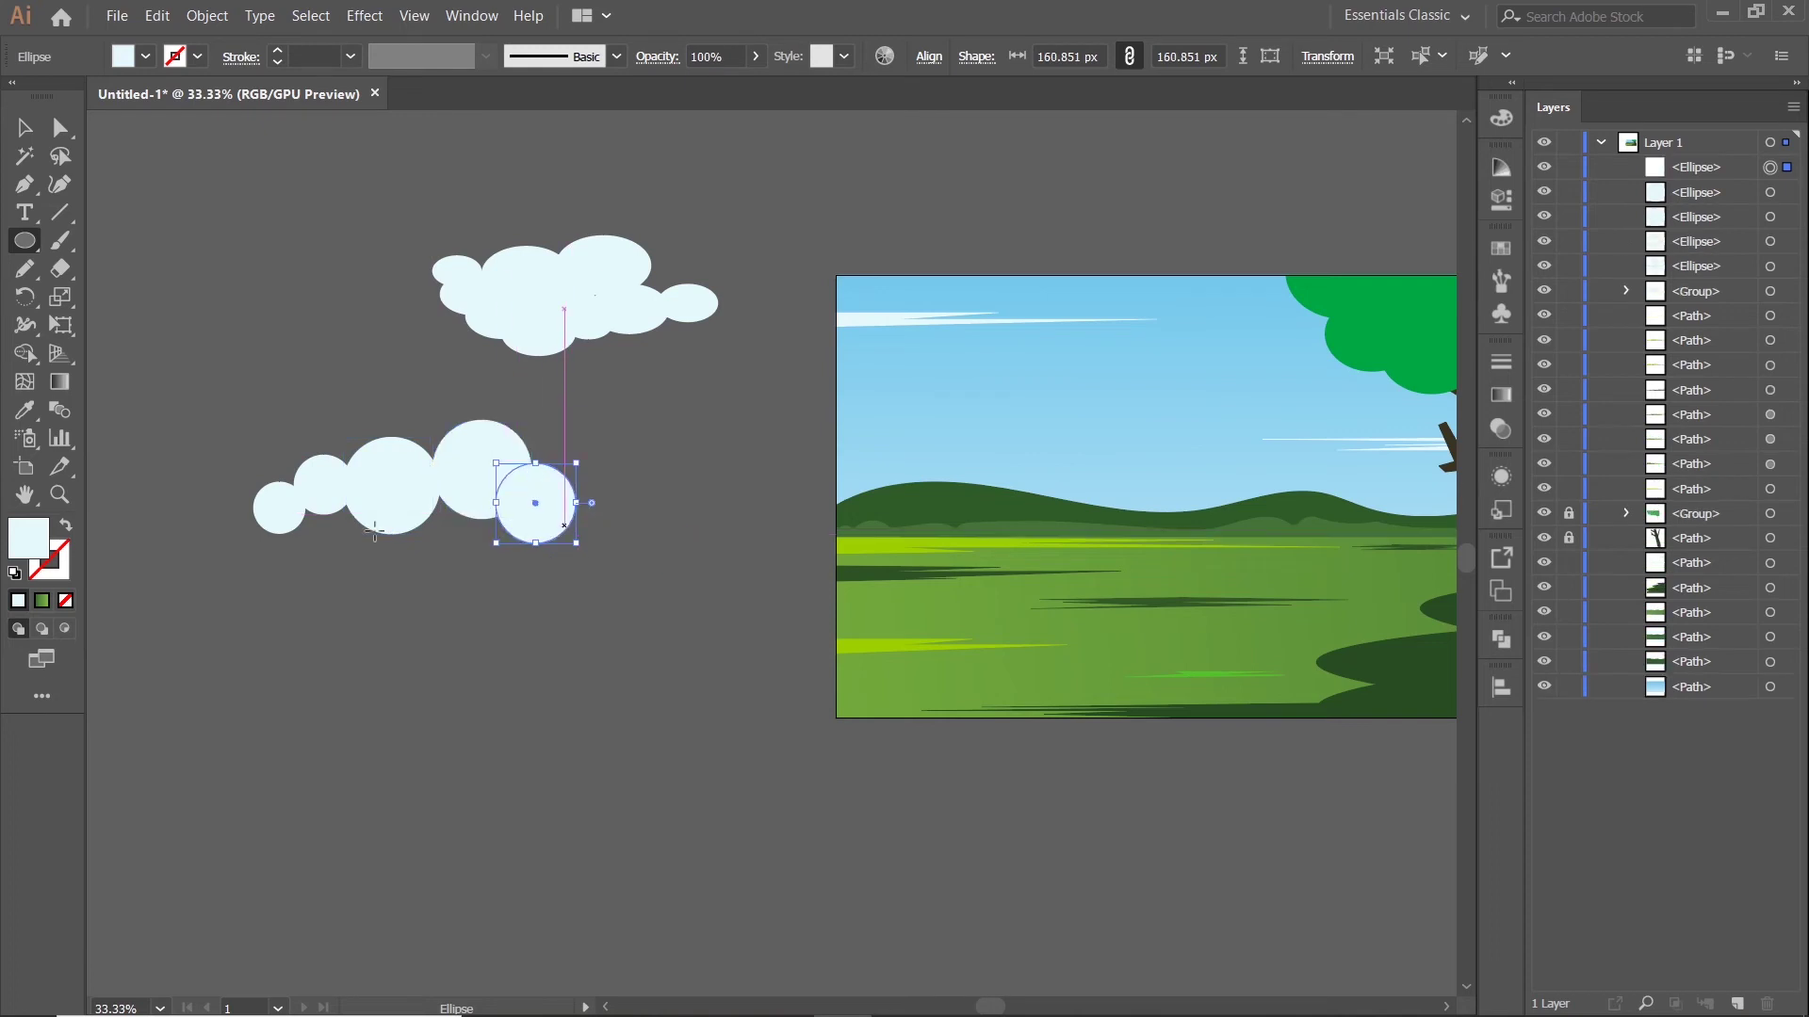
pyautogui.moveTo(280, 514); pyautogui.dragTo(354, 548)
pyautogui.moveTo(327, 486); pyautogui.dragTo(421, 558)
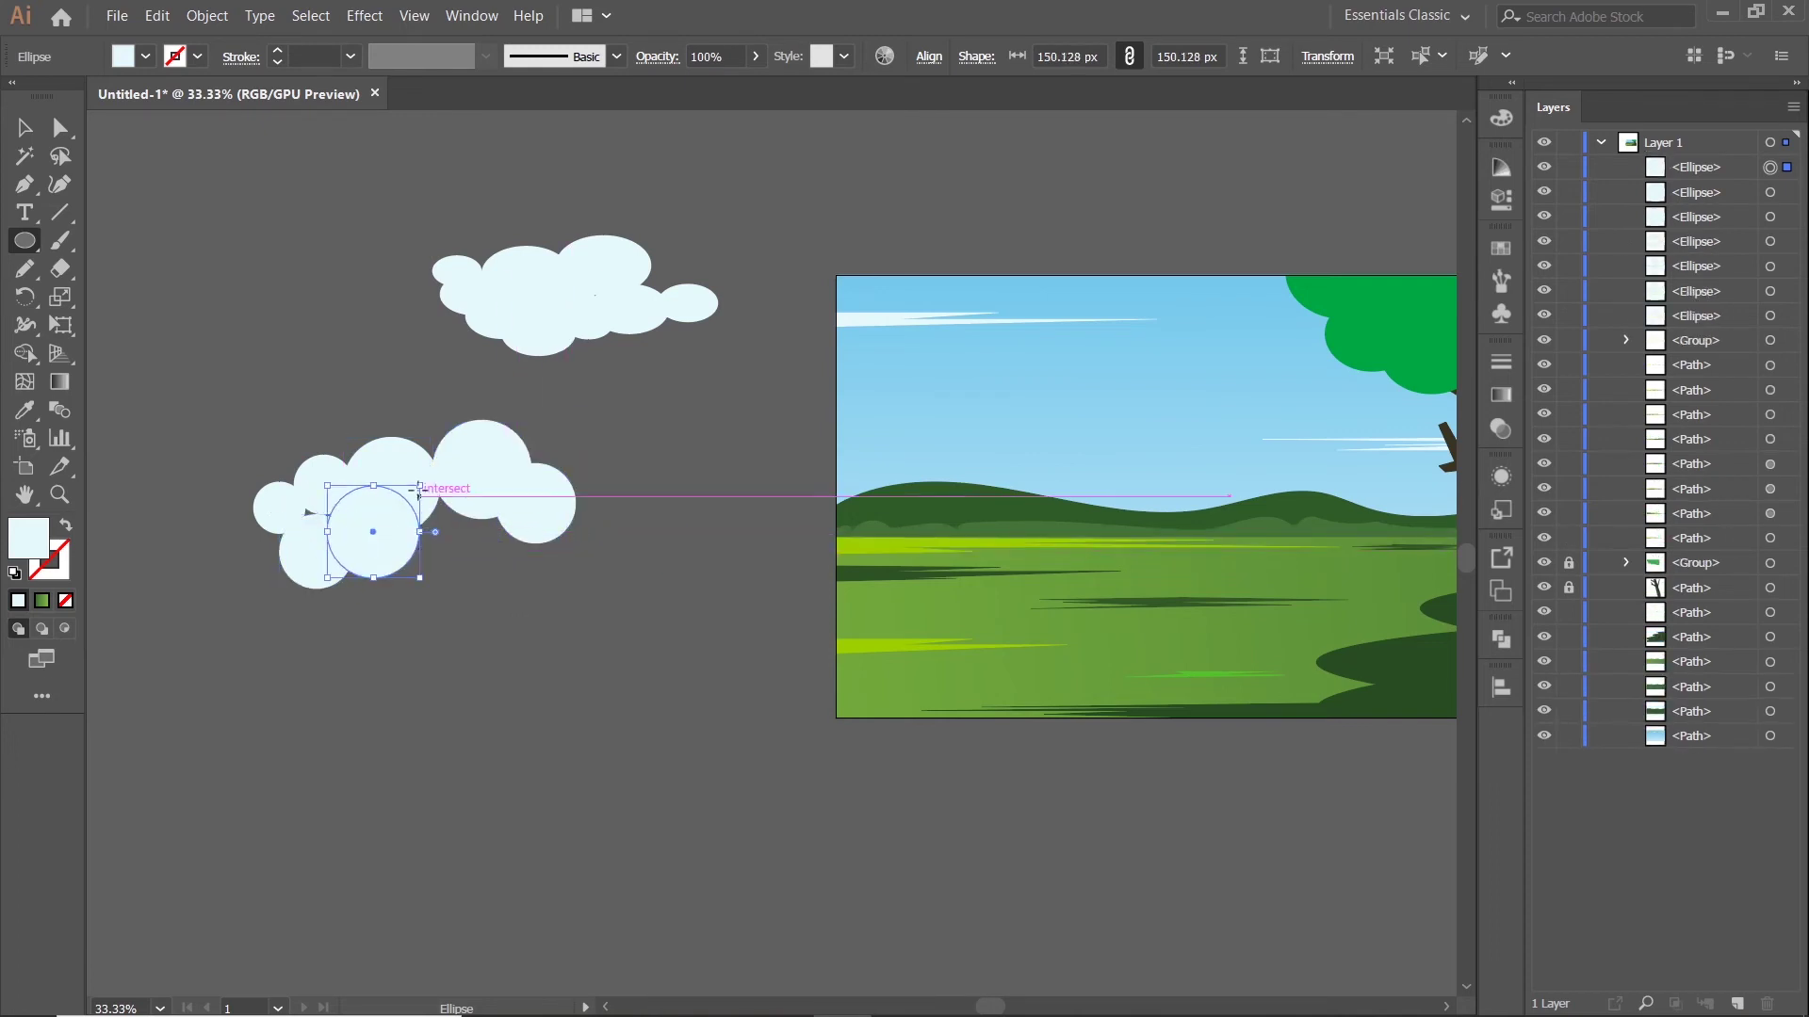
pyautogui.moveTo(416, 485)
pyautogui.mouseDown()
pyautogui.moveTo(508, 544)
pyautogui.moveTo(501, 571)
pyautogui.mouseUp()
pyautogui.moveTo(481, 476); pyautogui.dragTo(577, 572)
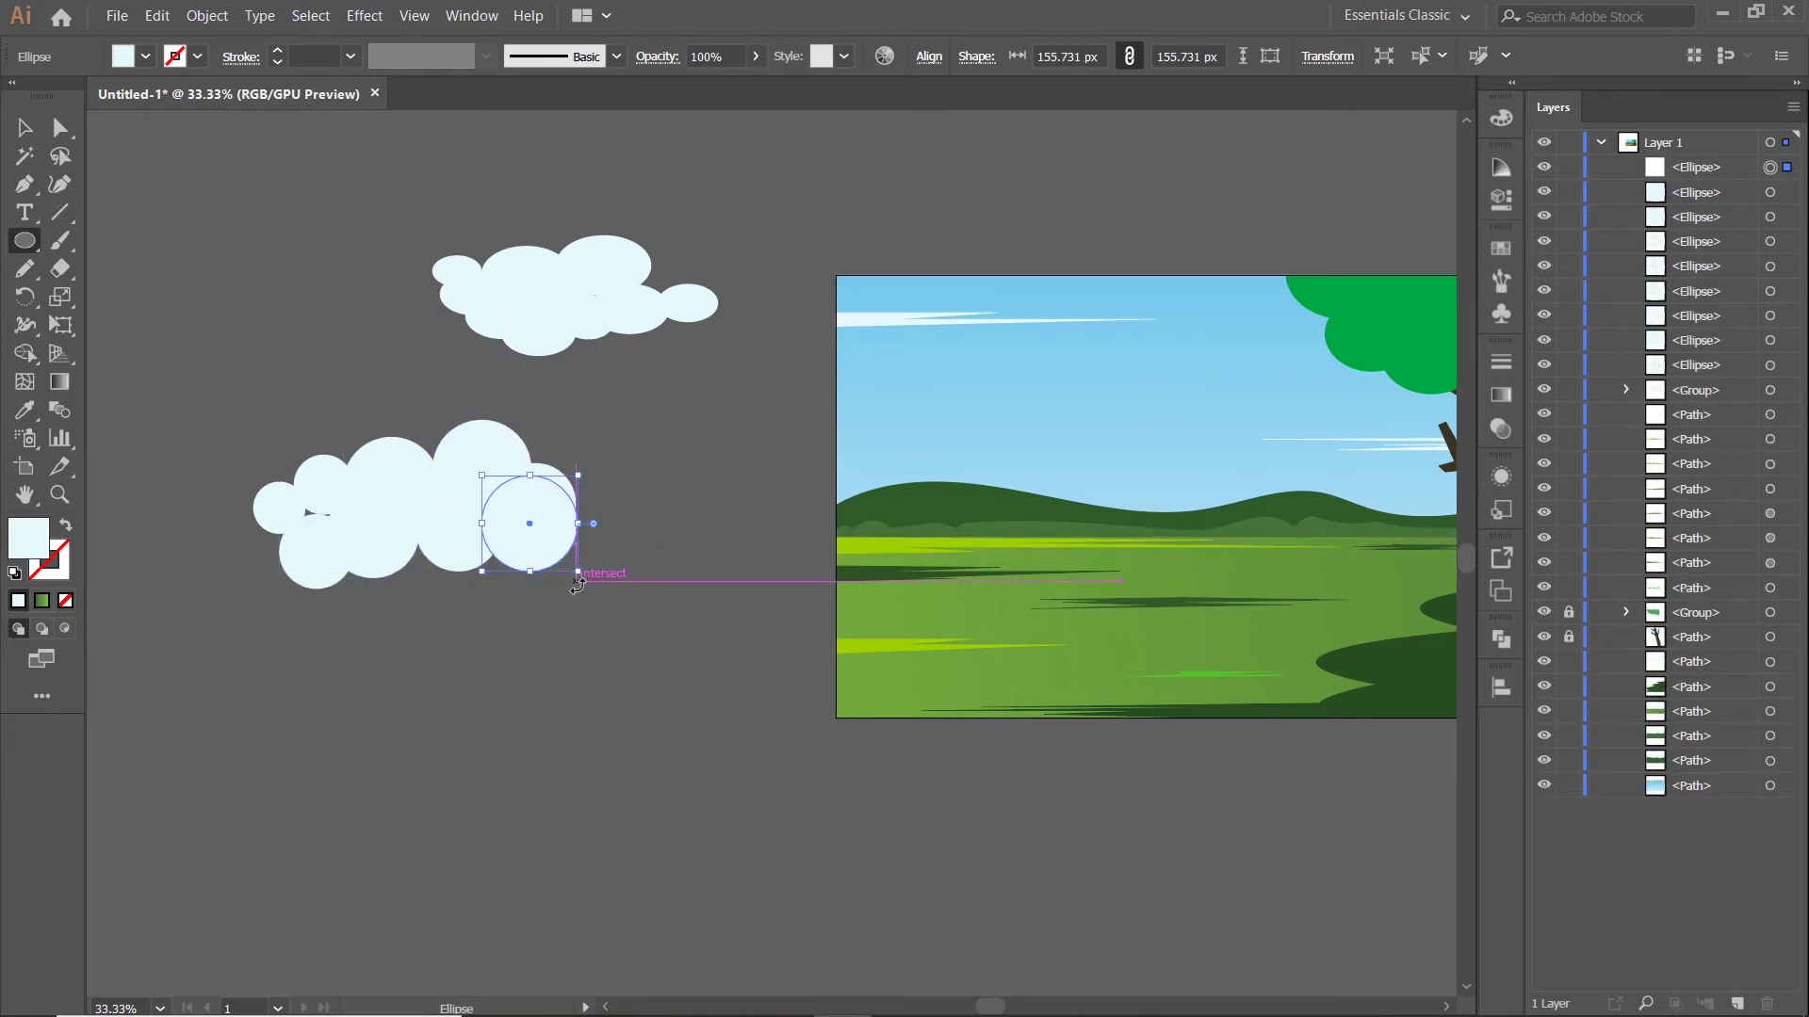
# Adjust the second cloud's lower circles, shrinking one to about 133 px, and copy a circle over the remaining gap
pyautogui.click(26, 129)
pyautogui.click(478, 593)
pyautogui.moveTo(462, 538); pyautogui.dragTo(550, 563)
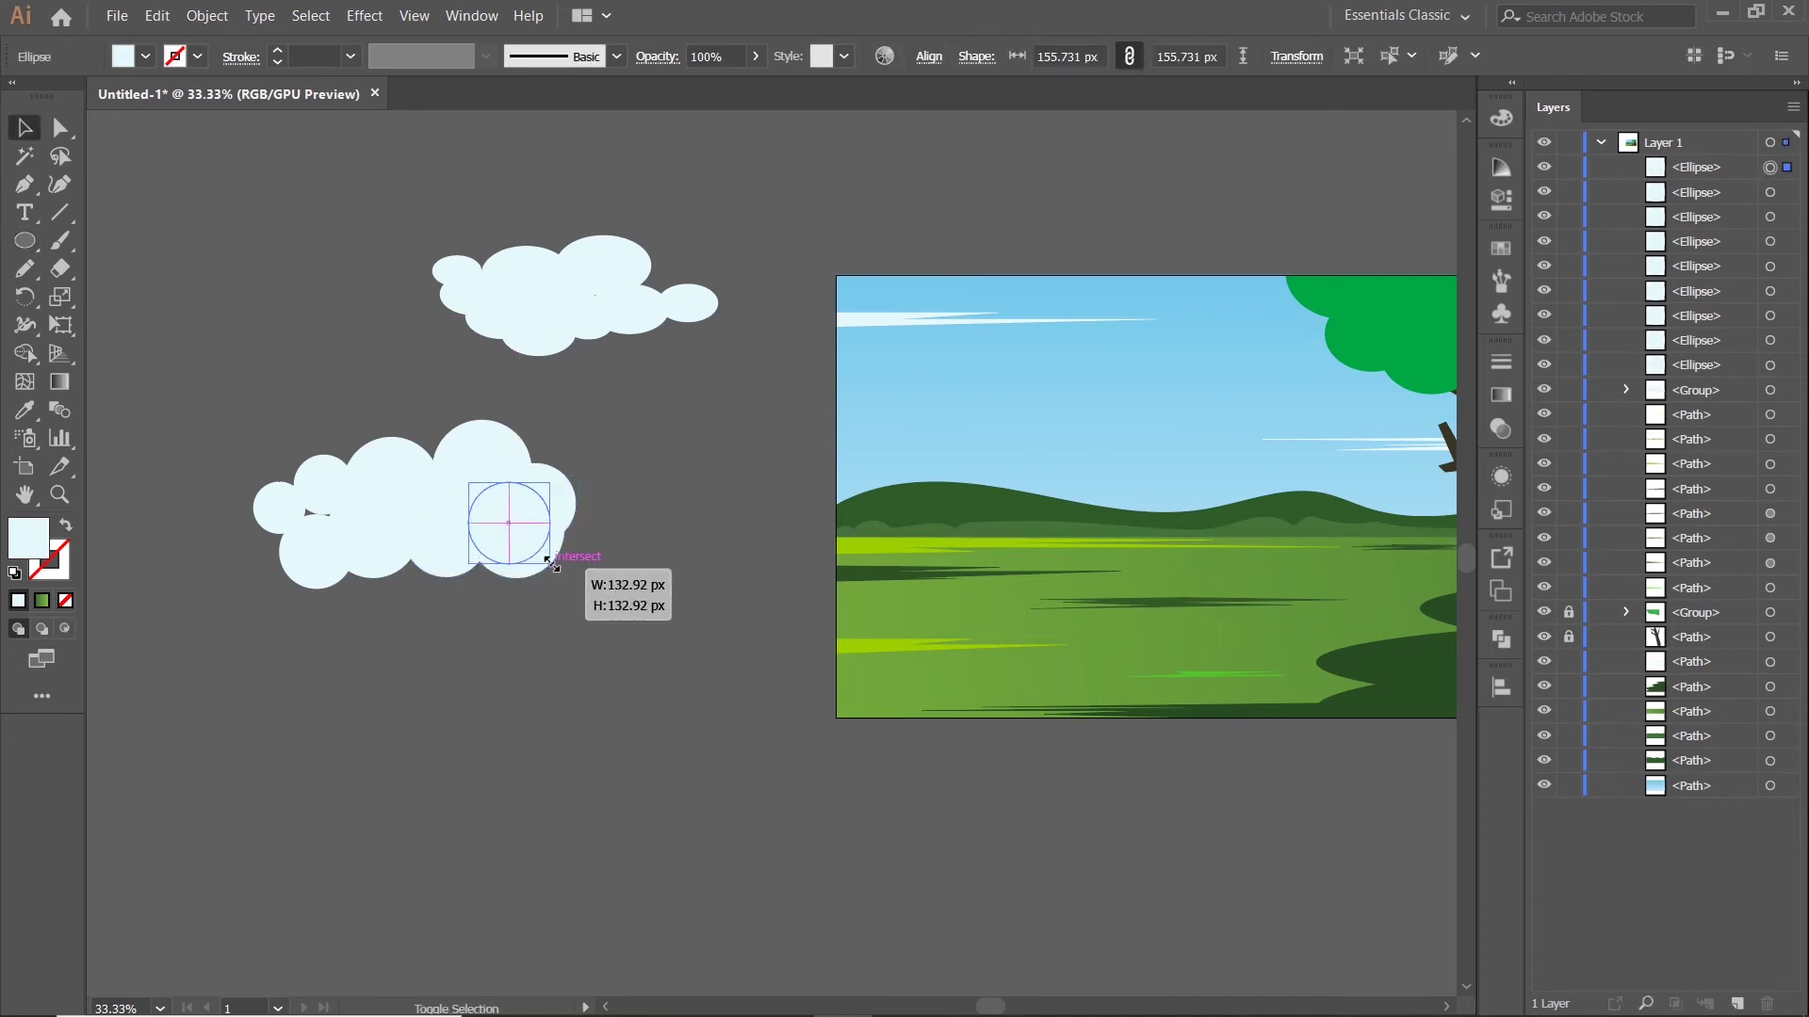
pyautogui.click(279, 574)
pyautogui.moveTo(319, 541); pyautogui.dragTo(319, 508)
# Select all circles of the second cloud and unite them into a single shape with Pathfinder
pyautogui.moveTo(227, 444); pyautogui.dragTo(441, 518)
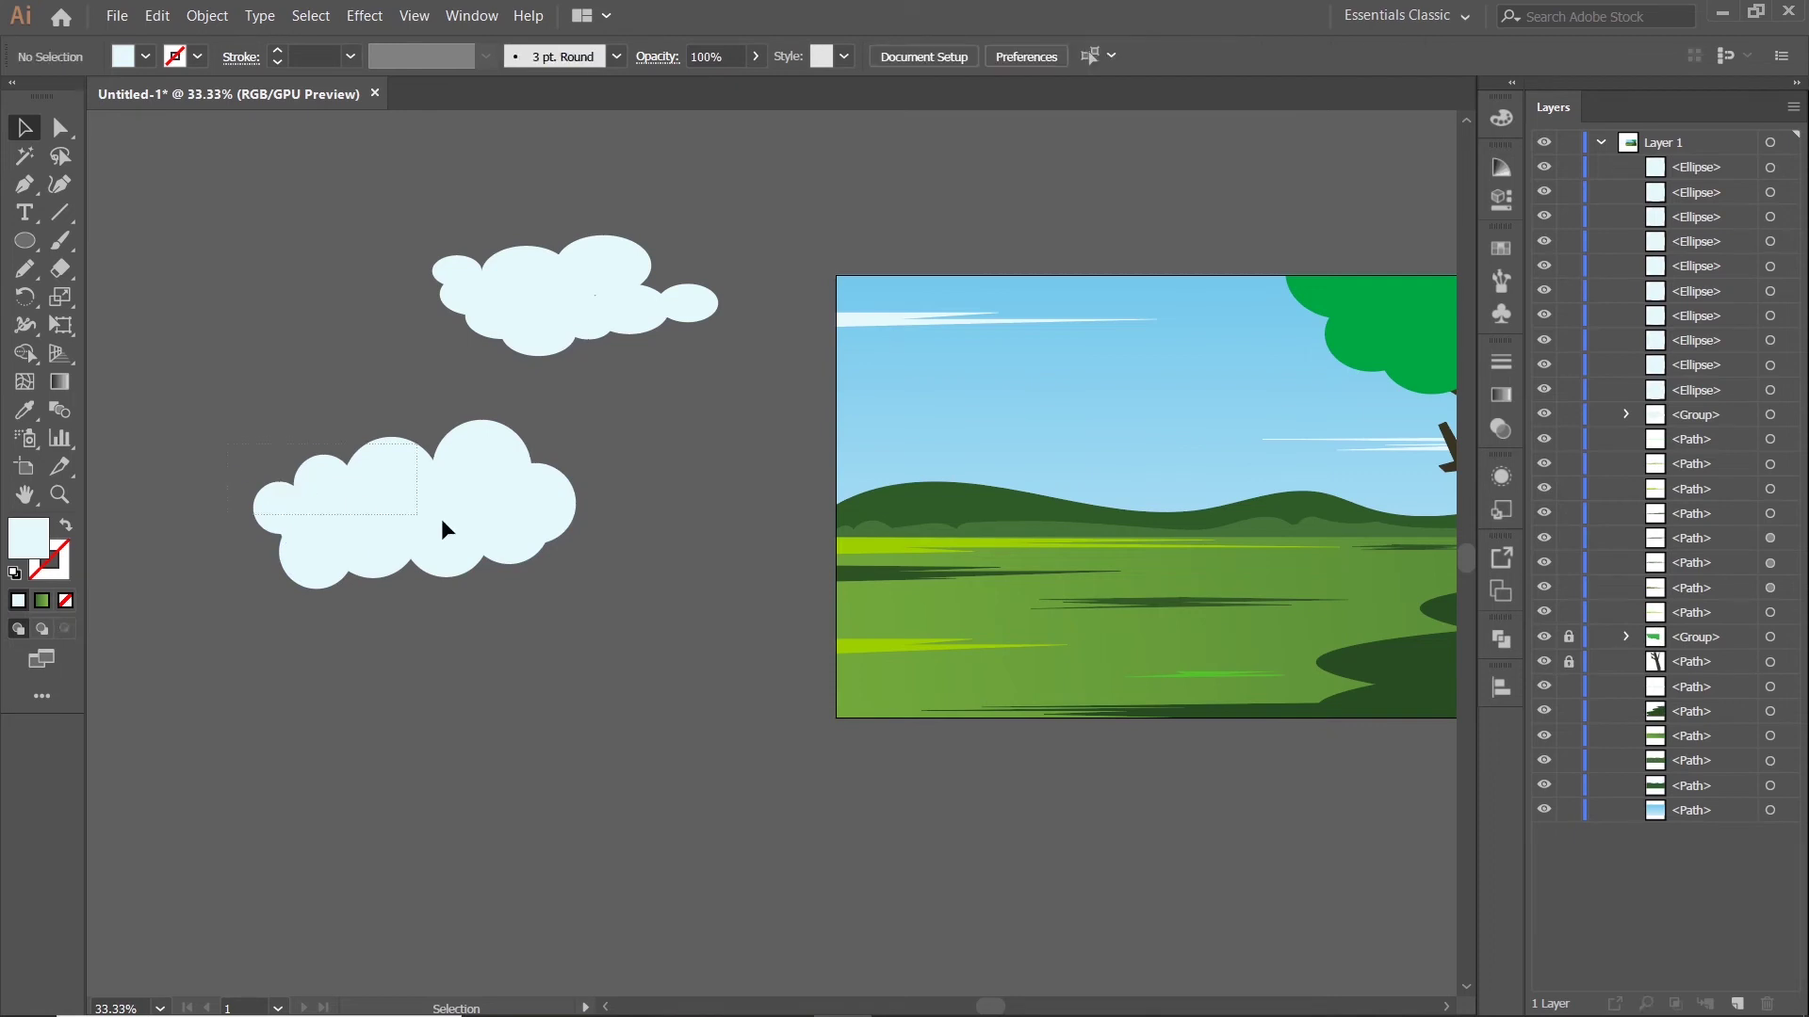
pyautogui.moveTo(595, 625); pyautogui.dragTo(592, 630)
pyautogui.click(1502, 639)
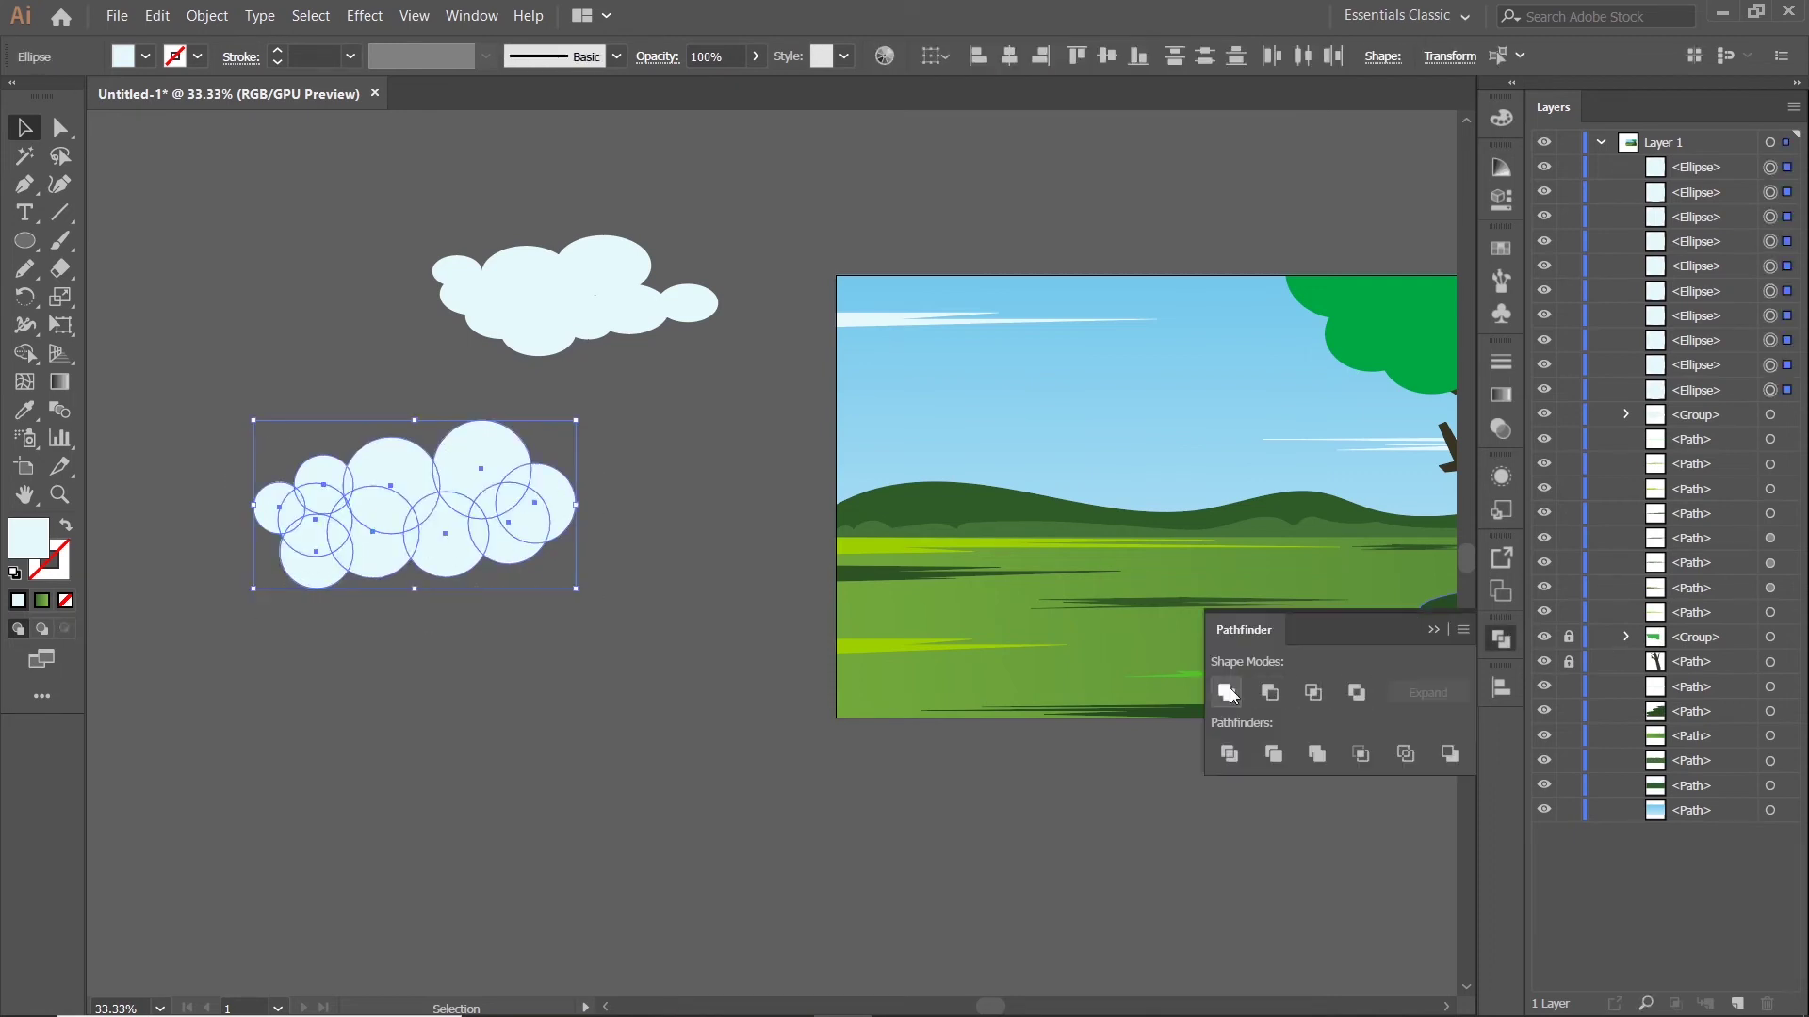
pyautogui.click(1226, 692)
pyautogui.click(1433, 634)
# Scale the united cloud down and move it into the sky near the tree's foliage
pyautogui.moveTo(576, 420); pyautogui.dragTo(404, 509)
pyautogui.moveTo(332, 546); pyautogui.dragTo(525, 547)
pyautogui.moveTo(625, 558); pyautogui.dragTo(1057, 420)
# Tilt and resize the cloud to about 200 px wide at the foliage's edge, and move it beneath the tree in the layer order
pyautogui.scroll(2, 1098, 415)
pyautogui.moveTo(1144, 351); pyautogui.dragTo(1113, 378)
pyautogui.moveTo(987, 493); pyautogui.dragTo(988, 475)
pyautogui.moveTo(988, 379); pyautogui.dragTo(989, 378)
pyautogui.moveTo(1119, 373); pyautogui.dragTo(1122, 365)
pyautogui.moveTo(1034, 424); pyautogui.dragTo(1071, 401)
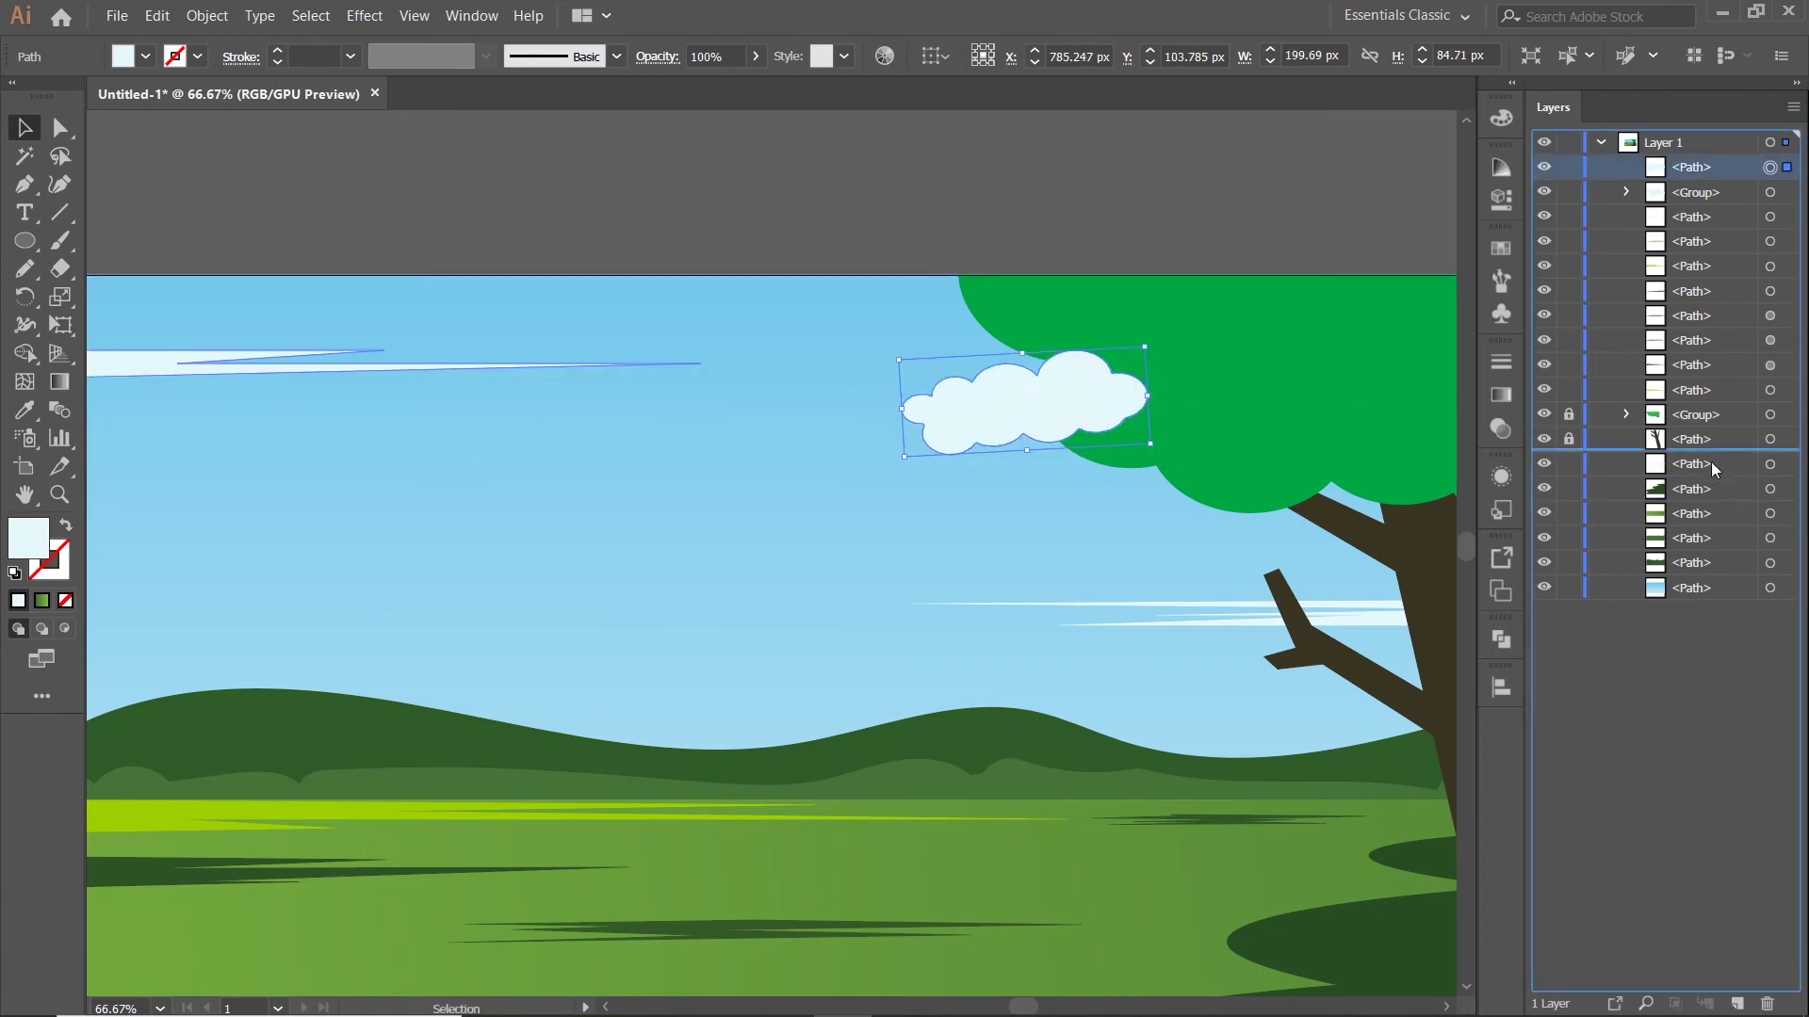
pyautogui.moveTo(1710, 461); pyautogui.dragTo(1711, 463)
# Shrink the grouped oval cloud to about 188 by 64 px and place it in the sky below the upper streak
pyautogui.hotkey('ctrl', '-')
pyautogui.hotkey('ctrl', '-')
pyautogui.click(444, 444)
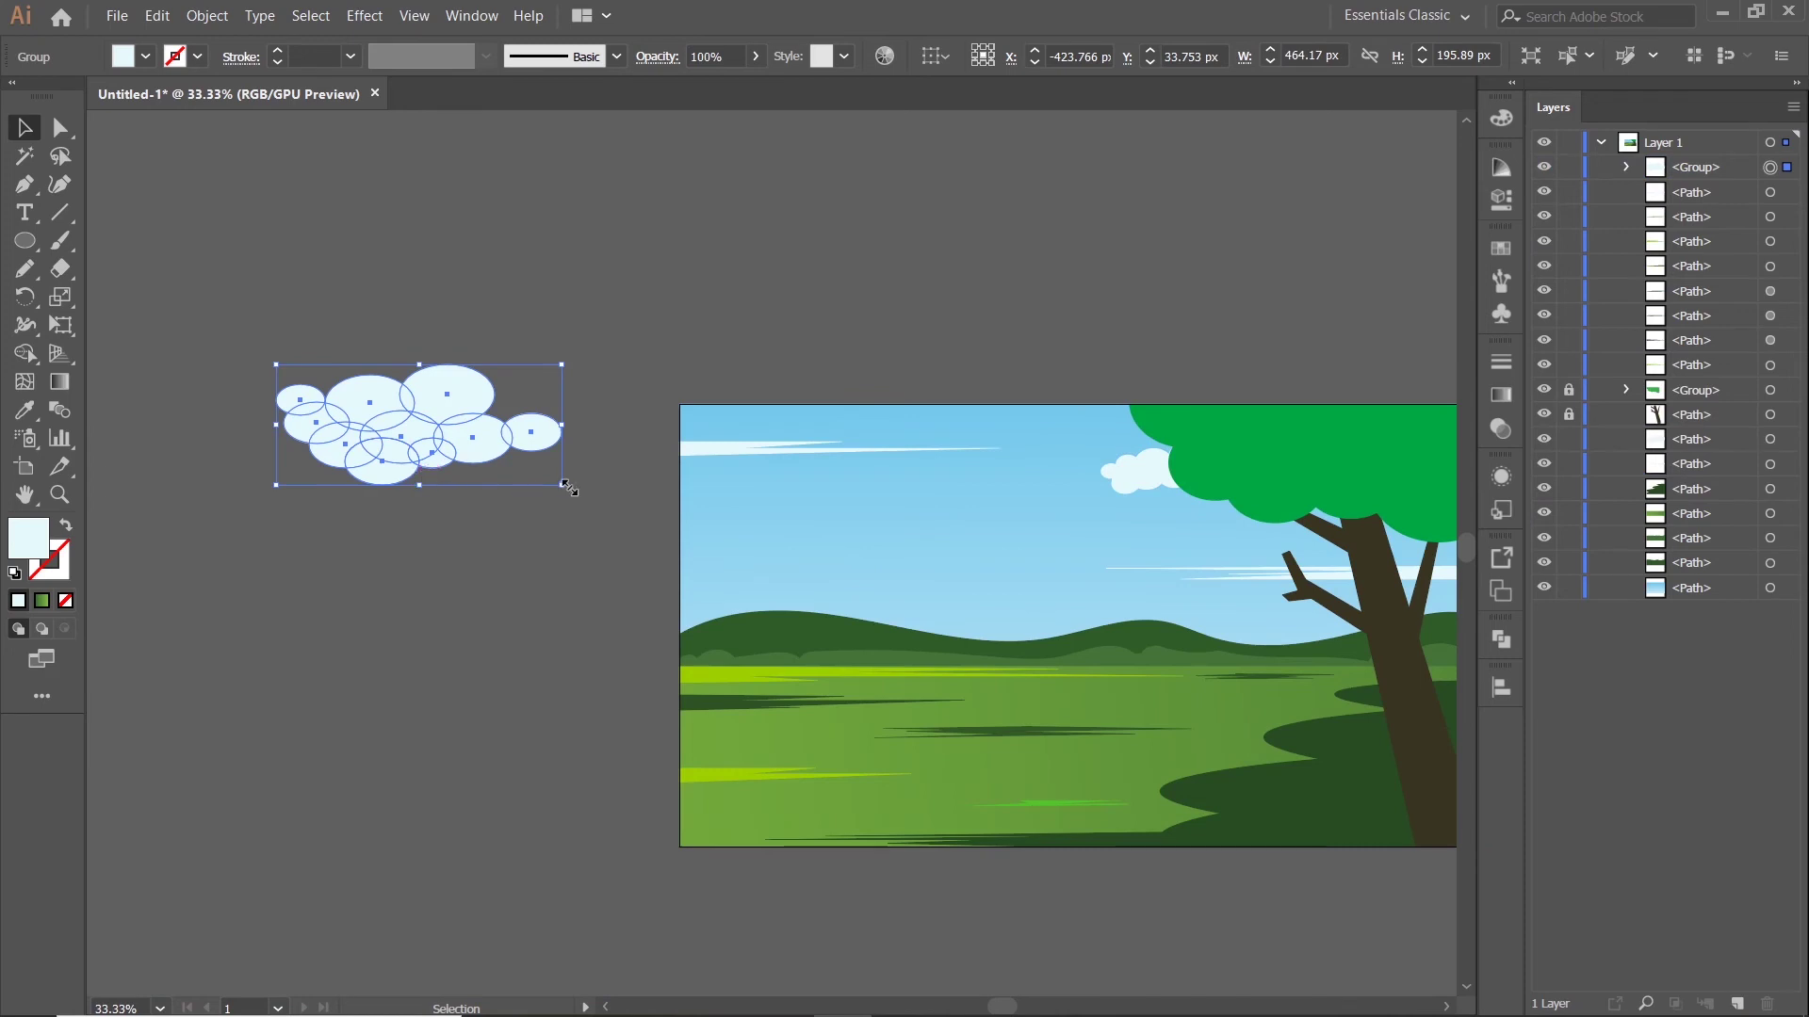
pyautogui.moveTo(565, 484); pyautogui.dragTo(763, 518)
# Unite the grouped cloud's ovals into one shape with Pathfinder and deselect it
pyautogui.click(1501, 640)
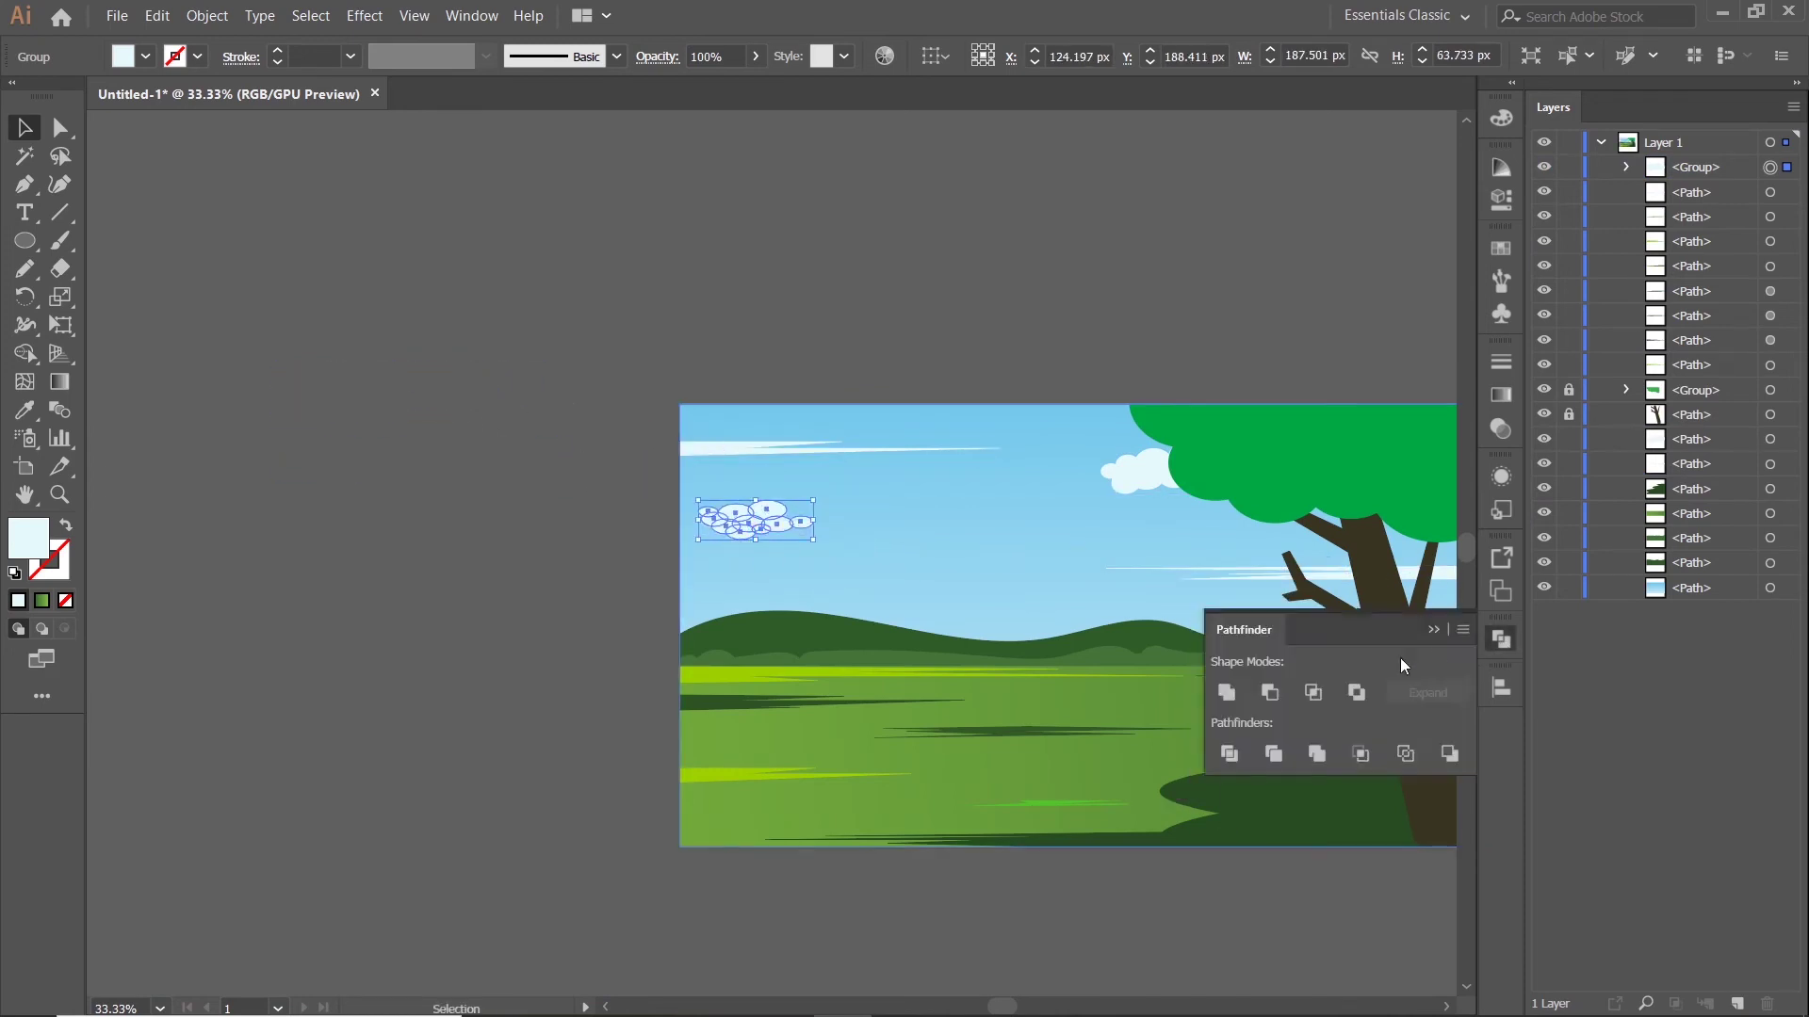
pyautogui.click(1433, 630)
pyautogui.click(421, 630)
# Reflect the united cloud below the upper sky streak across the vertical axis
pyautogui.scroll(-2, 421, 630)
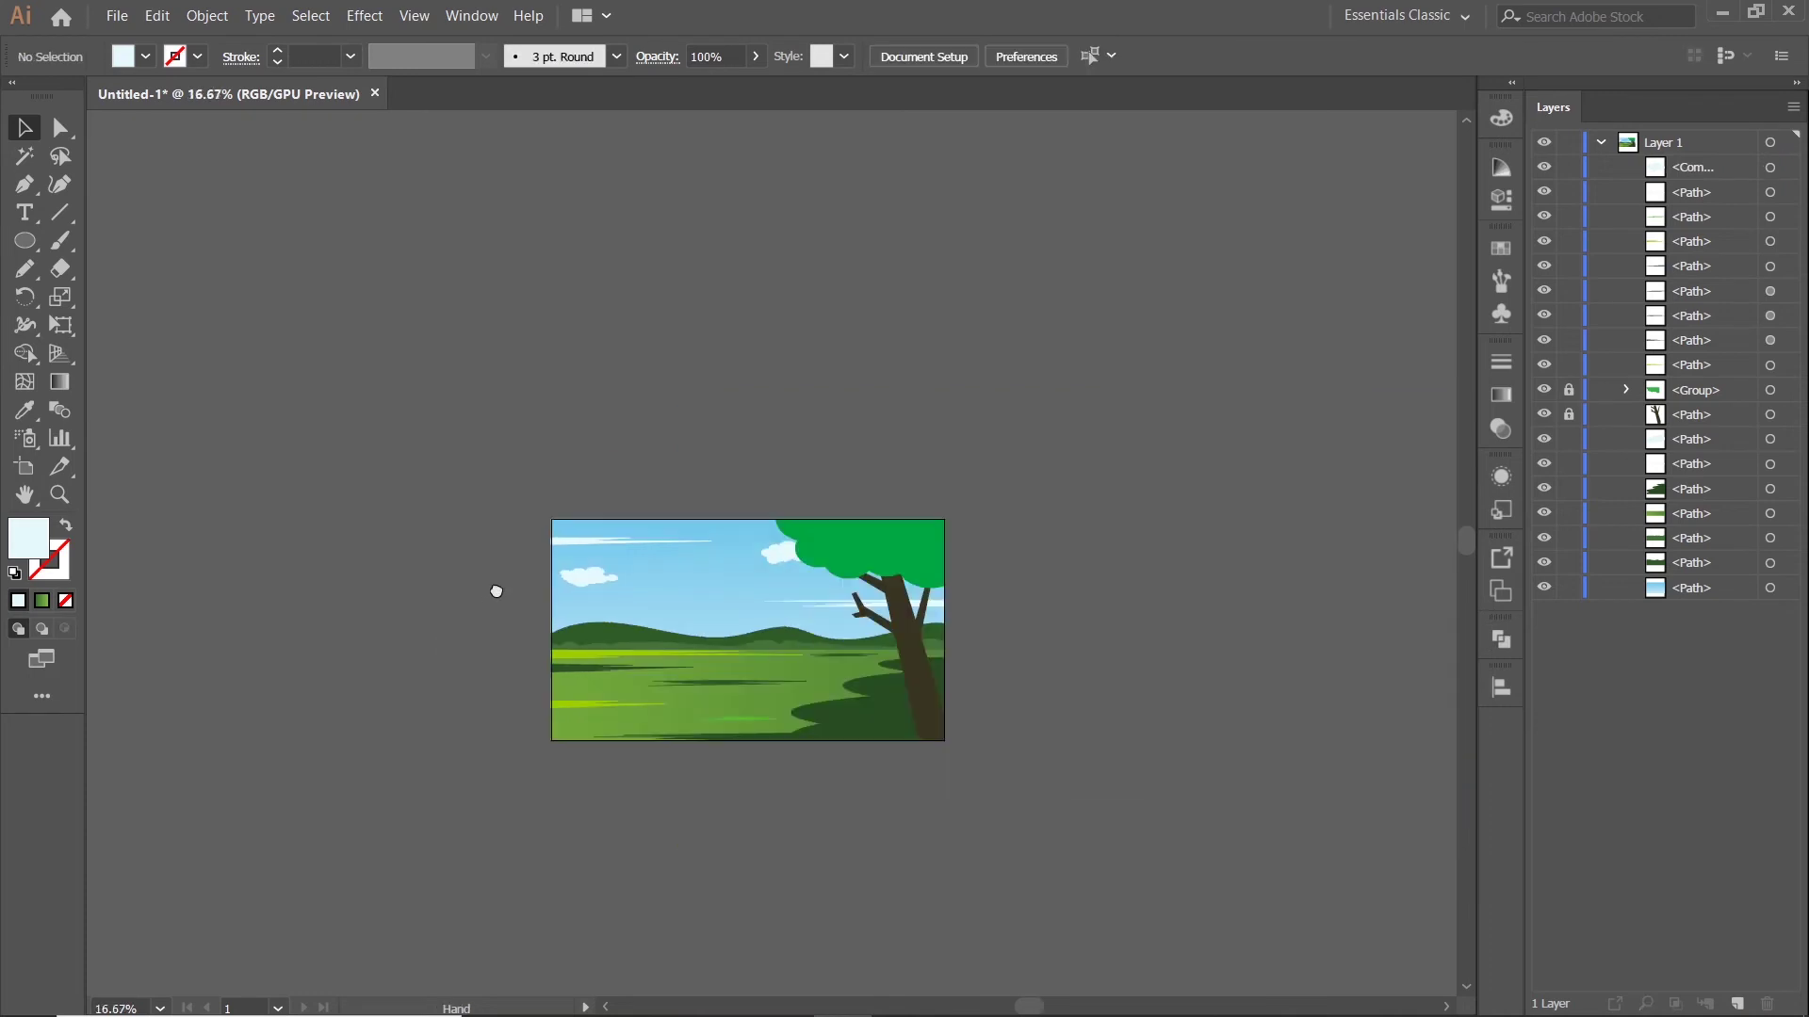
pyautogui.moveTo(496, 590); pyautogui.dragTo(528, 528)
pyautogui.scroll(2, 625, 529)
pyautogui.click(616, 494)
pyautogui.scroll(2, 616, 494)
pyautogui.rightClick(645, 459)
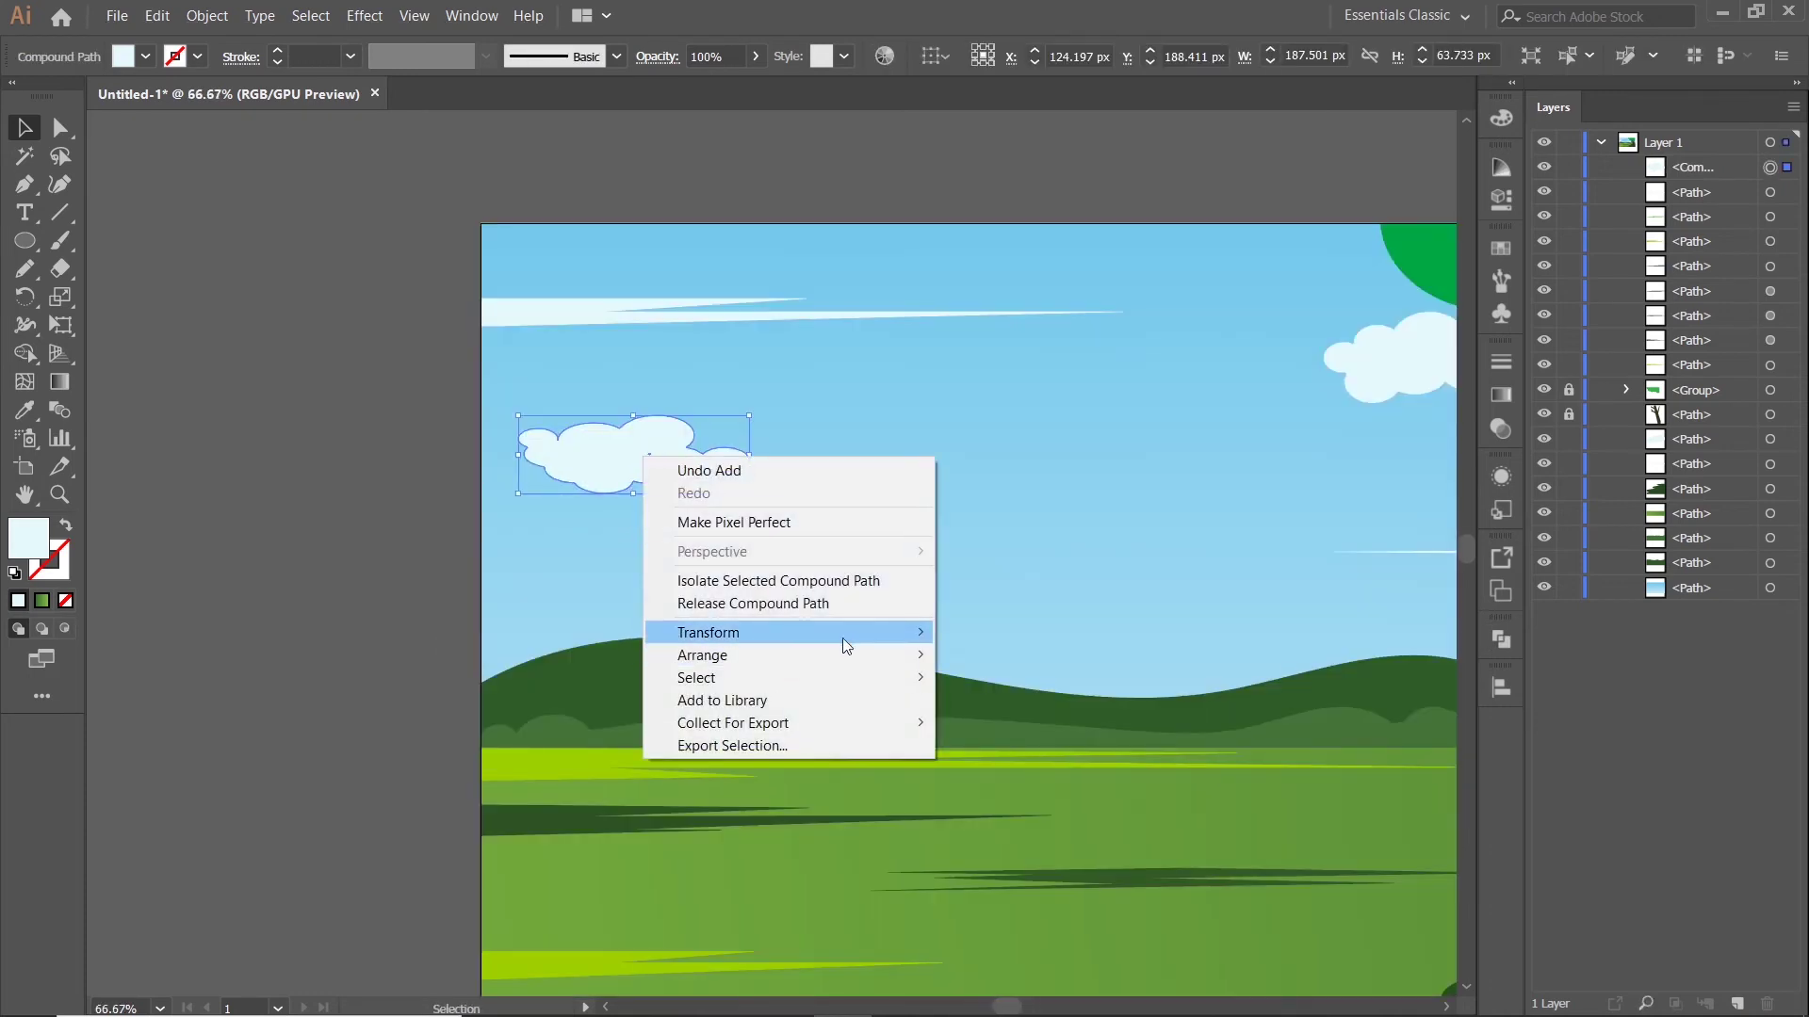
pyautogui.moveTo(842, 636)
pyautogui.click(1008, 704)
pyautogui.click(1422, 378)
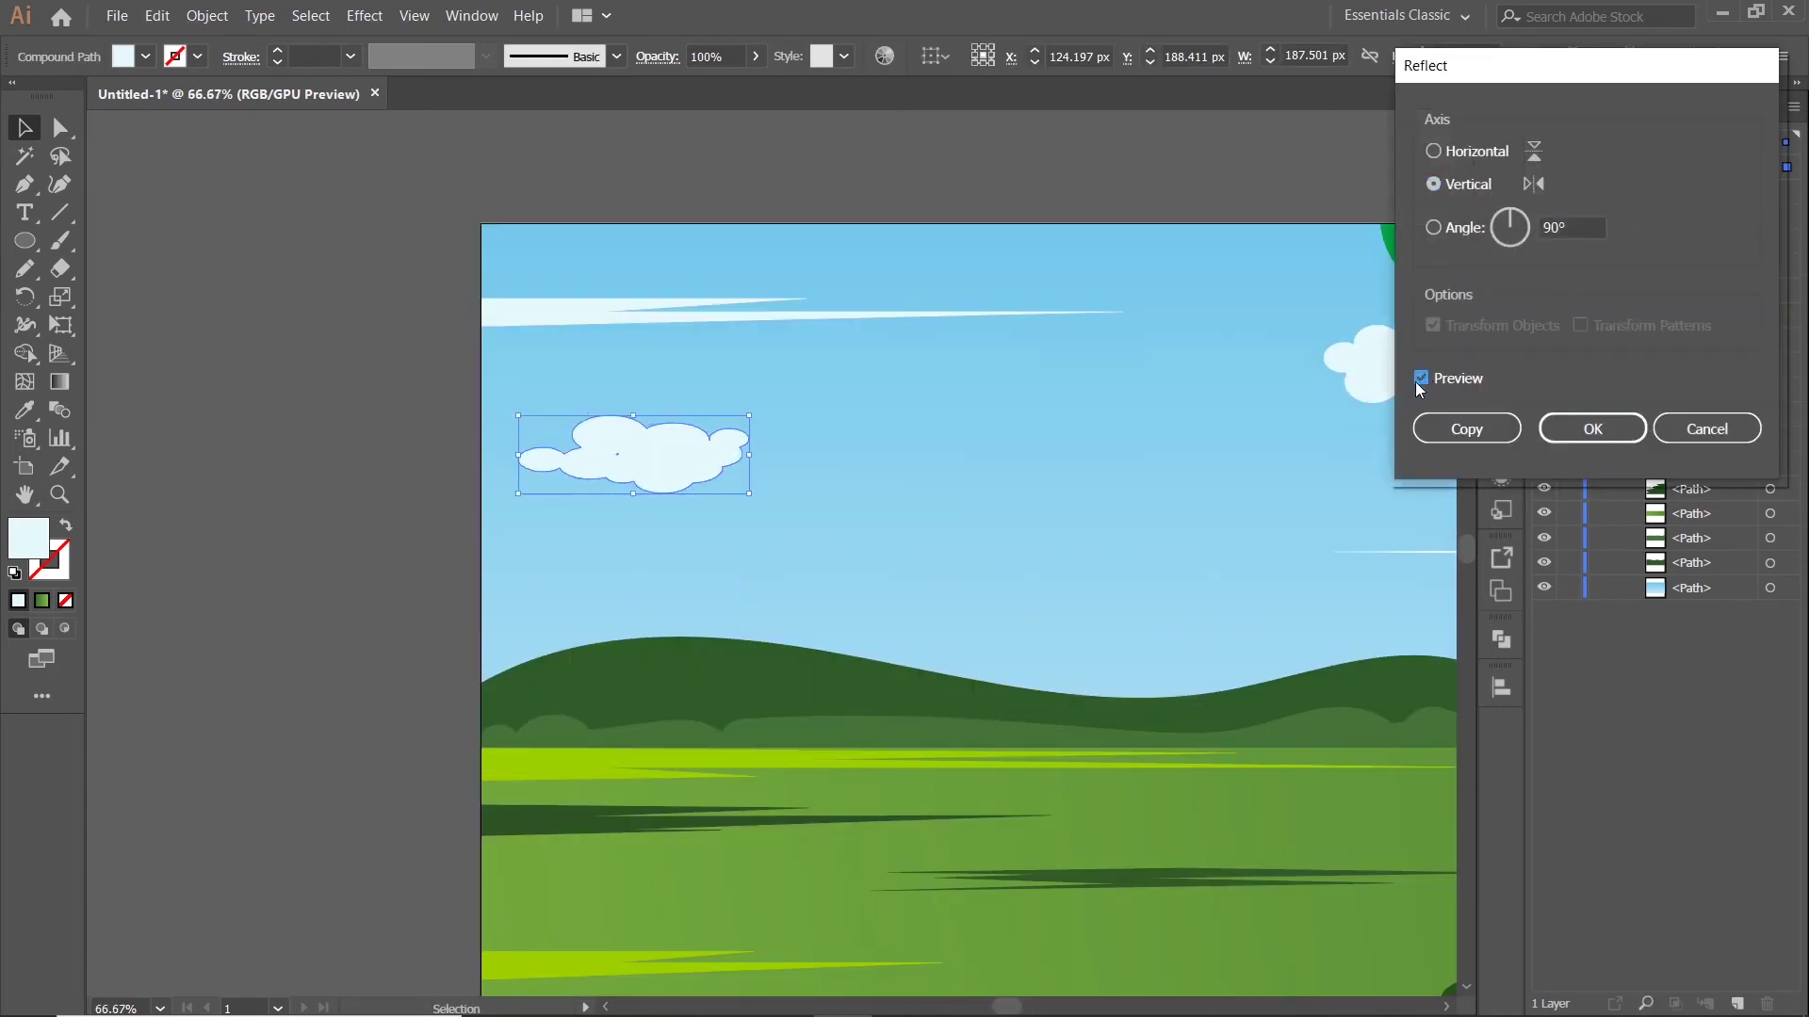
pyautogui.click(1589, 429)
# Flatten the reflected cloud to about 47 px high and shift it slightly to the right
pyautogui.moveTo(637, 493); pyautogui.dragTo(638, 474)
pyautogui.click(392, 518)
pyautogui.scroll(-2, 392, 518)
pyautogui.moveTo(291, 532); pyautogui.dragTo(383, 513)
pyautogui.scroll(1, 553, 459)
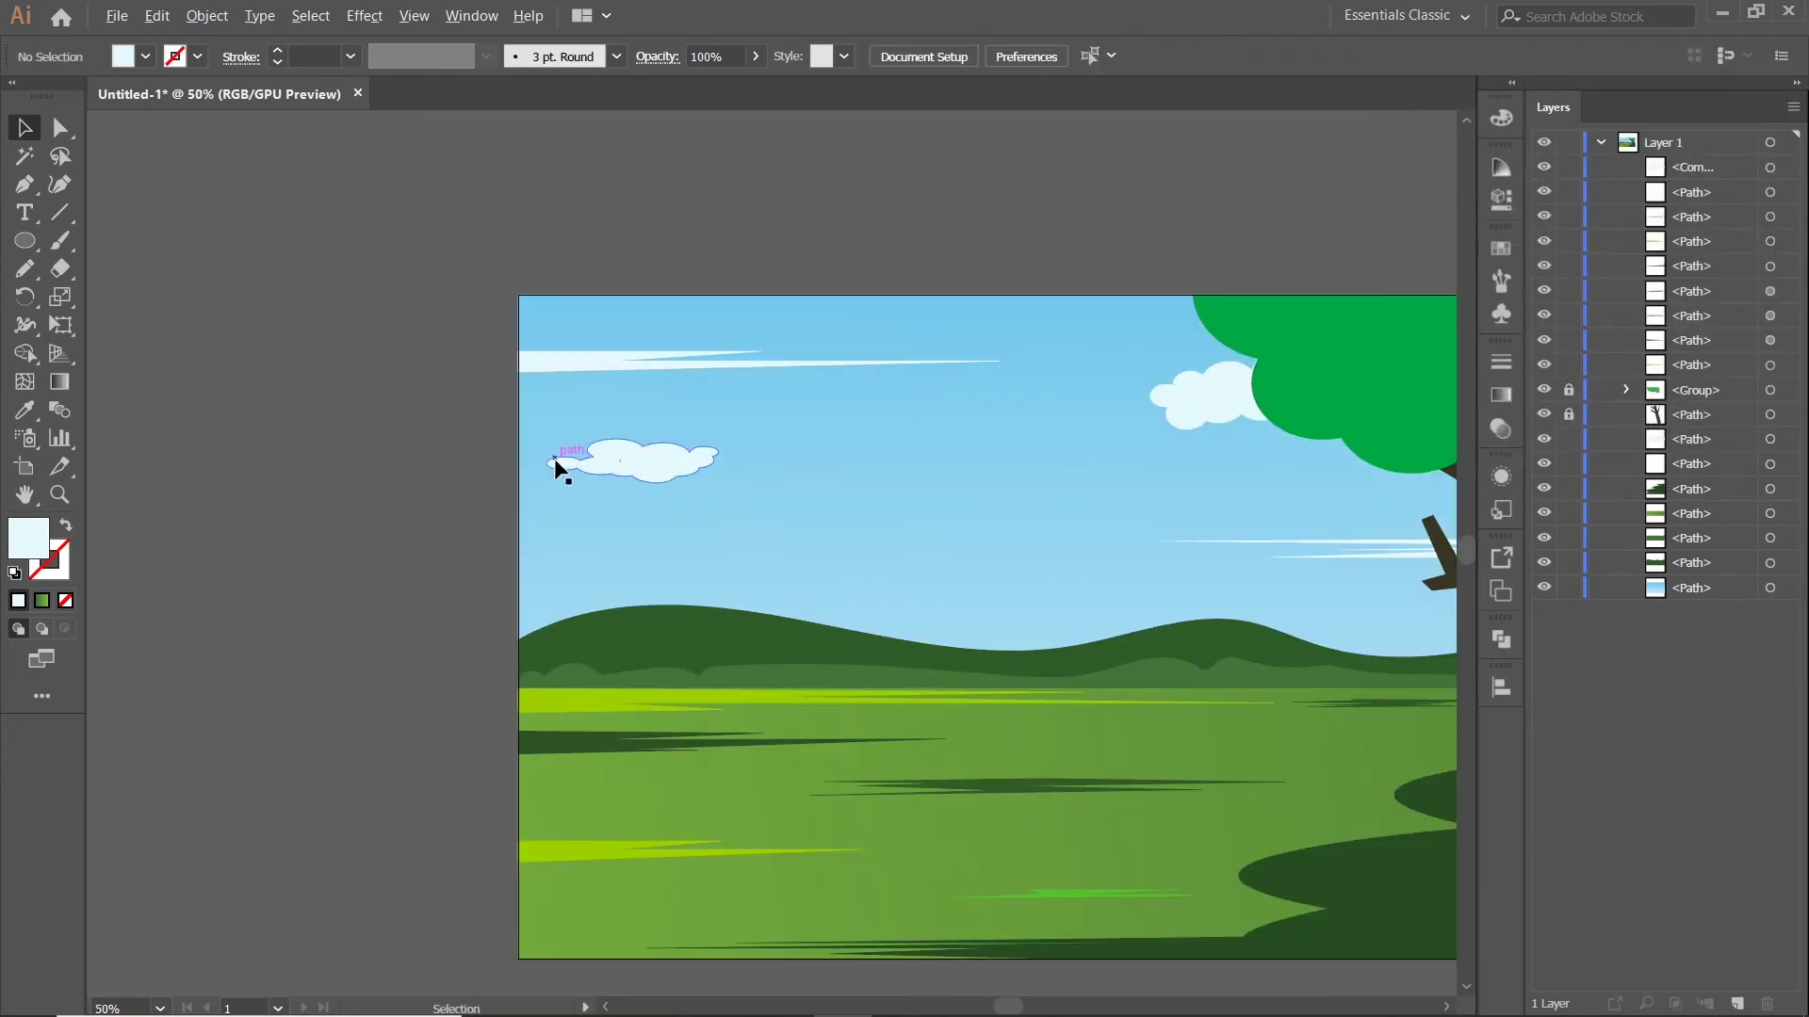
pyautogui.moveTo(555, 458); pyautogui.dragTo(646, 459)
# Add an ellipse of about 46 by 18 px to the cloud's left part and unite it with the cloud using Pathfinder
pyautogui.click(25, 241)
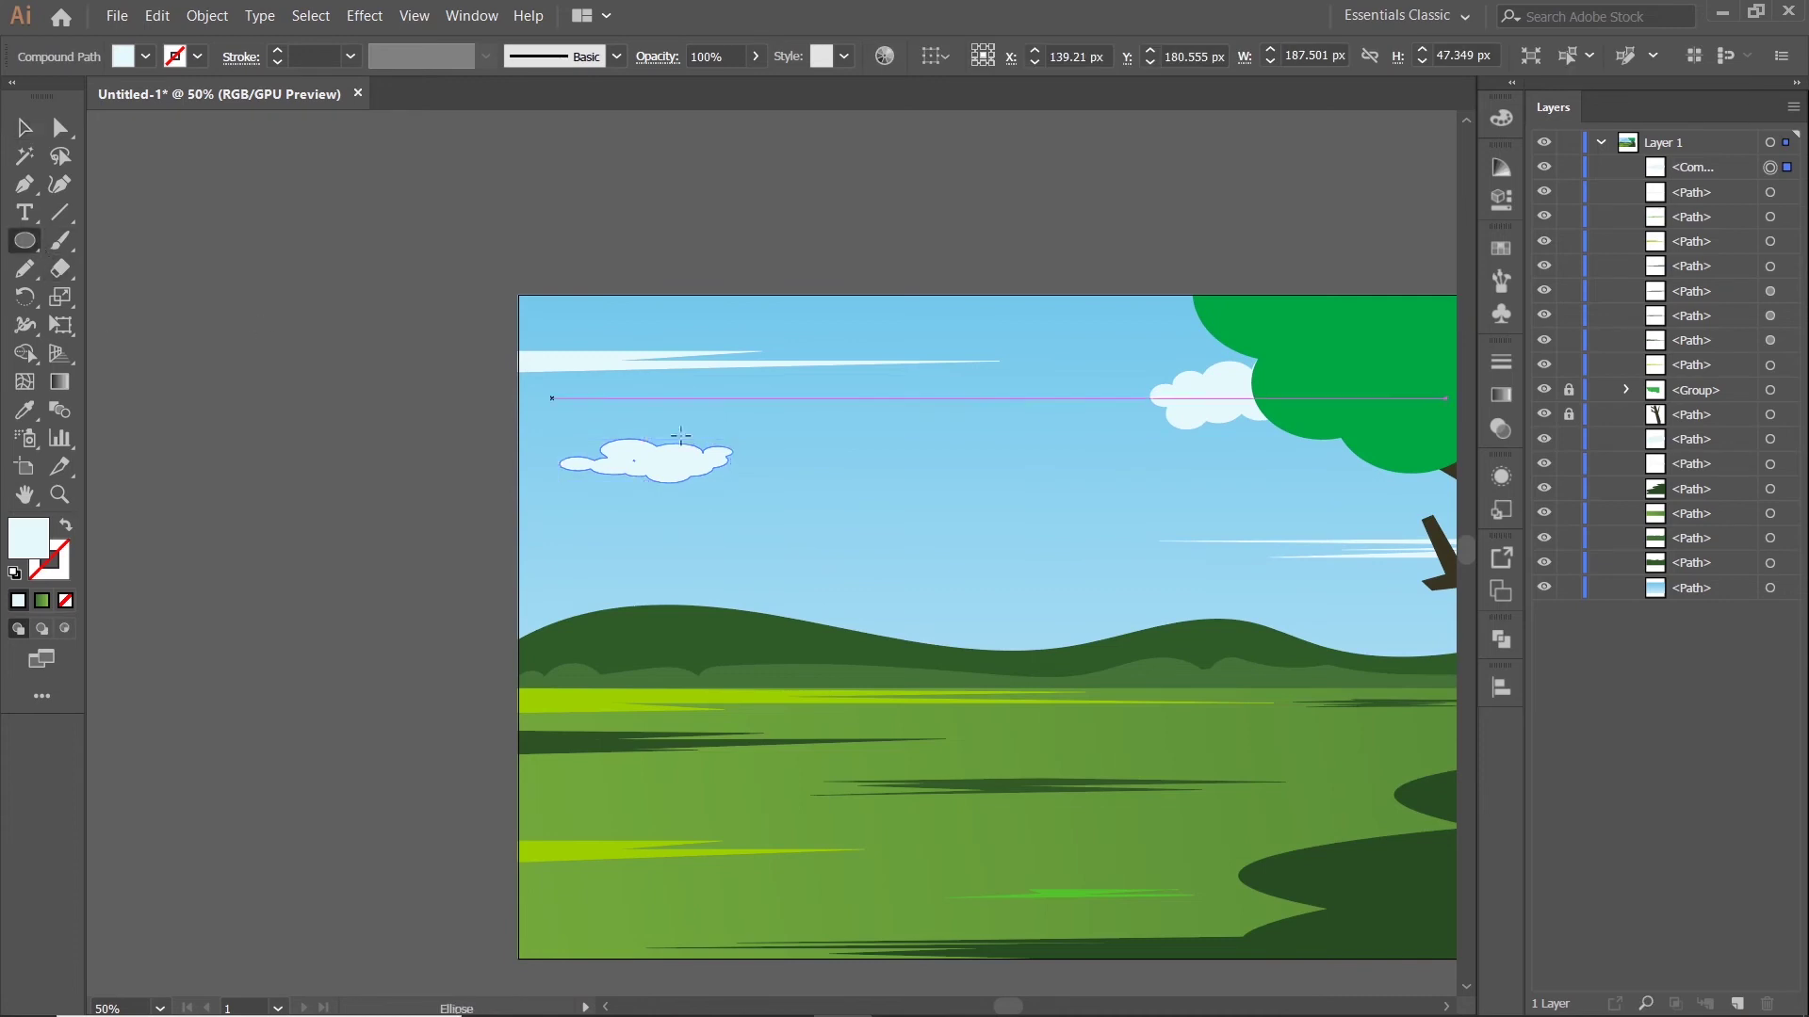
pyautogui.scroll(2, 683, 449)
pyautogui.moveTo(463, 449); pyautogui.dragTo(550, 482)
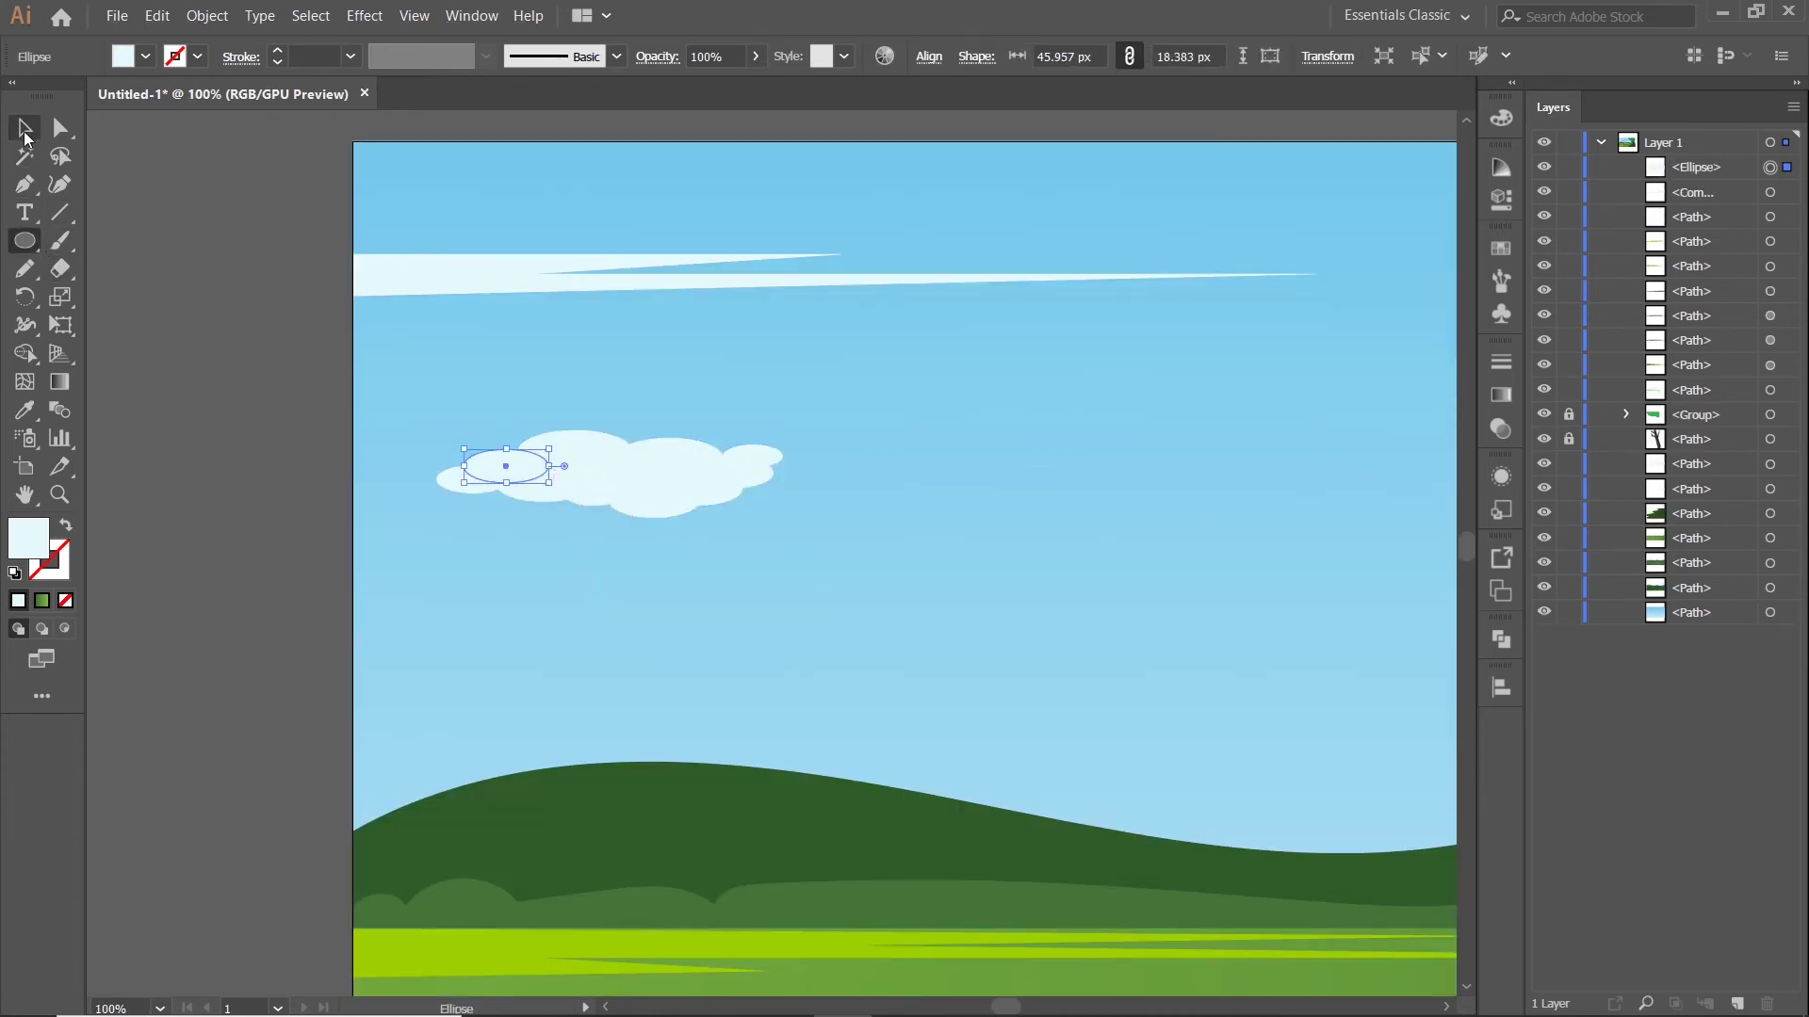
pyautogui.click(25, 134)
pyautogui.keyDown('shift'); pyautogui.click(687, 452); pyautogui.keyUp('shift')
pyautogui.click(1500, 640)
pyautogui.click(1227, 692)
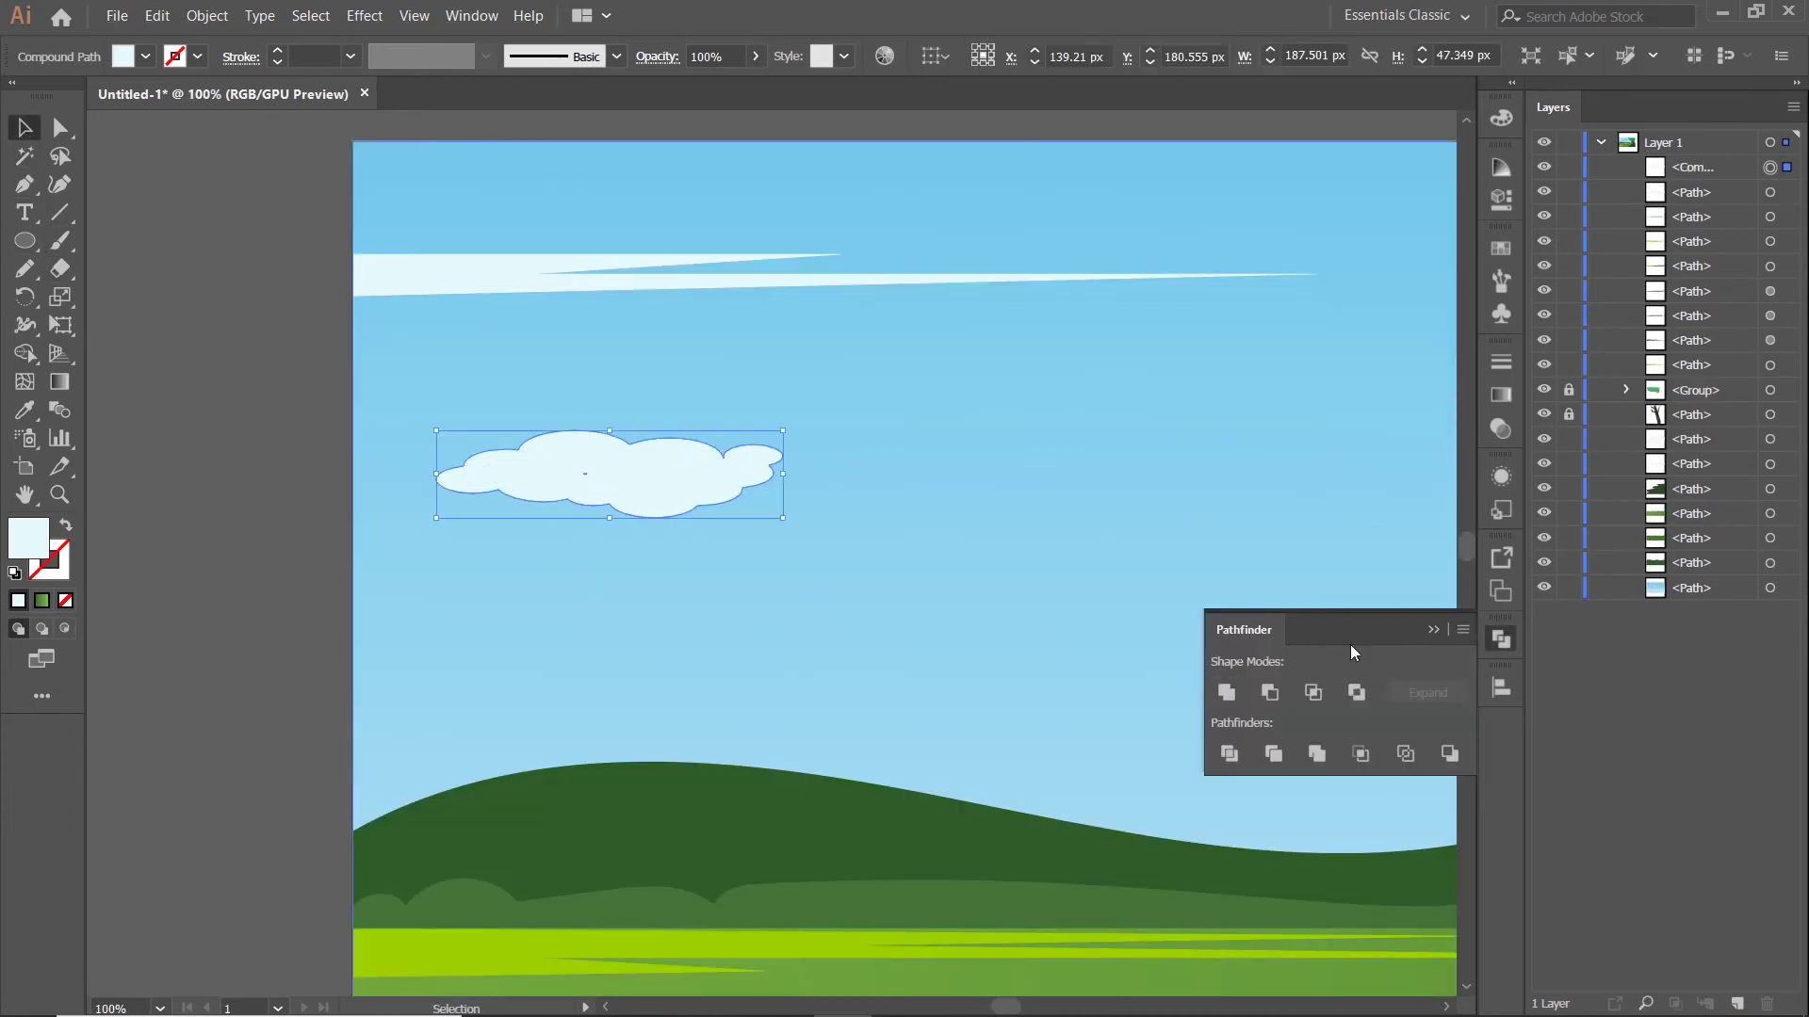
pyautogui.click(335, 481)
# Open the five images cow 1 to cow 5 from the Landscape folder
pyautogui.scroll(-3, 335, 481)
pyautogui.moveTo(1175, 622); pyautogui.dragTo(1203, 498)
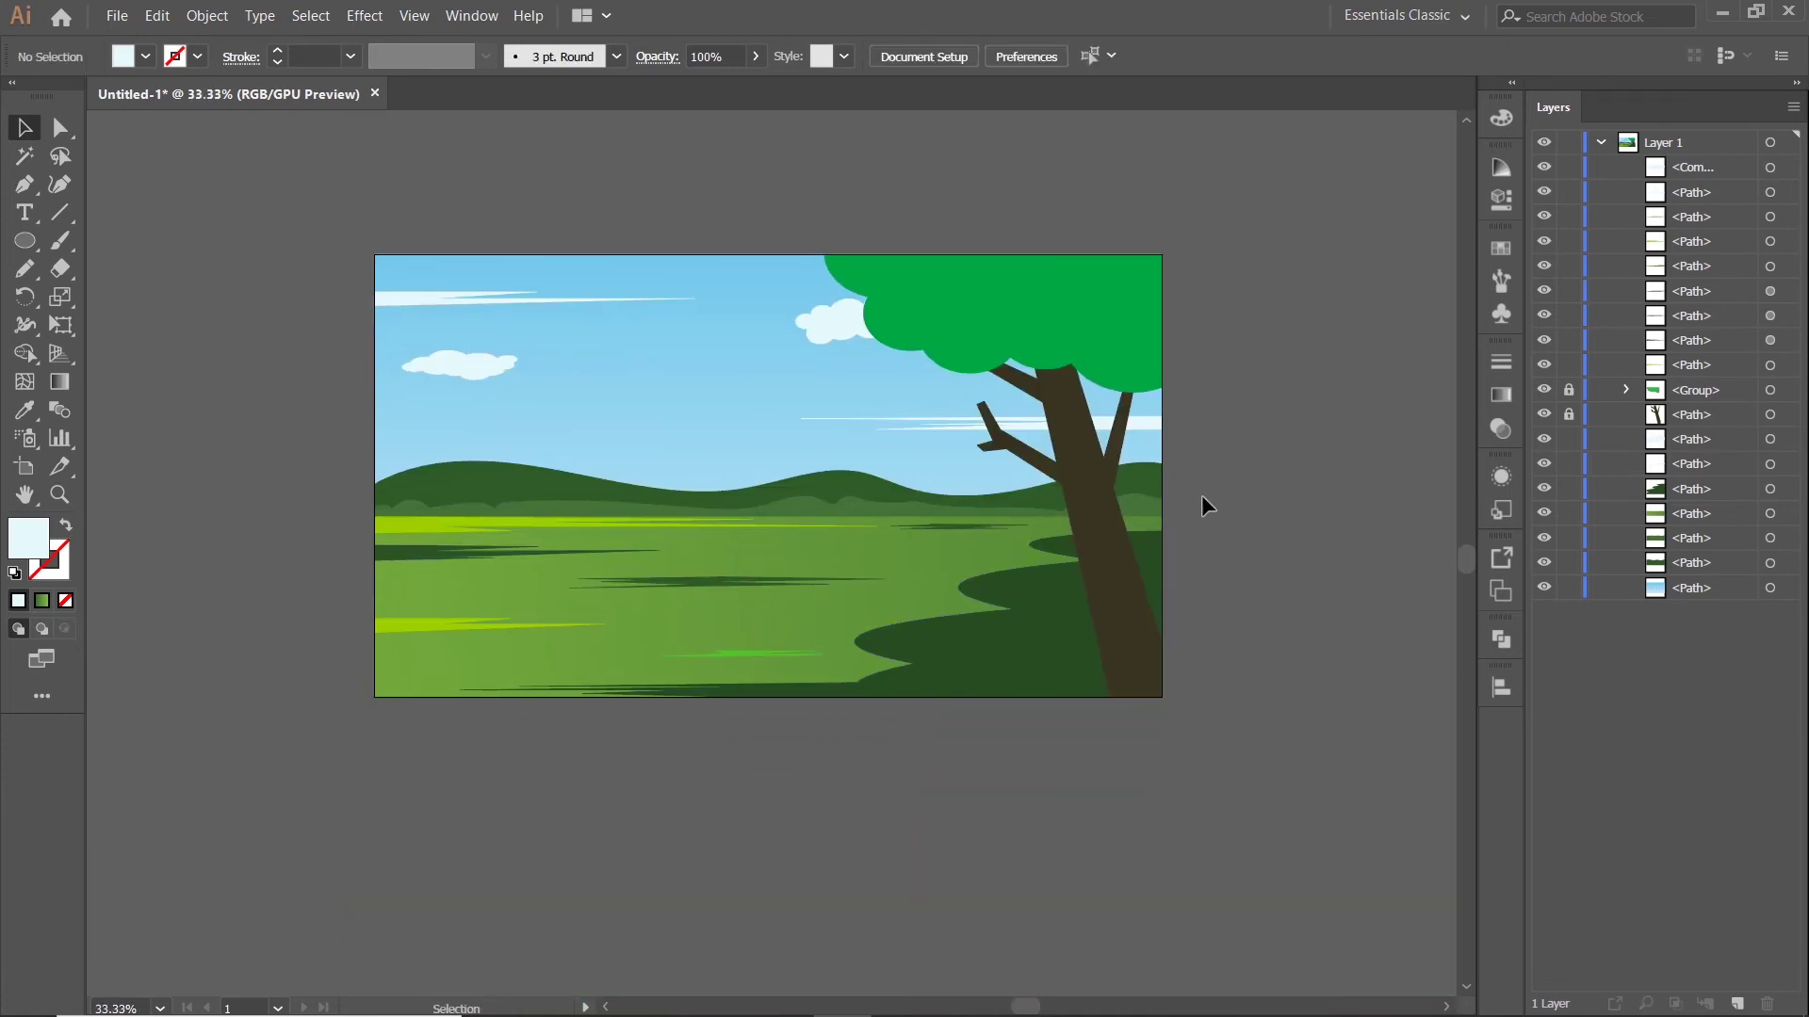
pyautogui.click(114, 19)
pyautogui.click(183, 83)
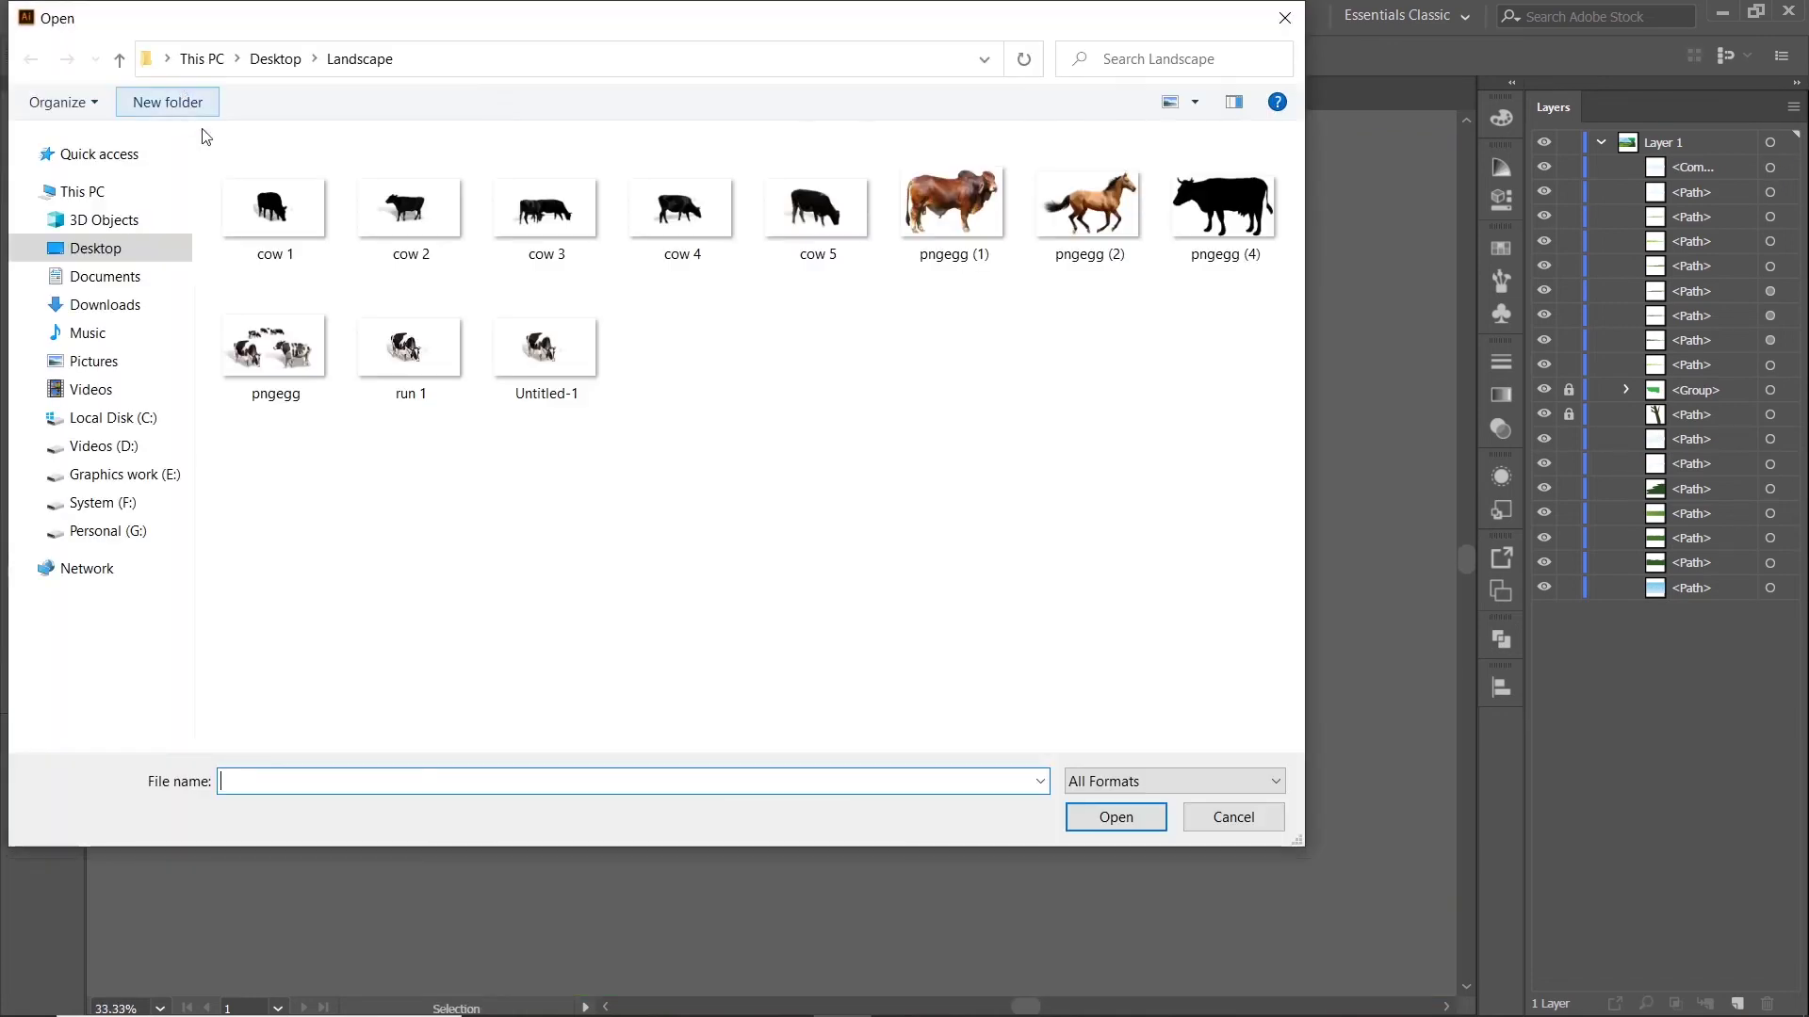
pyautogui.moveTo(206, 136); pyautogui.dragTo(822, 234)
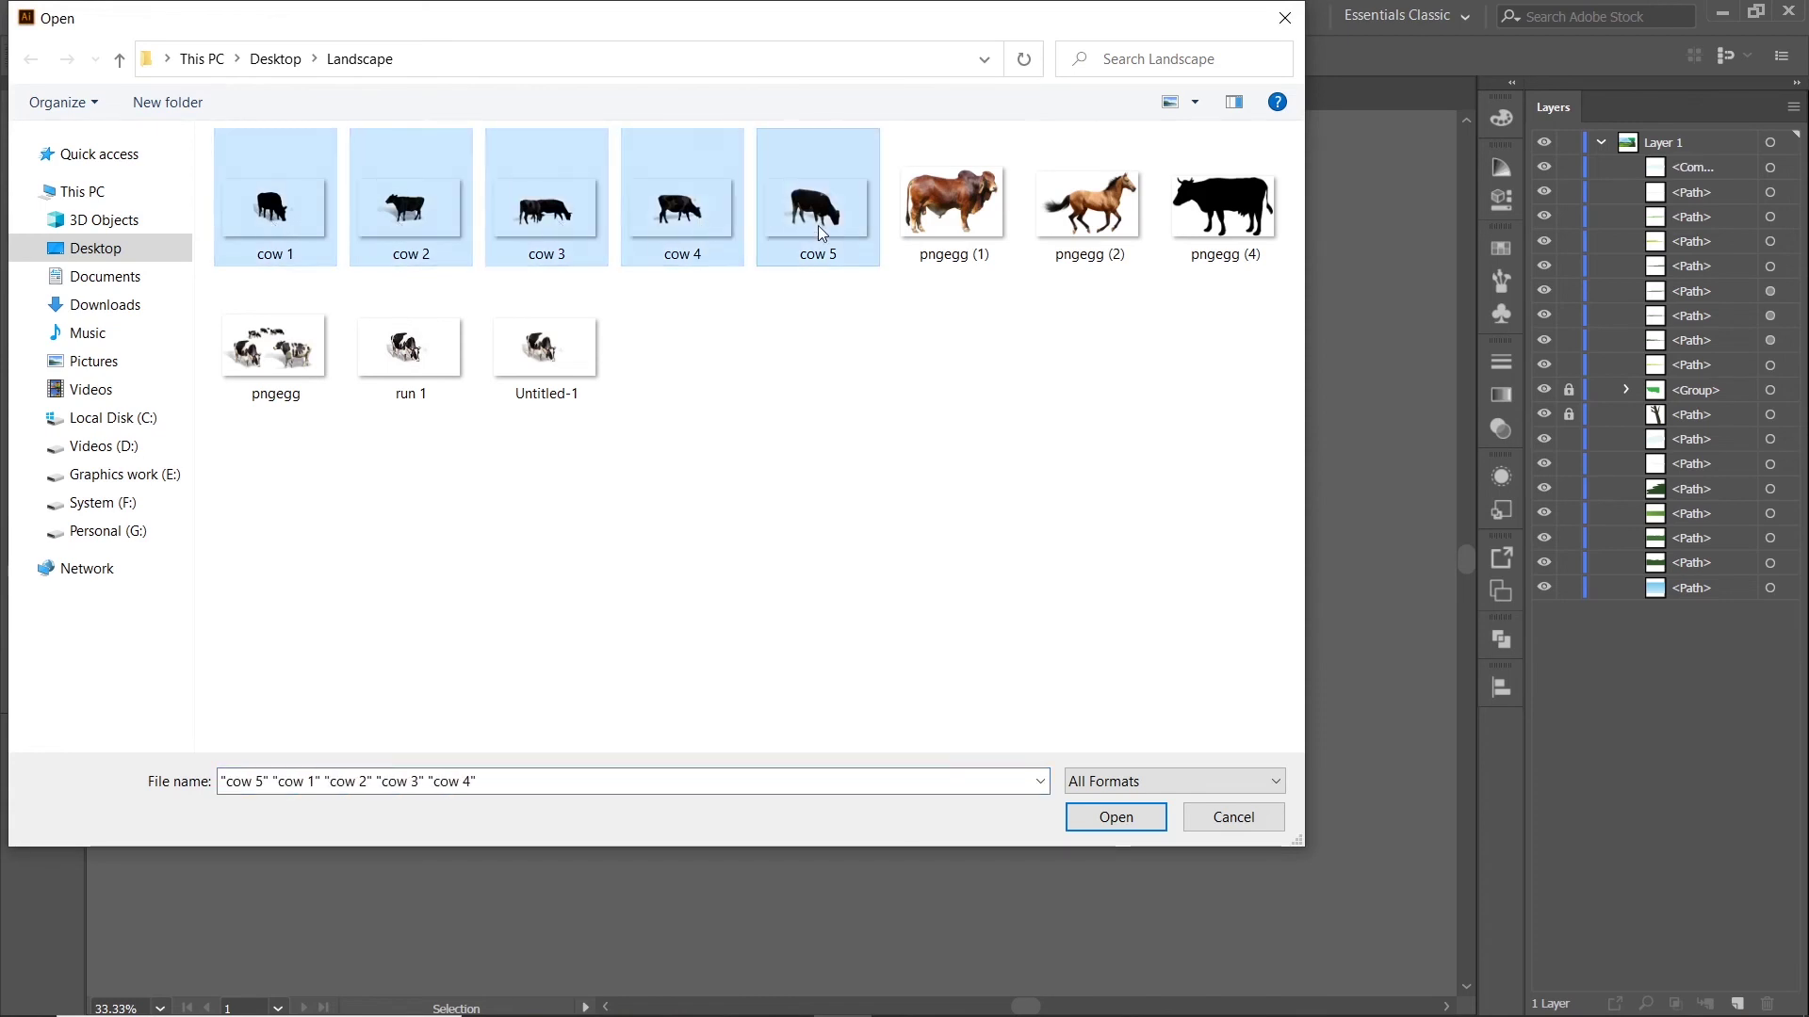
pyautogui.click(1116, 818)
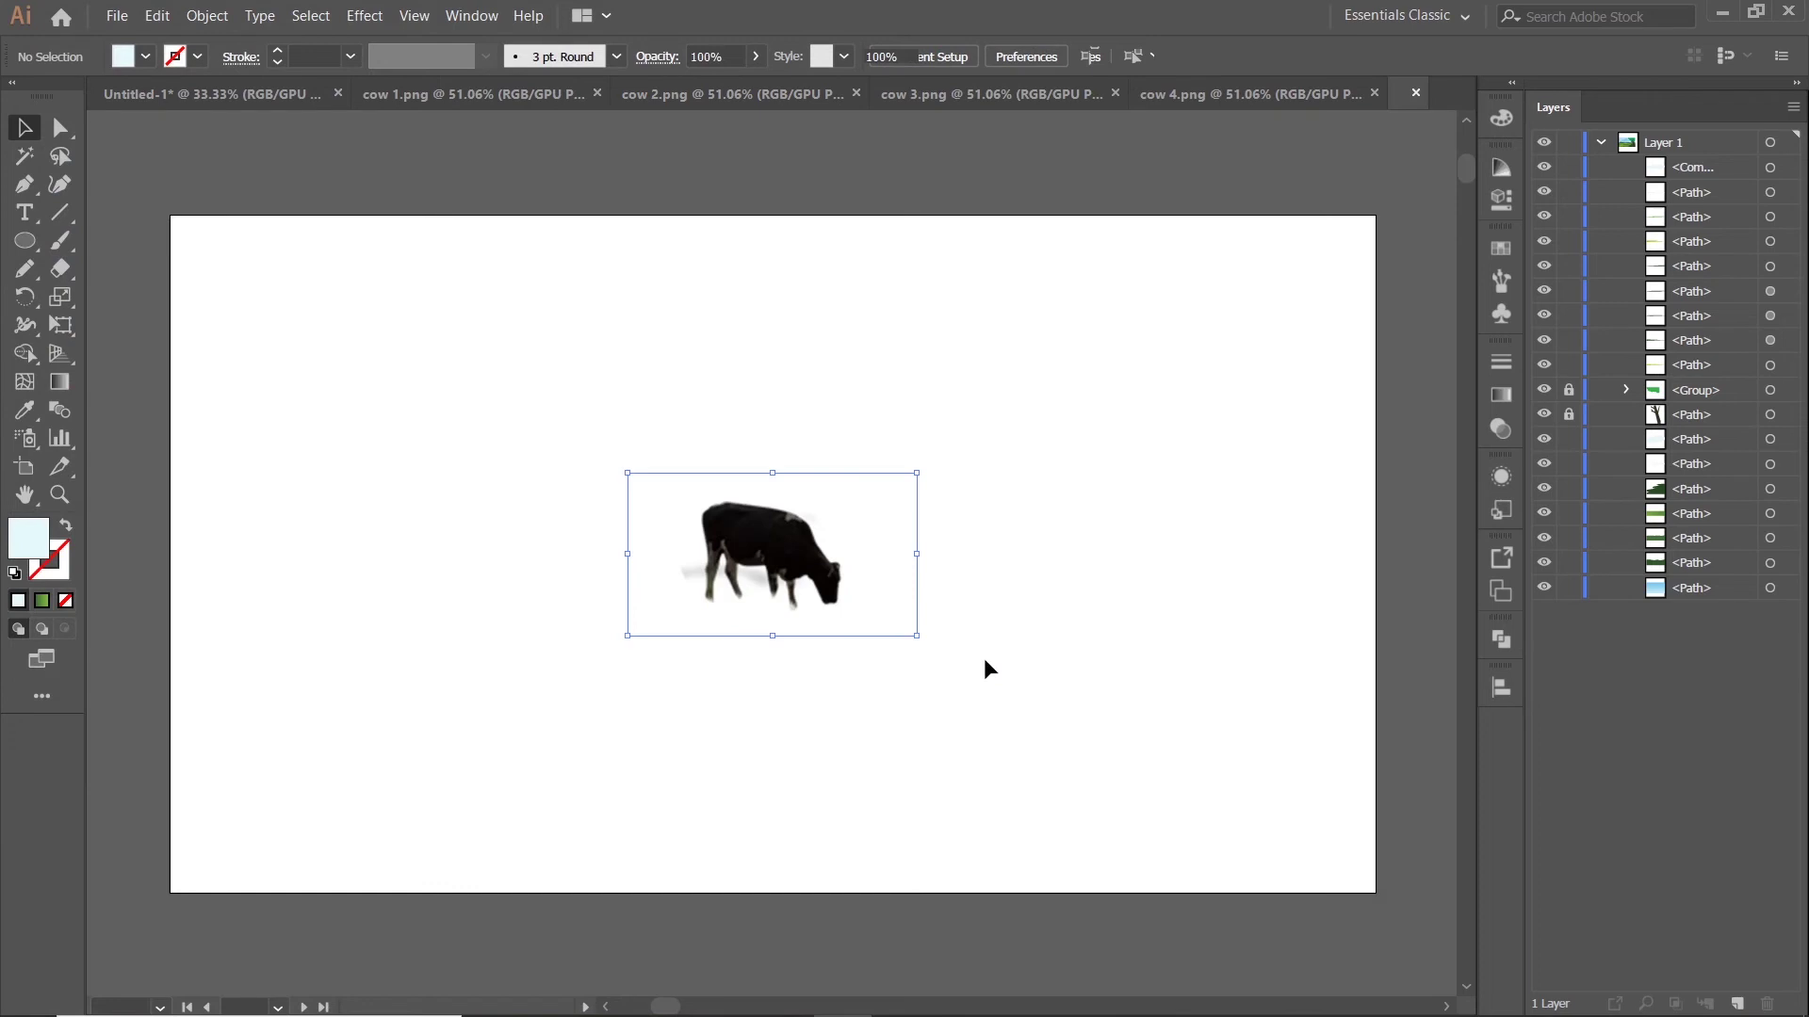
# Bring the cow 1 image into the landscape document and shrink it to about 201 by 113 px
pyautogui.click(226, 100)
pyautogui.click(452, 97)
pyautogui.moveTo(759, 530); pyautogui.dragTo(646, 486)
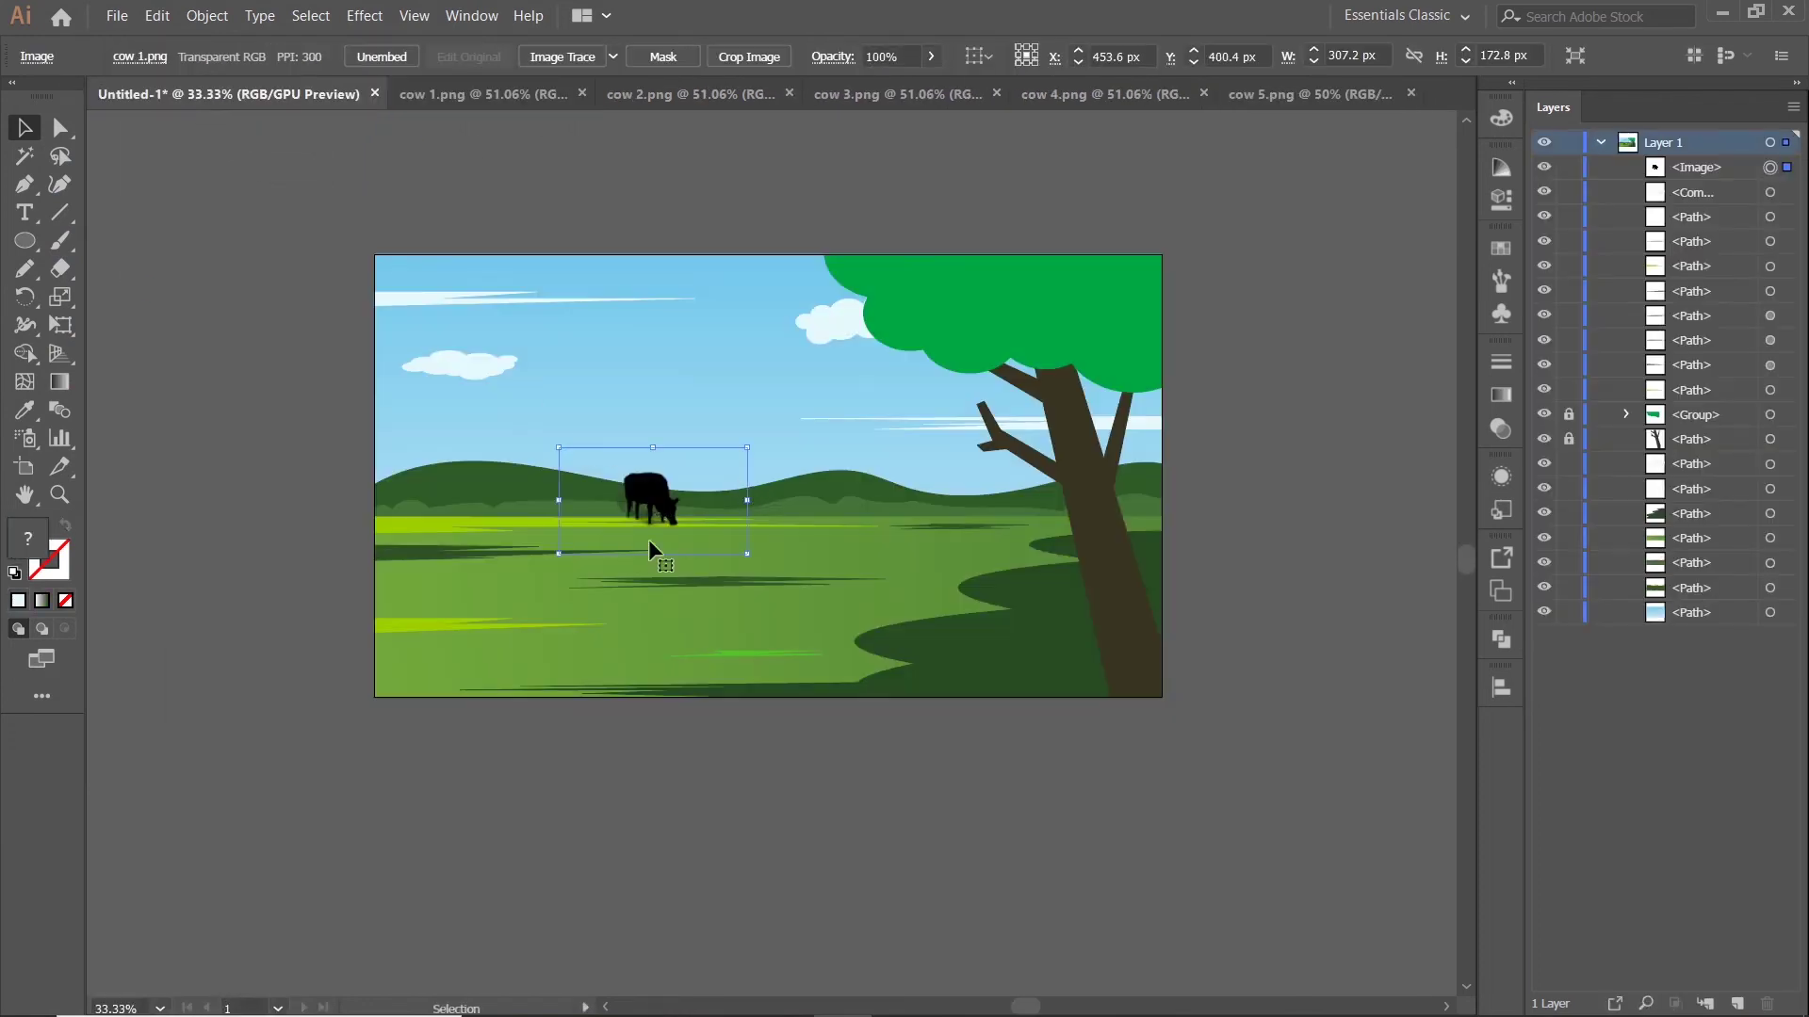
pyautogui.scroll(1, 654, 452)
pyautogui.moveTo(805, 444); pyautogui.dragTo(705, 501)
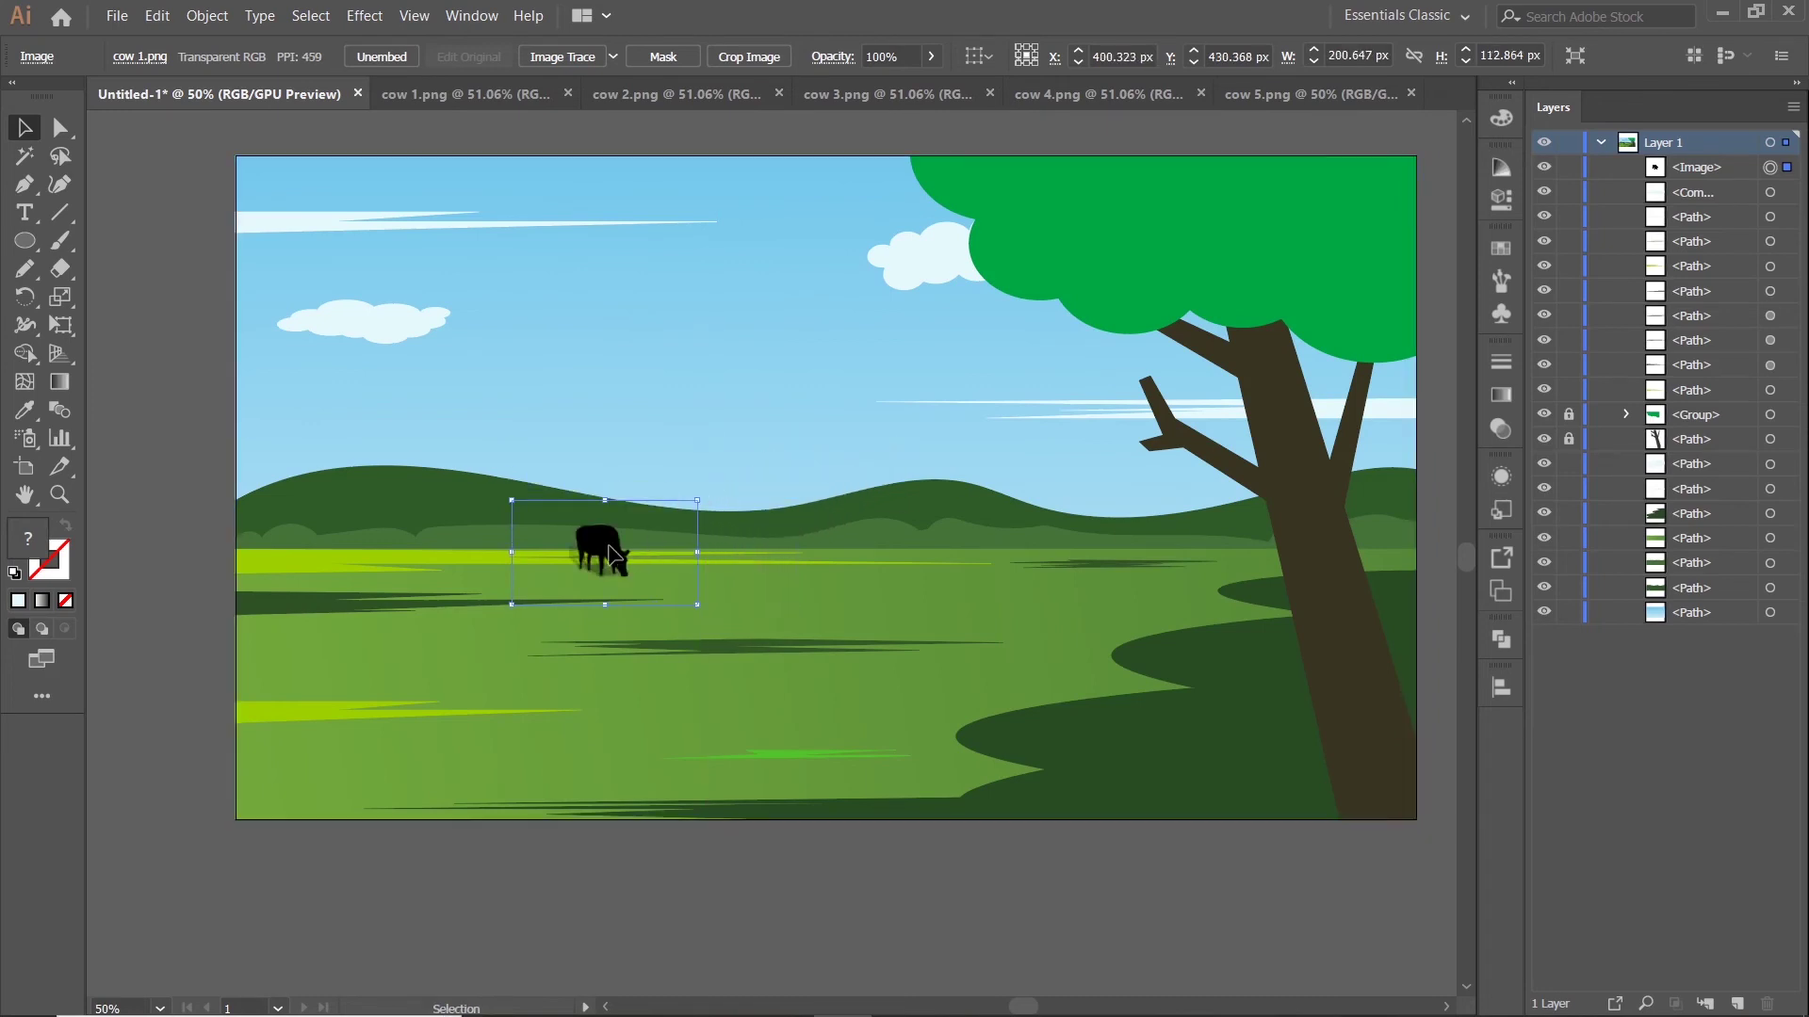
# Shrink the cow 1 image to about 119 by 67 px and place it on the dark ground streak at the landscape's left edge
pyautogui.moveTo(614, 548); pyautogui.dragTo(664, 488)
pyautogui.scroll(2, 672, 485)
pyautogui.moveTo(713, 408); pyautogui.dragTo(634, 444)
pyautogui.moveTo(490, 522); pyautogui.dragTo(531, 533)
pyautogui.hotkey('ctrl', 'shift', 'a')
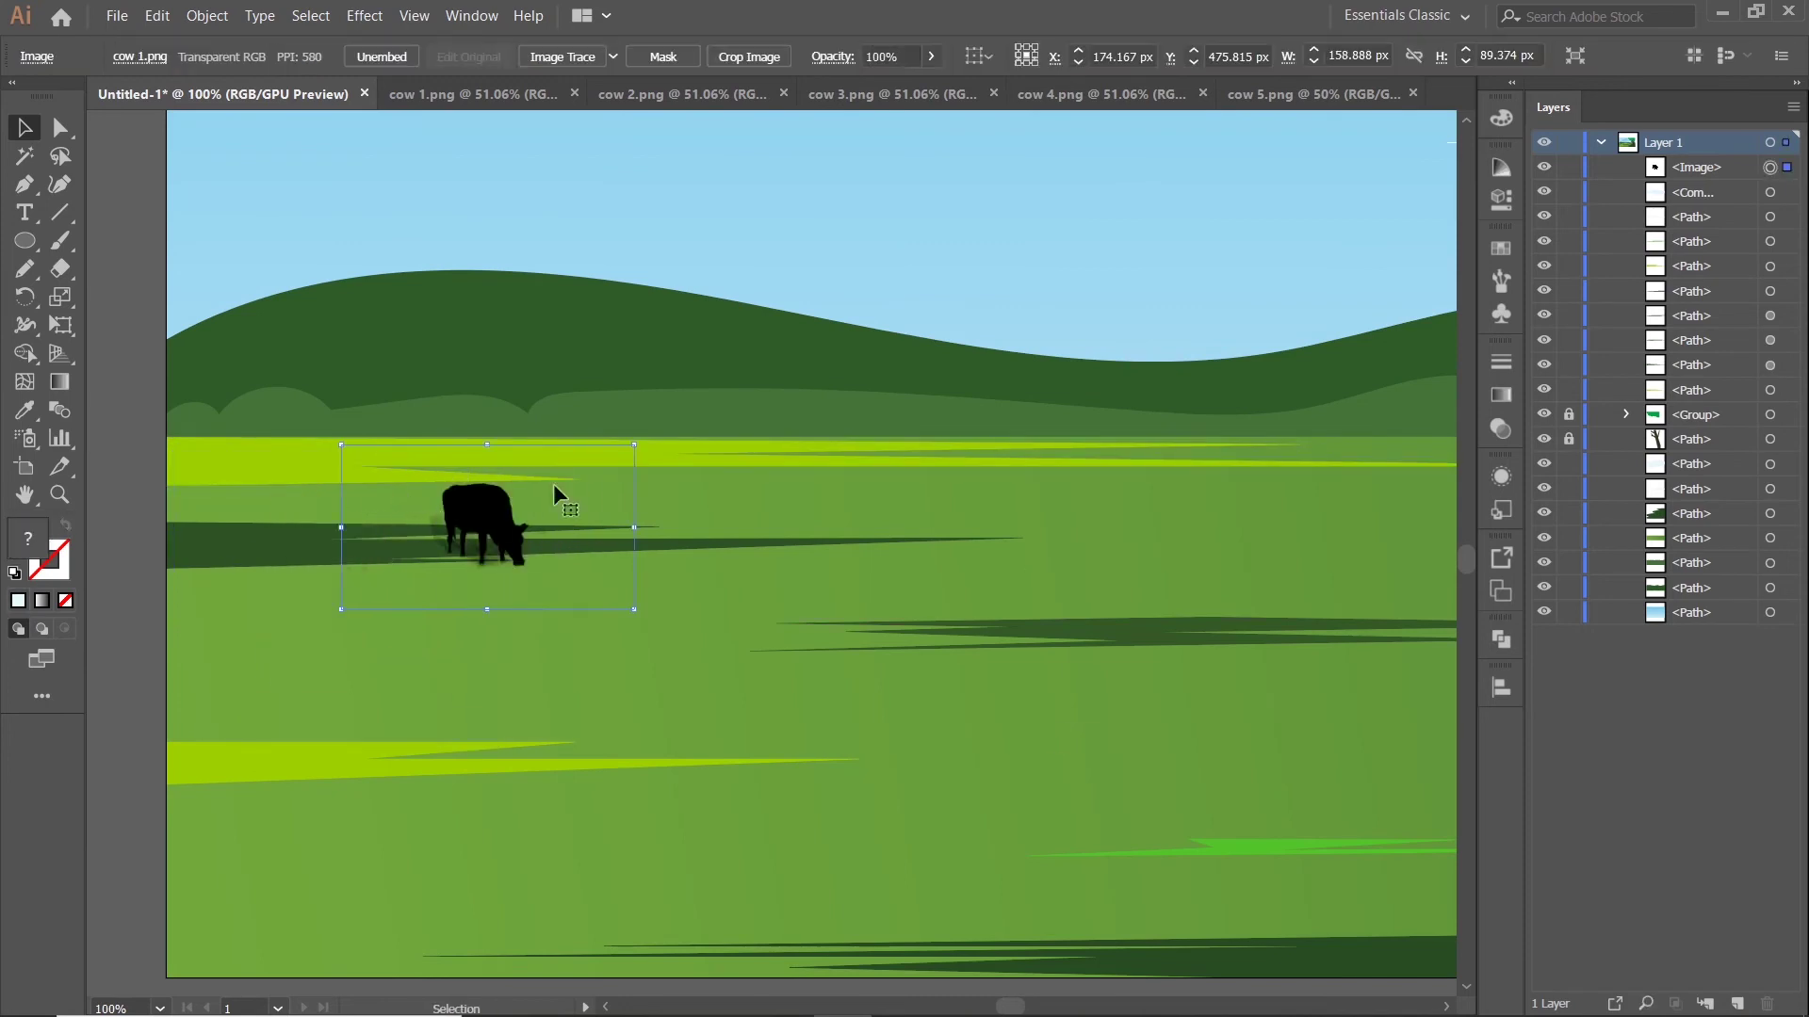
pyautogui.moveTo(633, 443); pyautogui.dragTo(378, 513)
pyautogui.scroll(-3, 471, 414)
pyautogui.click(299, 384)
pyautogui.moveTo(299, 384); pyautogui.dragTo(332, 370)
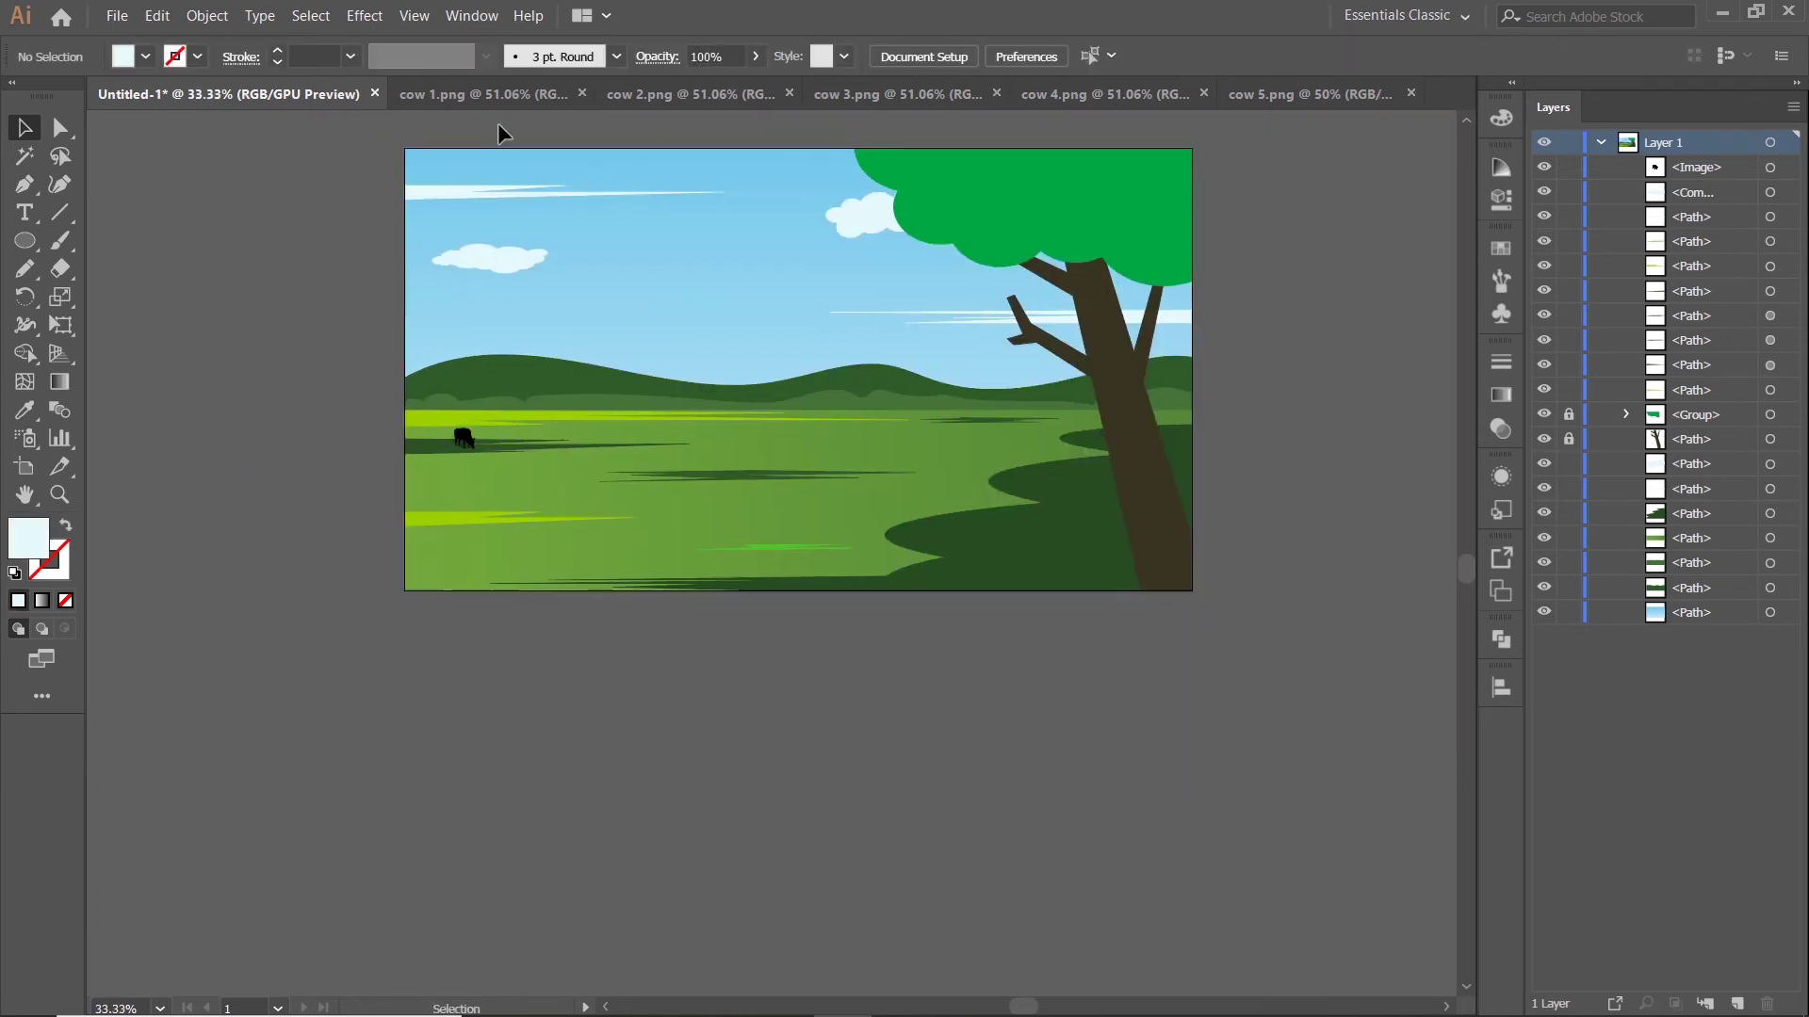
# Close the cow 1 document and bring the cow 2 image into the landscape document
pyautogui.click(508, 97)
pyautogui.click(579, 94)
pyautogui.click(544, 100)
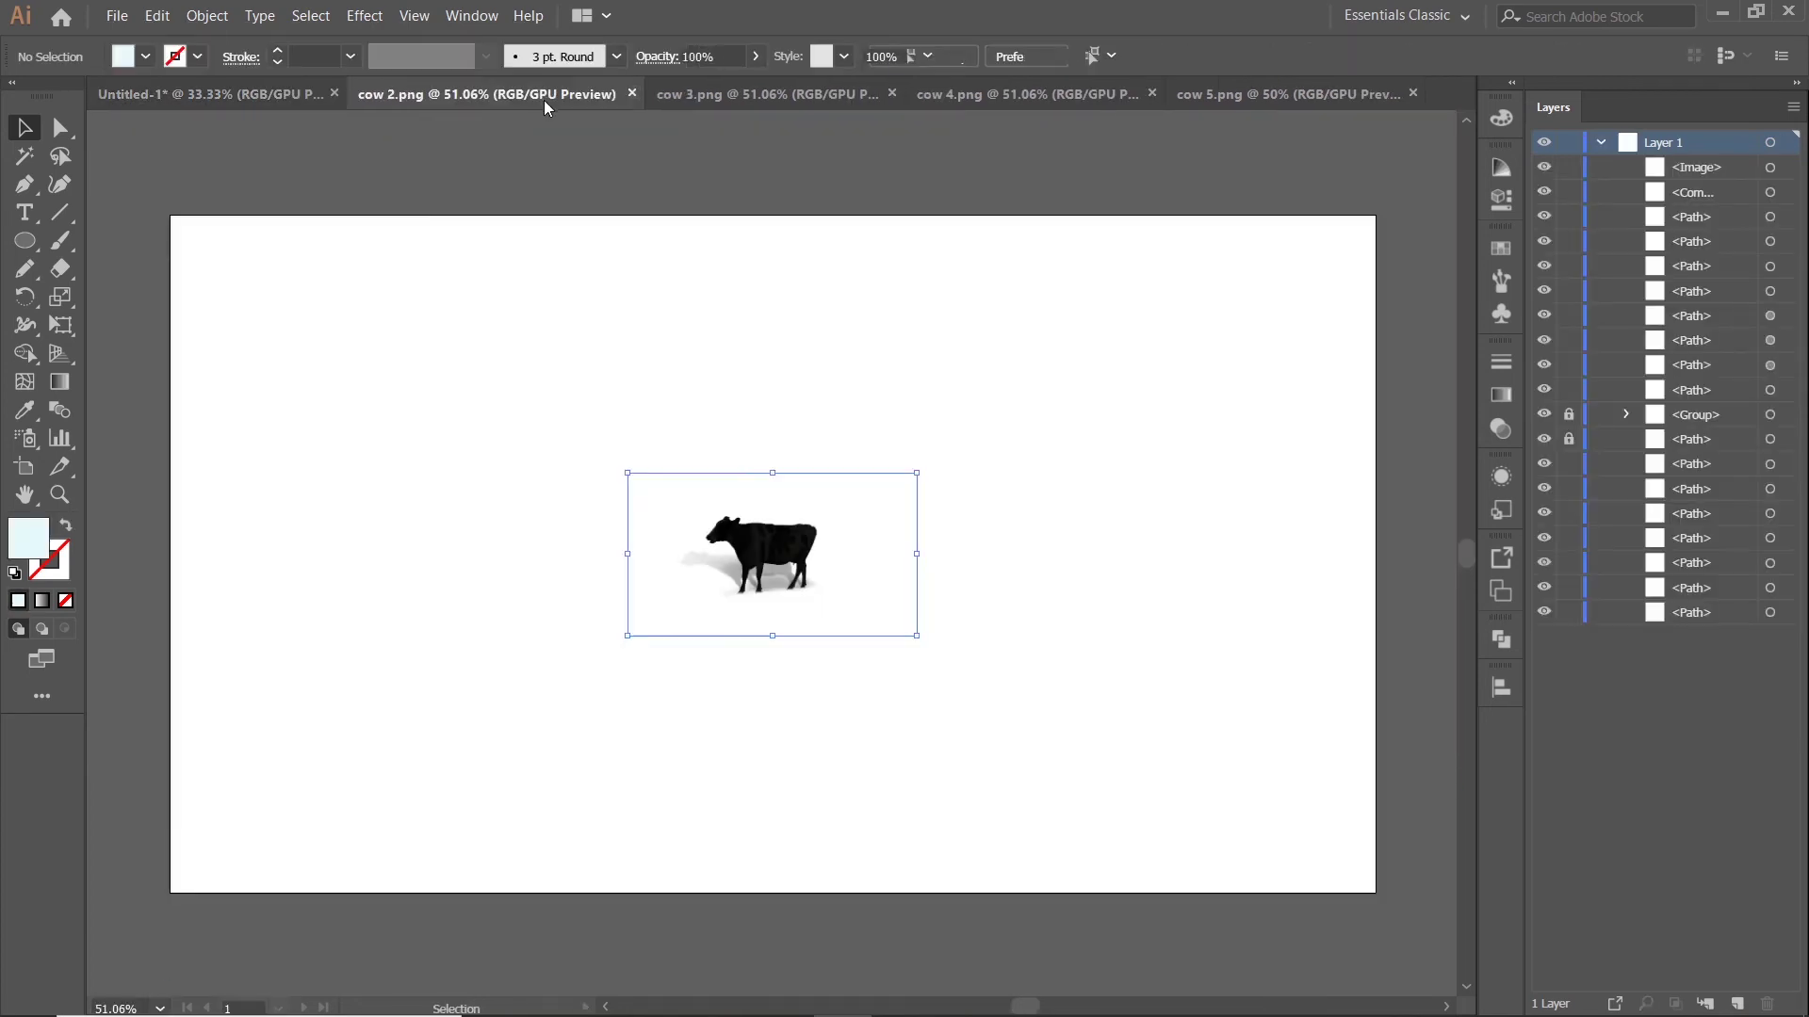
pyautogui.moveTo(794, 557); pyautogui.dragTo(832, 449)
# Shrink the cow 2 image to about 74 by 41 px
pyautogui.scroll(1, 876, 424)
pyautogui.moveTo(932, 414); pyautogui.dragTo(841, 487)
pyautogui.hotkey('ctrl', '+')
pyautogui.hotkey('ctrl', '+')
pyautogui.hotkey('ctrl', '+')
pyautogui.hotkey('ctrl', '+')
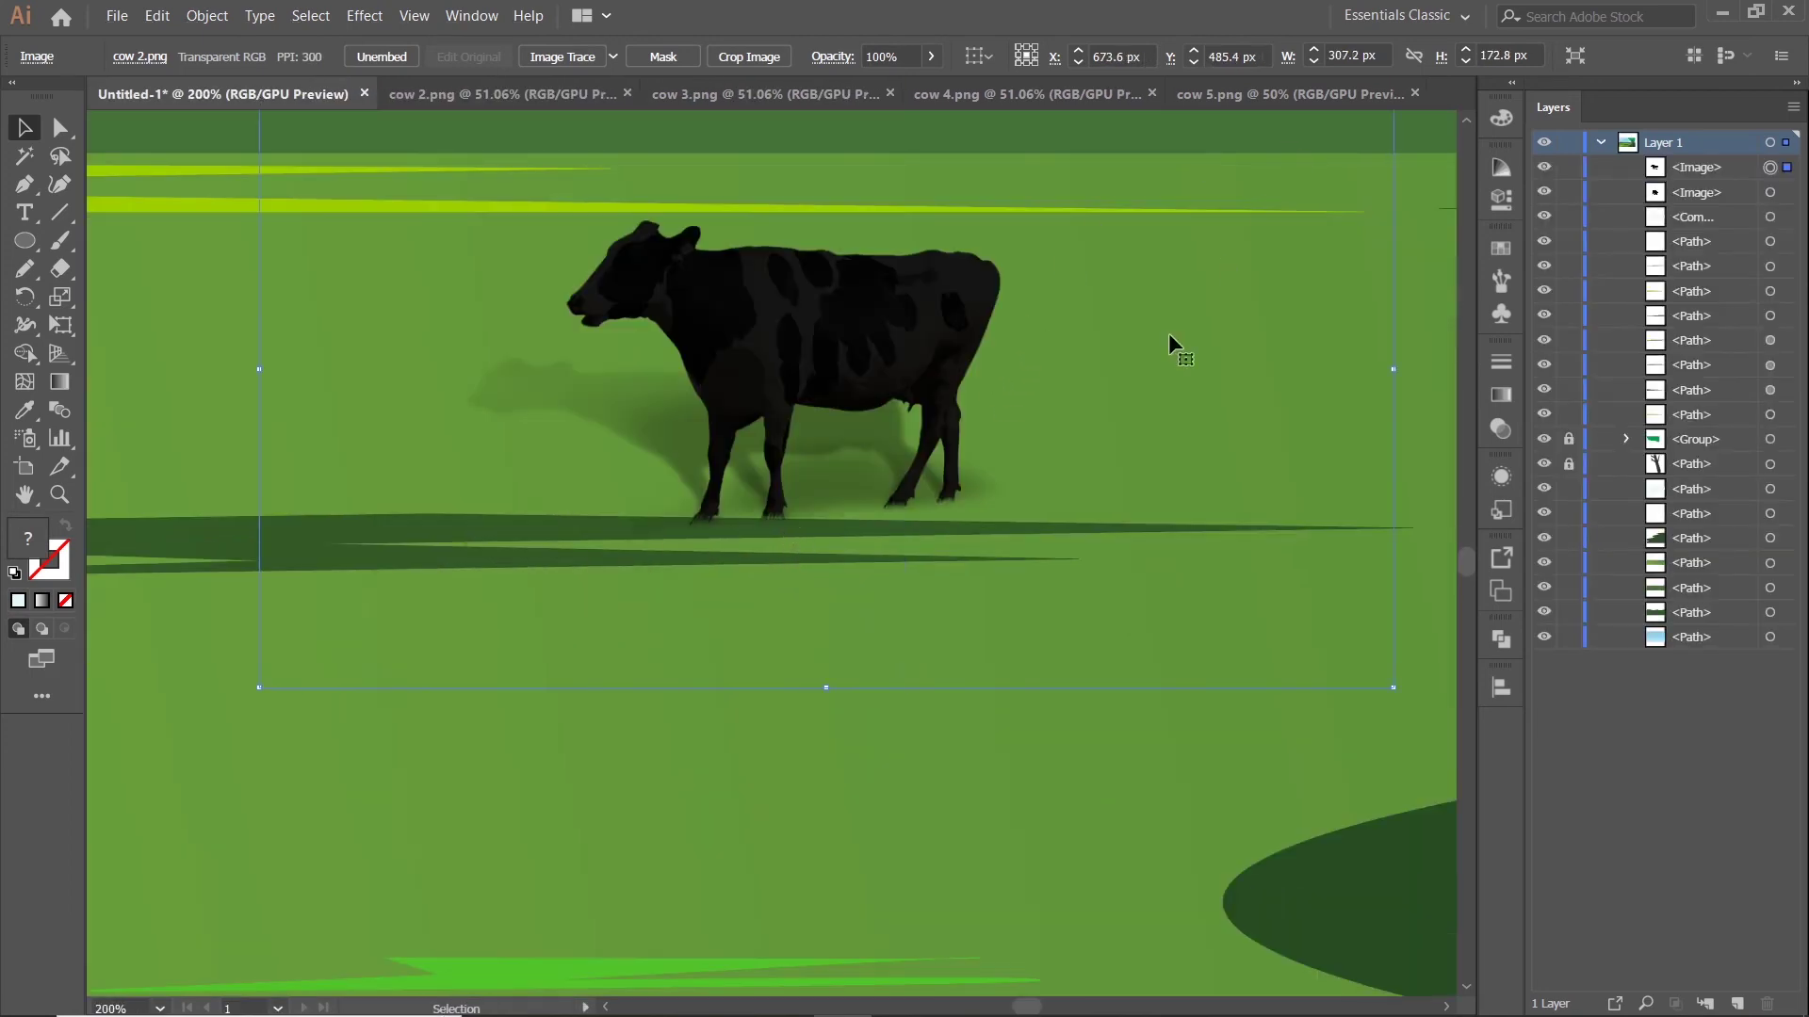
pyautogui.moveTo(1393, 687); pyautogui.dragTo(650, 203)
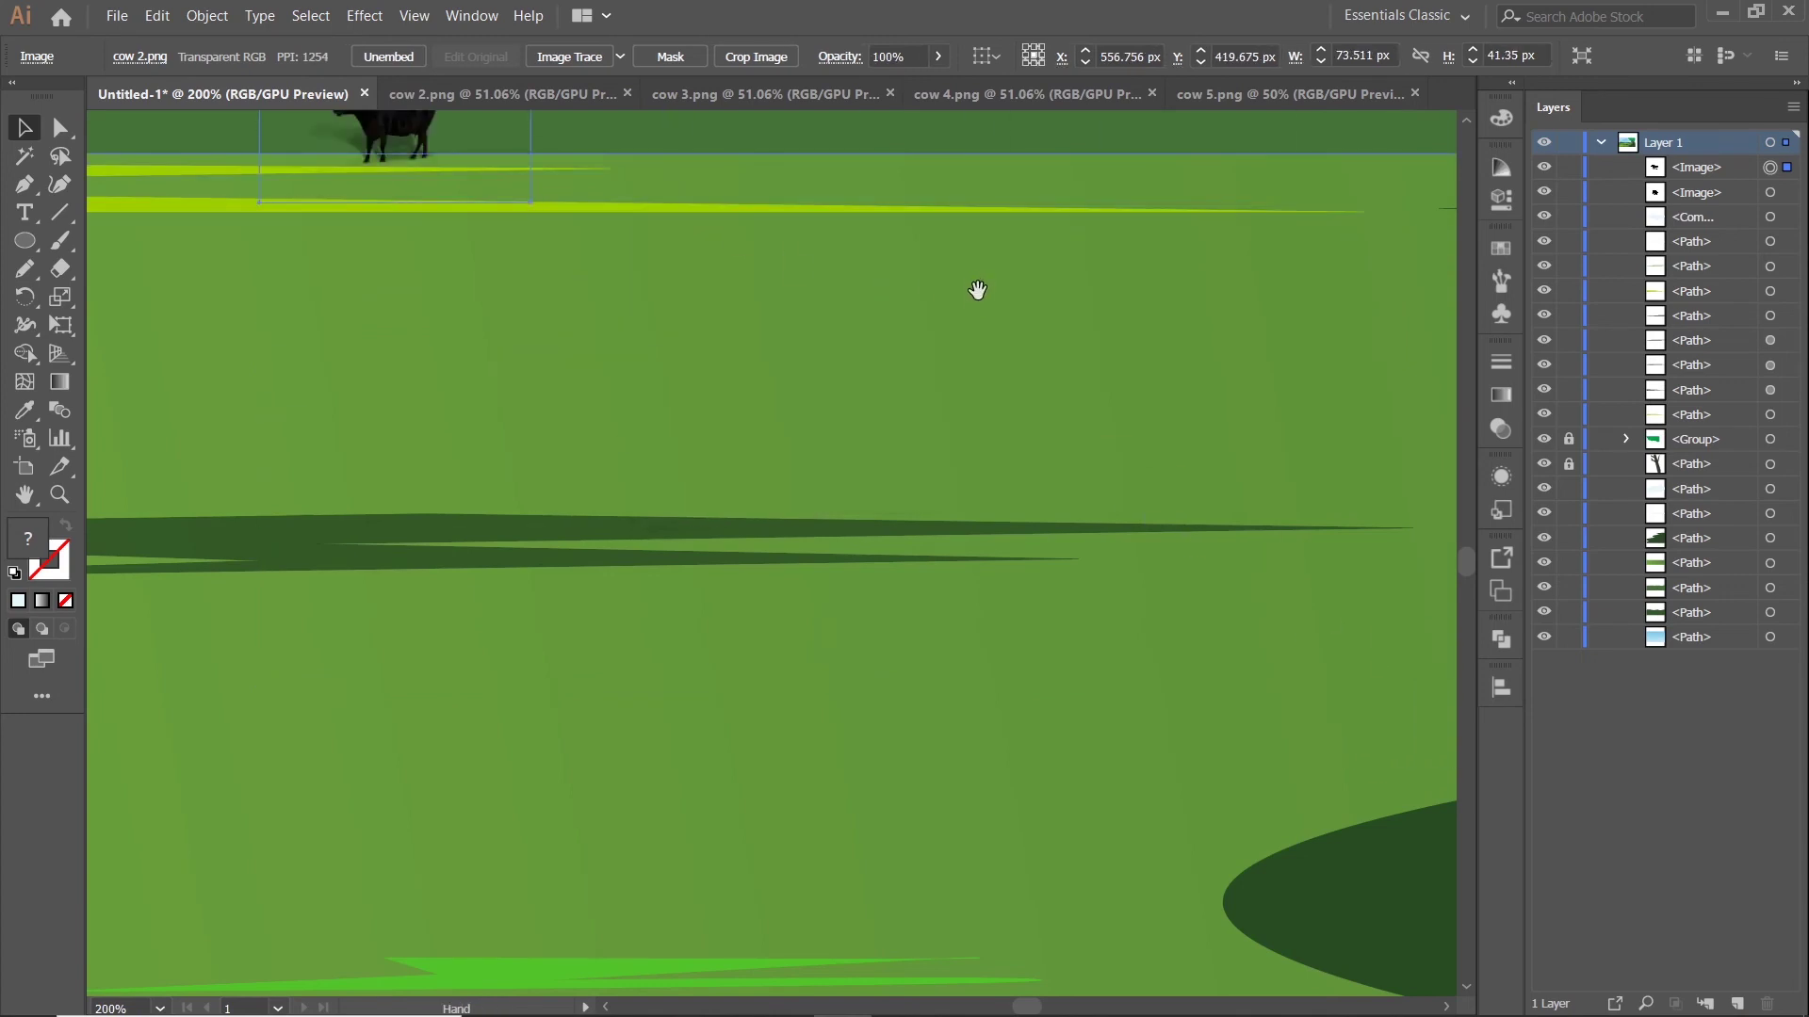
# Move the cow 2 image onto the thin dark streaks just below the hills near the tree
pyautogui.moveTo(973, 290); pyautogui.dragTo(873, 549)
pyautogui.moveTo(282, 375); pyautogui.dragTo(783, 476)
pyautogui.moveTo(996, 561); pyautogui.dragTo(755, 480)
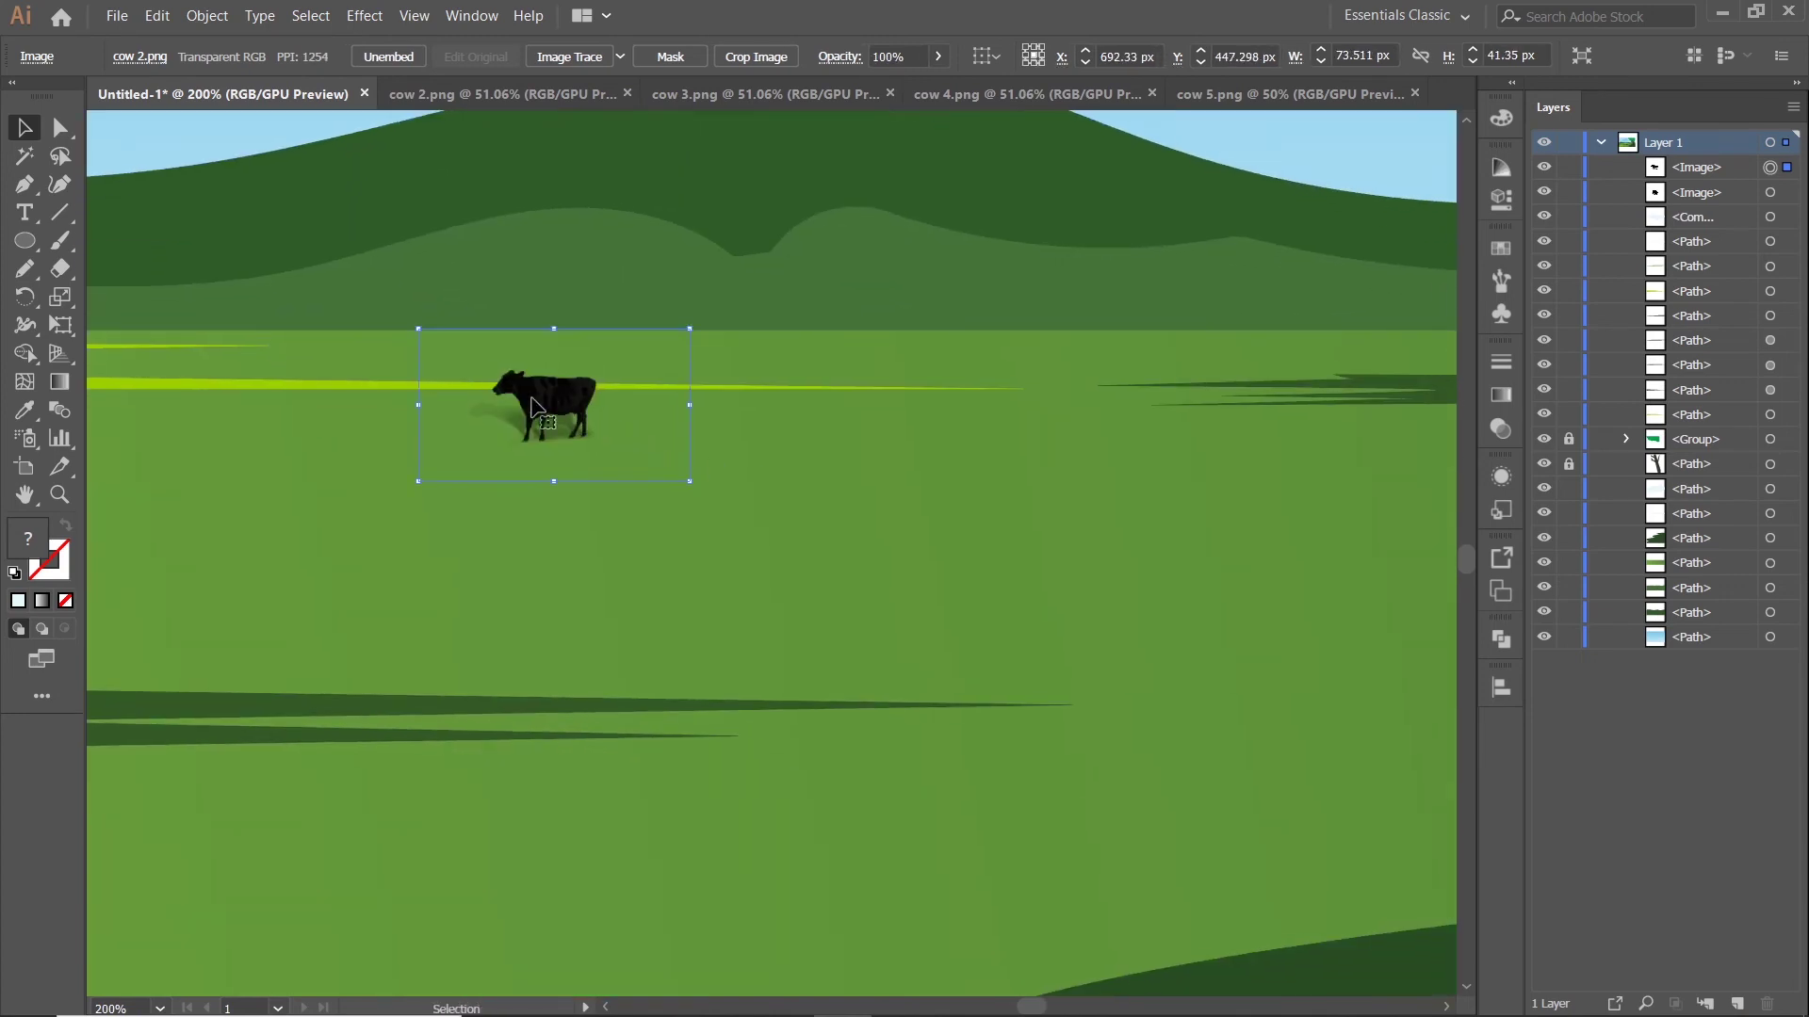
pyautogui.moveTo(531, 398); pyautogui.dragTo(1073, 390)
pyautogui.moveTo(1136, 422); pyautogui.dragTo(975, 383)
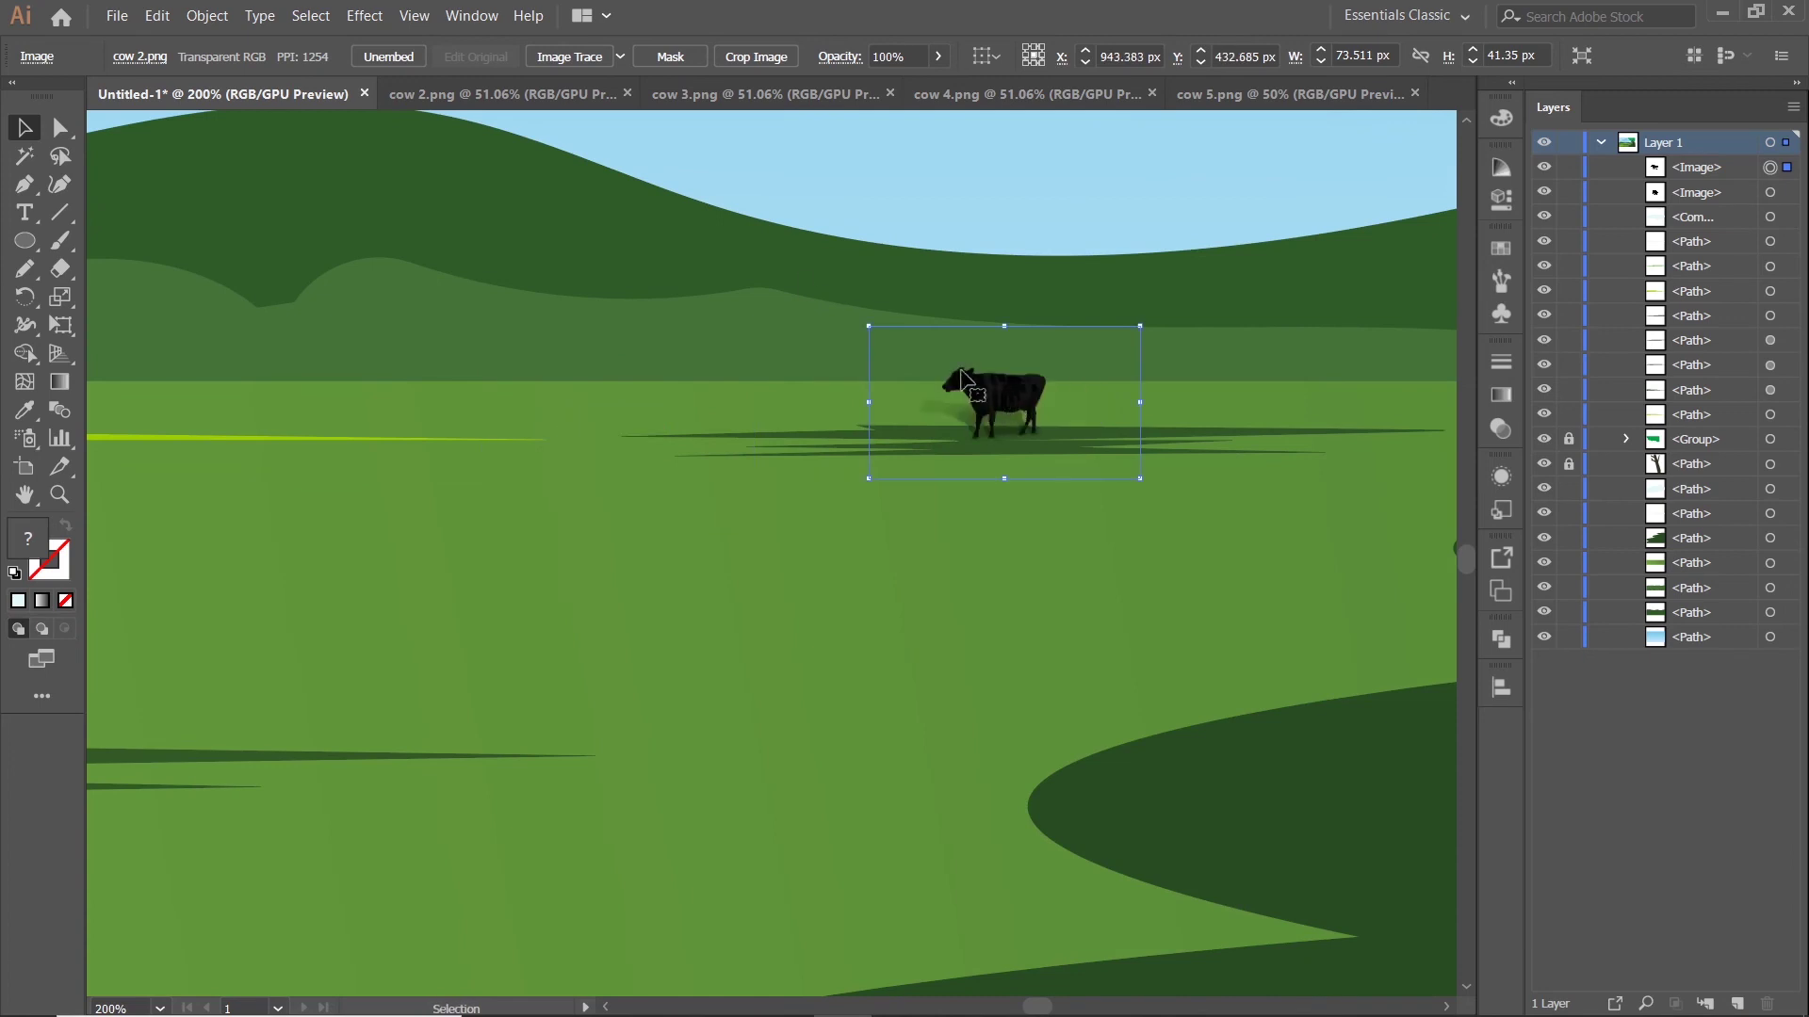
# Try Image Trace on the cow 2 image with the Black and White Logo, default and Shades of Gray presets, undoing each
pyautogui.click(621, 56)
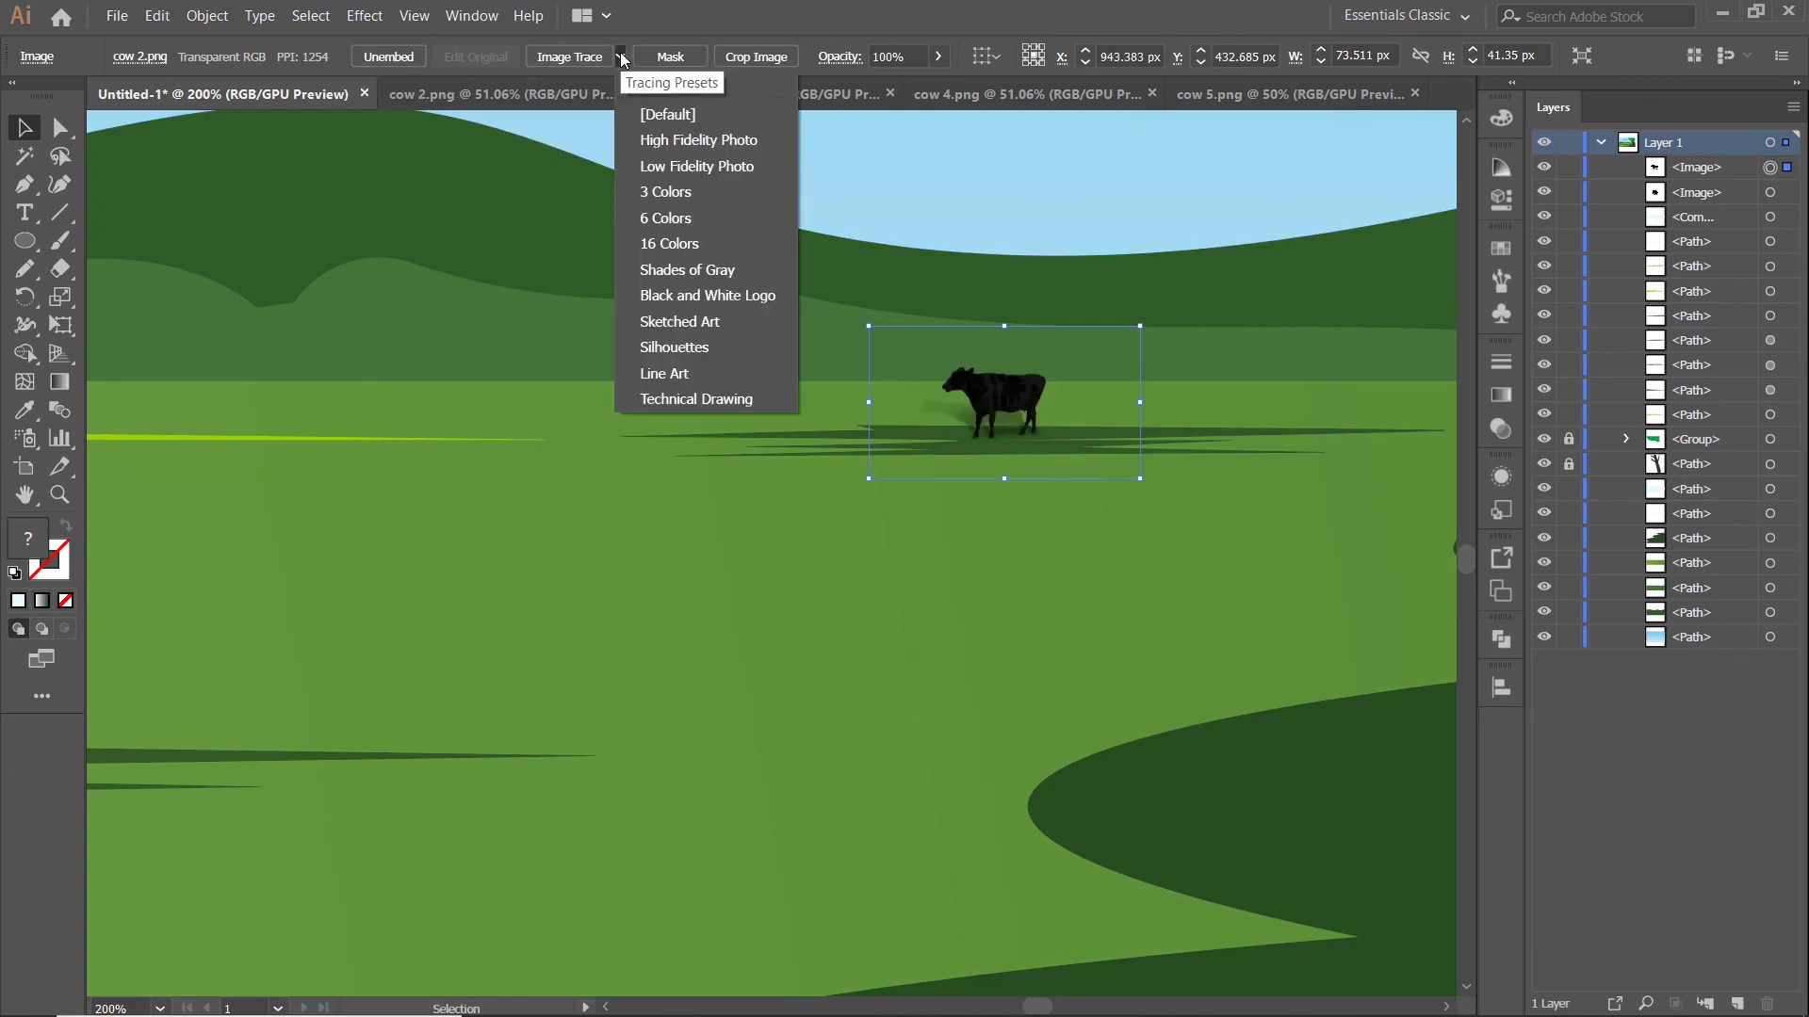
pyautogui.click(738, 297)
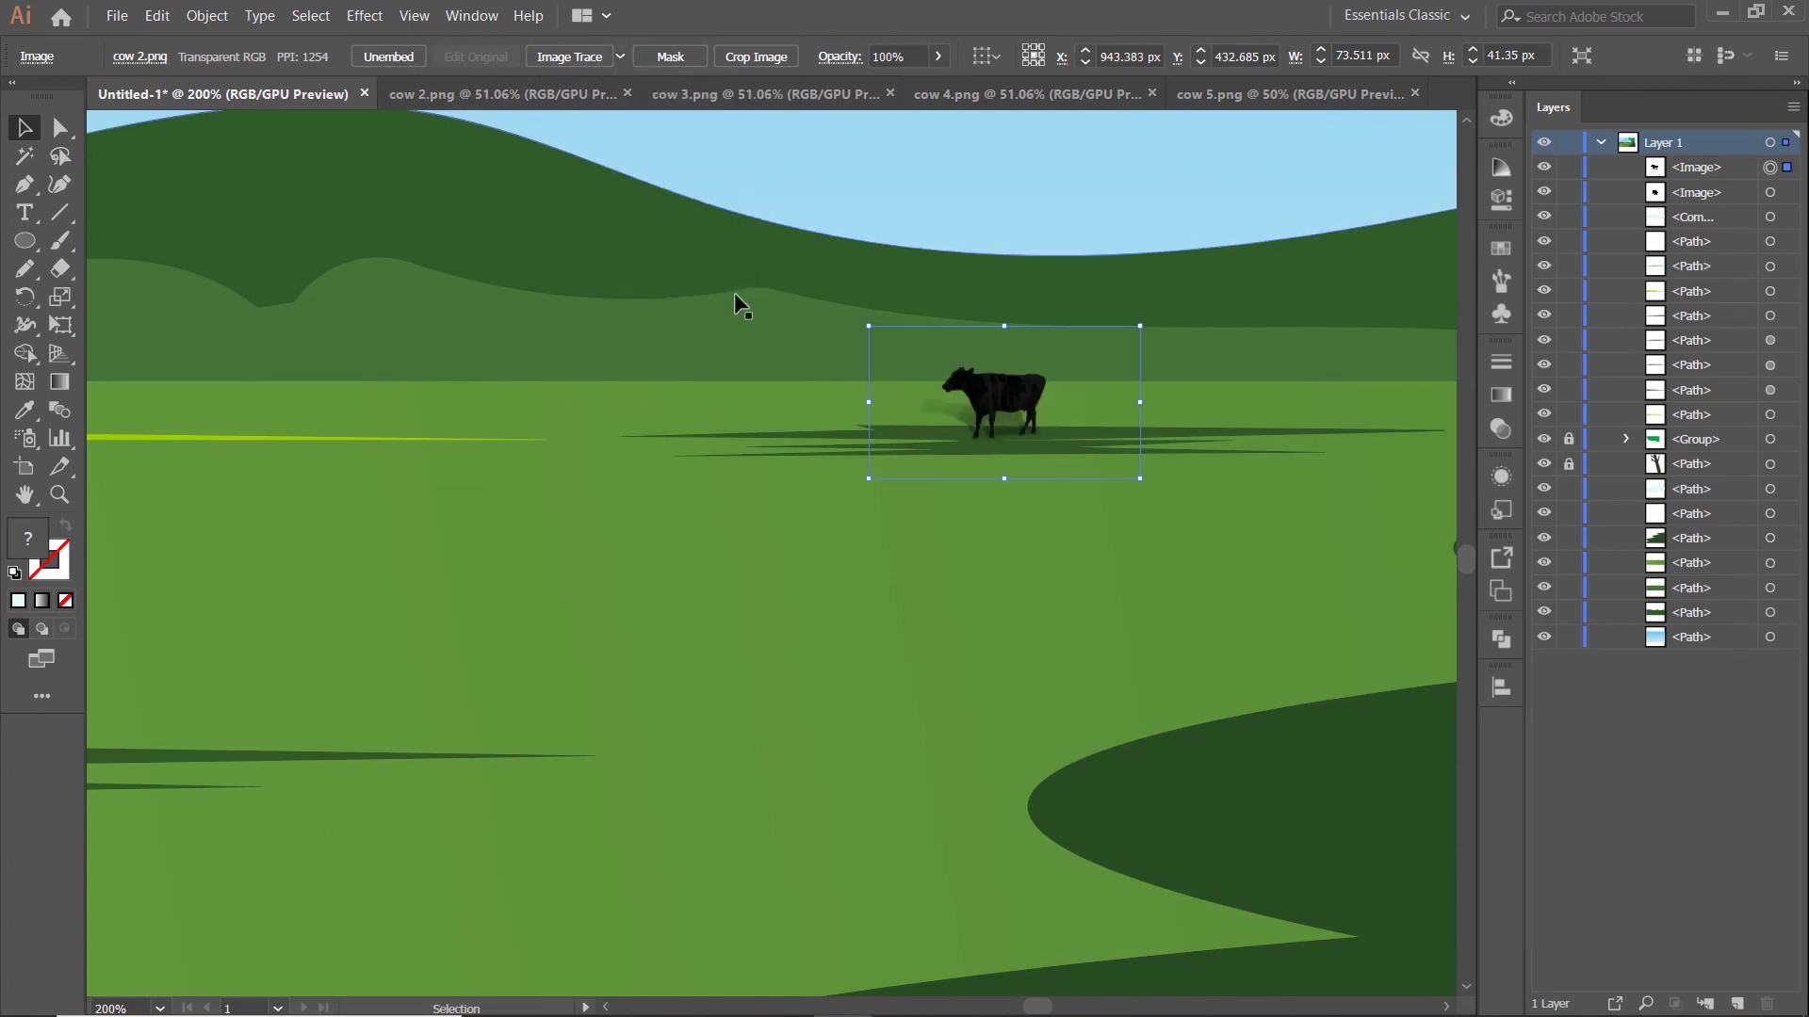
pyautogui.hotkey('ctrl', 'z')
pyautogui.click(599, 59)
pyautogui.click(617, 57)
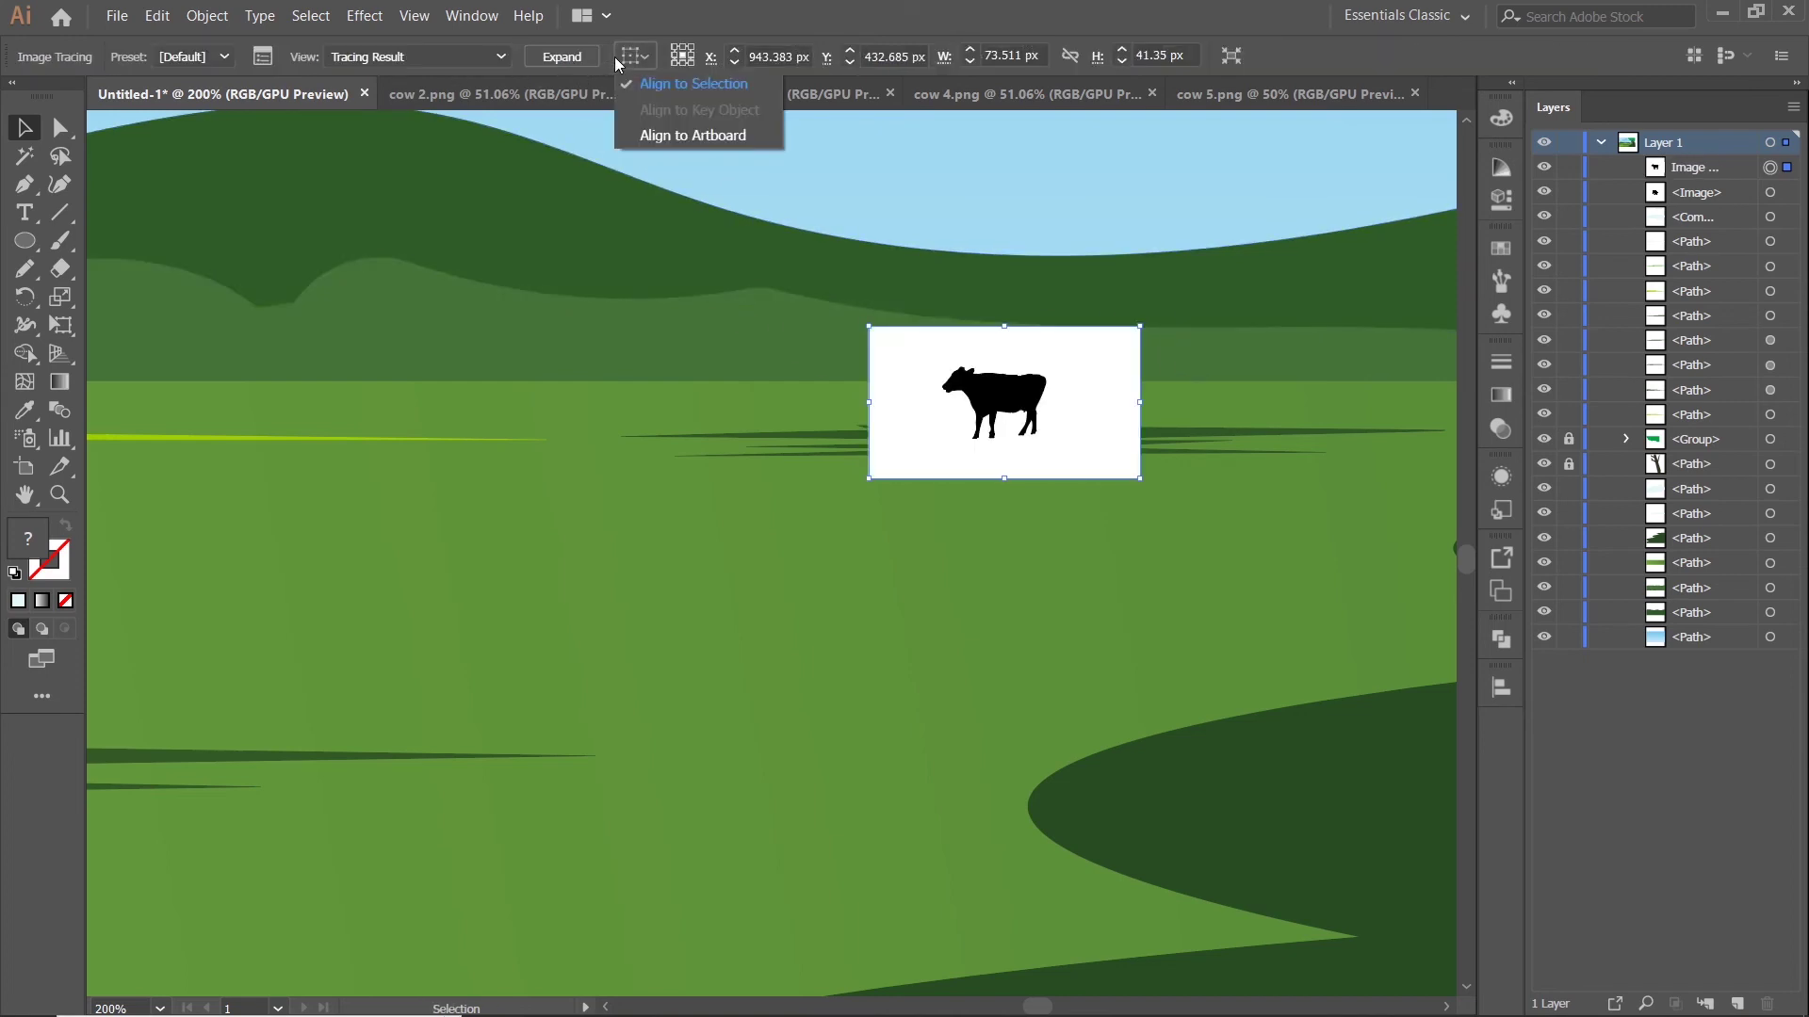
pyautogui.hotkey('ctrl', 'z')
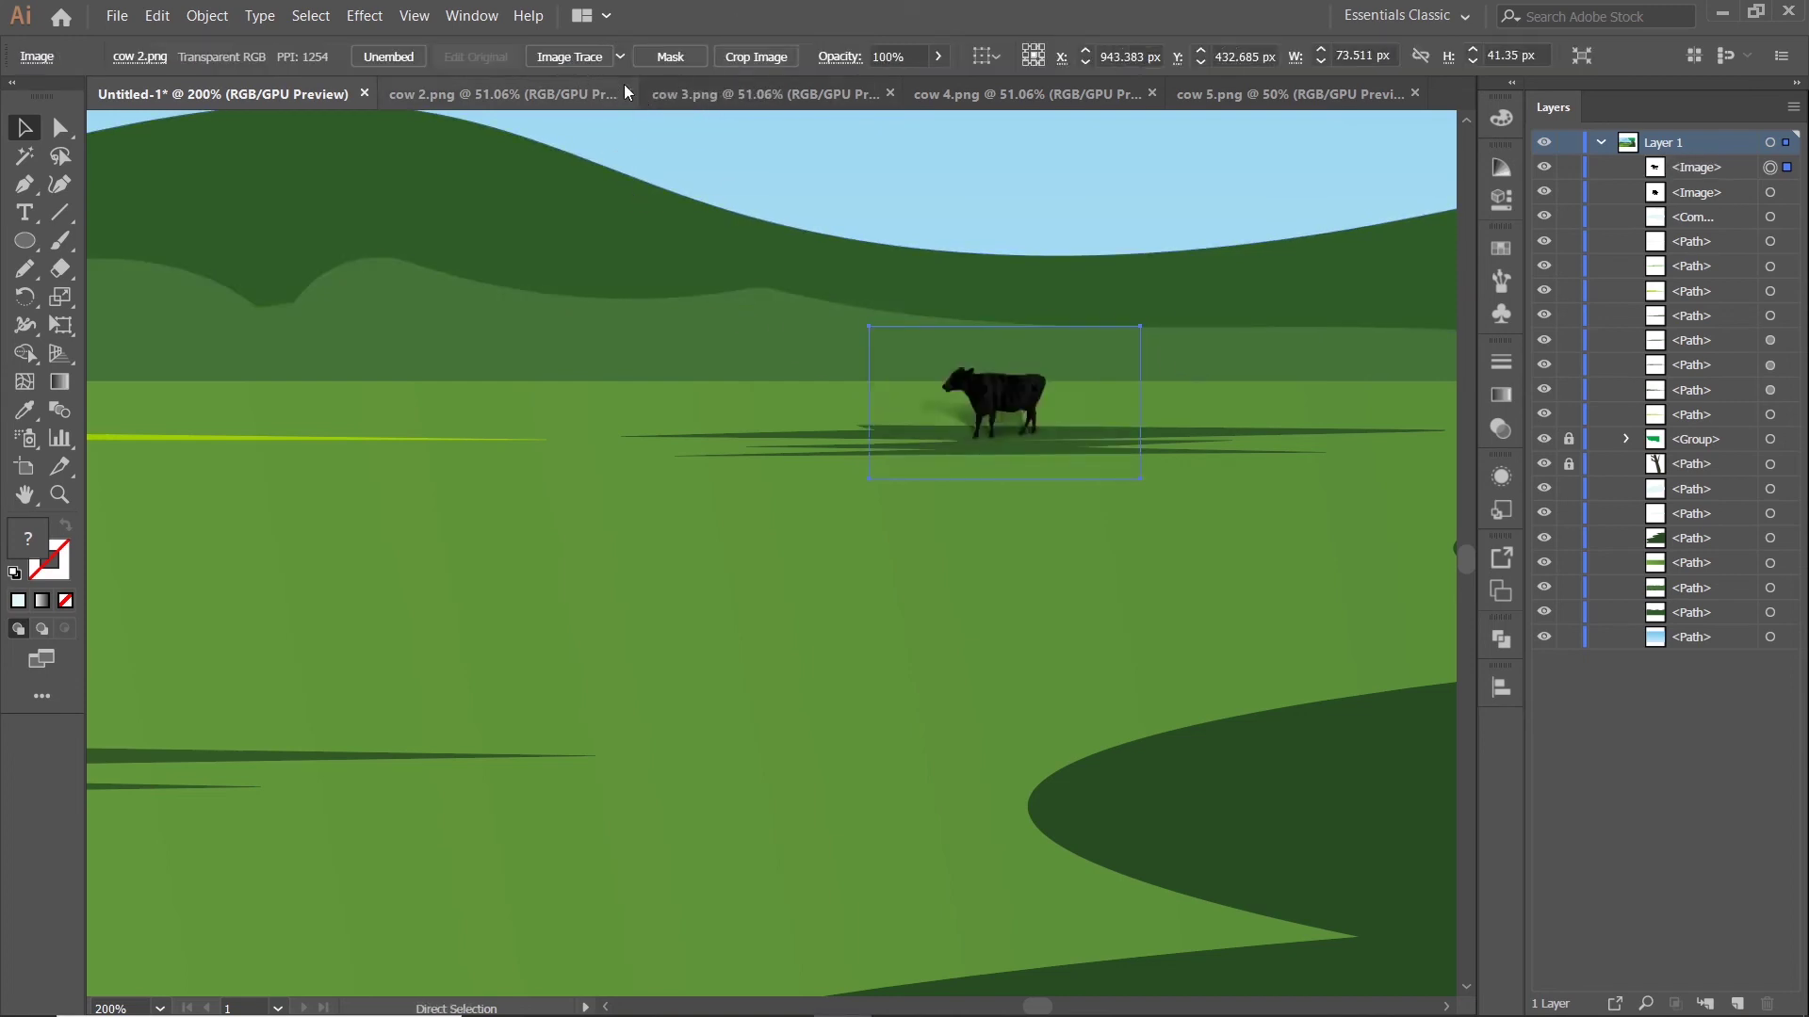
pyautogui.click(620, 56)
pyautogui.click(692, 270)
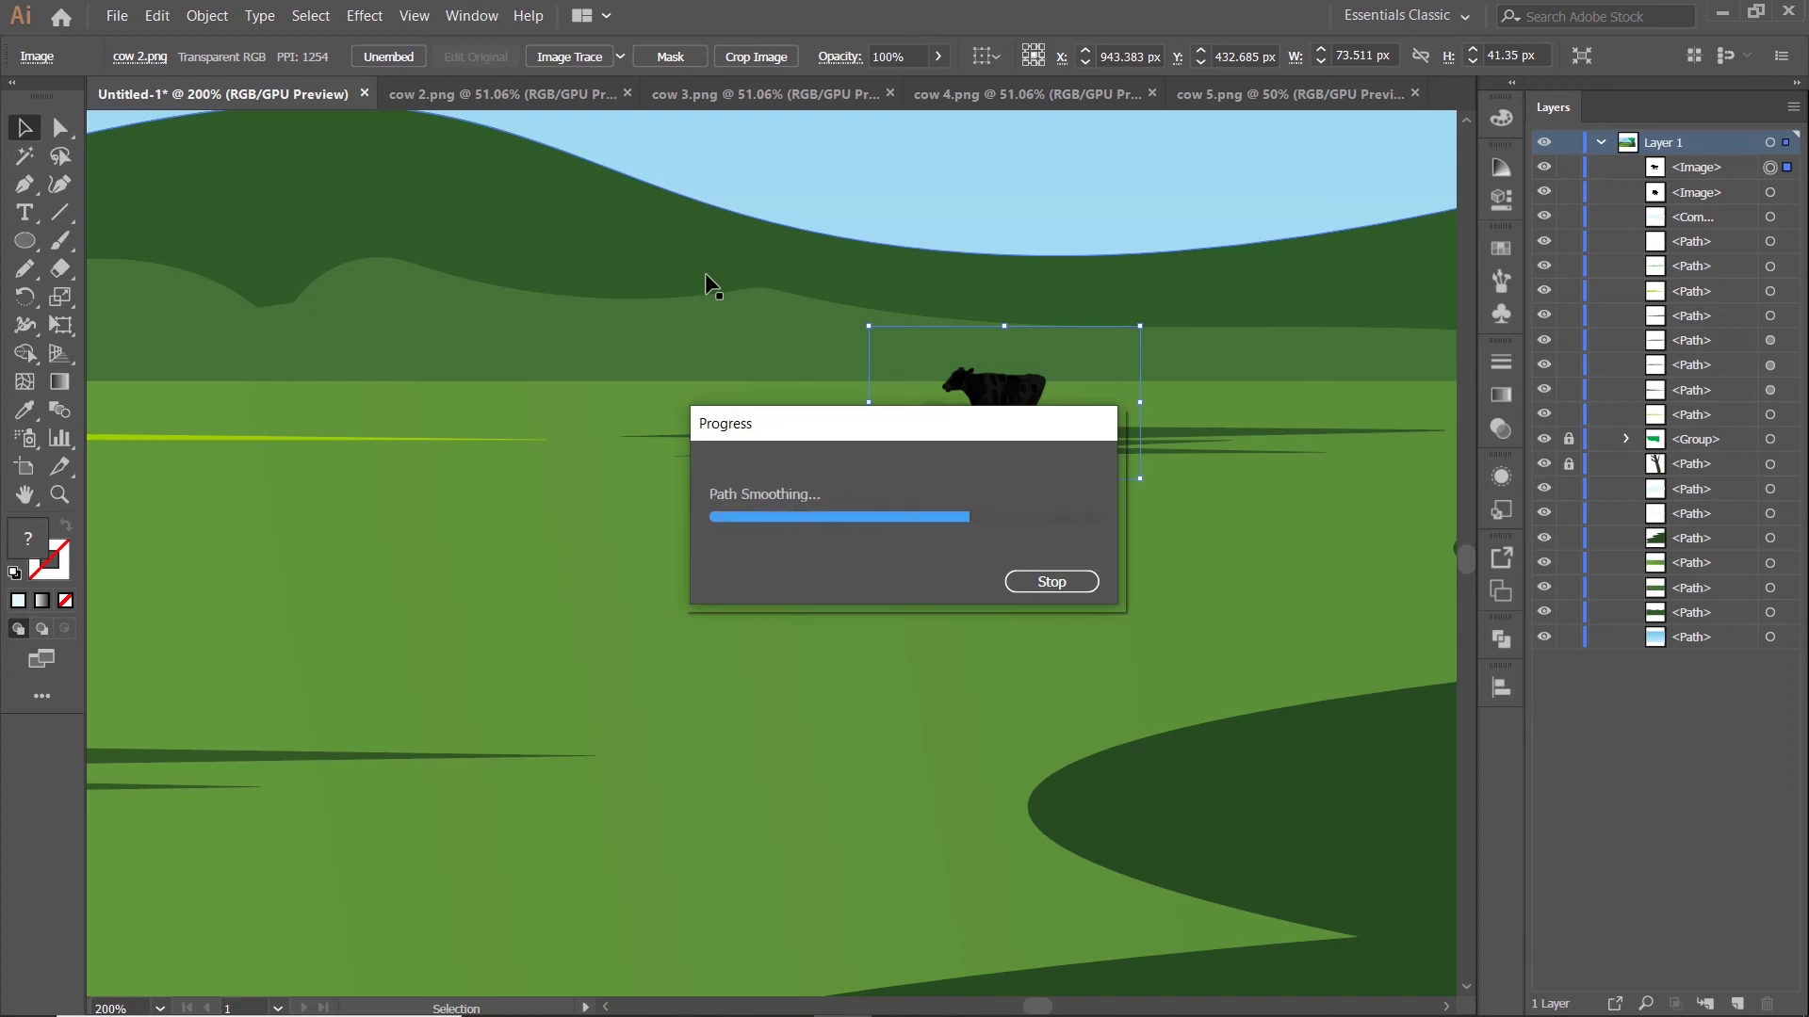
pyautogui.hotkey('ctrl', 'z')
# Shrink the cow 2 image further to below 61 px wide and reposition it on the dark streaks below the hills
pyautogui.moveTo(1134, 343)
pyautogui.mouseDown()
pyautogui.moveTo(1148, 320)
pyautogui.moveTo(1114, 358)
pyautogui.mouseUp()
pyautogui.moveTo(981, 413); pyautogui.dragTo(997, 414)
pyautogui.scroll(2, 1098, 409)
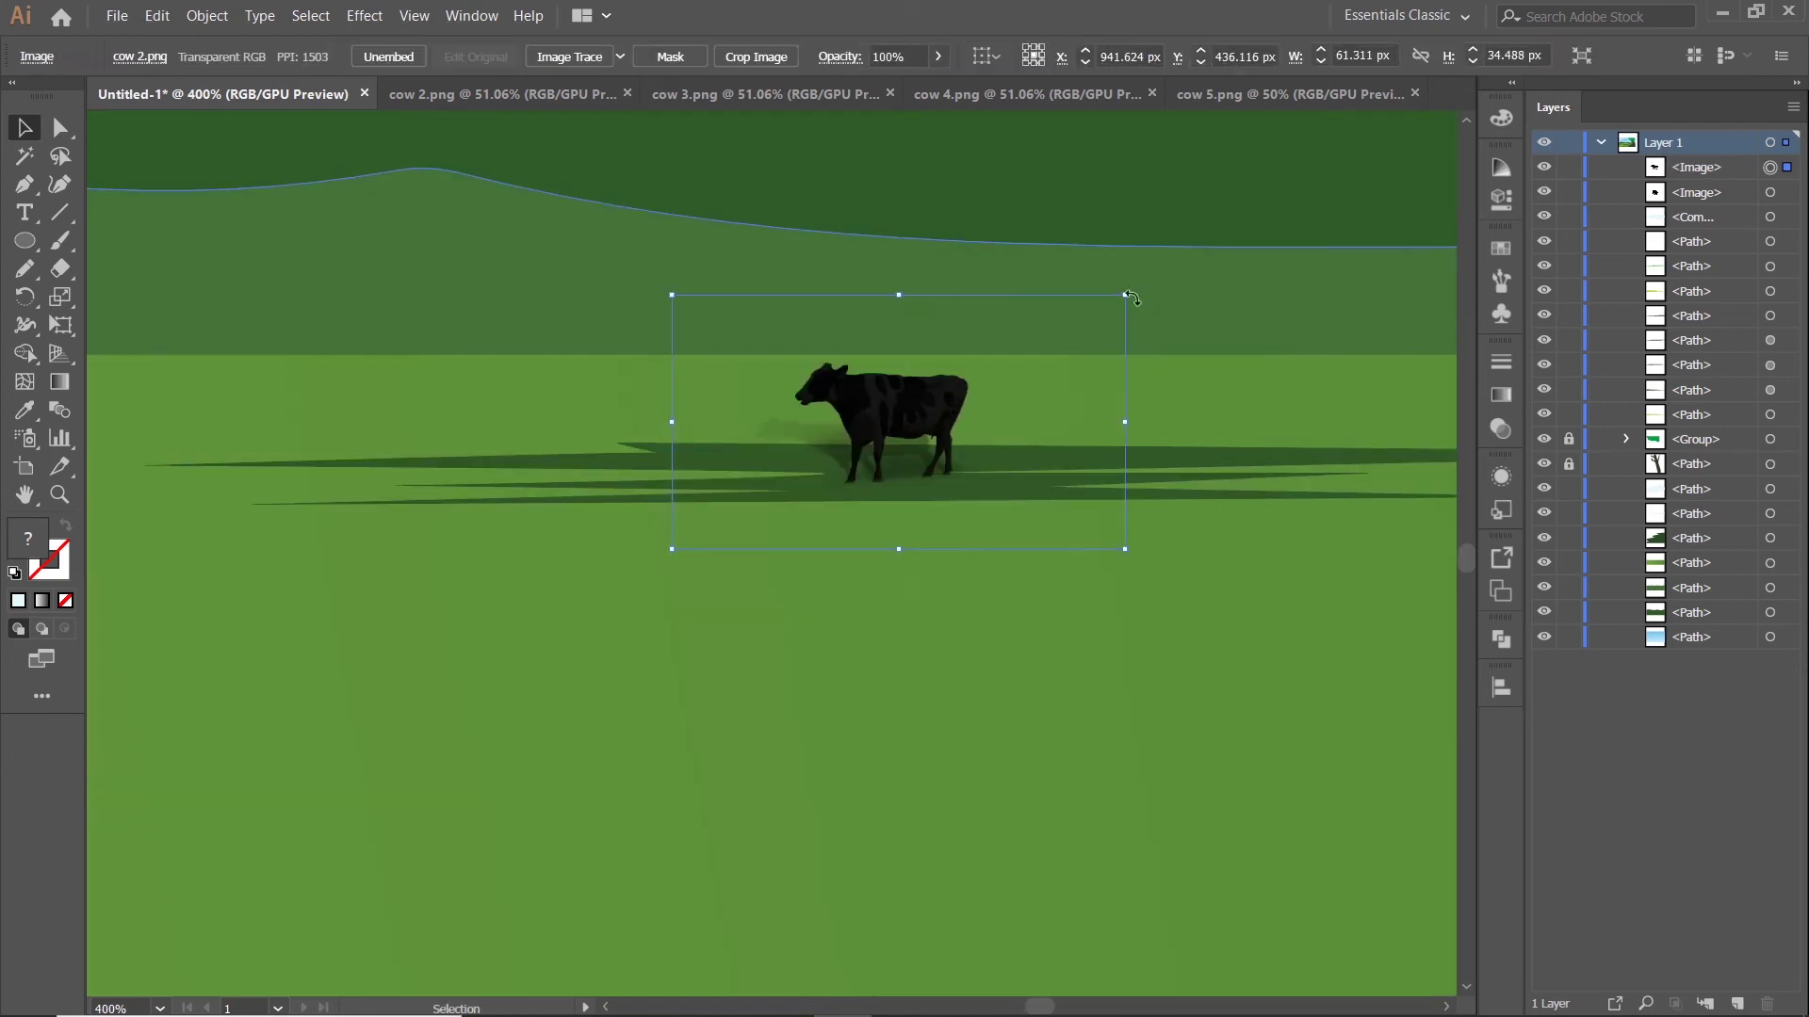
pyautogui.moveTo(1122, 295); pyautogui.dragTo(1070, 359)
pyautogui.moveTo(837, 445); pyautogui.dragTo(991, 431)
# Duplicate the grazing cow from the left ground streak and move the copy near the small standing cow
pyautogui.scroll(-4, 992, 431)
pyautogui.scroll(-3, 992, 430)
pyautogui.scroll(2, 528, 400)
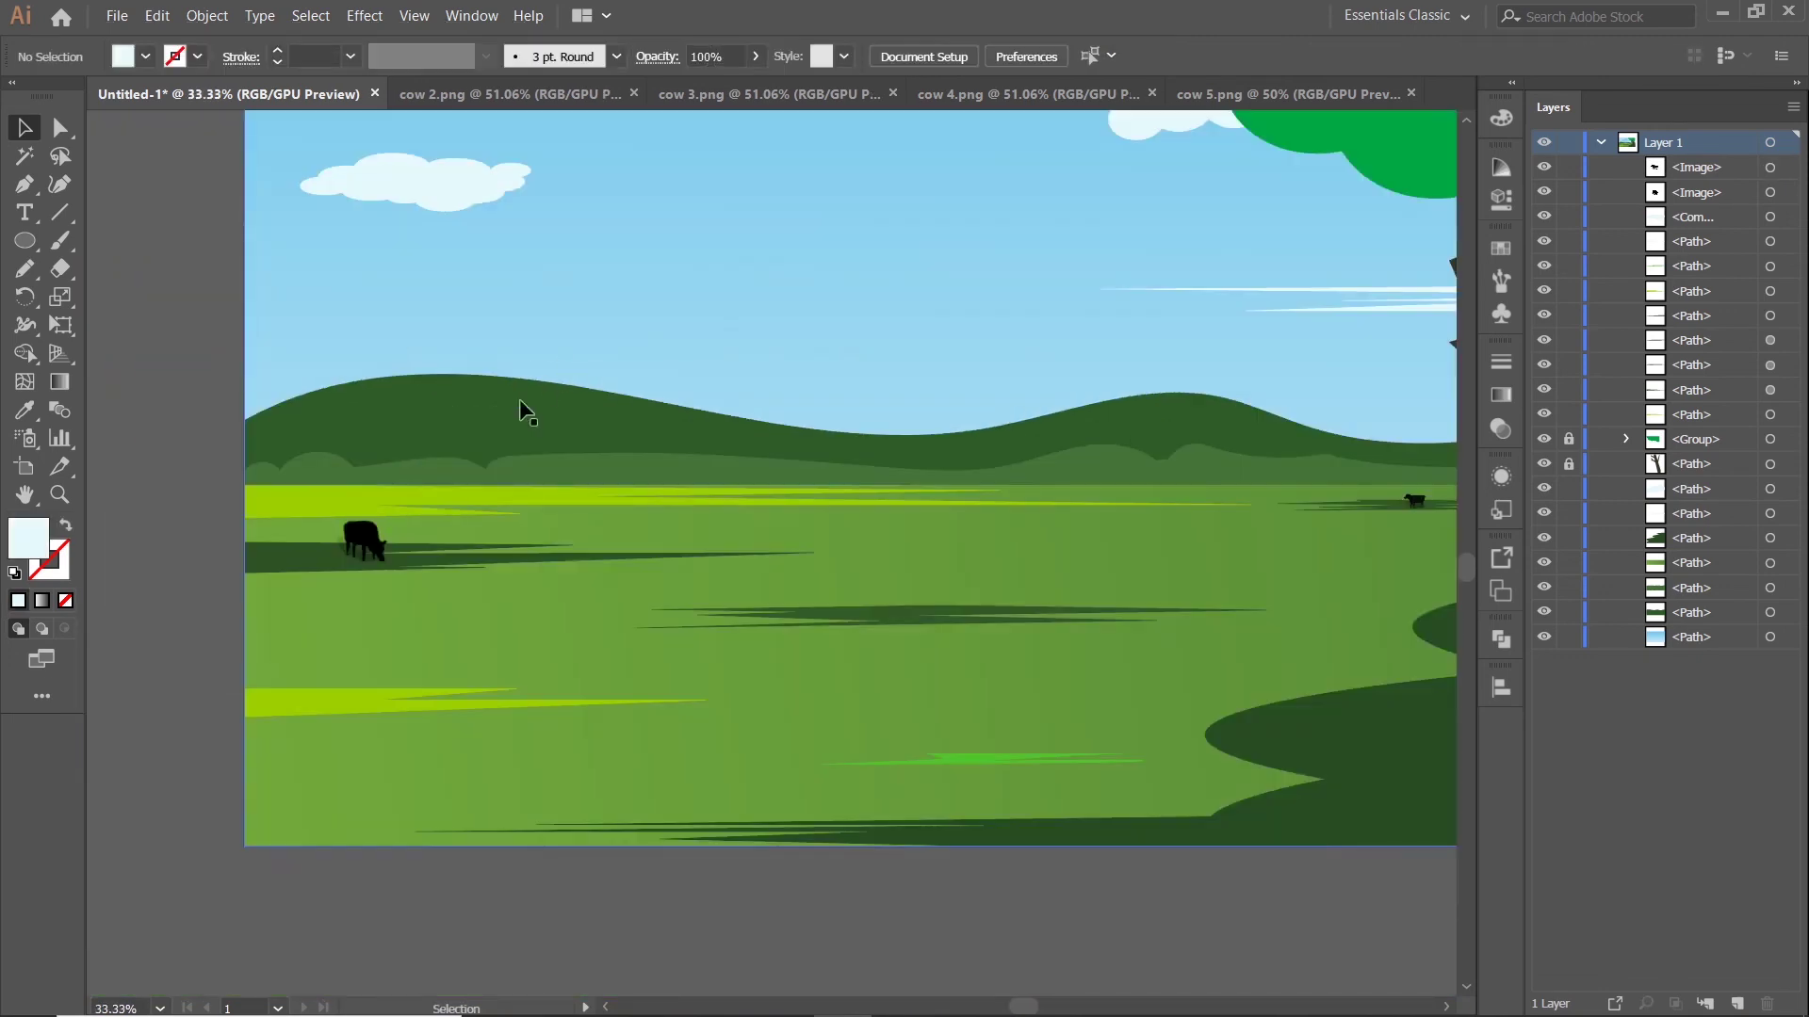
pyautogui.moveTo(367, 542); pyautogui.dragTo(1214, 456)
pyautogui.moveTo(1225, 517); pyautogui.dragTo(695, 473)
pyautogui.scroll(2, 695, 472)
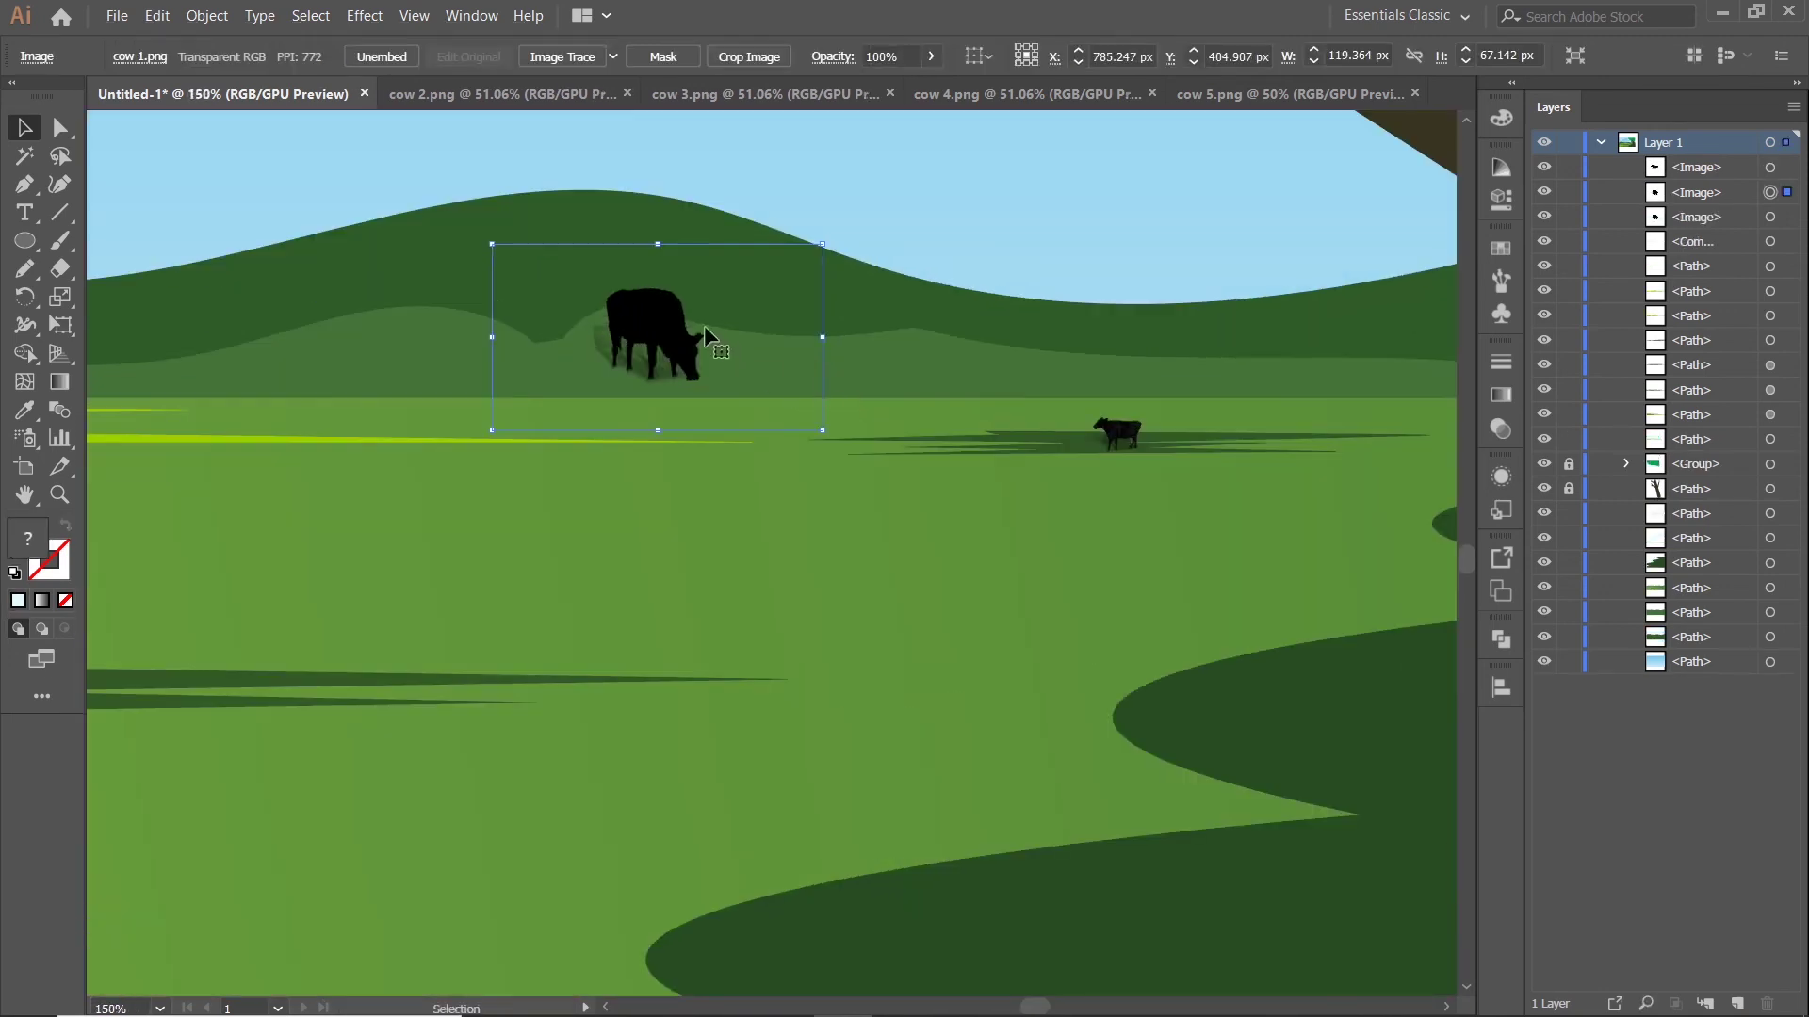
pyautogui.moveTo(647, 327); pyautogui.dragTo(955, 393)
# Shrink the grazing cow copy to about 39 by 22 px and place it on the dark streaks, left of the standing cow
pyautogui.moveTo(1083, 399); pyautogui.dragTo(955, 472)
pyautogui.scroll(1, 955, 472)
pyautogui.scroll(1, 955, 471)
pyautogui.moveTo(1051, 302); pyautogui.dragTo(699, 522)
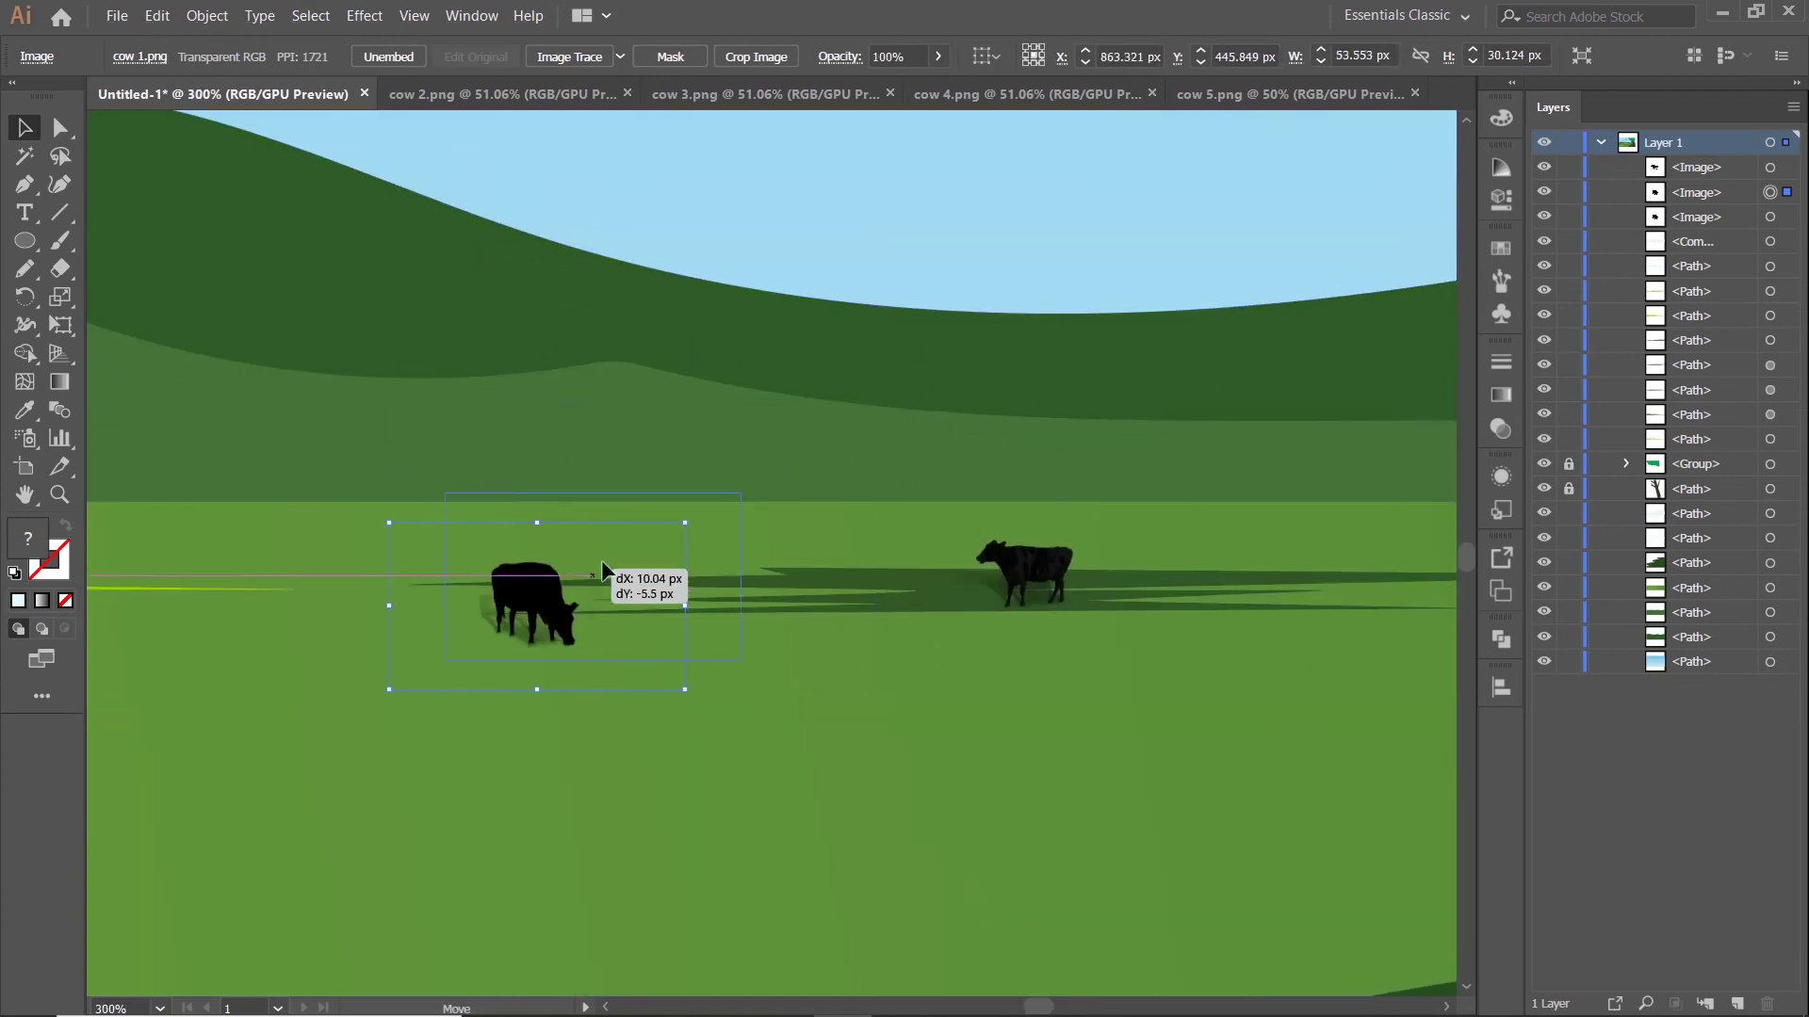
pyautogui.moveTo(601, 563); pyautogui.dragTo(904, 562)
pyautogui.moveTo(1028, 492); pyautogui.dragTo(985, 504)
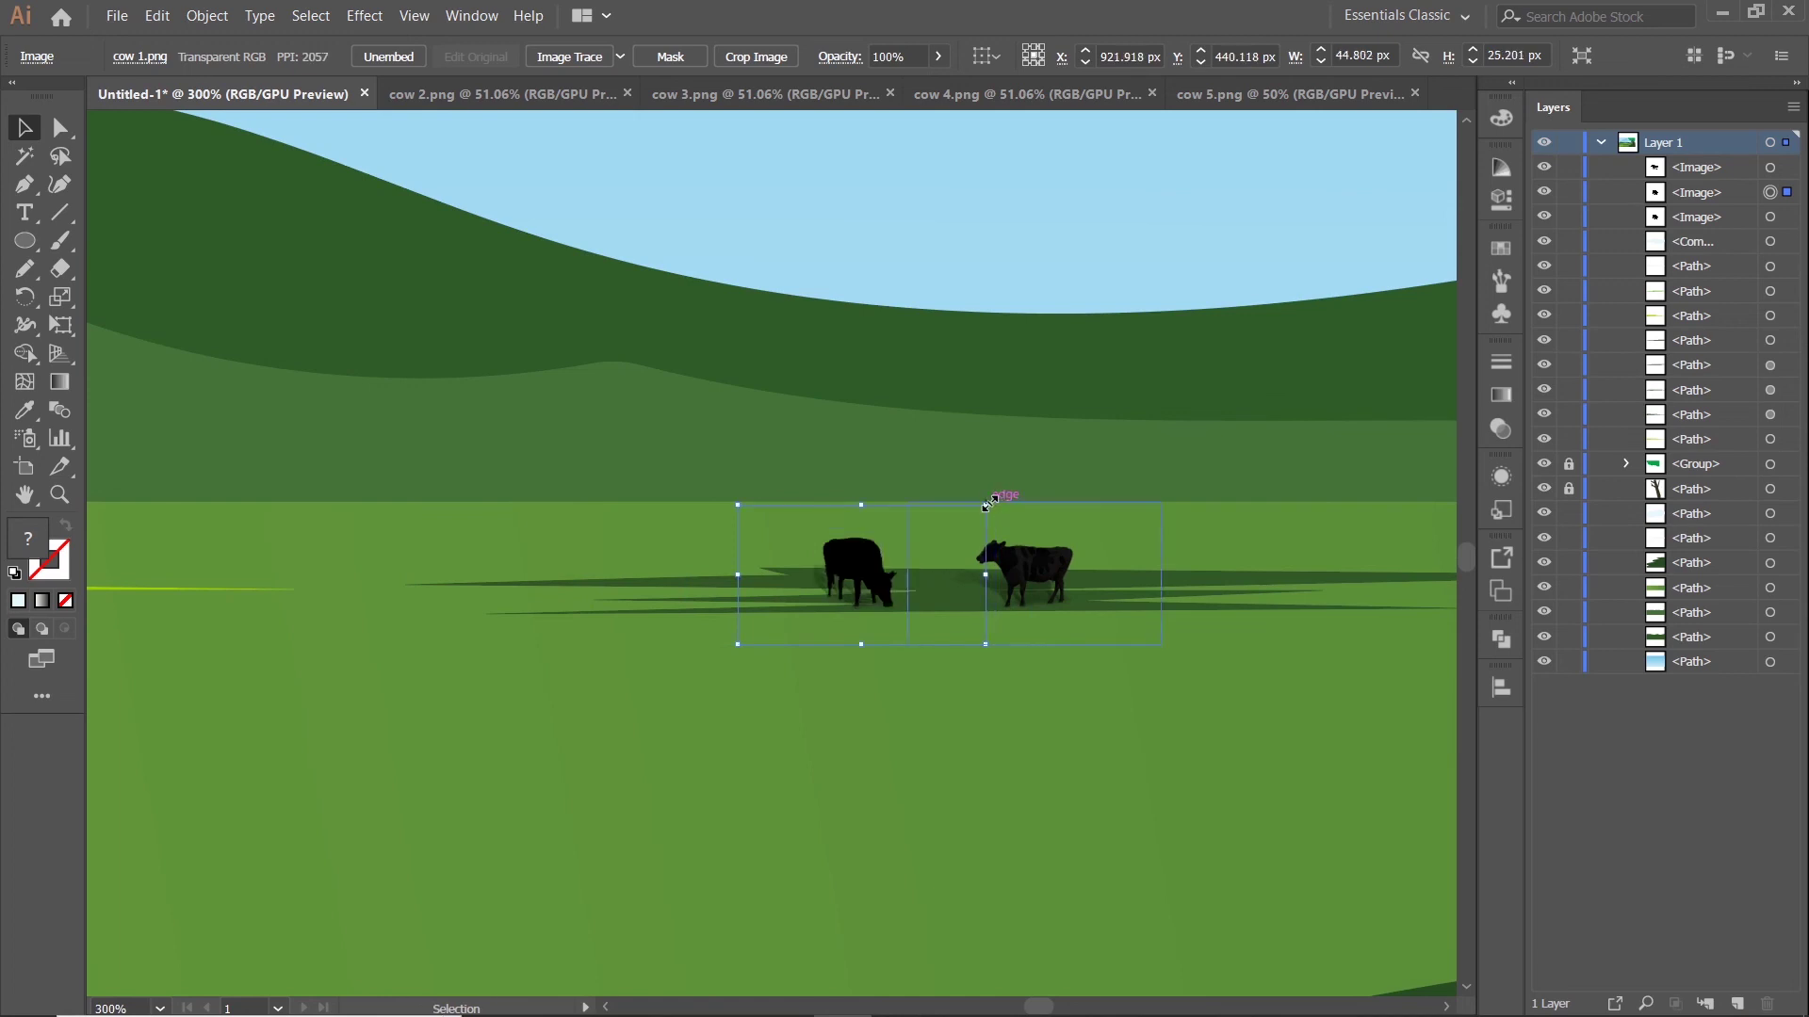
pyautogui.scroll(1, 908, 585)
pyautogui.moveTo(908, 585); pyautogui.dragTo(945, 547)
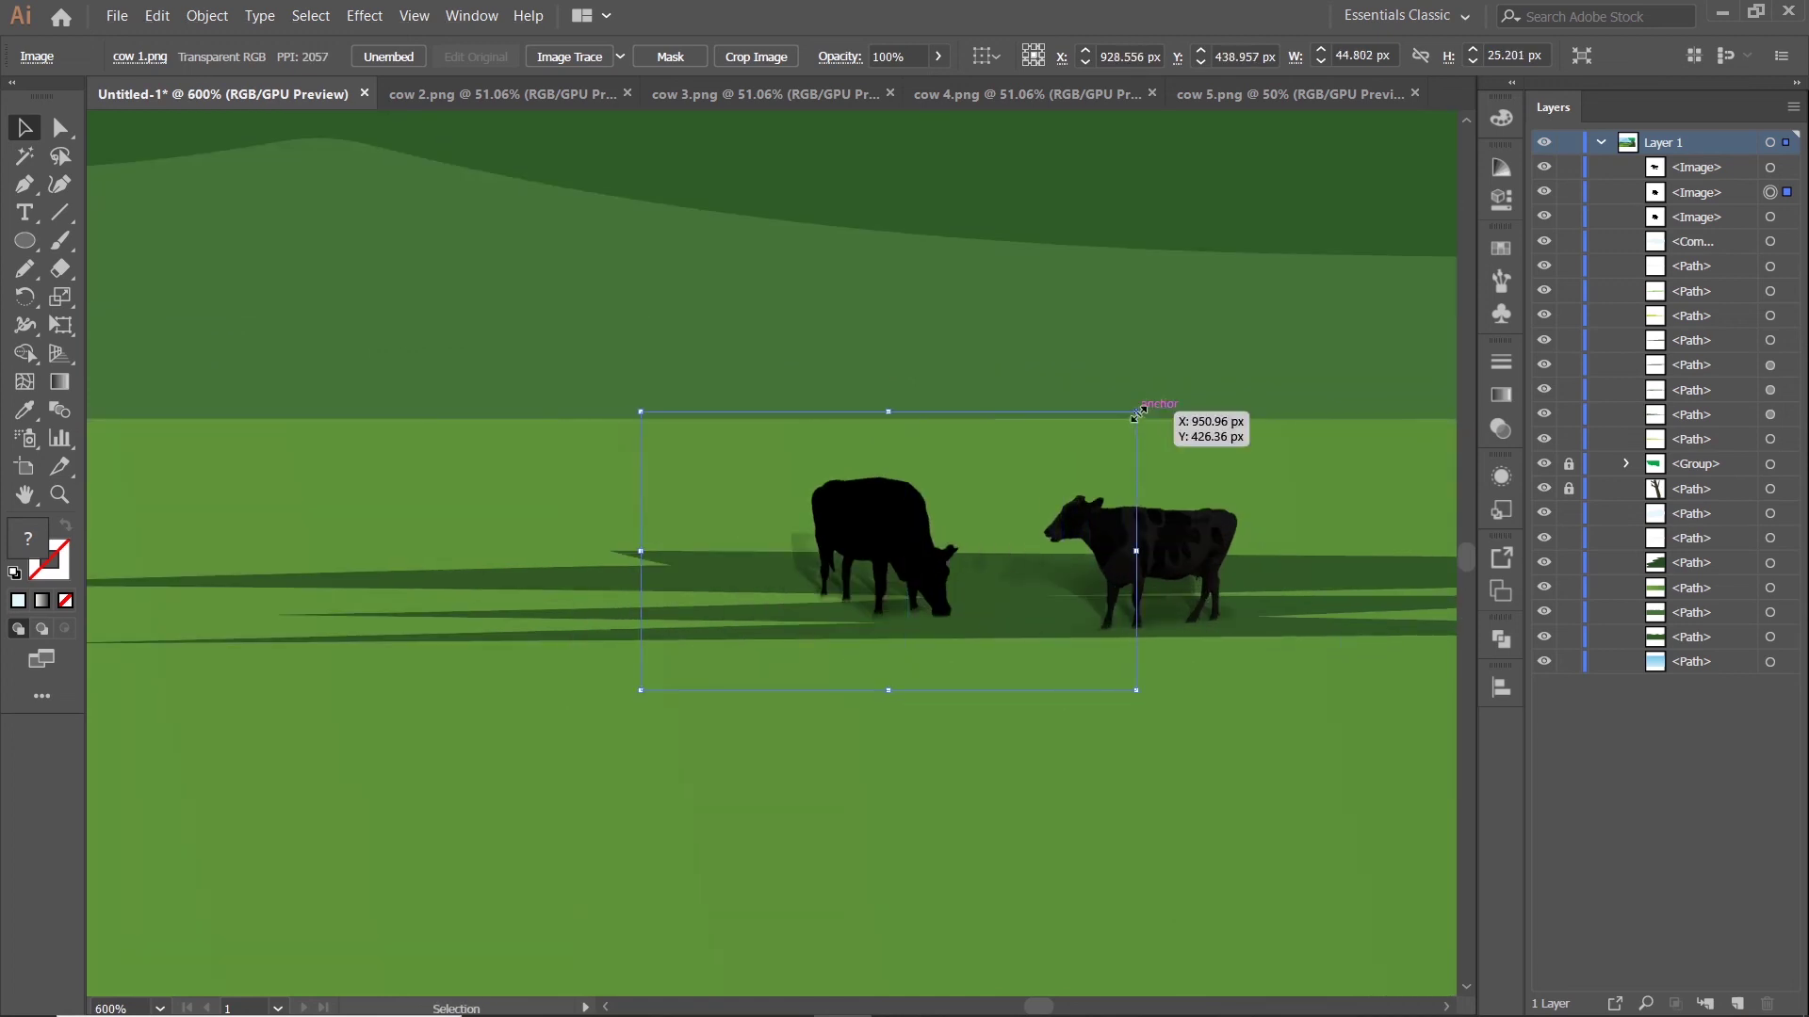
pyautogui.moveTo(1136, 411); pyautogui.dragTo(1067, 450)
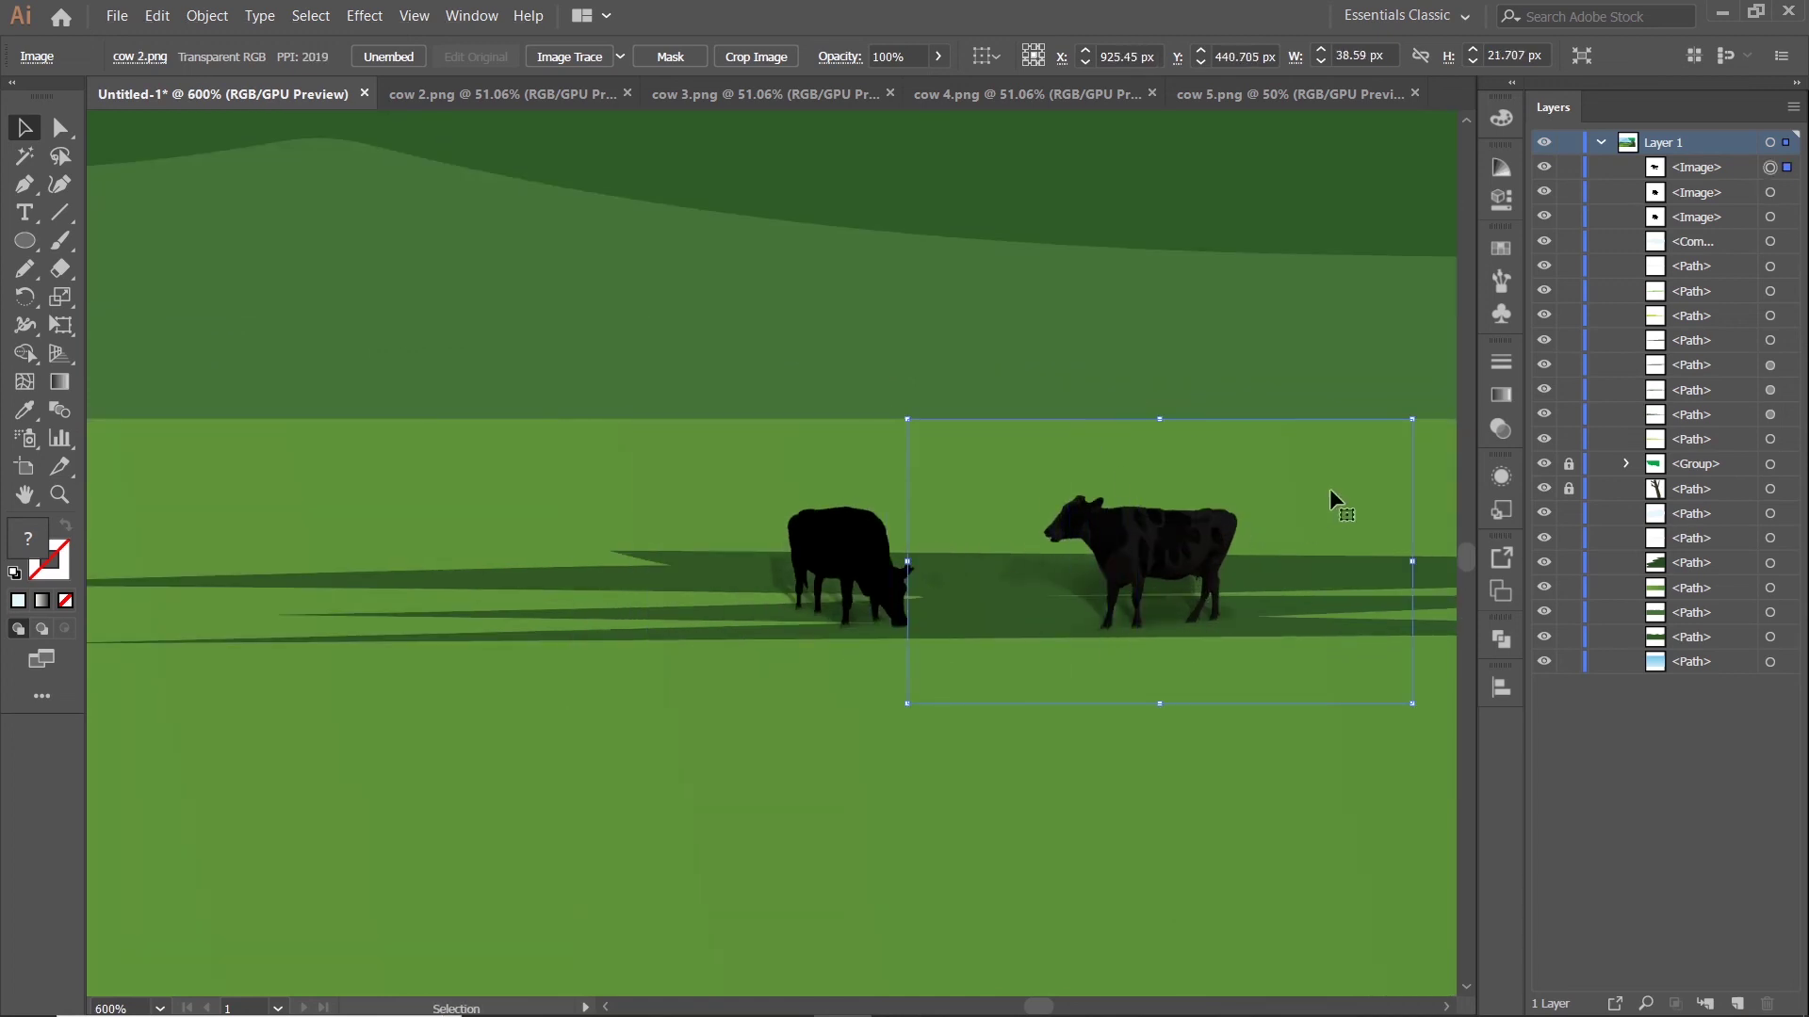
# Shrink the standing cow to about 39 by 22 px and move it closer to the grazing cow on its left
pyautogui.moveTo(1398, 416); pyautogui.dragTo(1328, 459)
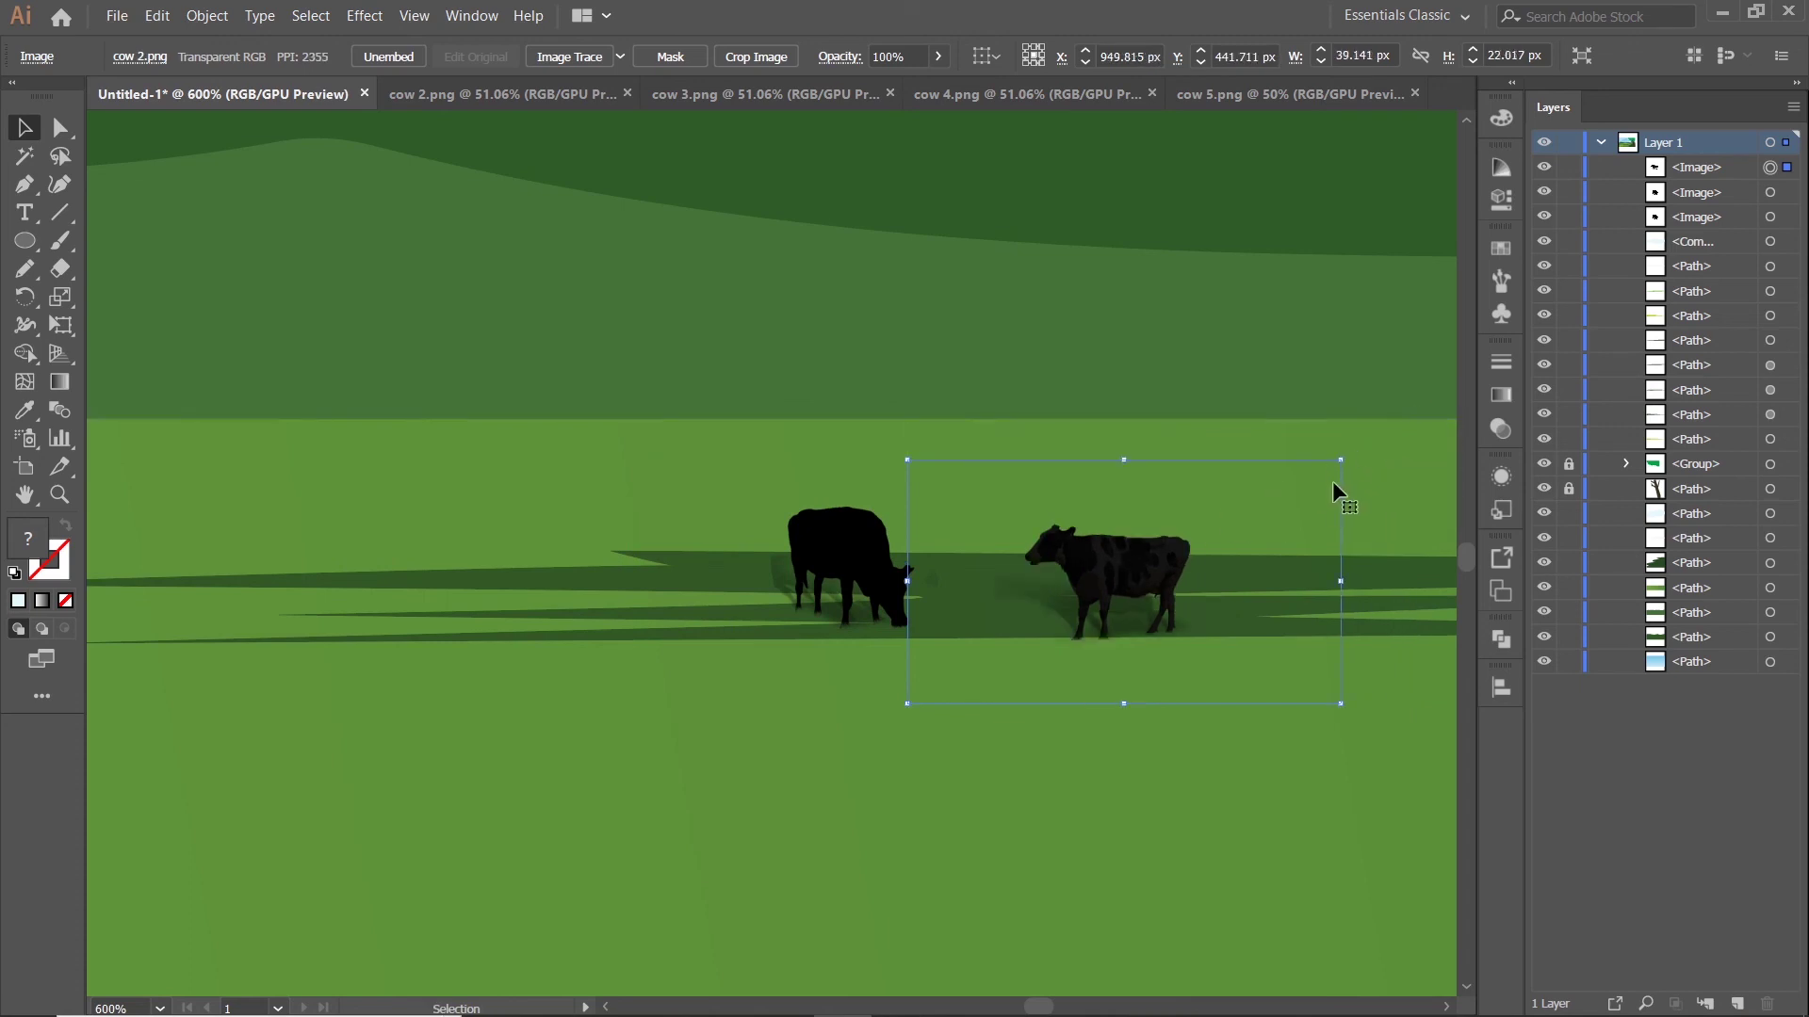
pyautogui.moveTo(1148, 566); pyautogui.dragTo(1114, 554)
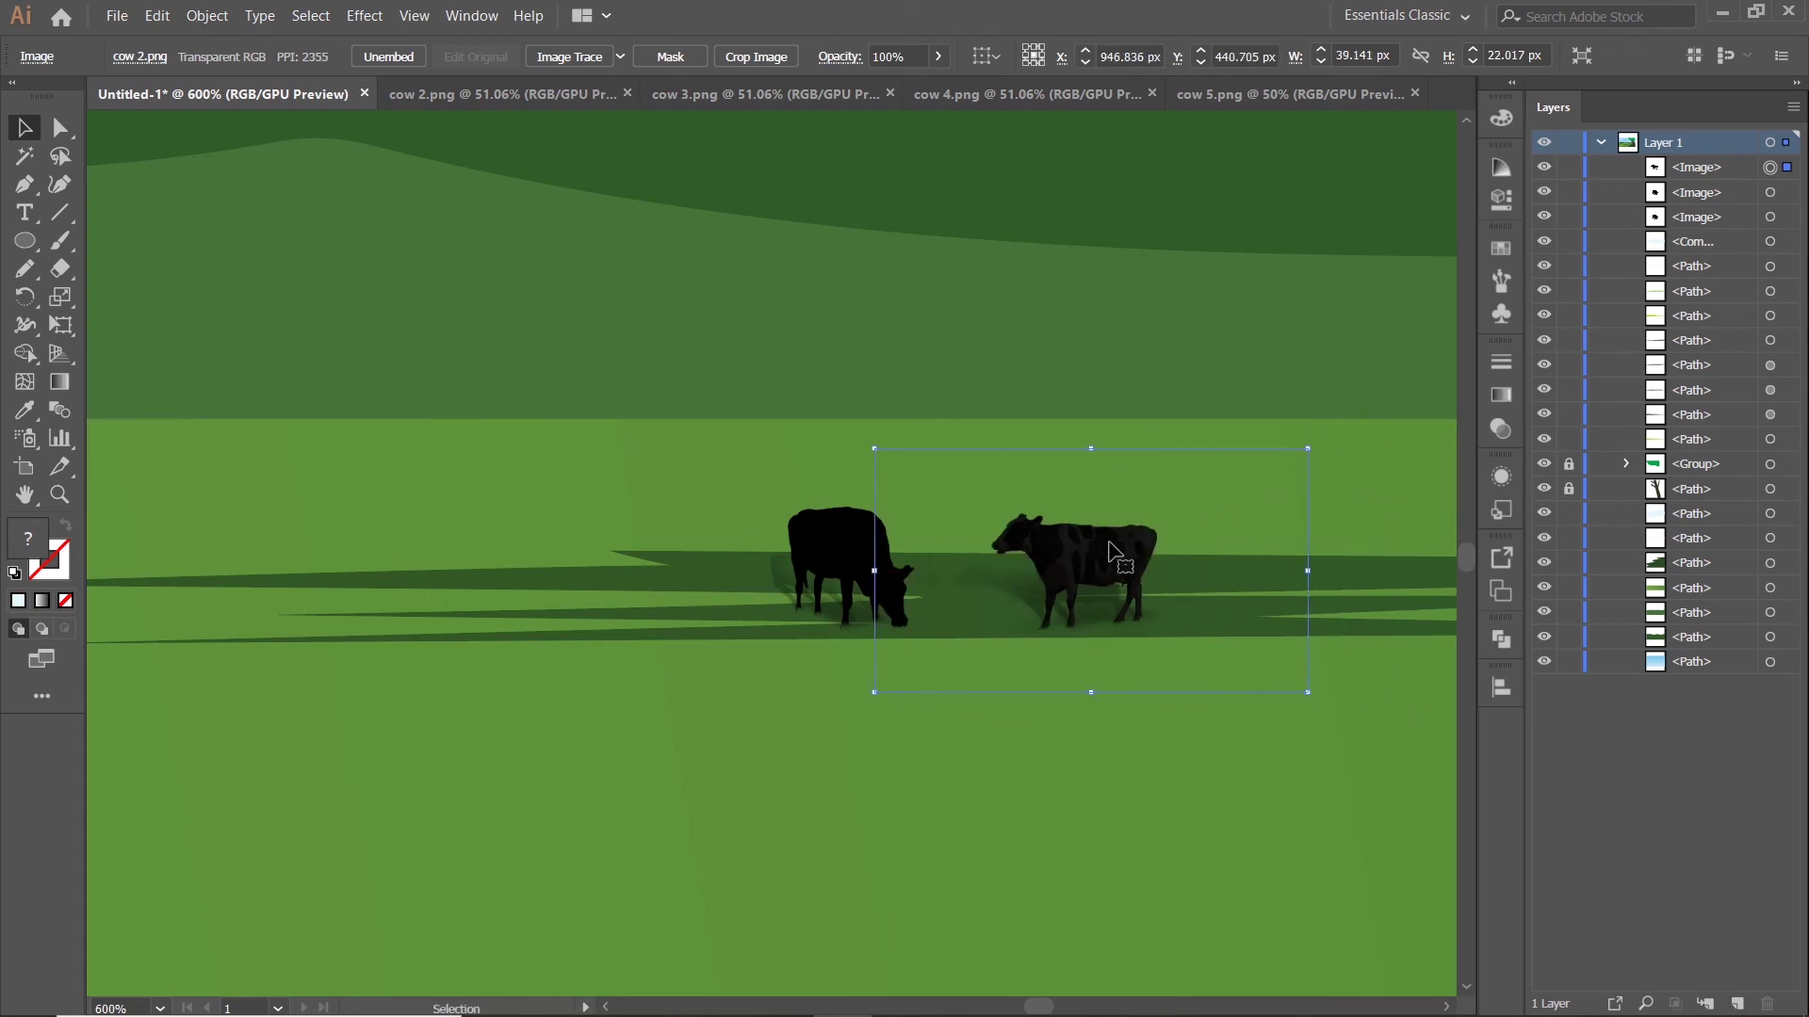
pyautogui.press('Left')
pyautogui.press('Left')
pyautogui.press('Left')
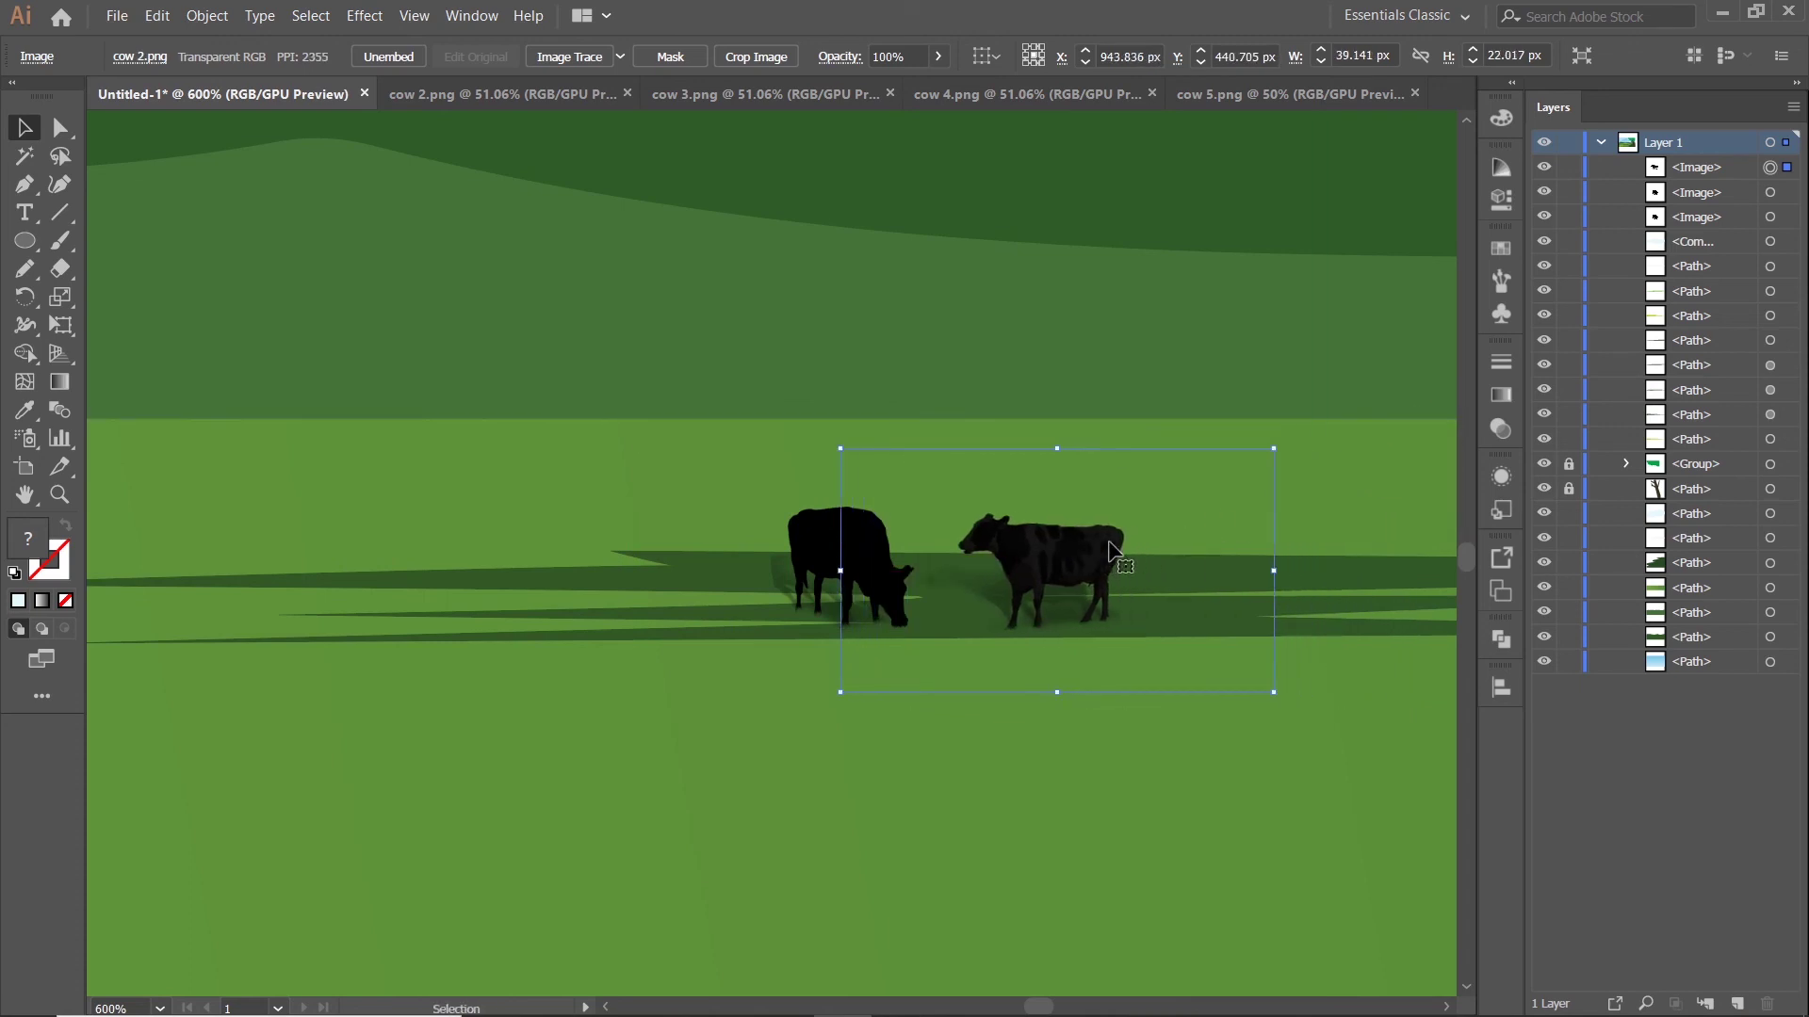
# Enlarge the two small cows on the dark streaks below the hills together
pyautogui.hotkey('ctrl', '1')
pyautogui.scroll(-4, 1100, 448)
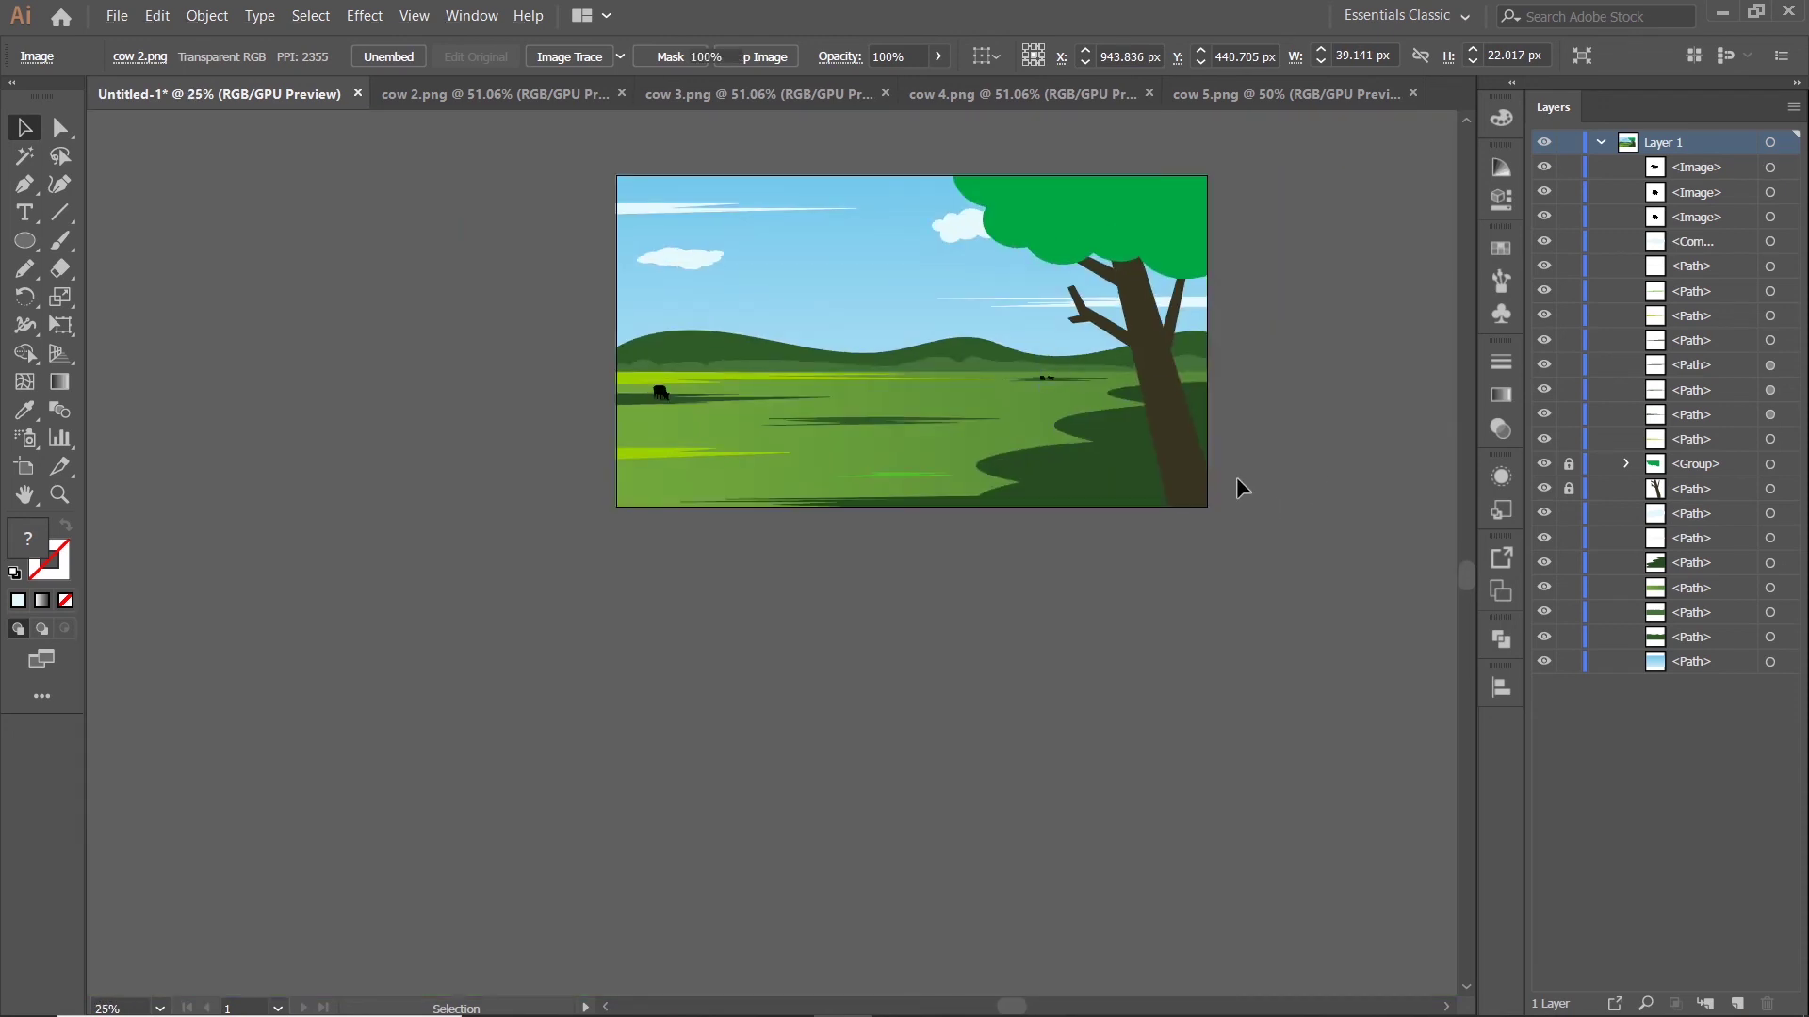
pyautogui.click(1236, 477)
pyautogui.scroll(8, 1082, 445)
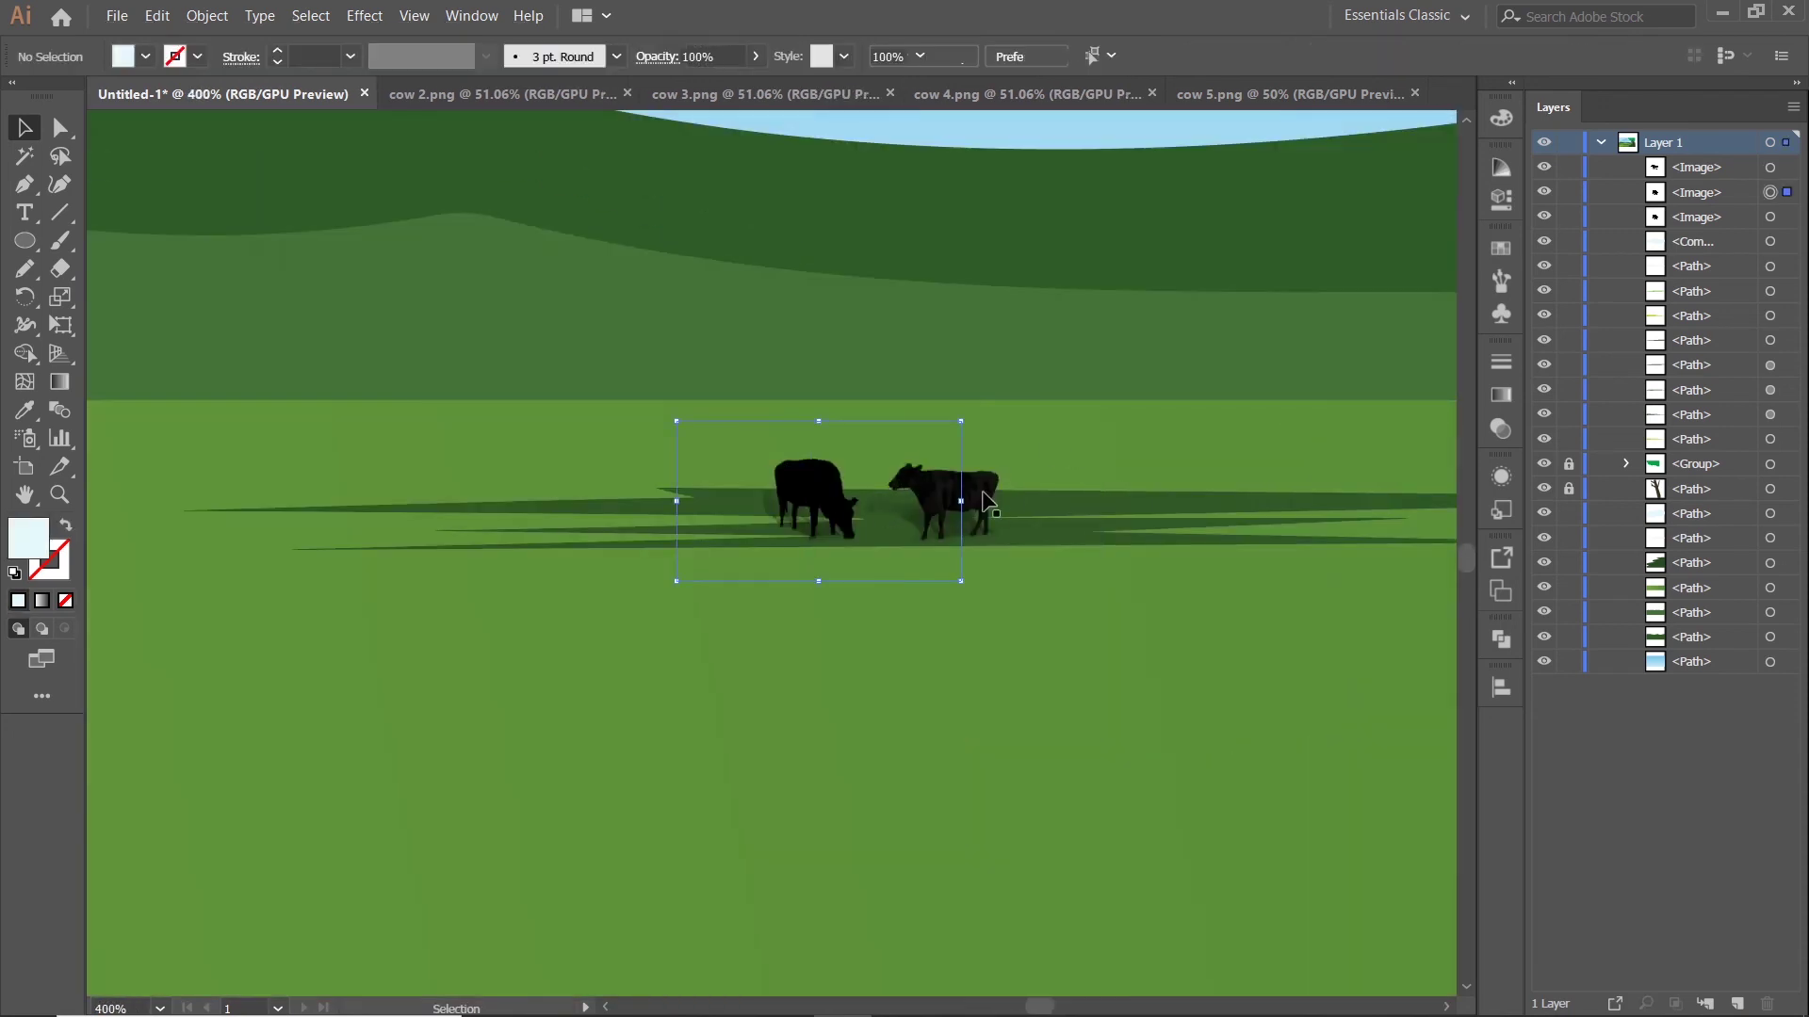
pyautogui.keyDown('shift'); pyautogui.click(986, 500); pyautogui.keyUp('shift')
pyautogui.moveTo(1110, 412); pyautogui.dragTo(1197, 381)
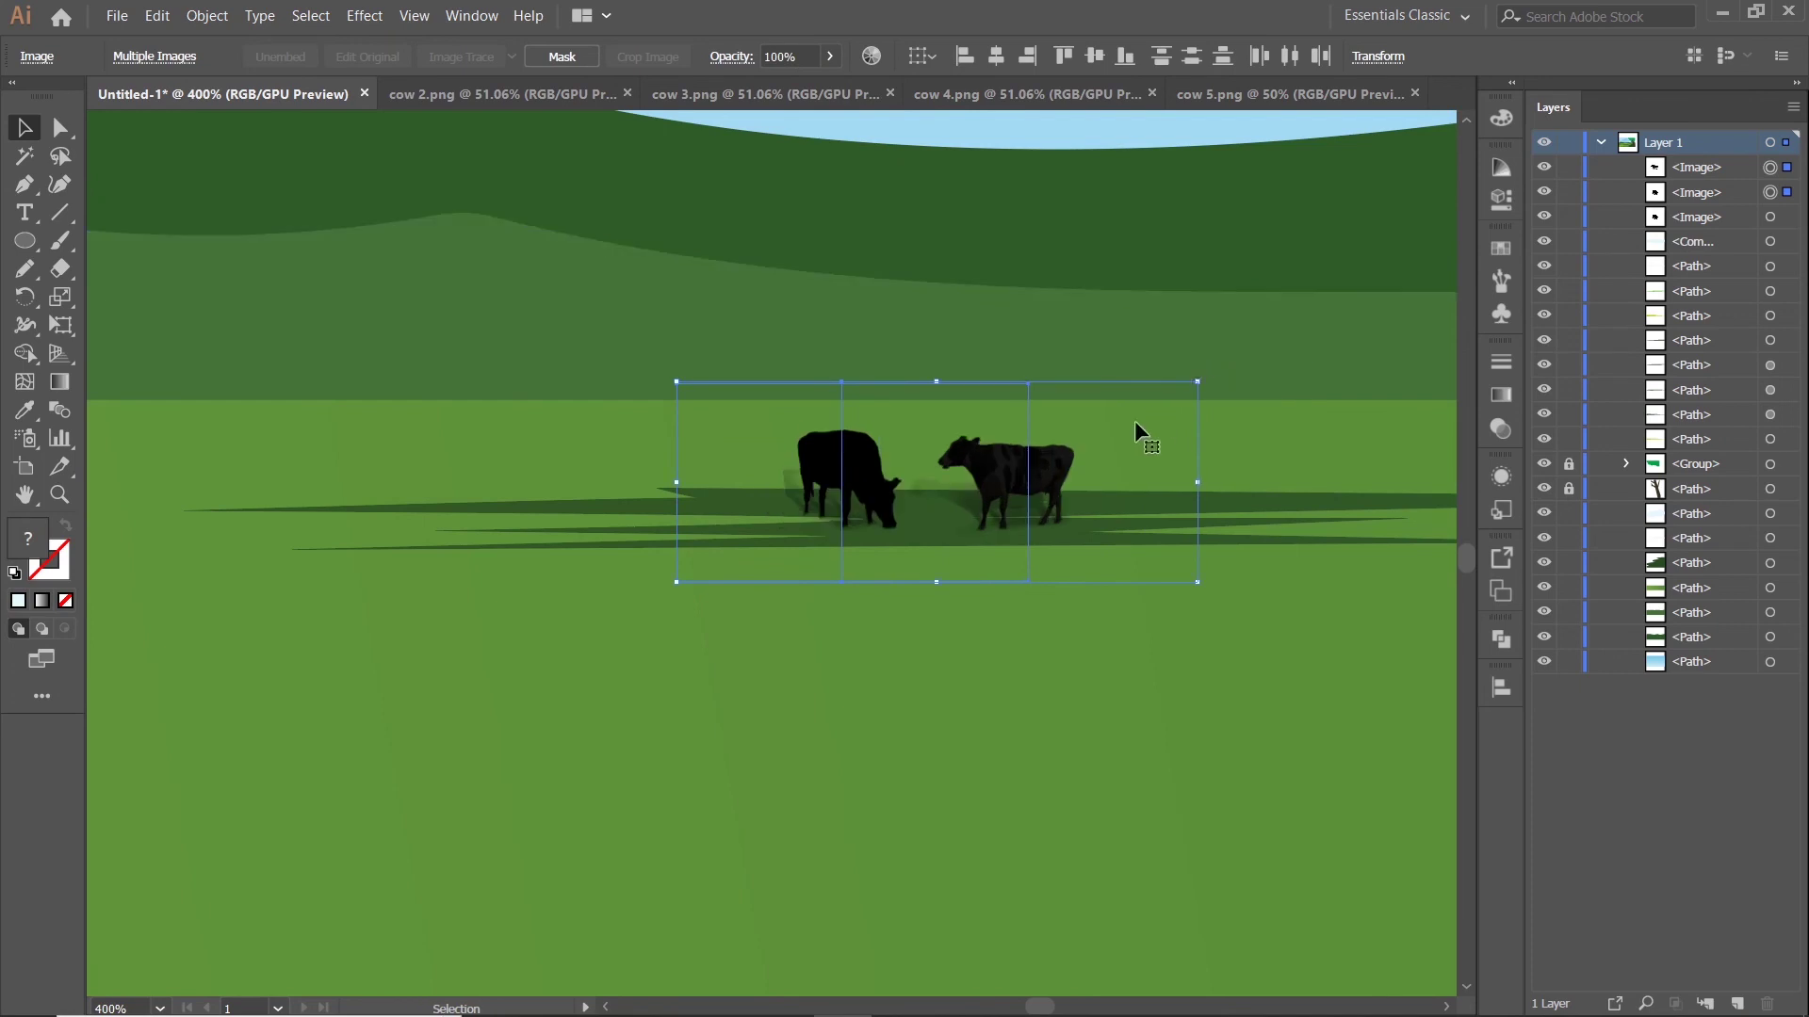
pyautogui.scroll(-7, 1134, 420)
pyautogui.click(852, 890)
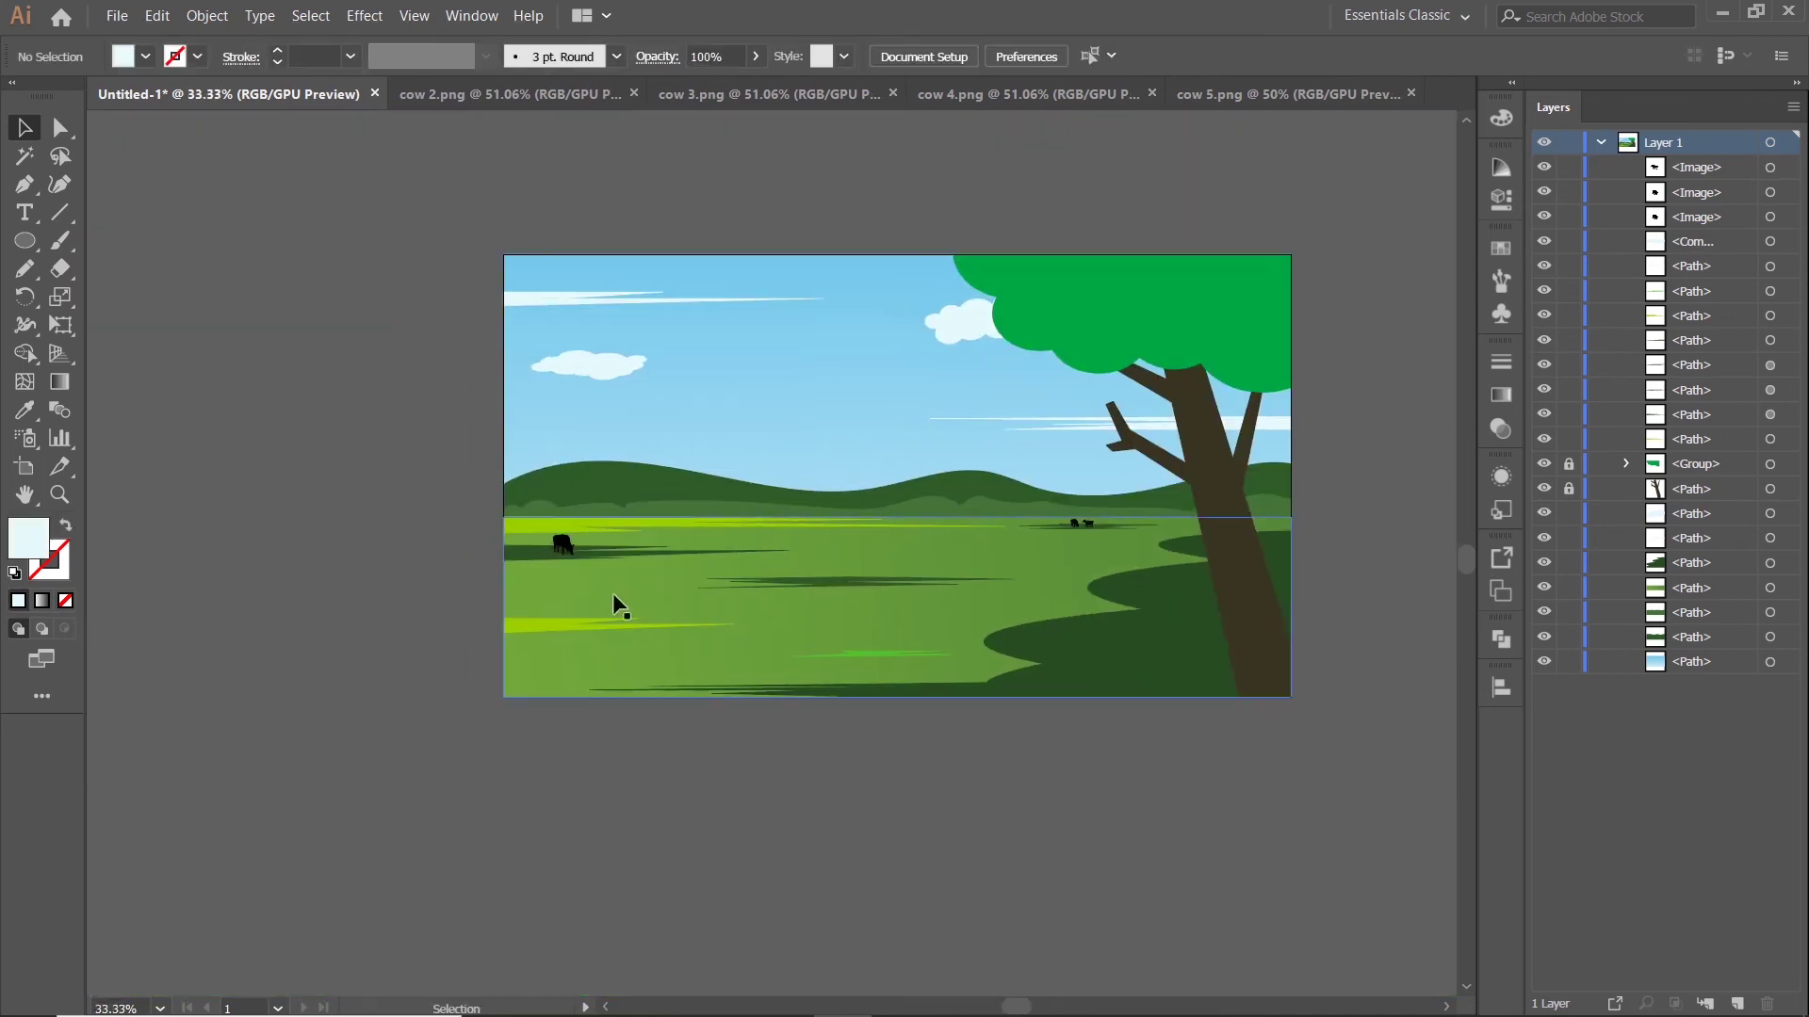
# Bring the cow 3 image into the landscape over the middle dark streaks and shrink it to about 262 by 148 px
pyautogui.click(760, 91)
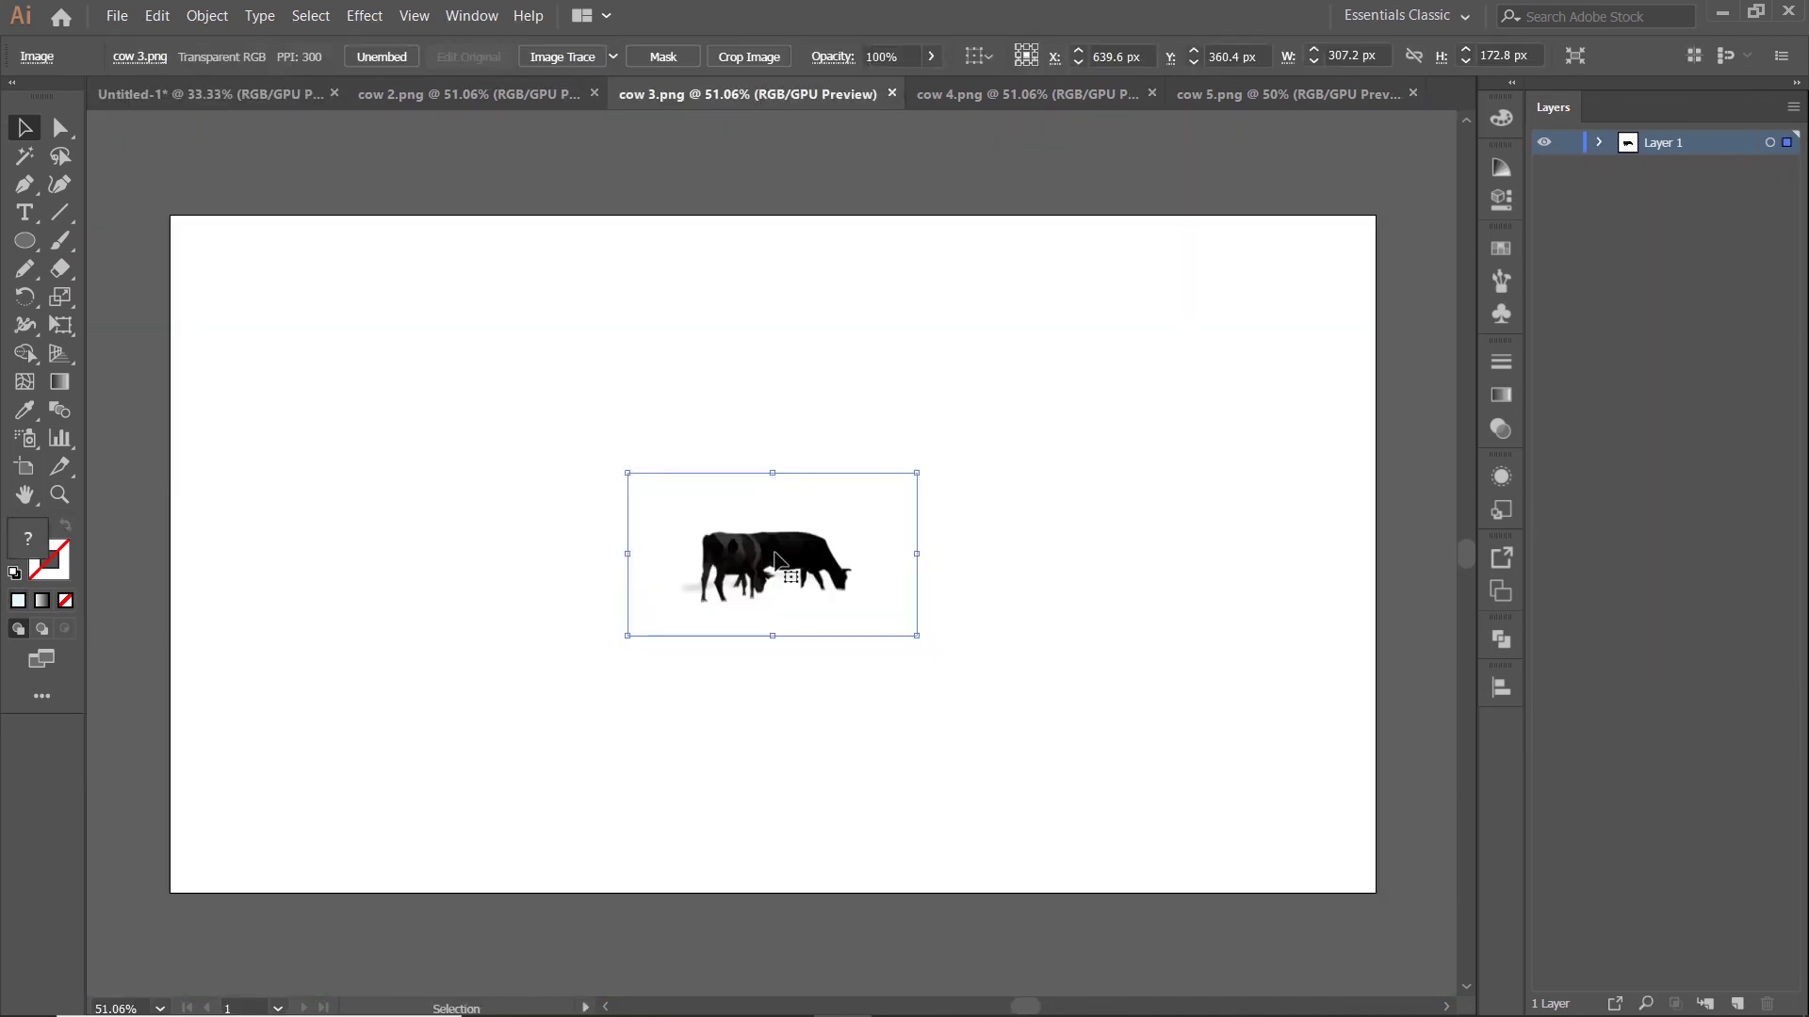
pyautogui.moveTo(774, 562); pyautogui.dragTo(820, 584)
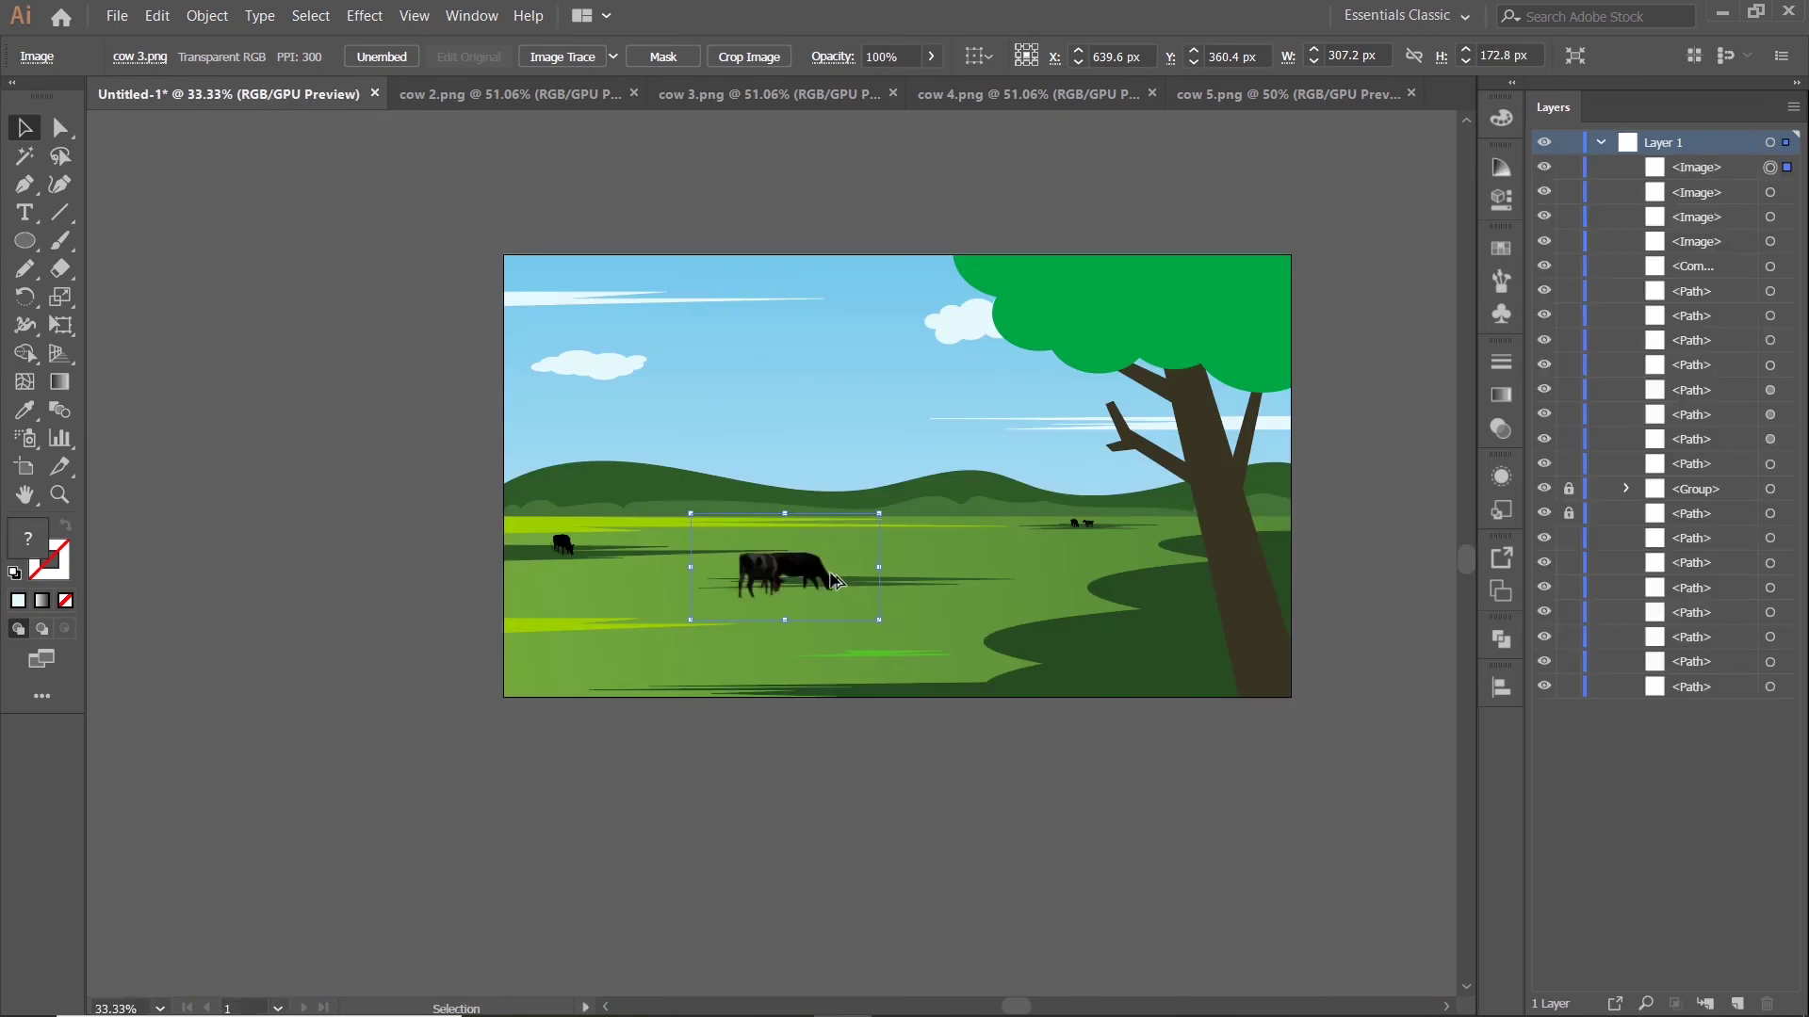
pyautogui.scroll(2, 835, 553)
pyautogui.moveTo(926, 480); pyautogui.dragTo(870, 511)
pyautogui.scroll(2, 741, 605)
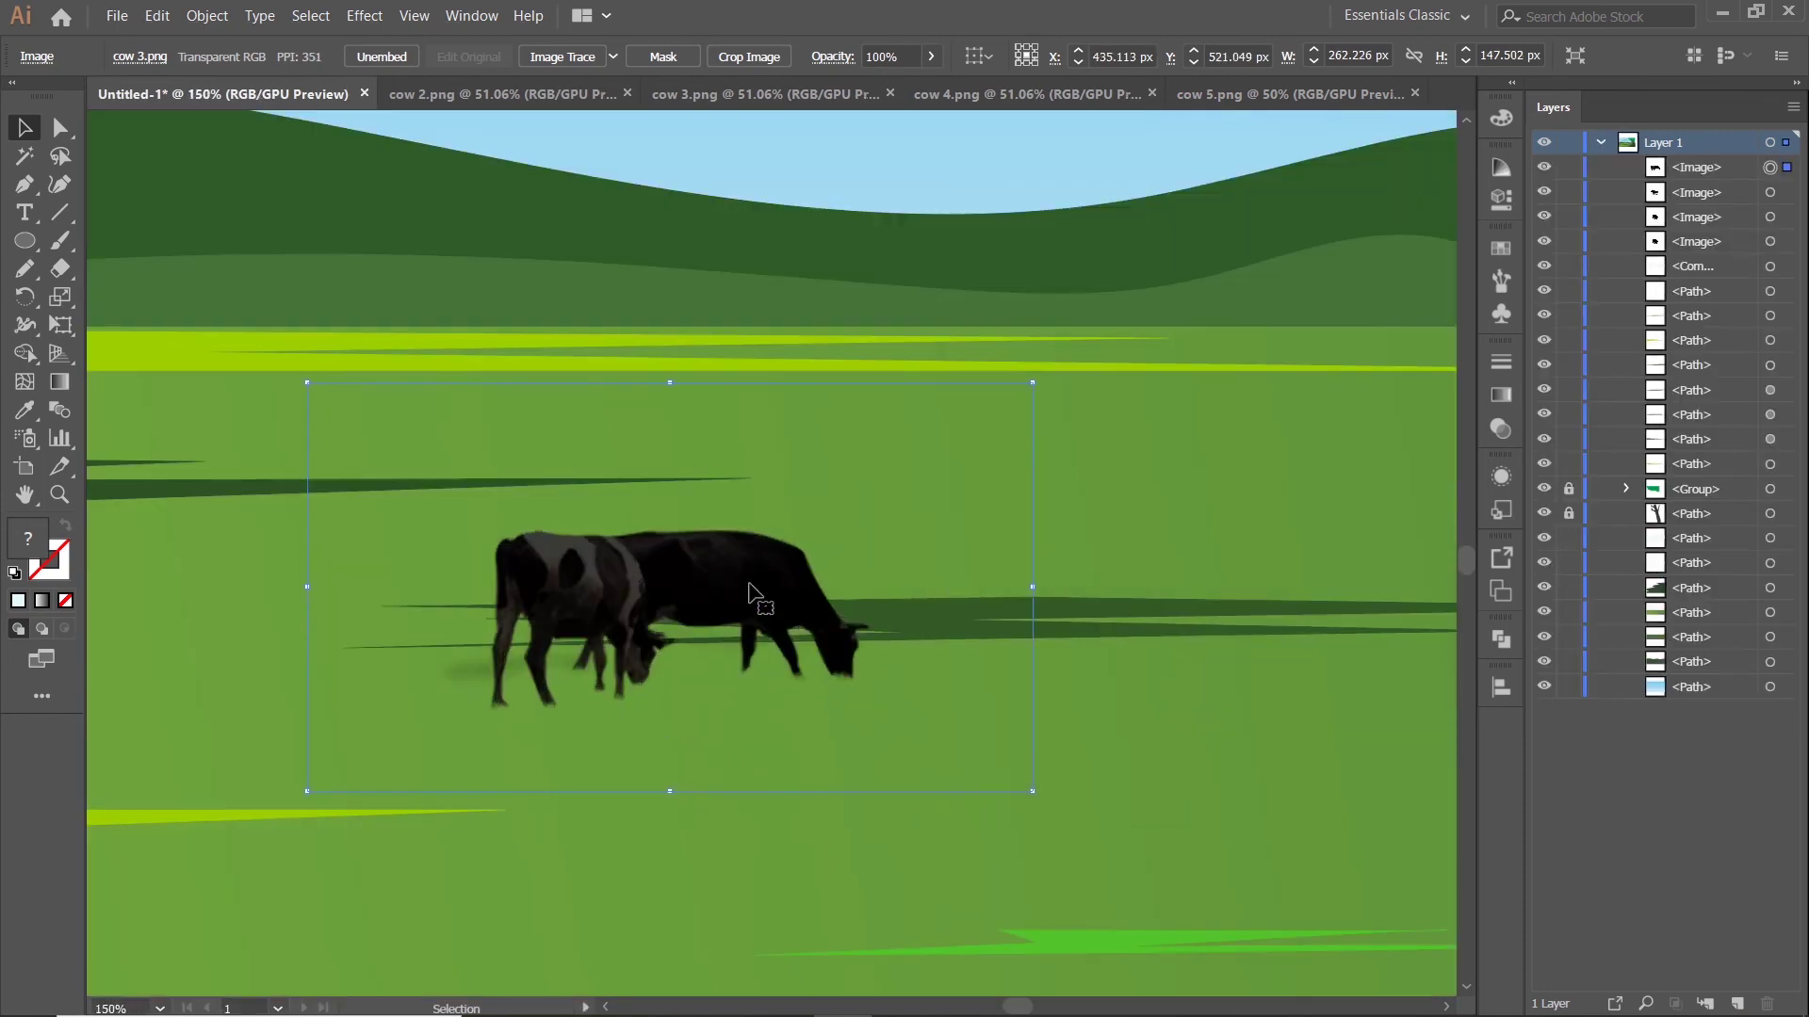
# Shrink the cow 3 pair to about 204 by 115 px and position it just above the middle dark streaks
pyautogui.moveTo(749, 584); pyautogui.dragTo(968, 525)
pyautogui.scroll(-4, 968, 525)
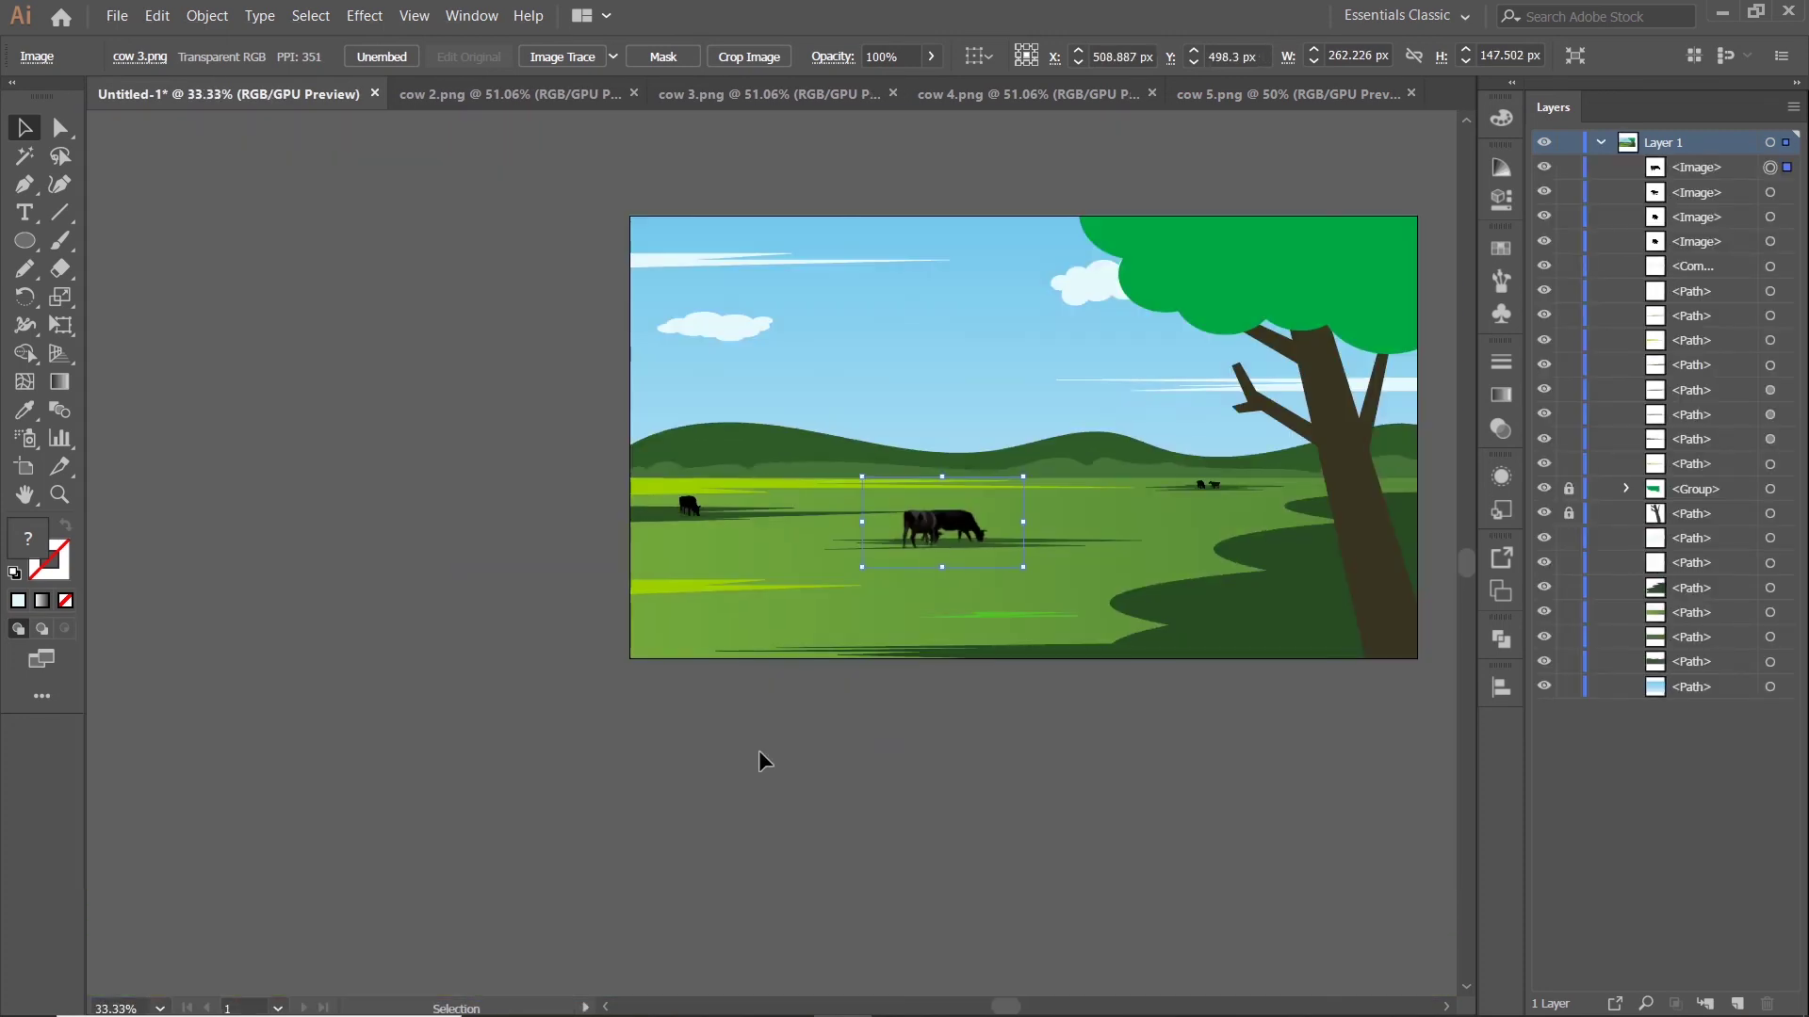
pyautogui.scroll(2, 936, 550)
pyautogui.moveTo(1108, 402); pyautogui.dragTo(1072, 445)
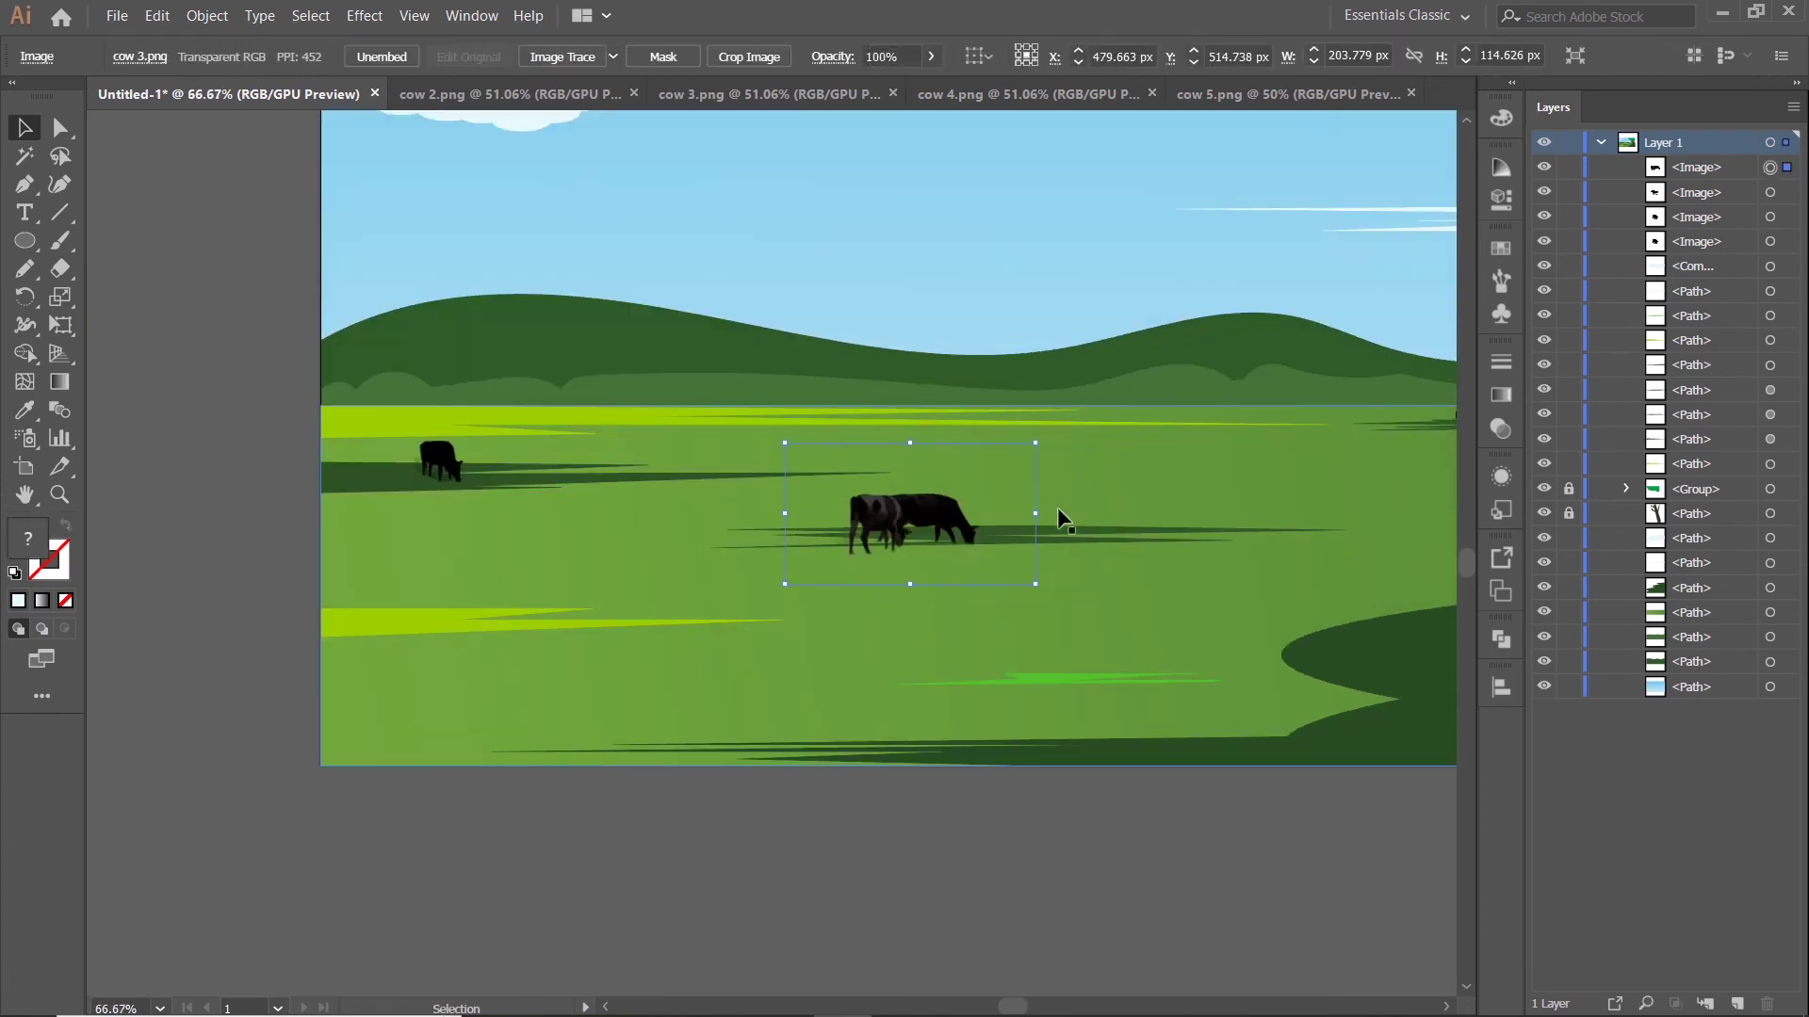
pyautogui.moveTo(940, 514); pyautogui.dragTo(987, 492)
pyautogui.scroll(-4, 998, 497)
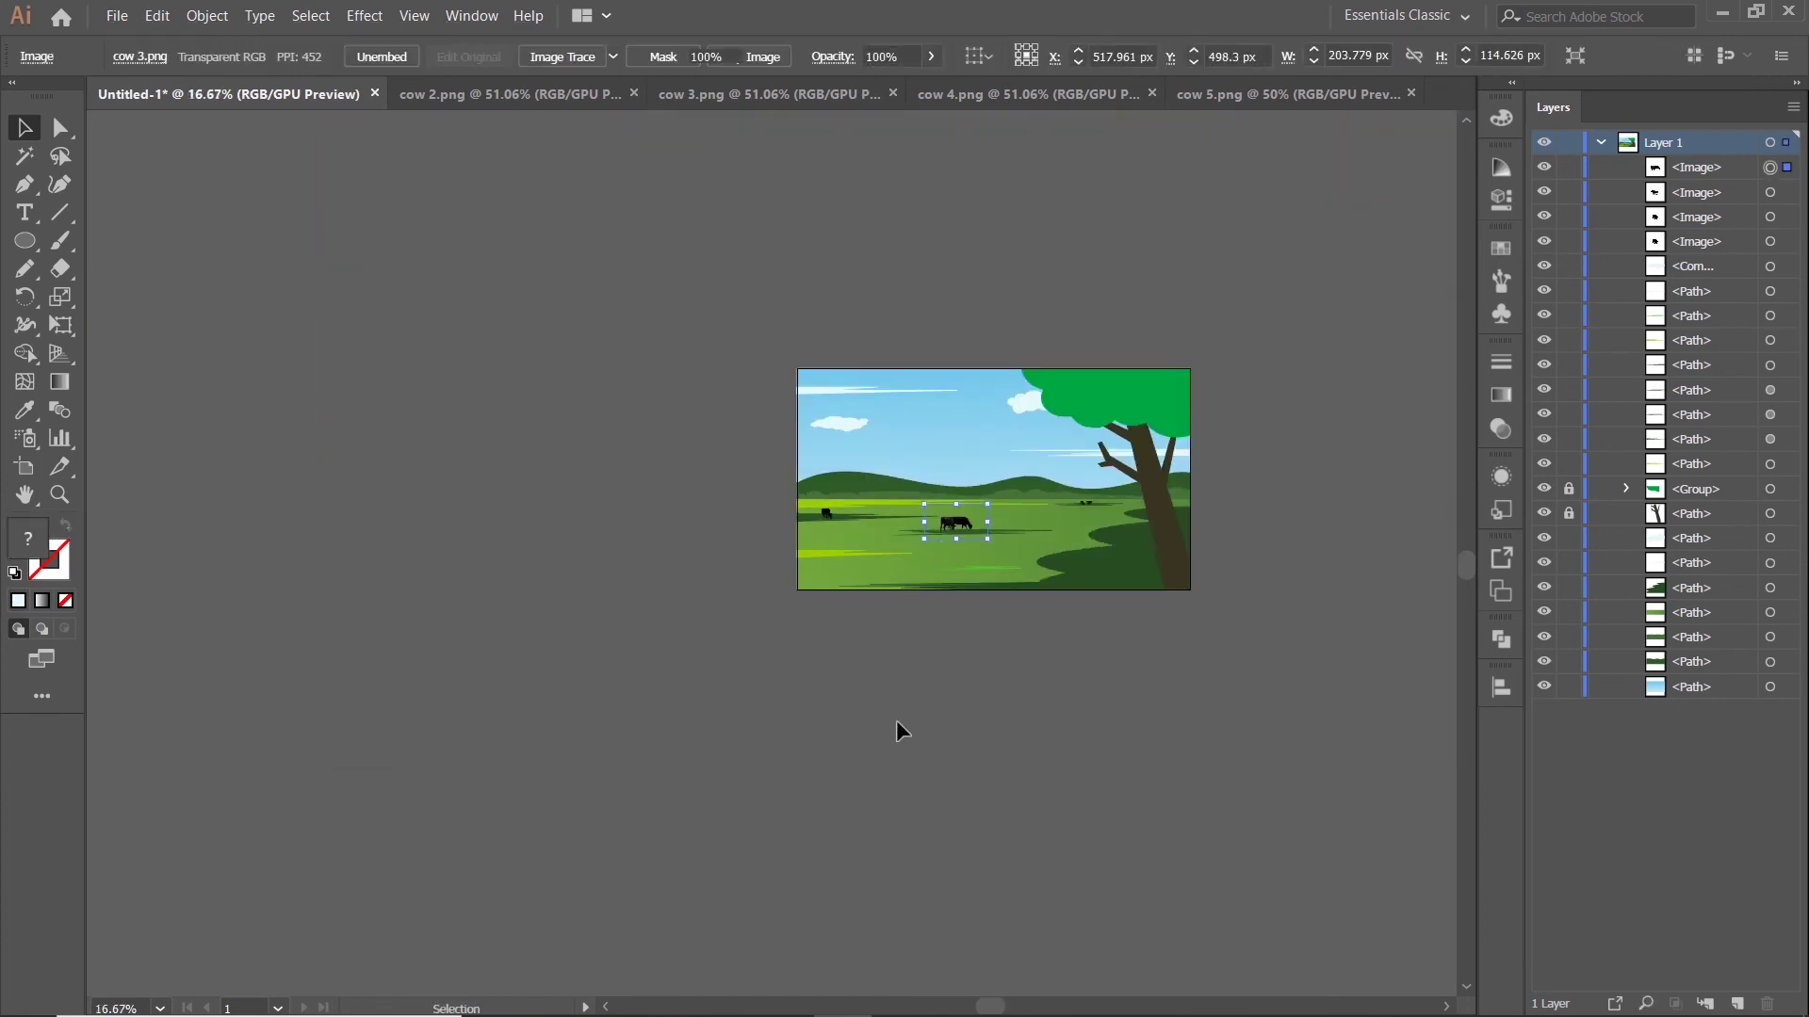
pyautogui.click(1006, 685)
# Close the cow 2.png and cow 3.png documents
pyautogui.click(603, 94)
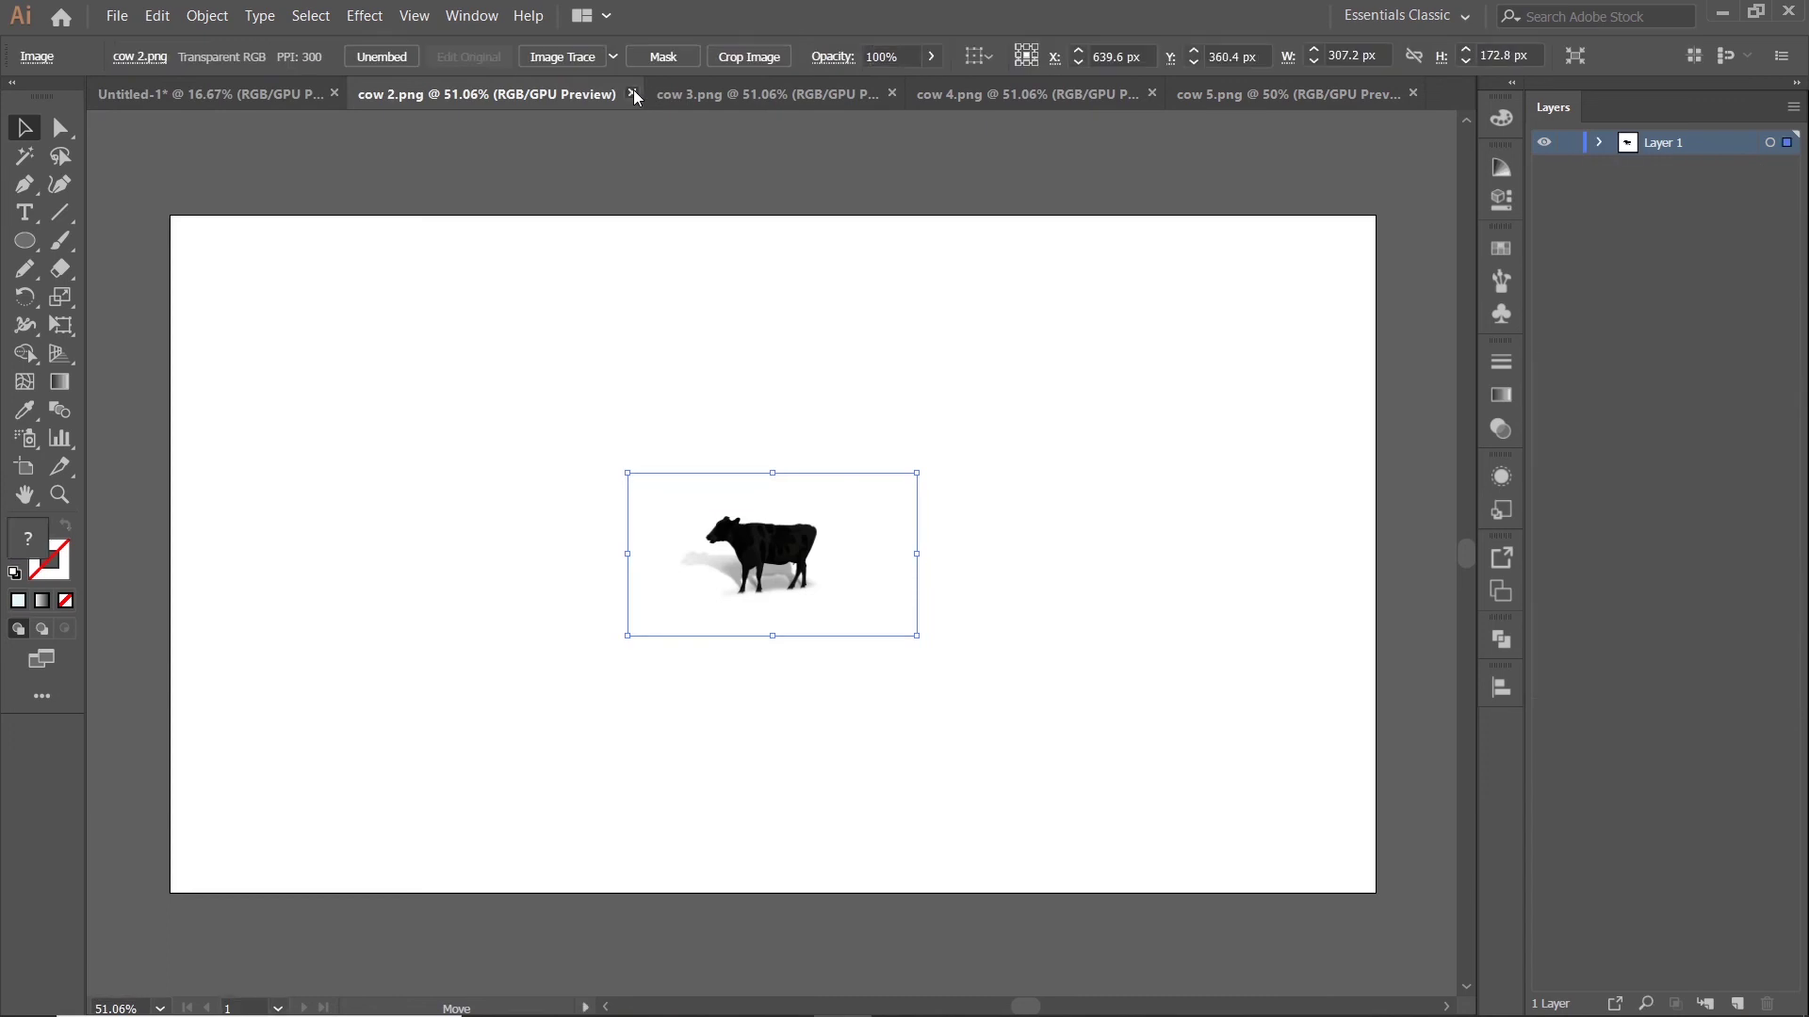
pyautogui.click(671, 93)
pyautogui.click(623, 98)
pyautogui.click(672, 93)
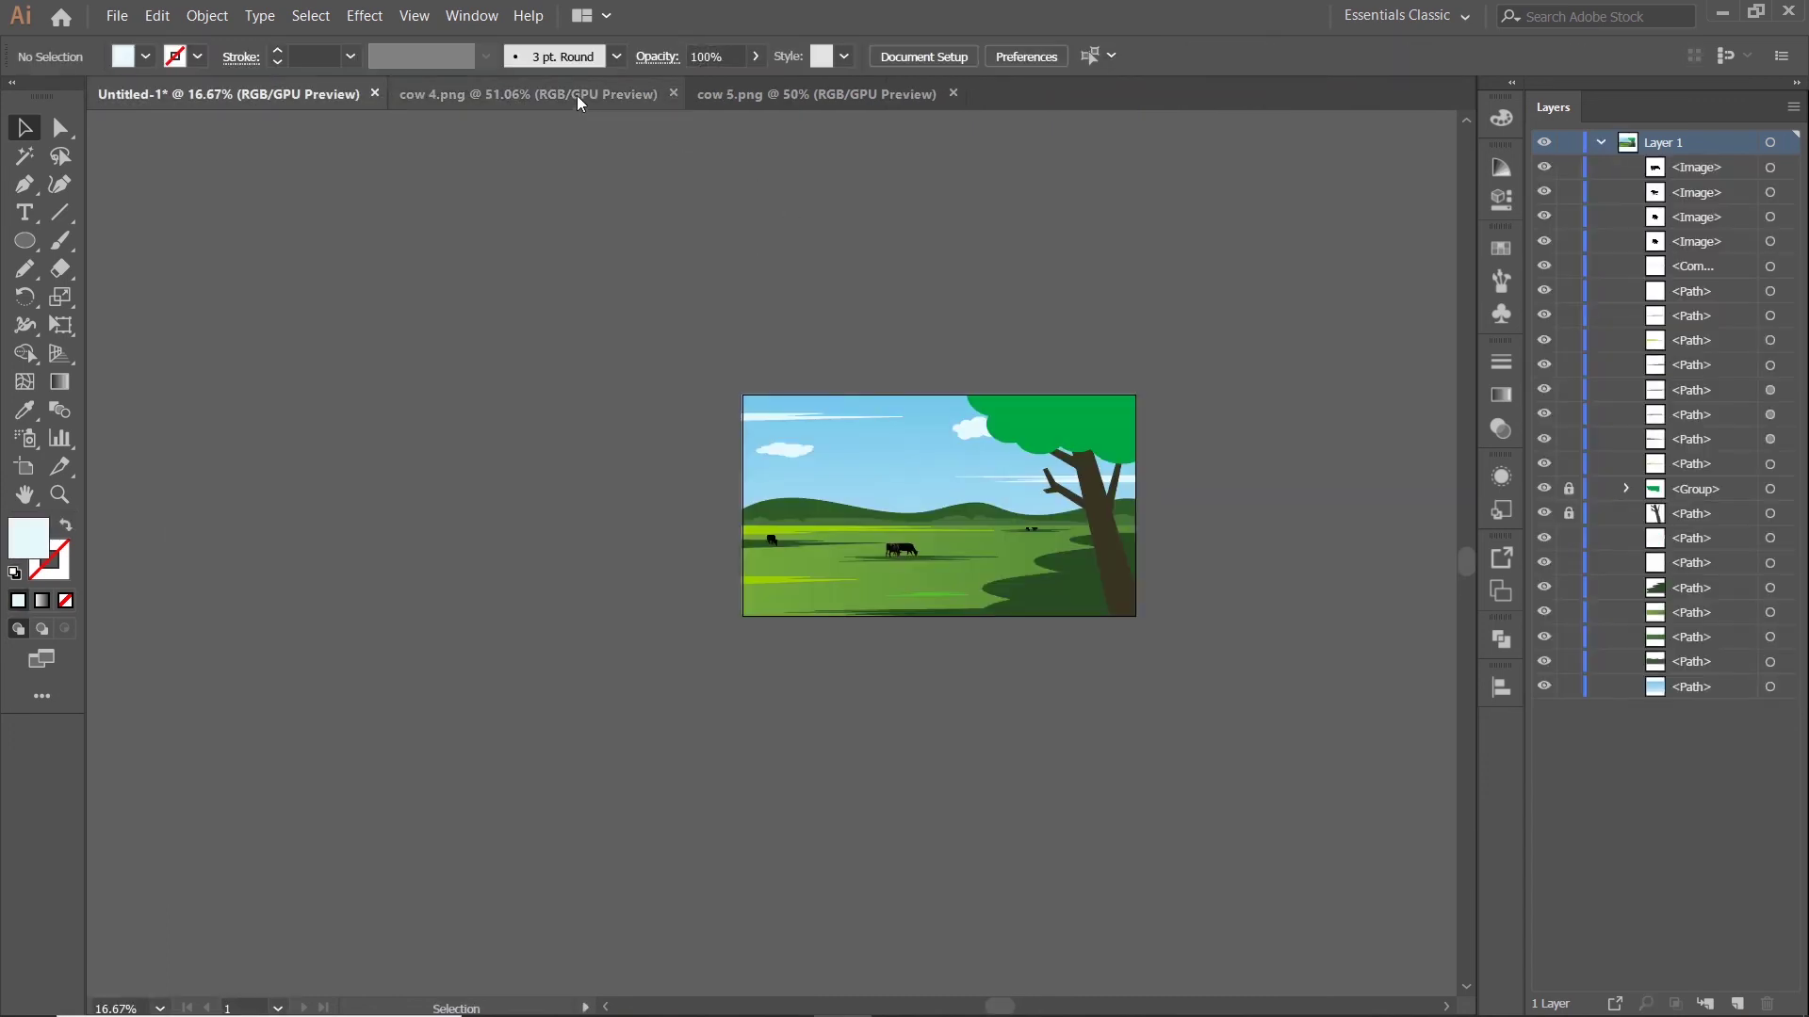
# Bring the cow 4 image into the landscape near the lower yellow-green streak on the meadow's left side
pyautogui.click(578, 94)
pyautogui.moveTo(771, 551); pyautogui.dragTo(314, 101)
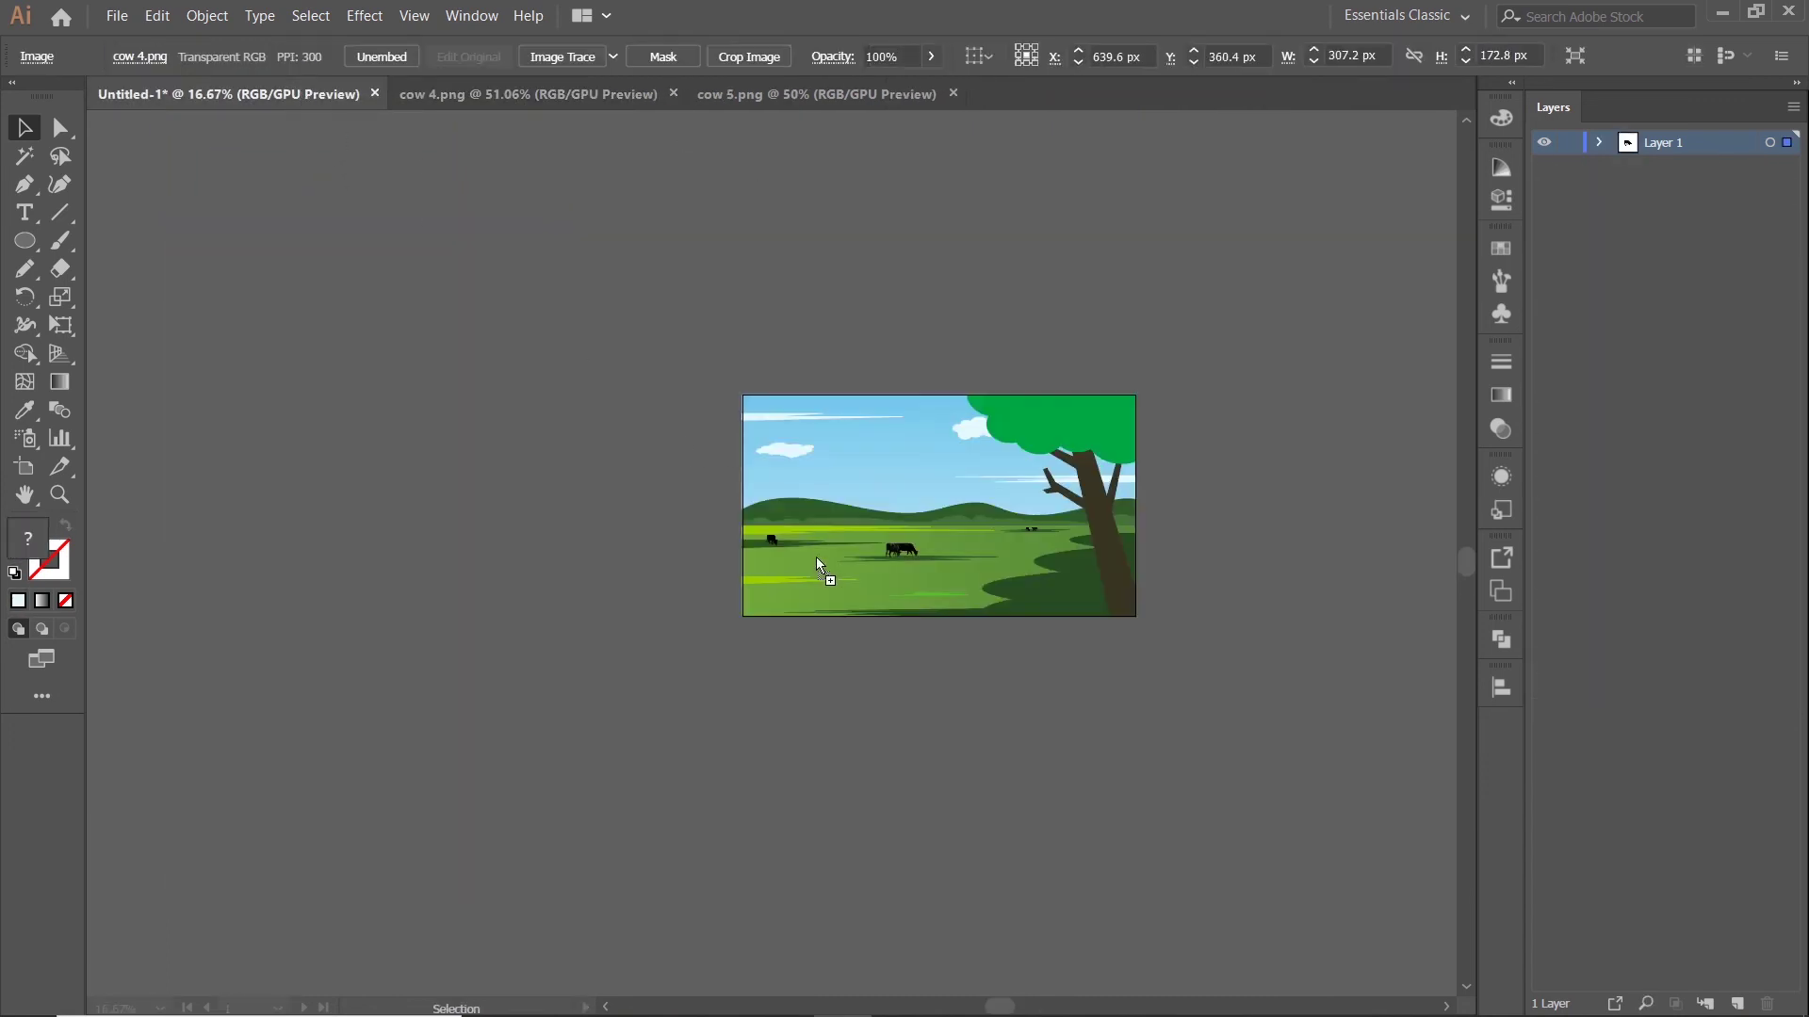
pyautogui.moveTo(817, 558); pyautogui.dragTo(829, 569)
pyautogui.scroll(5, 829, 569)
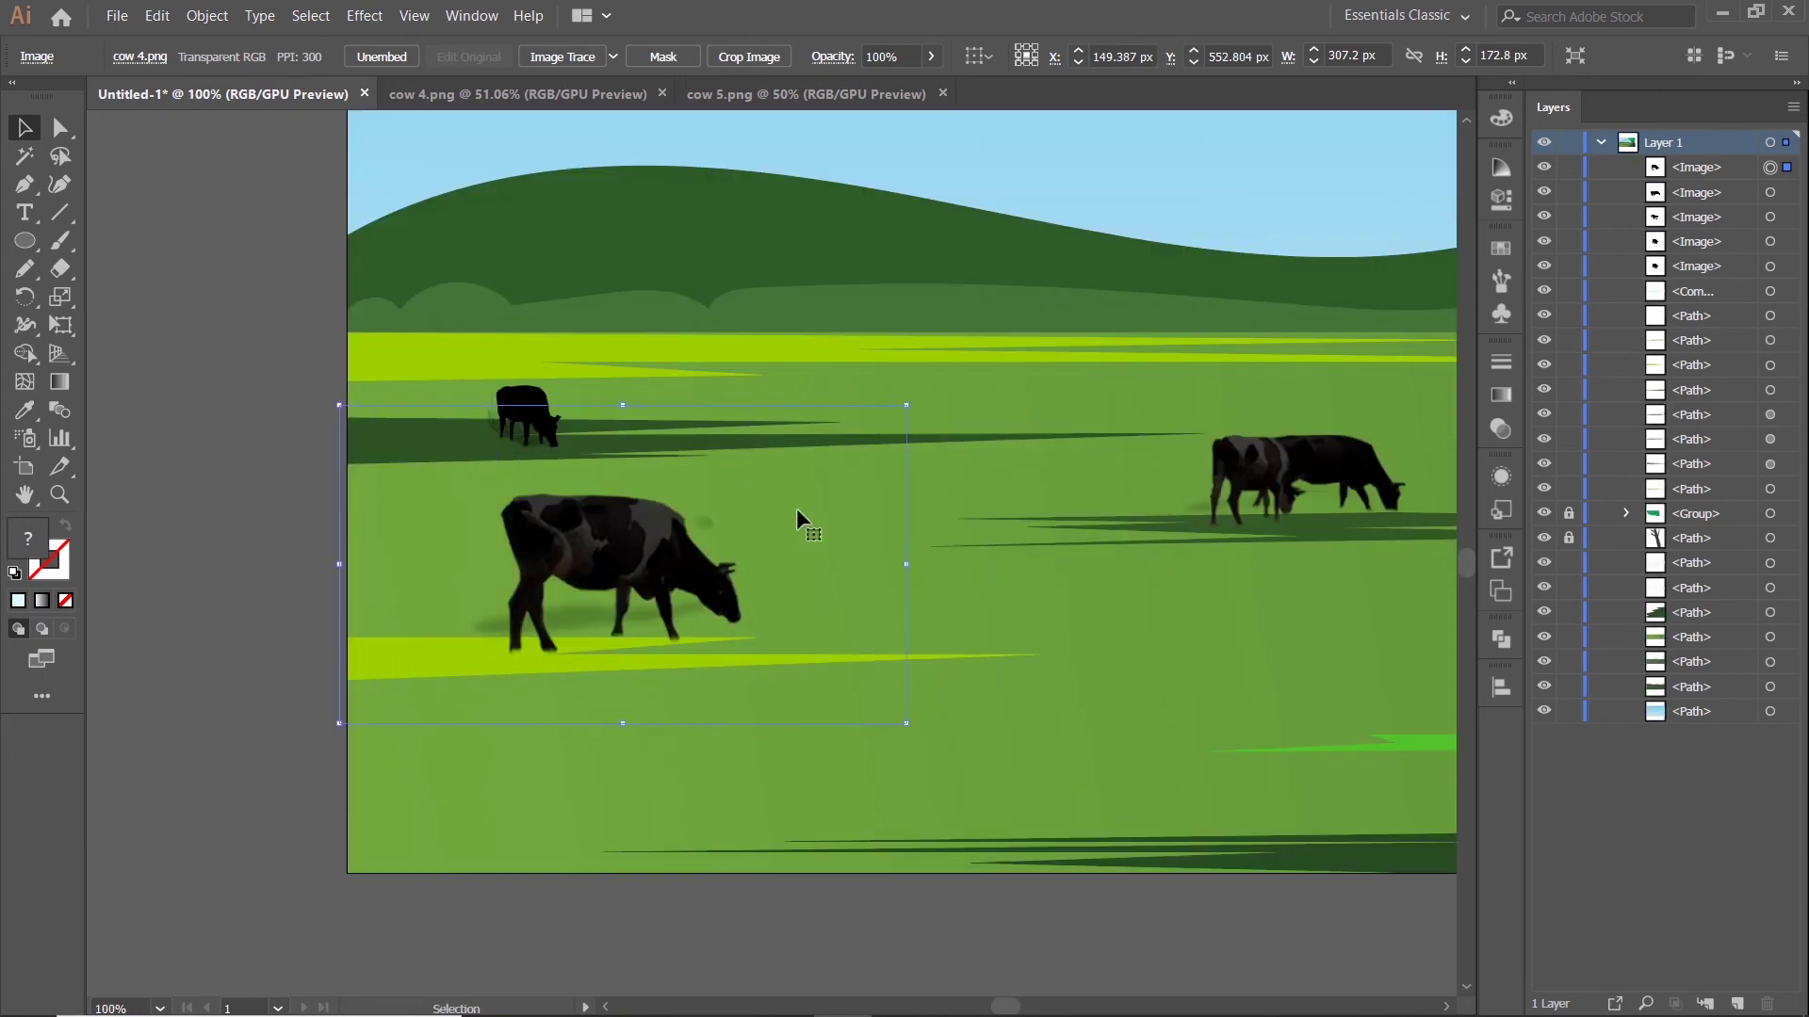
# Shrink the cow 4 image to about 250 by 141 px and position it just above the lower yellow-green streak
pyautogui.moveTo(906, 405); pyautogui.dragTo(845, 461)
pyautogui.moveTo(596, 603); pyautogui.dragTo(618, 580)
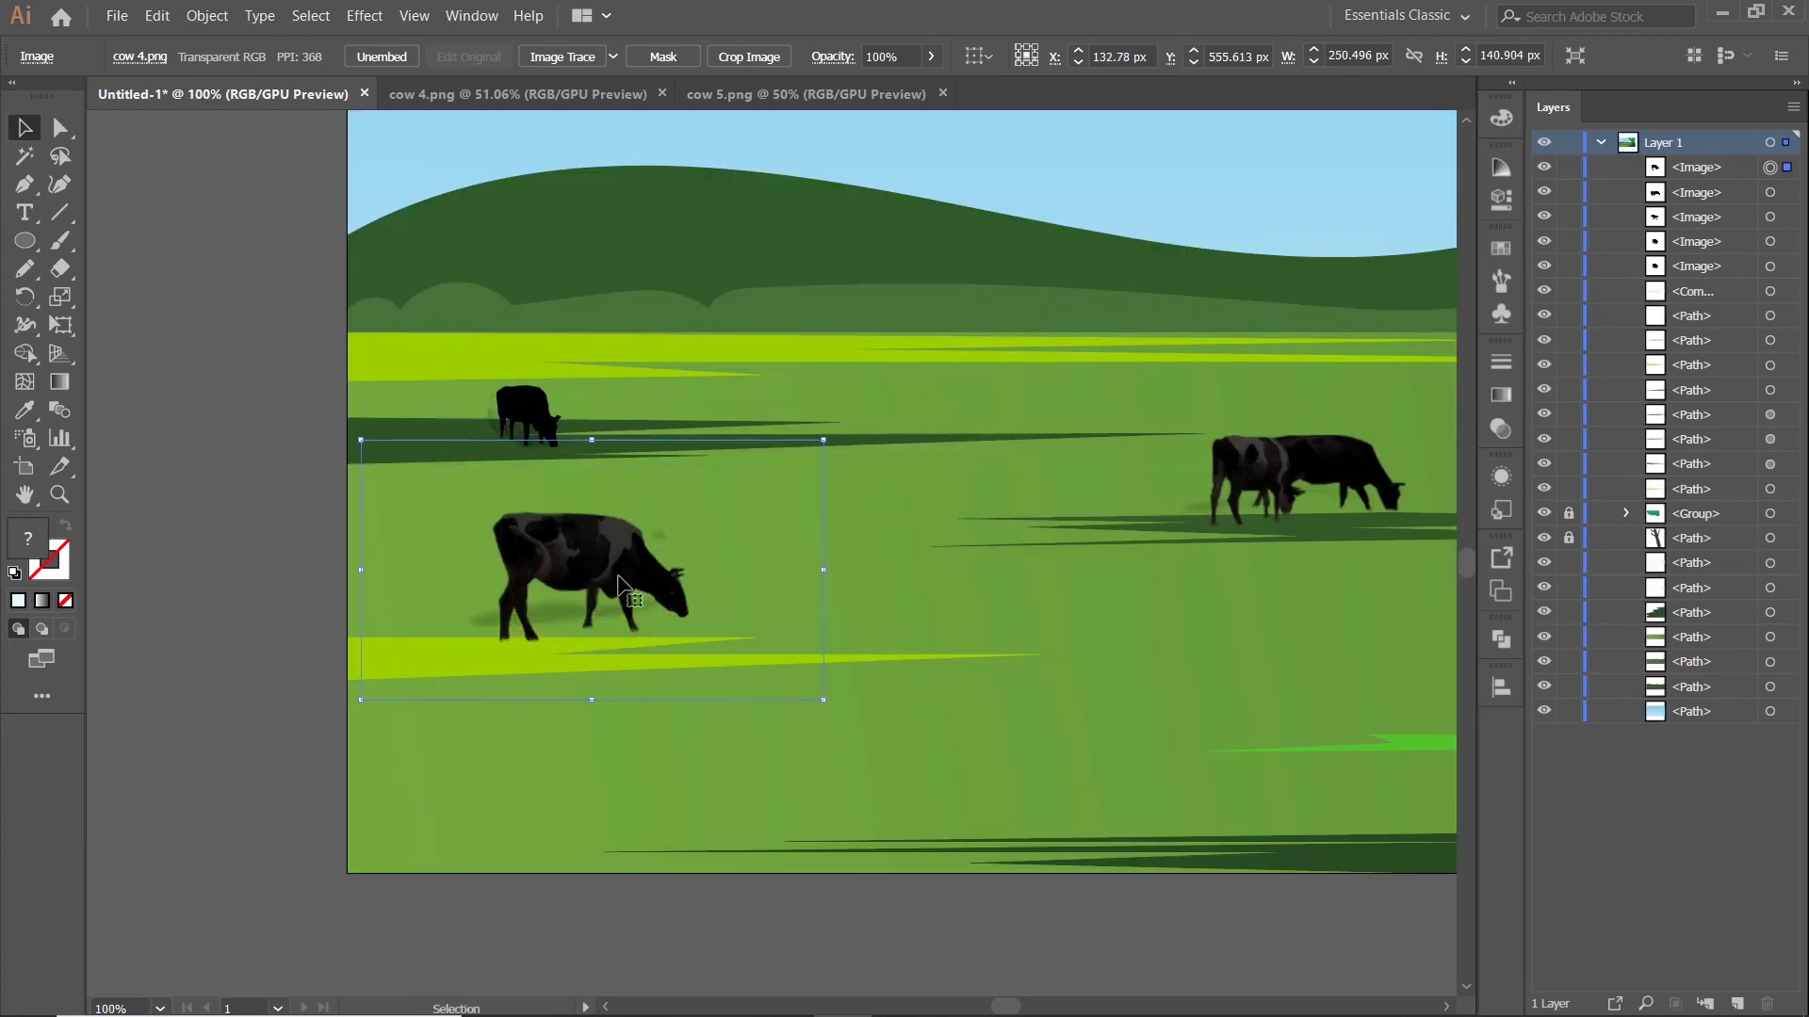
pyautogui.scroll(-3, 618, 579)
pyautogui.click(439, 618)
pyautogui.scroll(-2, 441, 597)
pyautogui.moveTo(440, 597); pyautogui.dragTo(512, 552)
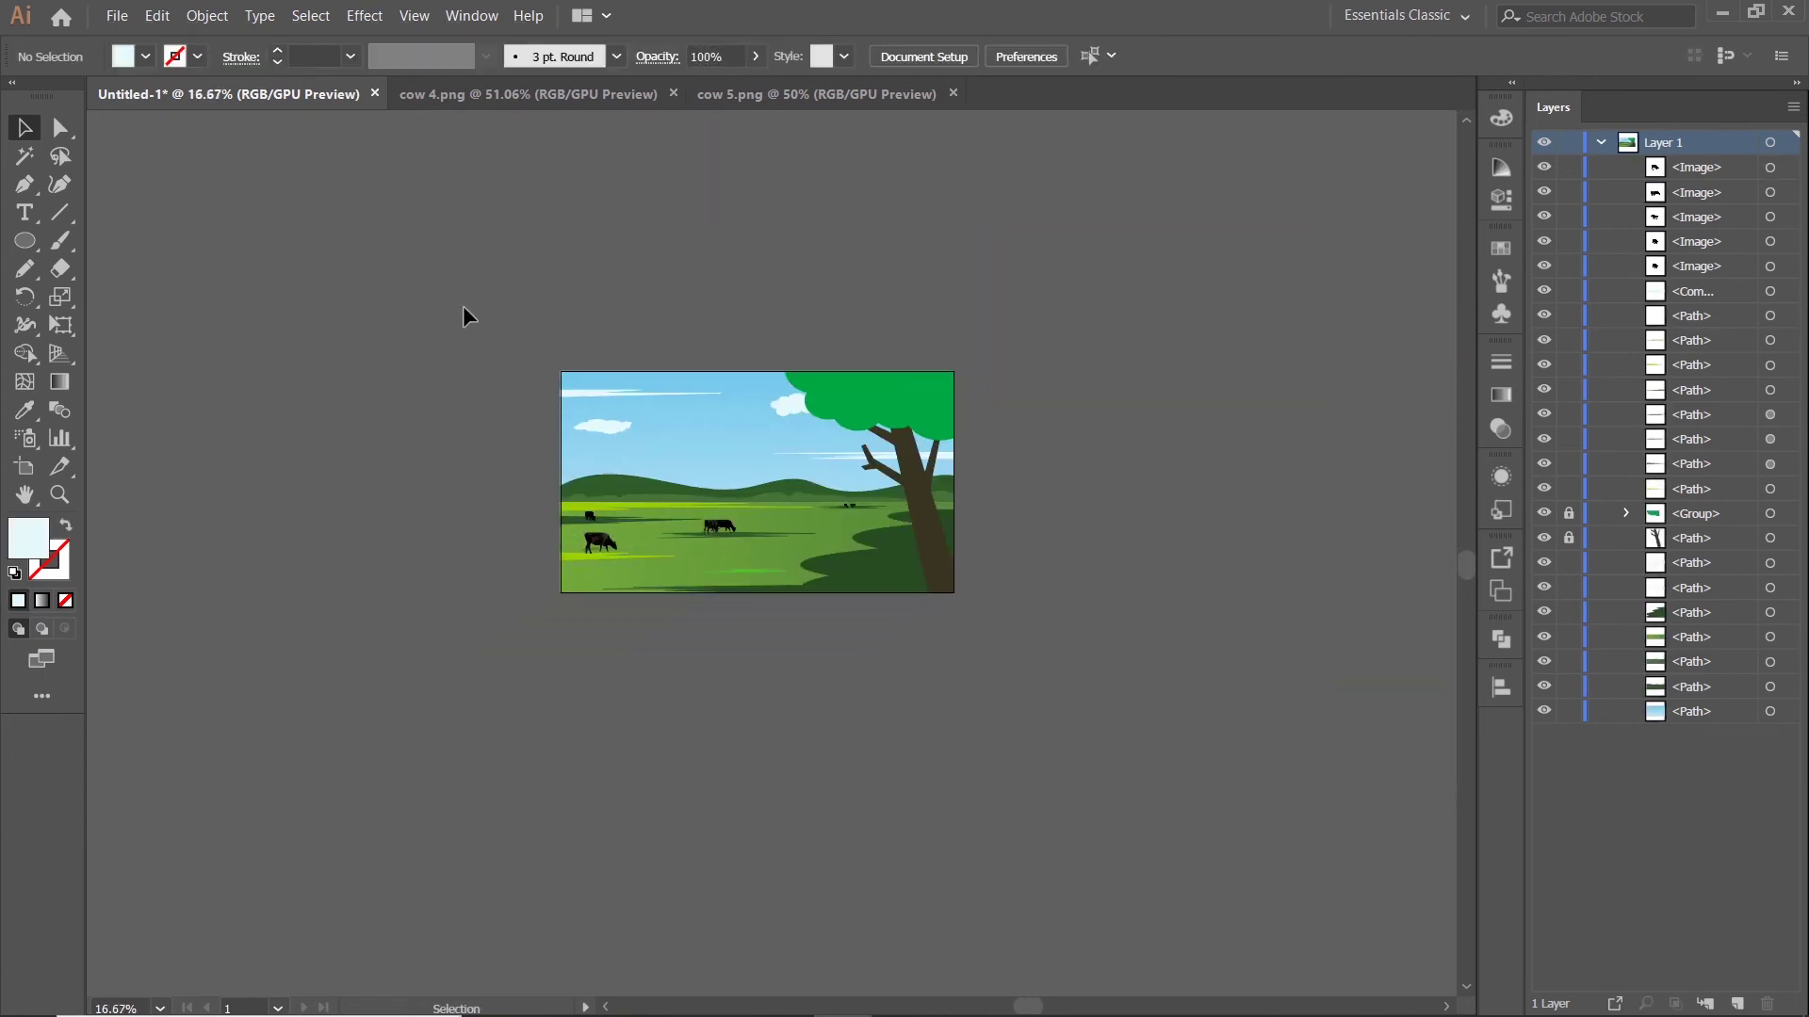
# Bring the cow 5 image into the meadow beside the tree's dark shadow and reflect it across the vertical axis
pyautogui.click(812, 94)
pyautogui.moveTo(753, 523); pyautogui.dragTo(829, 556)
pyautogui.scroll(4, 819, 558)
pyautogui.rightClick(816, 557)
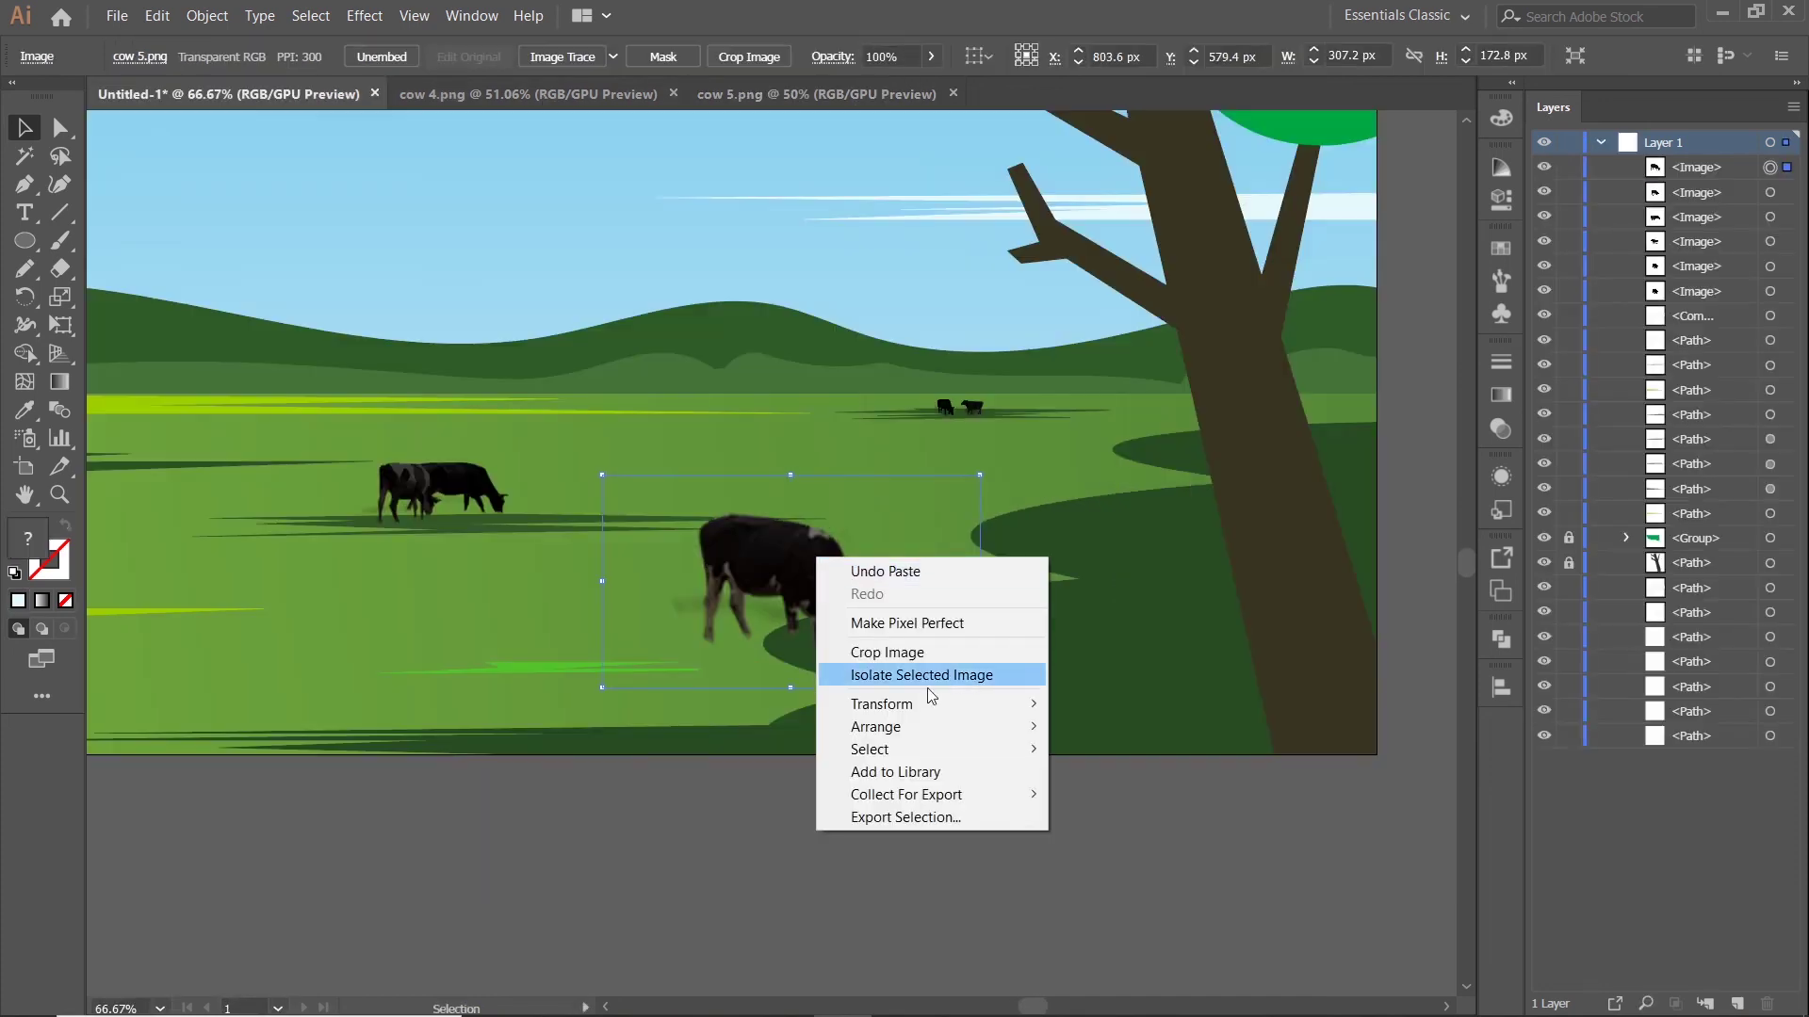
pyautogui.moveTo(989, 704)
pyautogui.click(1074, 781)
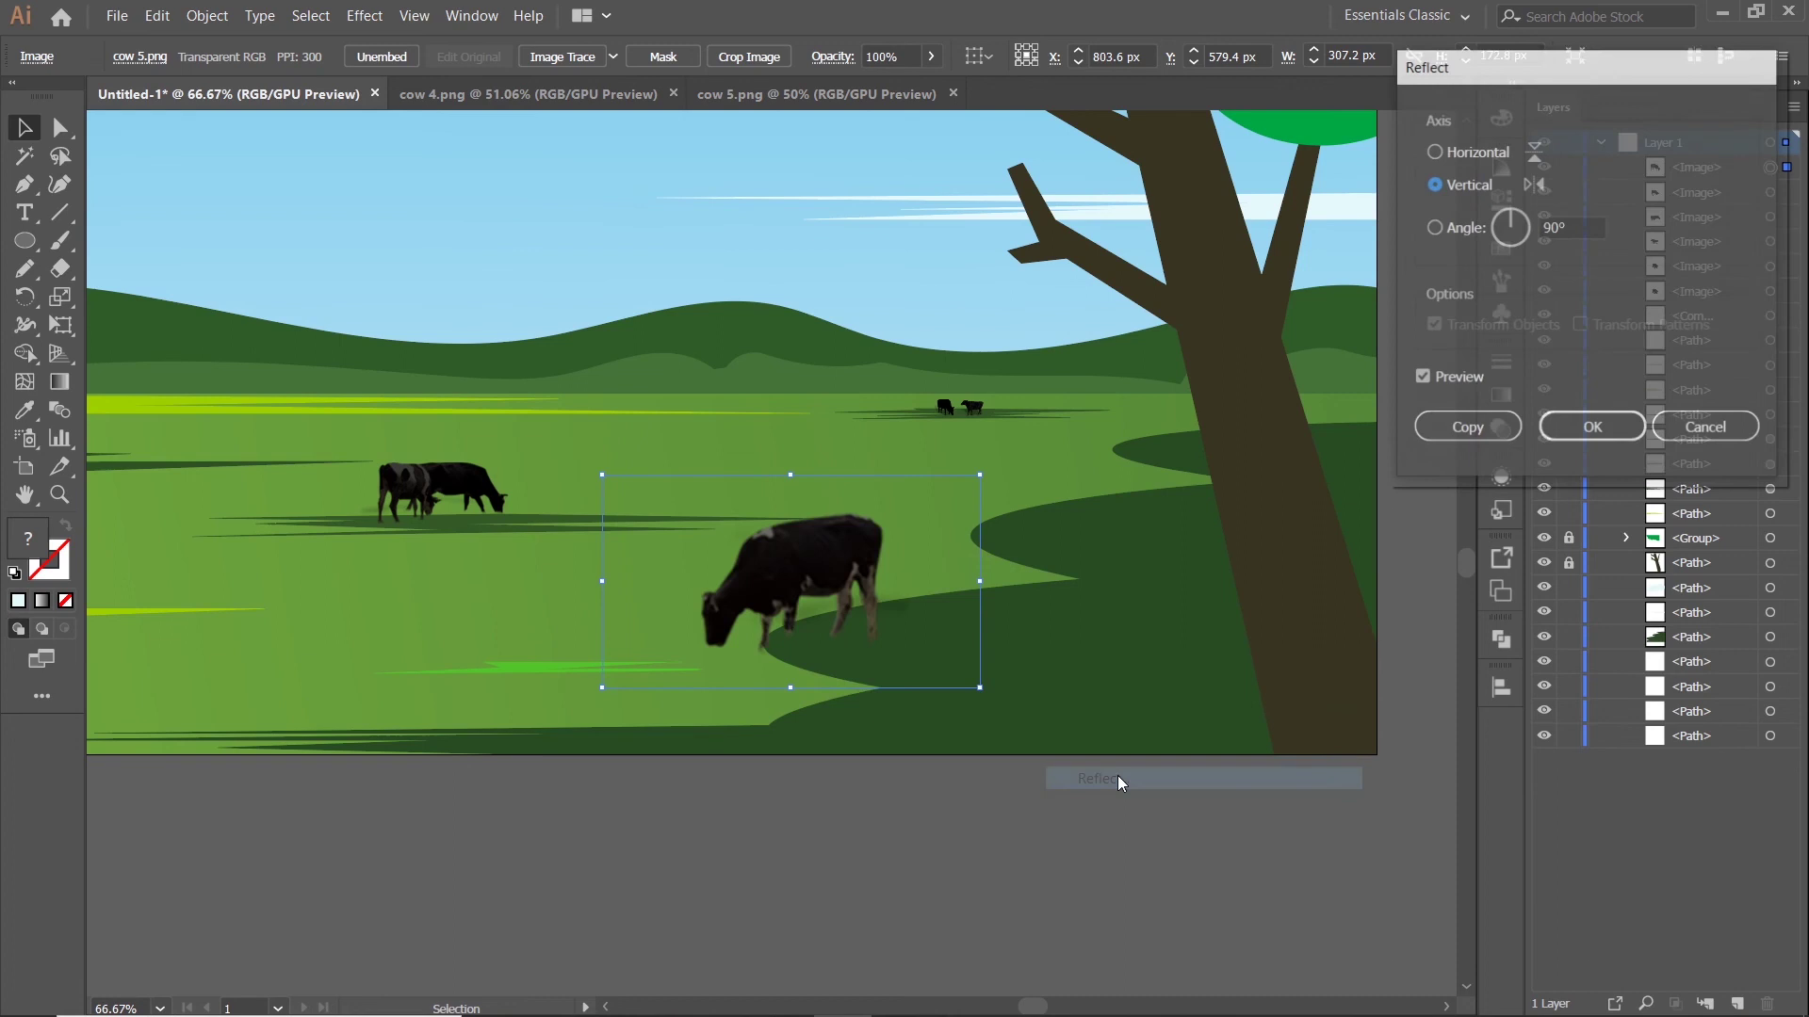
pyautogui.click(1571, 436)
pyautogui.click(992, 884)
# Move the cow 5 image onto the bright green streak and resize it to about 220 by 124 px
pyautogui.moveTo(867, 787); pyautogui.dragTo(1176, 616)
pyautogui.moveTo(1288, 304); pyautogui.dragTo(1144, 367)
pyautogui.moveTo(1047, 437); pyautogui.dragTo(951, 432)
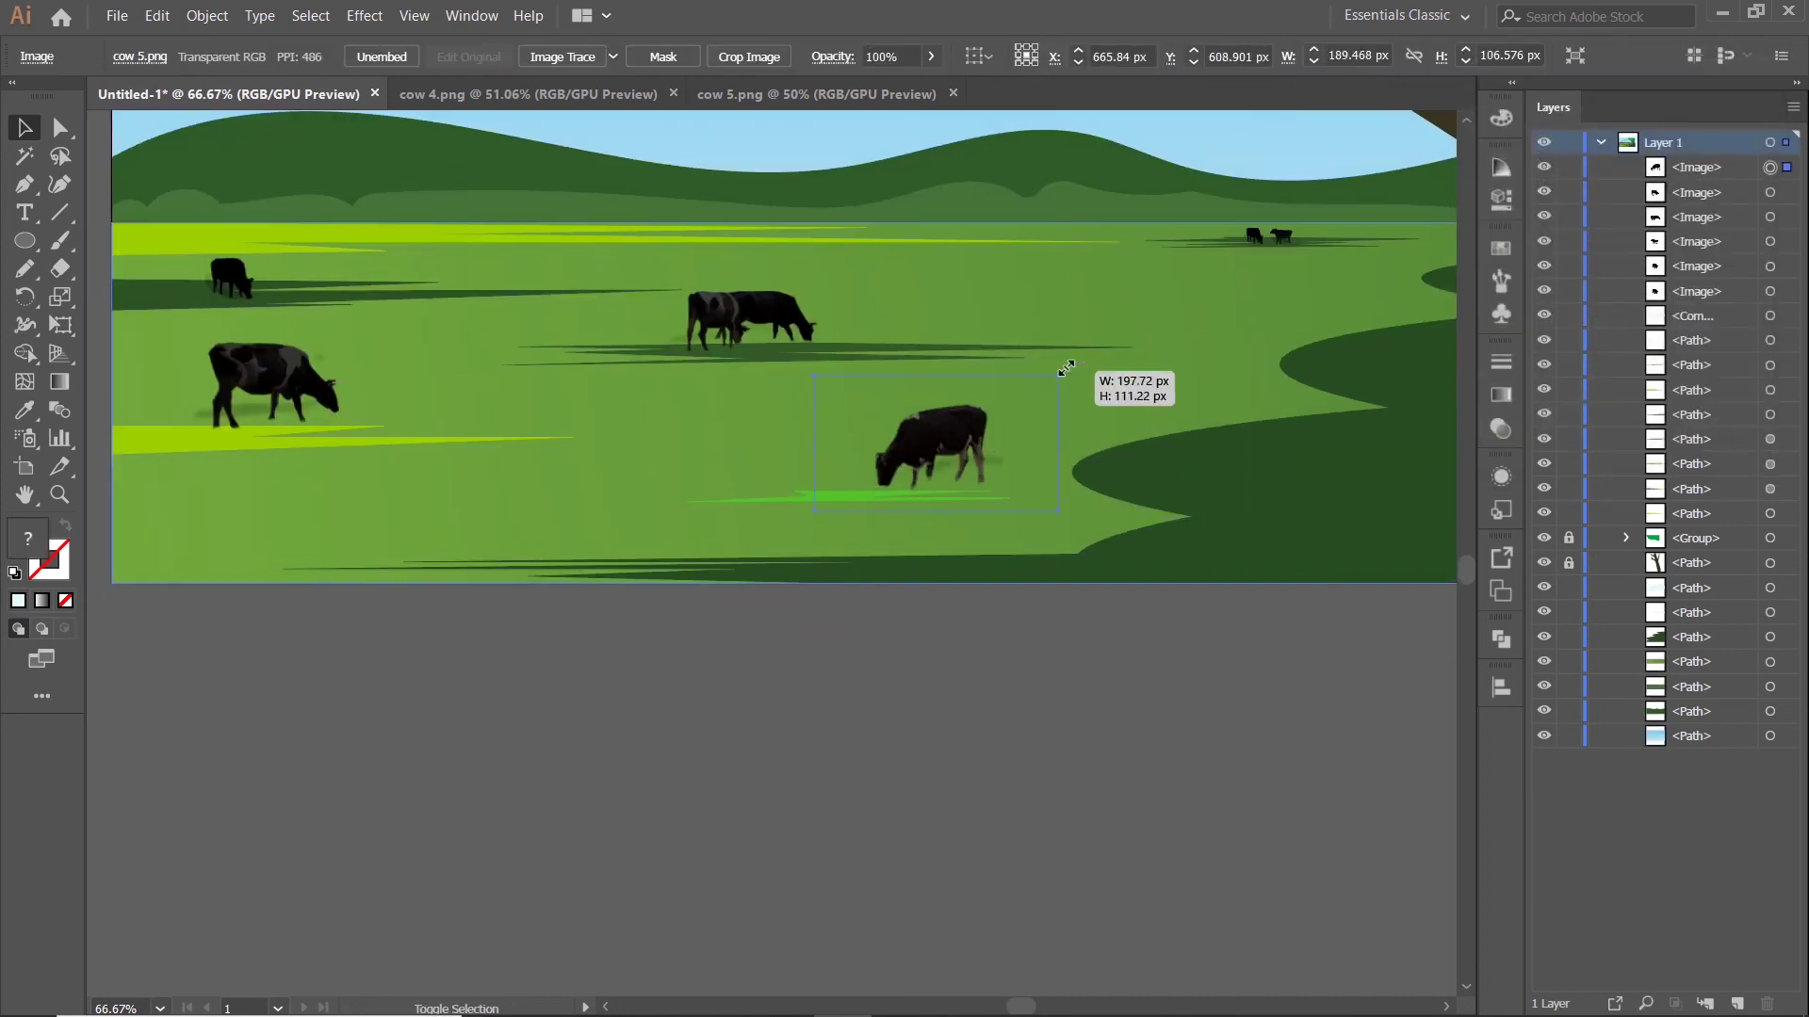
pyautogui.moveTo(1066, 367); pyautogui.dragTo(1084, 358)
pyautogui.moveTo(998, 433); pyautogui.dragTo(962, 439)
pyautogui.scroll(-3, 948, 661)
pyautogui.moveTo(982, 708); pyautogui.dragTo(985, 648)
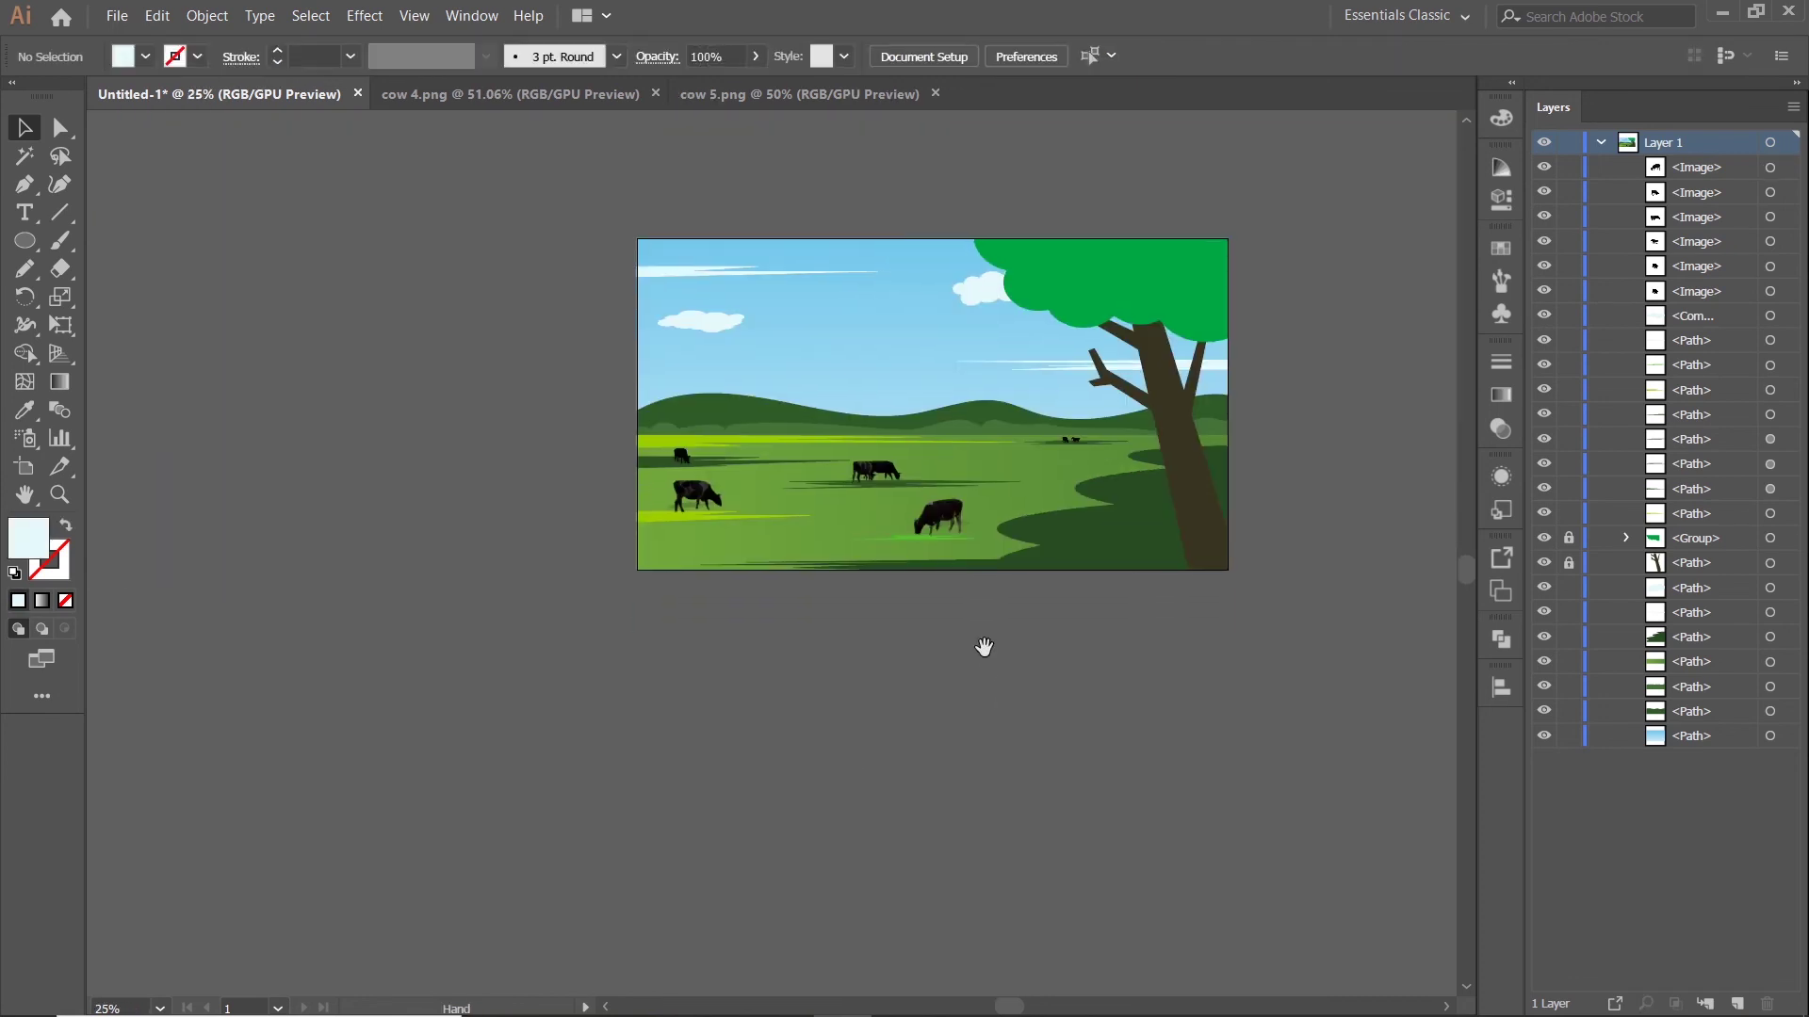
# Shrink the cow 4 image further and reposition it just above the lower yellow-green streak
pyautogui.scroll(4, 714, 533)
pyautogui.click(714, 461)
pyautogui.moveTo(896, 352); pyautogui.dragTo(815, 395)
pyautogui.moveTo(650, 496); pyautogui.dragTo(664, 469)
pyautogui.scroll(-2, 669, 488)
pyautogui.click(690, 758)
pyautogui.moveTo(977, 710); pyautogui.dragTo(938, 683)
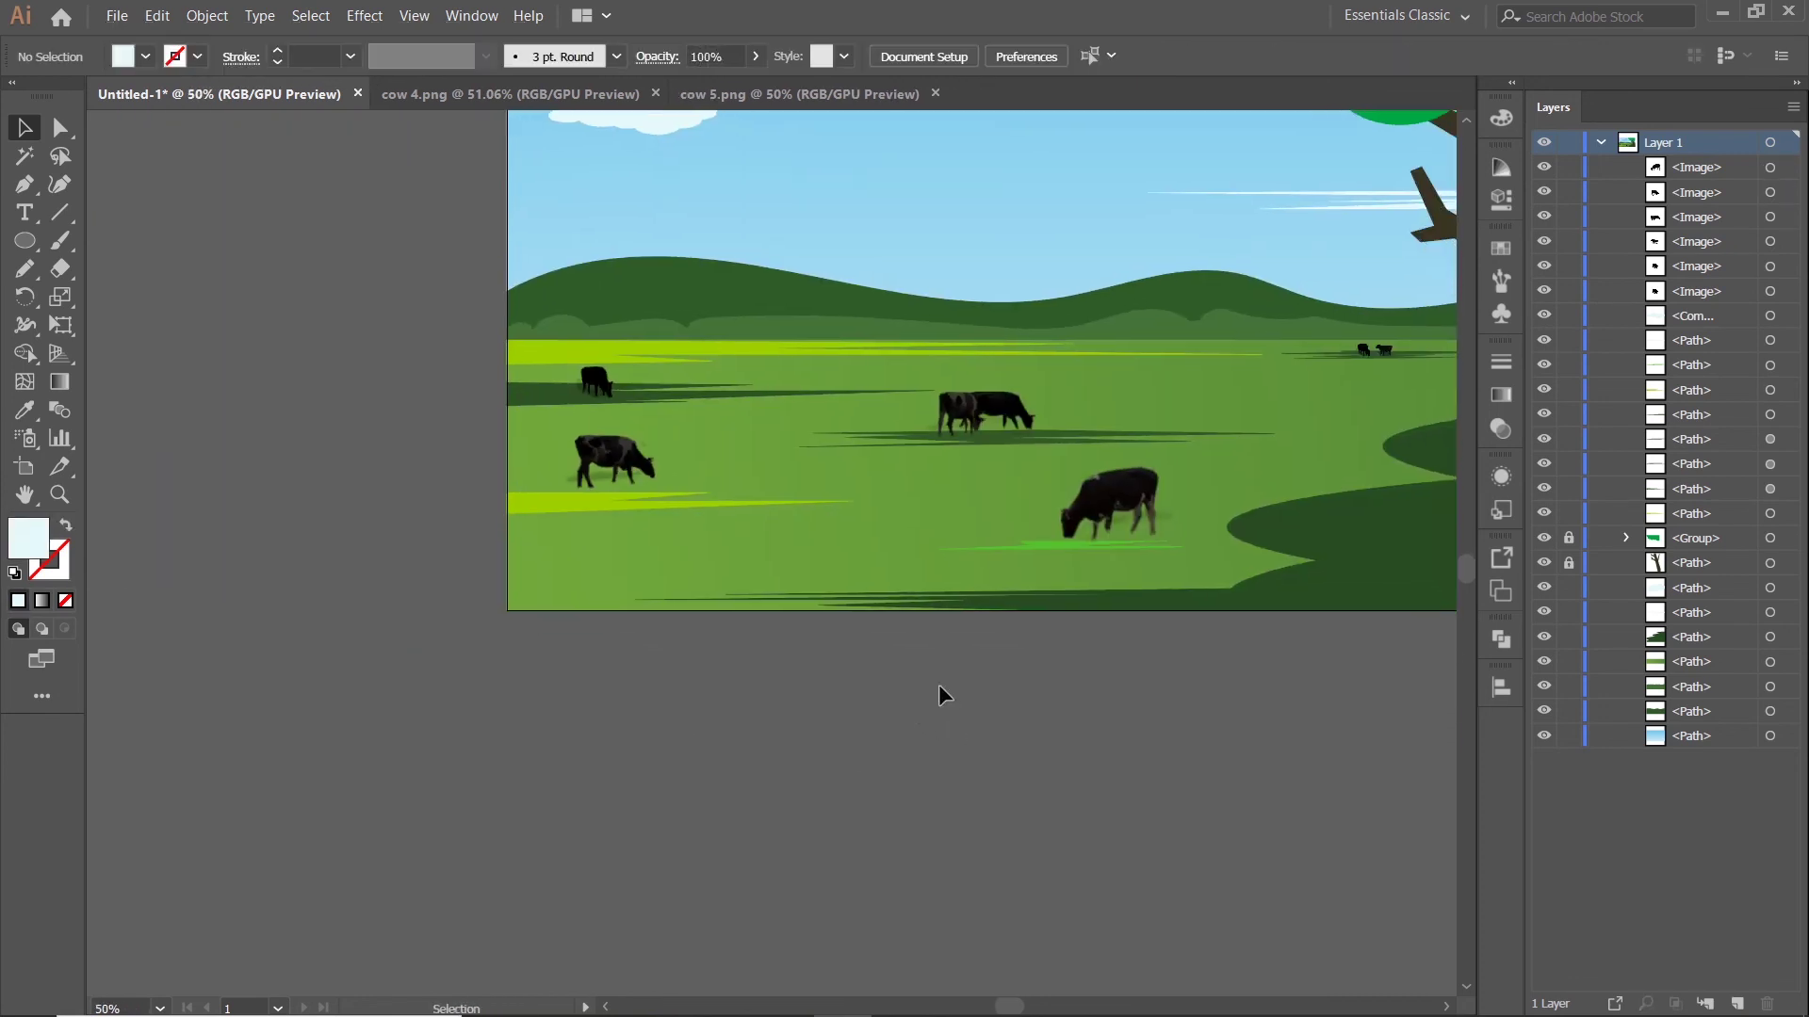
# Duplicate the cow 5 image to the right of the upper-left cow and shrink the copy to about 107 by 60 px
pyautogui.moveTo(1114, 501); pyautogui.dragTo(742, 396)
pyautogui.scroll(3, 768, 398)
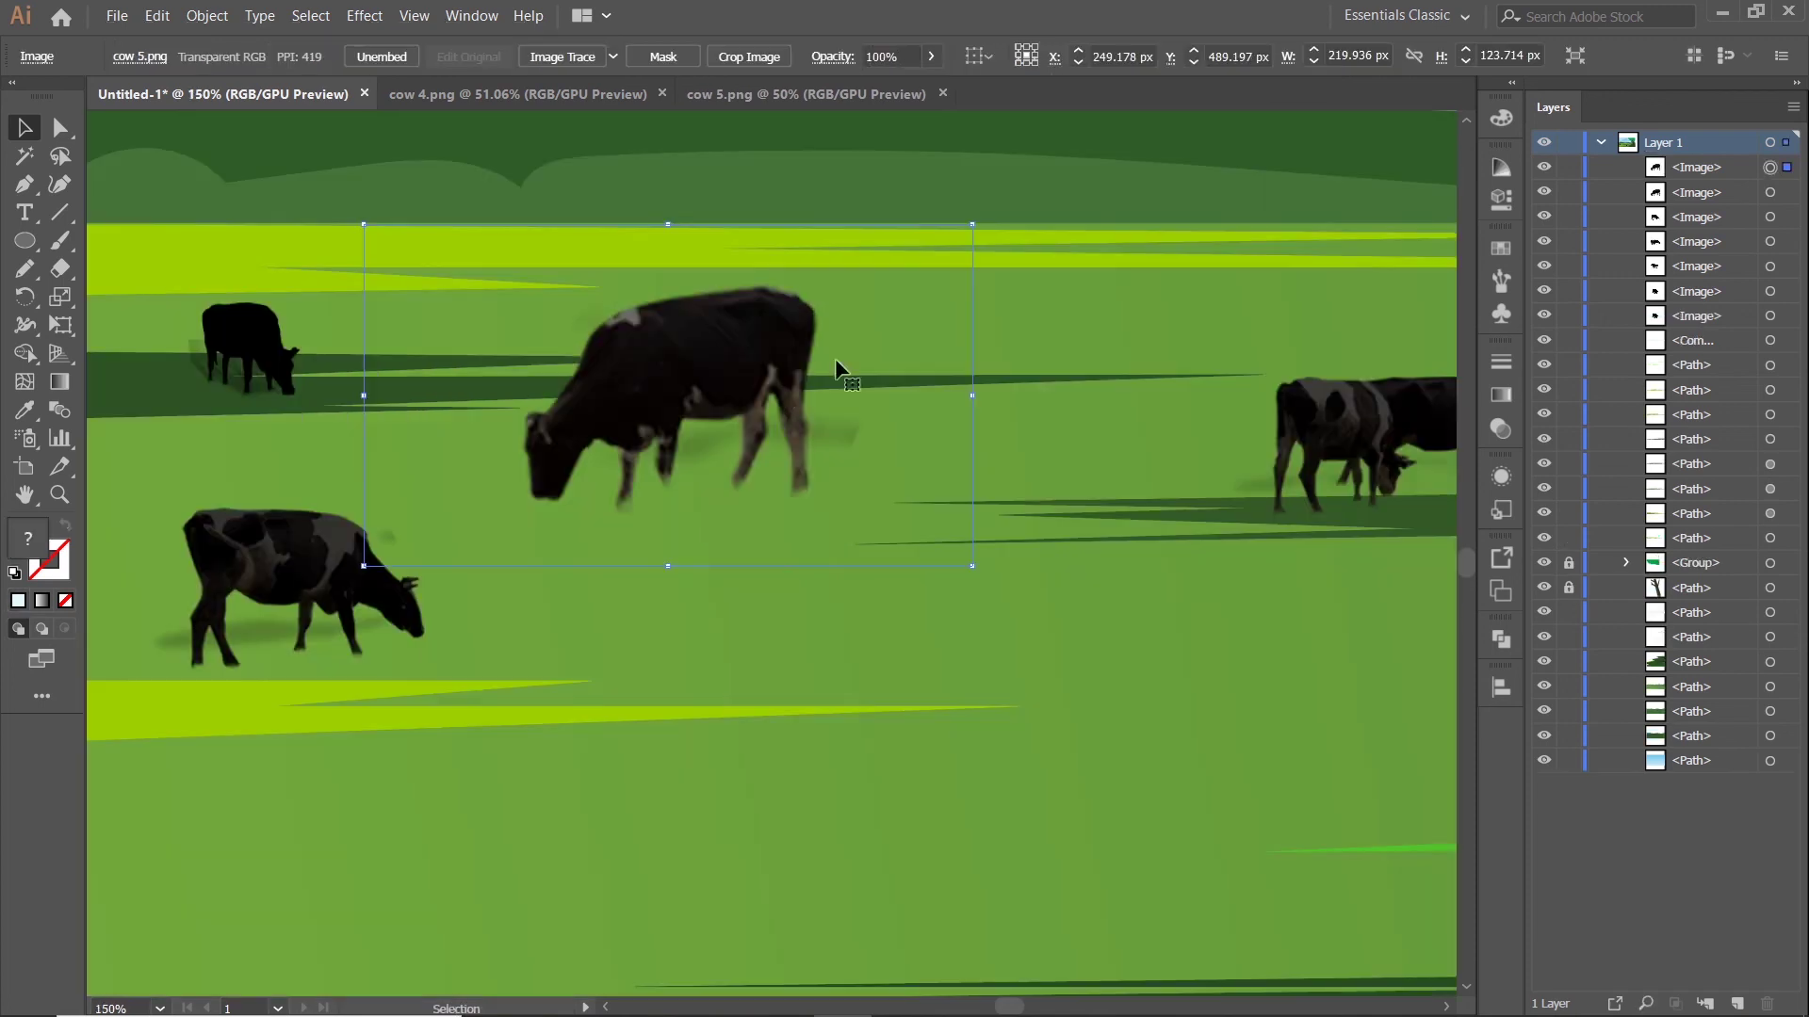
pyautogui.moveTo(973, 226); pyautogui.dragTo(604, 391)
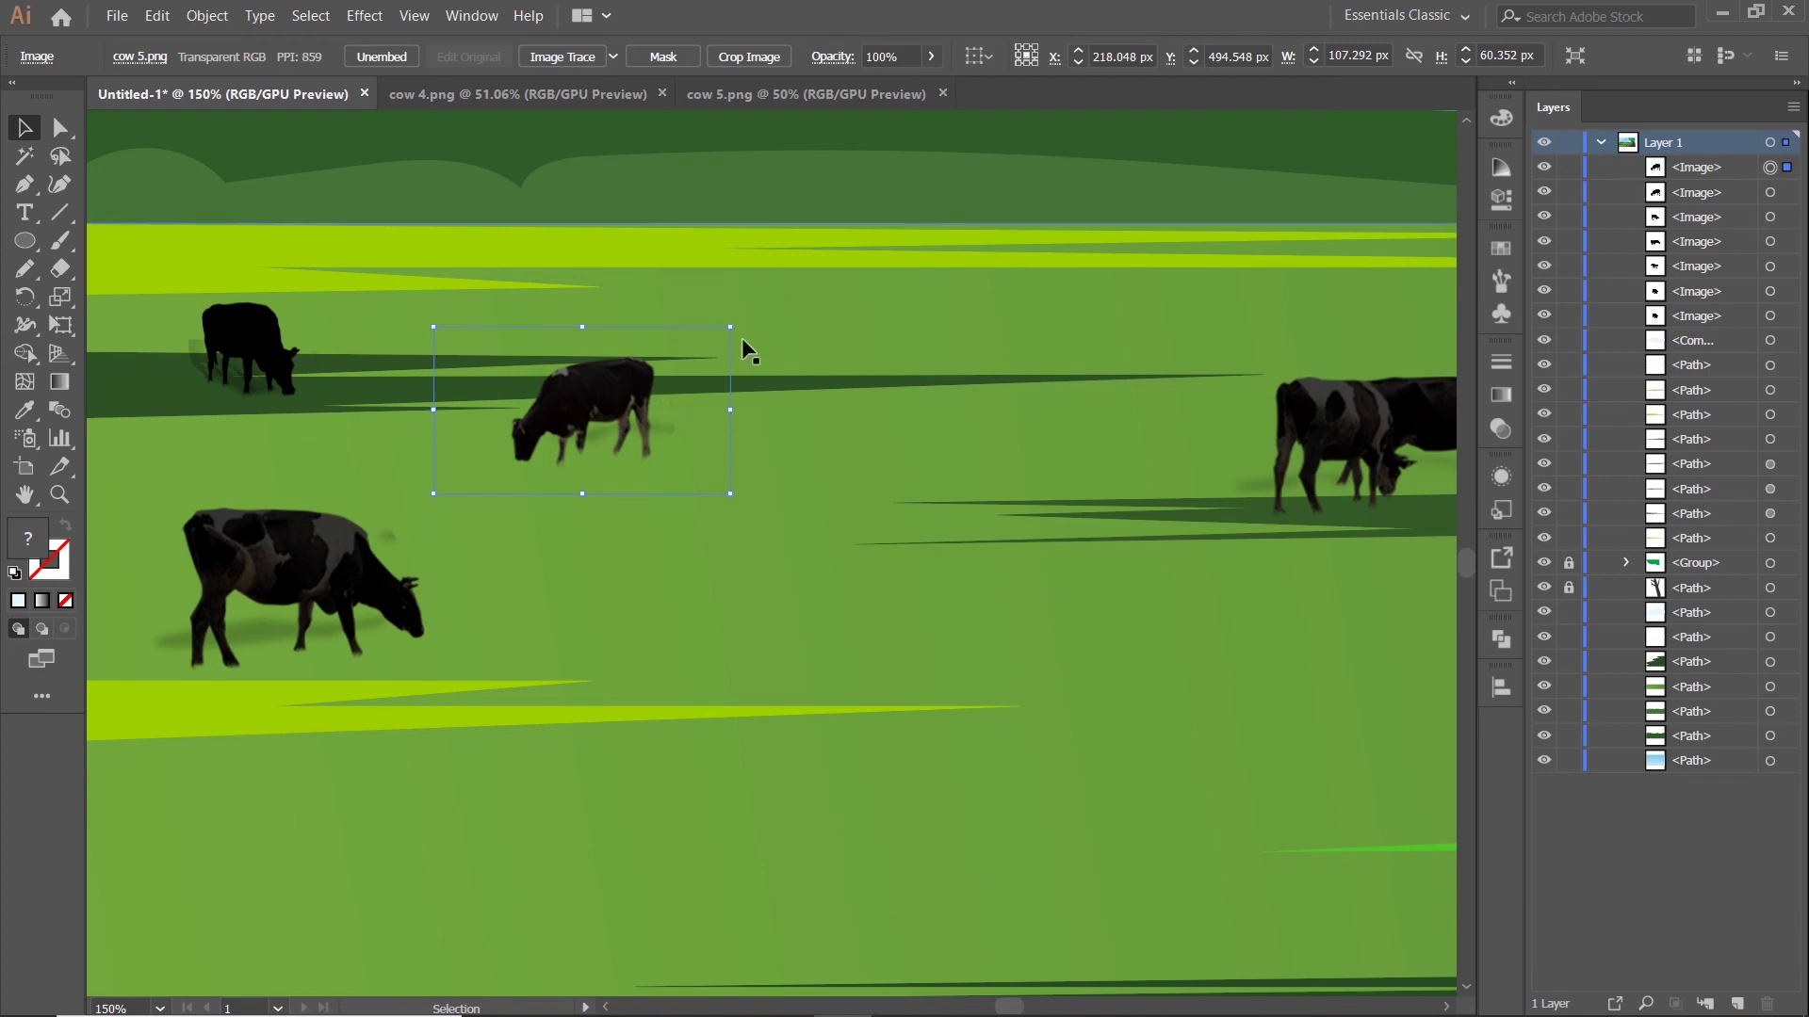
pyautogui.hotkey('ctrl', '-')
pyautogui.hotkey('ctrl', '-')
pyautogui.hotkey('ctrl', '-')
pyautogui.hotkey('ctrl', '-')
pyautogui.click(859, 749)
pyautogui.click(838, 530)
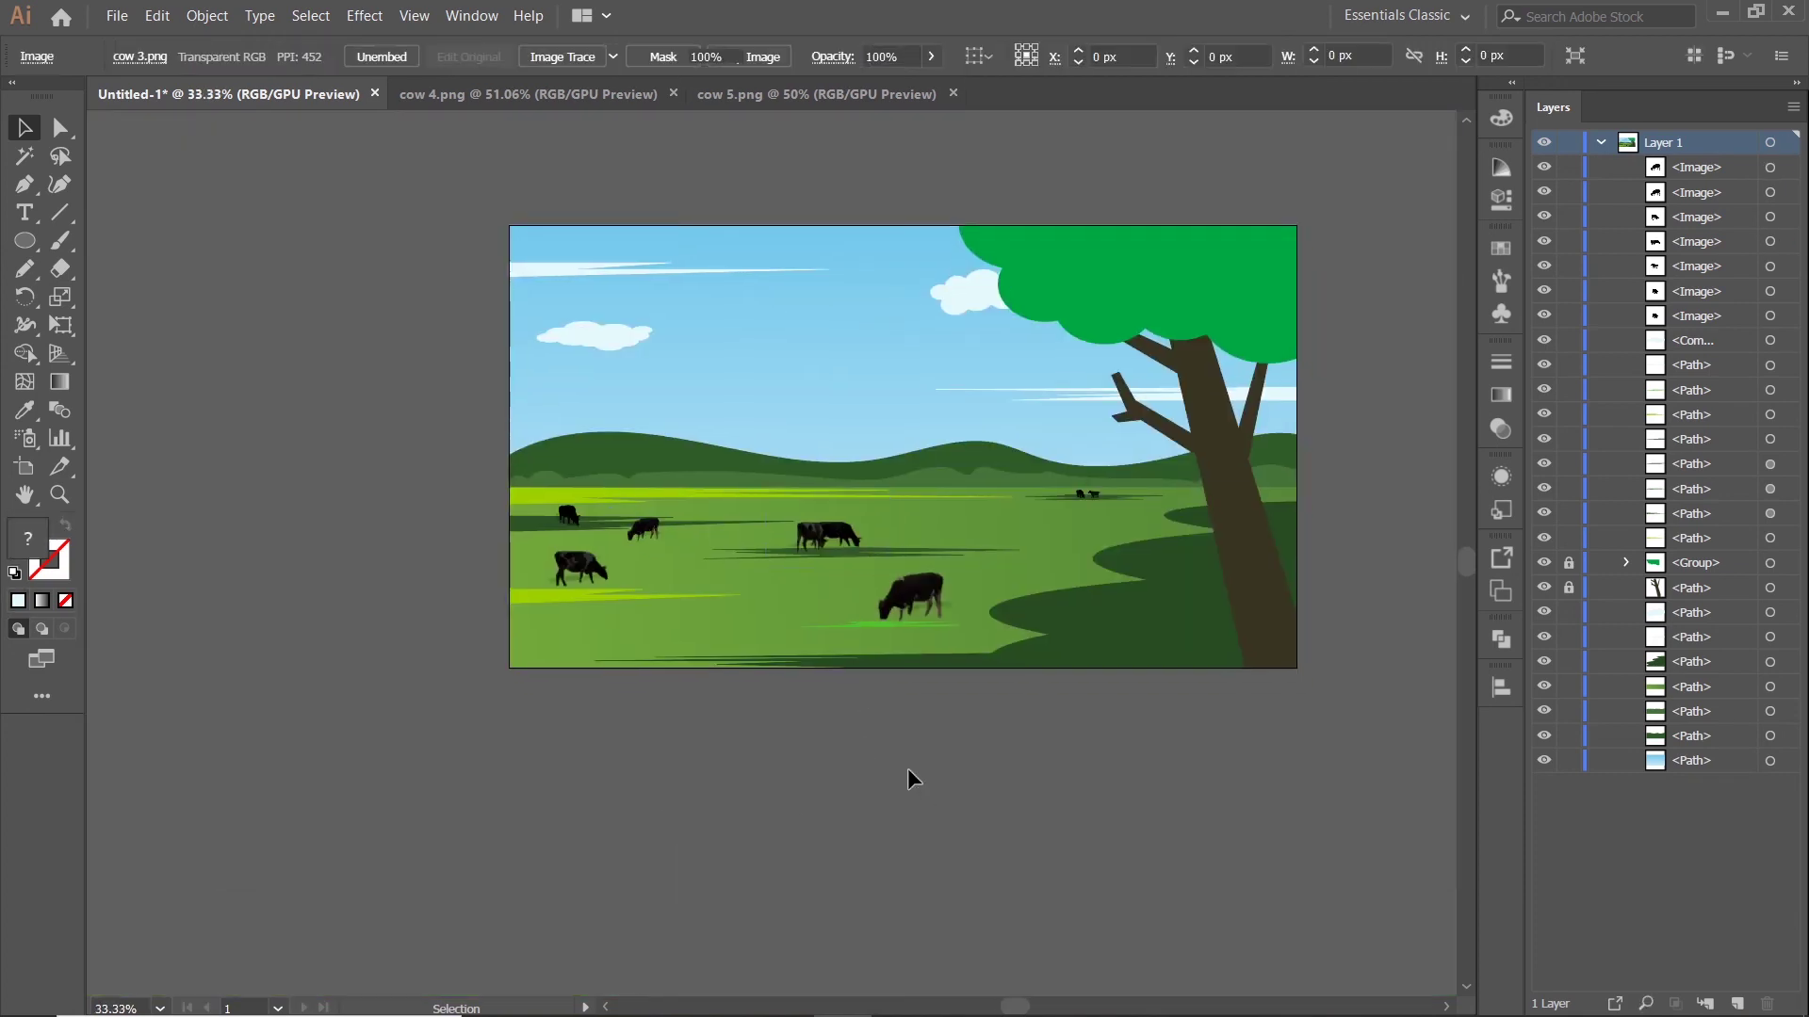
pyautogui.click(908, 767)
pyautogui.moveTo(939, 768); pyautogui.dragTo(935, 731)
pyautogui.click(927, 552)
pyautogui.scroll(2, 927, 550)
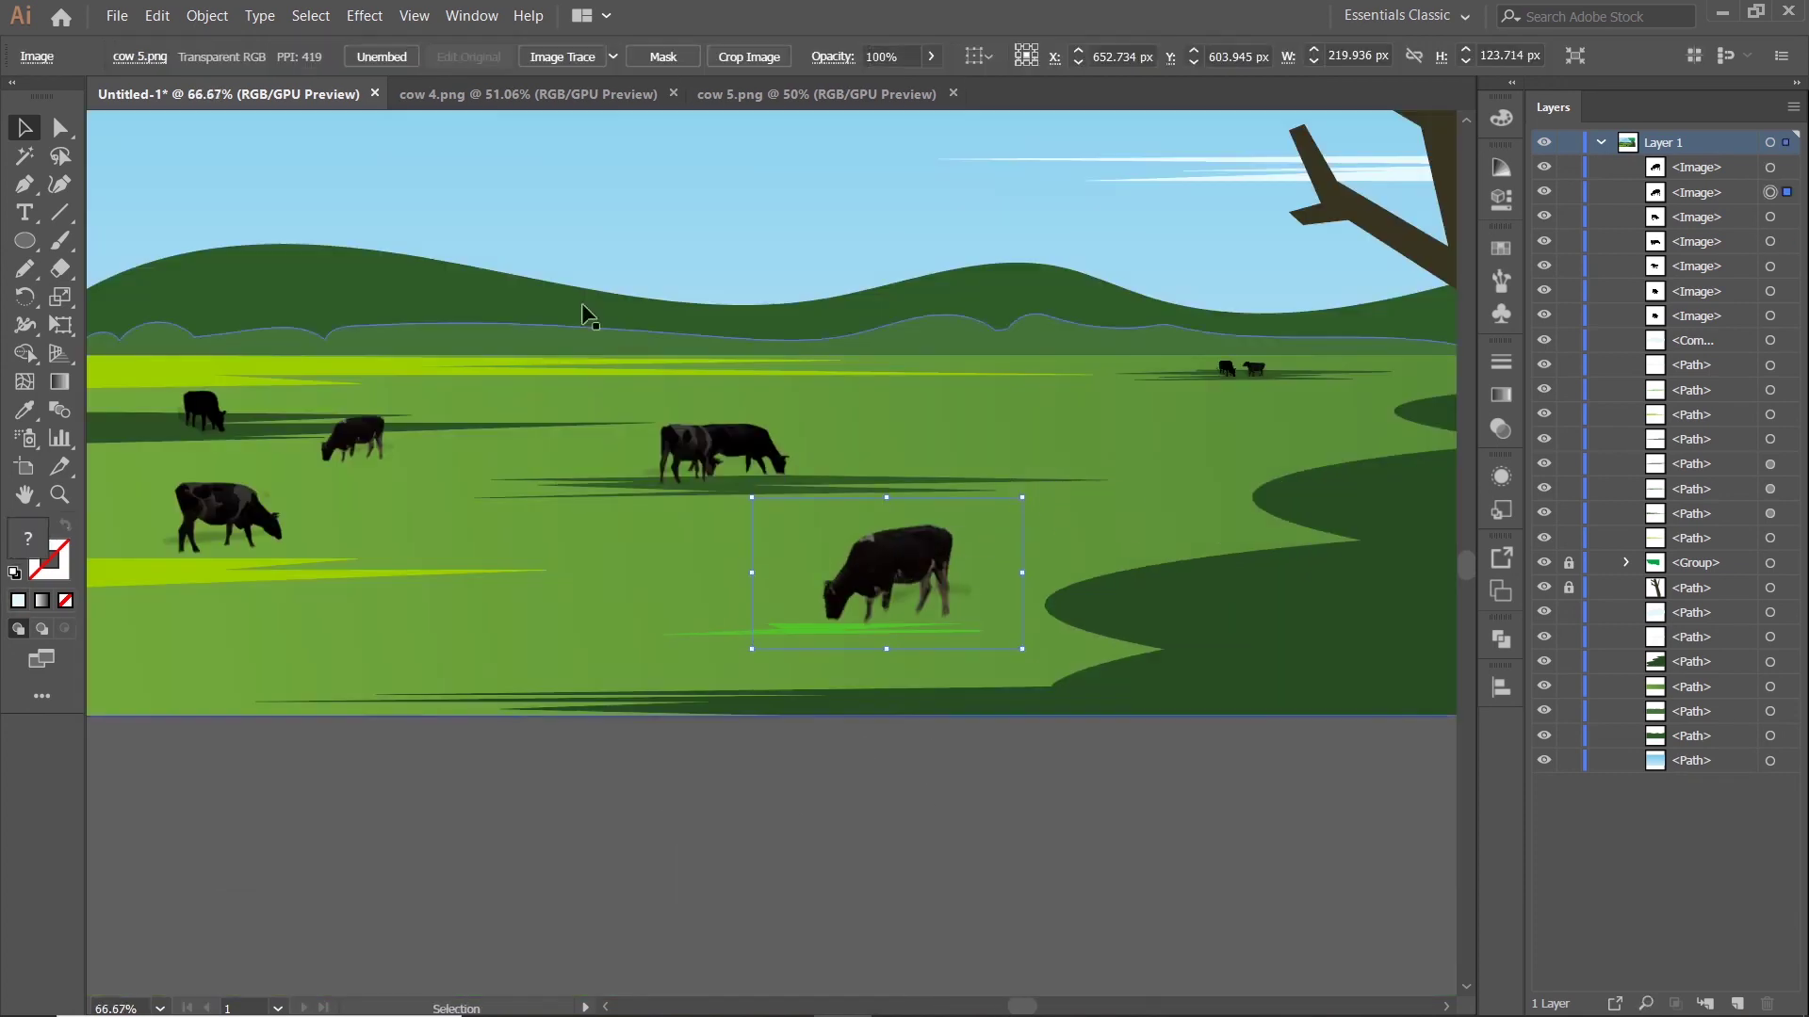
pyautogui.click(767, 94)
pyautogui.moveTo(791, 546); pyautogui.dragTo(222, 10)
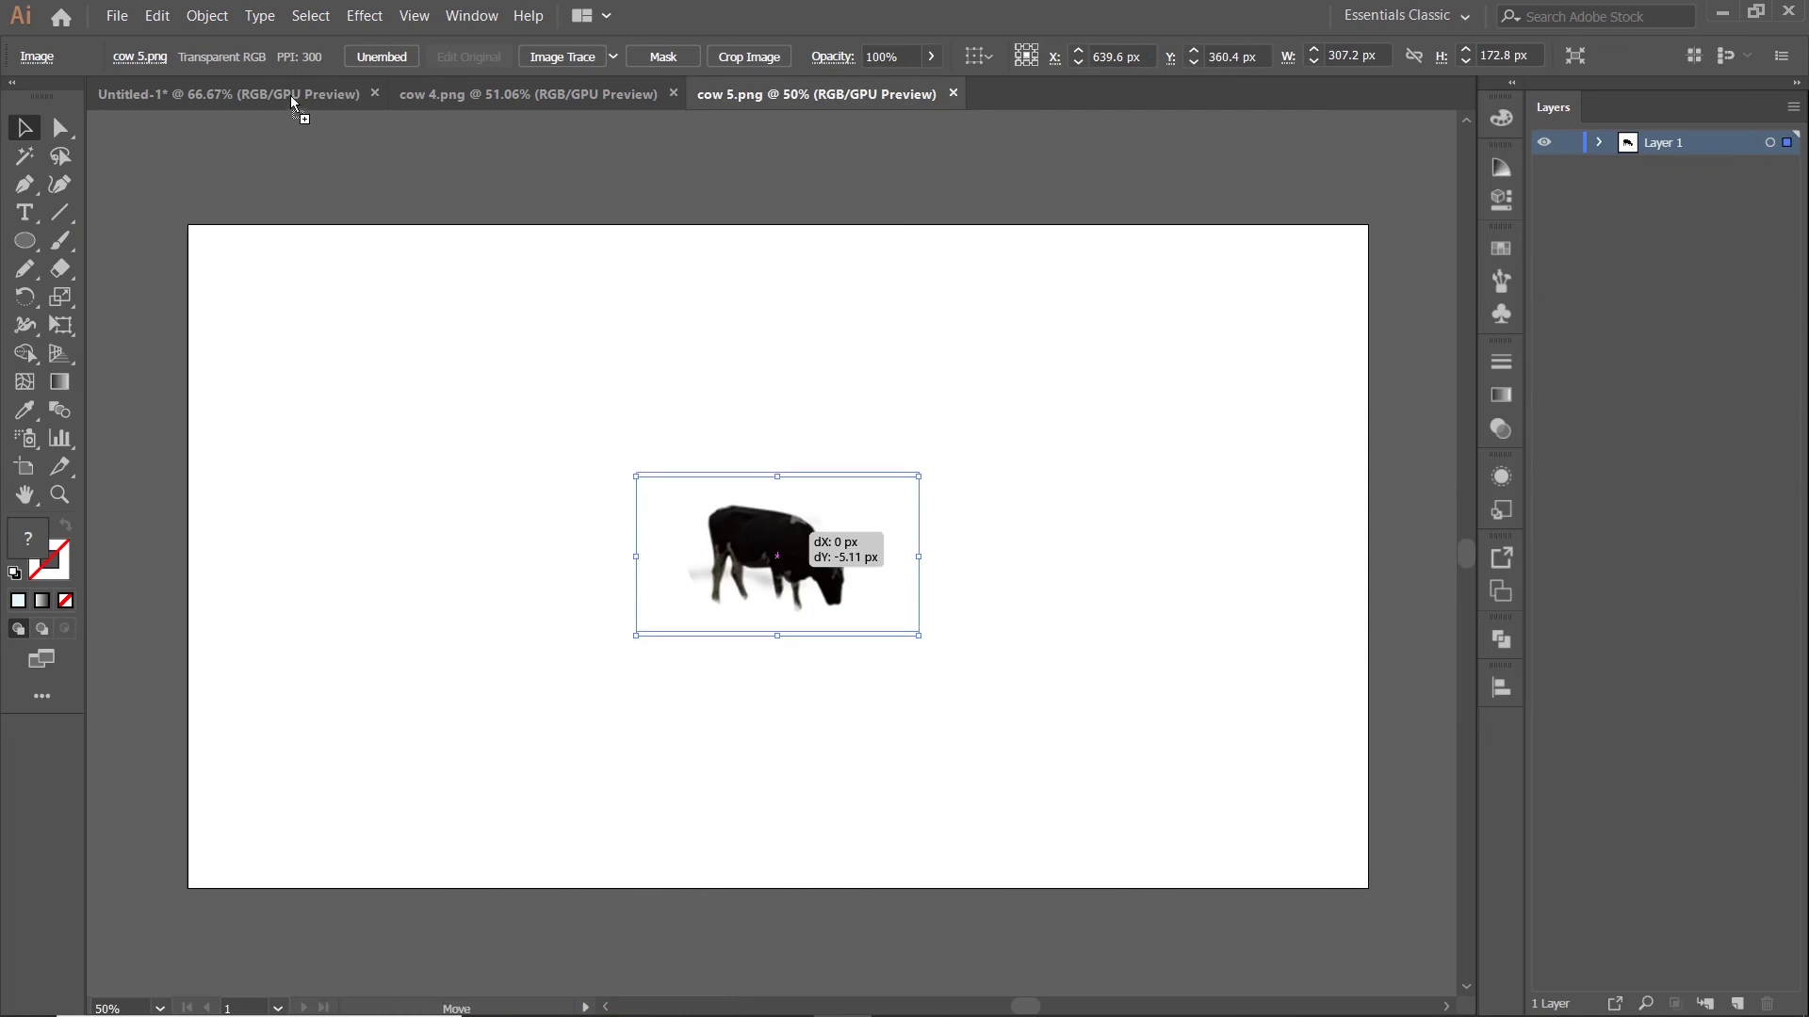
pyautogui.moveTo(292, 101); pyautogui.dragTo(876, 485)
# Close the cow 5.png and cow 4.png documents and clear the selection in the landscape
pyautogui.click(954, 95)
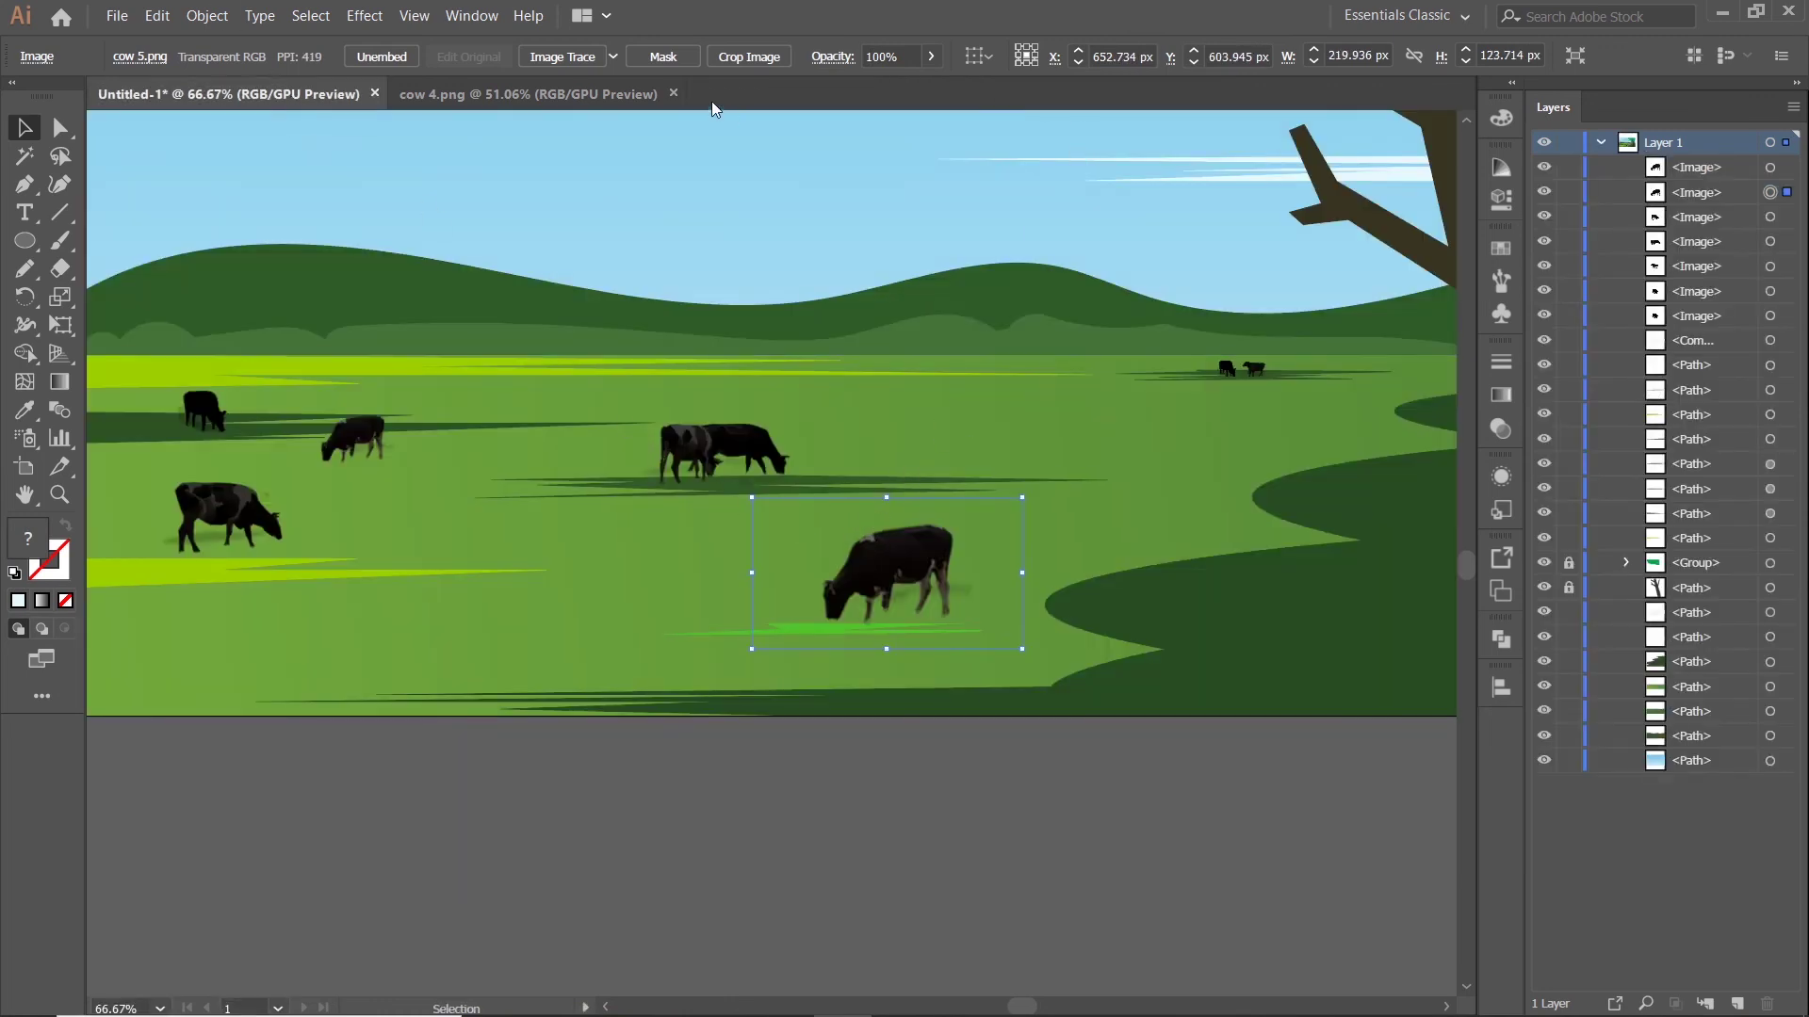
pyautogui.click(674, 93)
pyautogui.scroll(-2, 905, 183)
pyautogui.scroll(-1, 928, 480)
pyautogui.click(920, 546)
pyautogui.scroll(-2, 928, 589)
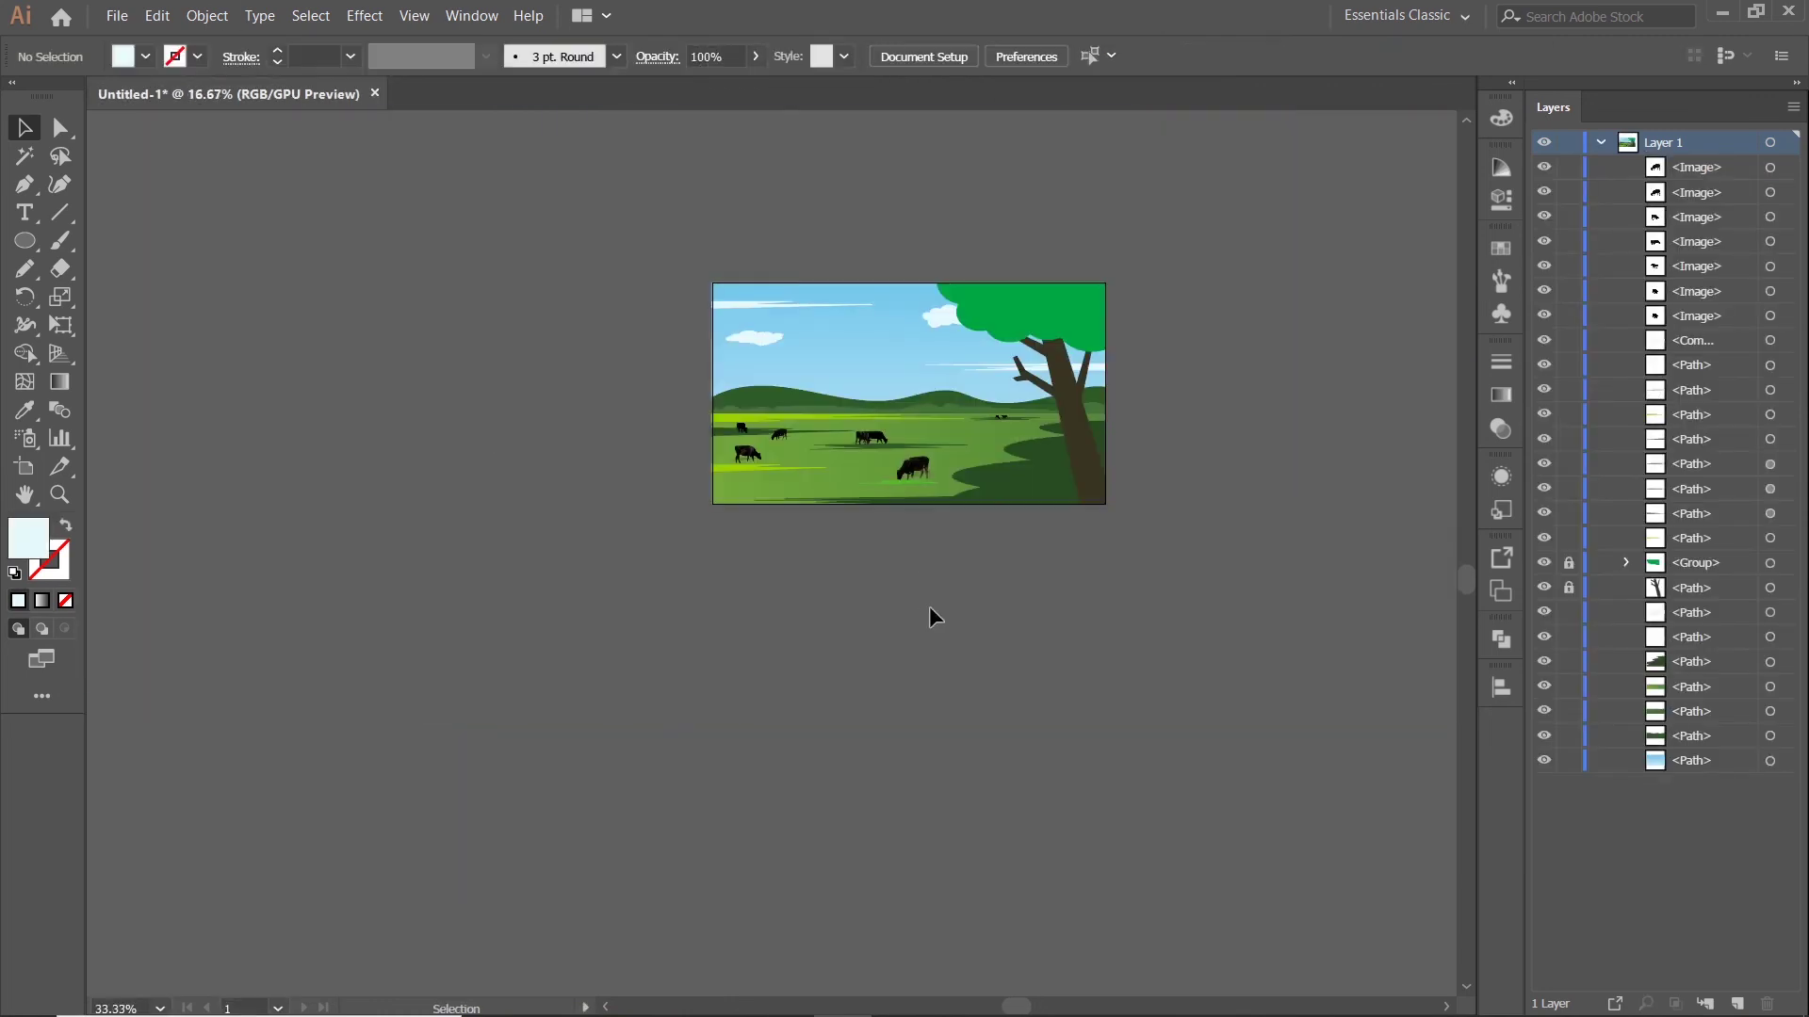
# Shrink the upper-left cow to about 103 by 58 px and slightly reduce the small cow to its right
pyautogui.scroll(6, 995, 565)
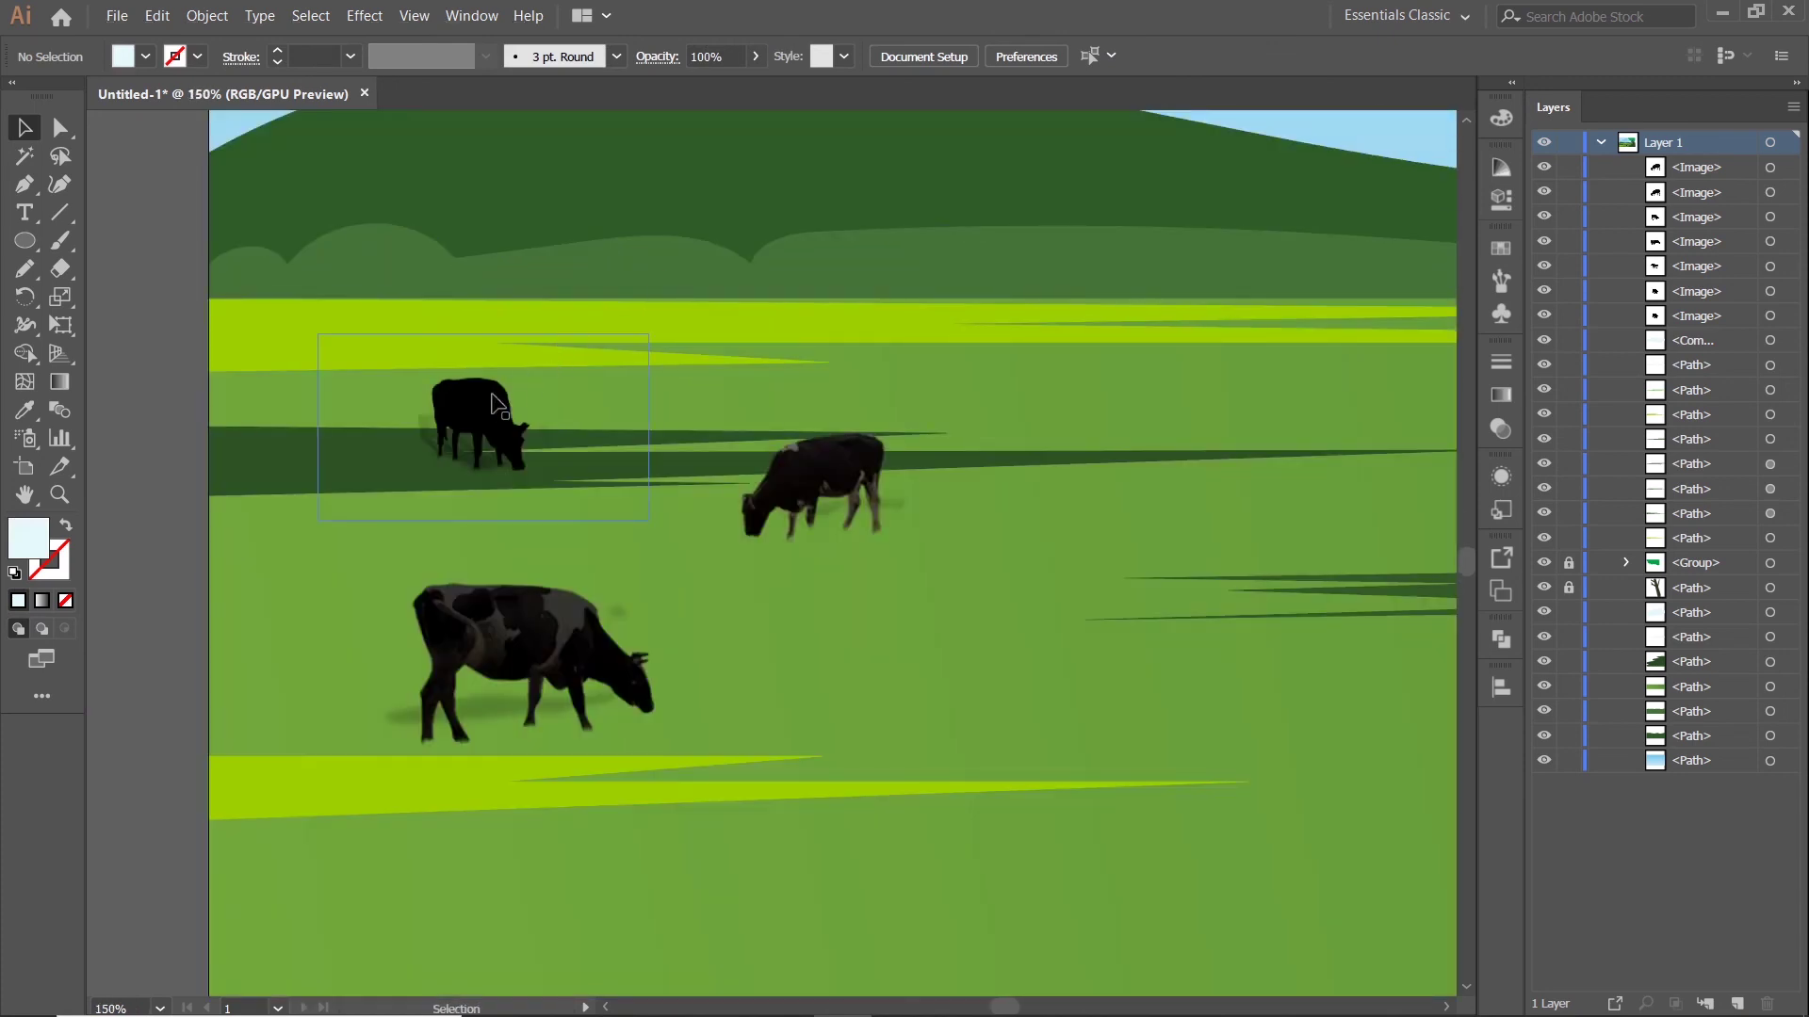
pyautogui.click(498, 405)
pyautogui.moveTo(649, 335); pyautogui.dragTo(624, 348)
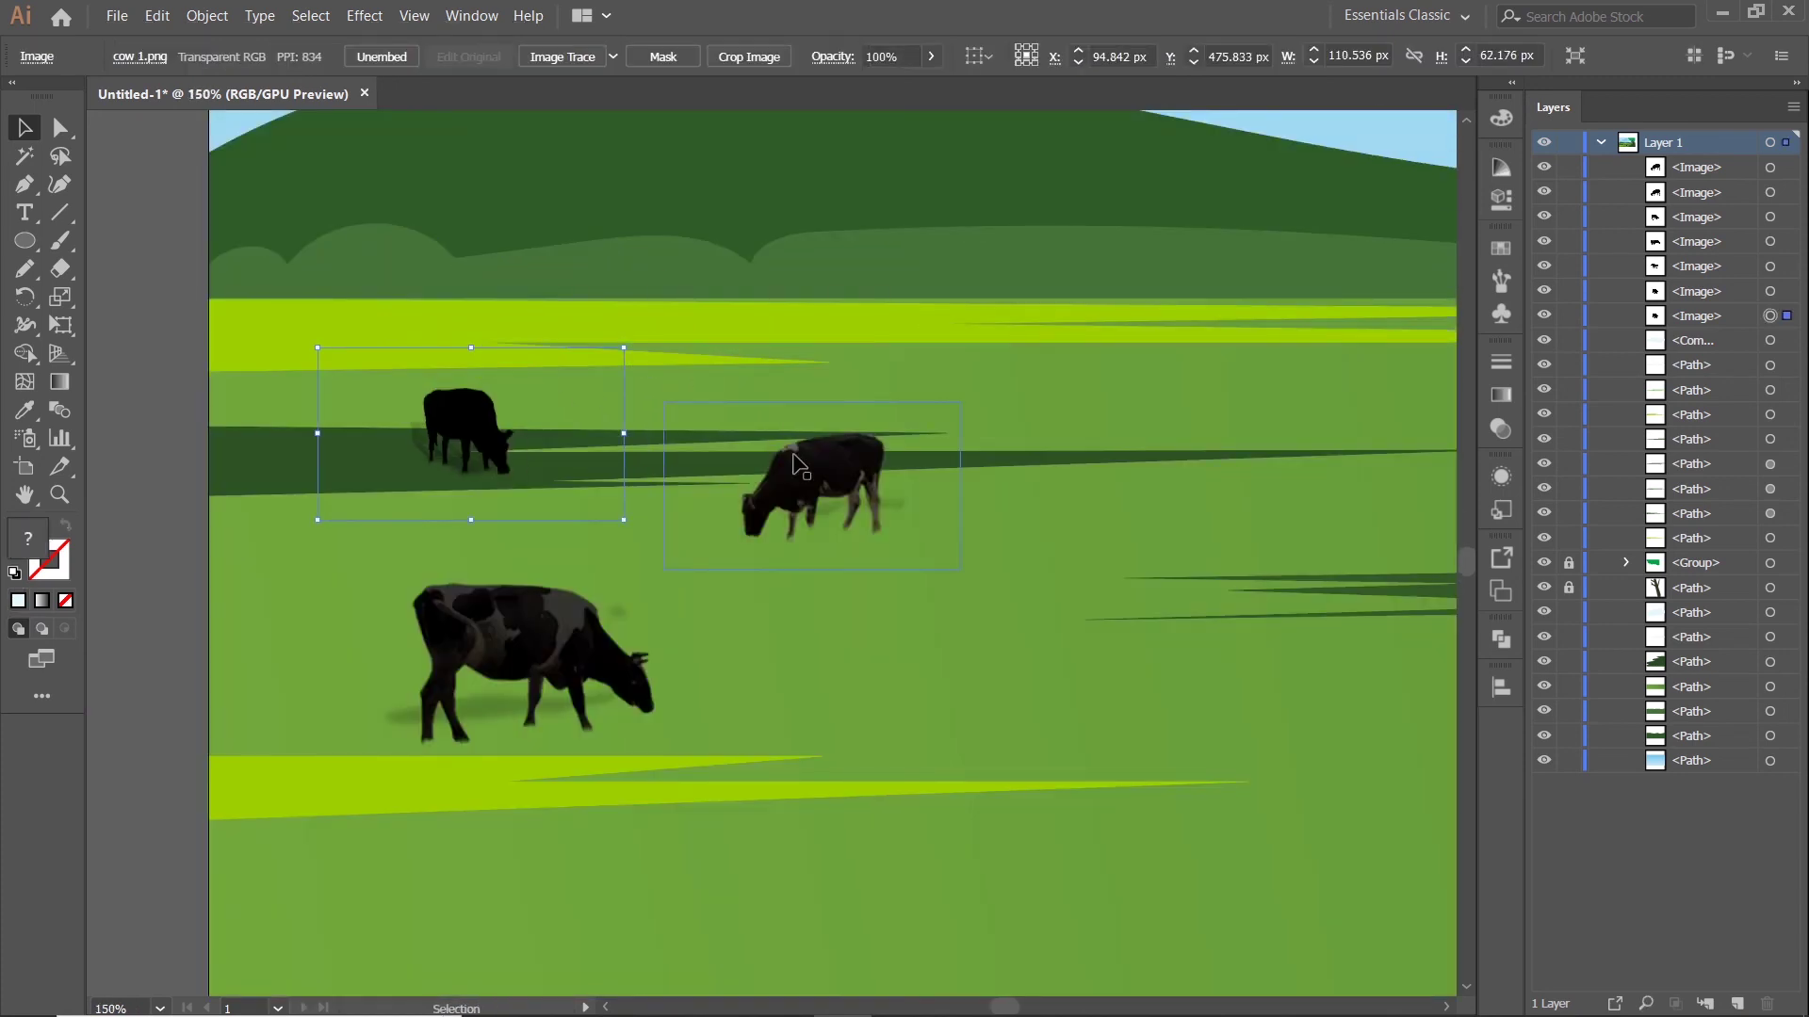
pyautogui.click(799, 464)
pyautogui.moveTo(959, 405); pyautogui.dragTo(922, 423)
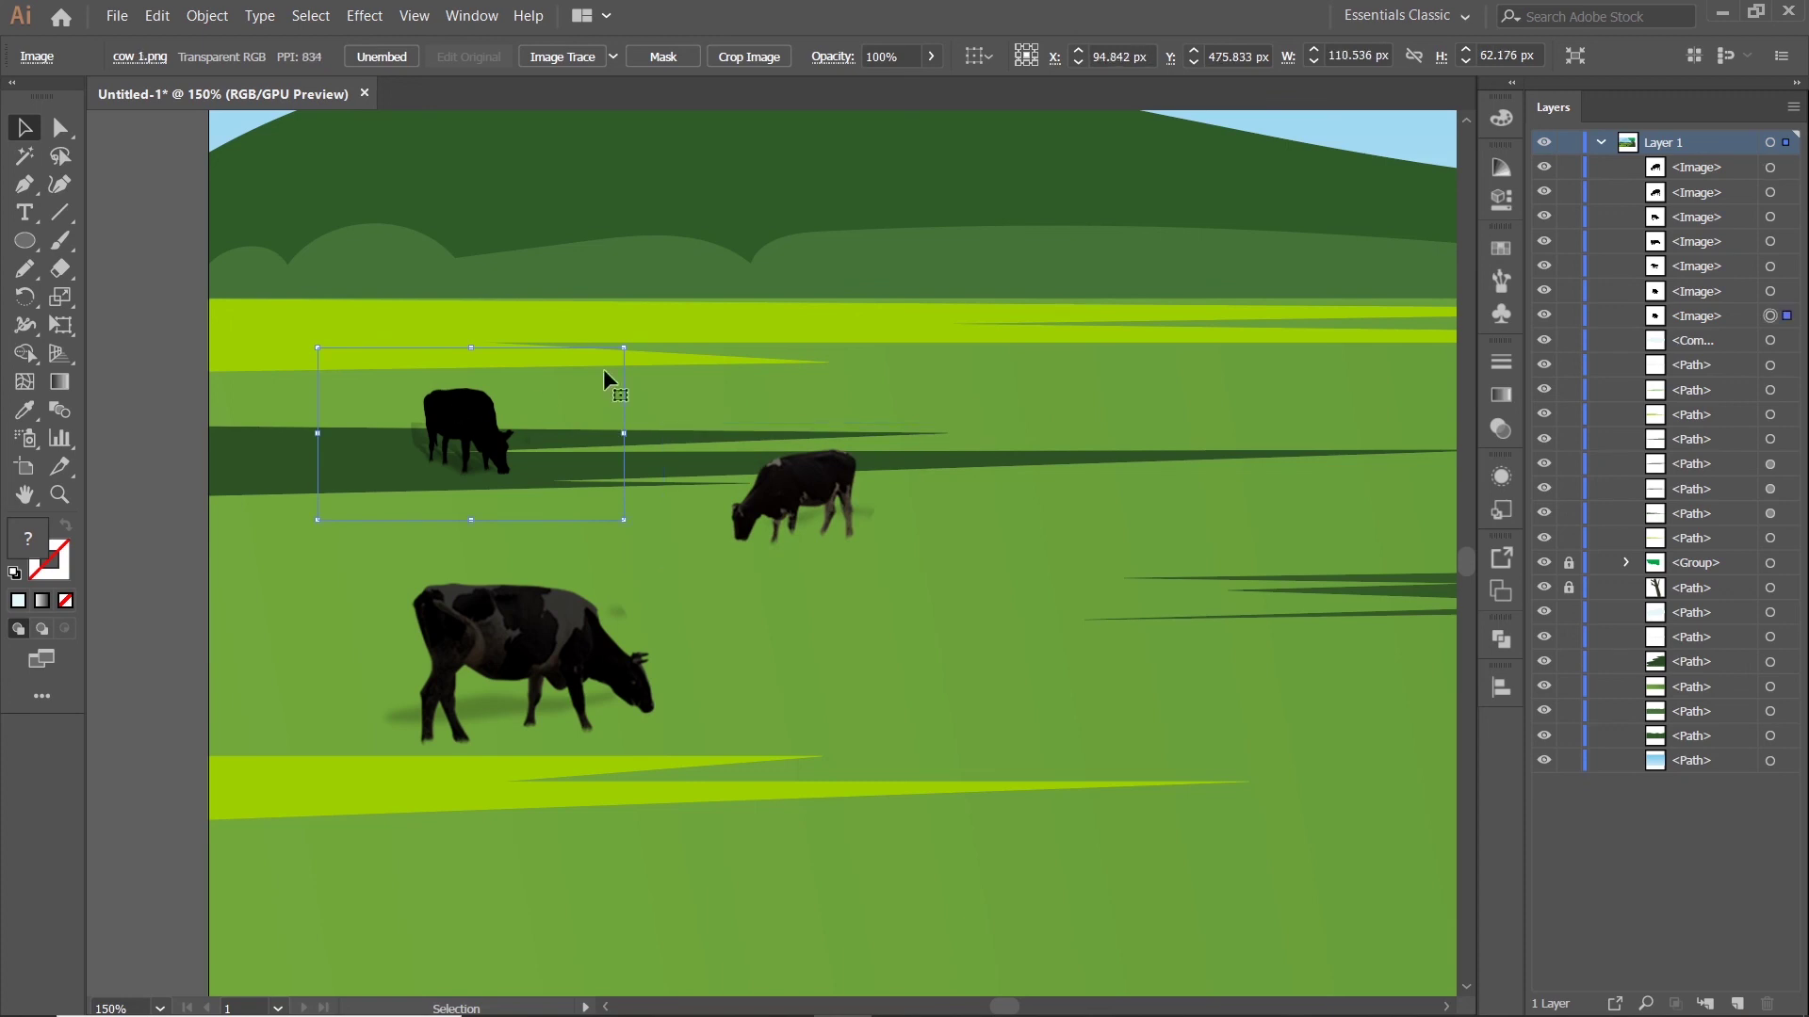
pyautogui.moveTo(623, 350); pyautogui.dragTo(618, 362)
pyautogui.scroll(-5, 636, 358)
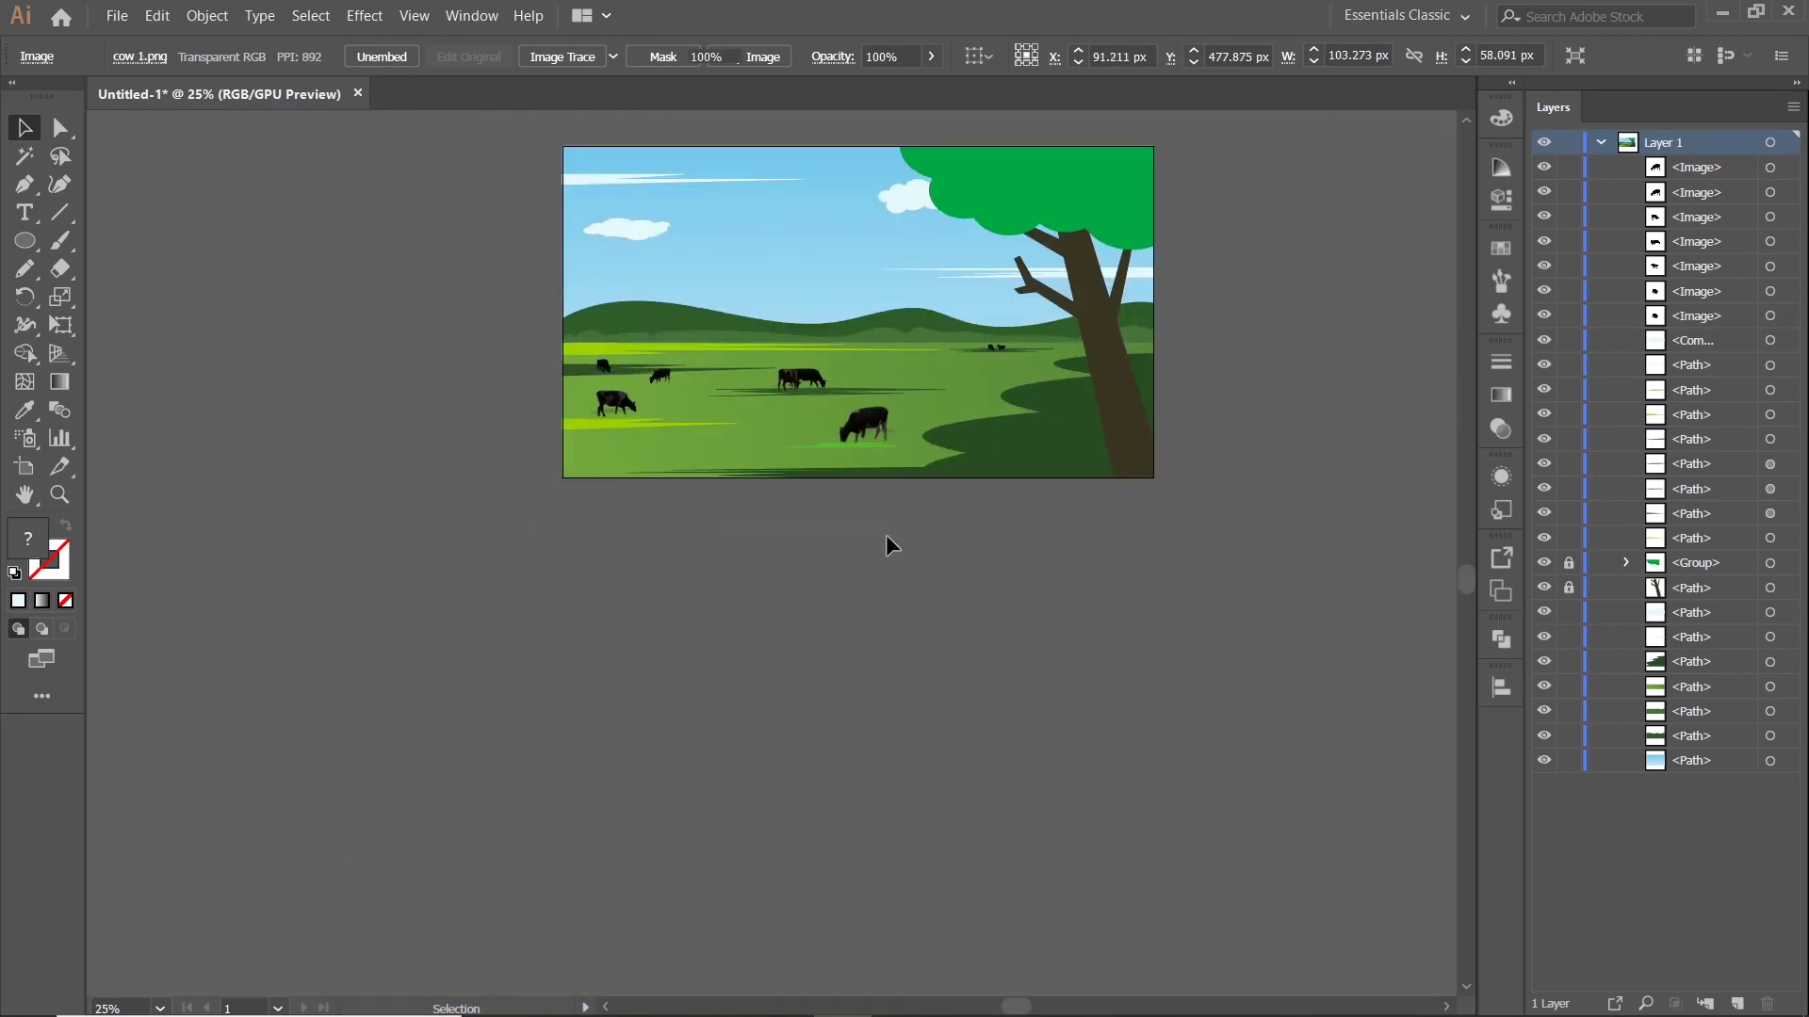
pyautogui.click(885, 534)
# Slightly shrink the grazing cow above the lower yellow-green streak
pyautogui.scroll(2, 663, 415)
pyautogui.scroll(2, 682, 434)
pyautogui.click(688, 361)
pyautogui.moveTo(751, 314); pyautogui.dragTo(742, 329)
pyautogui.click(760, 737)
pyautogui.moveTo(1193, 537); pyautogui.dragTo(771, 533)
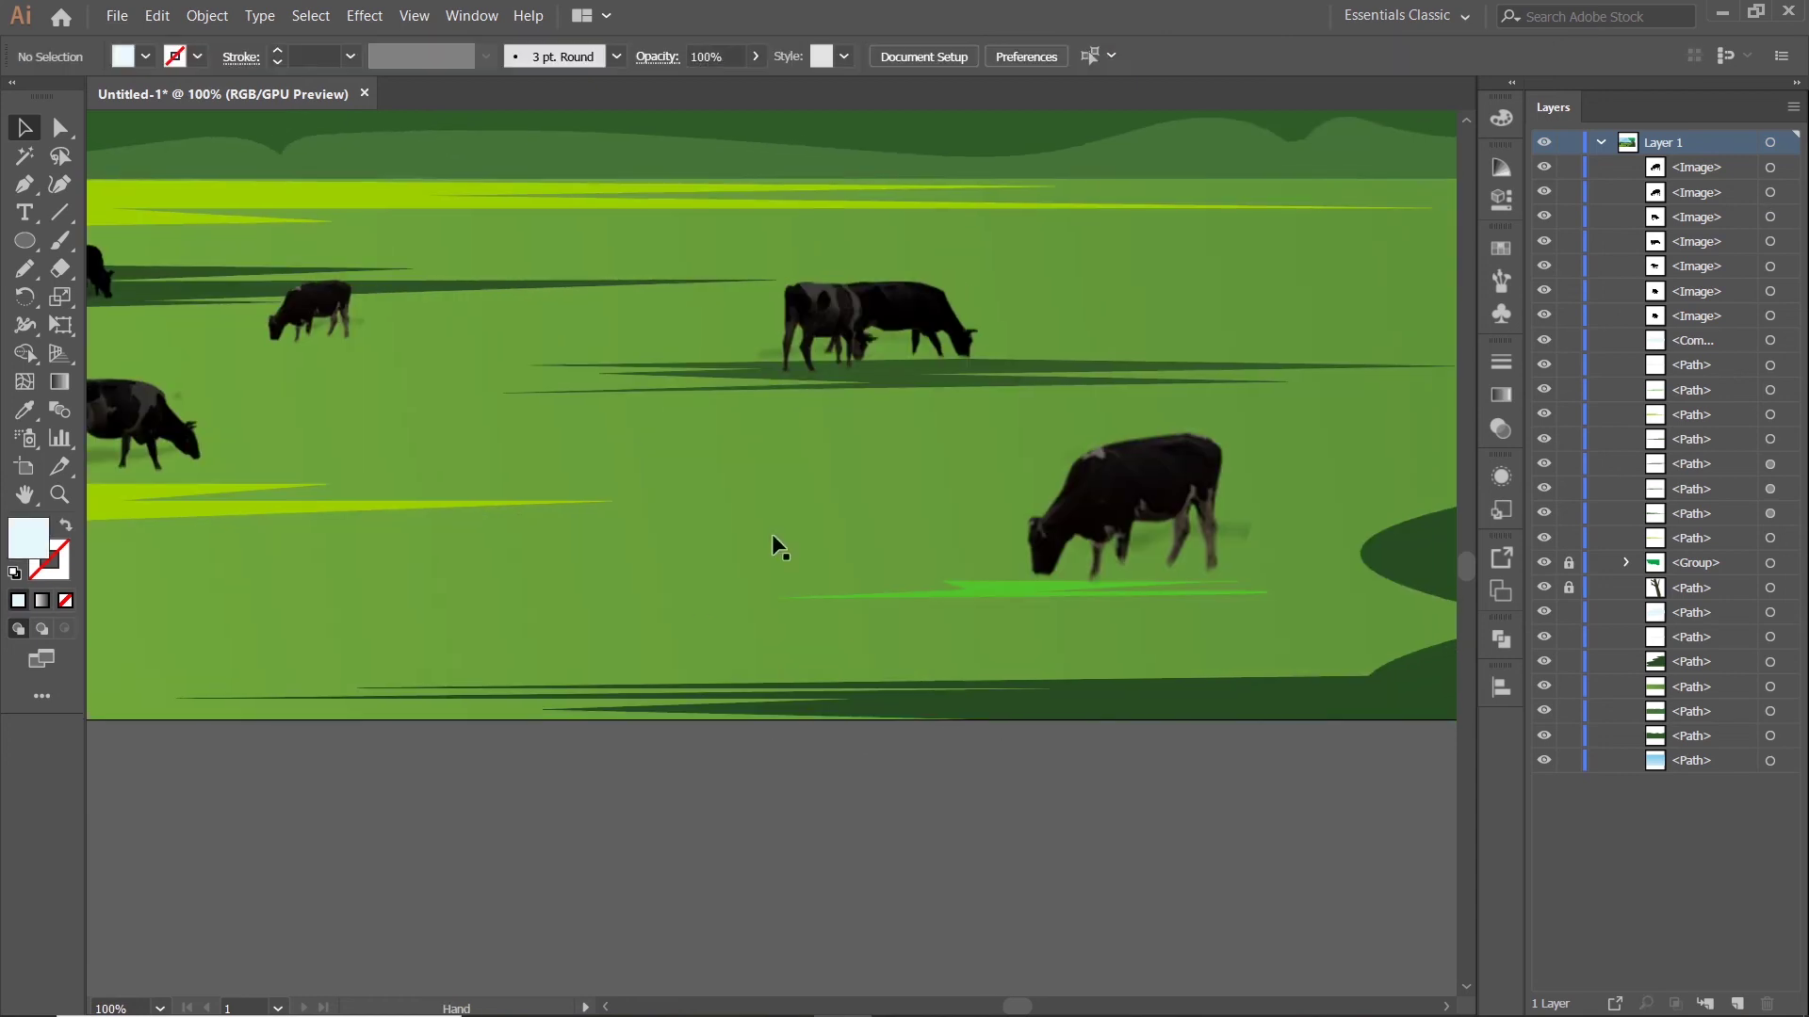
# Shrink the grazing cow on the bright green streak
pyautogui.click(1192, 530)
pyautogui.moveTo(1325, 392); pyautogui.dragTo(1023, 476)
pyautogui.scroll(-3, 1034, 536)
pyautogui.click(1311, 627)
pyautogui.scroll(3, 1025, 471)
pyautogui.scroll(-3, 926, 565)
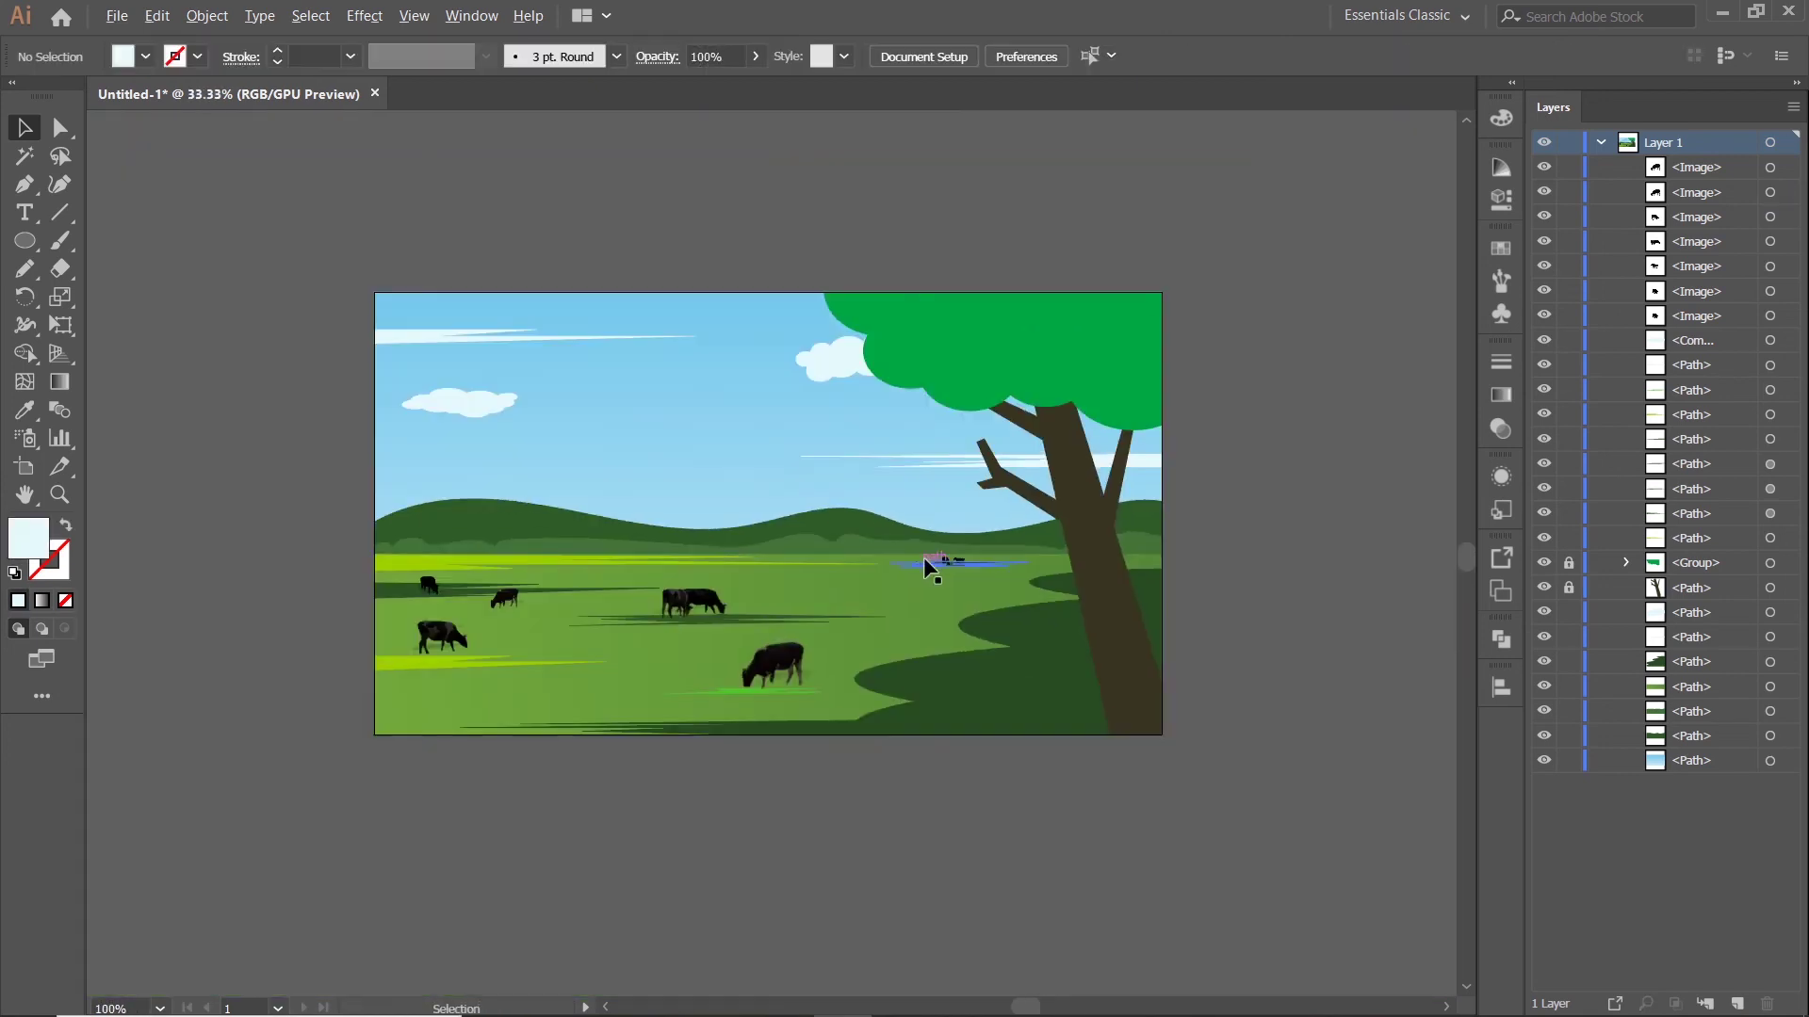
pyautogui.moveTo(761, 662); pyautogui.dragTo(896, 559)
# Reduce the cow on the bright green streak further and shrink the middle cow pair to about 185 by 104 px
pyautogui.scroll(3, 895, 559)
pyautogui.click(905, 560)
pyautogui.moveTo(1122, 458); pyautogui.dragTo(1082, 497)
pyautogui.moveTo(876, 264); pyautogui.dragTo(851, 285)
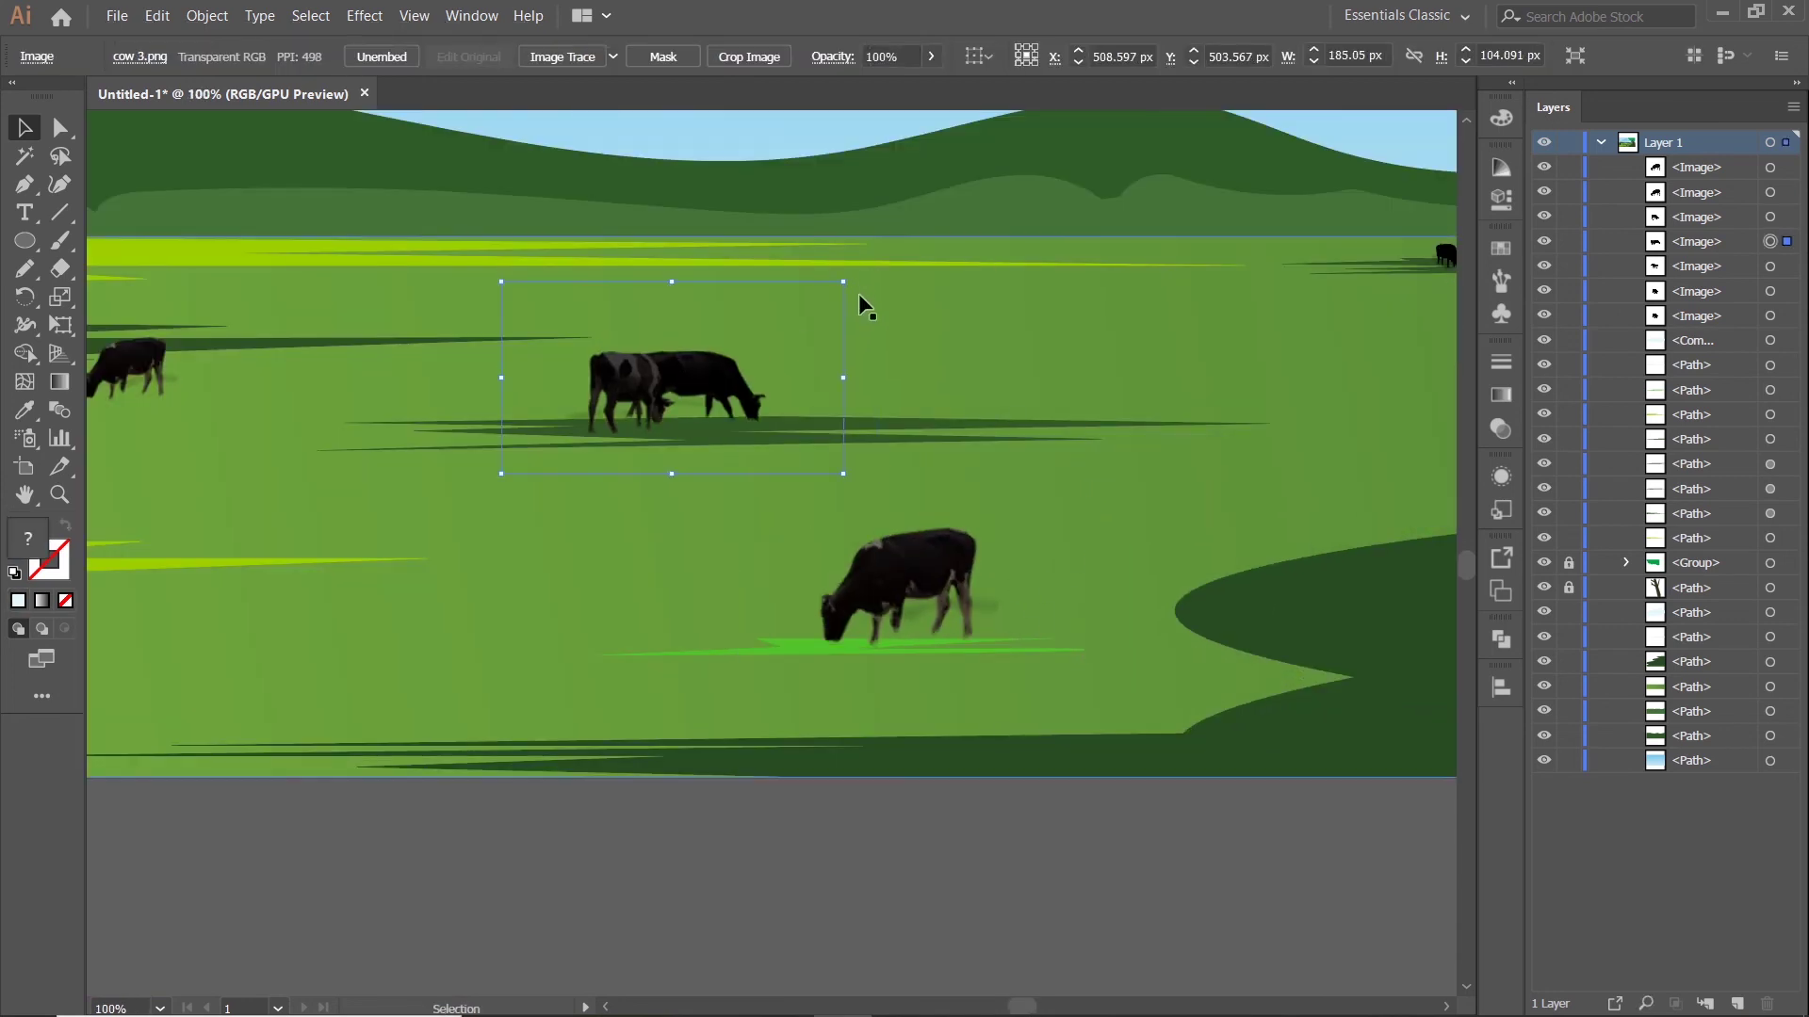
pyautogui.scroll(-3, 841, 550)
pyautogui.click(721, 722)
pyautogui.moveTo(526, 563); pyautogui.dragTo(739, 451)
pyautogui.scroll(4, 652, 534)
pyautogui.scroll(-2, 745, 451)
pyautogui.click(1015, 769)
pyautogui.moveTo(1218, 741); pyautogui.dragTo(888, 797)
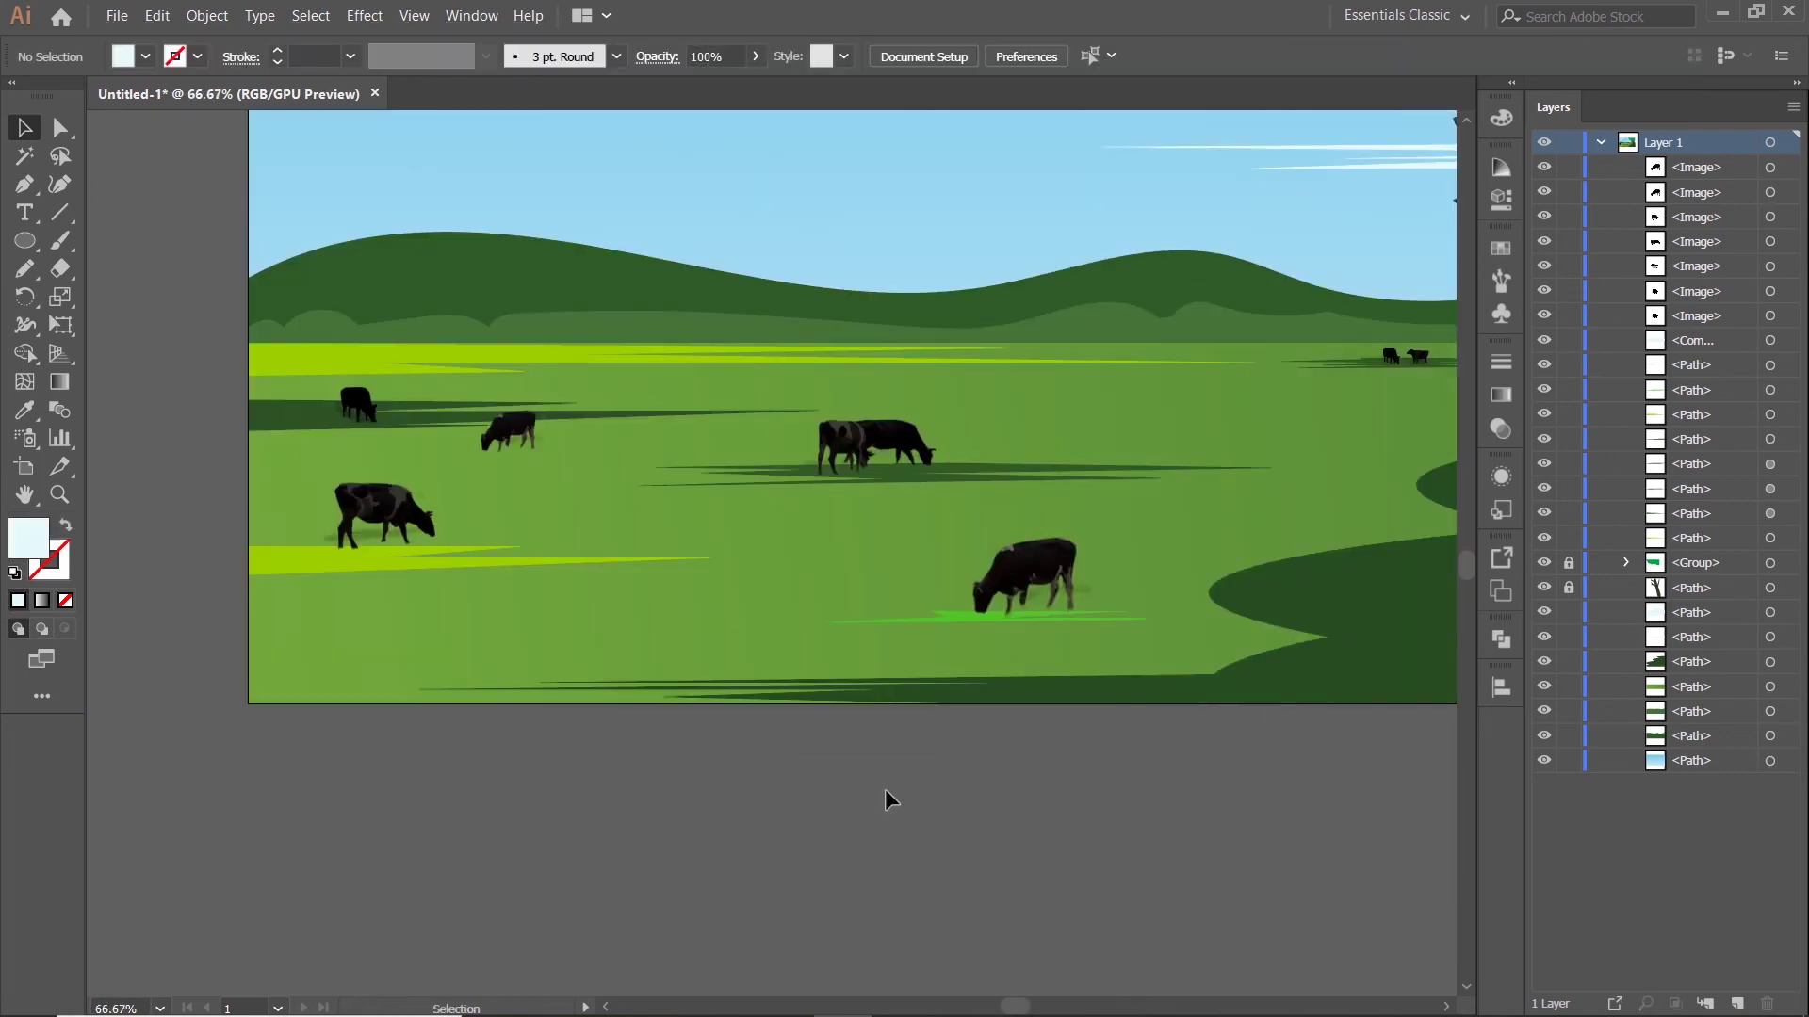
pyautogui.scroll(-2, 889, 797)
pyautogui.moveTo(1204, 825); pyautogui.dragTo(1259, 904)
pyautogui.scroll(1, 1150, 828)
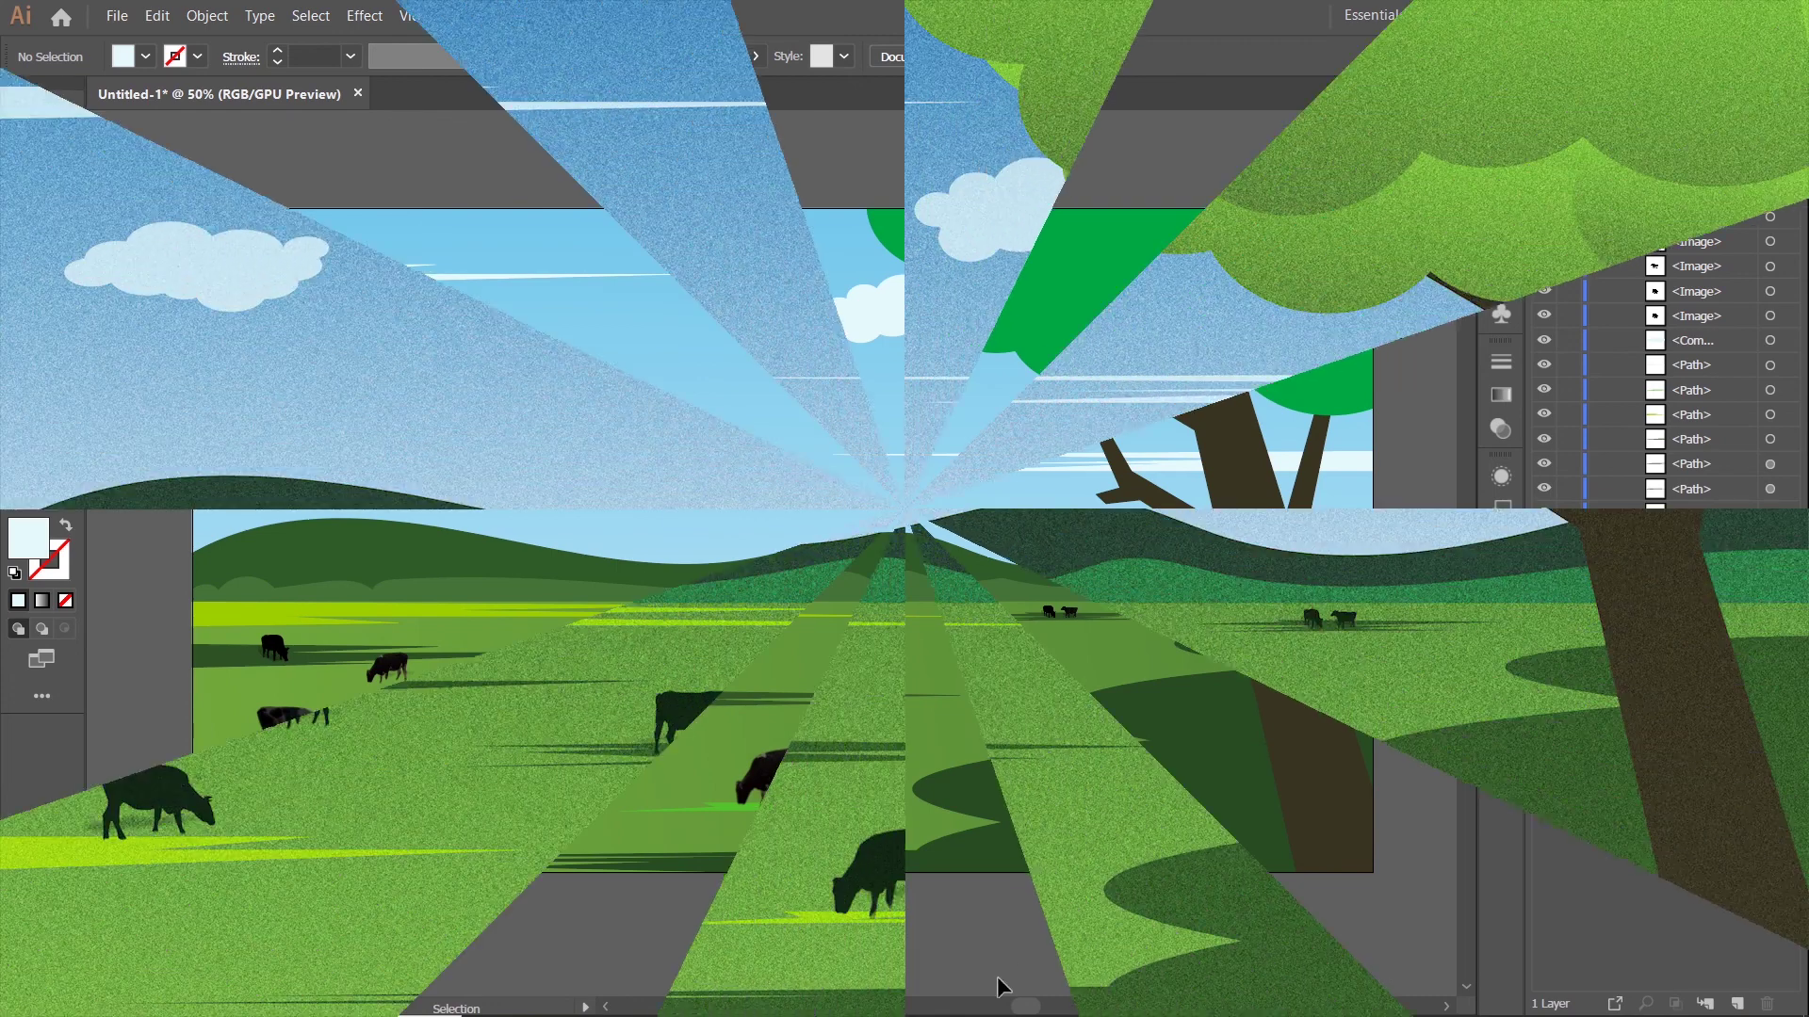